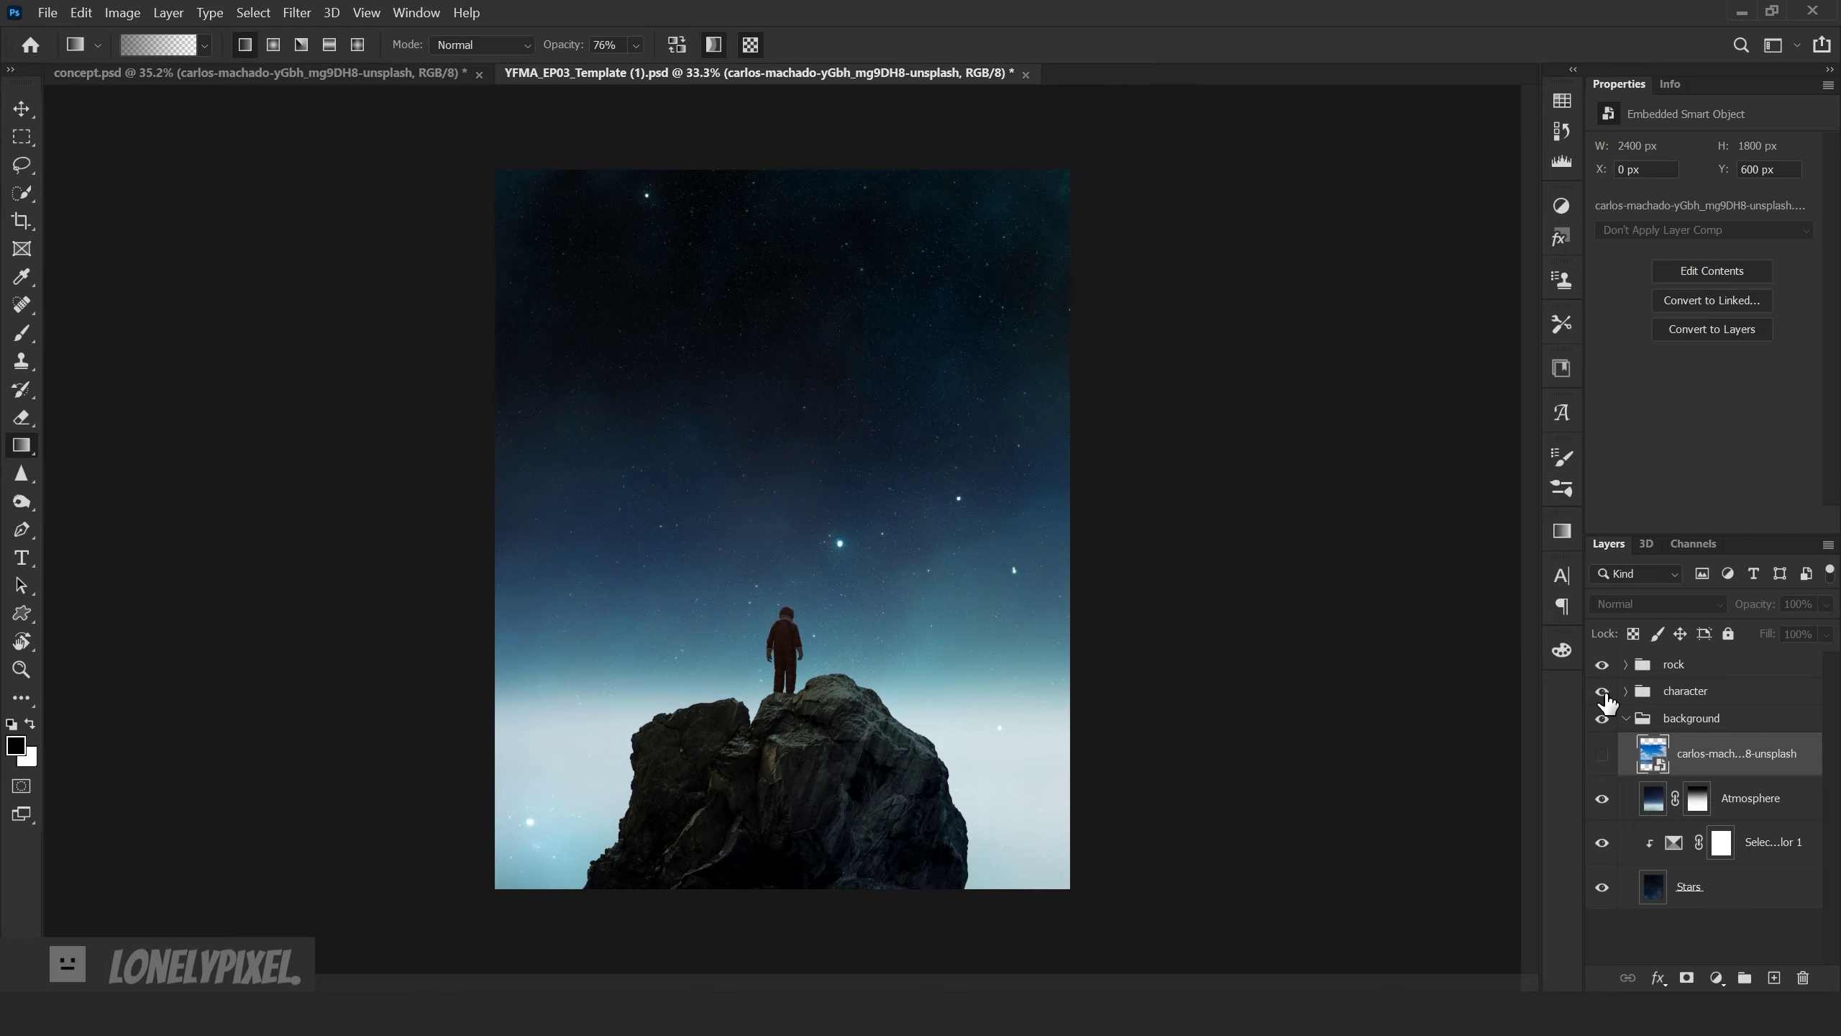
# - Hide the rock and character groups, enlarge the sky photo to fill the canvas, and set it to Screen
pyautogui.click(1603, 692)
pyautogui.click(1602, 665)
pyautogui.click(1602, 754)
pyautogui.hotkey('ctrl', 't')
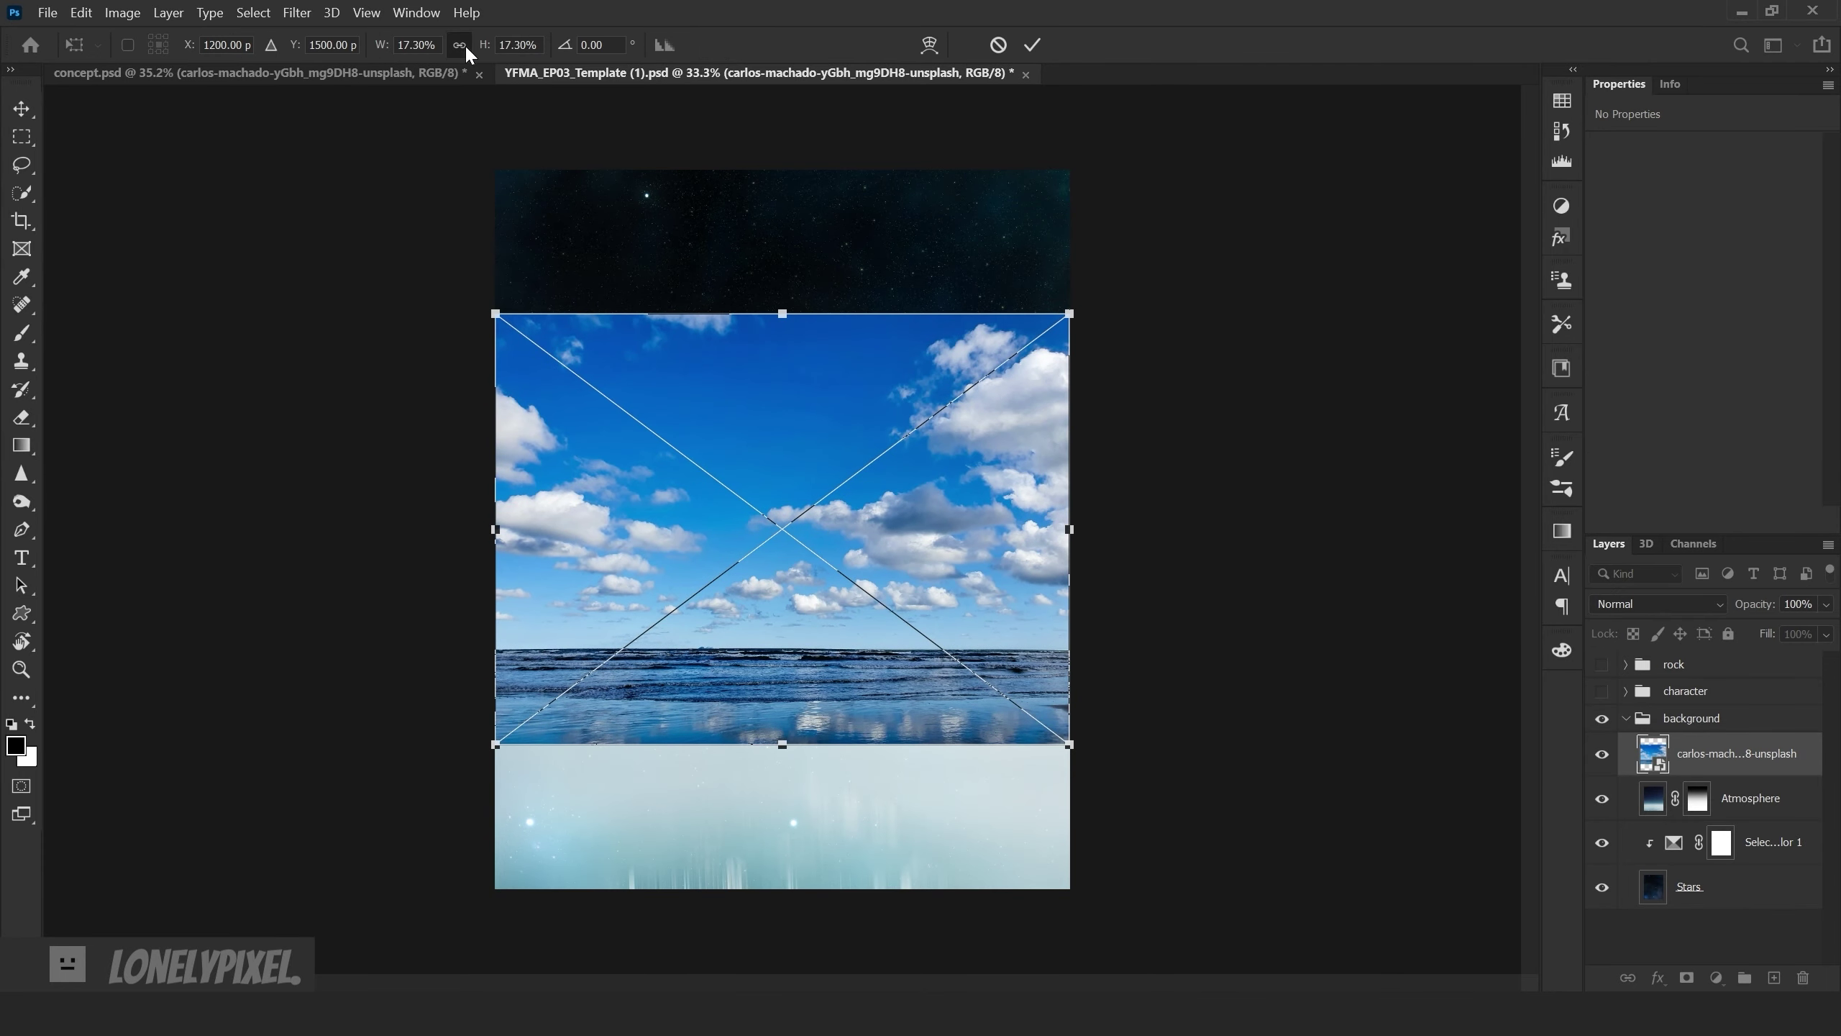
pyautogui.moveTo(781, 313); pyautogui.dragTo(913, 164)
pyautogui.moveTo(782, 744); pyautogui.dragTo(781, 876)
pyautogui.press('Return')
pyautogui.hotkey('shift', 'alt', 's')
pyautogui.press('g')
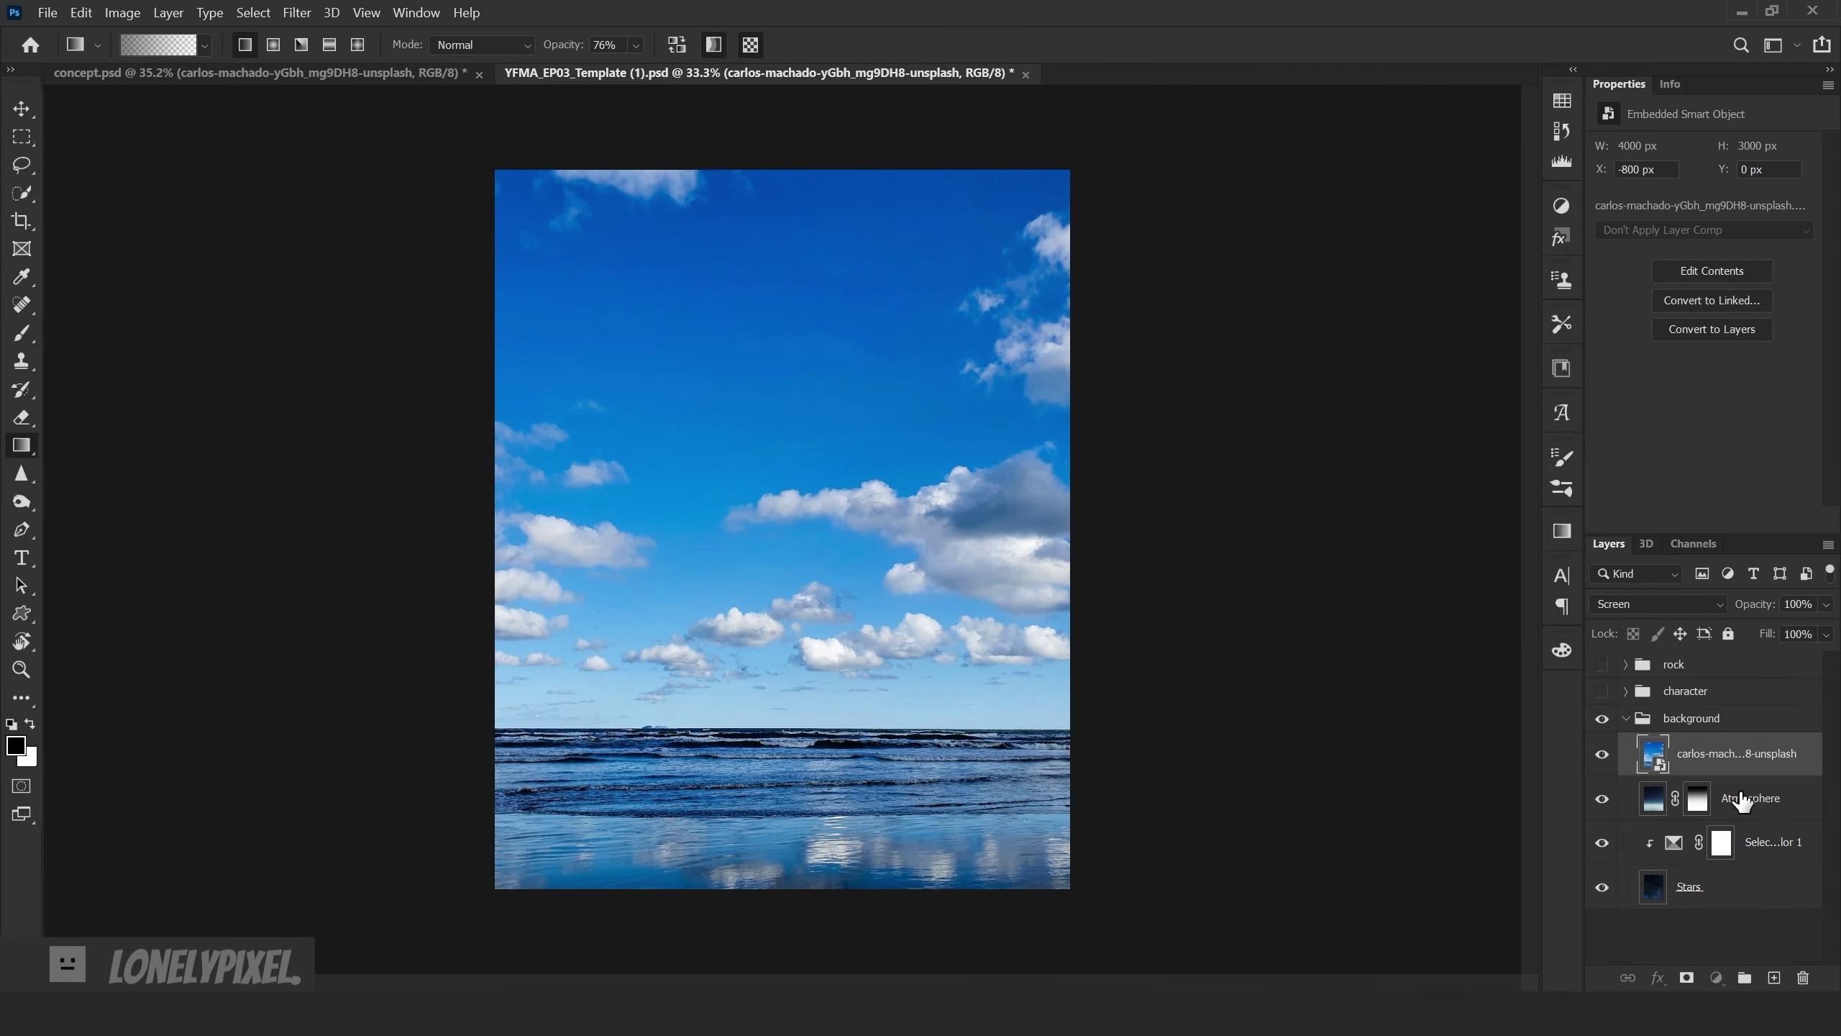
# - Show the rock group and shrink it so it floats just above the horizon
pyautogui.click(1602, 664)
pyautogui.click(1681, 671)
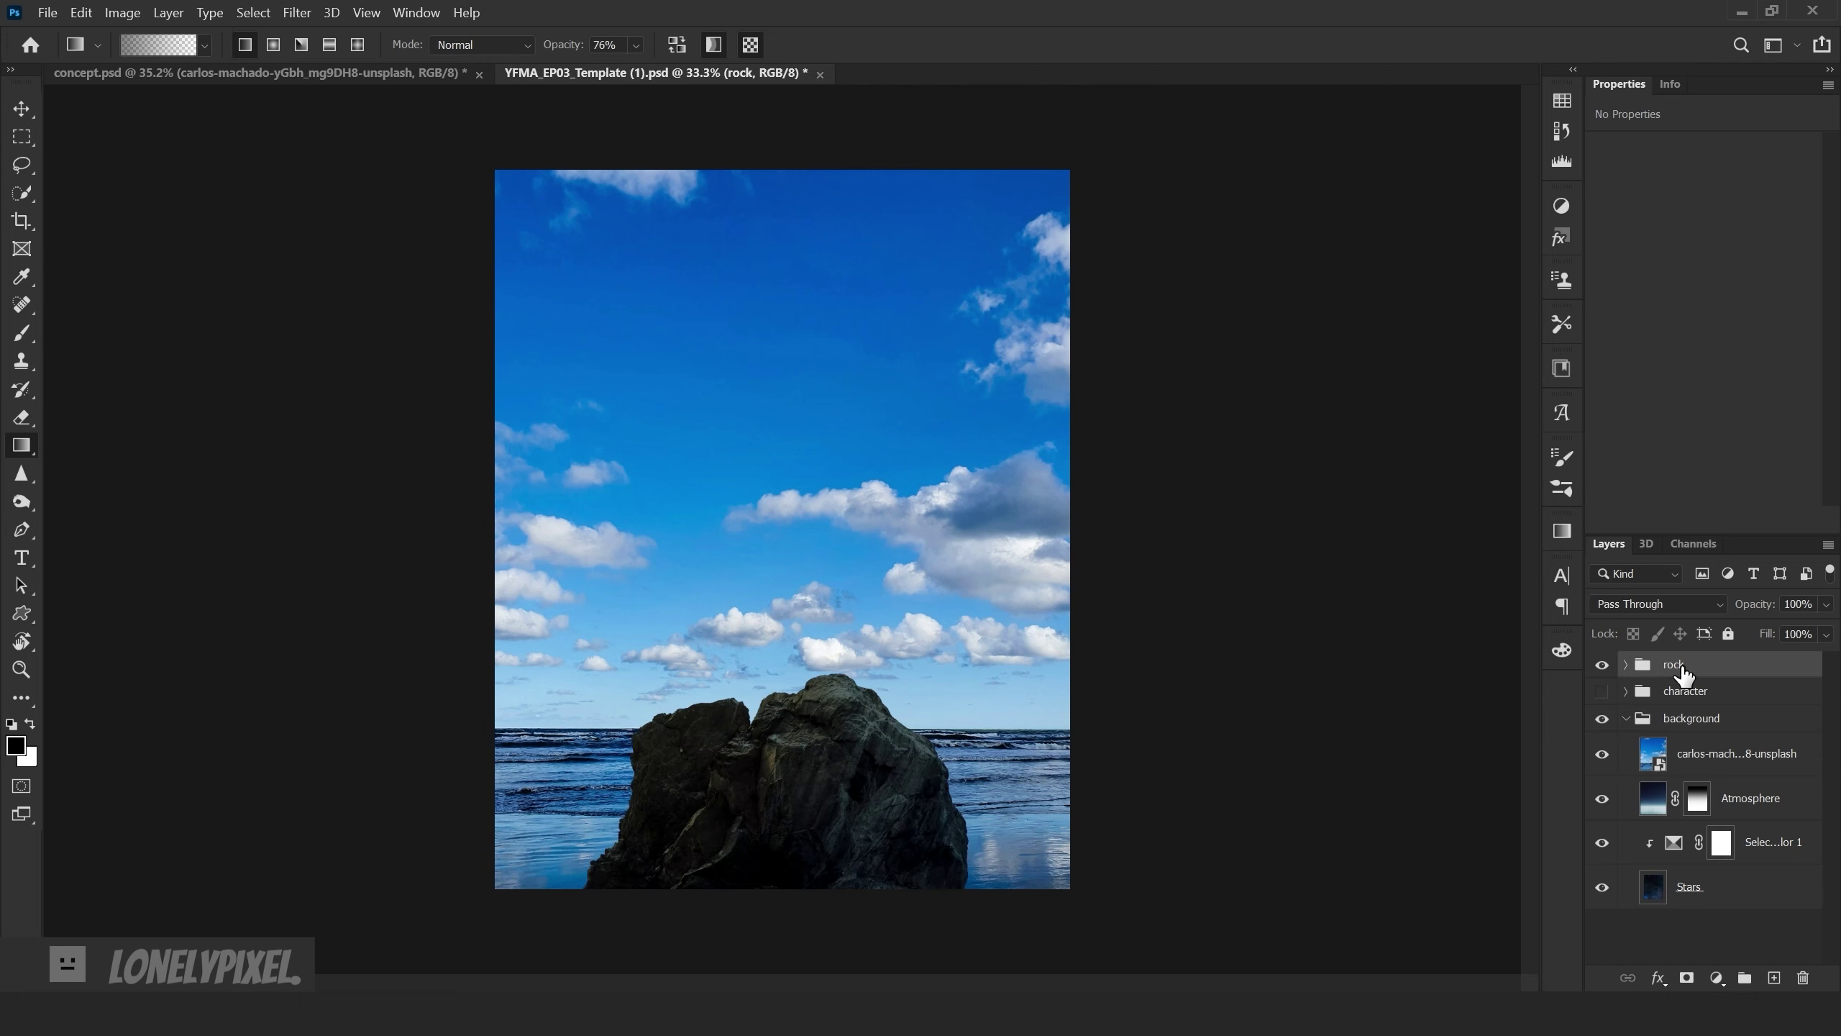
pyautogui.hotkey('ctrl', 't')
pyautogui.moveTo(846, 744); pyautogui.dragTo(846, 685)
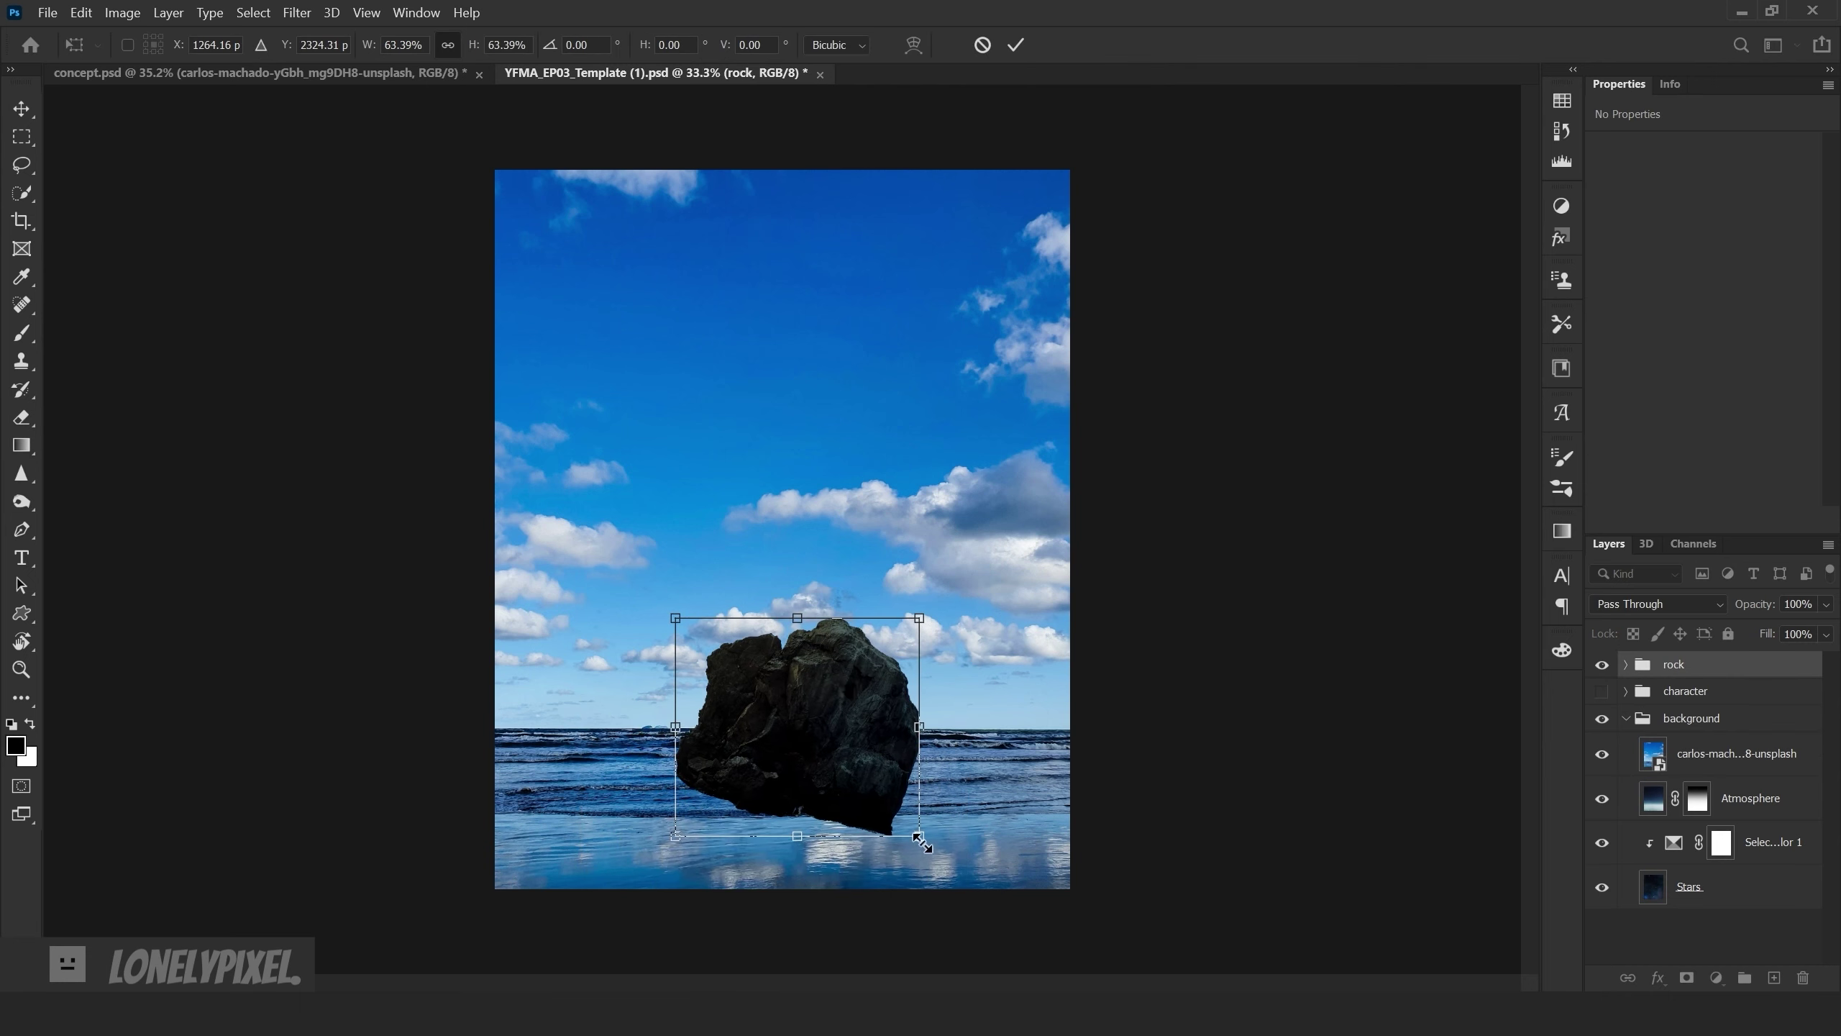
pyautogui.moveTo(919, 840); pyautogui.dragTo(868, 796)
pyautogui.press('Return')
# - Show the character group and resize the figure to stand on the rock
pyautogui.click(1601, 691)
pyautogui.click(1685, 691)
pyautogui.hotkey('ctrl', 't')
pyautogui.moveTo(801, 678); pyautogui.dragTo(802, 654)
pyautogui.press('Return')
# - Add a layer mask to the sky and sea photo layer
pyautogui.press('g')
pyautogui.click(1740, 753)
pyautogui.click(1687, 977)
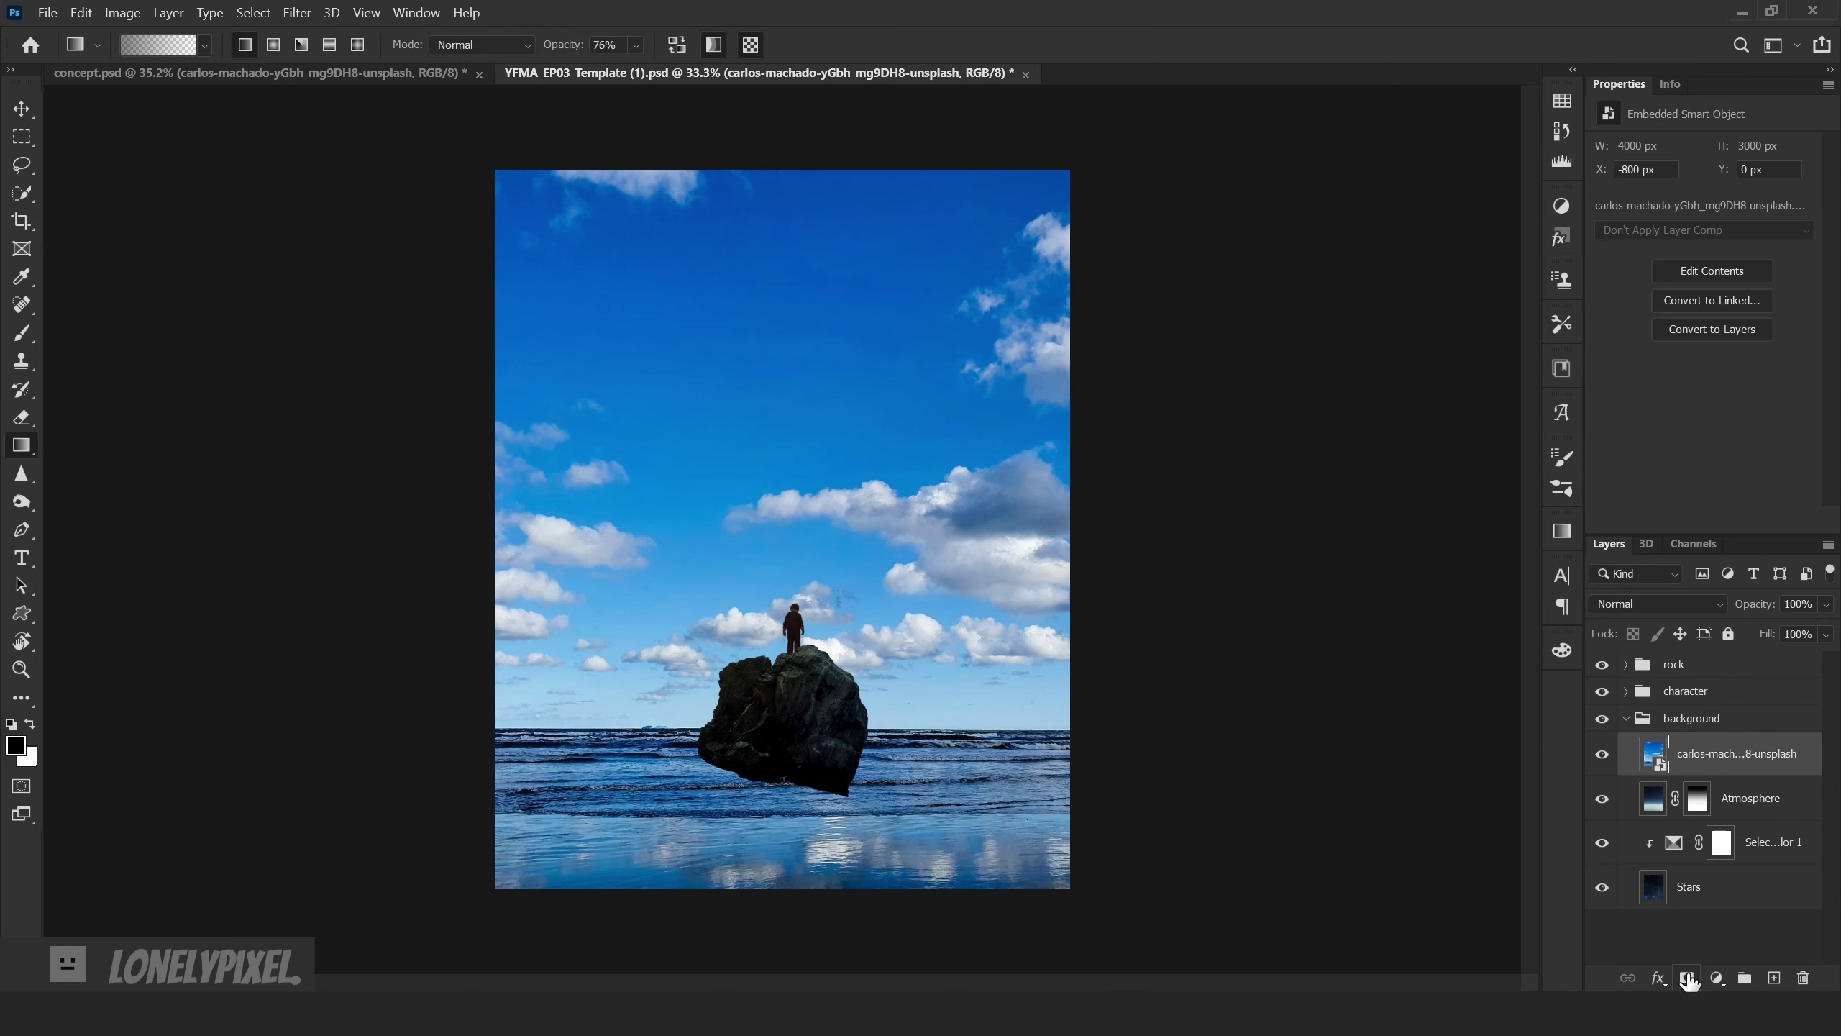
# - Fade the lower sea with a mask gradient and place the salt-flat photo below the horizon
pyautogui.moveTo(806, 907); pyautogui.dragTo(807, 907)
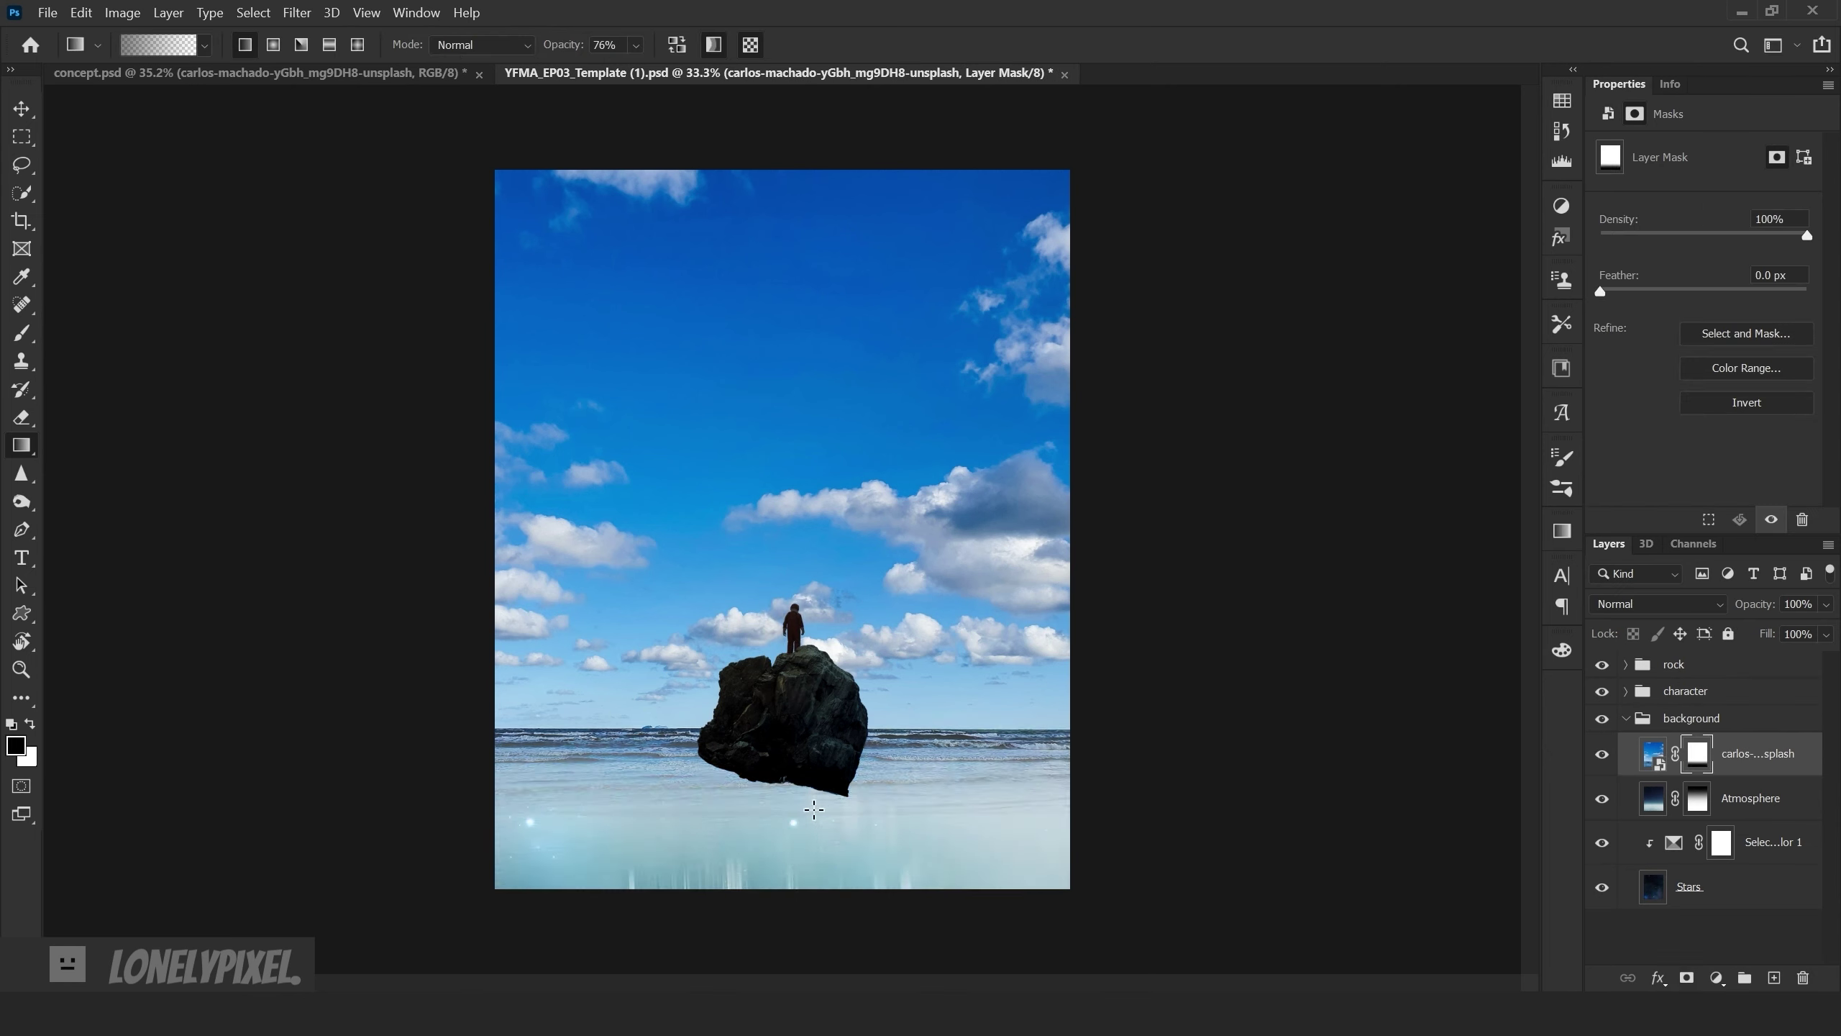
pyautogui.moveTo(780, 740); pyautogui.dragTo(781, 900)
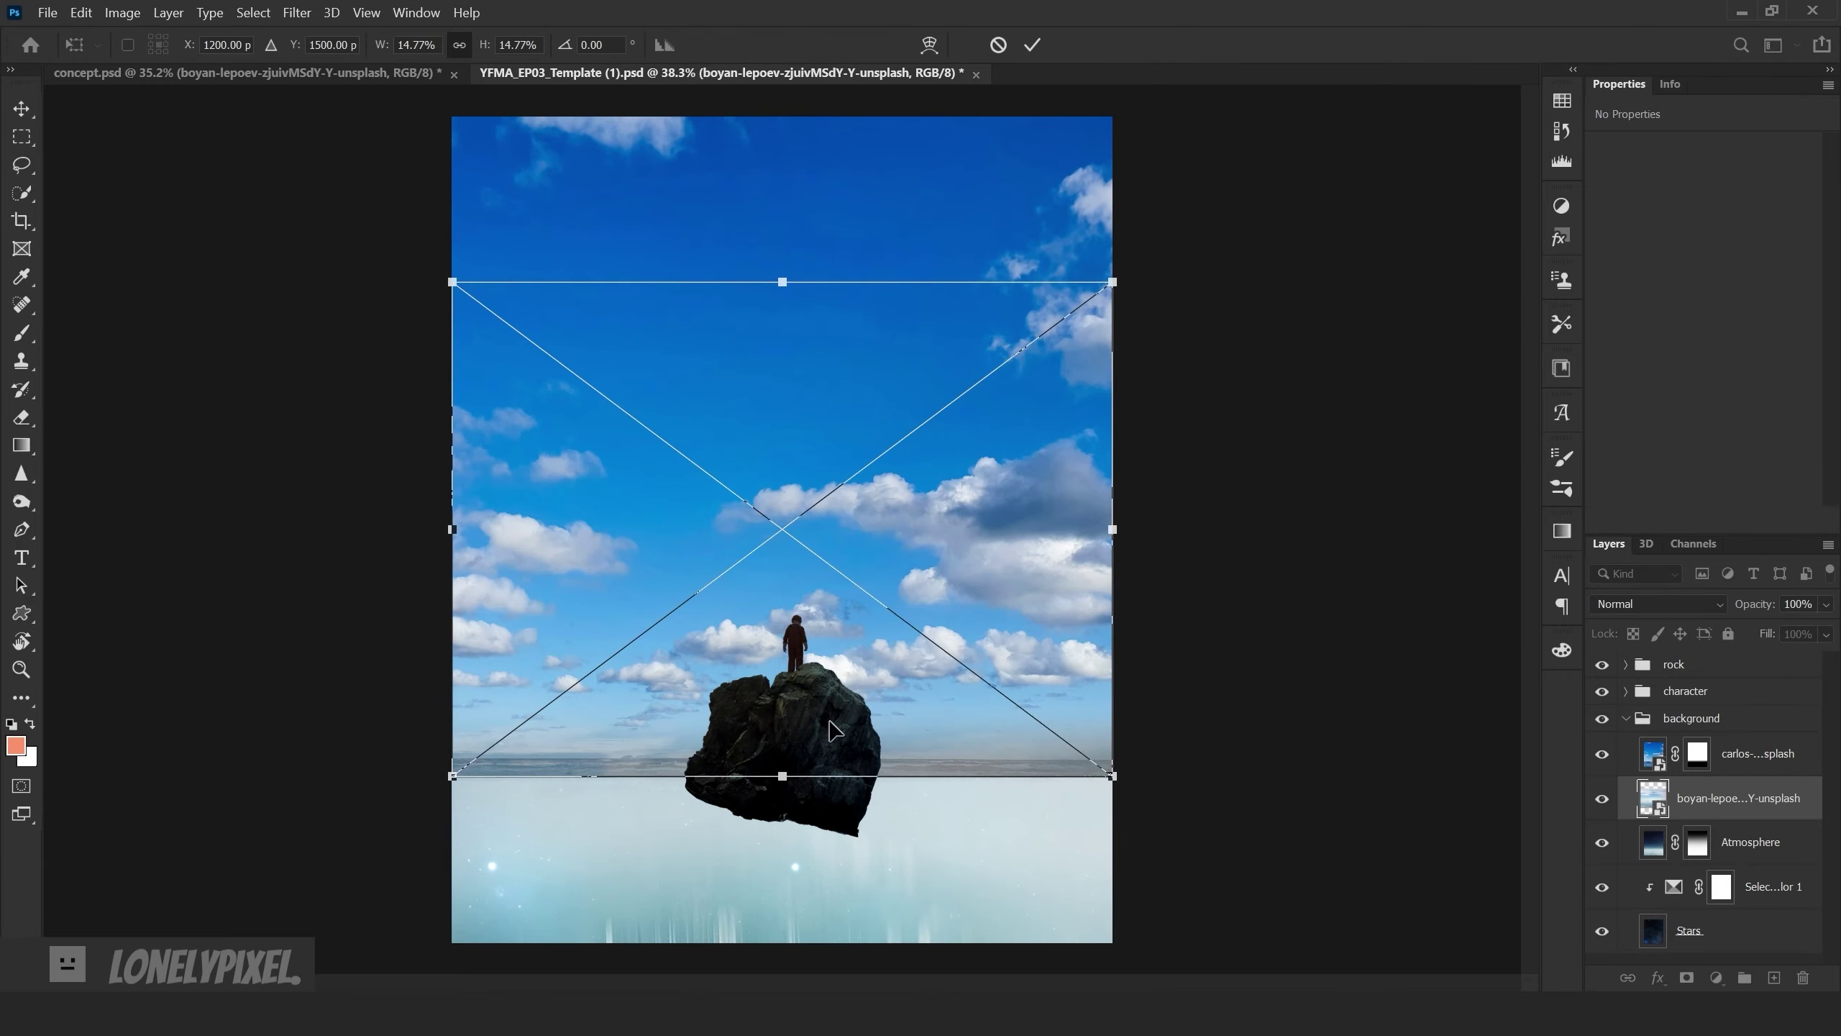
pyautogui.moveTo(834, 729); pyautogui.dragTo(834, 892)
pyautogui.moveTo(444, 690); pyautogui.dragTo(349, 664)
pyautogui.moveTo(899, 652); pyautogui.dragTo(899, 663)
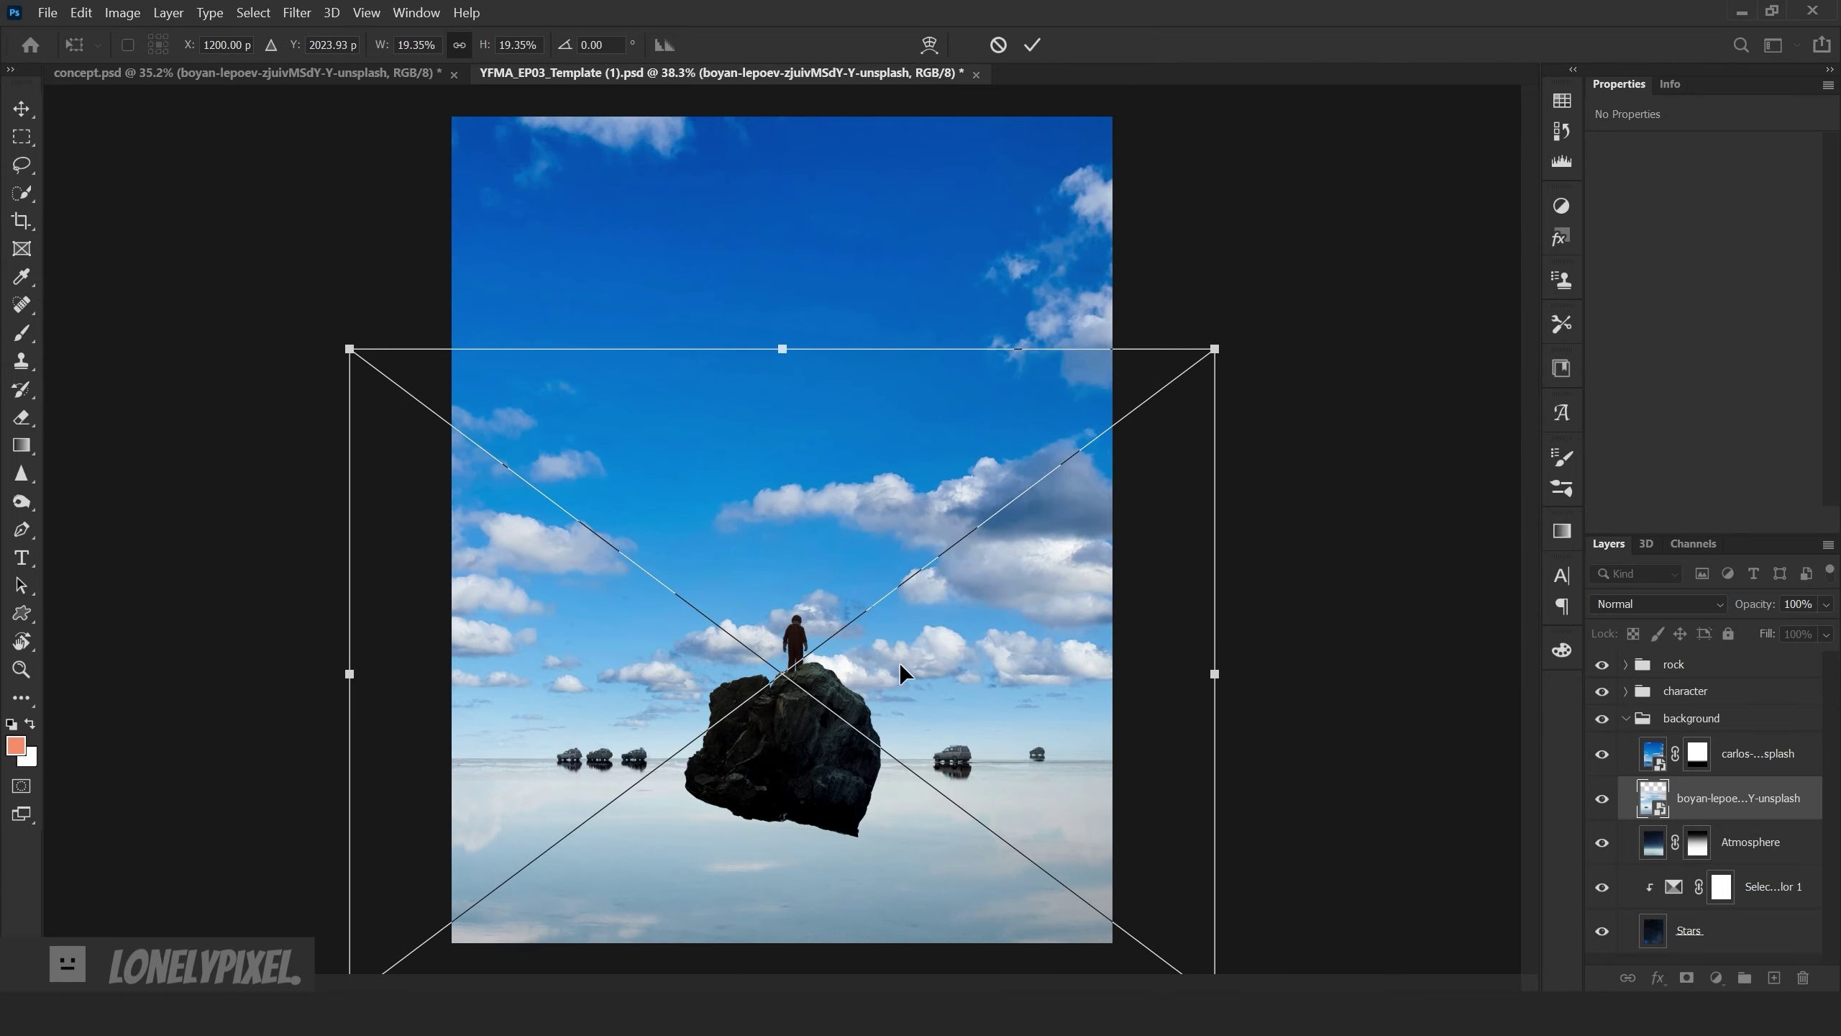
pyautogui.press('Return')
pyautogui.press('g')
# - Erase the three left cars and the right car from the salt flat with Content-Aware fill
pyautogui.scroll(1, 683, 508)
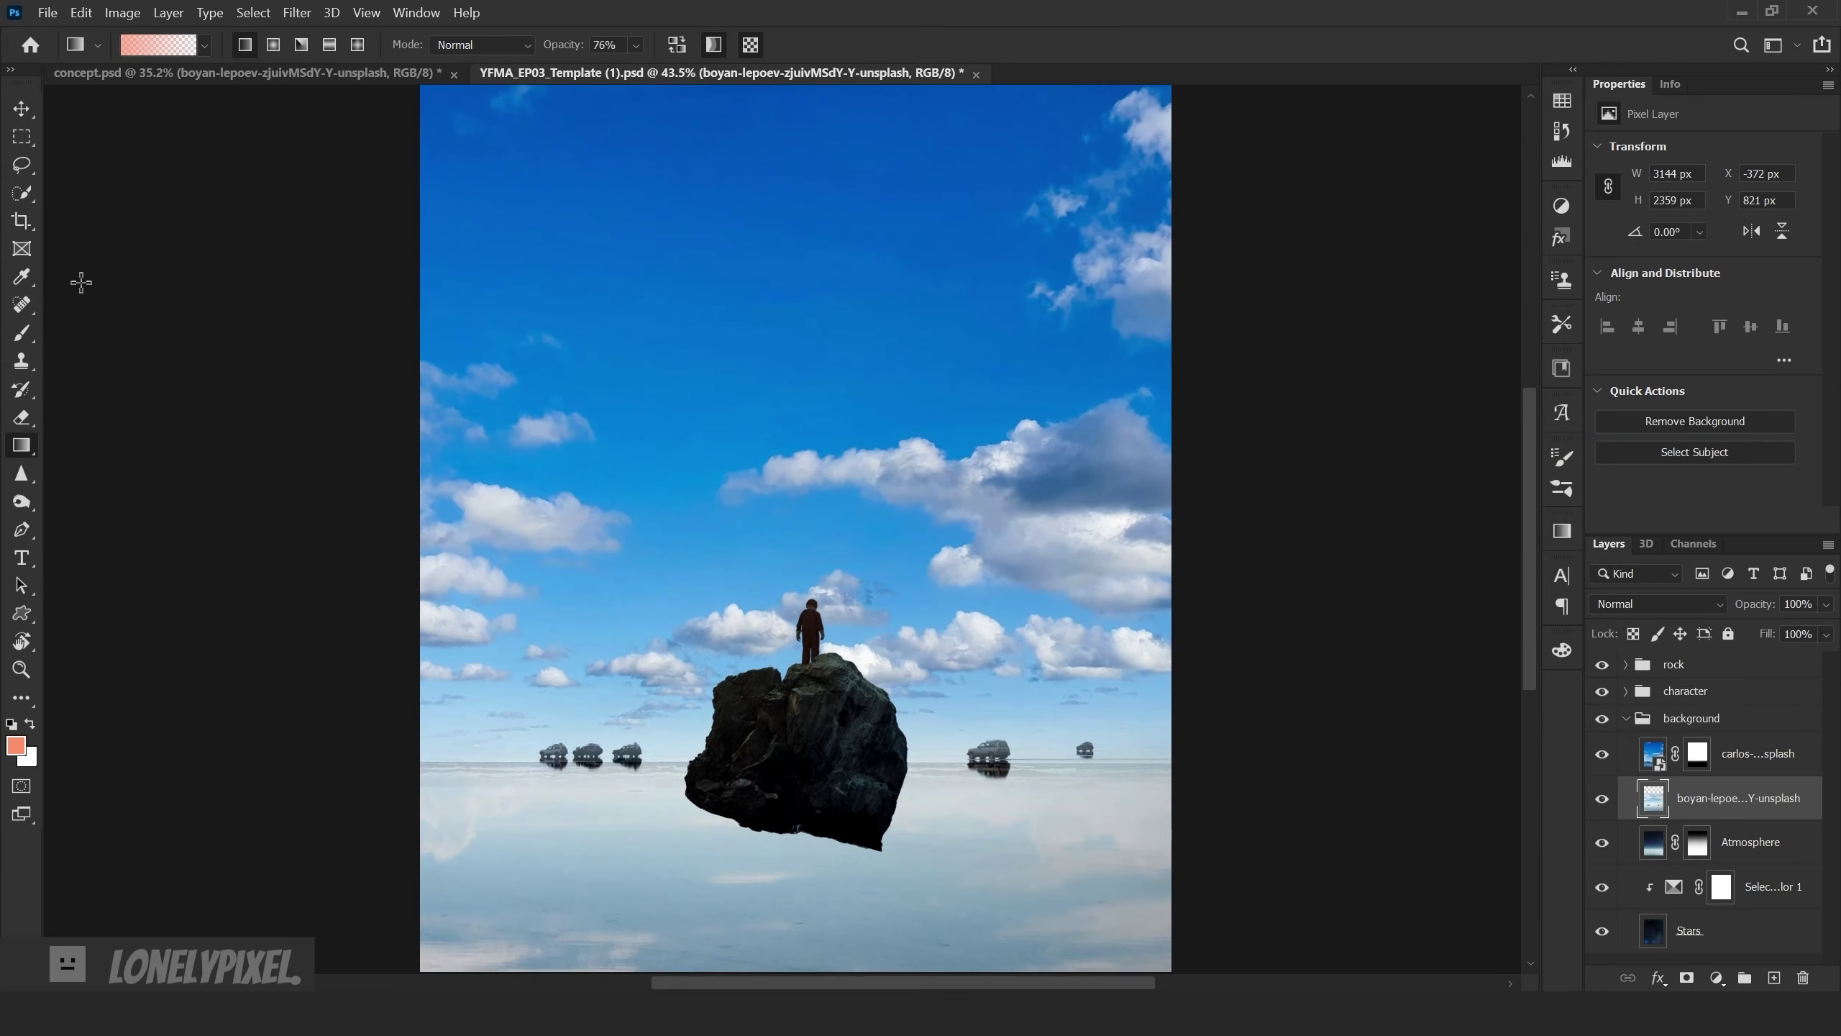
pyautogui.press('l')
pyautogui.moveTo(575, 735); pyautogui.dragTo(525, 741)
pyautogui.moveTo(646, 736); pyautogui.dragTo(617, 729)
pyautogui.hotkey('shift', 'BackSpace')
pyautogui.press('Return')
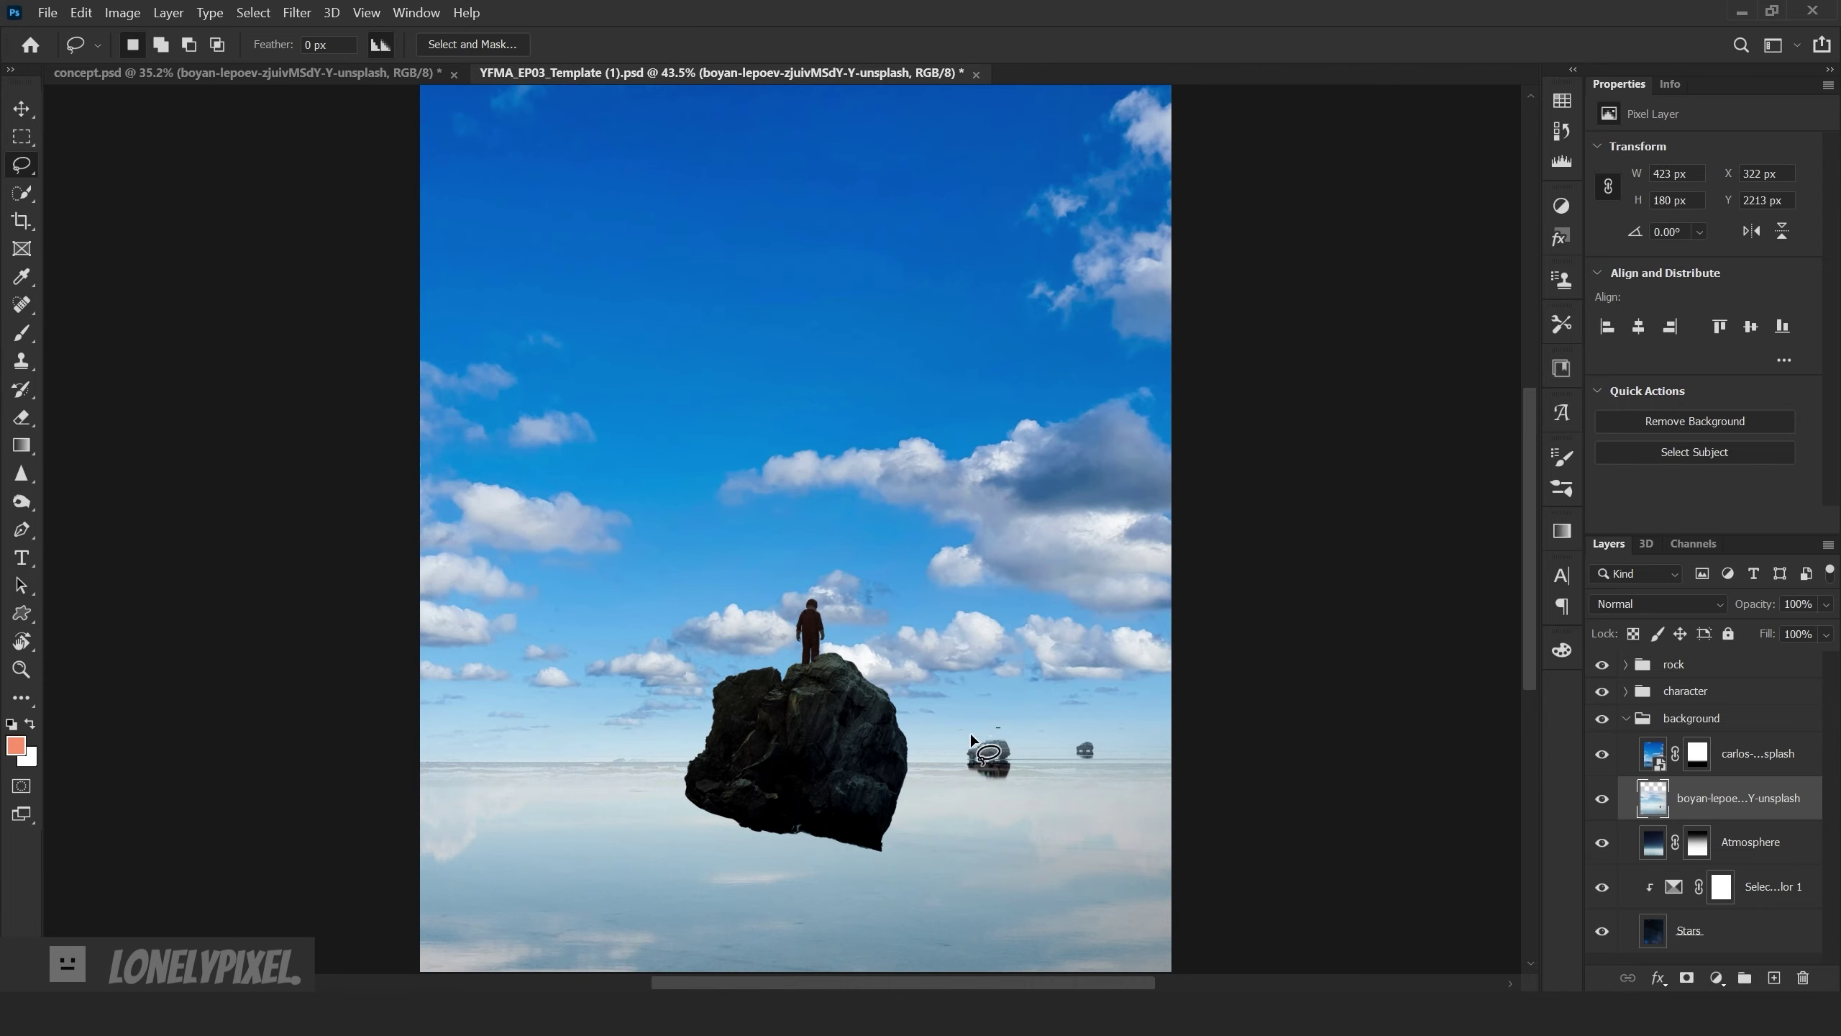
pyautogui.moveTo(1006, 734); pyautogui.dragTo(1004, 729)
pyautogui.hotkey('shift', 'BackSpace')
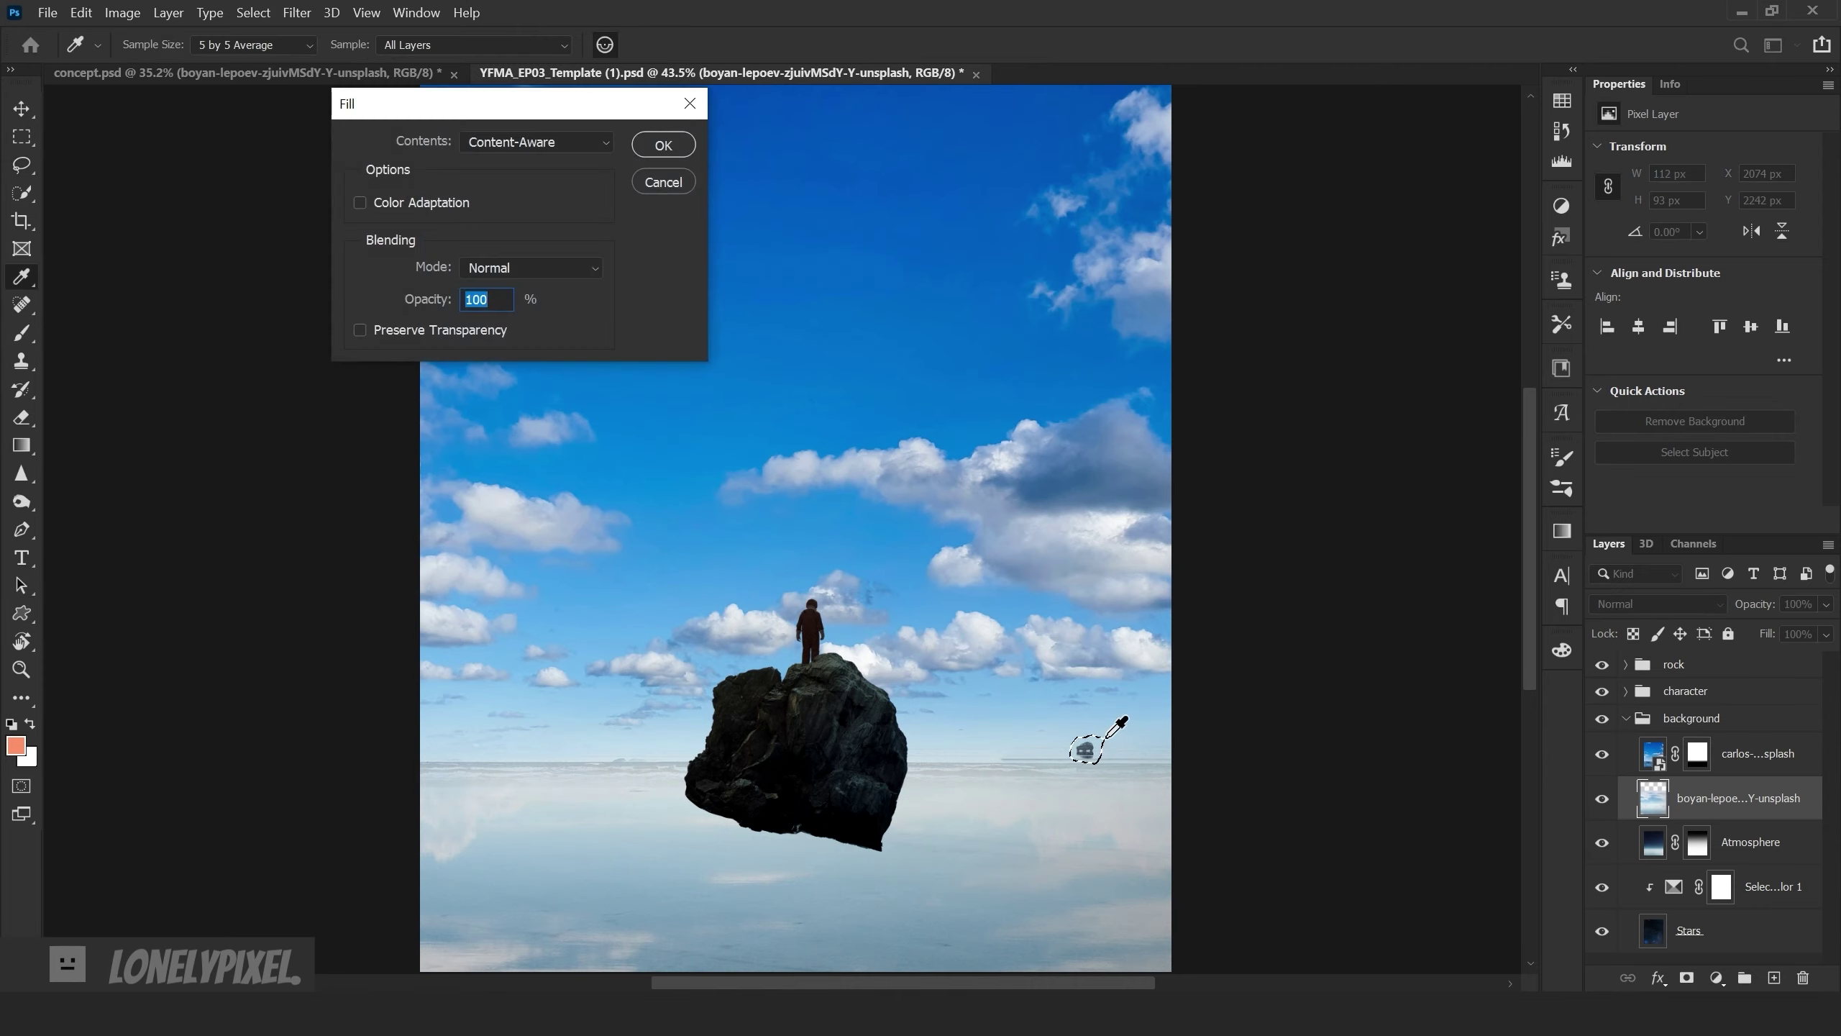
pyautogui.press('Return')
pyautogui.scroll(-3, 874, 691)
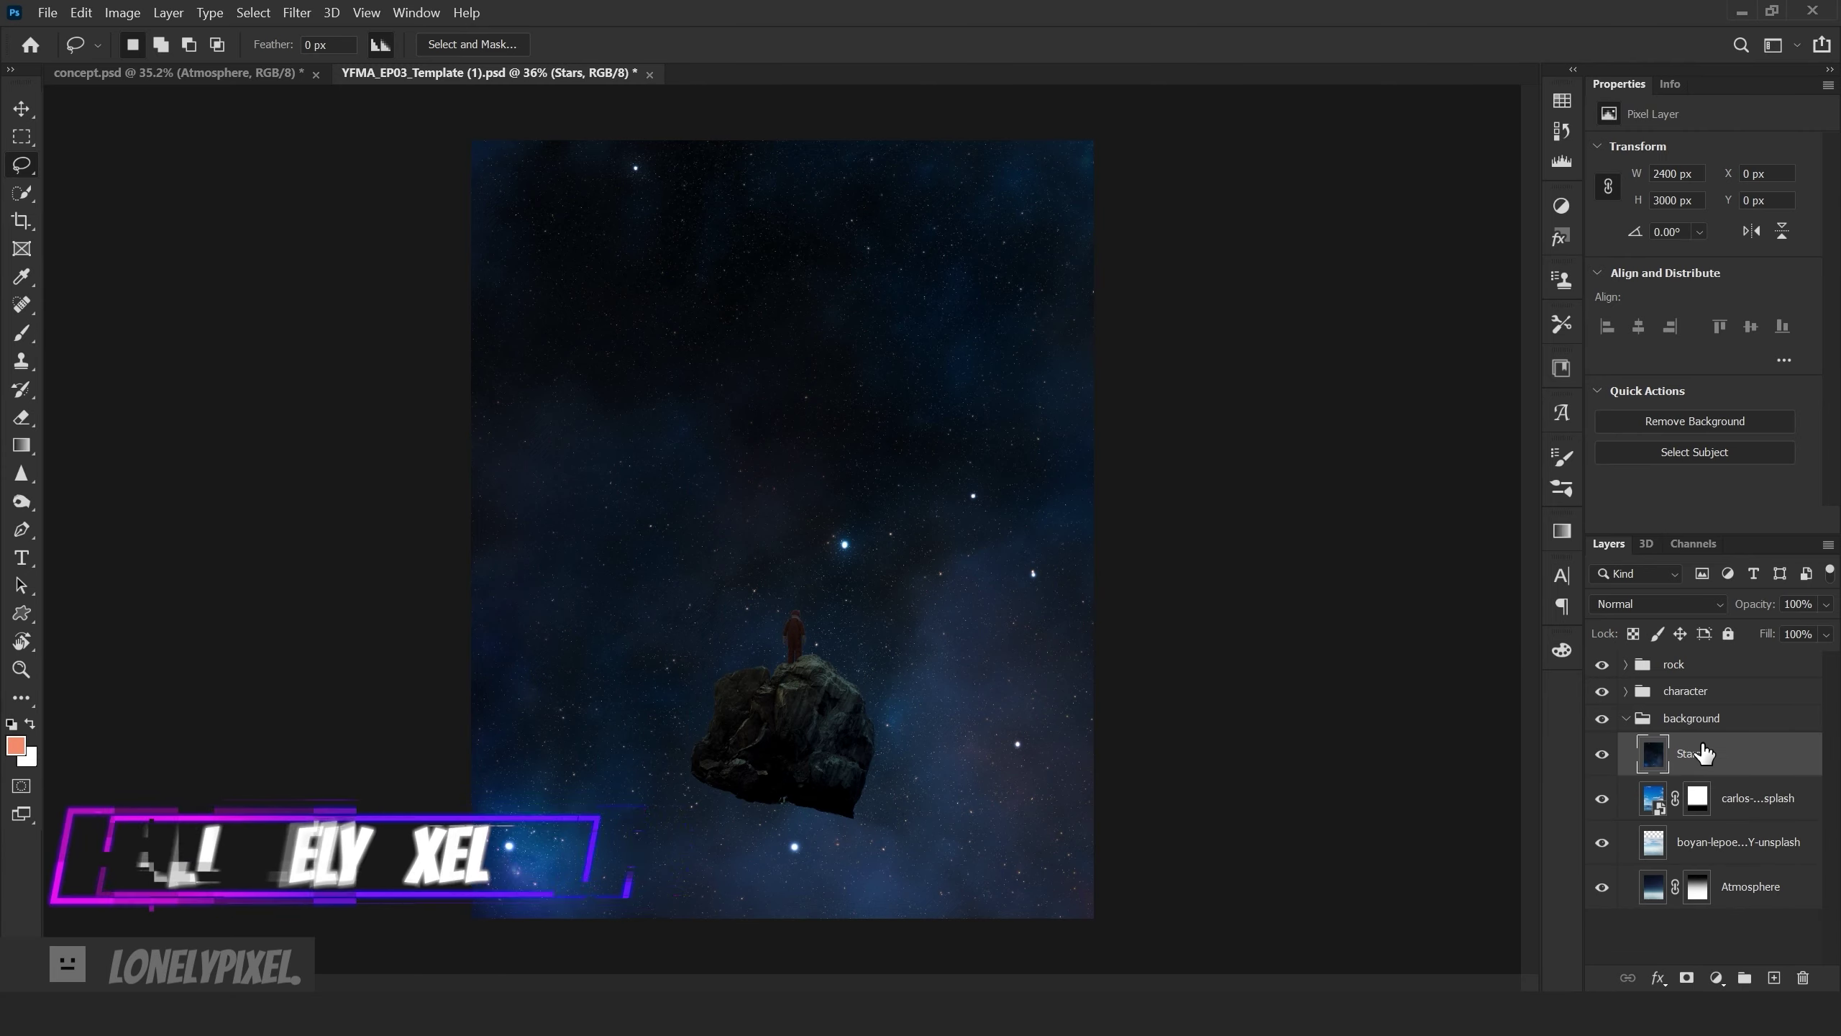
# - Move the Atmosphere and Stars layers above the sky photos and set Atmosphere to 35% opacity
pyautogui.click(1658, 603)
pyautogui.click(1660, 645)
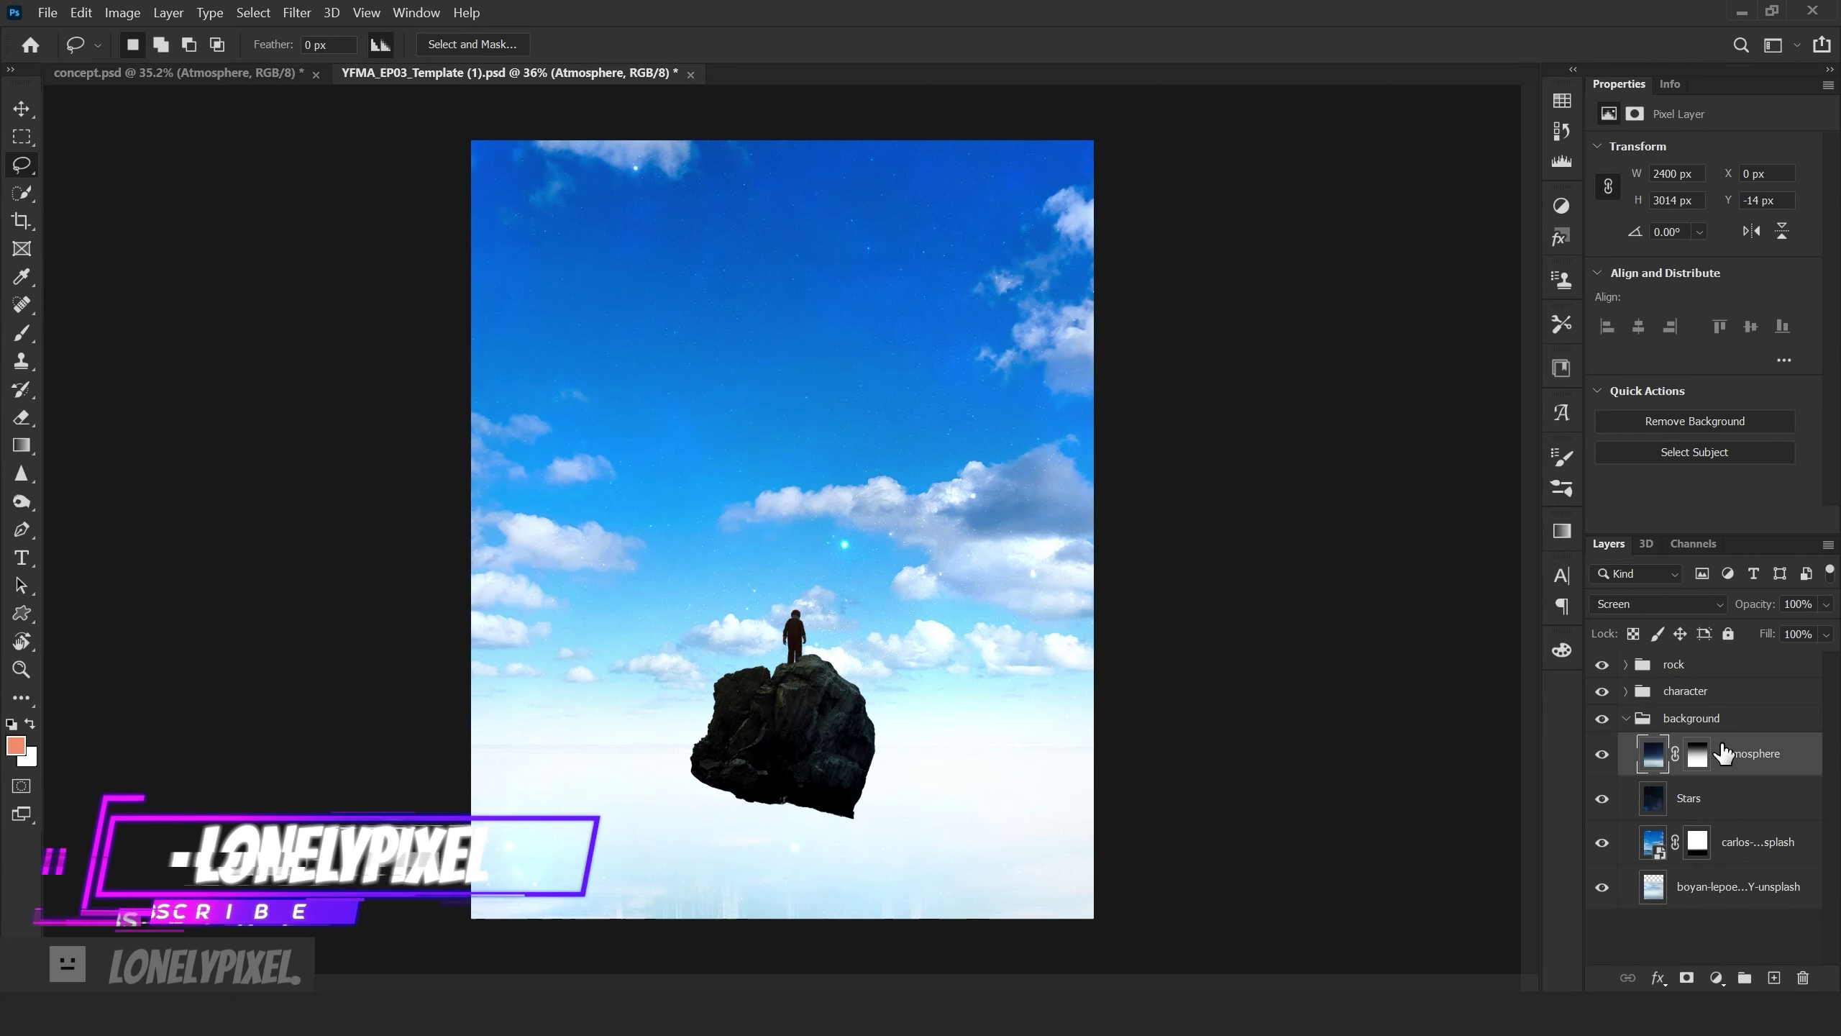
pyautogui.moveTo(1750, 886); pyautogui.dragTo(1751, 744)
pyautogui.moveTo(1756, 606); pyautogui.dragTo(1694, 617)
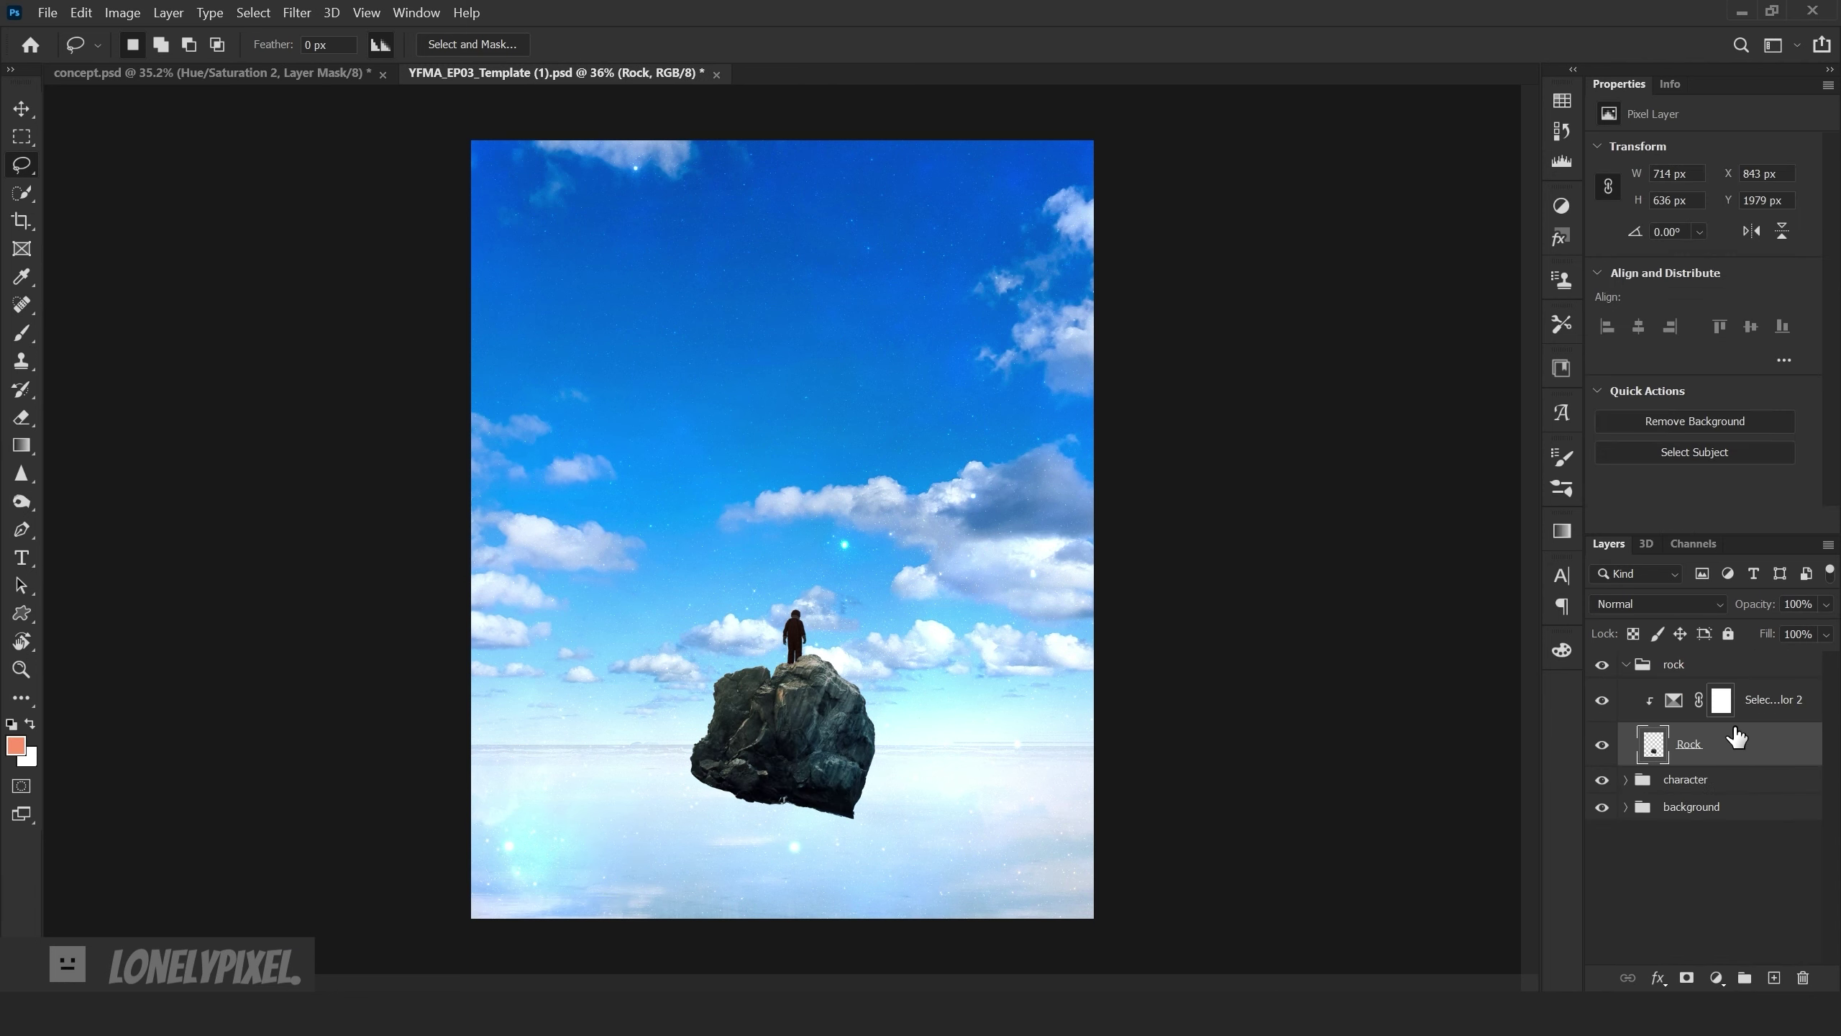
# - Add a Hue/Saturation adjustment raising the rock's lightness to +9
pyautogui.click(1717, 977)
pyautogui.click(1724, 768)
pyautogui.moveTo(1704, 317); pyautogui.dragTo(1714, 318)
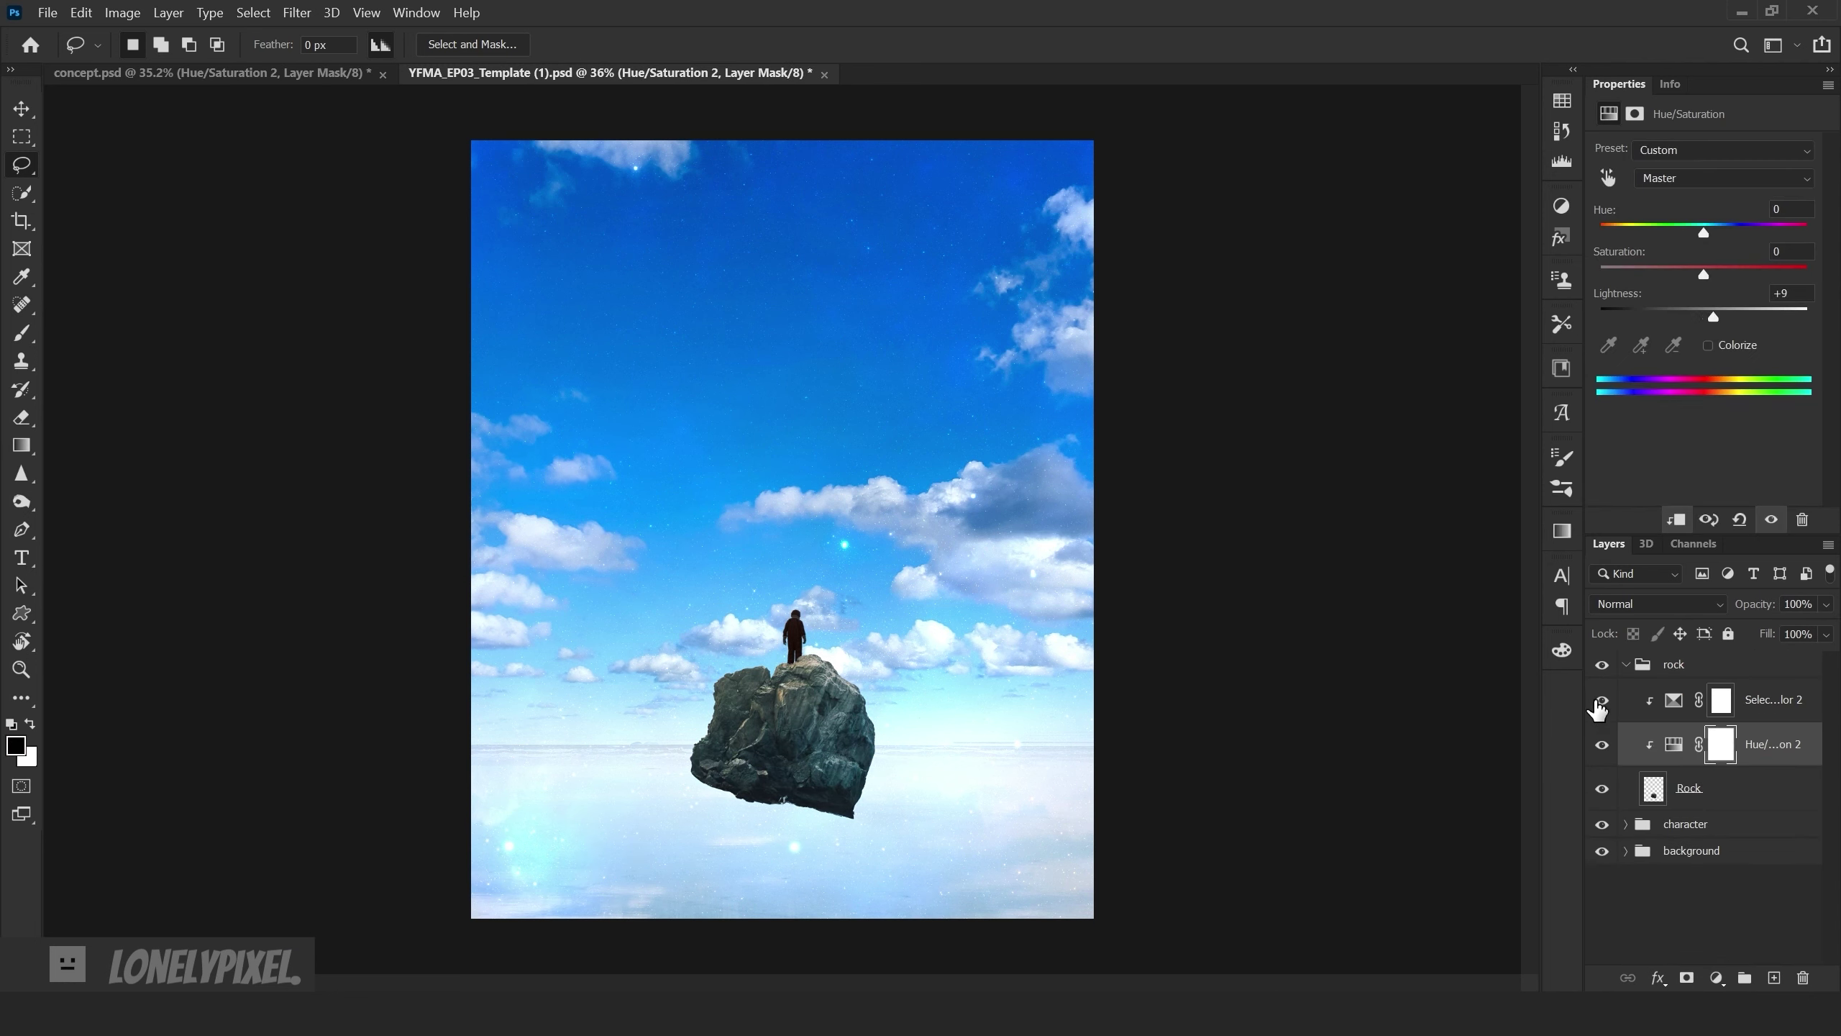
# - Add an Exposure adjustment to the figure with gamma 0.83, then enlarge the light-ray image
pyautogui.click(1625, 664)
pyautogui.click(1626, 690)
pyautogui.click(1767, 771)
pyautogui.click(1716, 977)
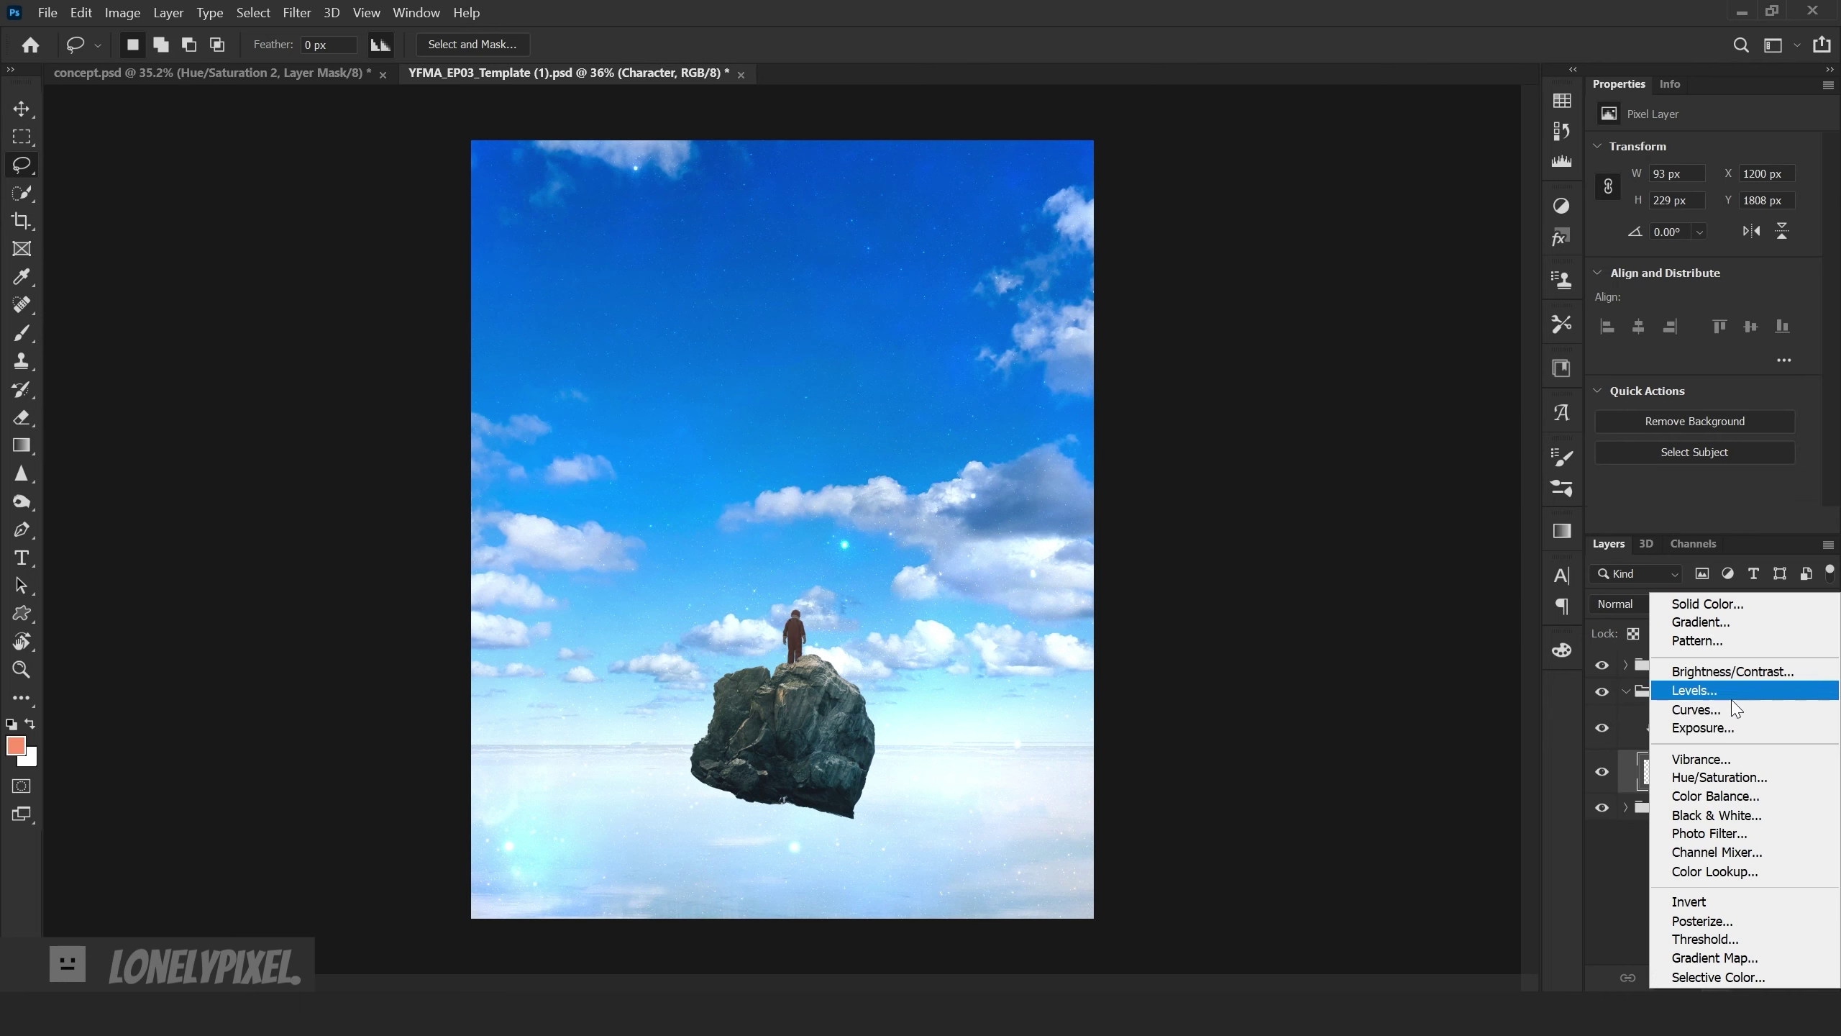
pyautogui.click(1689, 729)
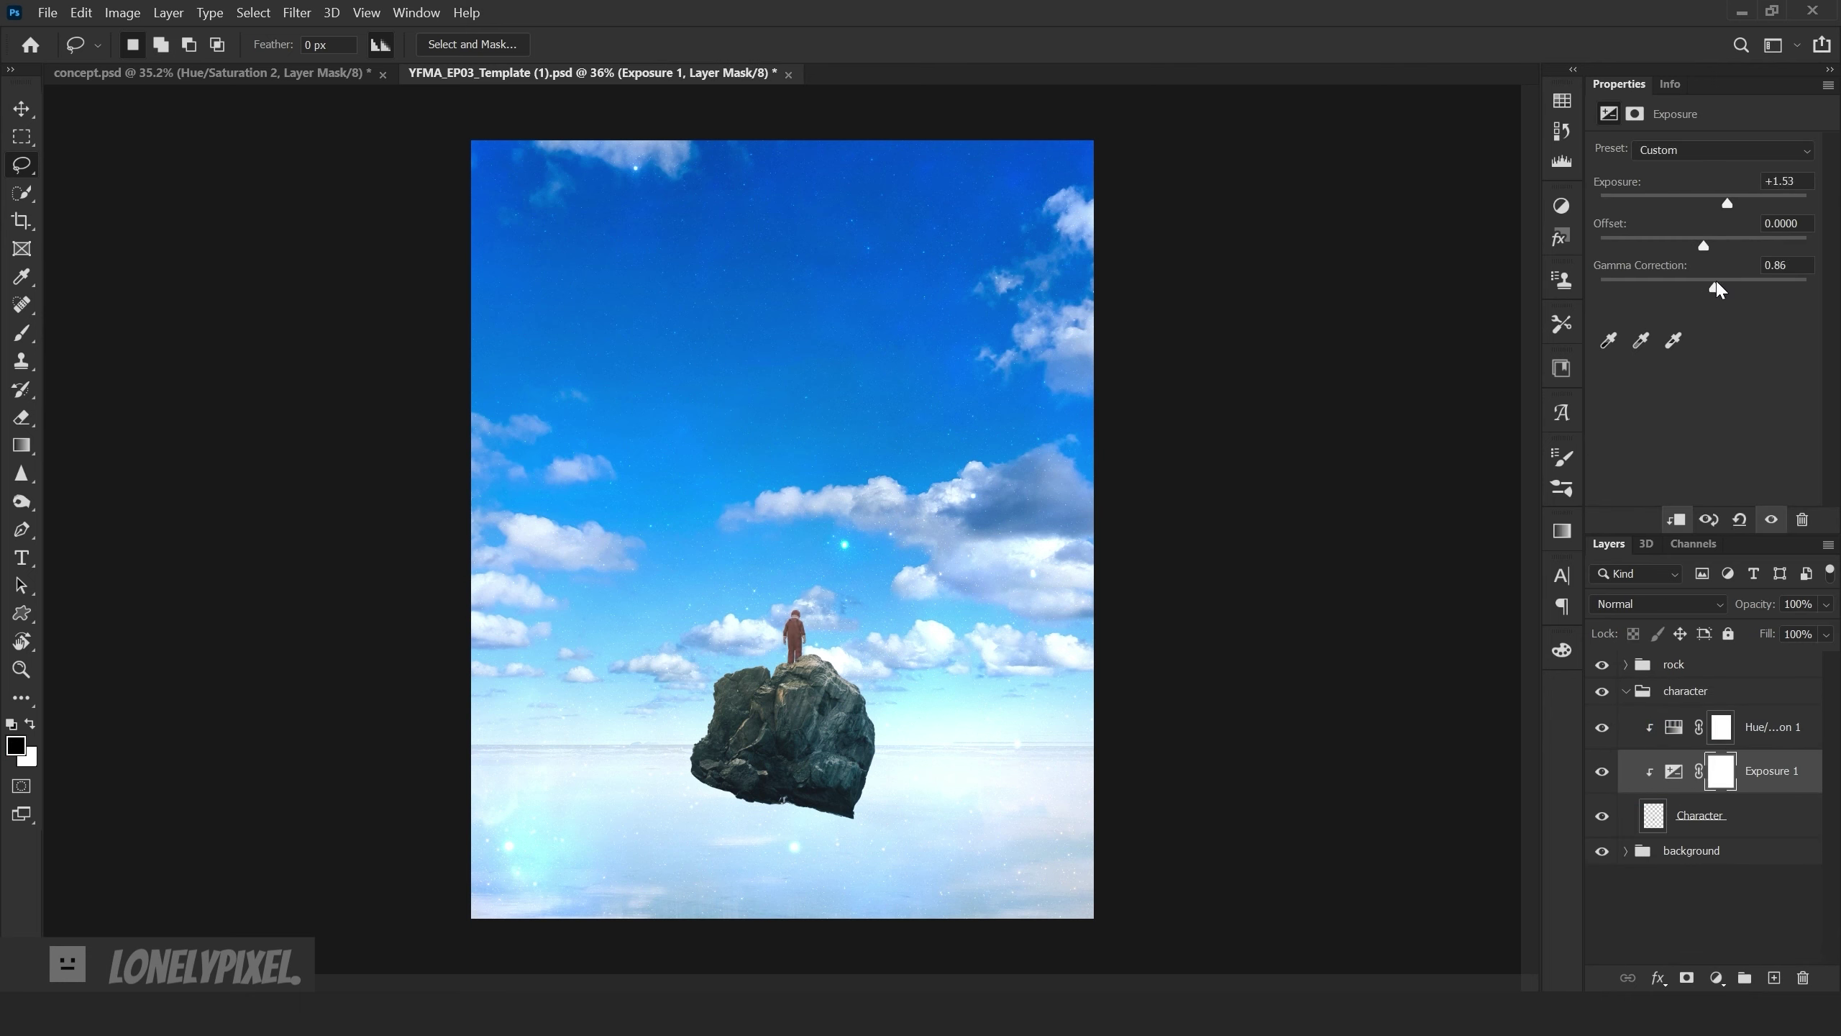
pyautogui.moveTo(1716, 288); pyautogui.dragTo(1718, 288)
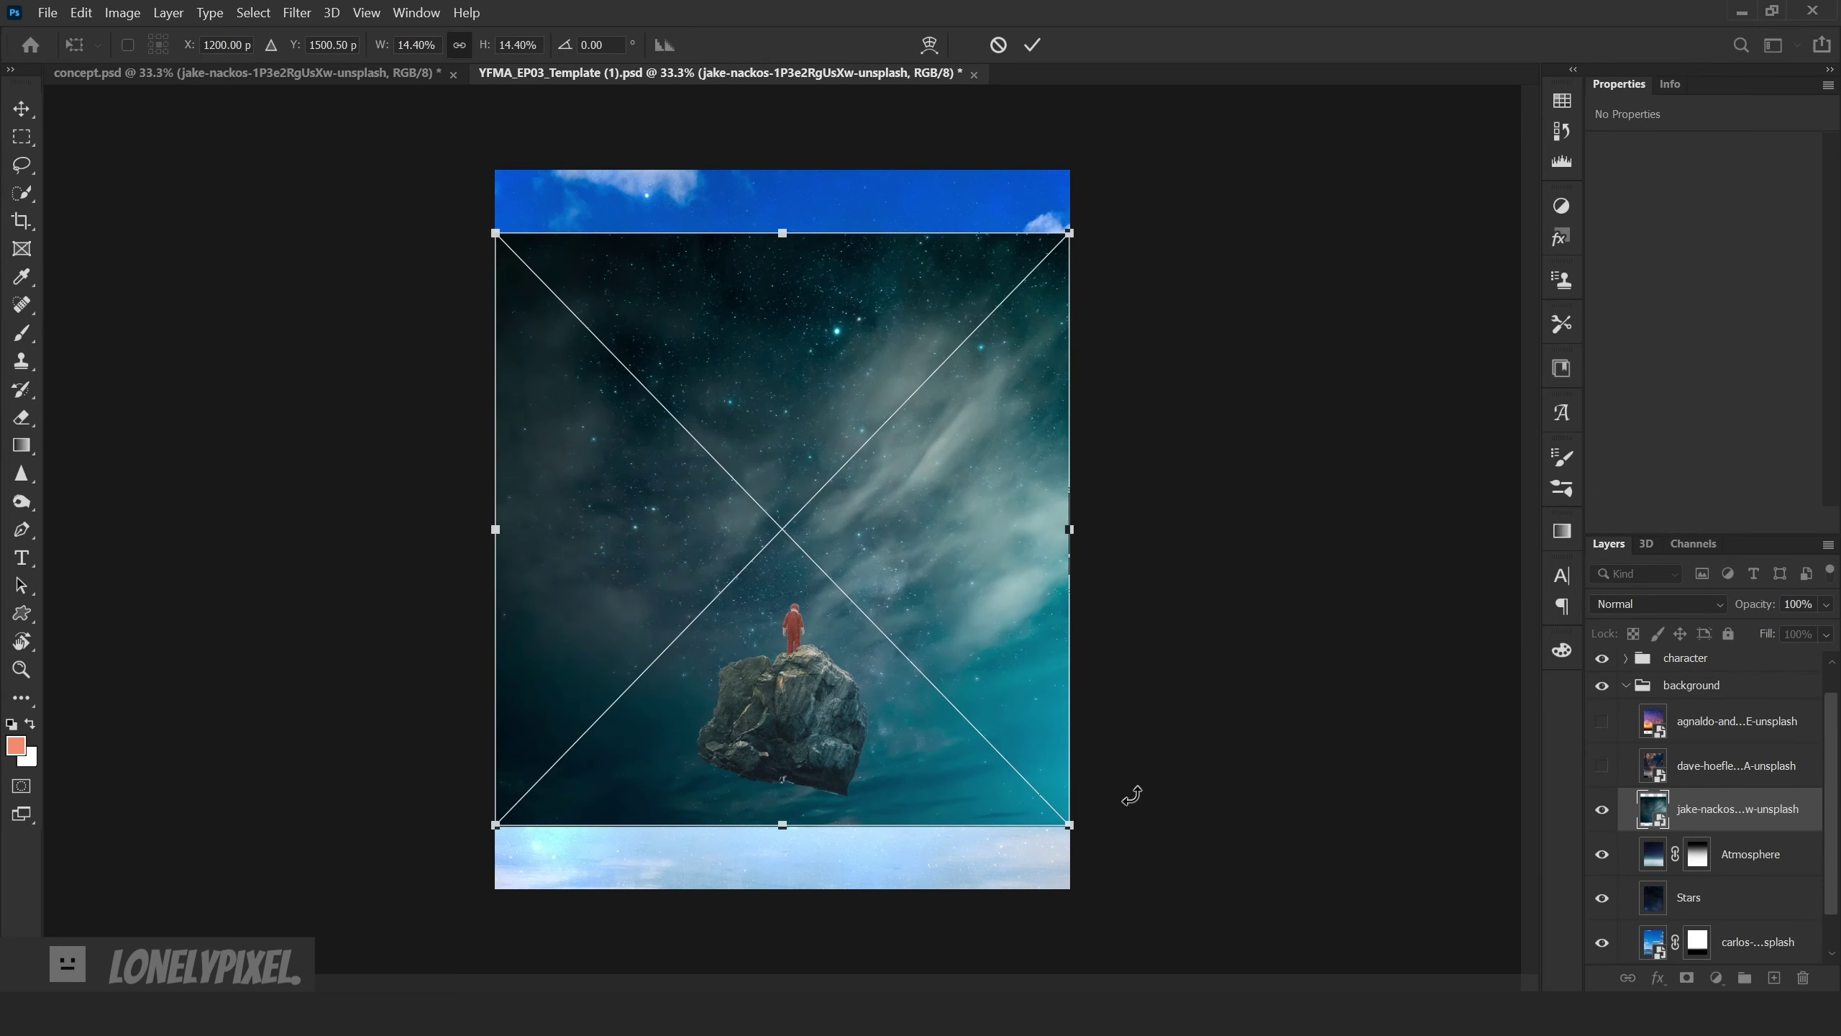
pyautogui.moveTo(782, 233); pyautogui.dragTo(801, 164)
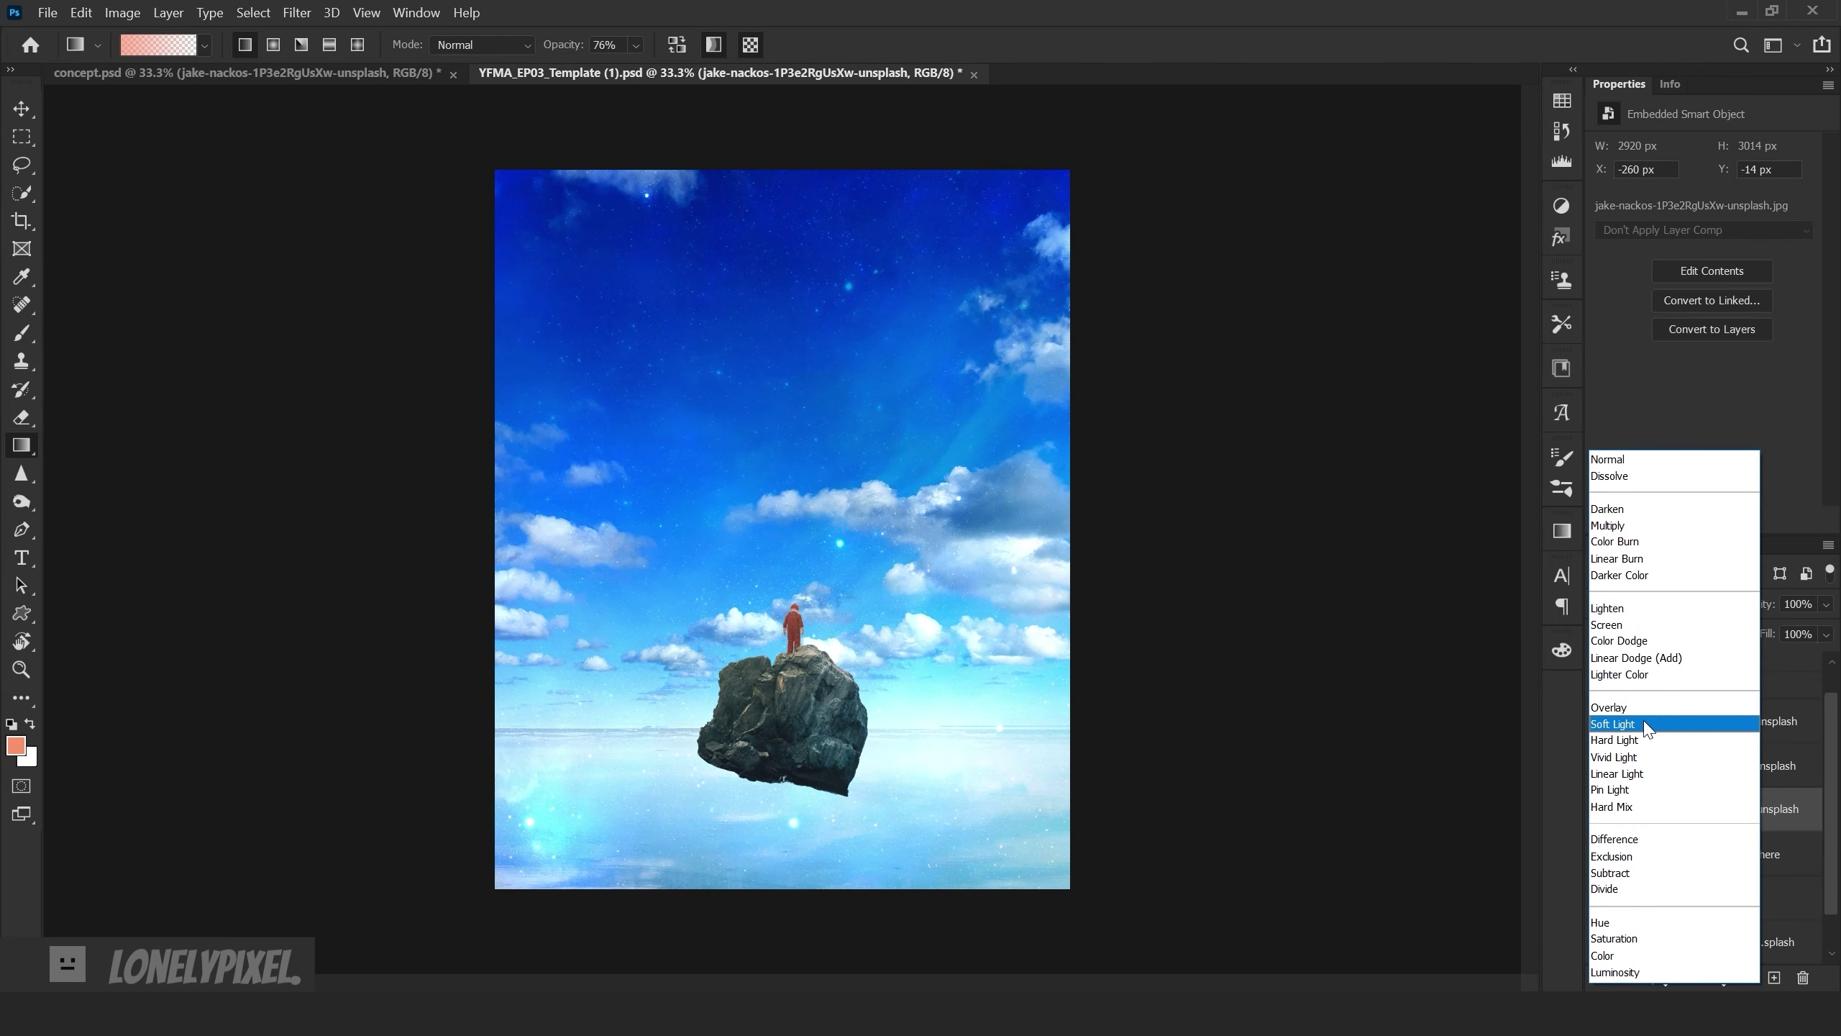
# - Set the sunset layer to Hard Light and scale it to the canvas width
pyautogui.click(1615, 739)
pyautogui.hotkey('ctrl', 't')
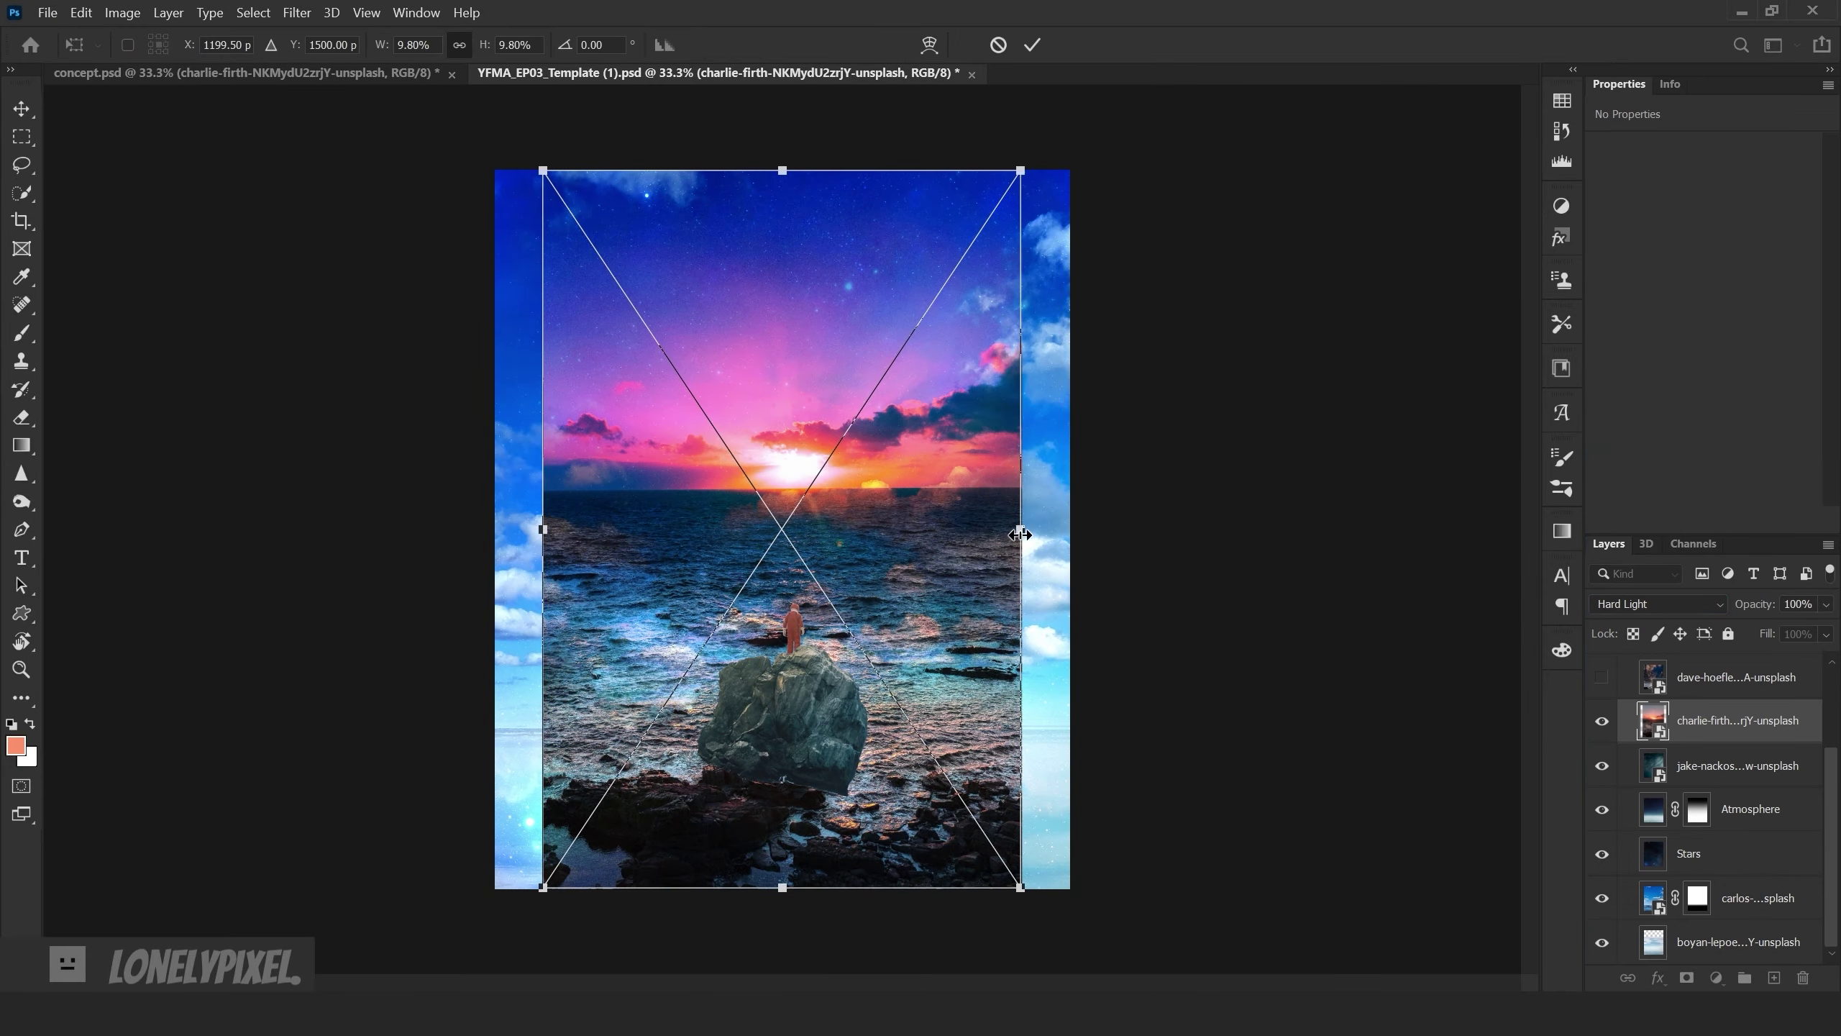
pyautogui.moveTo(978, 749); pyautogui.dragTo(944, 810)
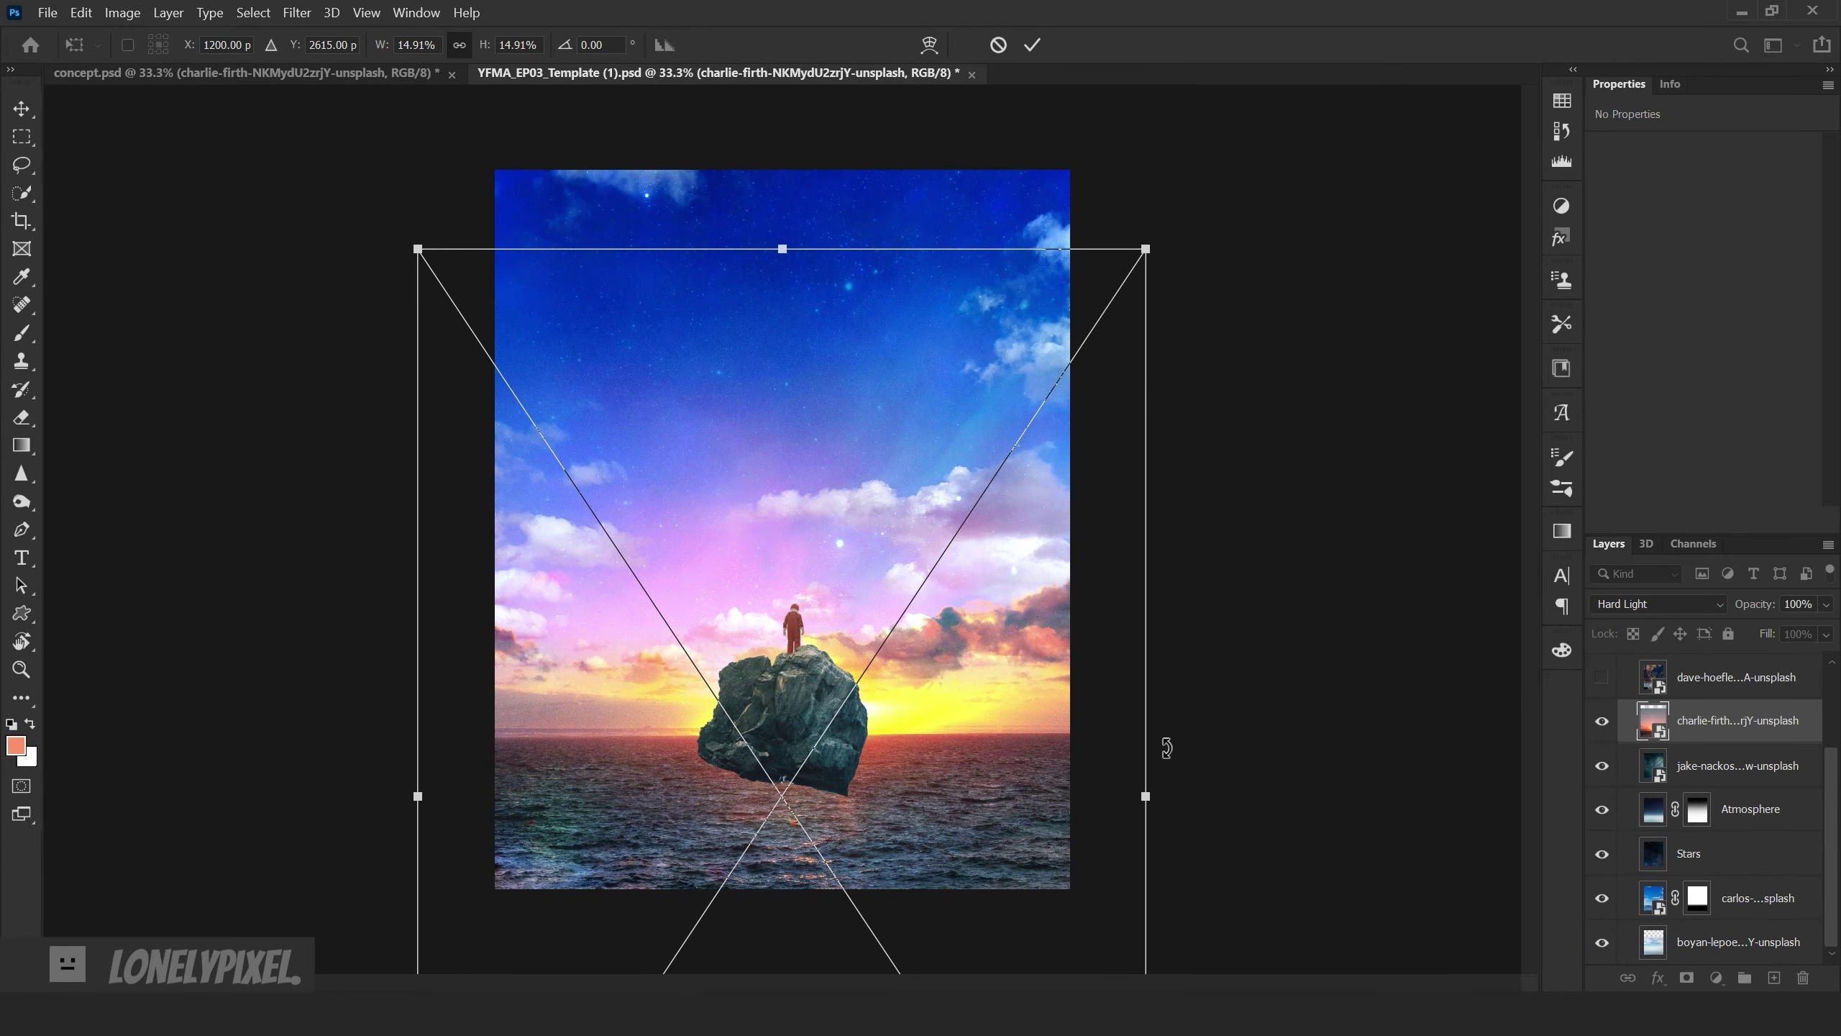
pyautogui.moveTo(1168, 747); pyautogui.dragTo(728, 700)
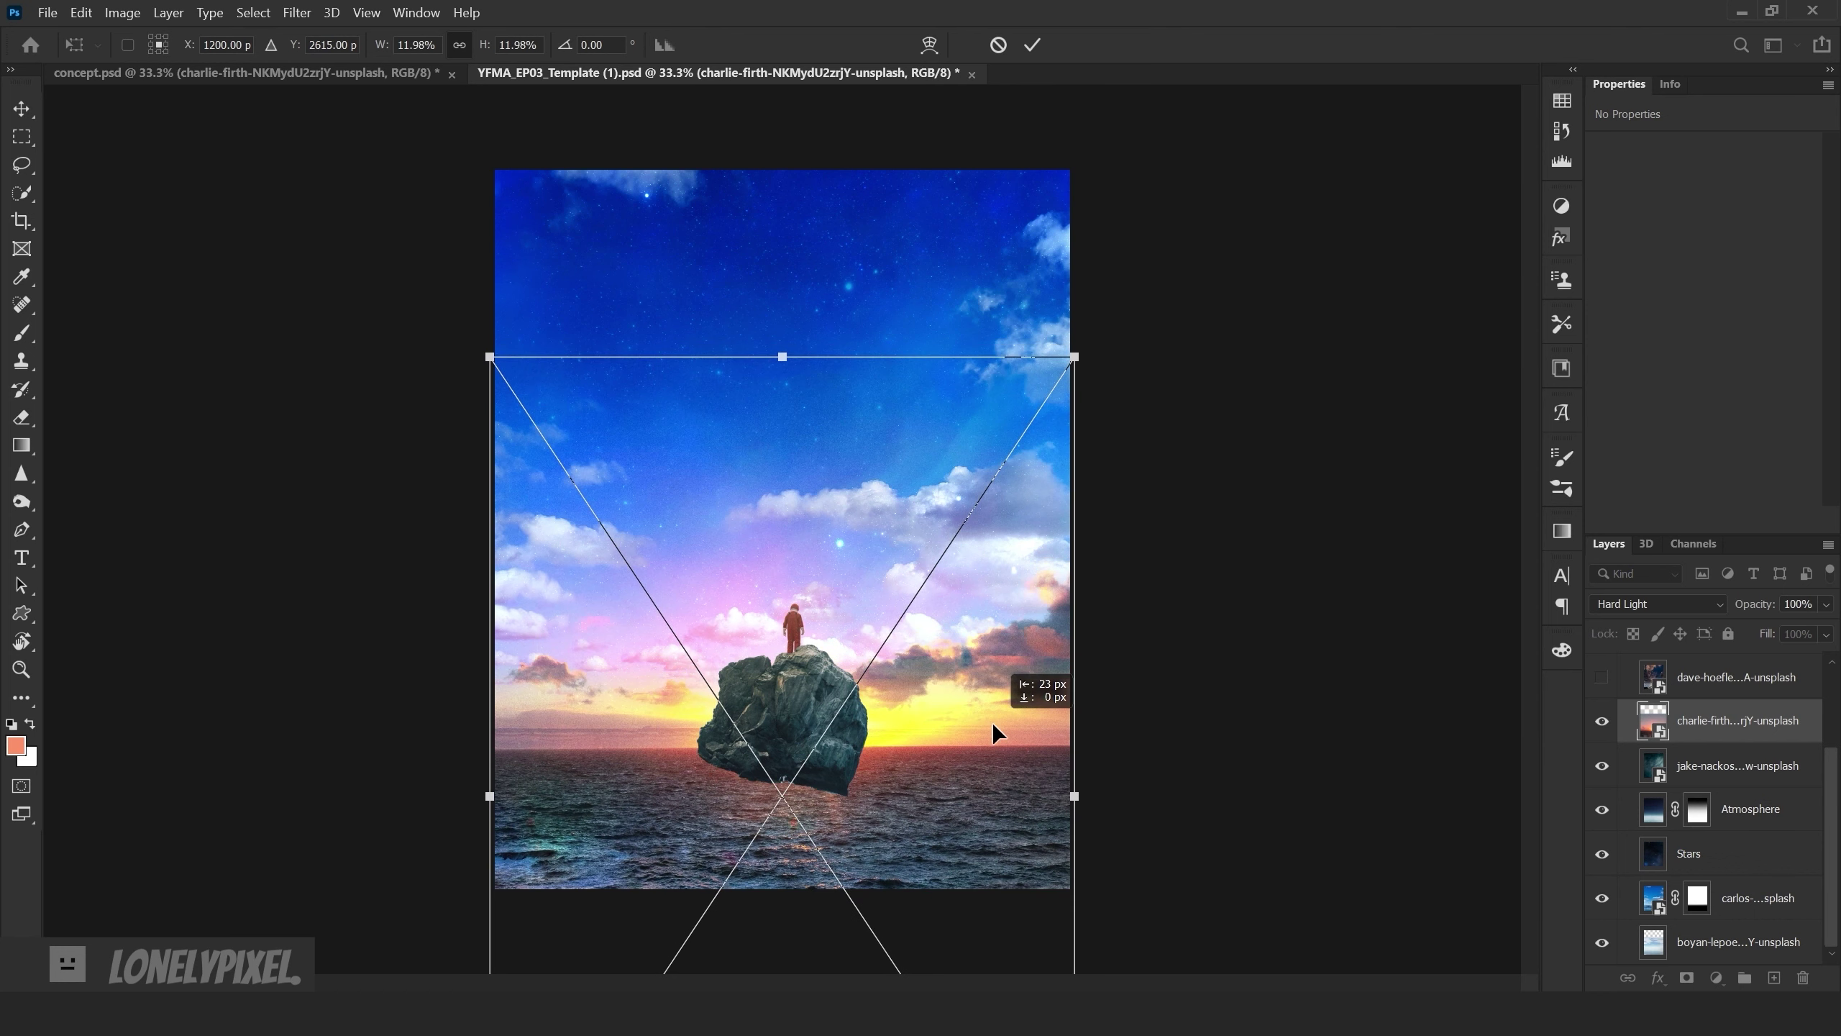
pyautogui.press('Return')
# - Mask the sunset layer with a black gradient fading it out over the lower water
pyautogui.click(1687, 976)
pyautogui.press('g')
pyautogui.press('d')
pyautogui.moveTo(812, 849); pyautogui.dragTo(815, 767)
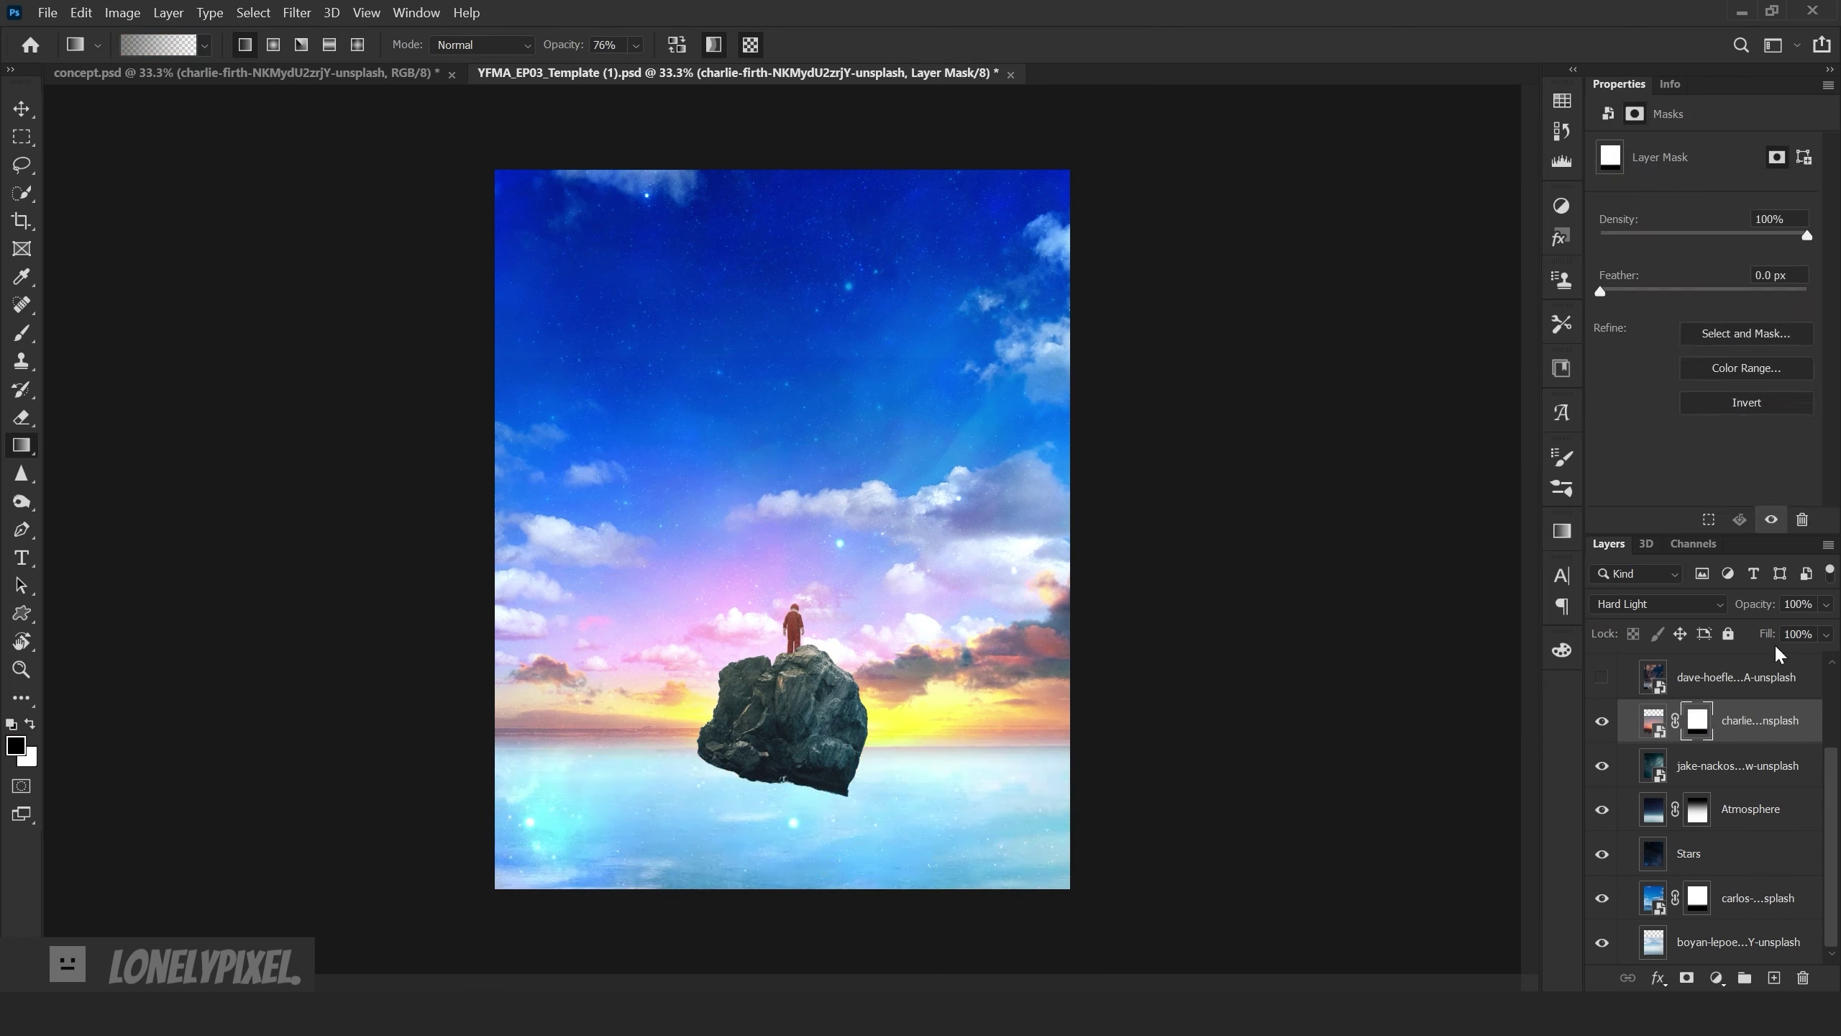
# - Move the sunset glow down onto the horizon
pyautogui.click(1659, 719)
pyautogui.hotkey('ctrl', 't')
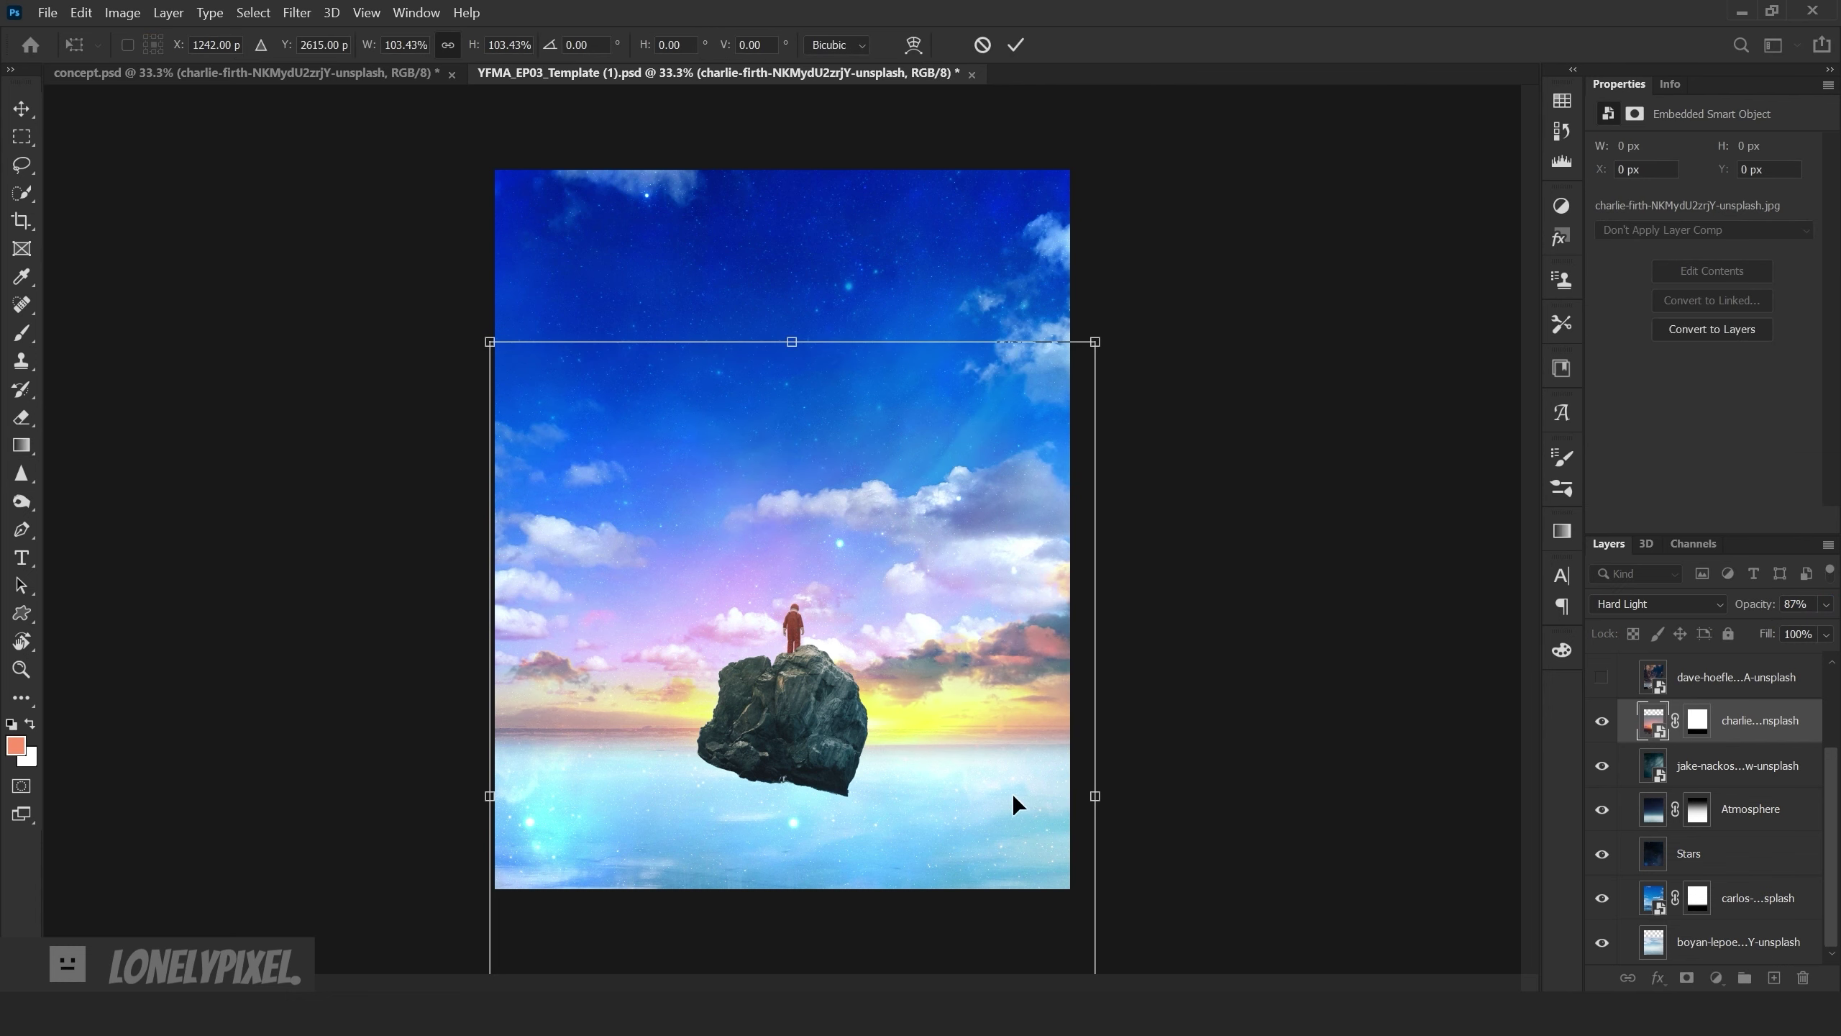
pyautogui.moveTo(861, 651); pyautogui.dragTo(863, 662)
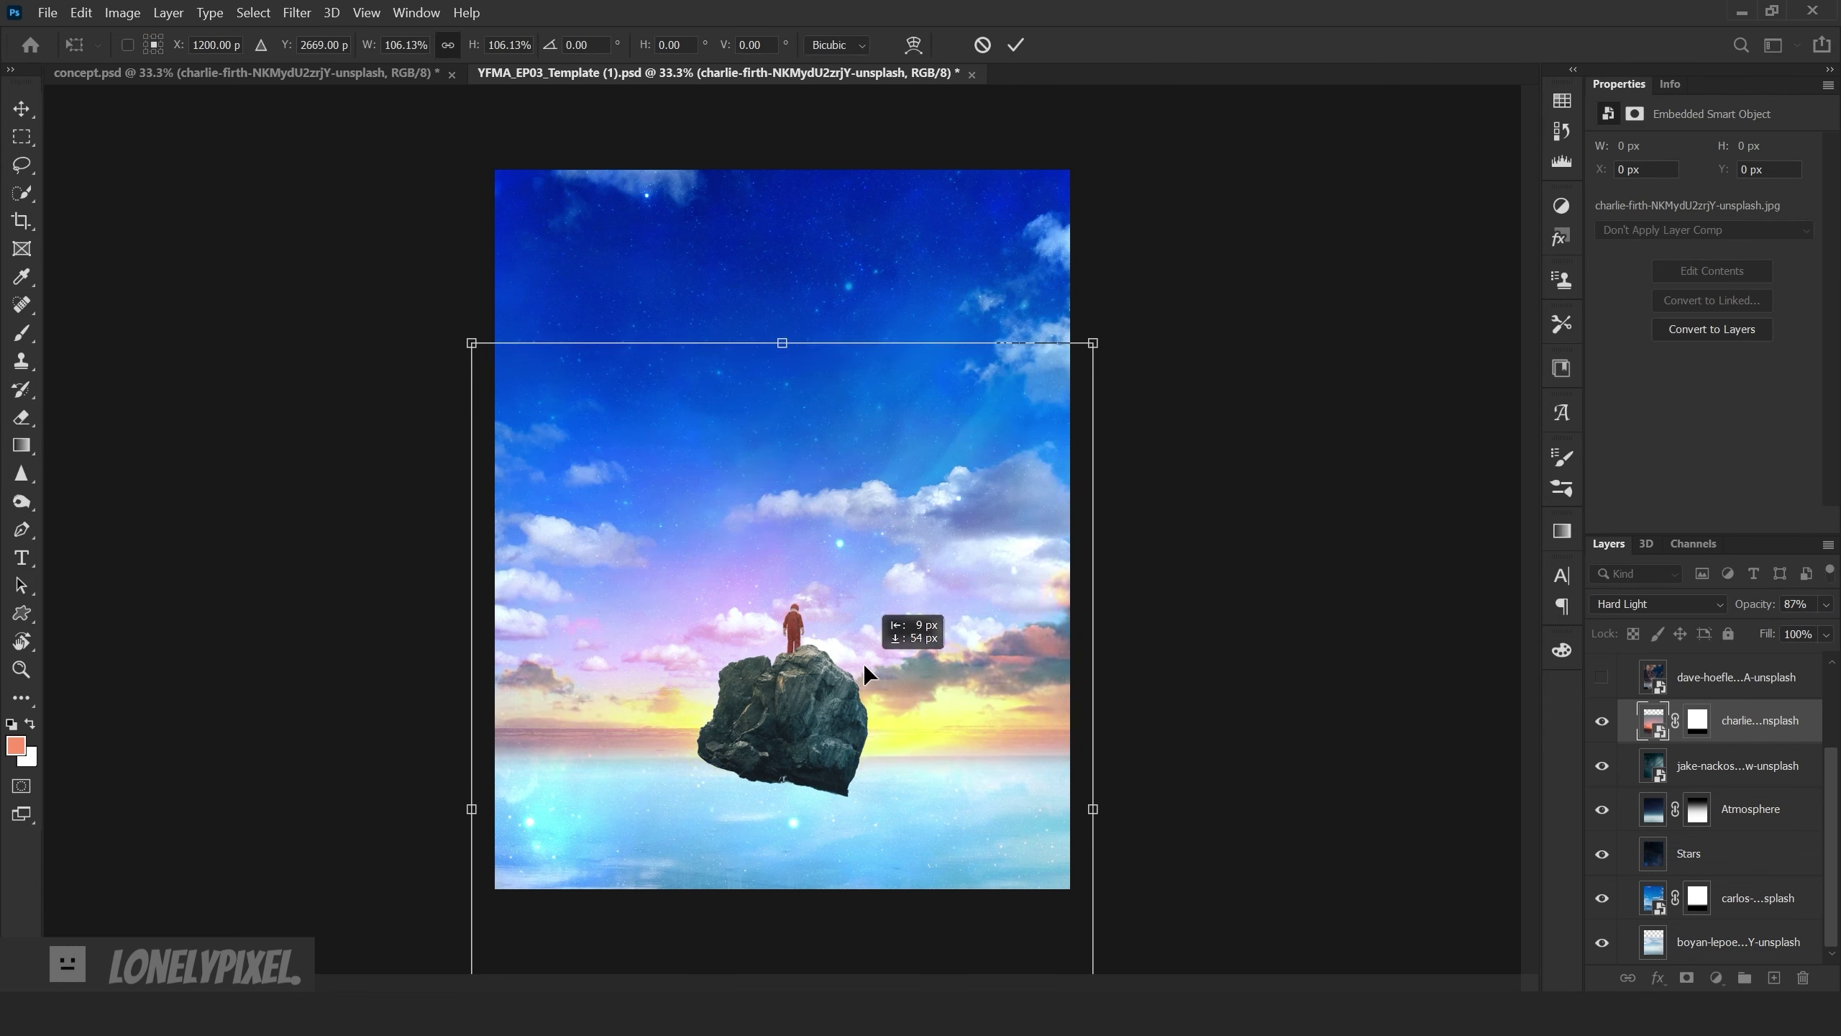
pyautogui.press('Return')
pyautogui.press('g')
pyautogui.click(1697, 719)
pyautogui.press('d')
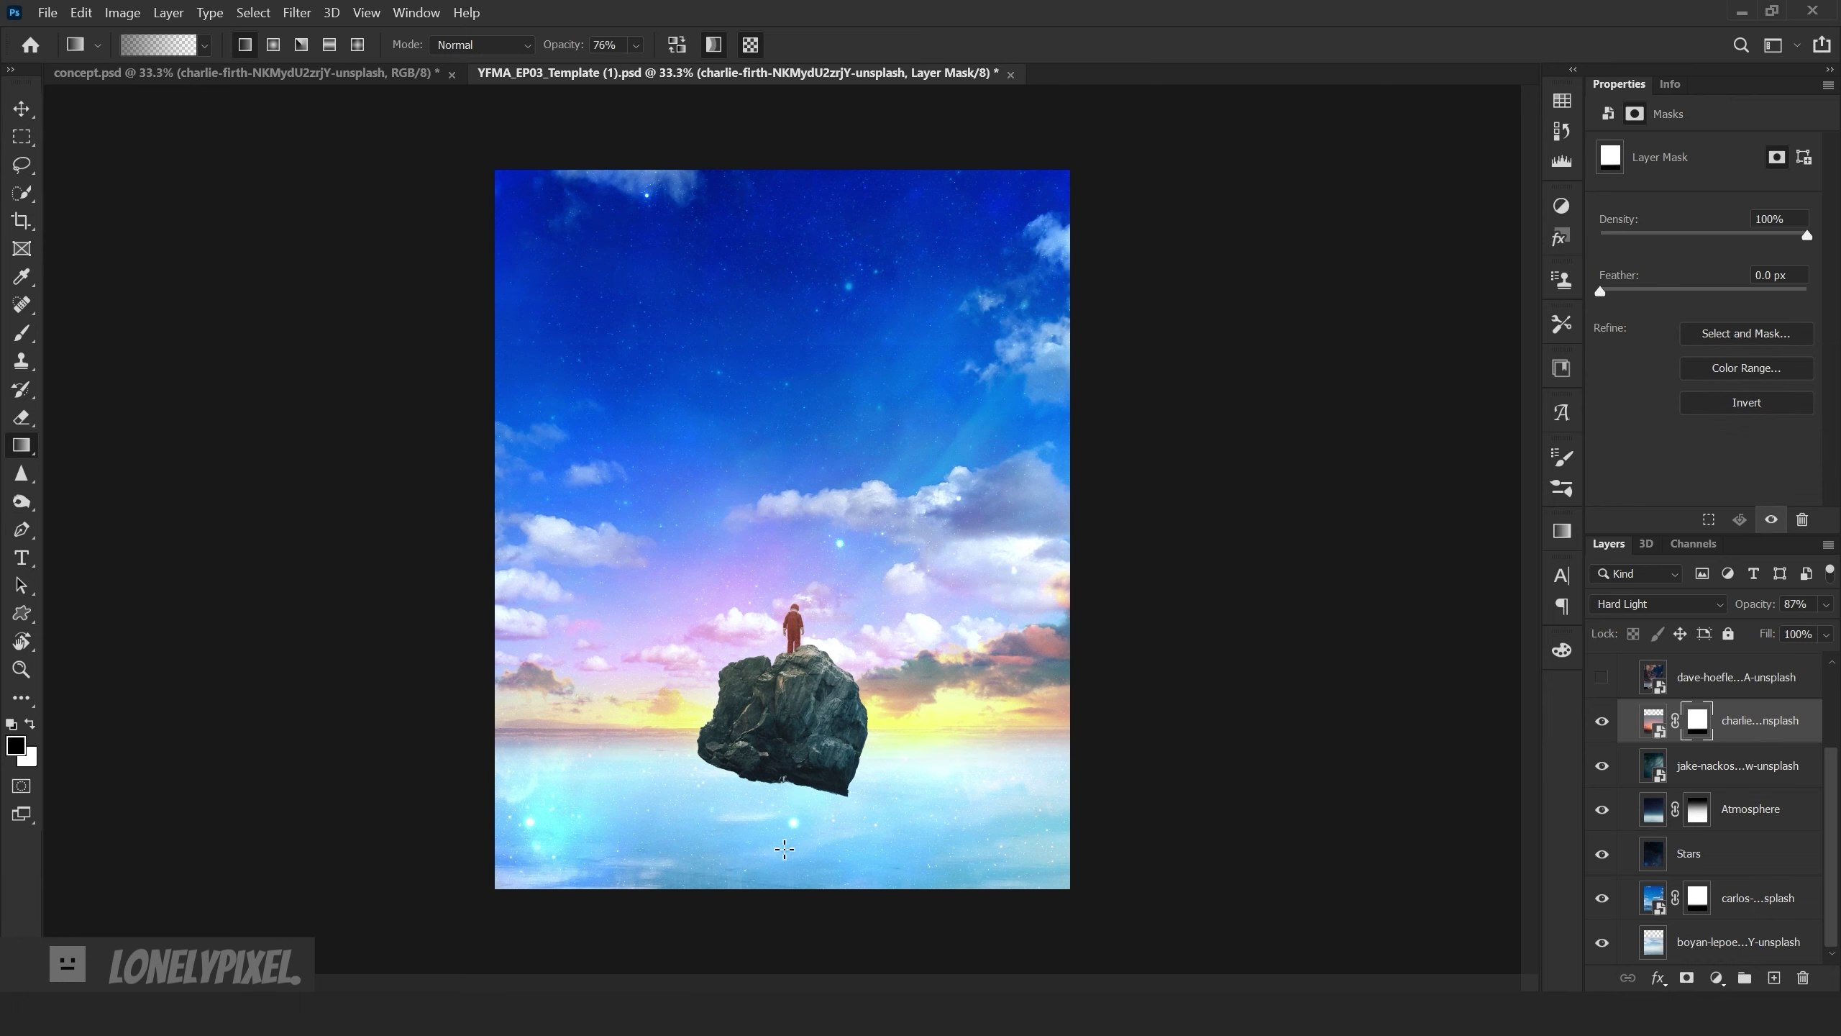
pyautogui.hotkey('ctrl', '2')
# - Puppet Warp the sunset layer, pinning and bending the clouds on its left and right sides
pyautogui.hotkey('ctrl', '0')
pyautogui.click(81, 12)
pyautogui.click(149, 415)
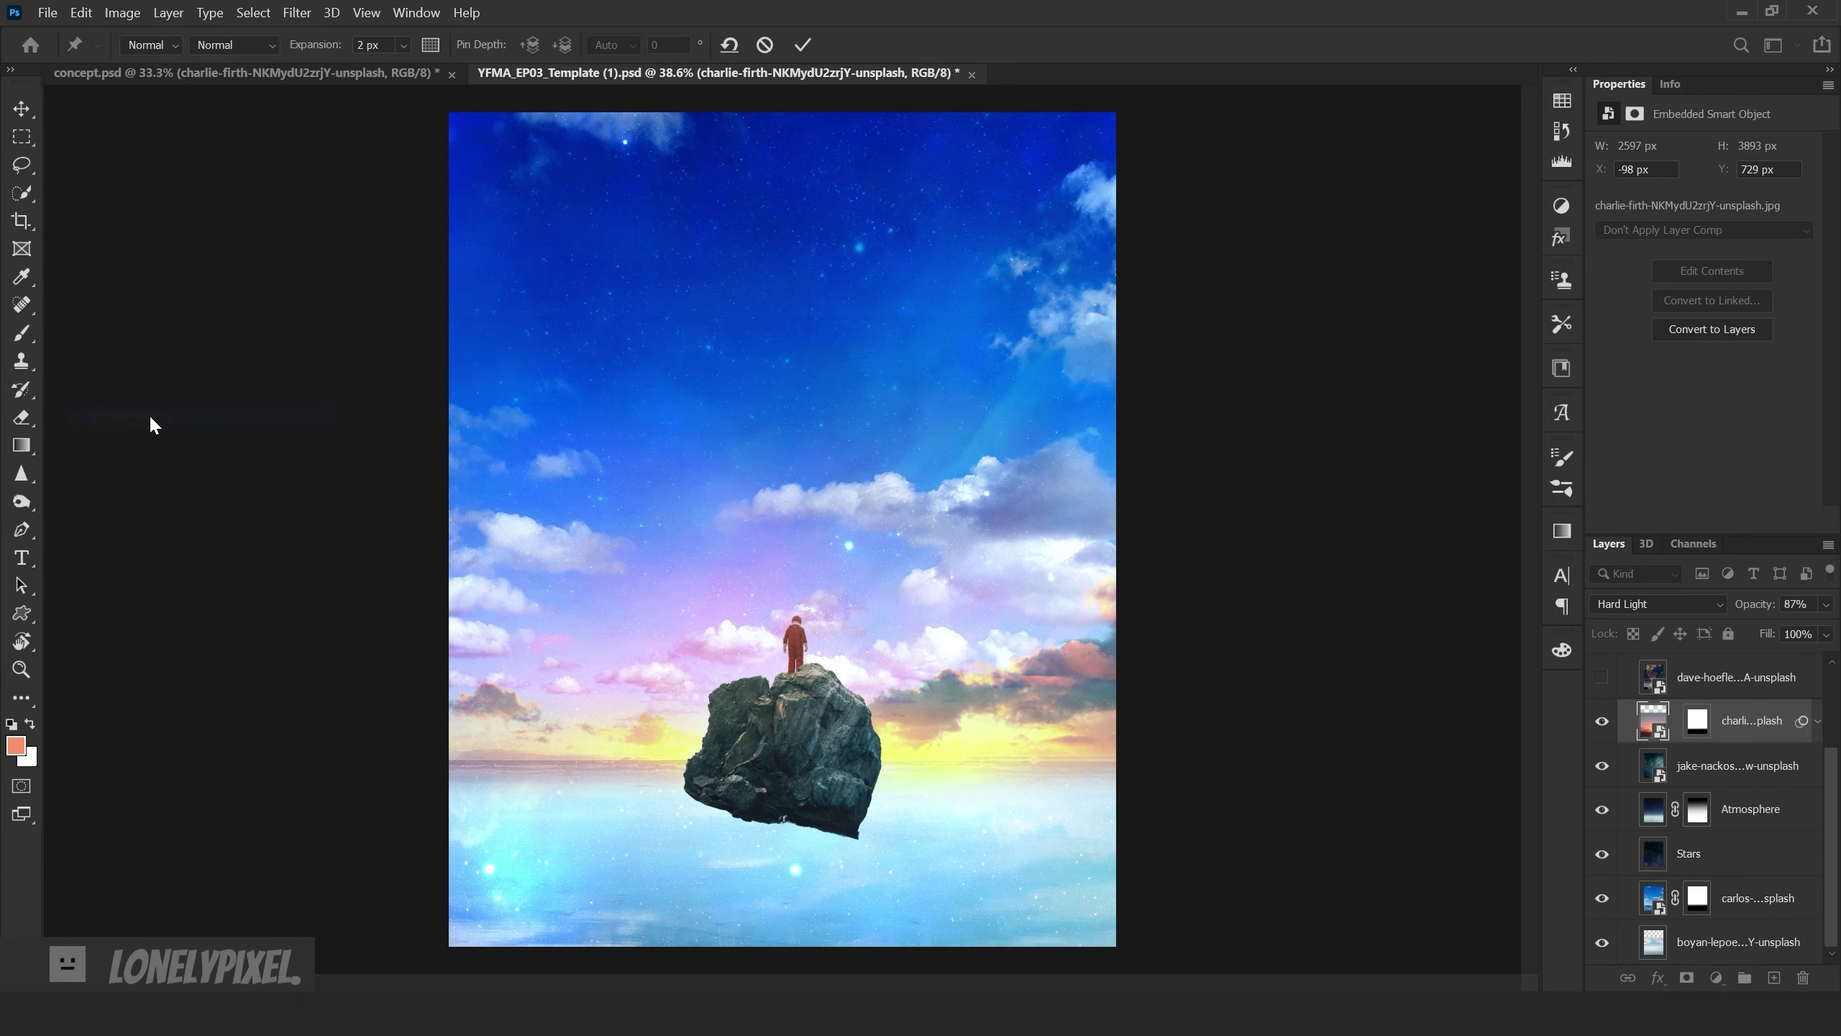
pyautogui.click(1093, 668)
pyautogui.moveTo(481, 699); pyautogui.dragTo(477, 685)
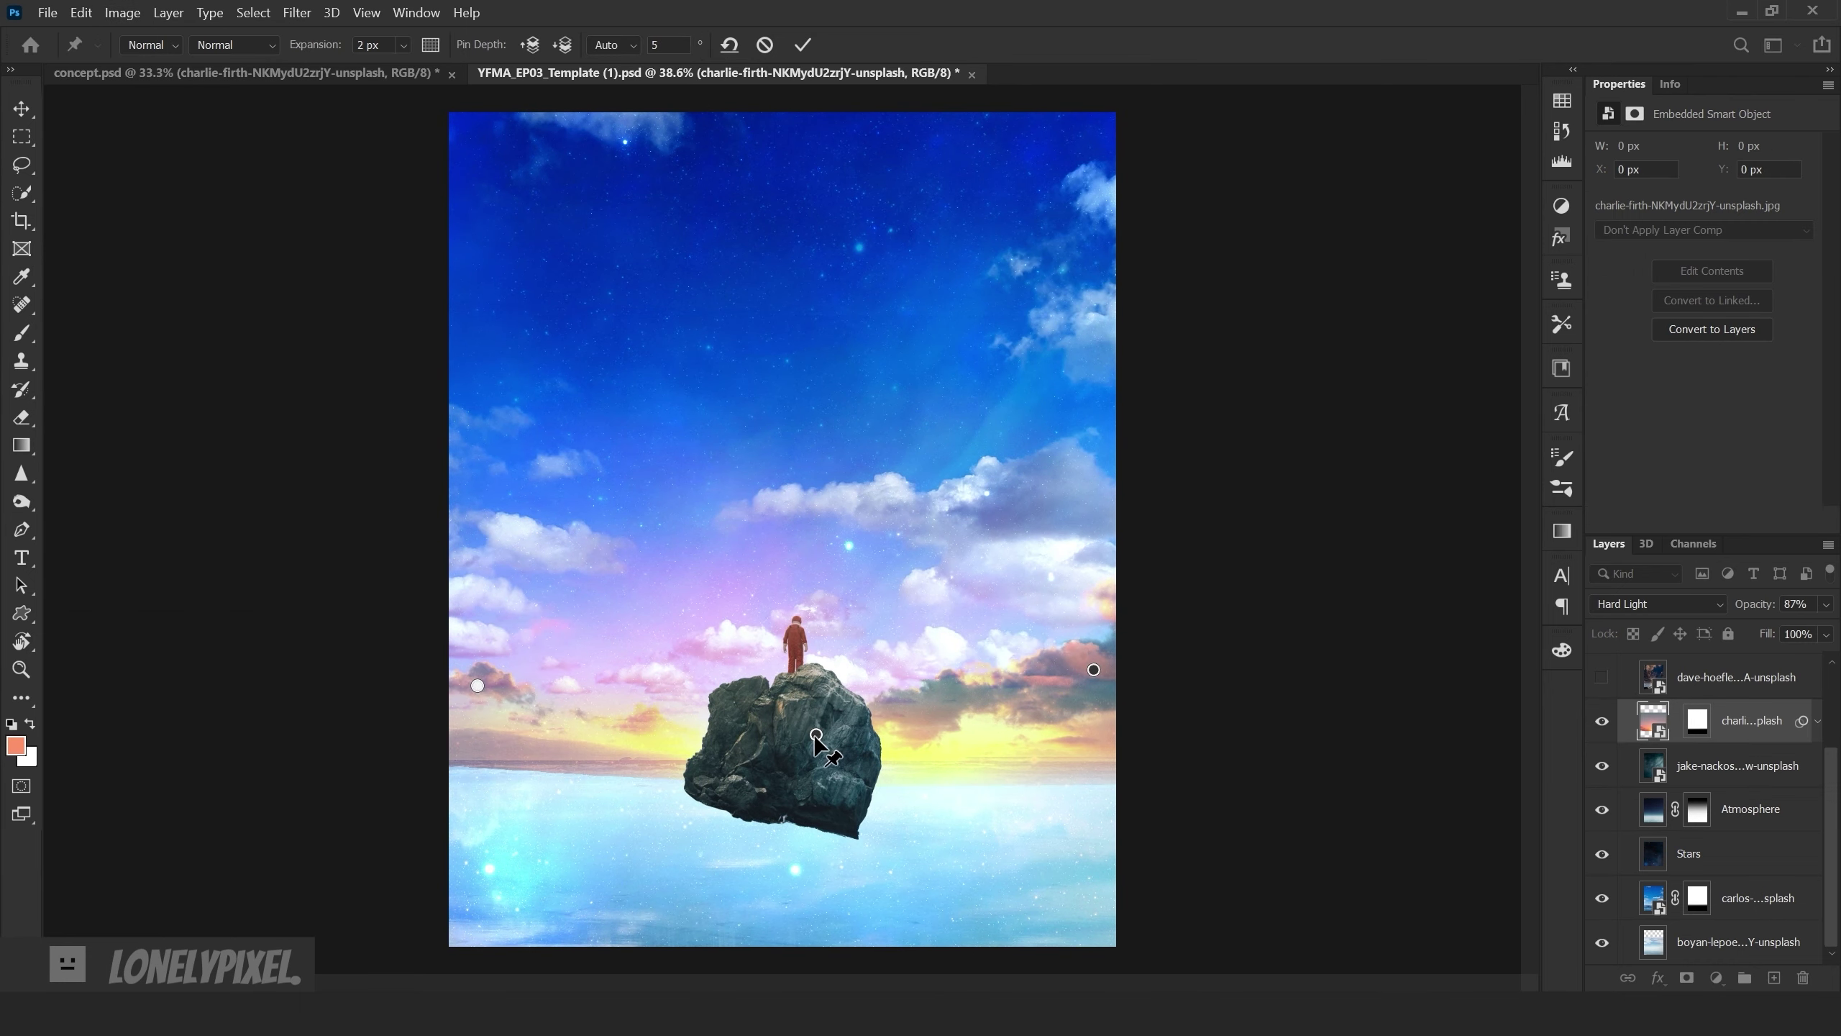
pyautogui.moveTo(1093, 668); pyautogui.dragTo(1093, 679)
pyautogui.click(924, 715)
# - Add horizon pins and raise the centre of the sunset warp, reshaping both edges
pyautogui.click(791, 744)
pyautogui.click(605, 755)
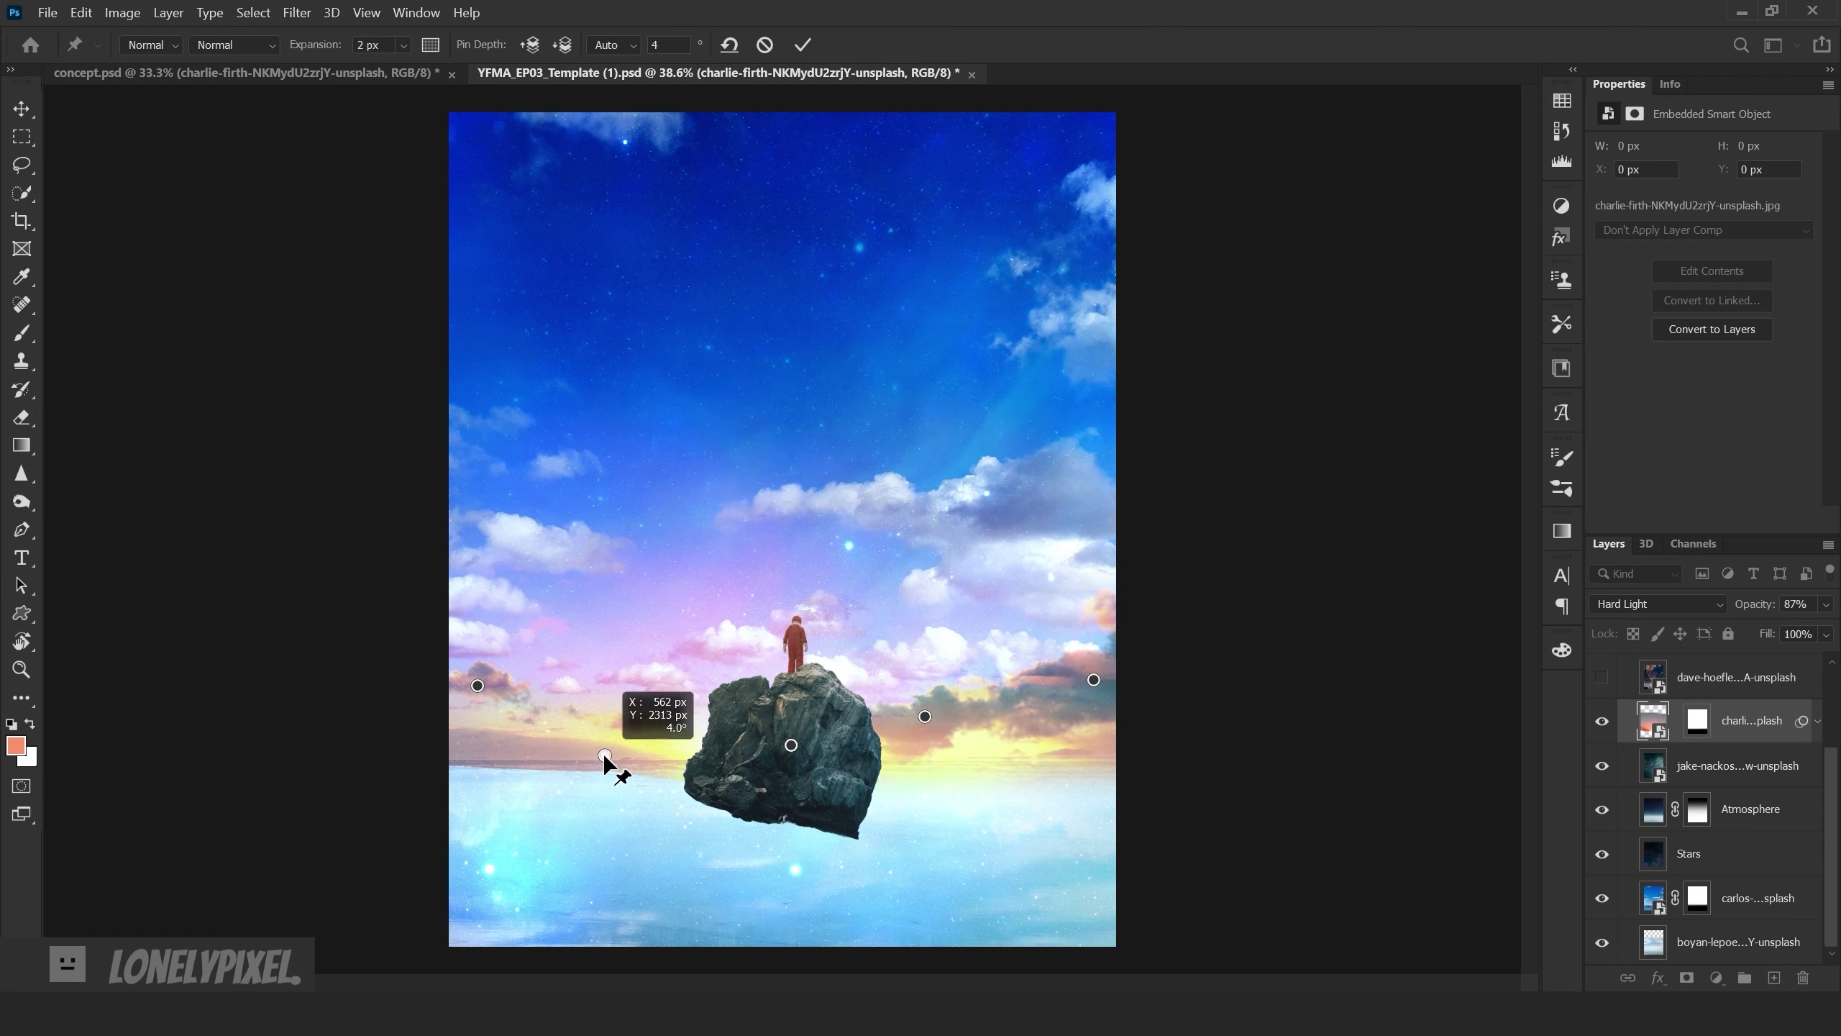
pyautogui.hotkey('ctrl', 'z')
pyautogui.moveTo(476, 684); pyautogui.dragTo(474, 686)
pyautogui.moveTo(791, 745); pyautogui.dragTo(749, 730)
pyautogui.click(505, 682)
pyautogui.moveTo(1094, 679); pyautogui.dragTo(1085, 673)
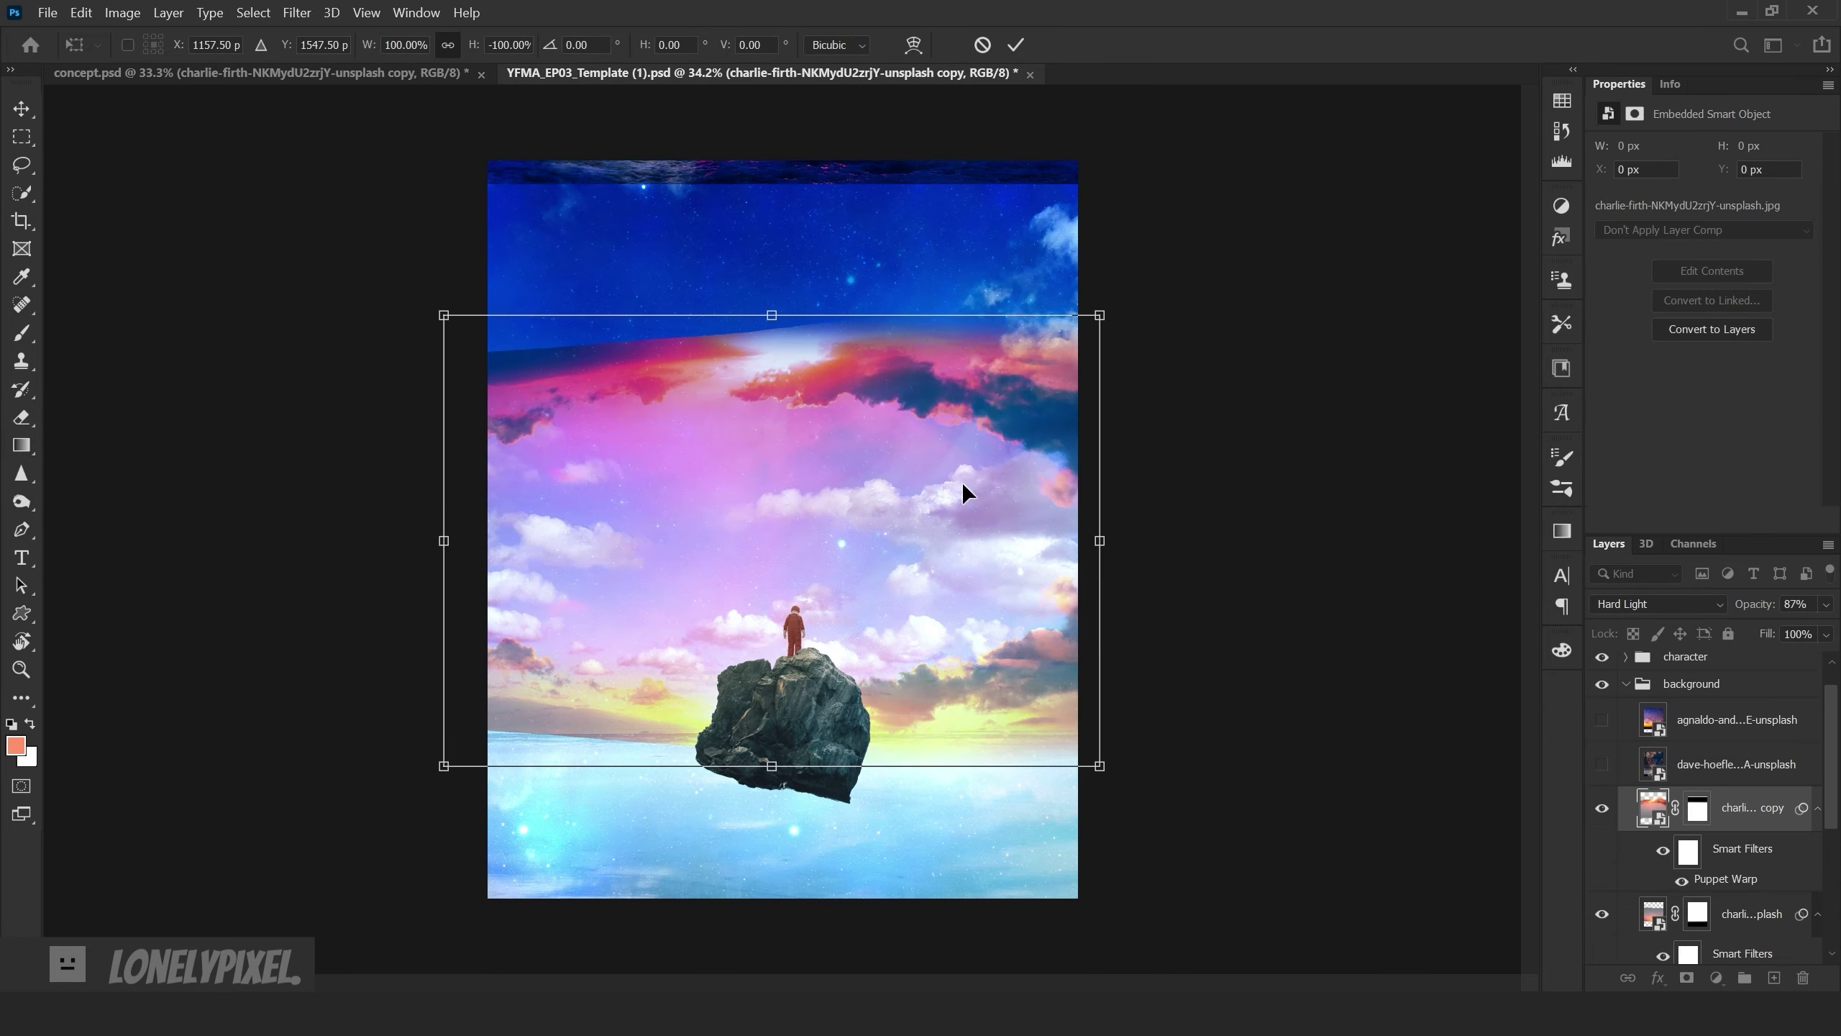
# - Move the flipped sunset copy down into the water and mask out its upper area
pyautogui.moveTo(960, 481); pyautogui.dragTo(954, 795)
pyautogui.press('Return')
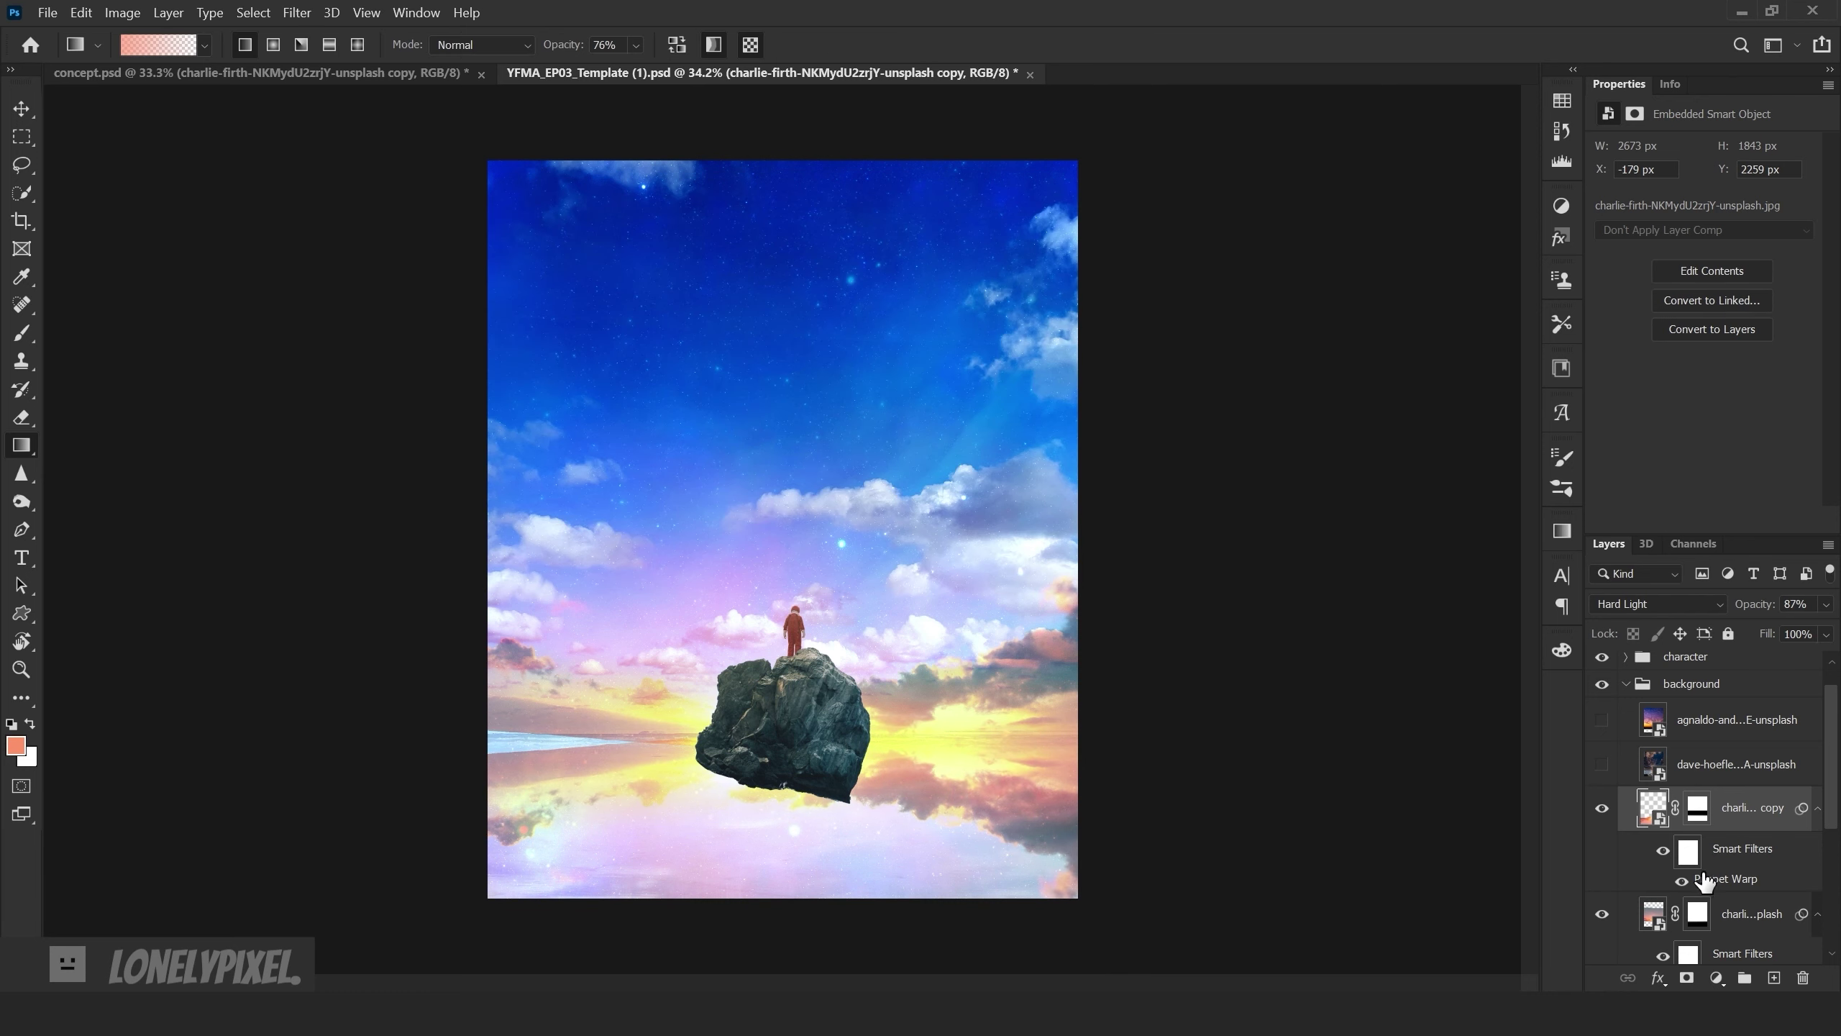
pyautogui.click(1696, 807)
pyautogui.press('m')
pyautogui.moveTo(482, 156); pyautogui.dragTo(1293, 595)
pyautogui.hotkey('alt', 'BackSpace')
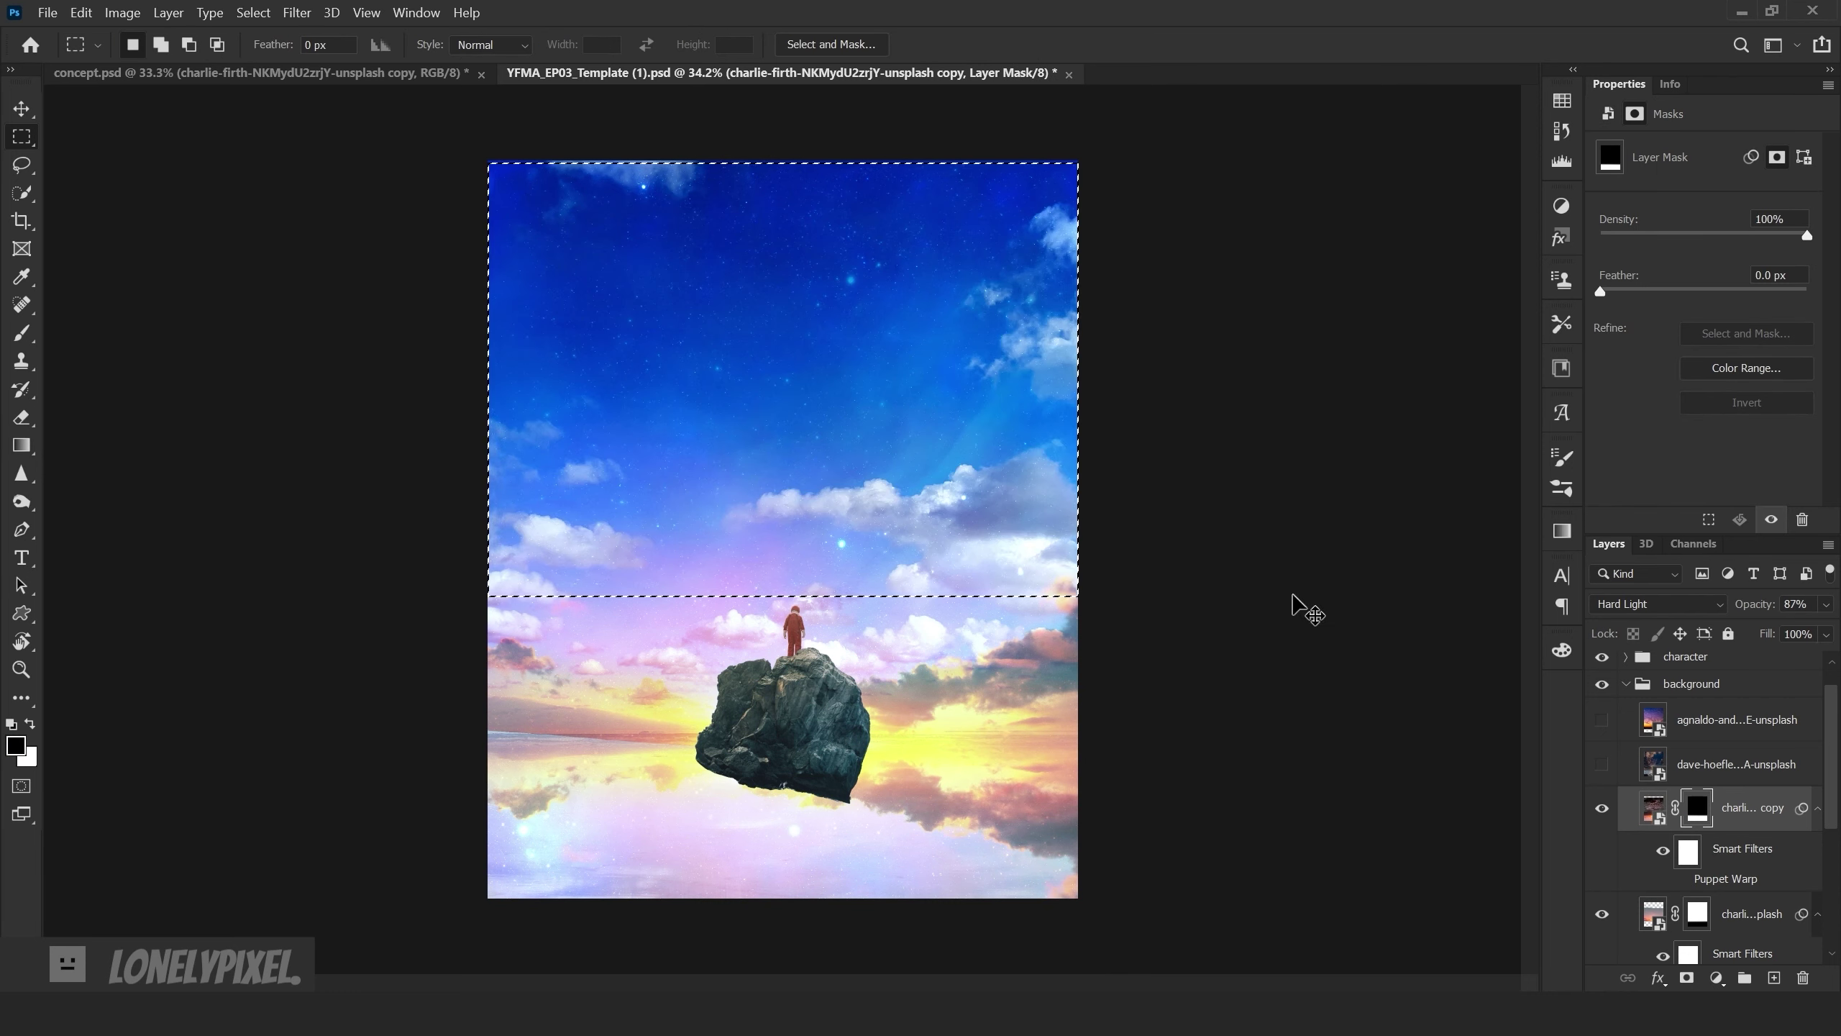
pyautogui.hotkey('ctrl', 'd')
# - Nudge the reflection layer upward and lower its opacity to 58%
pyautogui.click(1651, 810)
pyautogui.hotkey('ctrl', 't')
pyautogui.hotkey('shift', 'Up')
pyautogui.hotkey('shift', 'Up')
pyautogui.hotkey('shift', 'Up')
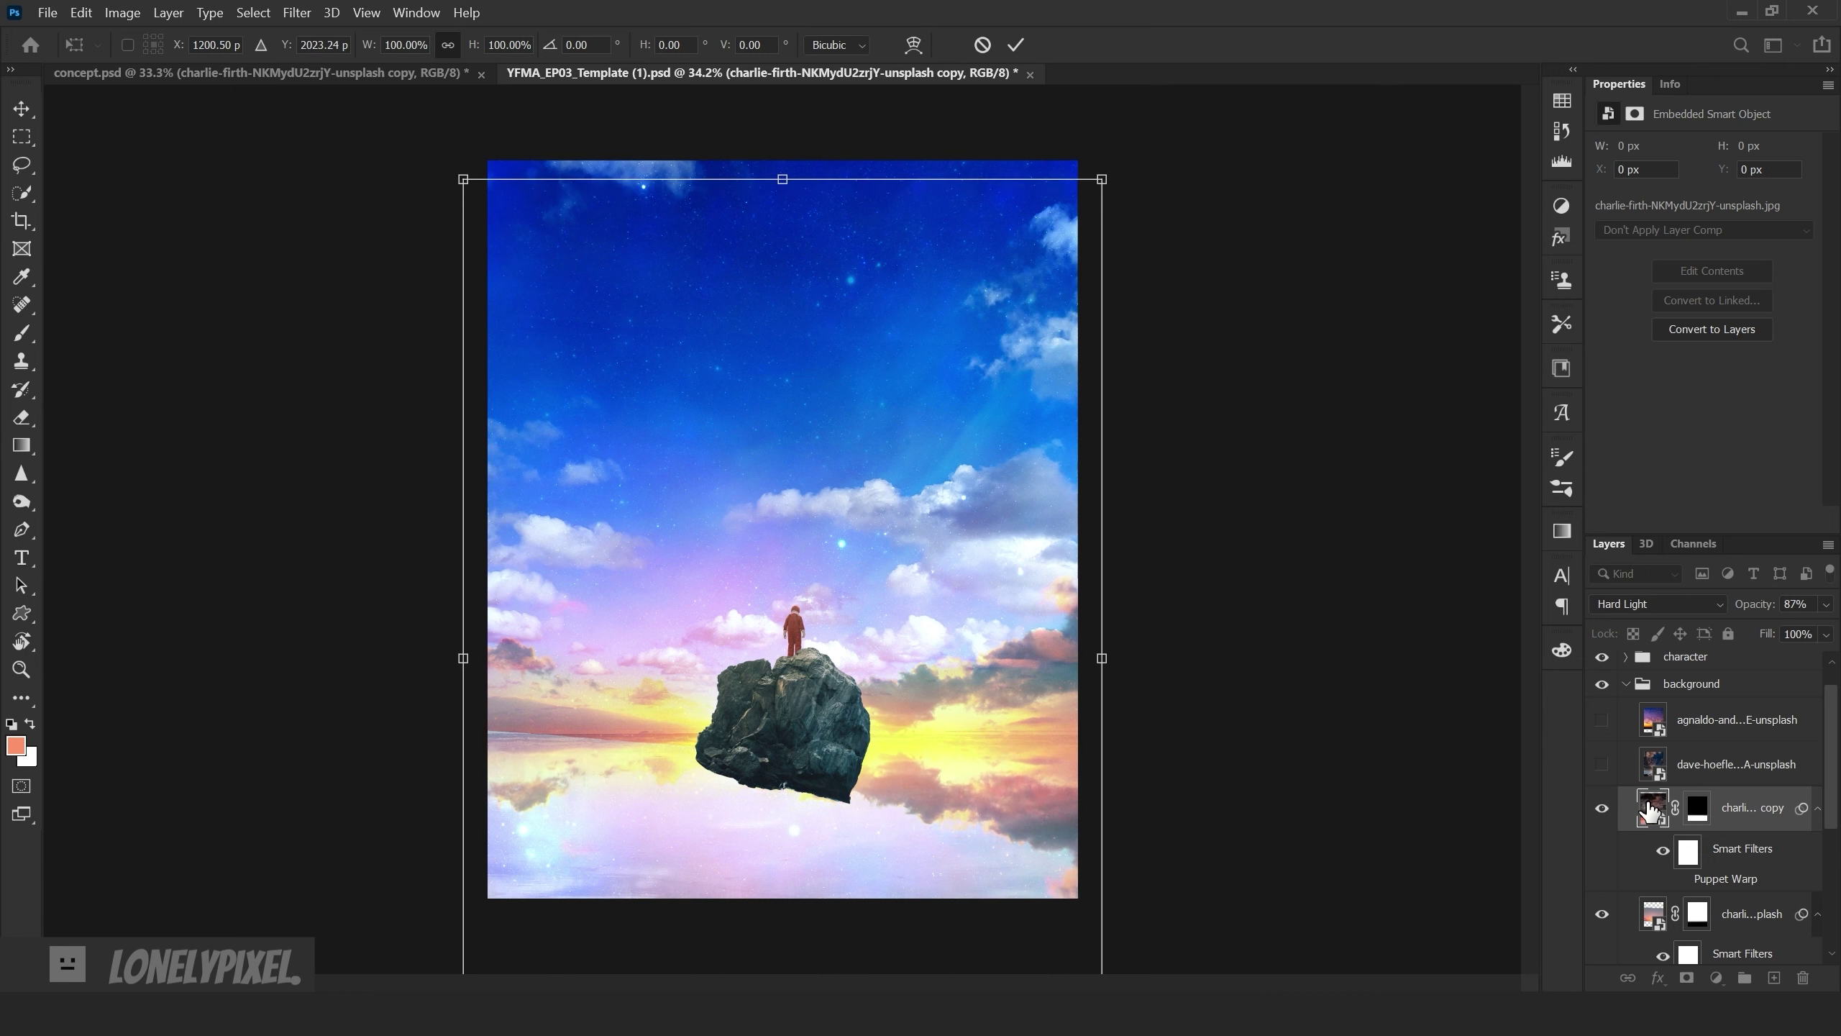
pyautogui.press('Up')
pyautogui.press('Up')
pyautogui.press('Return')
pyautogui.moveTo(1744, 611); pyautogui.dragTo(1724, 611)
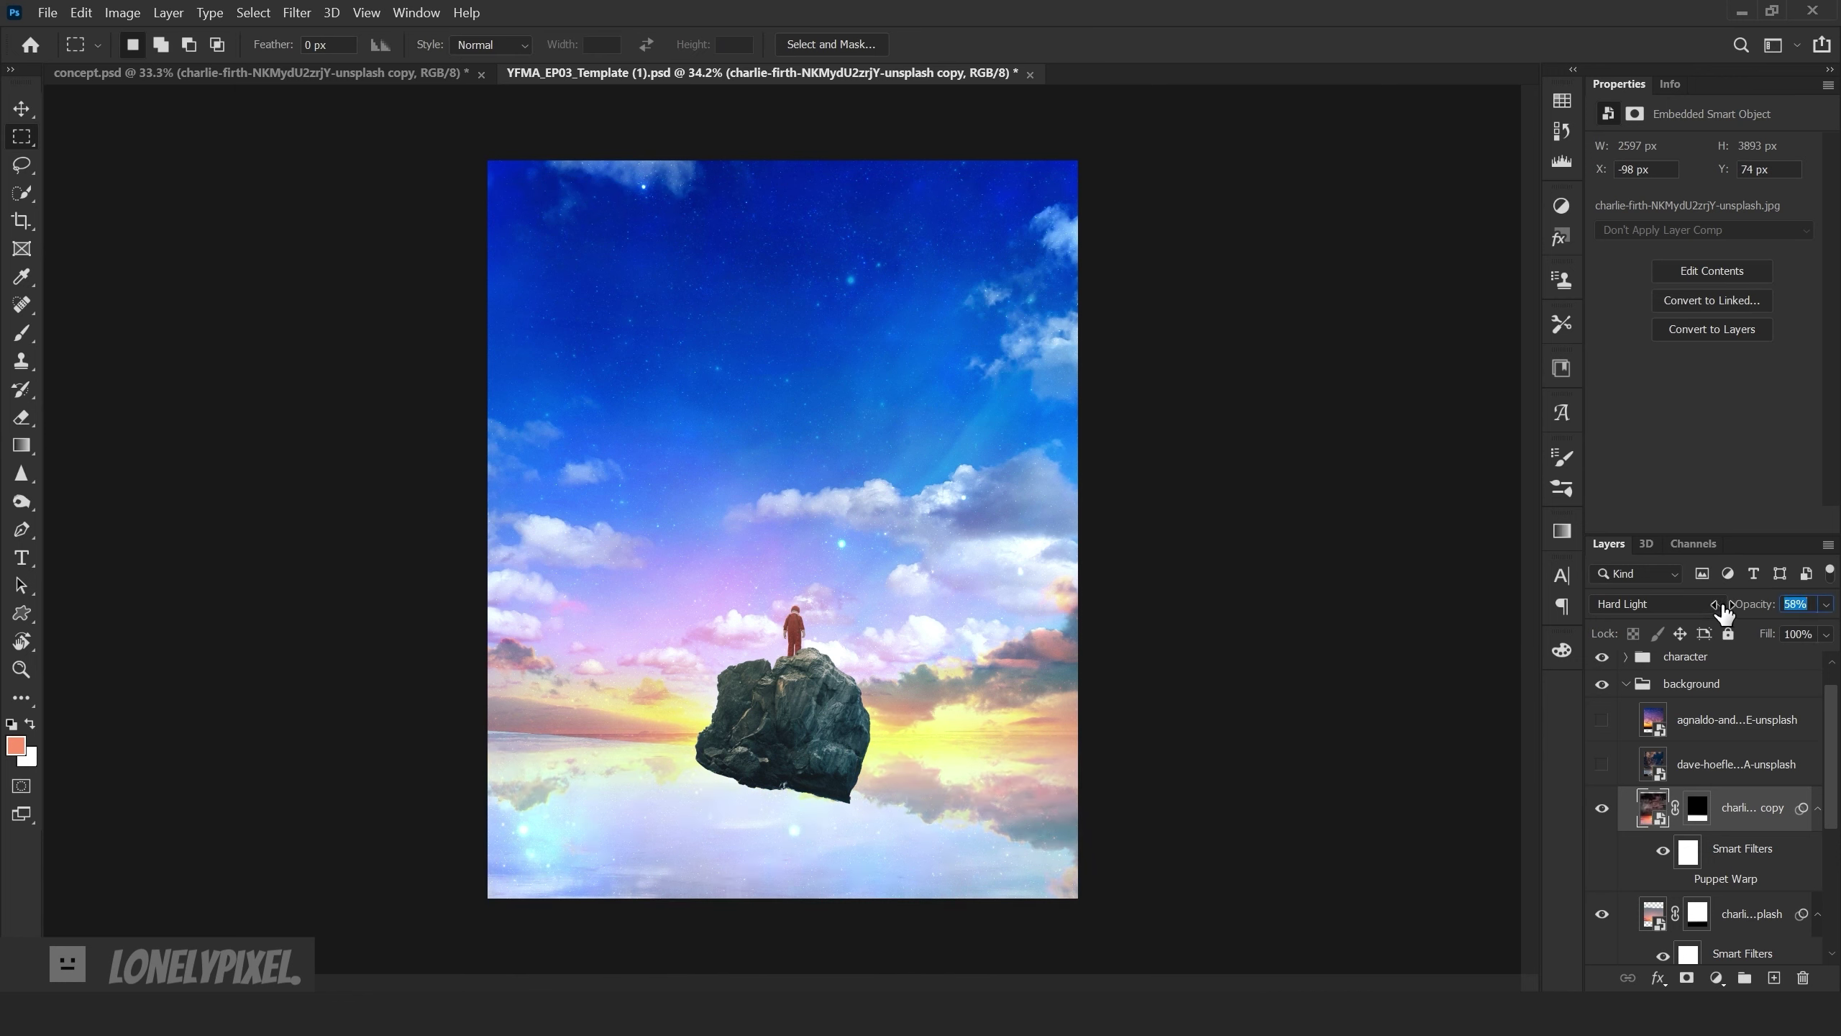
# - Turn off the existing Puppet Warp filter and rasterize the reflection copy layer
pyautogui.click(1680, 879)
pyautogui.doubleClick(1711, 880)
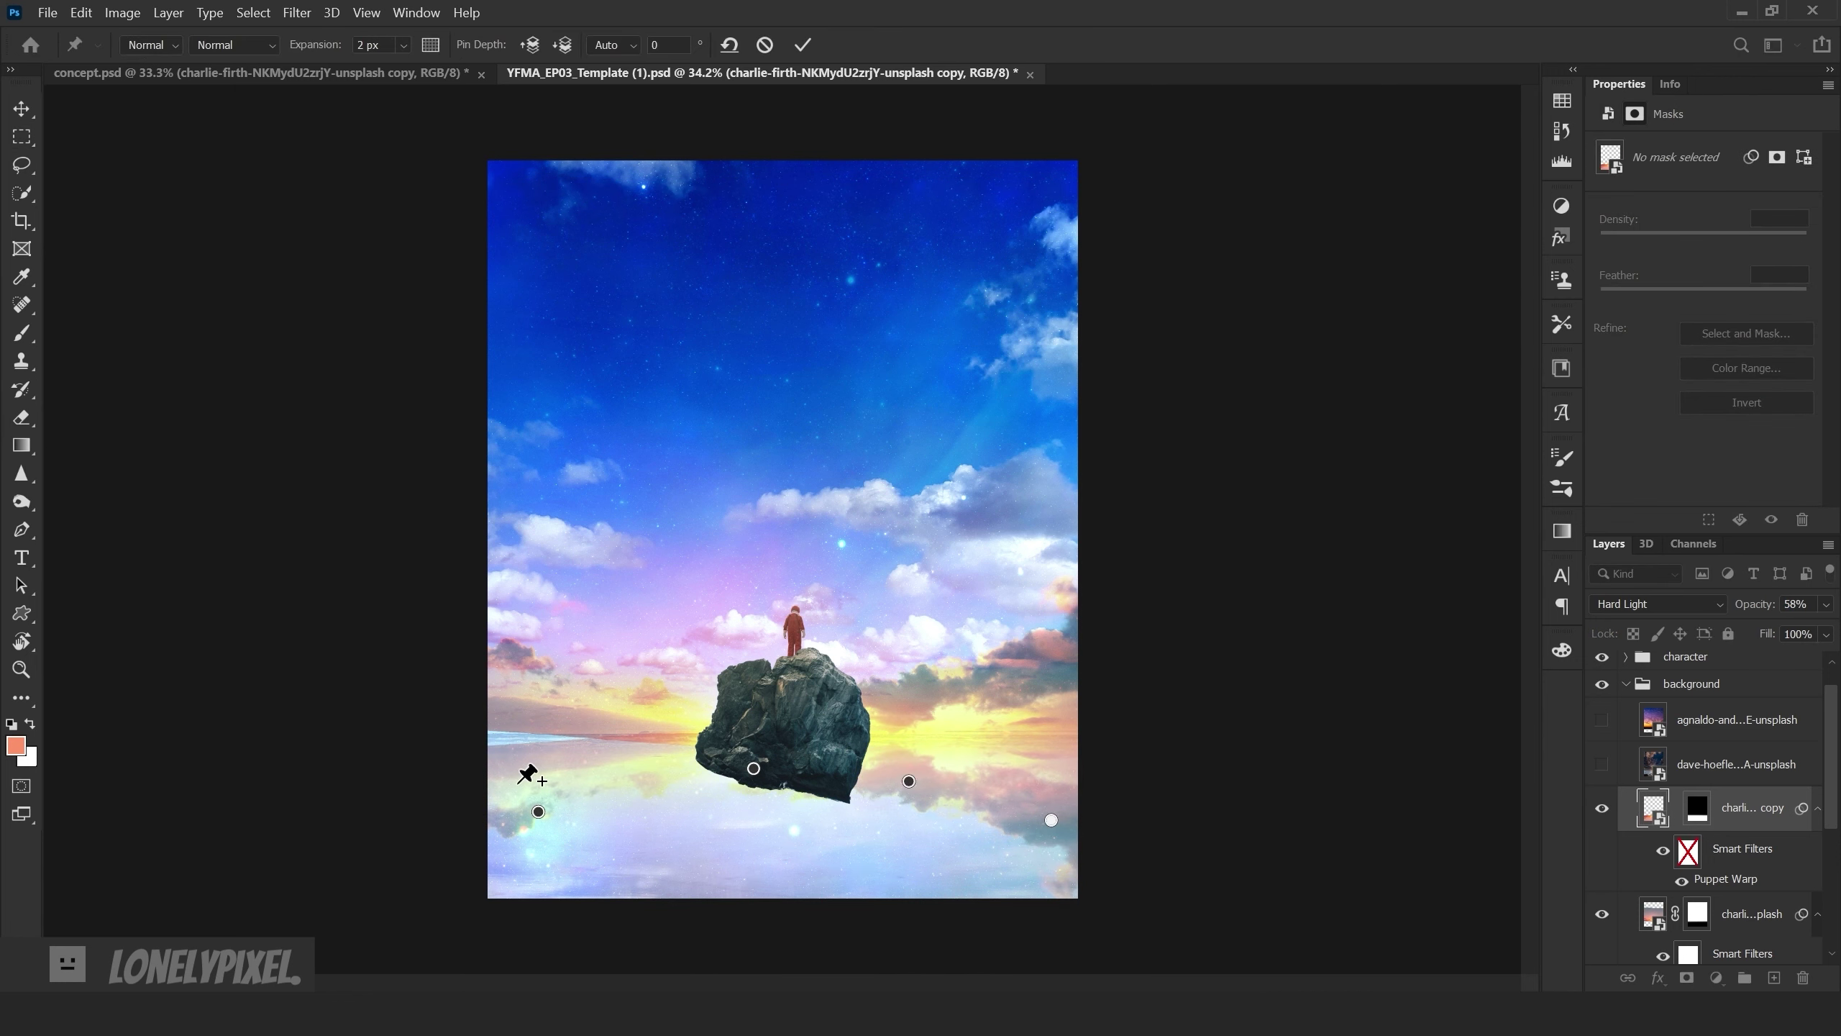
pyautogui.click(863, 45)
pyautogui.rightClick(1754, 807)
pyautogui.click(1558, 479)
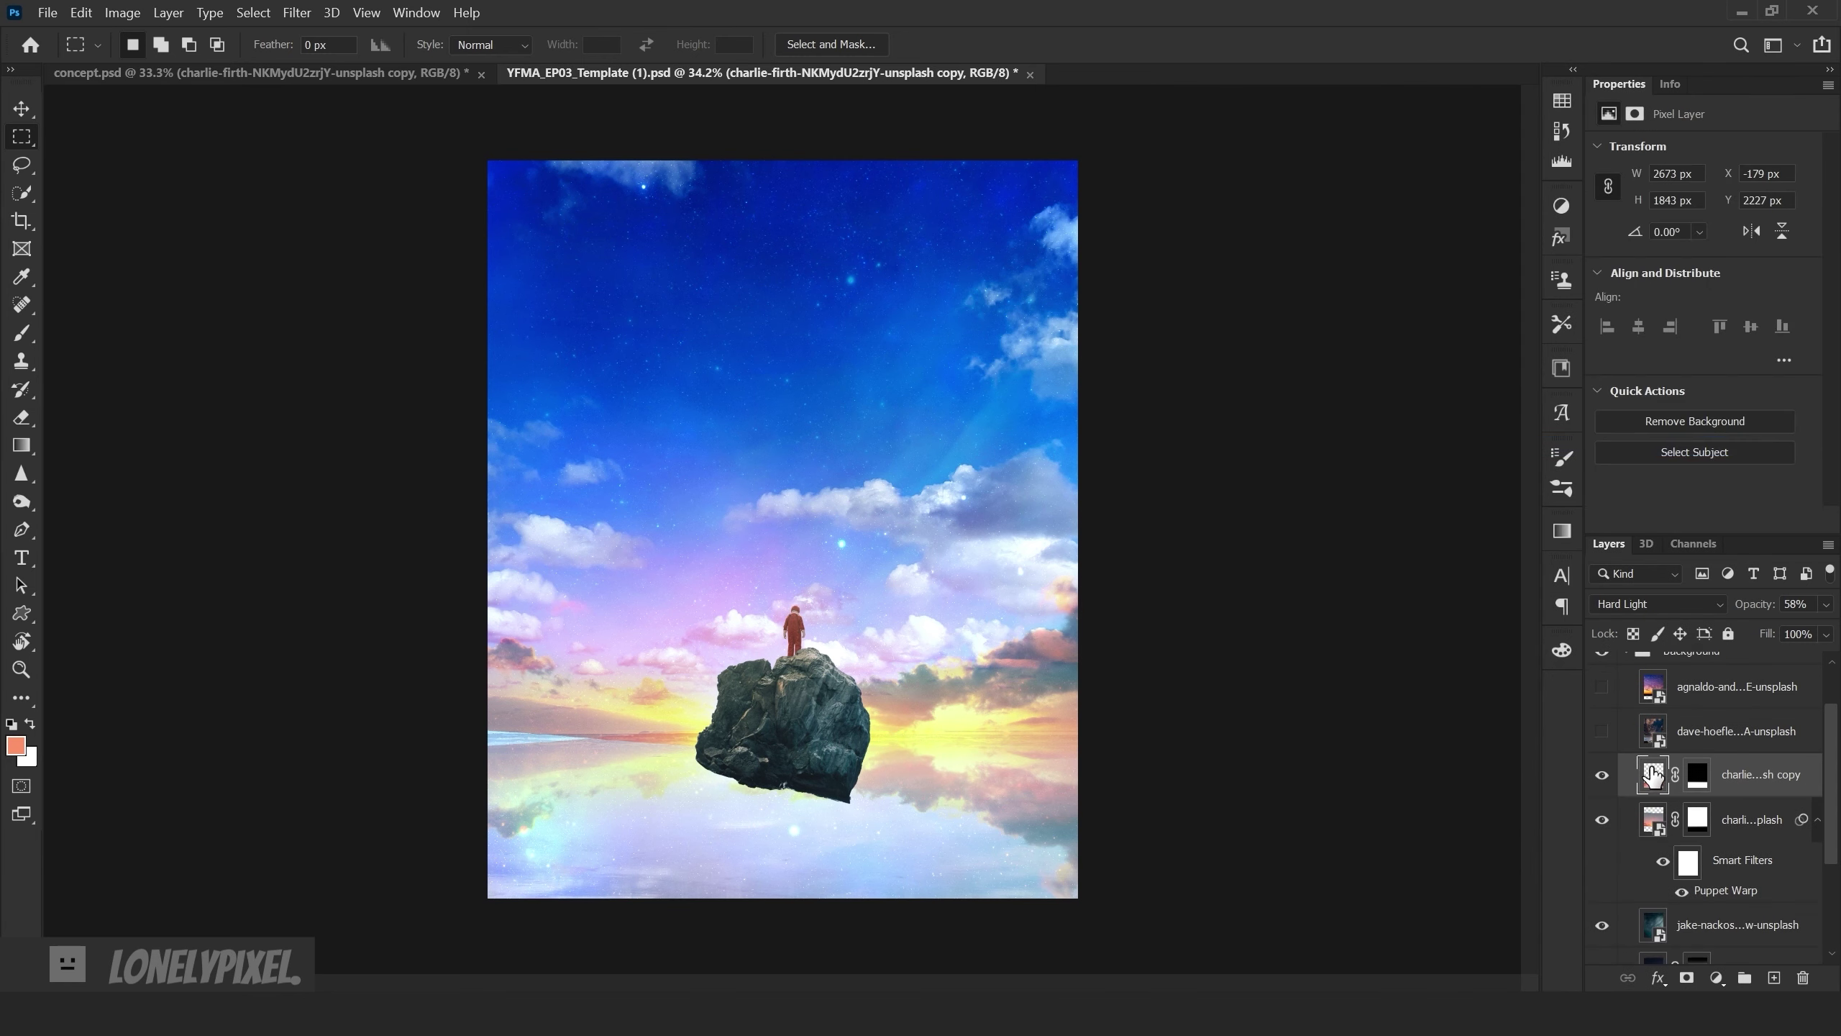
pyautogui.click(81, 12)
# - Puppet Warp the reflection copy, raising the left horizon and anchoring the centre and bottom-left
pyautogui.click(123, 415)
pyautogui.click(496, 758)
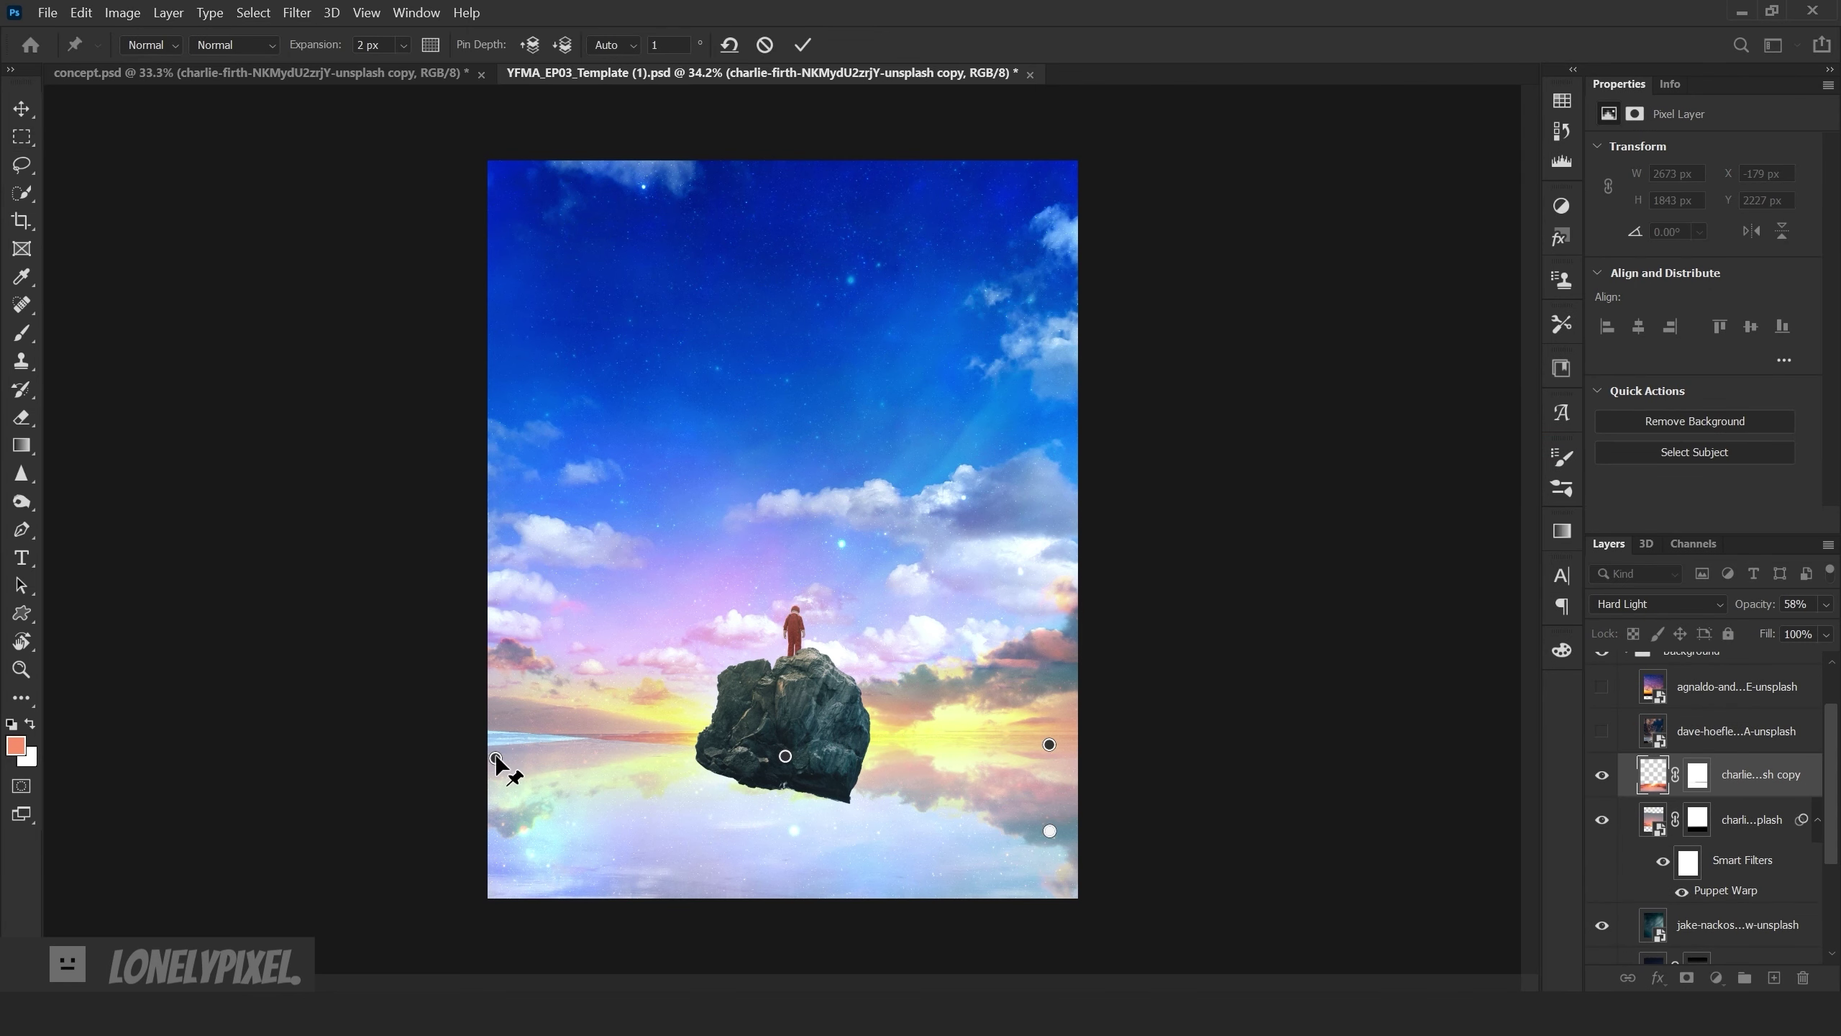
pyautogui.moveTo(496, 757); pyautogui.dragTo(493, 742)
pyautogui.click(697, 751)
pyautogui.moveTo(785, 756); pyautogui.dragTo(788, 754)
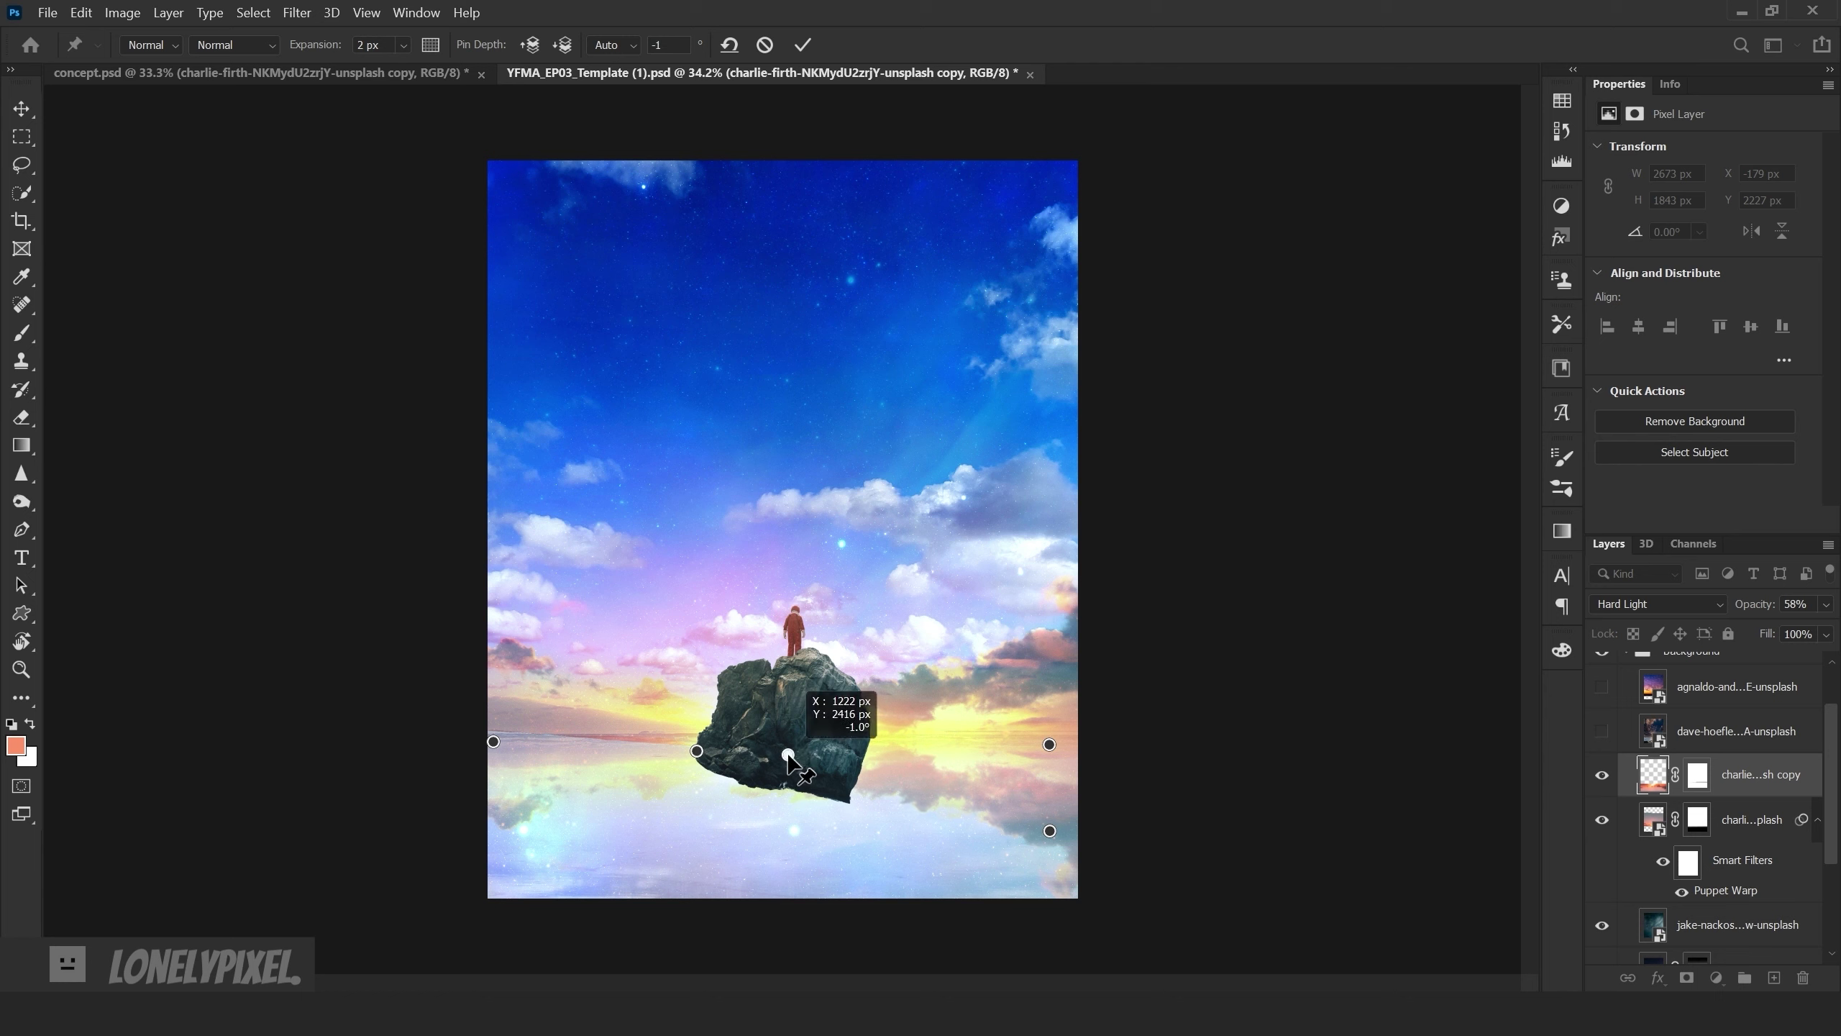
pyautogui.click(495, 827)
pyautogui.moveTo(492, 741); pyautogui.dragTo(490, 738)
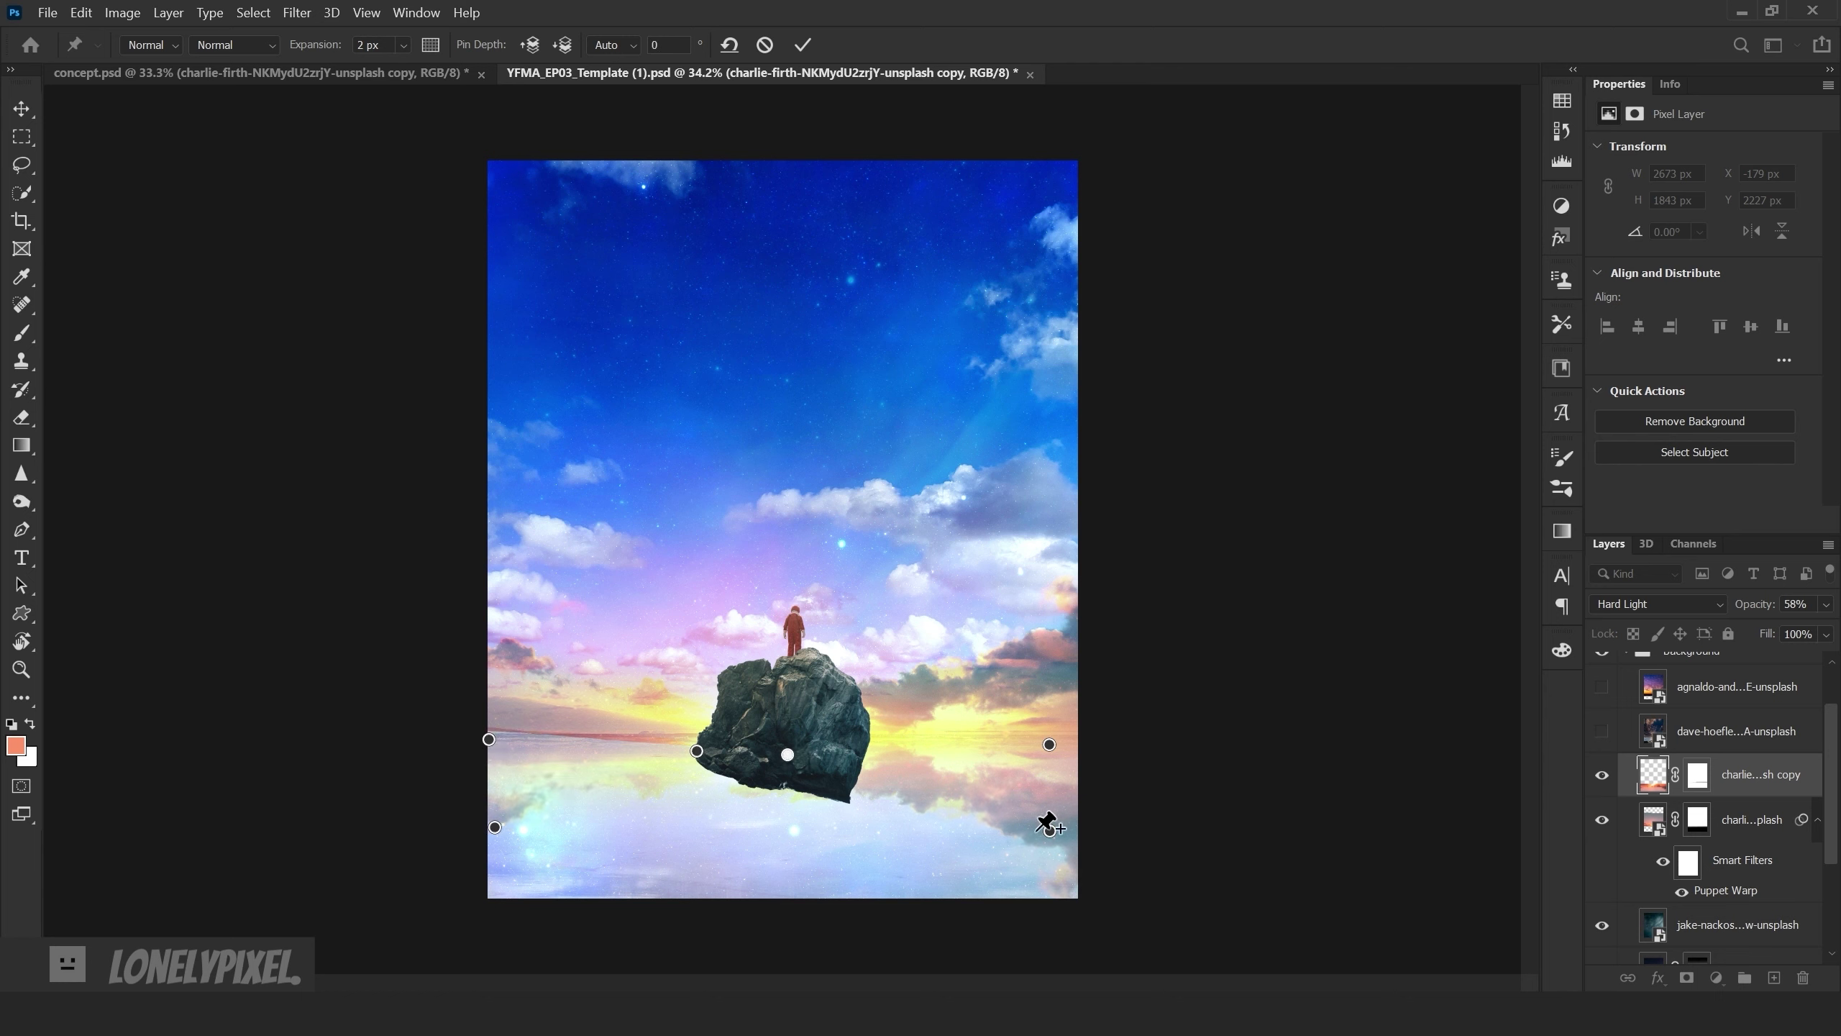
pyautogui.press('Return')
pyautogui.click(1696, 775)
# - Set a smaller black brush on the reflection copy's layer mask and zoom in on the left horizon
pyautogui.press('b')
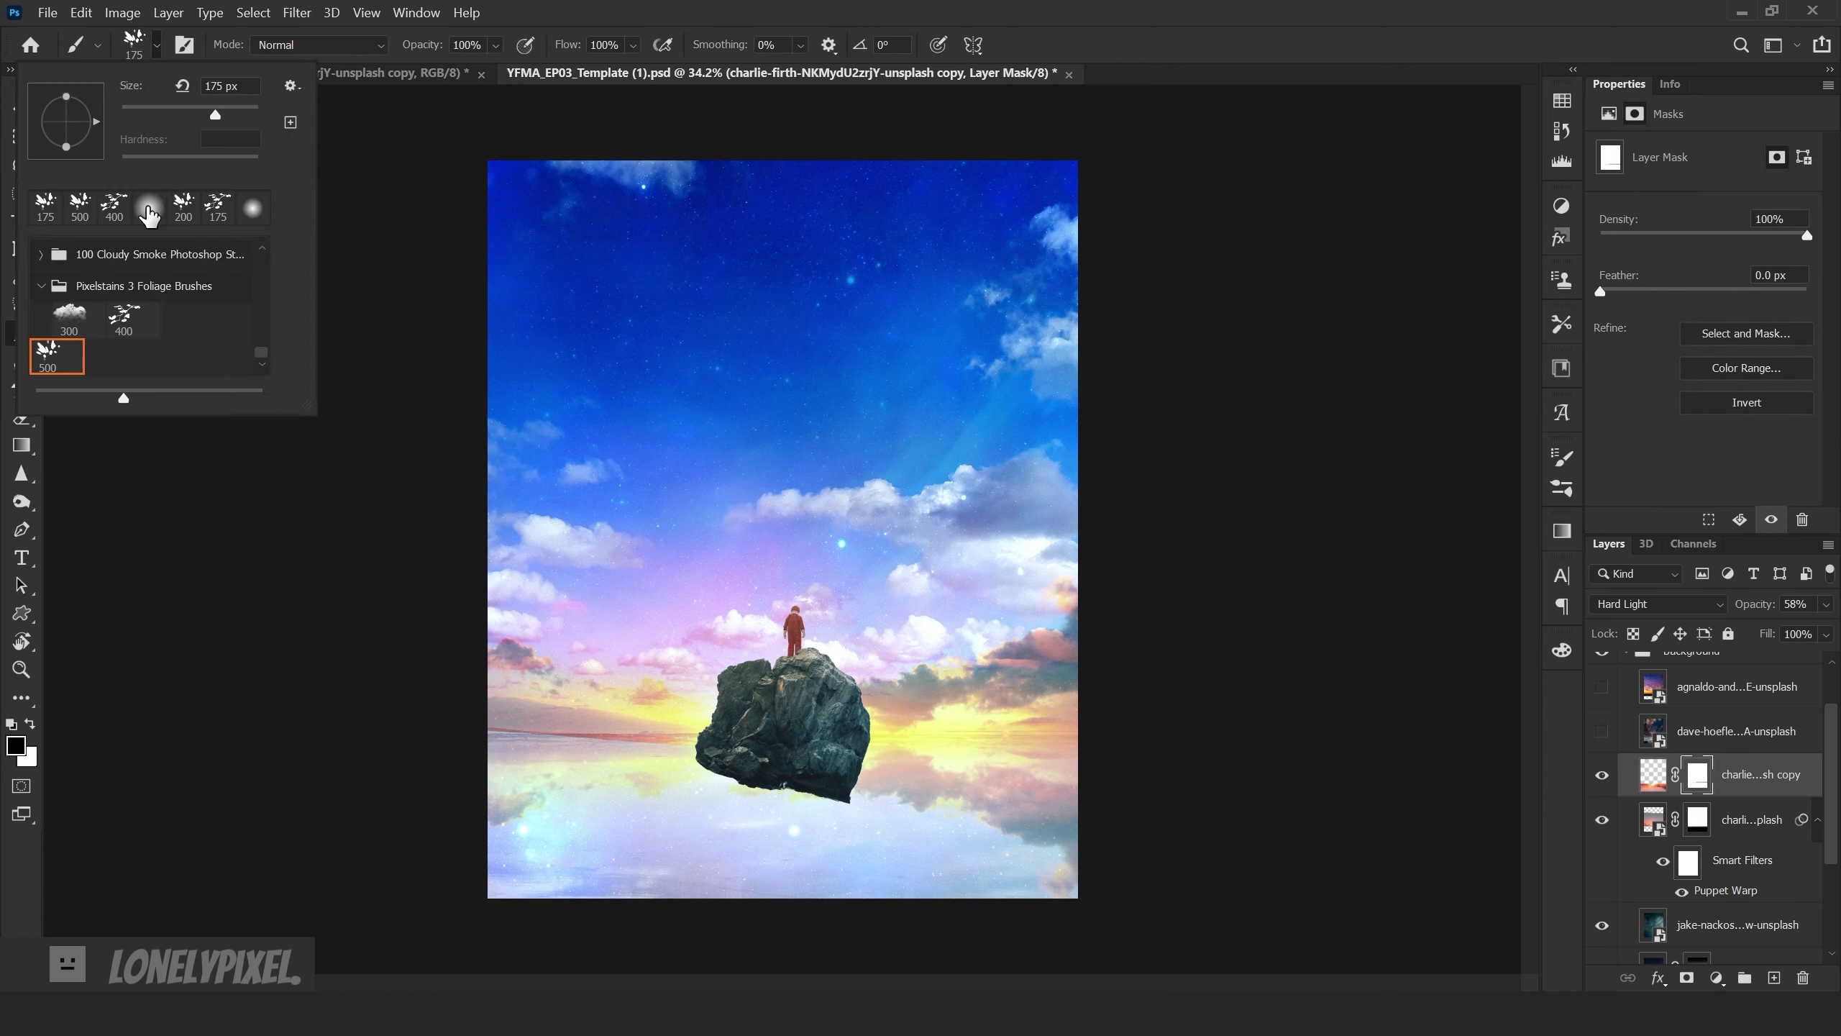
pyautogui.click(1697, 819)
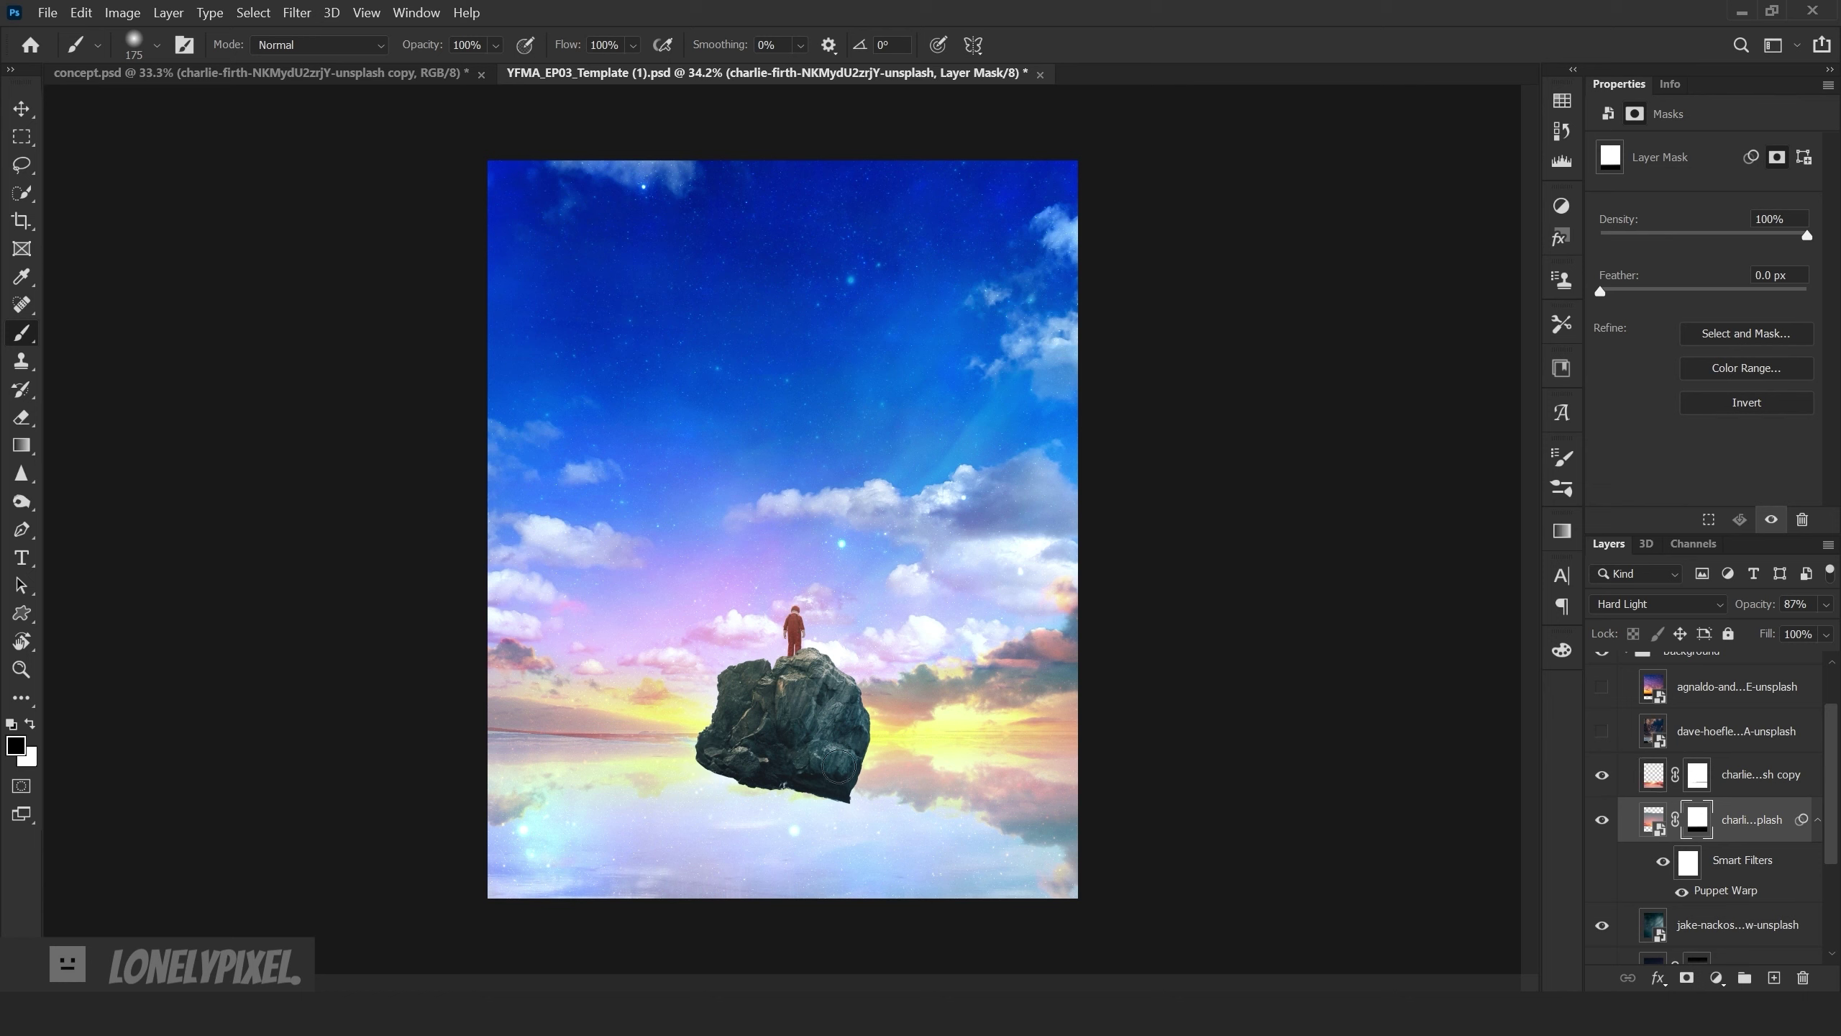
pyautogui.hotkey('alt', ']')
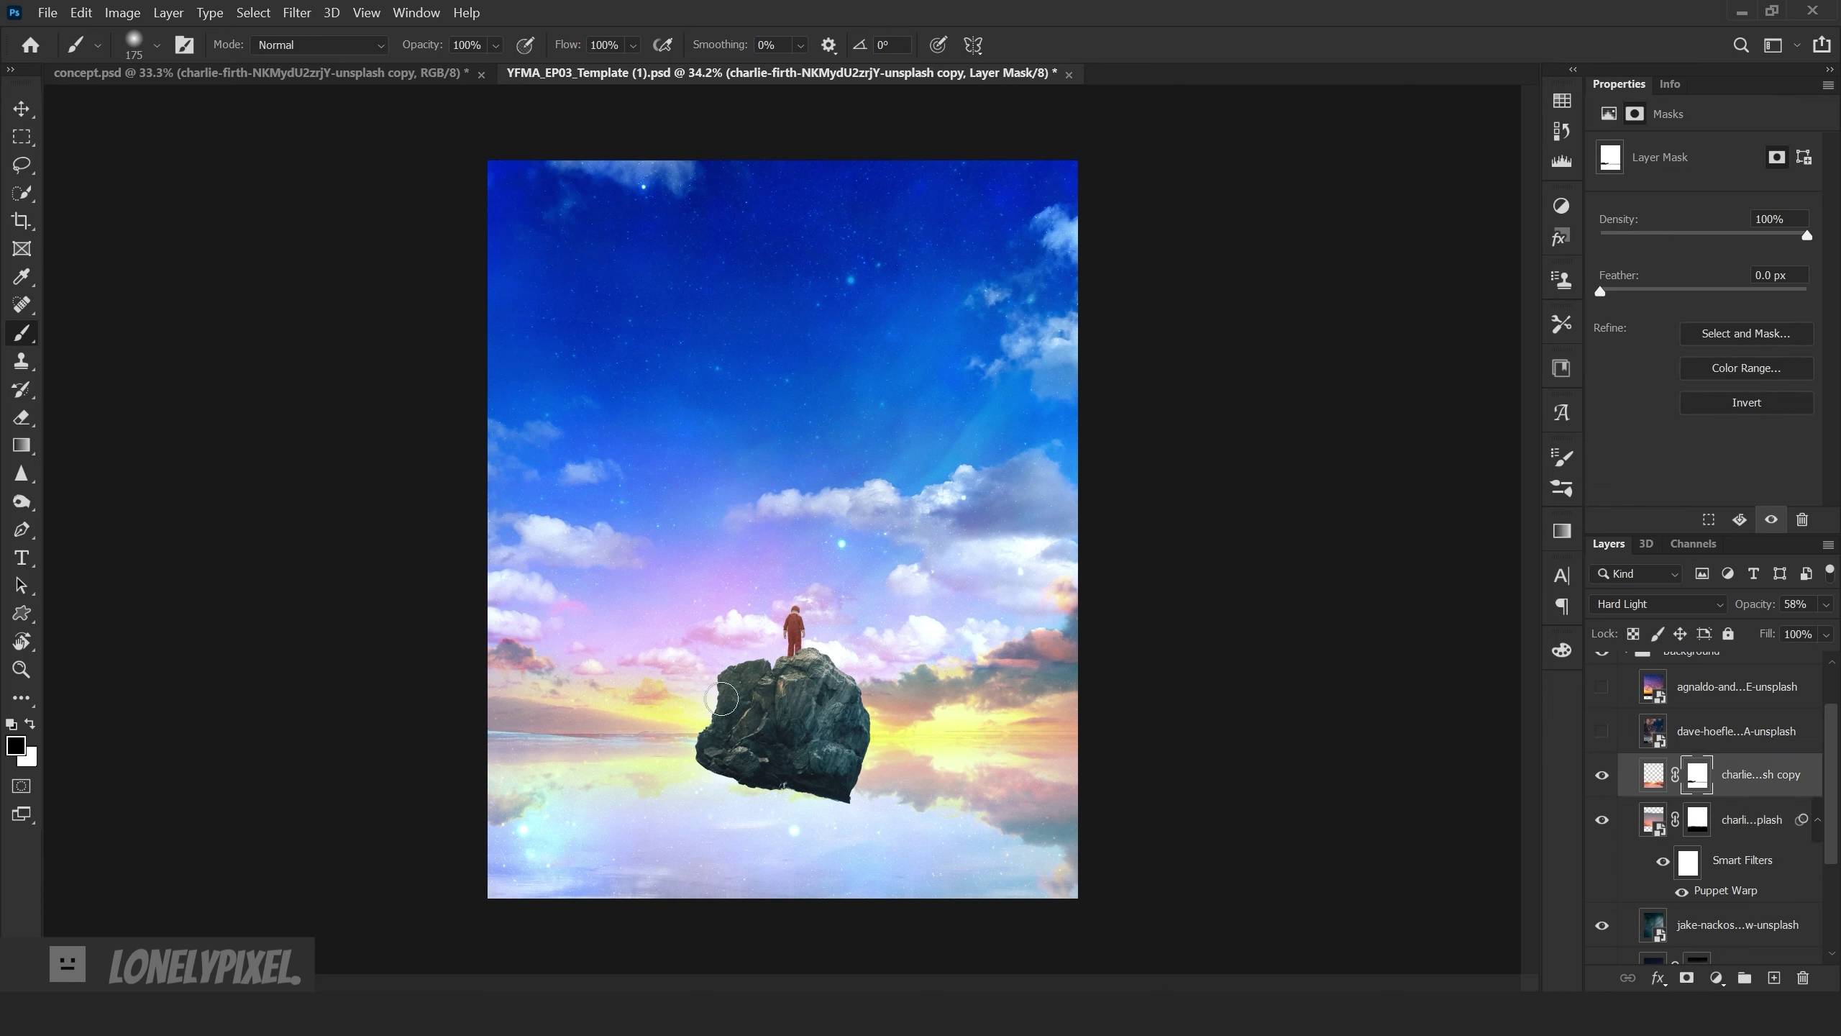
pyautogui.click(1652, 778)
pyautogui.hotkey('ctrl', 't')
pyautogui.press('Escape')
pyautogui.press('b')
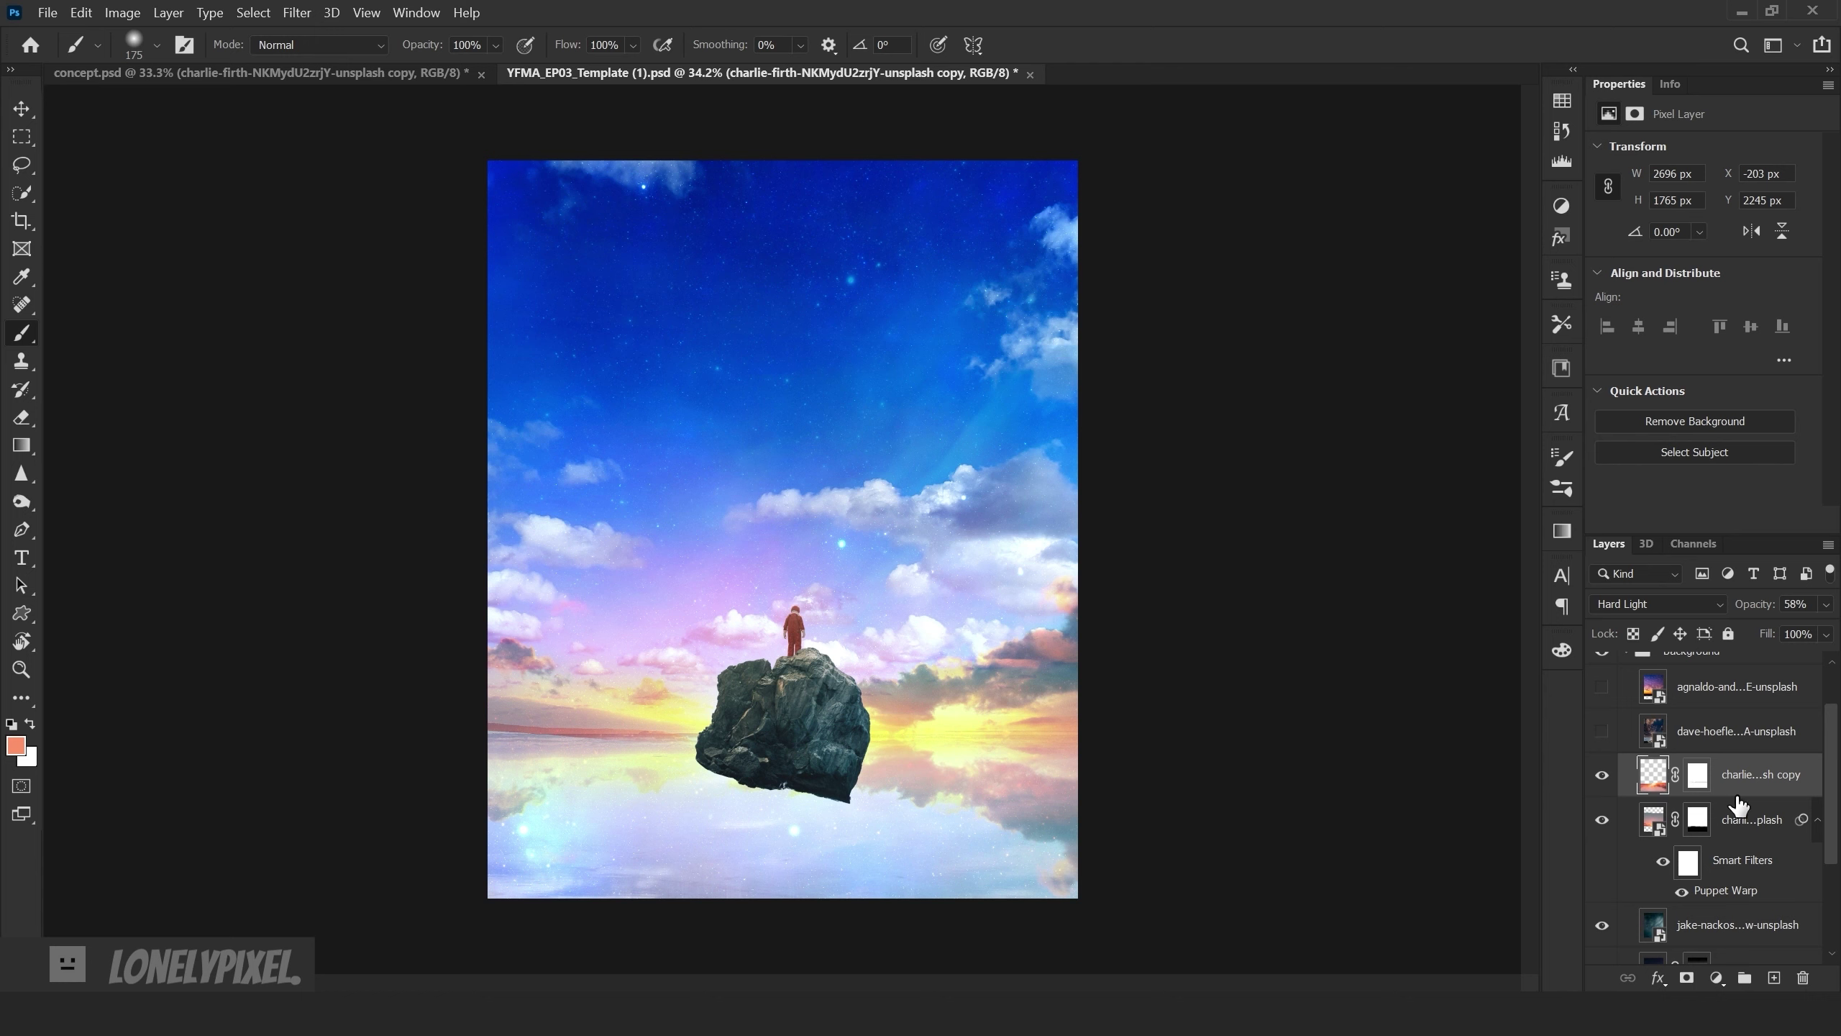
pyautogui.click(1697, 774)
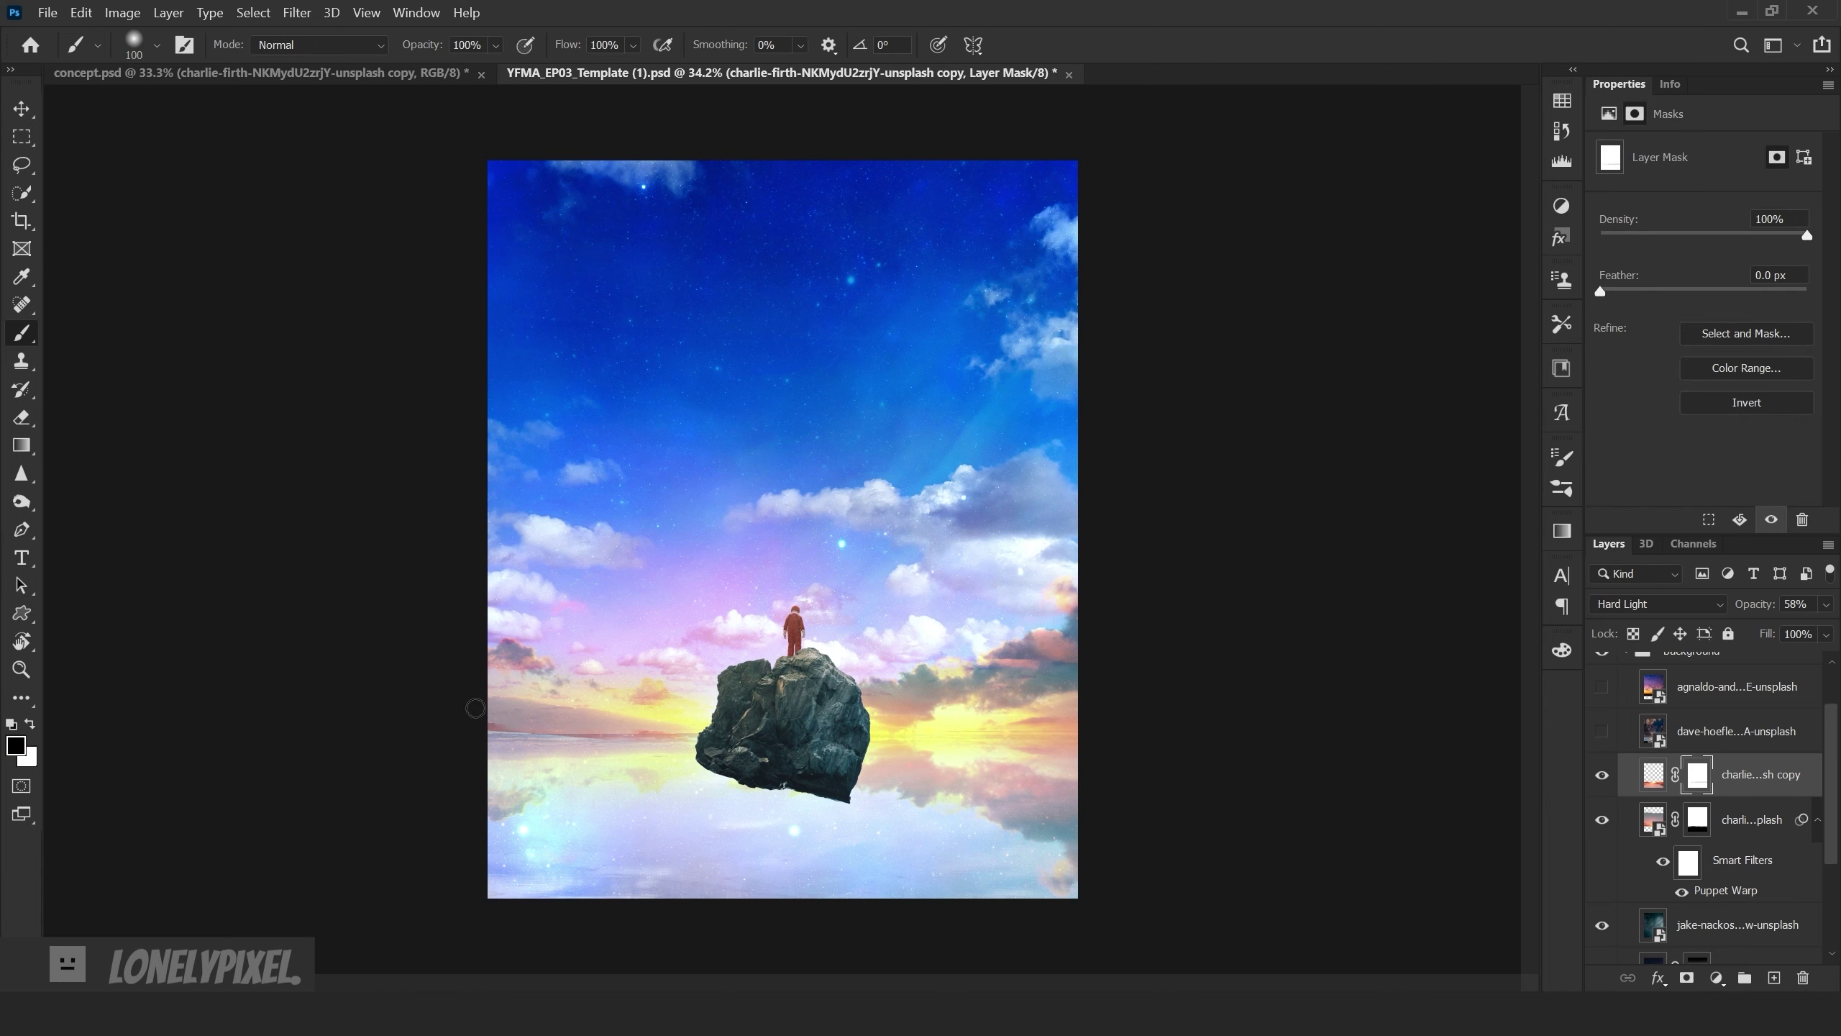
pyautogui.press('[')
pyautogui.press('[')
pyautogui.press('[')
pyautogui.scroll(2, 588, 753)
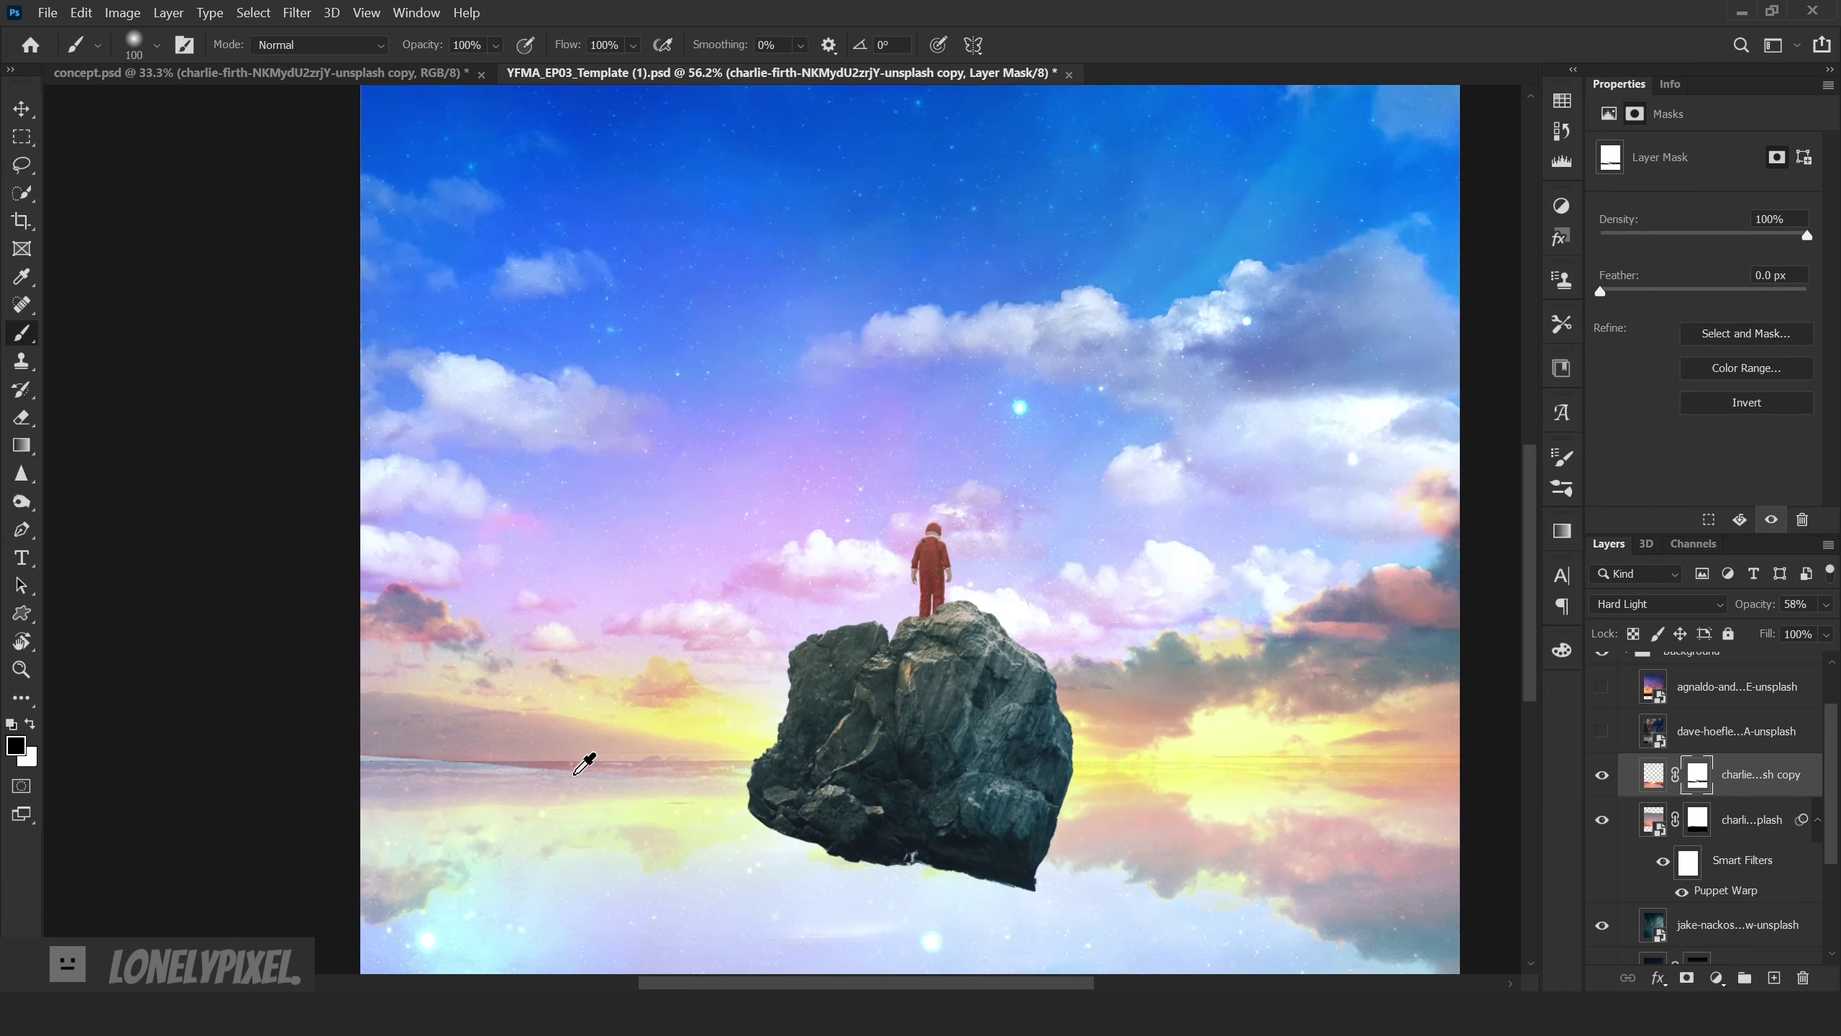
pyautogui.scroll(1, 587, 753)
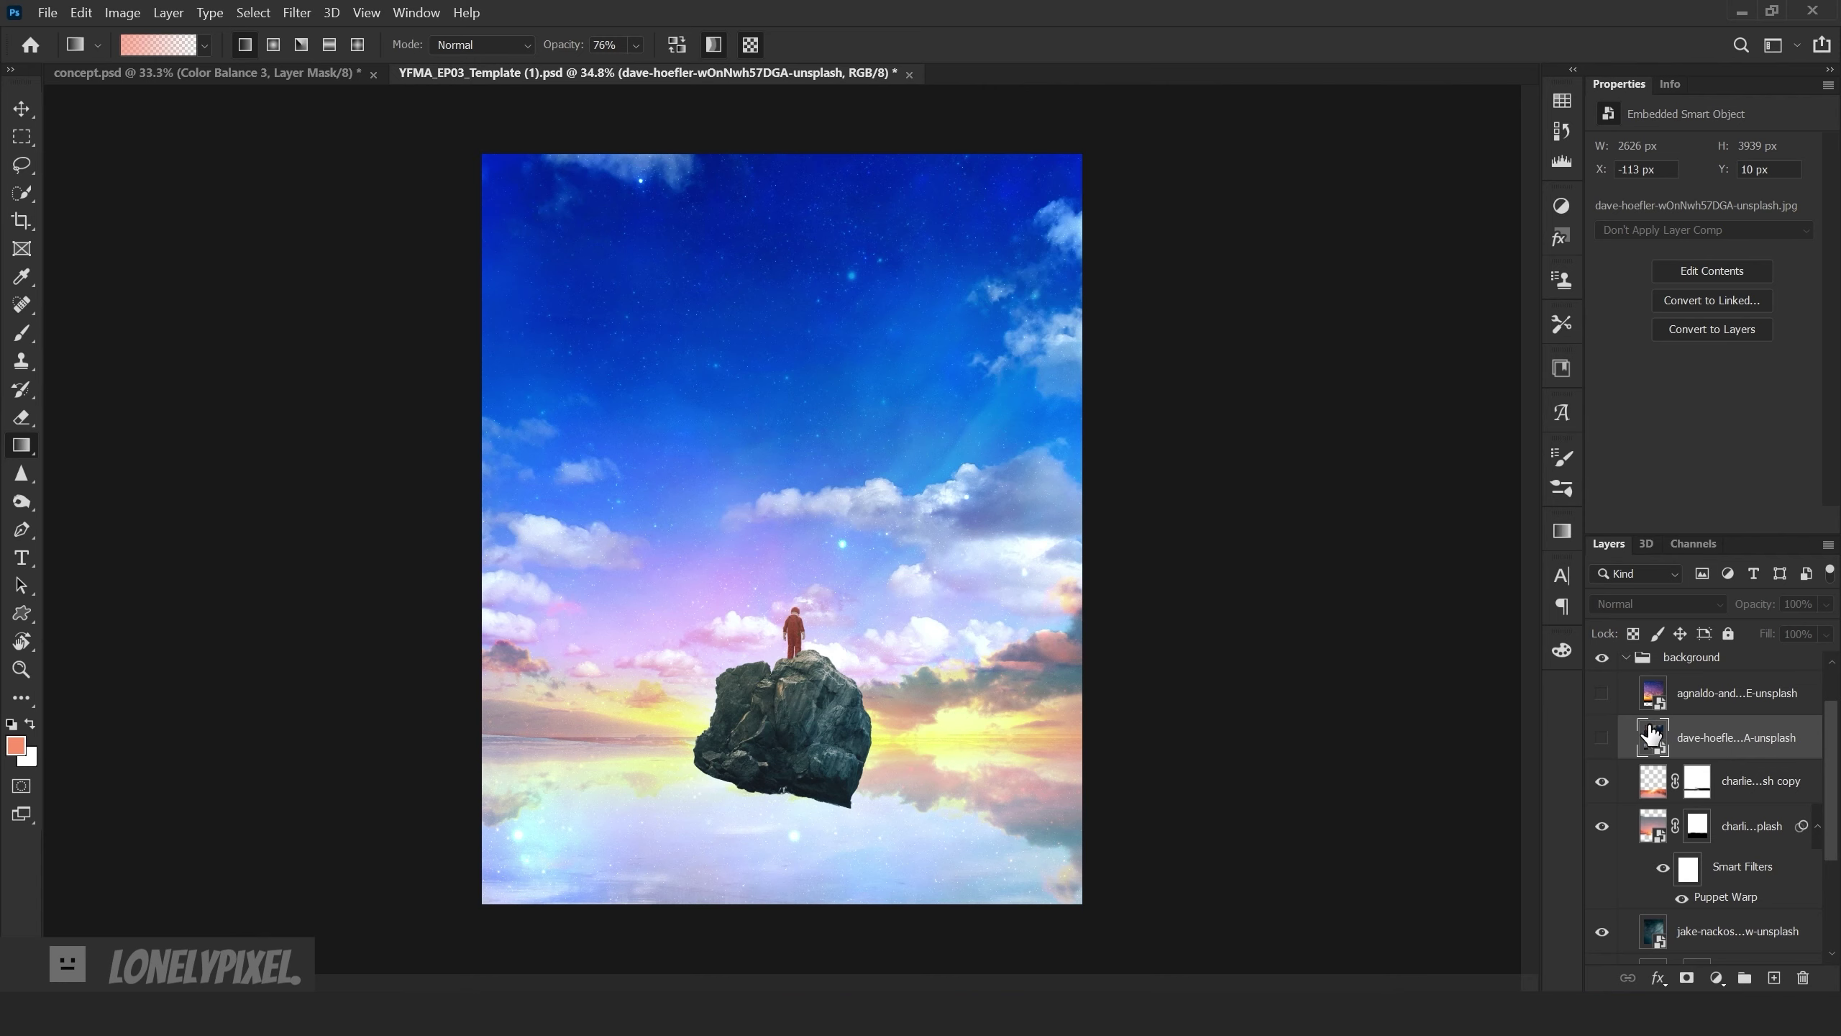
# - Mask the starry sky layer and fade it out over the lower sea with a black-white gradient
pyautogui.hotkey('ctrl', 't')
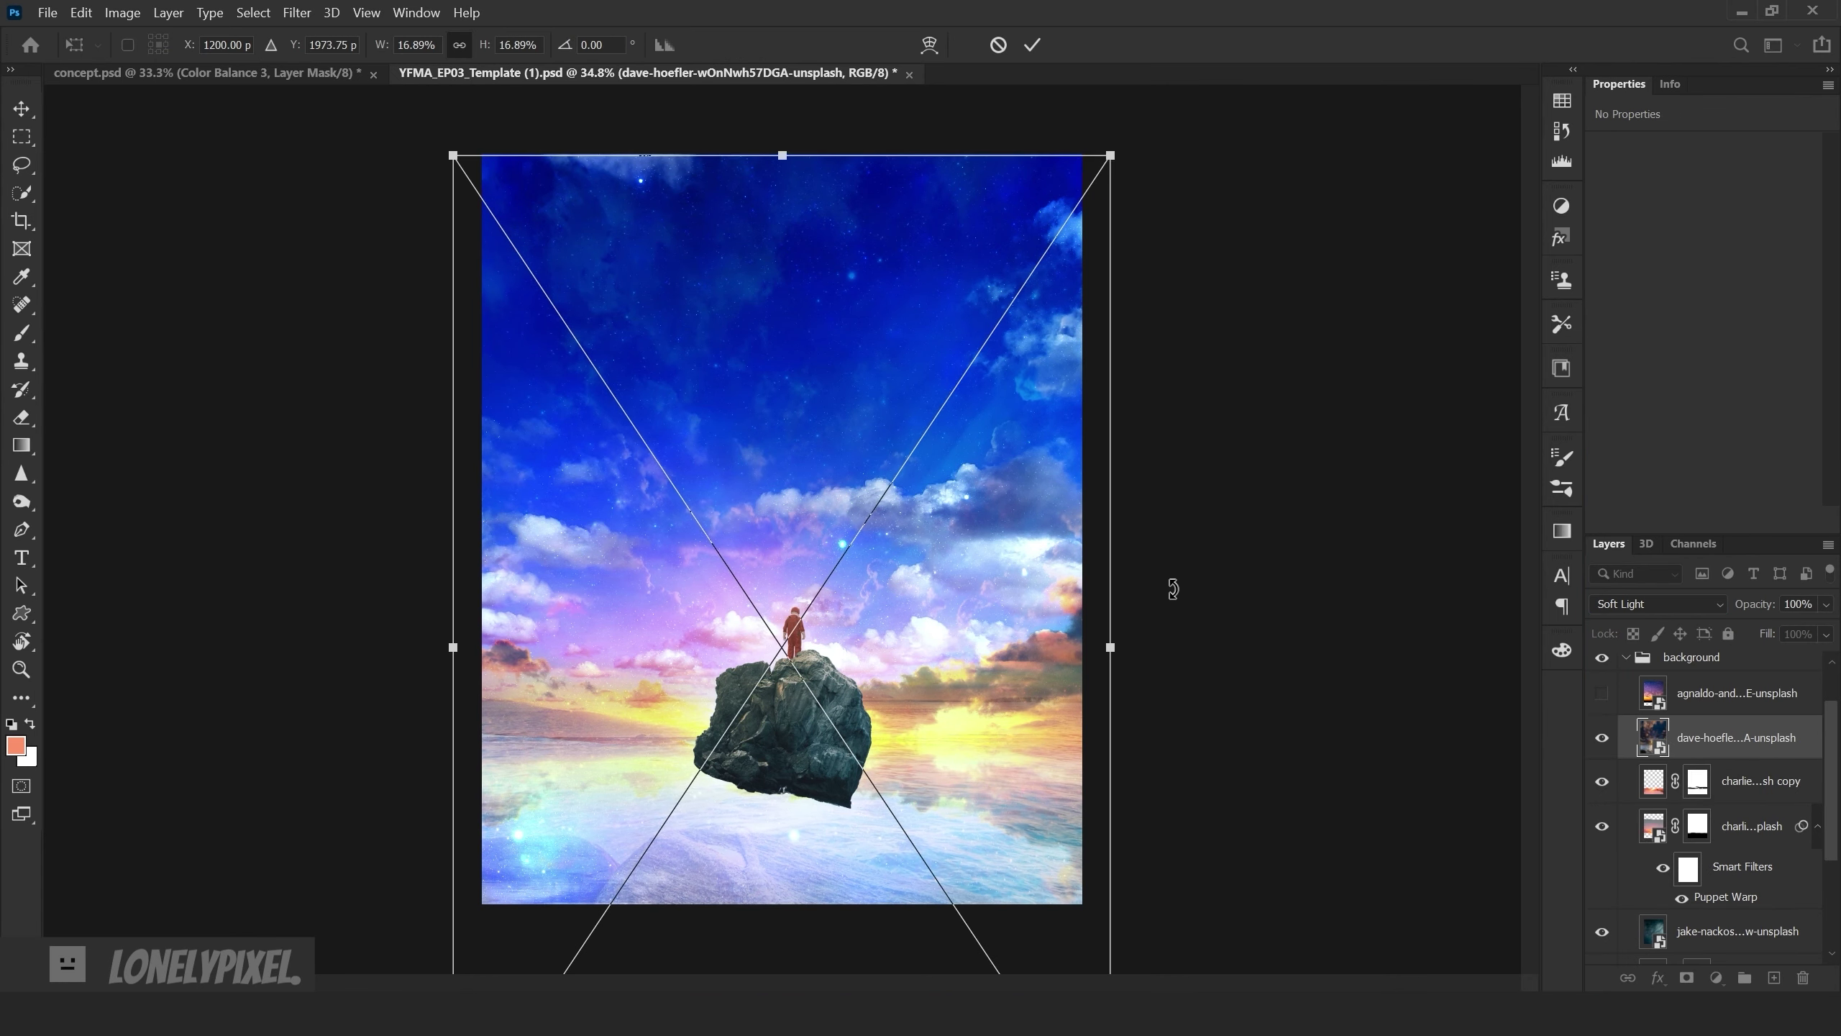
pyautogui.press('Return')
pyautogui.click(1688, 977)
pyautogui.press('d')
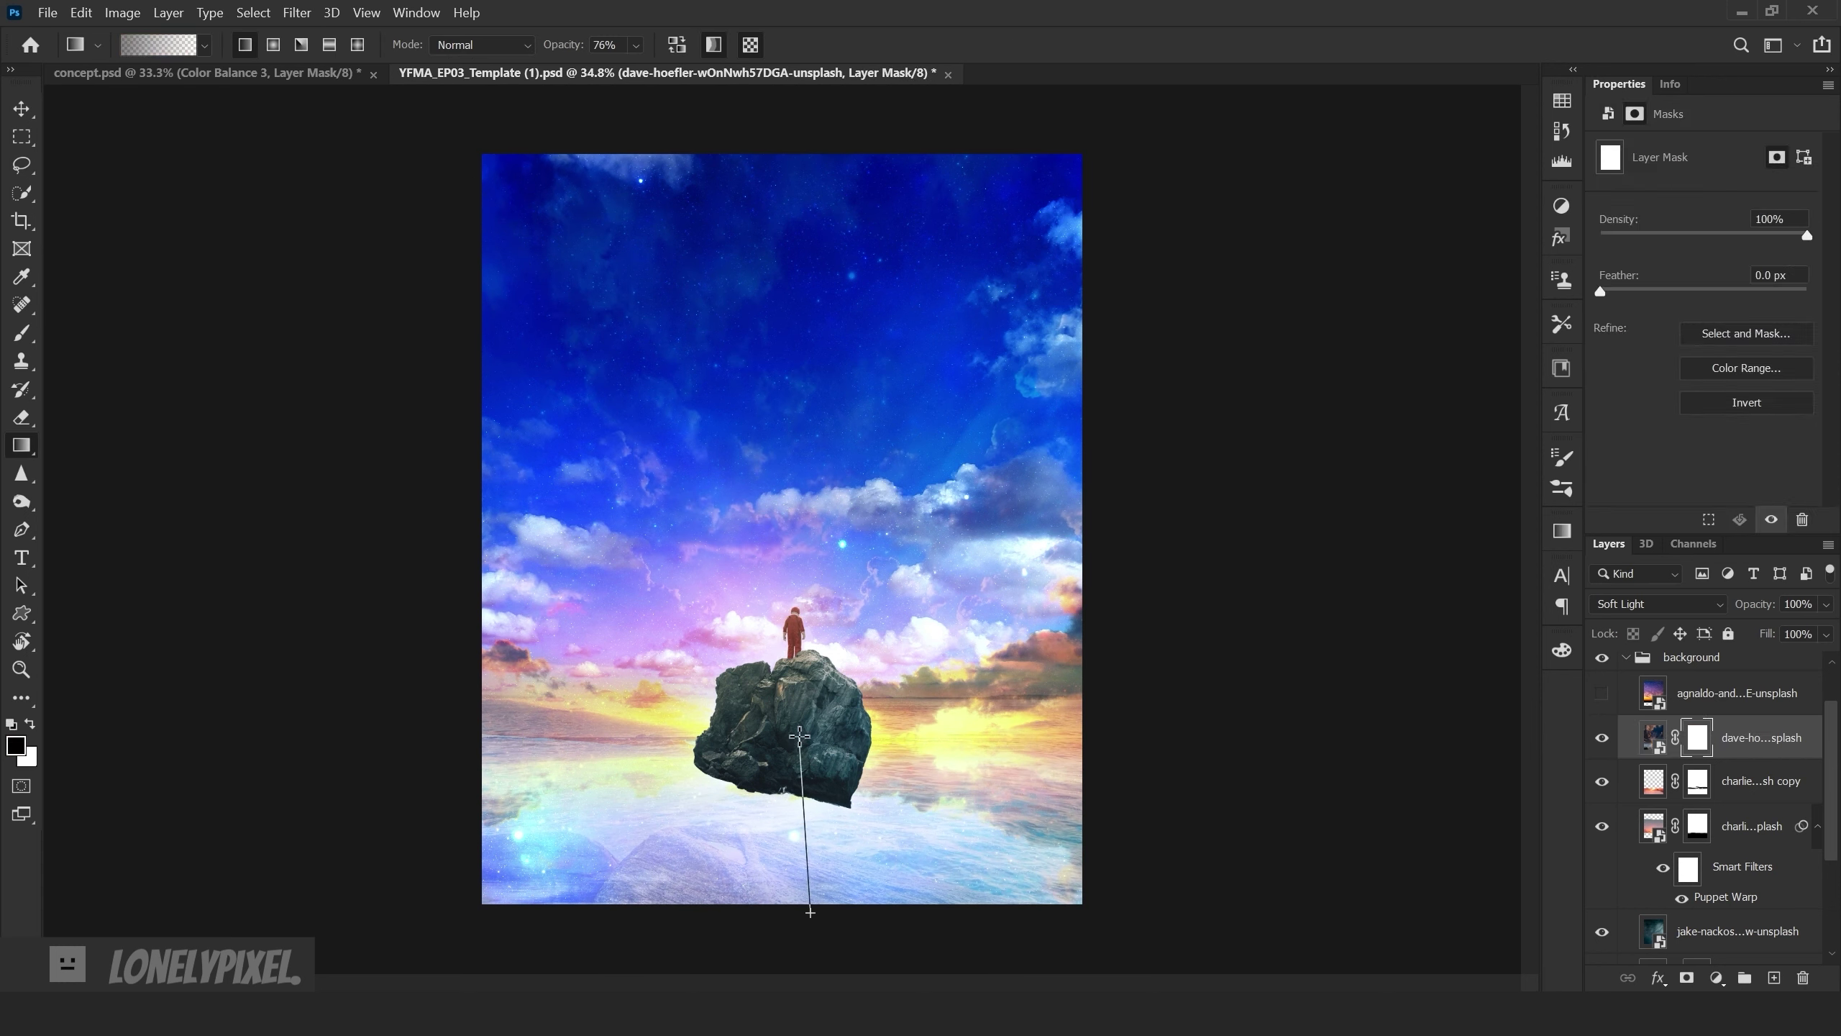
pyautogui.moveTo(800, 736); pyautogui.dragTo(811, 912)
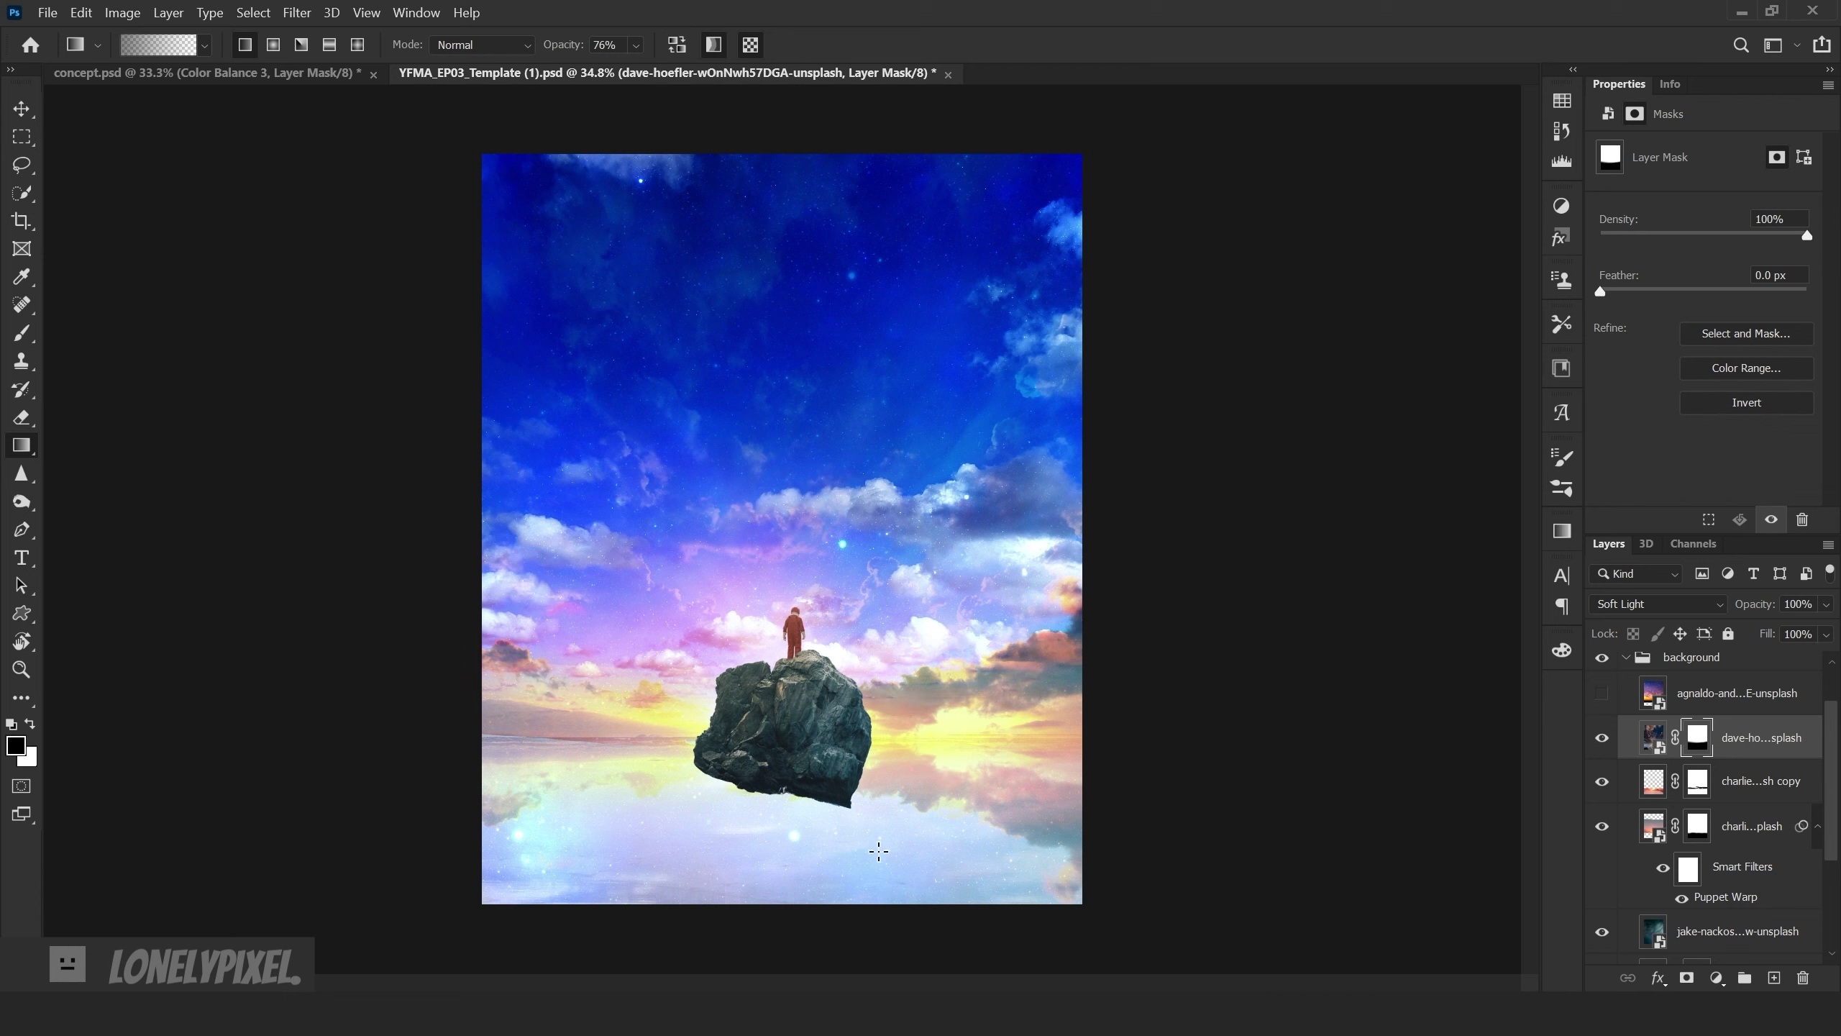
# - Duplicate the starry sky layer, flip the copy vertically and move it down into the sea
pyautogui.hotkey('ctrl', 'j')
pyautogui.hotkey('ctrl', 't')
pyautogui.rightClick(871, 435)
pyautogui.click(913, 827)
pyautogui.moveTo(921, 498); pyautogui.dragTo(909, 610)
pyautogui.press('Return')
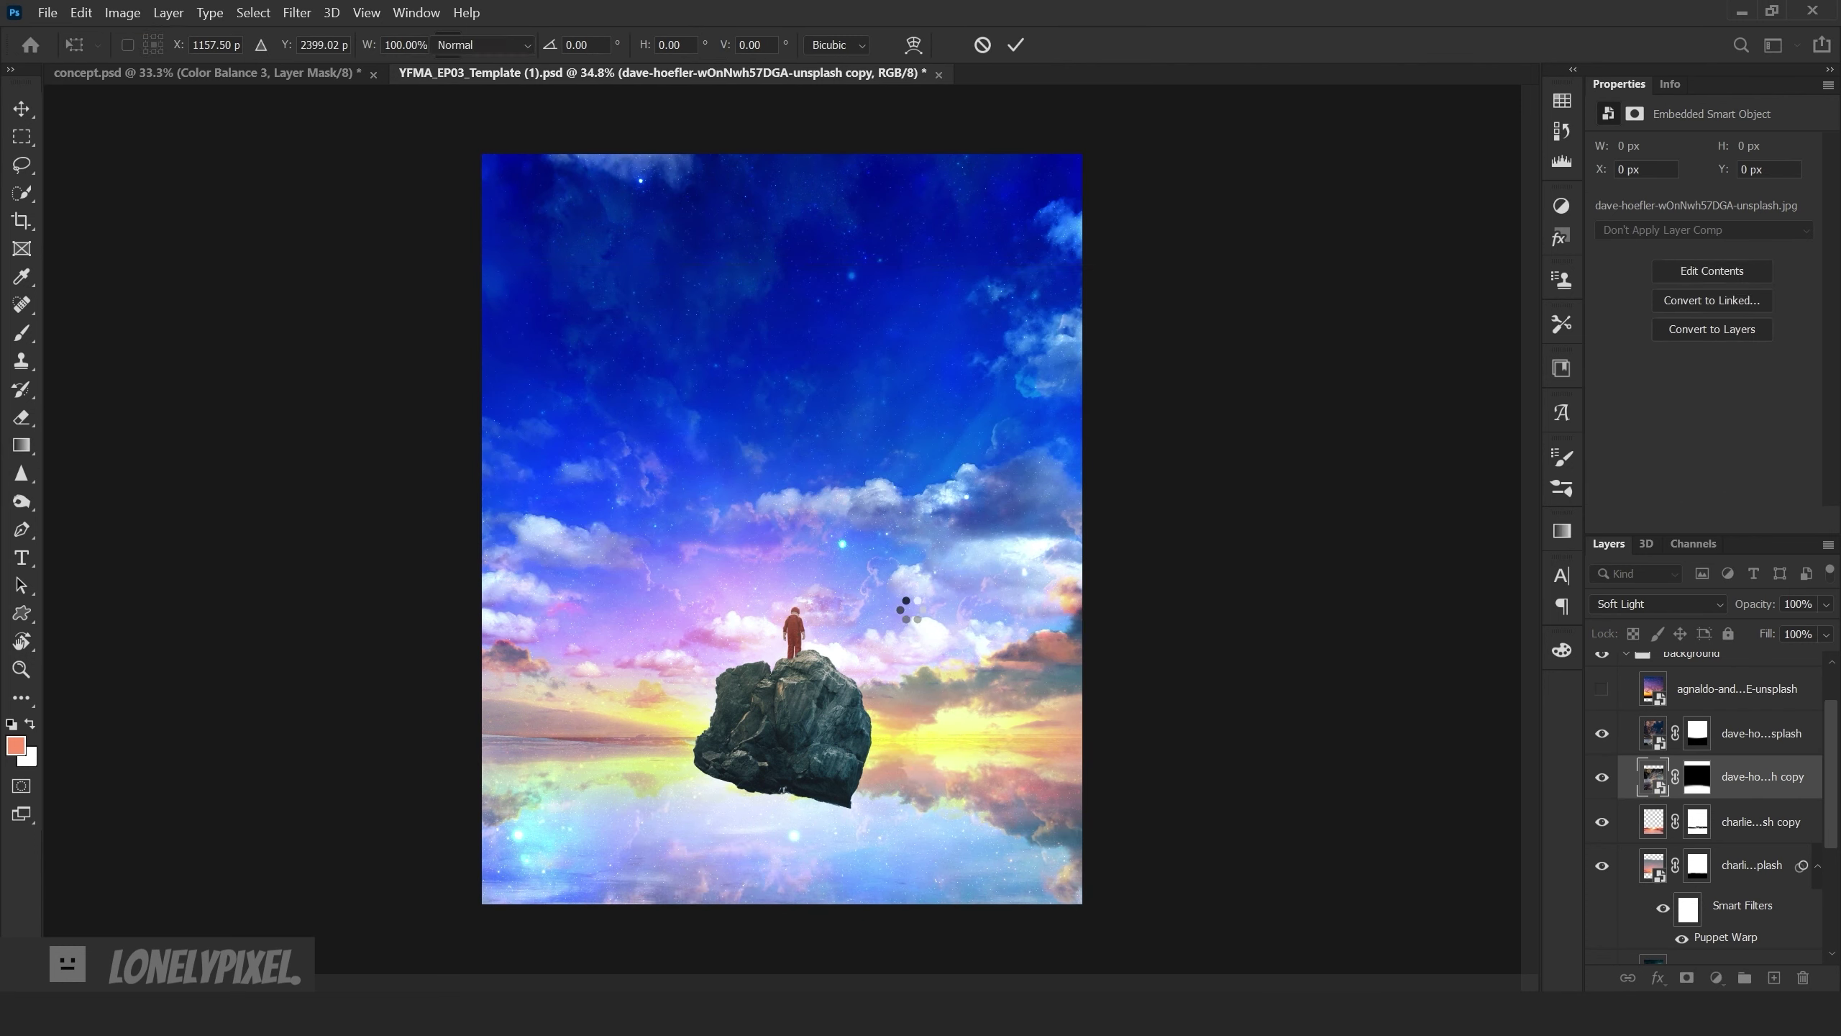
# - Target the flipped copy's layer mask, then nudge the copy's image upward
pyautogui.press('g')
pyautogui.press('d')
pyautogui.hotkey('ctrl', '\\')
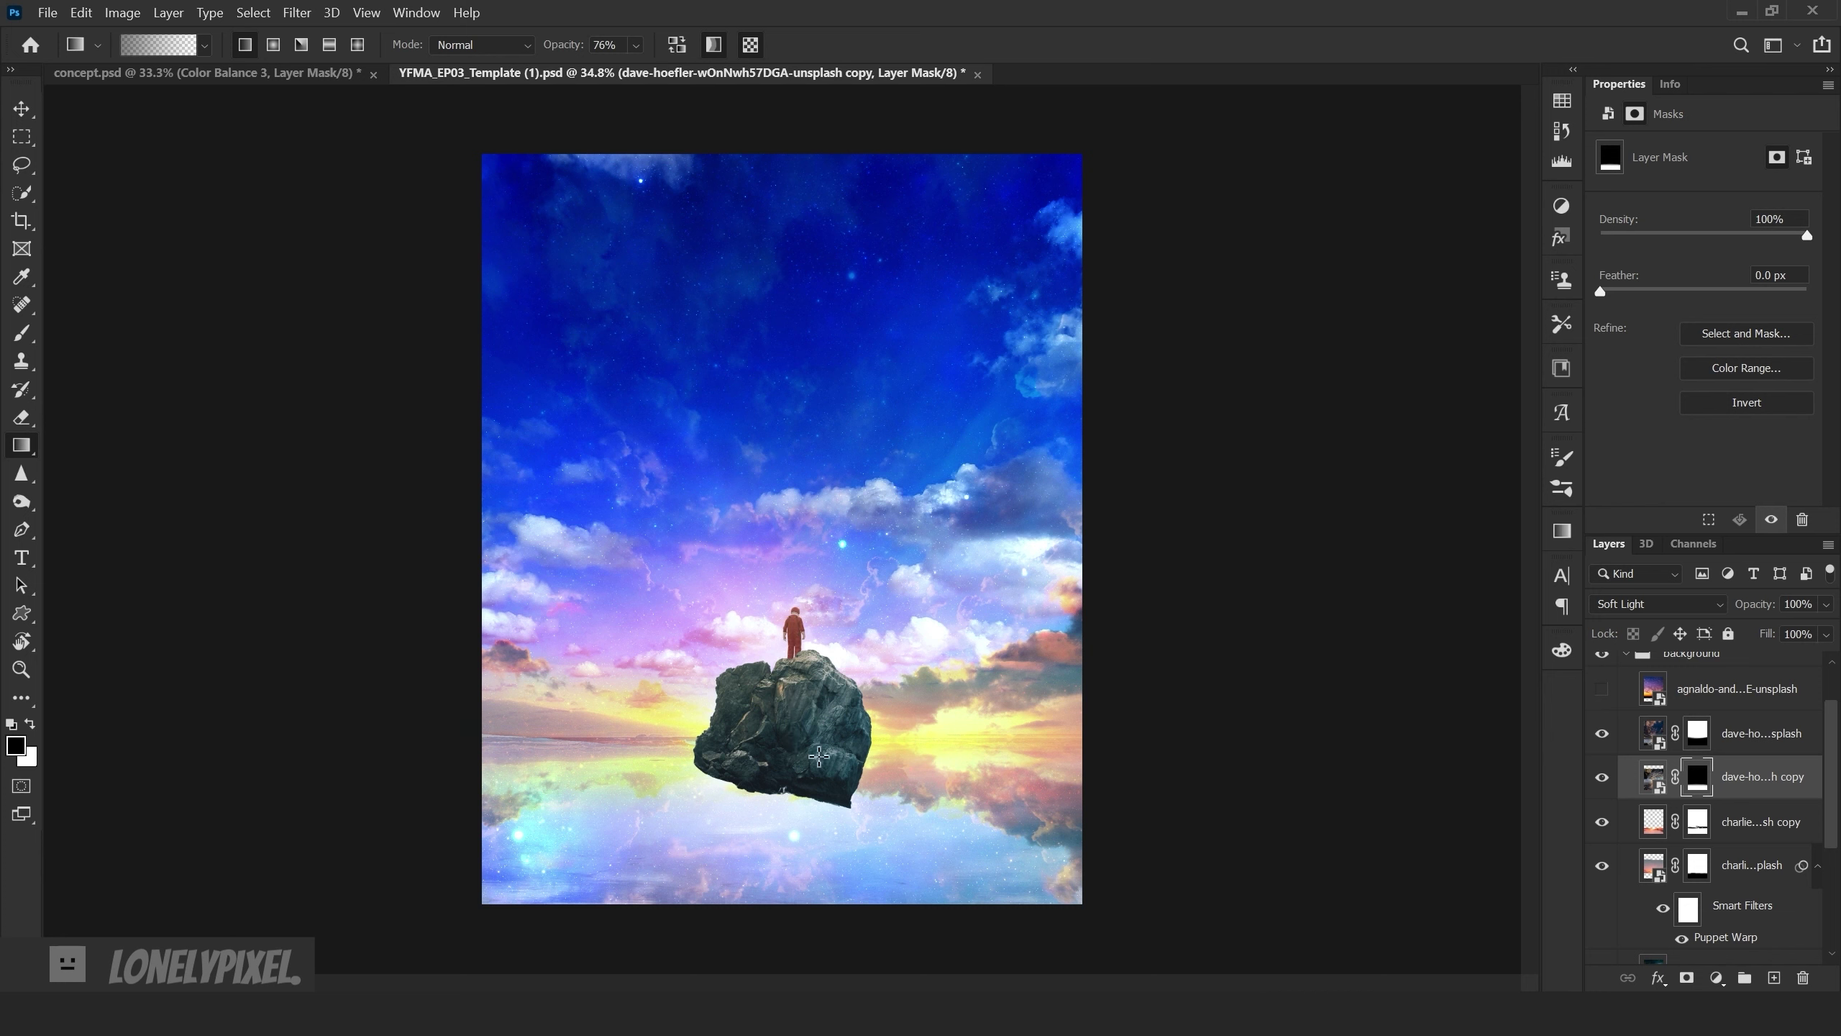
pyautogui.click(1653, 776)
pyautogui.hotkey('ctrl', 't')
pyautogui.press('Escape')
pyautogui.click(1654, 780)
pyautogui.hotkey('ctrl', 't')
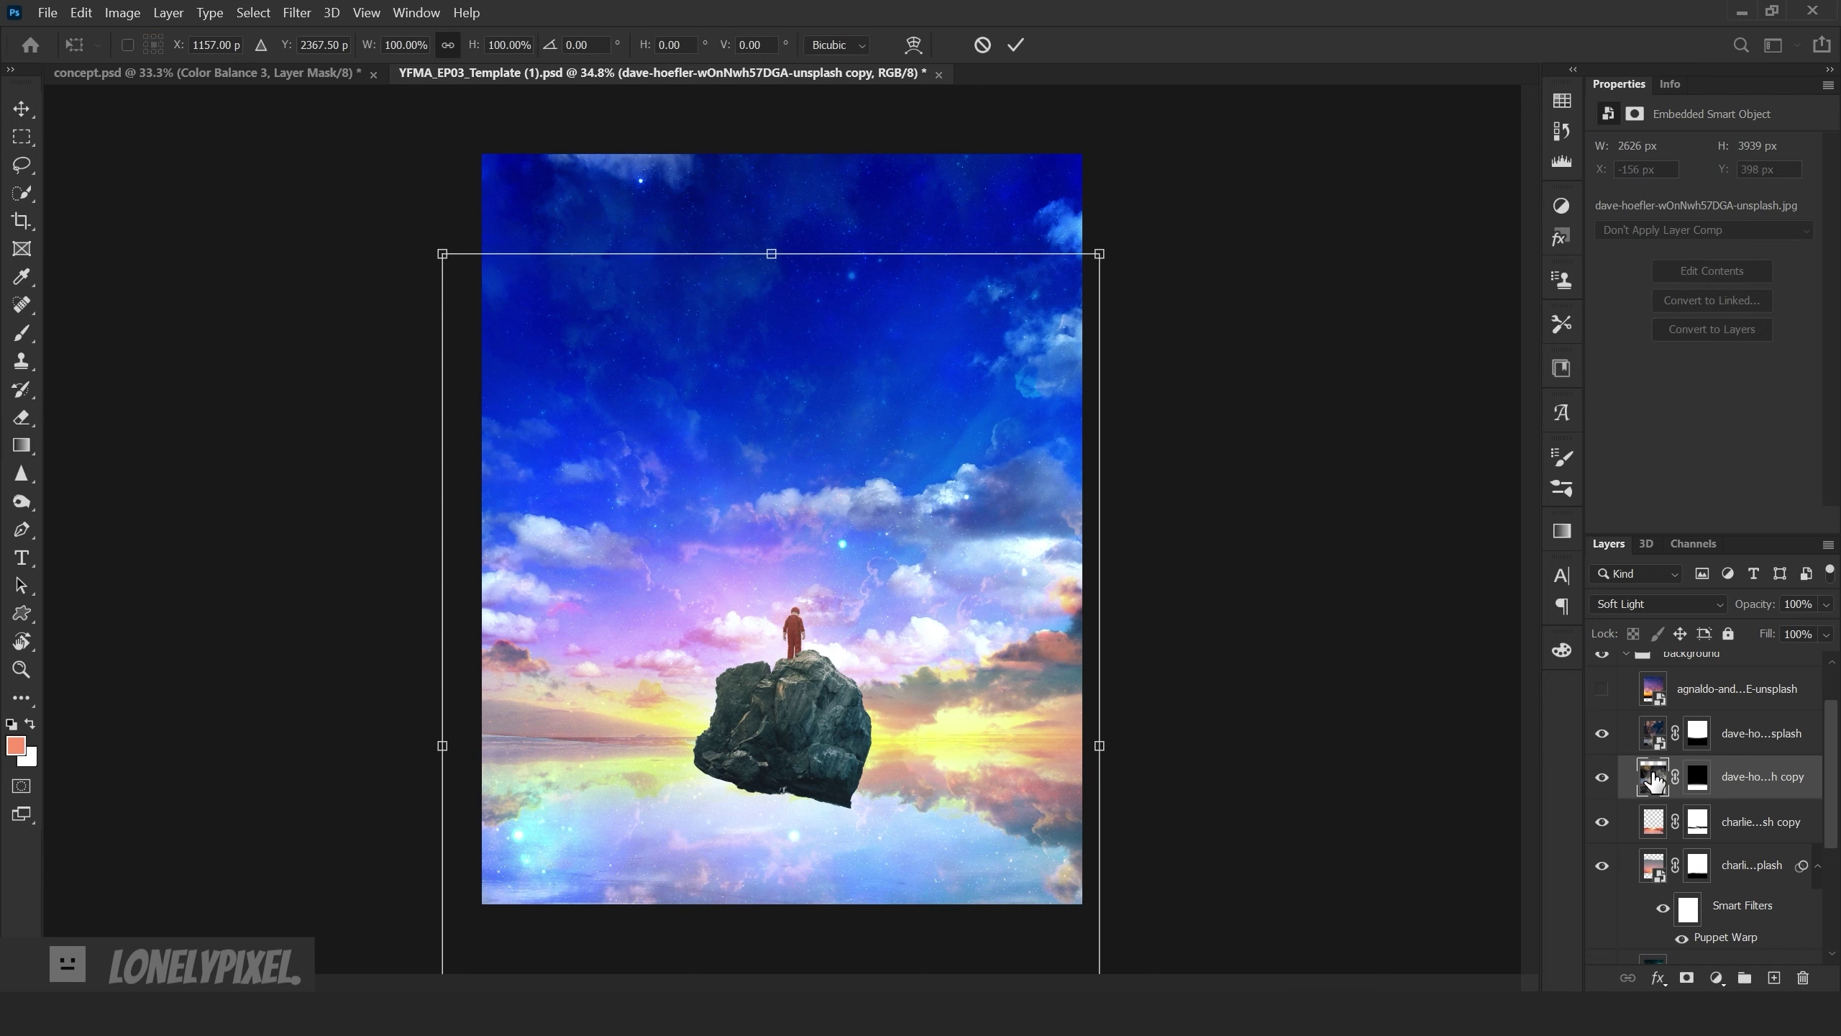
pyautogui.press('Escape')
# - Recheck the flipped copy's mask and image, then collapse the background group's layers
pyautogui.press('d')
pyautogui.hotkey('ctrl', '\\')
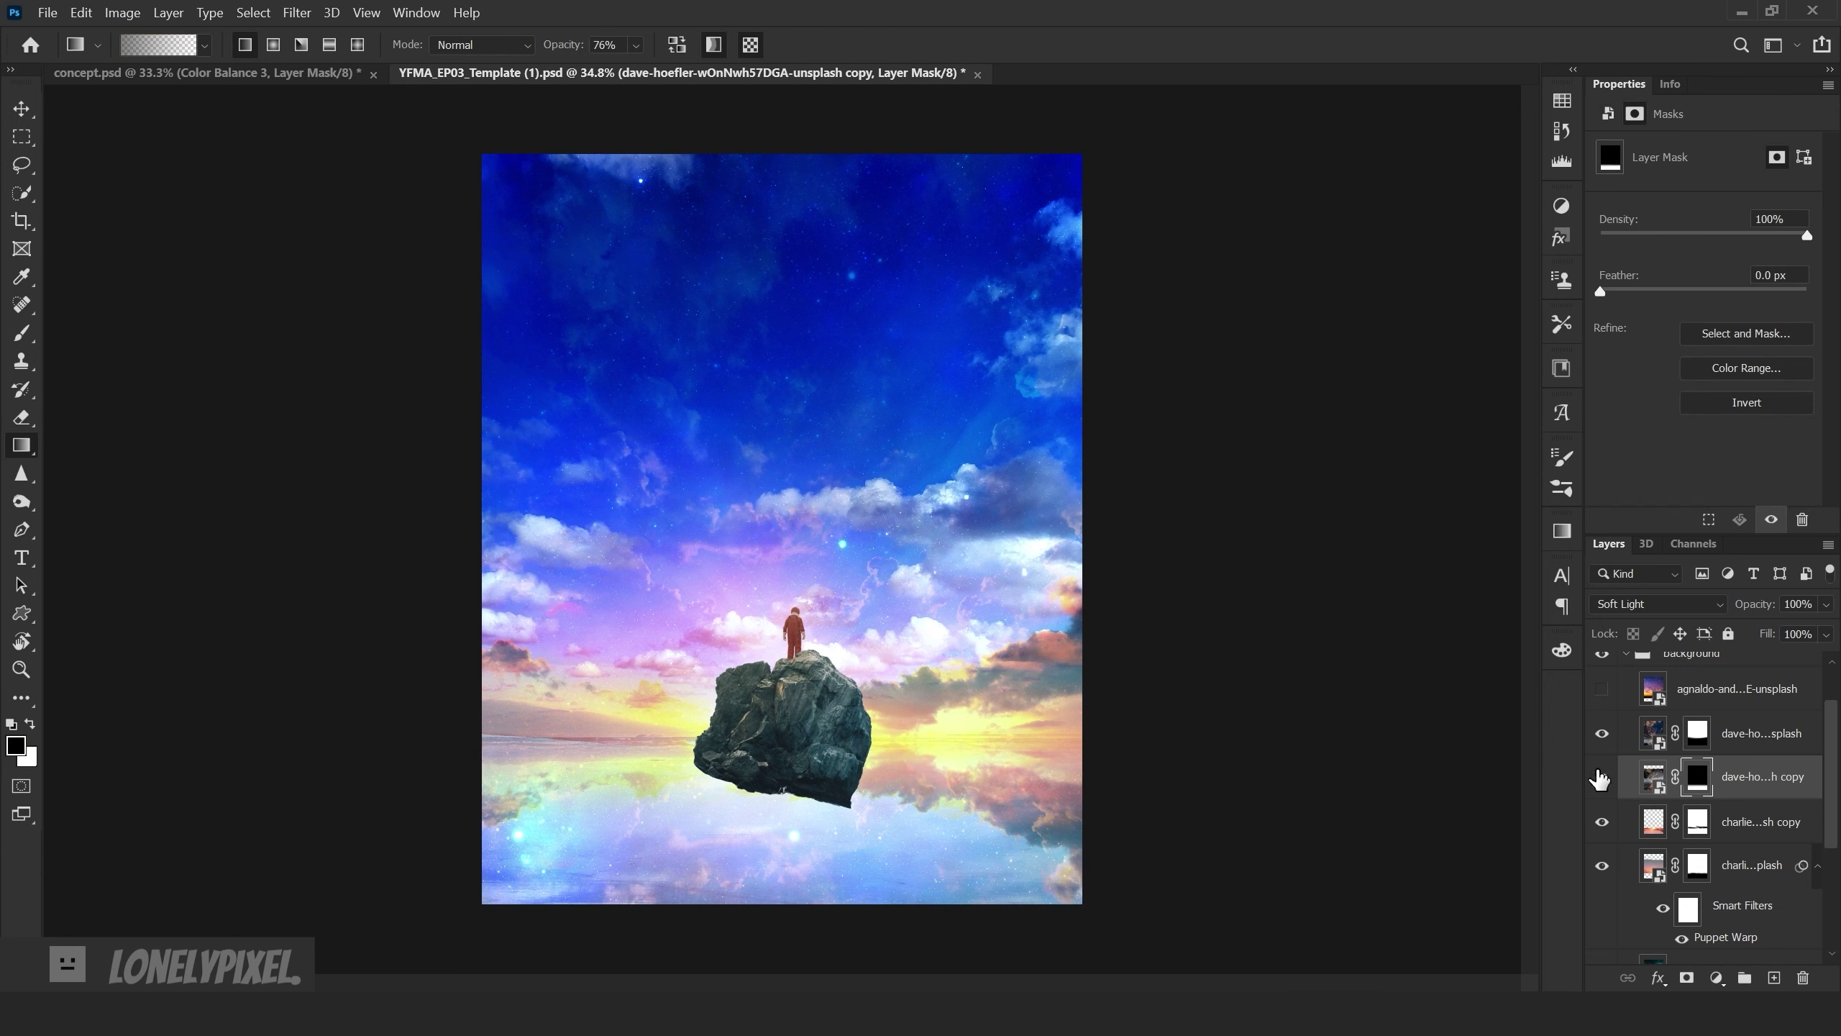
pyautogui.click(1644, 777)
pyautogui.hotkey('ctrl', 't')
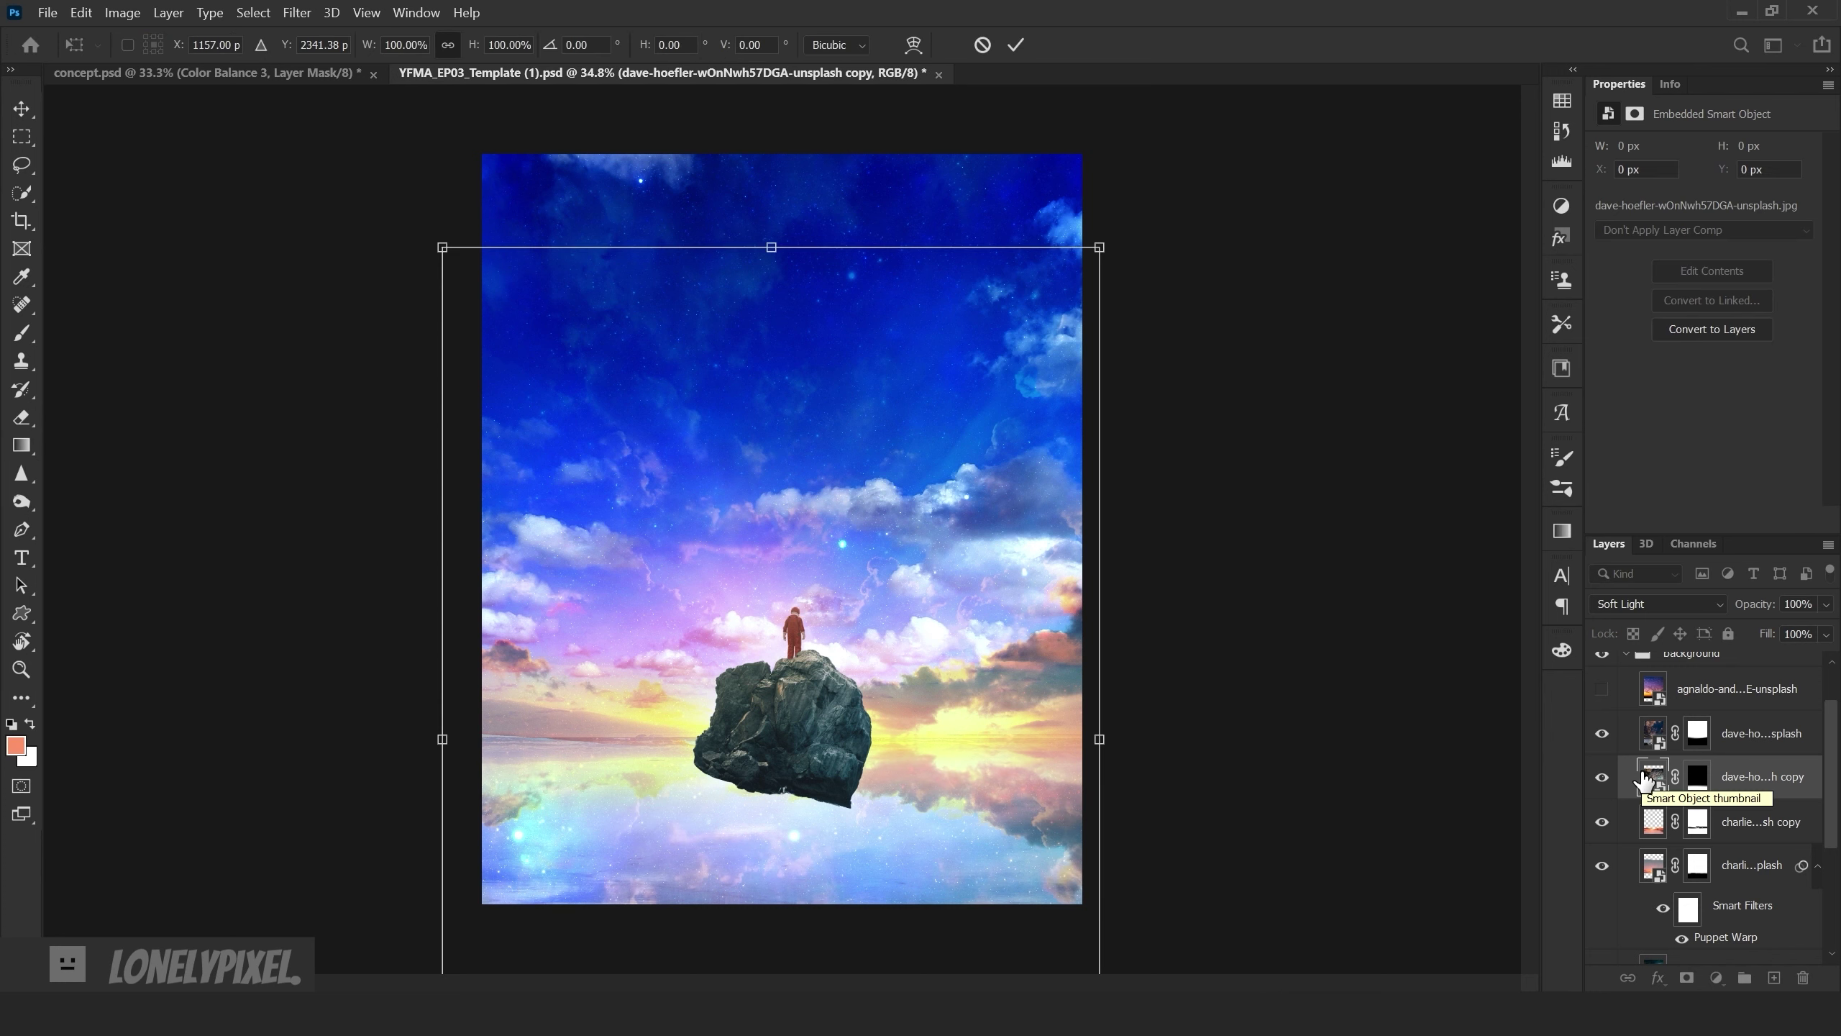
pyautogui.press('Escape')
pyautogui.click(1691, 653)
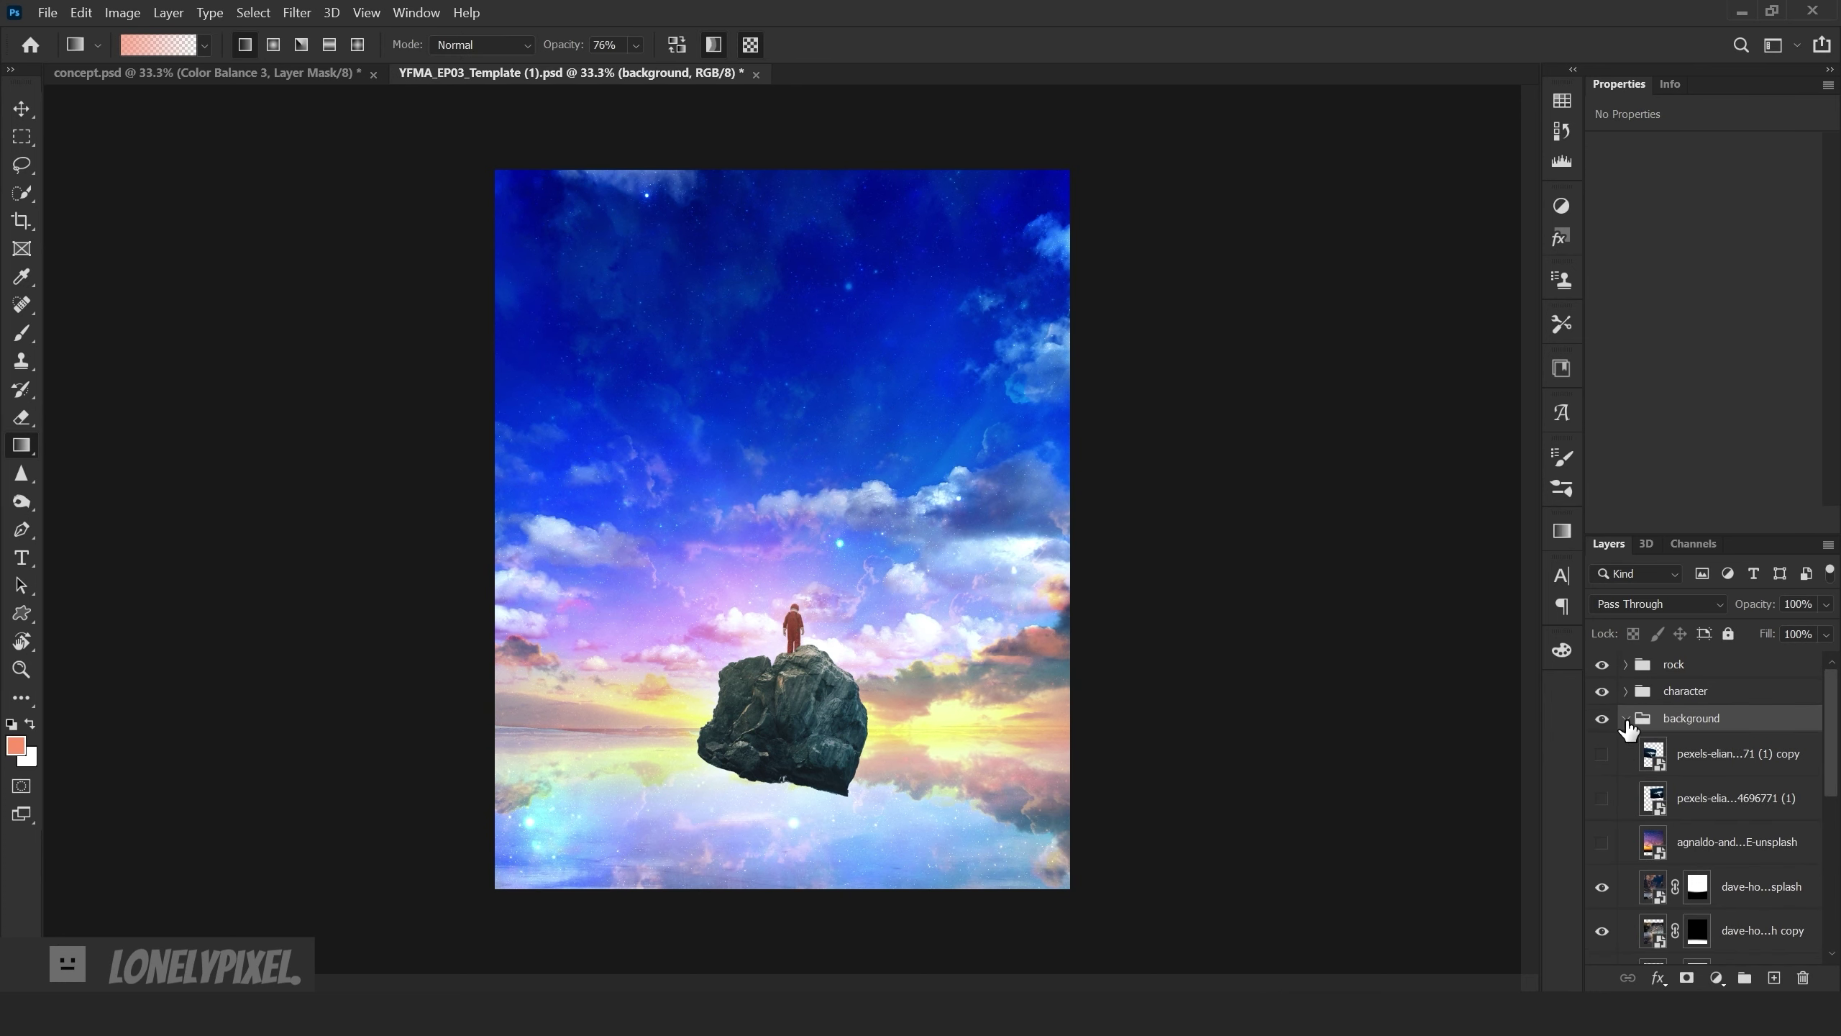
# - Add a Color Balance adjustment warming midtones, Shadows (Red +18) and Highlights (Red +17, Blue -2)
pyautogui.click(1716, 979)
pyautogui.click(1704, 806)
pyautogui.moveTo(1675, 197)
pyautogui.mouseDown()
pyautogui.moveTo(1654, 232)
pyautogui.moveTo(1692, 202)
pyautogui.moveTo(1676, 270)
pyautogui.mouseUp()
pyautogui.click(1688, 149)
pyautogui.click(1691, 164)
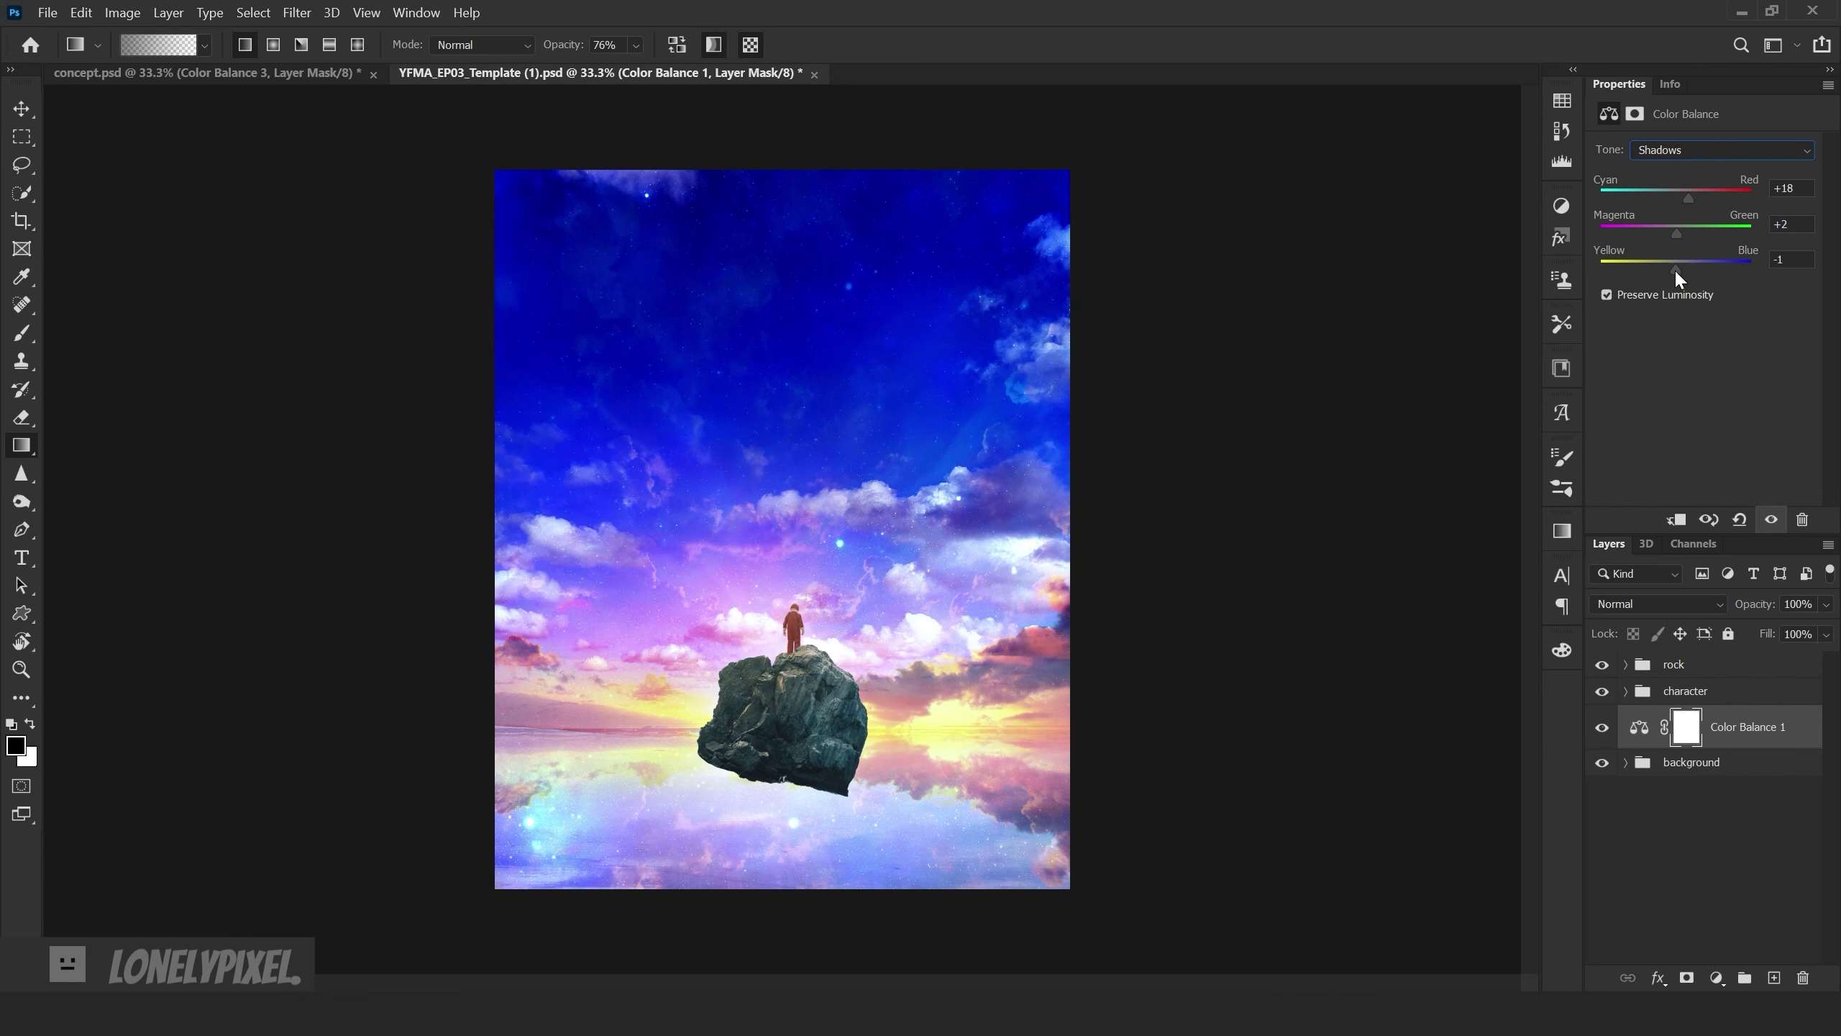
pyautogui.click(1722, 149)
pyautogui.click(1679, 184)
pyautogui.moveTo(1676, 193); pyautogui.dragTo(1678, 193)
pyautogui.moveTo(1678, 270); pyautogui.dragTo(1675, 270)
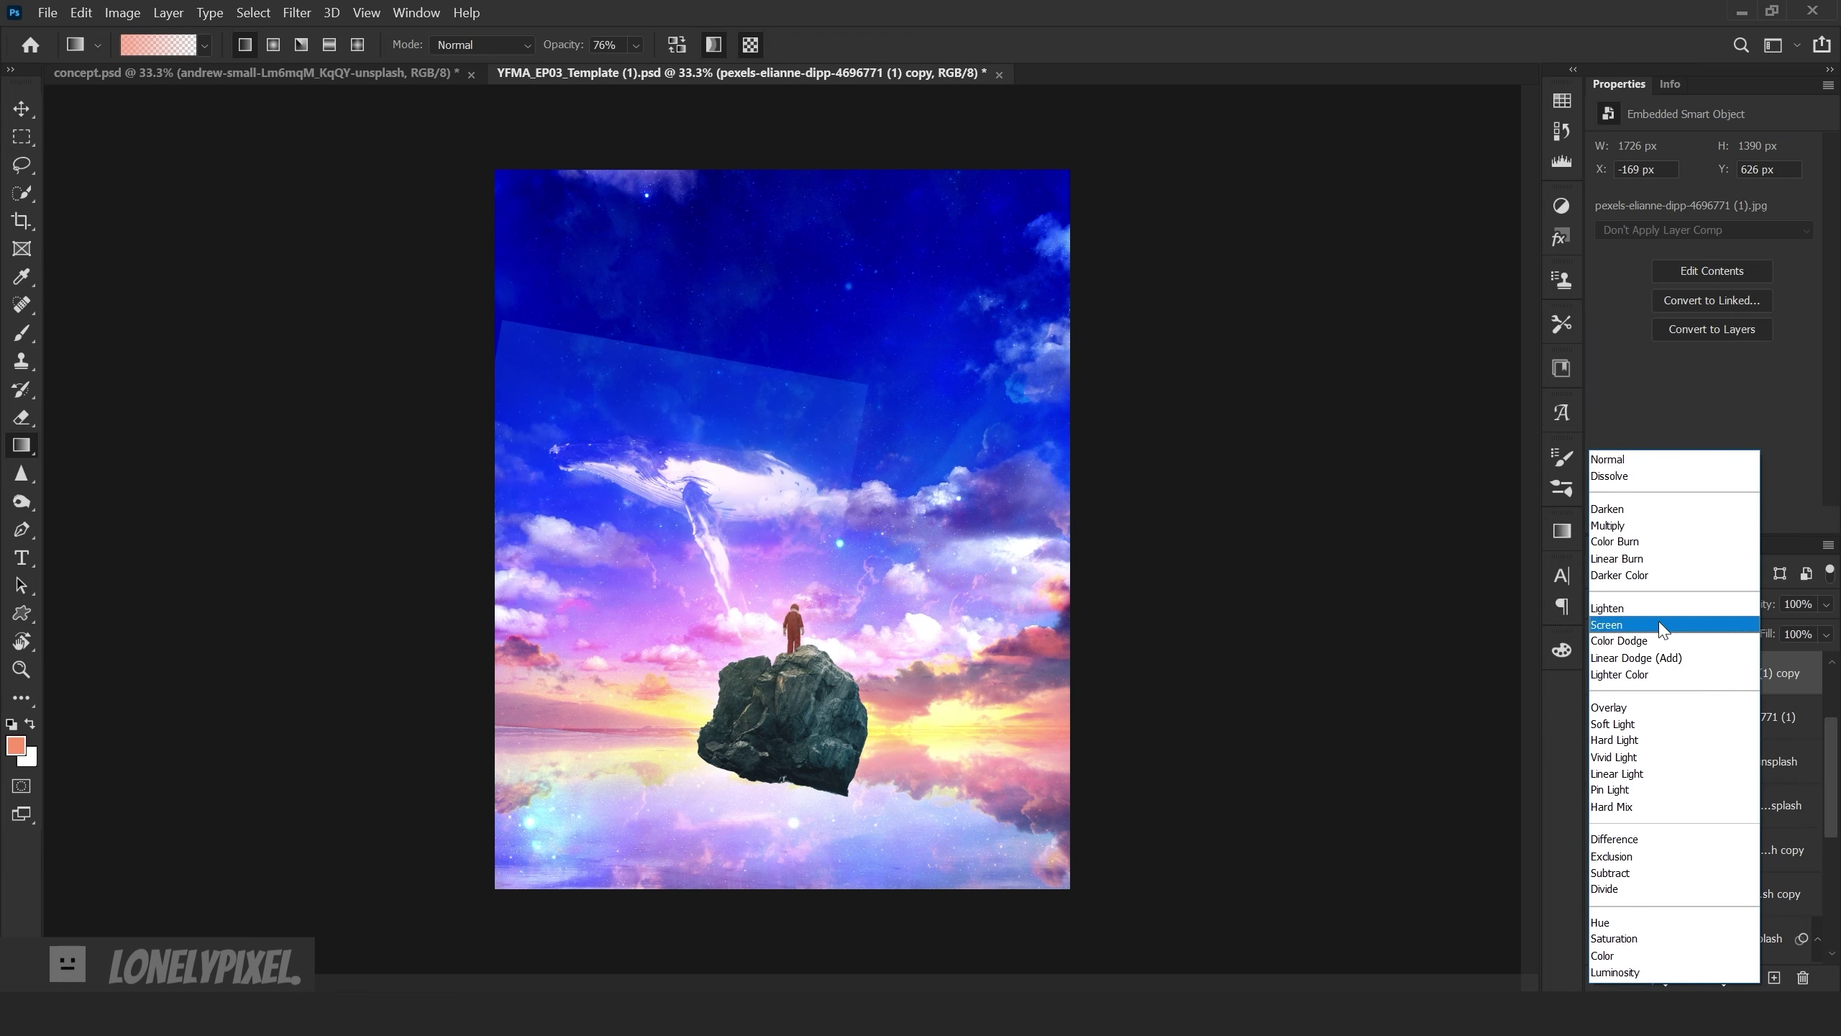
# - Set the whale layer to Screen and Puppet Warp its tail toward the figure
pyautogui.click(1654, 619)
pyautogui.click(81, 13)
pyautogui.click(108, 421)
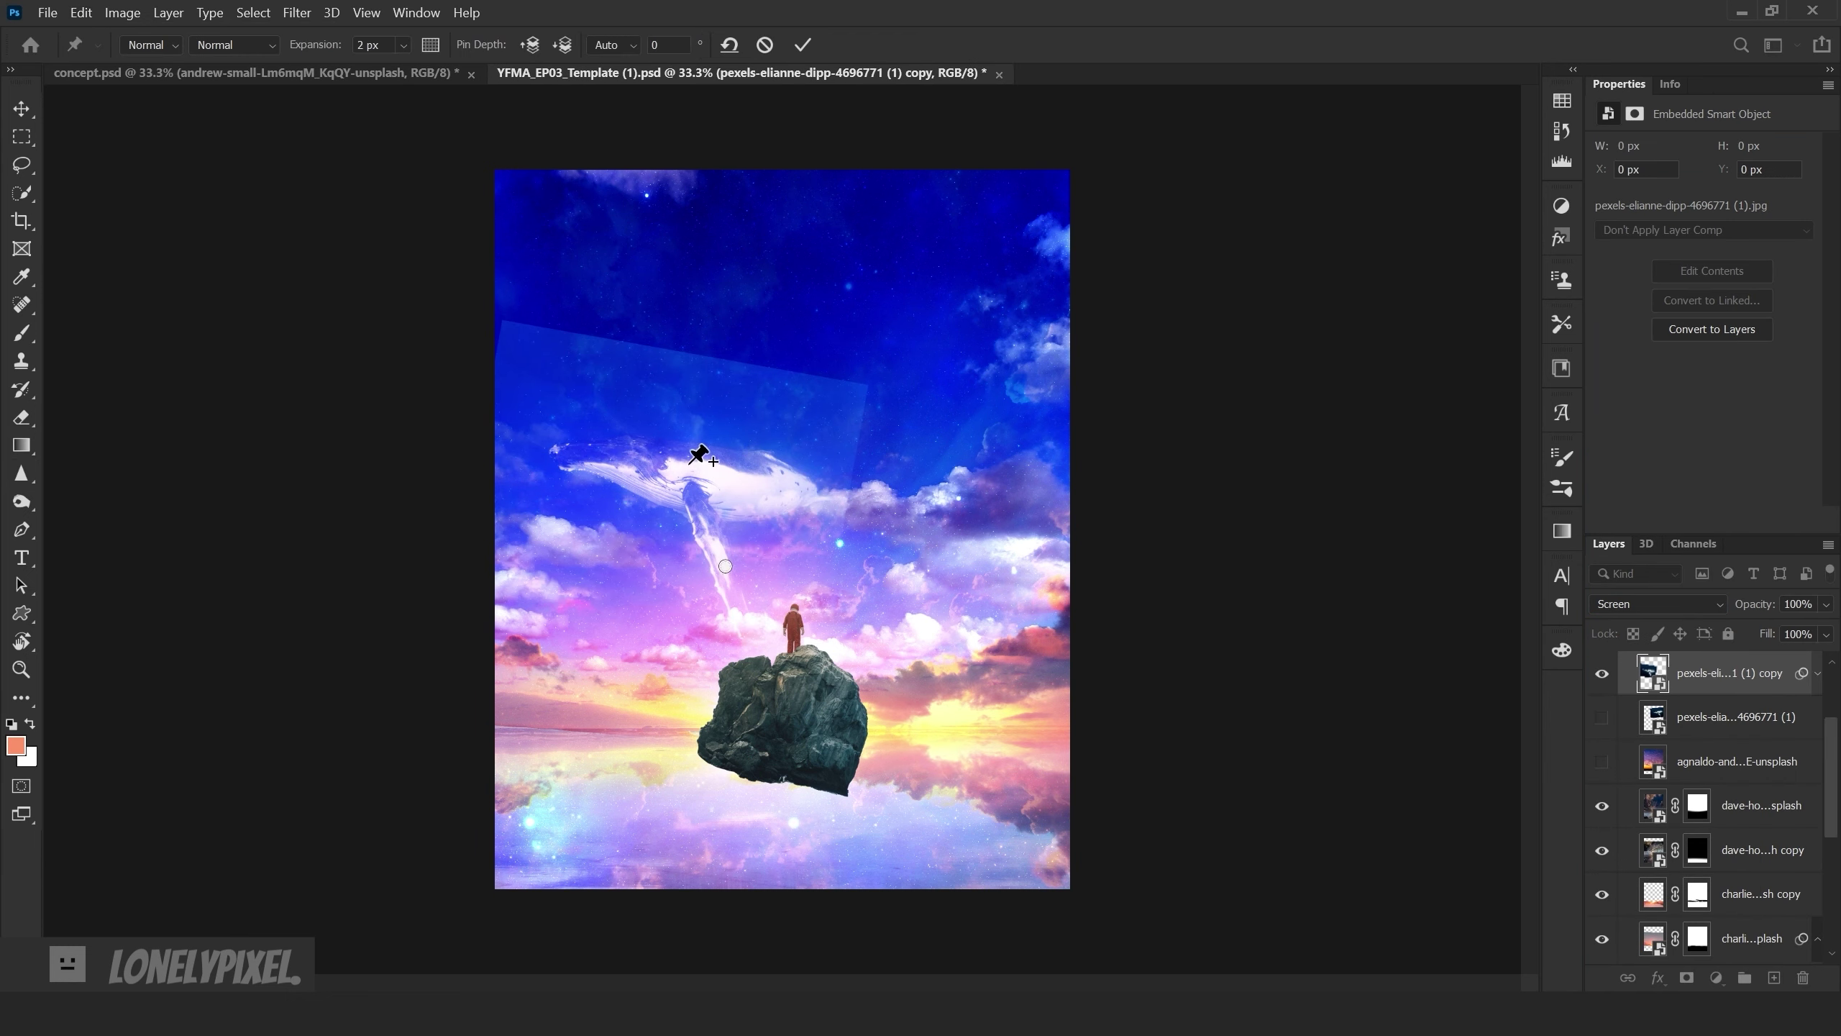
pyautogui.click(758, 586)
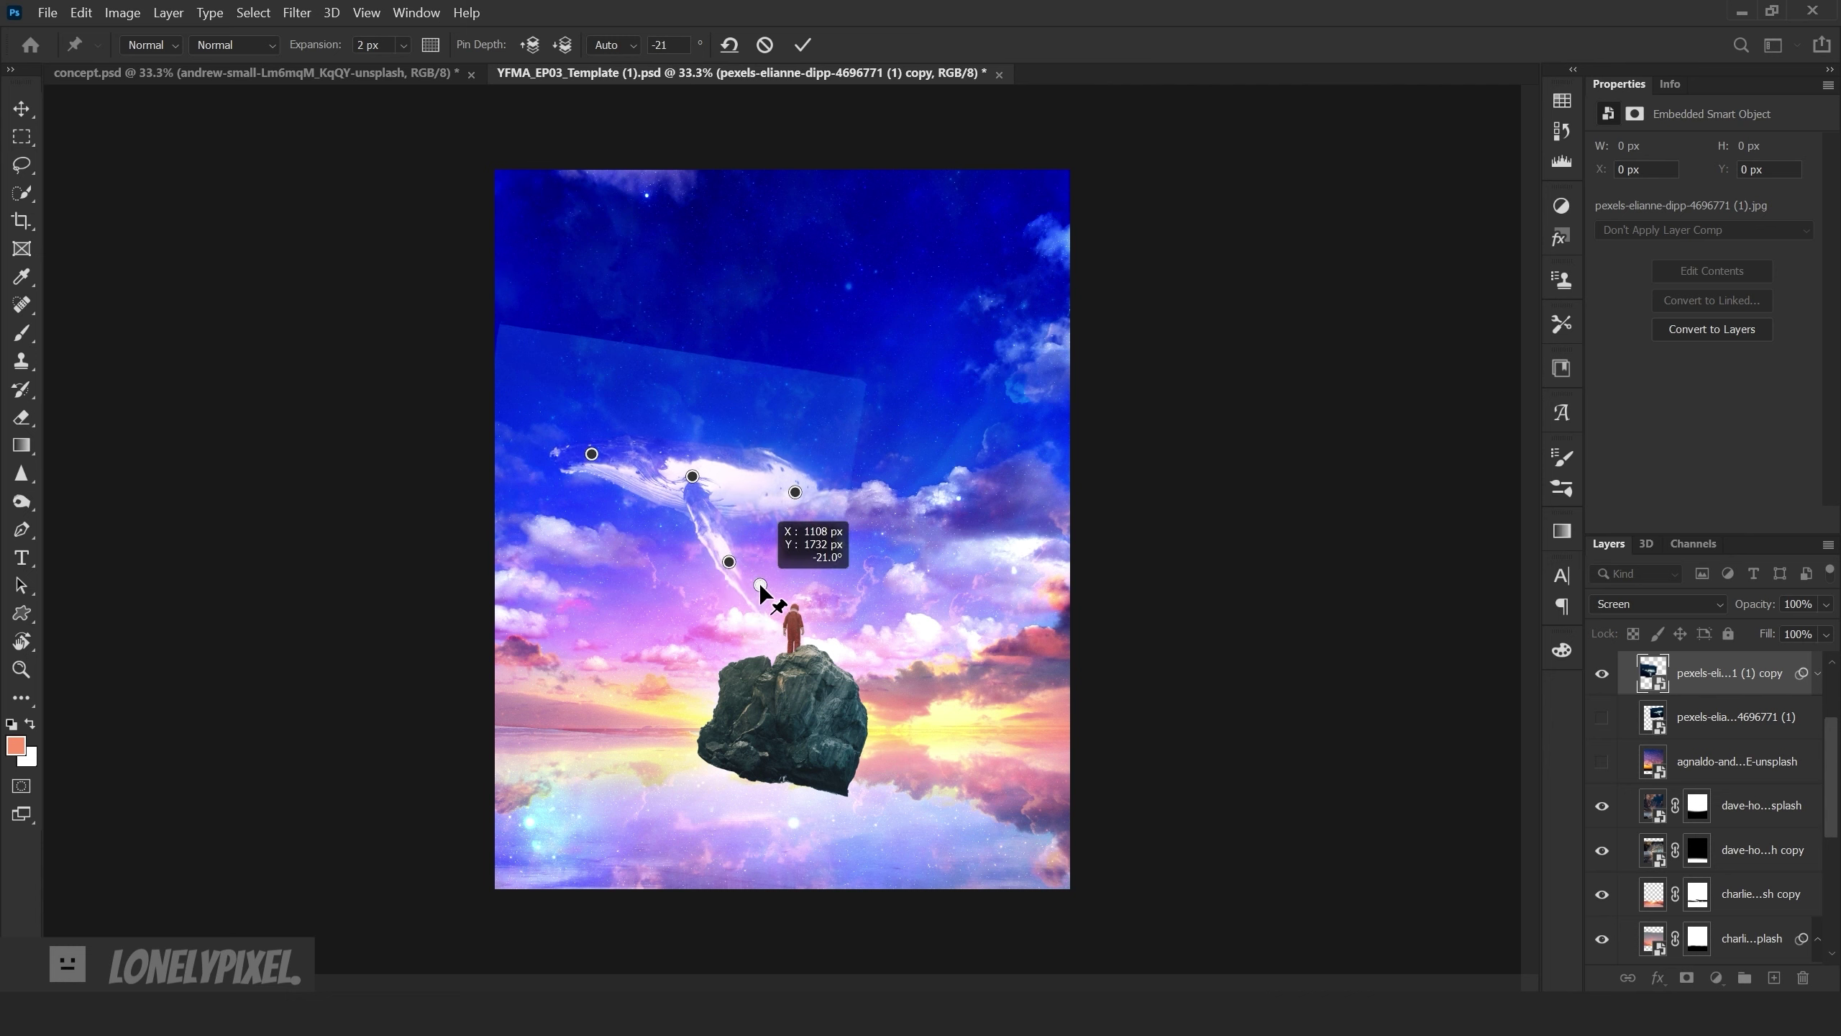
pyautogui.moveTo(692, 477); pyautogui.dragTo(789, 504)
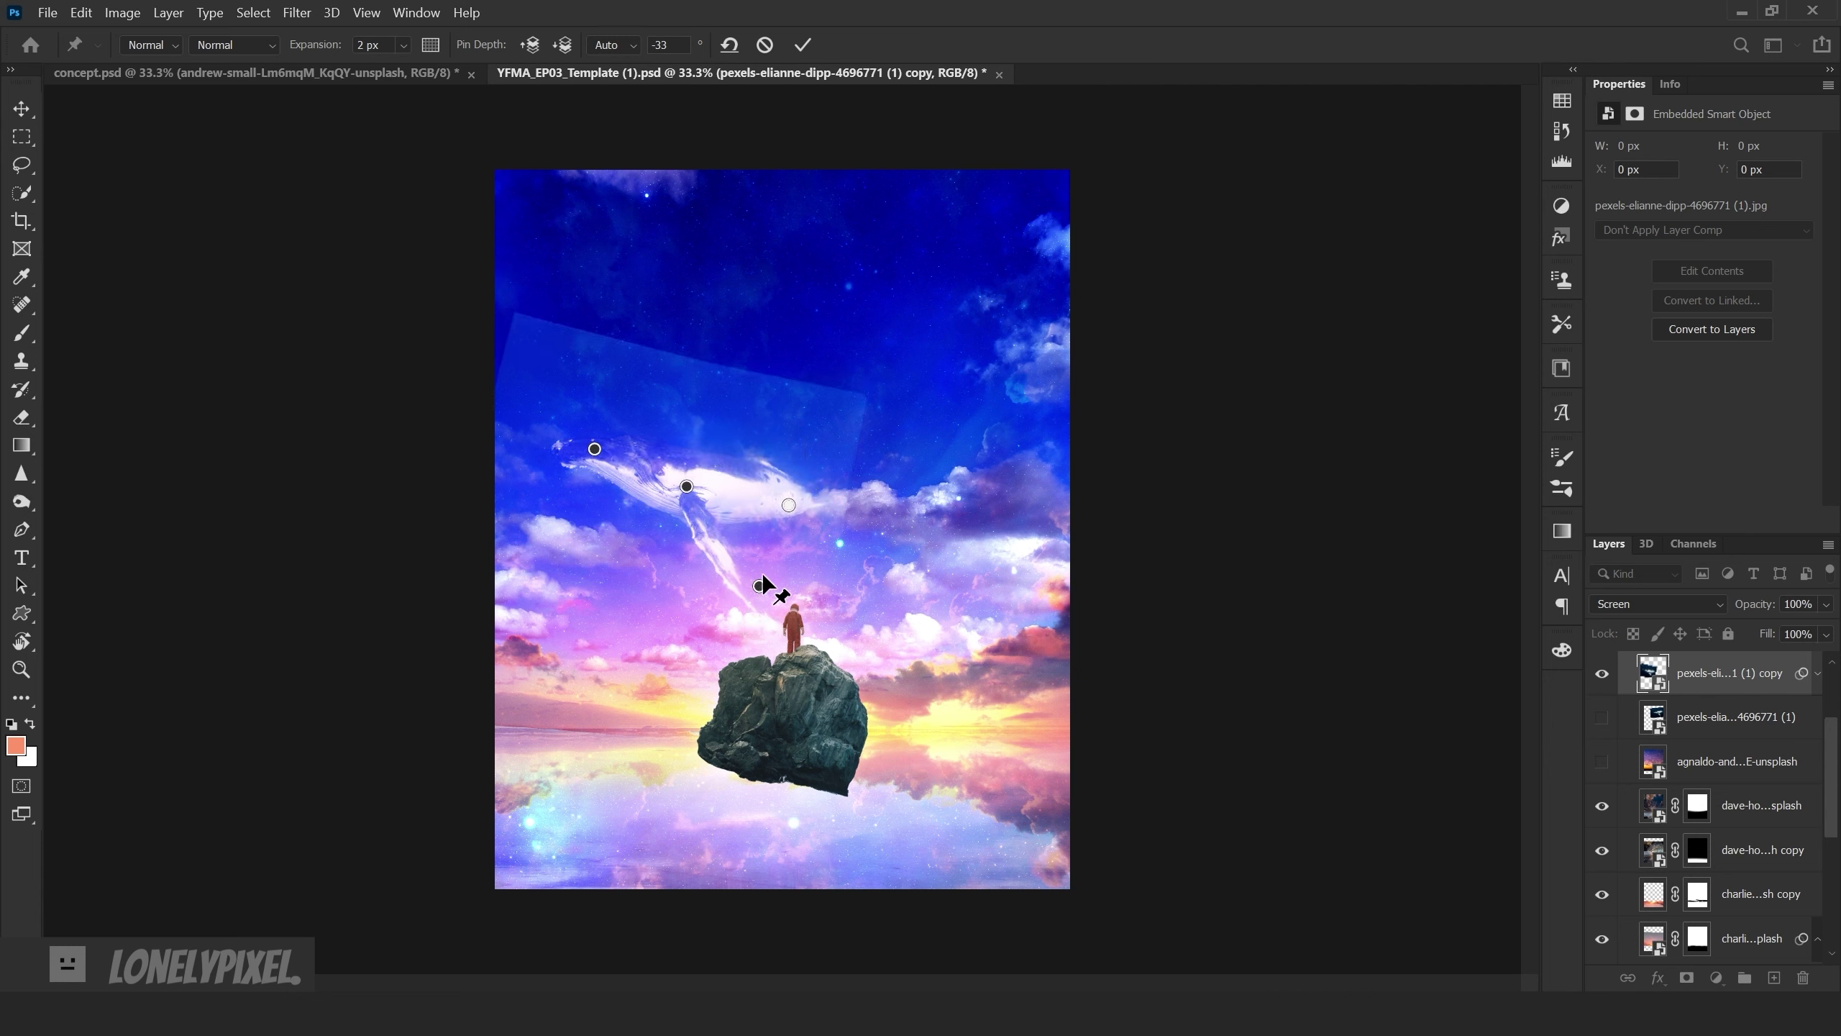
pyautogui.press('Return')
# - Mask the whale layer and fade the photo's hard upper edge with a black-white gradient
pyautogui.click(1687, 977)
pyautogui.press('d')
pyautogui.scroll(2, 590, 314)
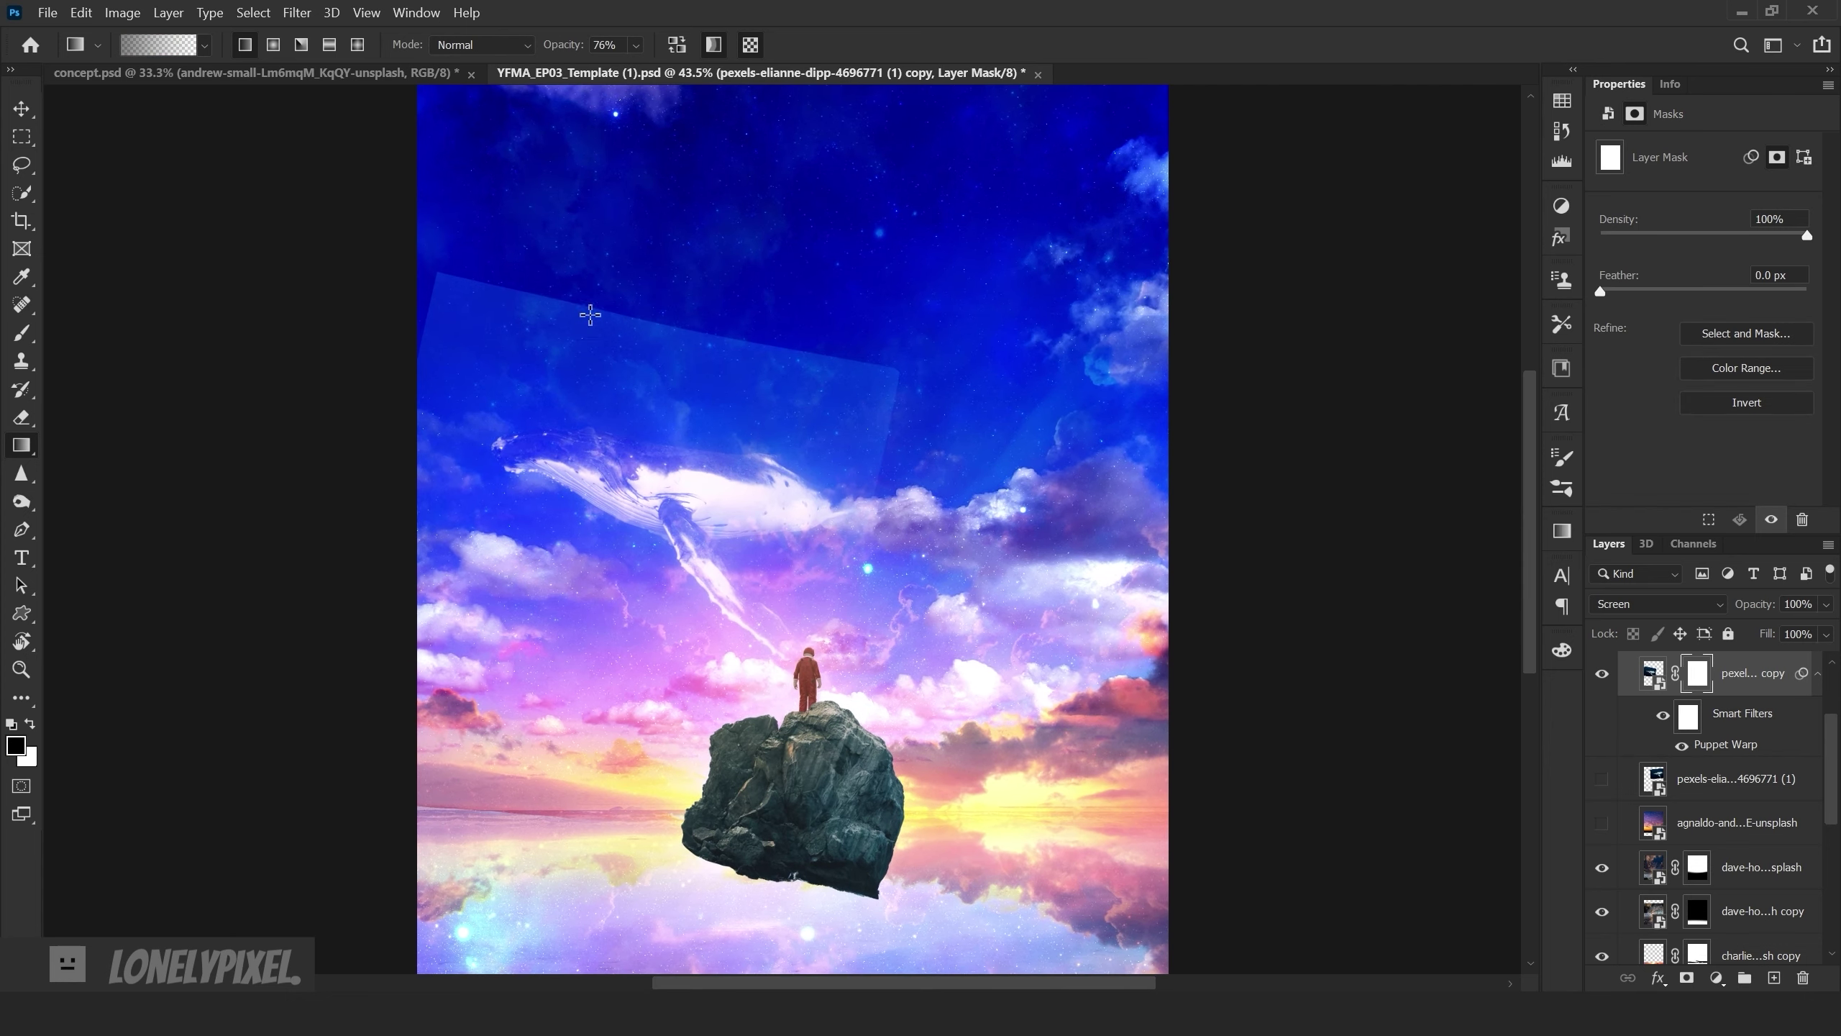
pyautogui.moveTo(590, 314); pyautogui.dragTo(727, 409)
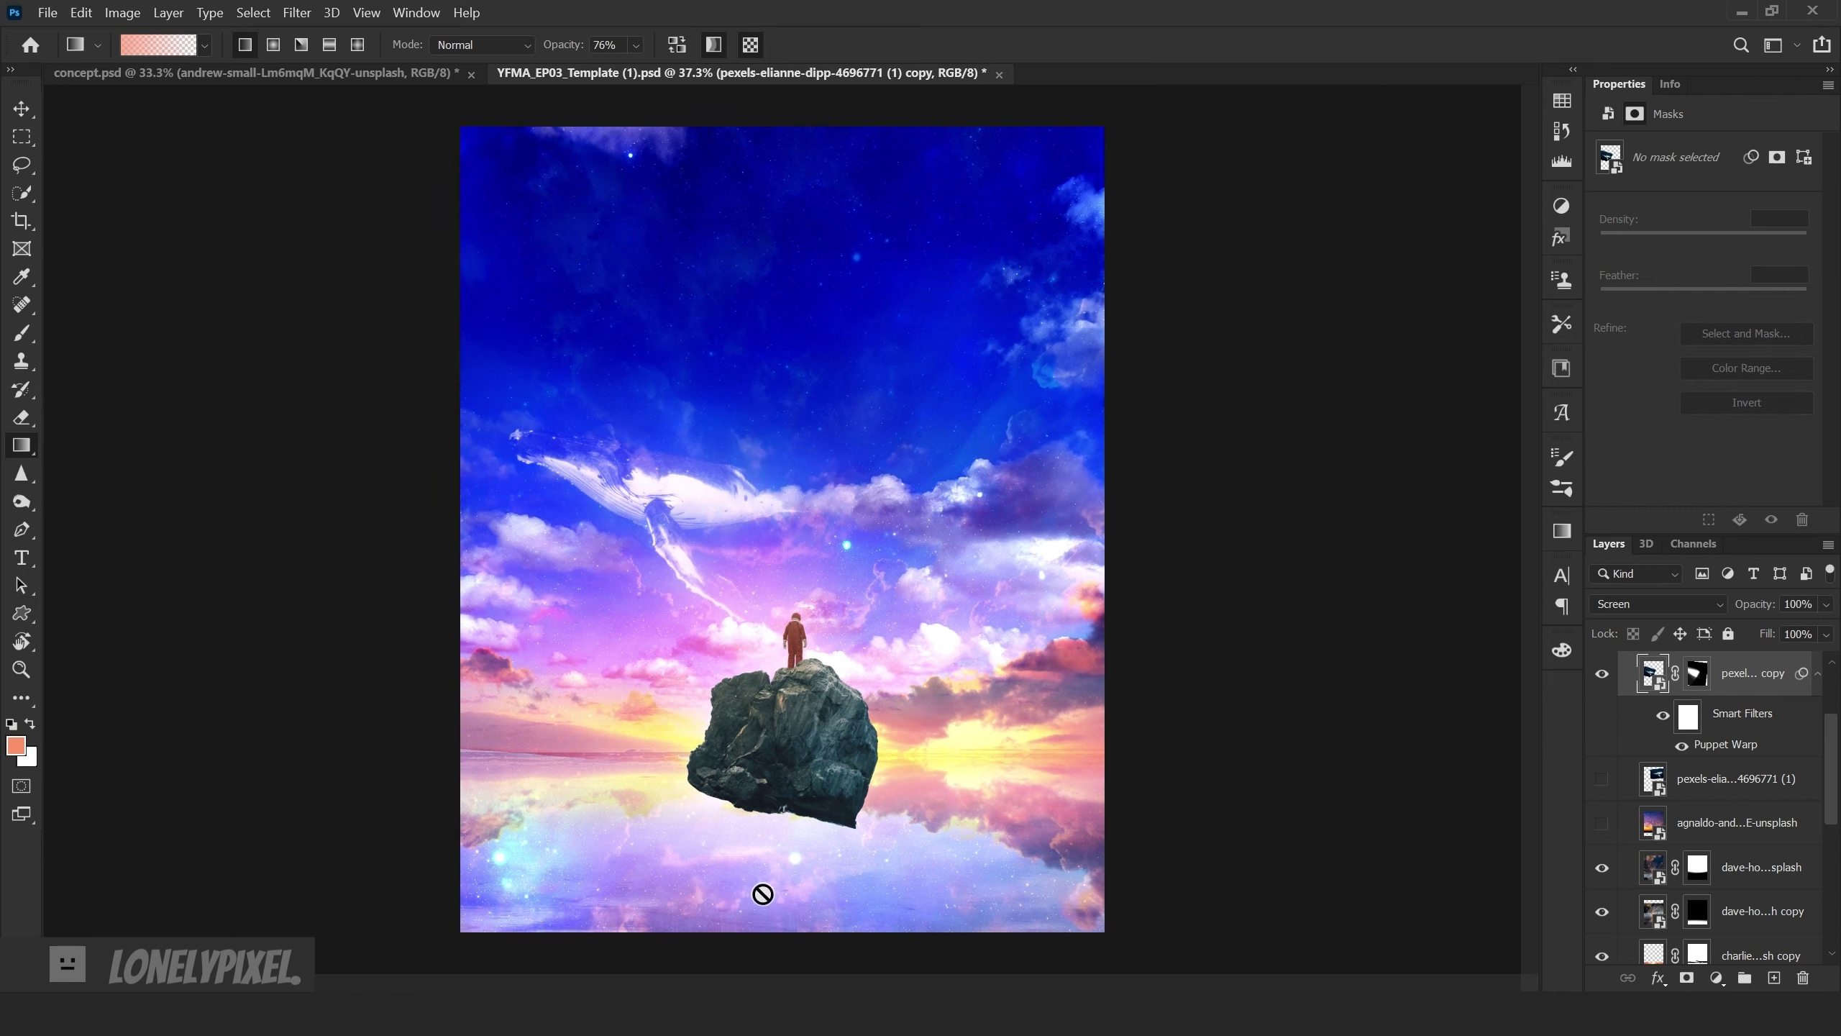
pyautogui.click(1602, 868)
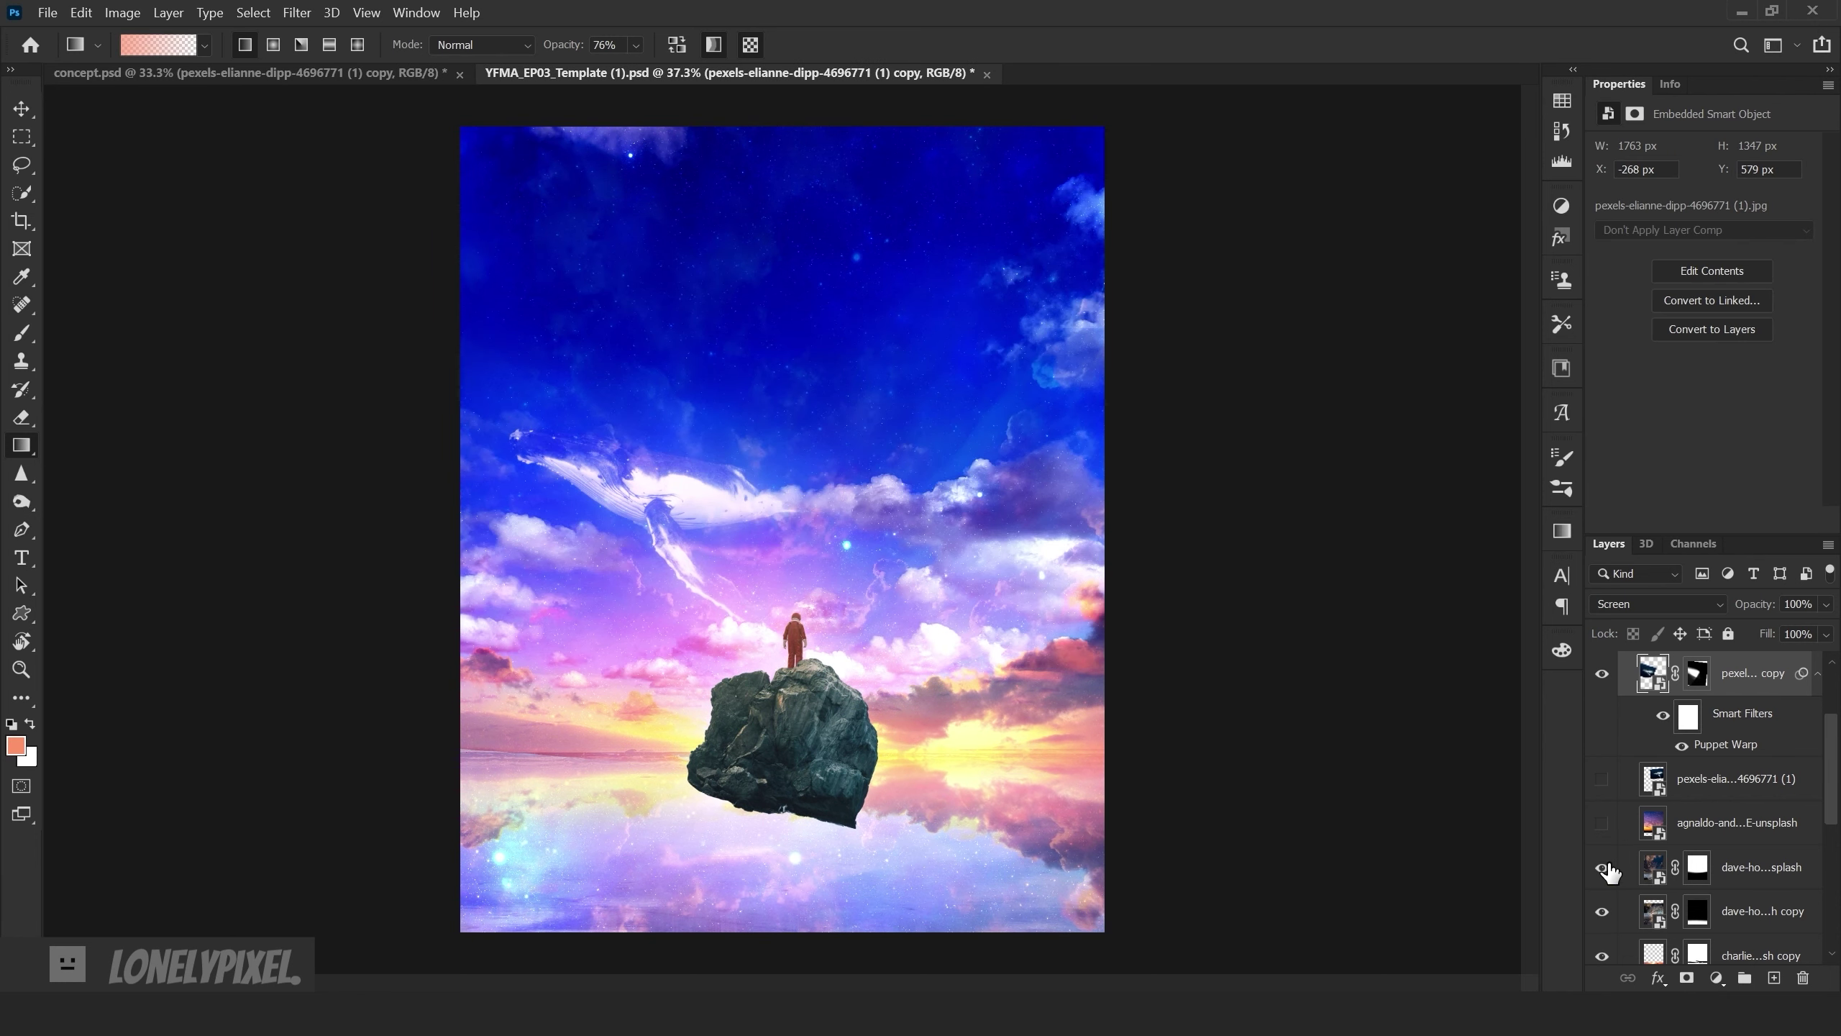
# - Show the second whale layer and set its blend mode to Screen
pyautogui.click(1601, 867)
pyautogui.click(1601, 867)
pyautogui.click(1602, 779)
pyautogui.click(1736, 779)
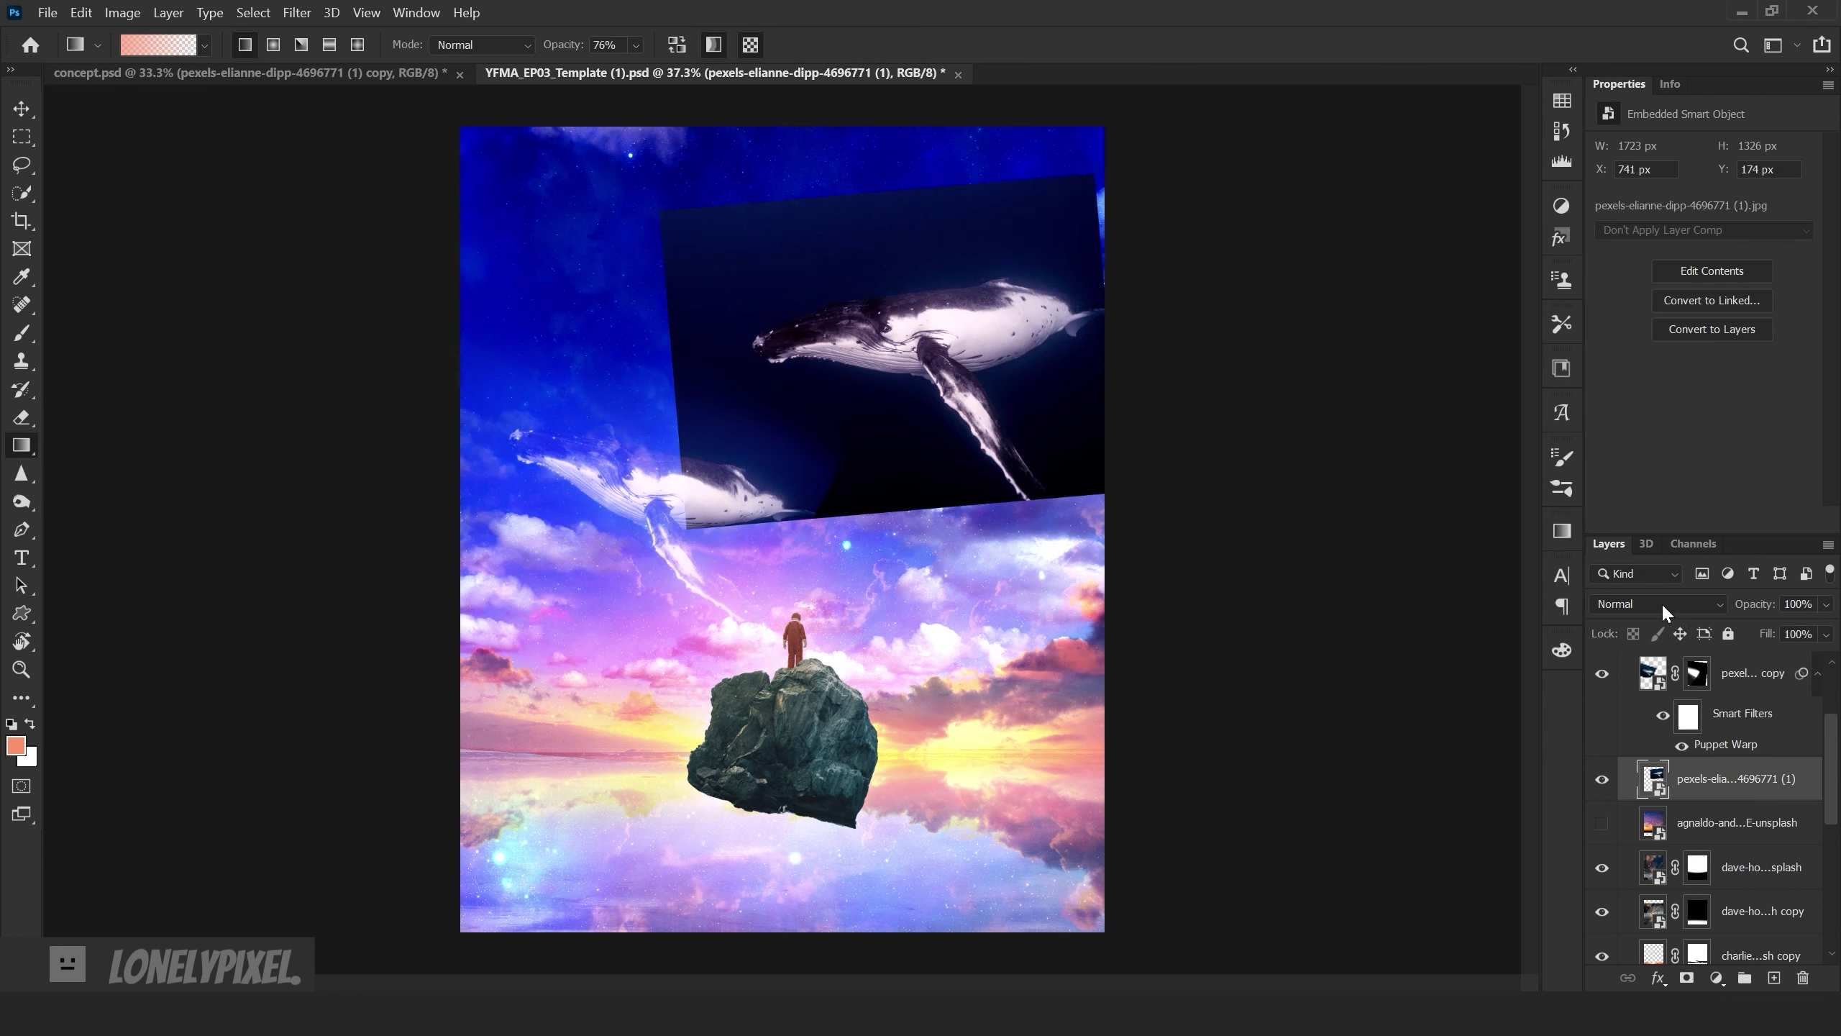
pyautogui.click(1660, 603)
pyautogui.click(1650, 619)
# - Rotate the second whale to tilt it more and gradient-mask the photo's top edge
pyautogui.hotkey('ctrl', 't')
pyautogui.moveTo(1073, 403); pyautogui.dragTo(1066, 392)
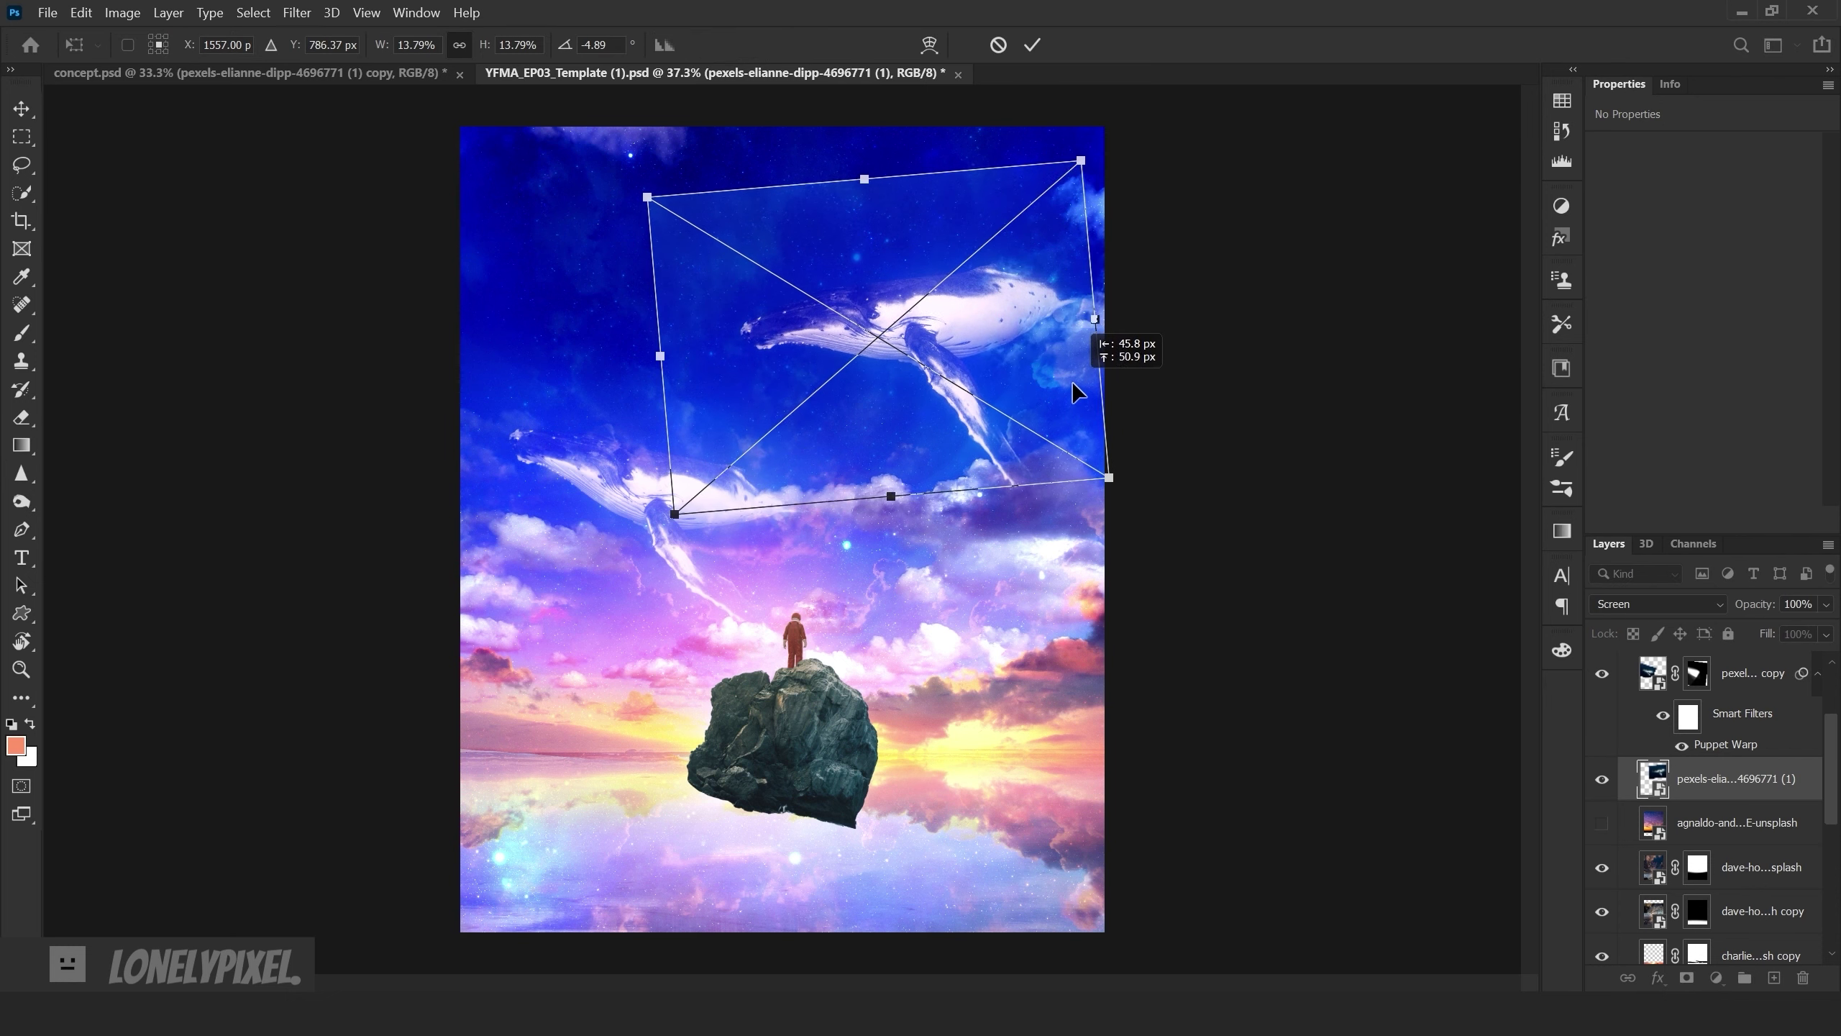
pyautogui.press('Return')
pyautogui.click(1687, 978)
pyautogui.press('g')
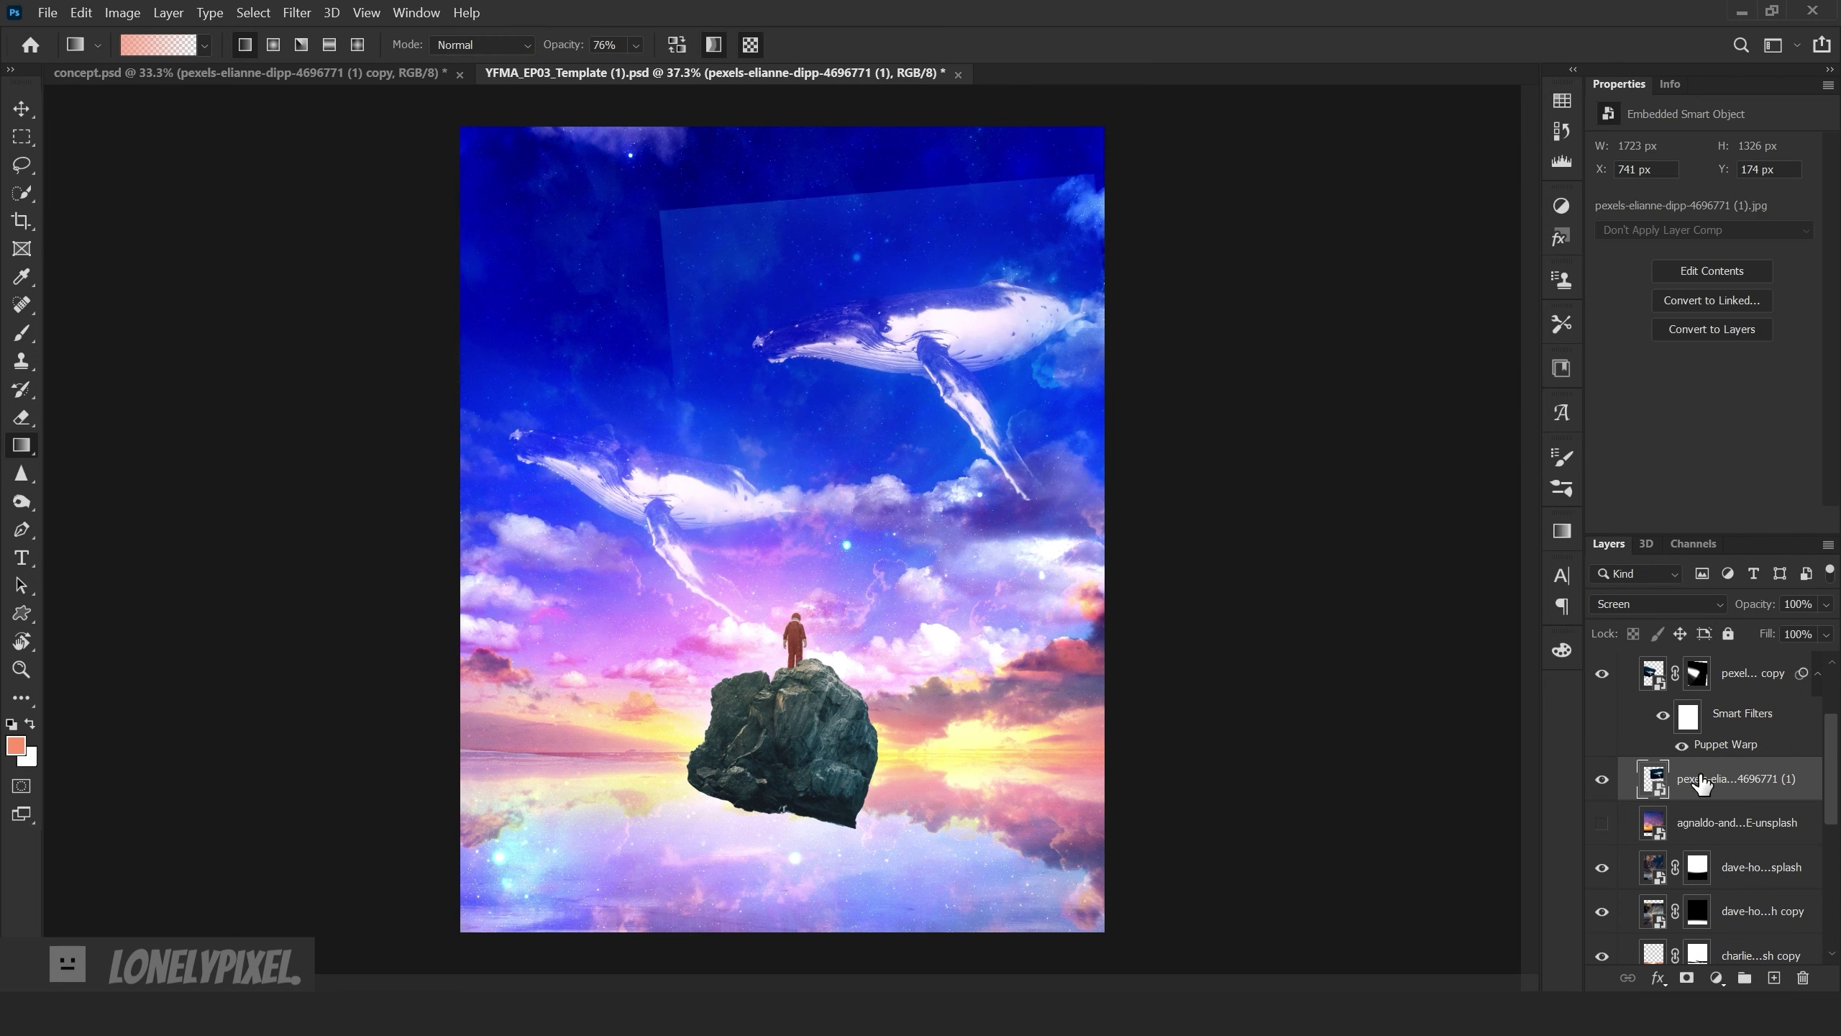
pyautogui.moveTo(844, 181); pyautogui.dragTo(866, 289)
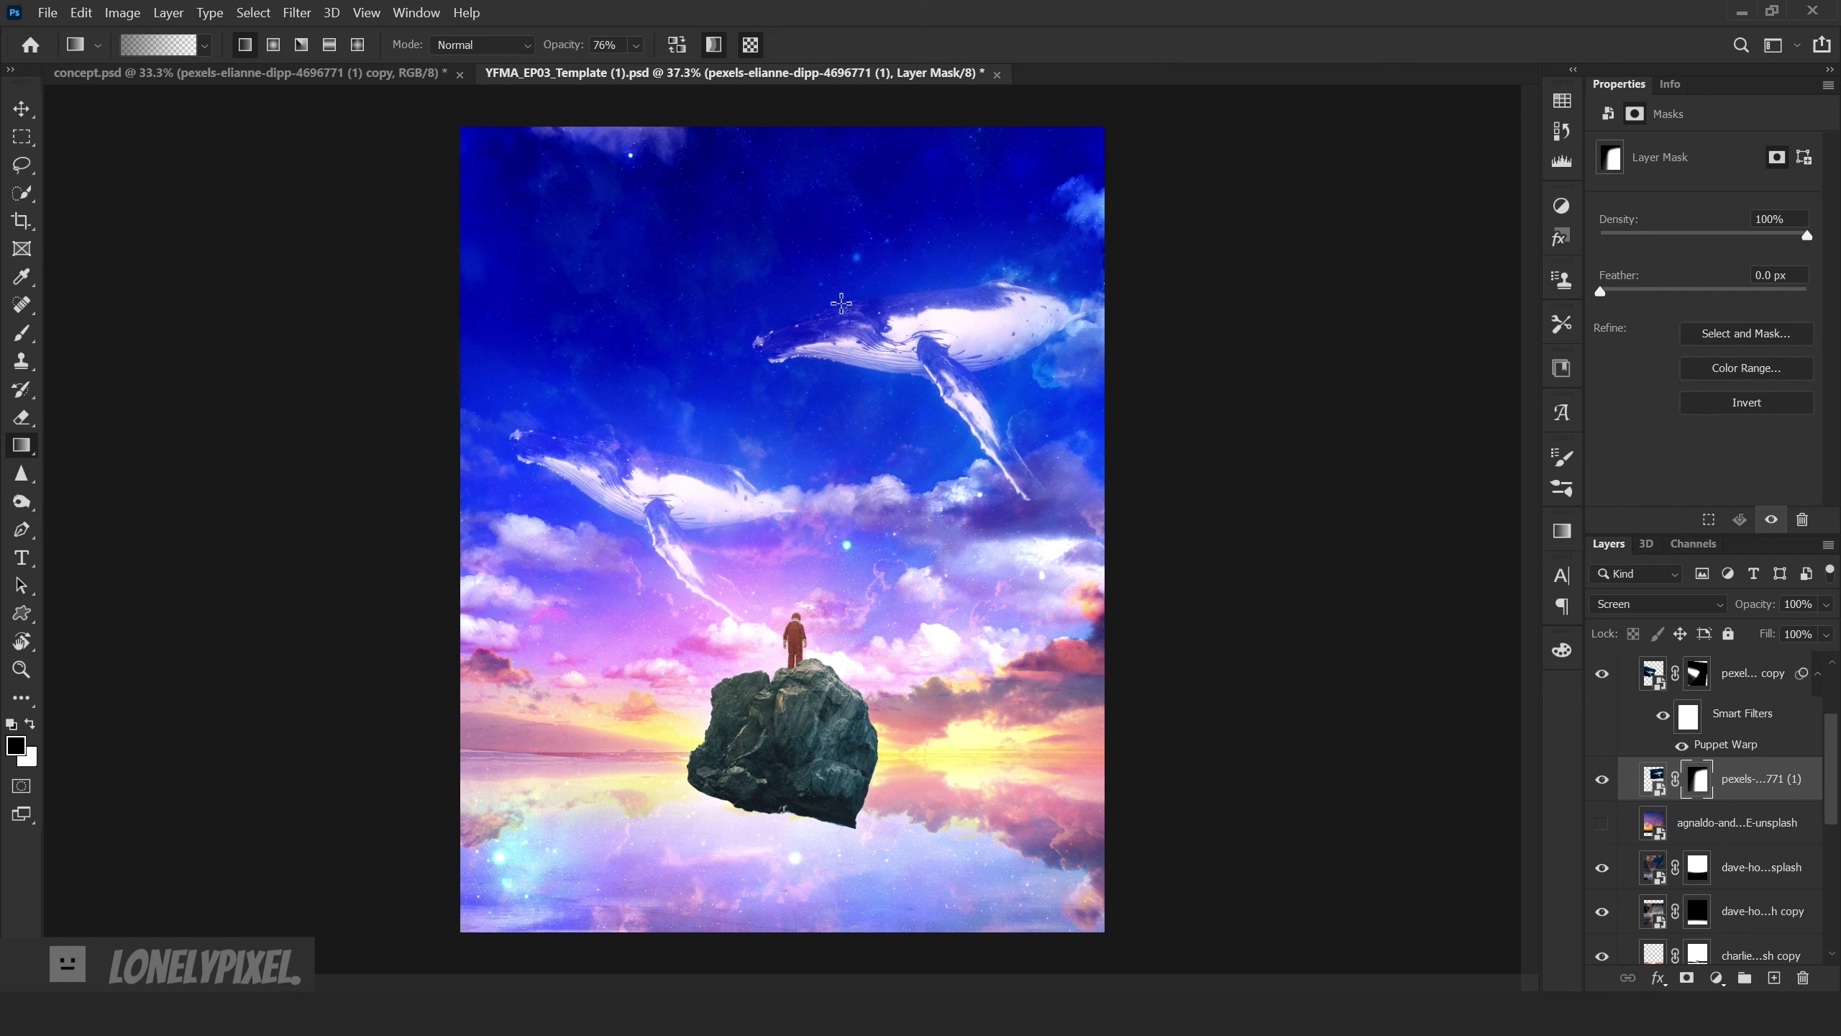
# - Nudge the second whale slightly upward
pyautogui.click(1653, 779)
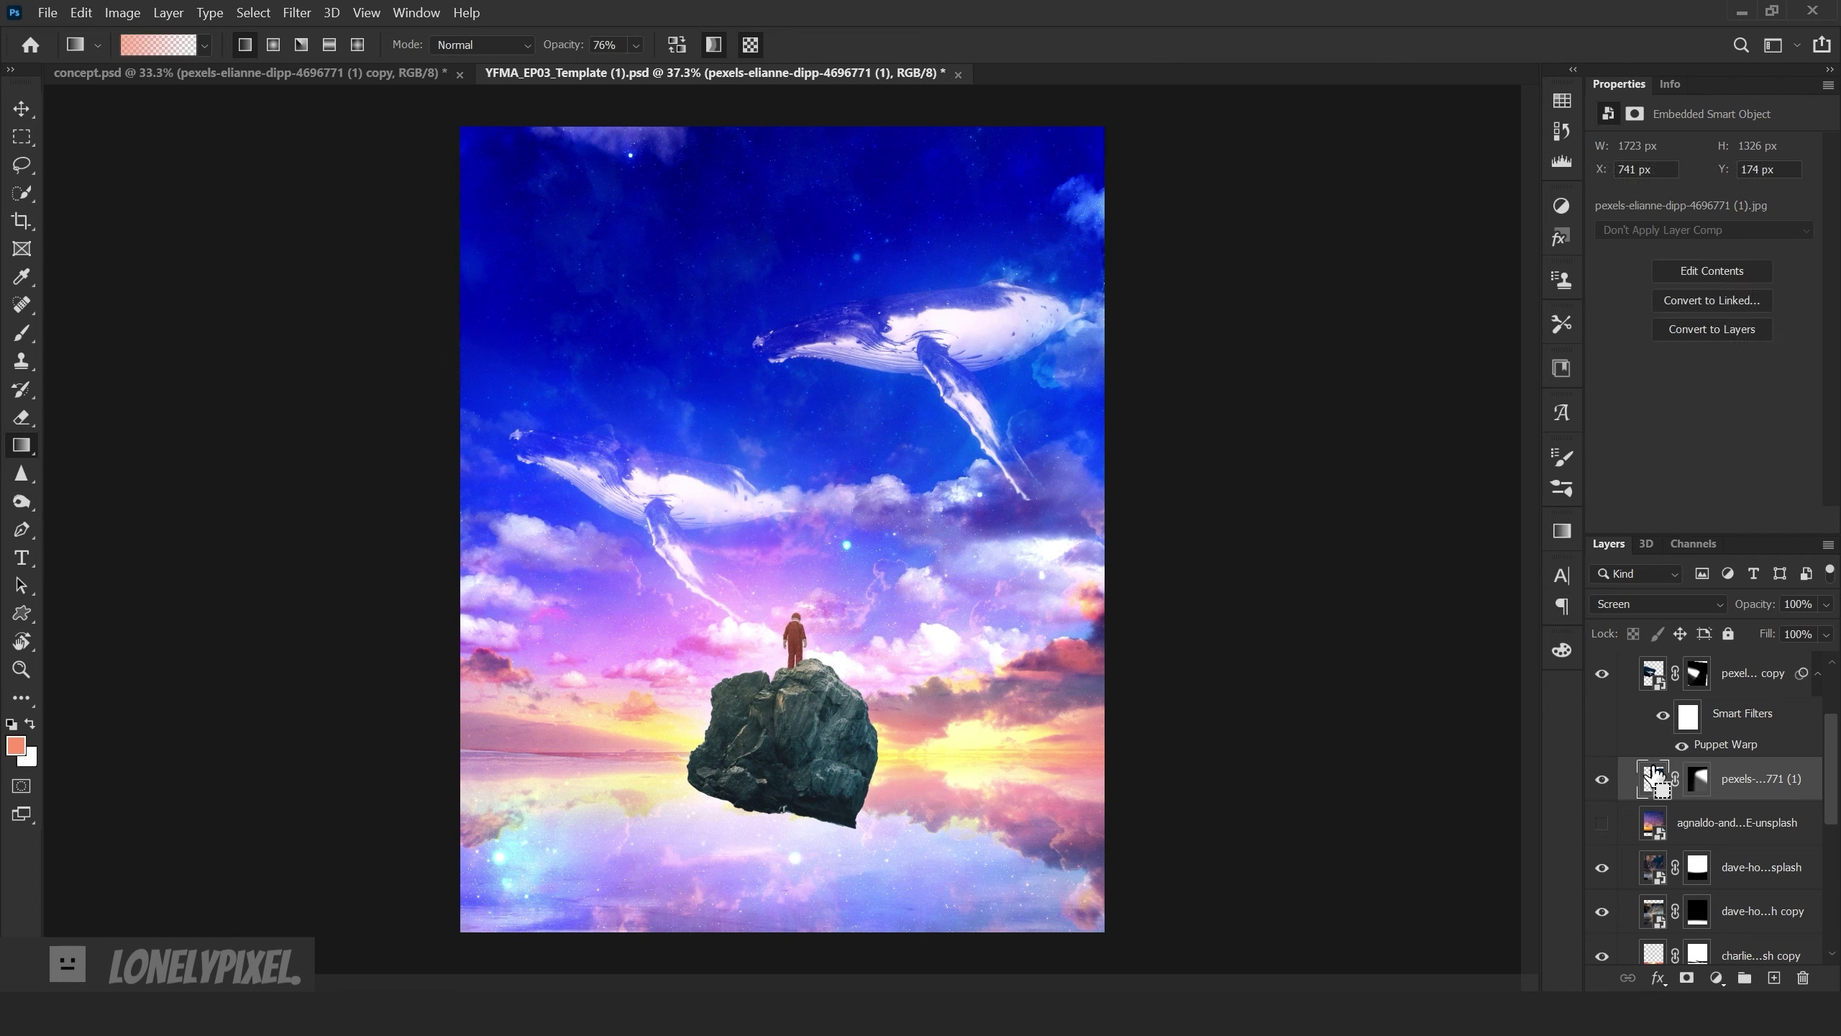
pyautogui.hotkey('ctrl', 't')
pyautogui.moveTo(941, 460); pyautogui.dragTo(942, 453)
pyautogui.press('Return')
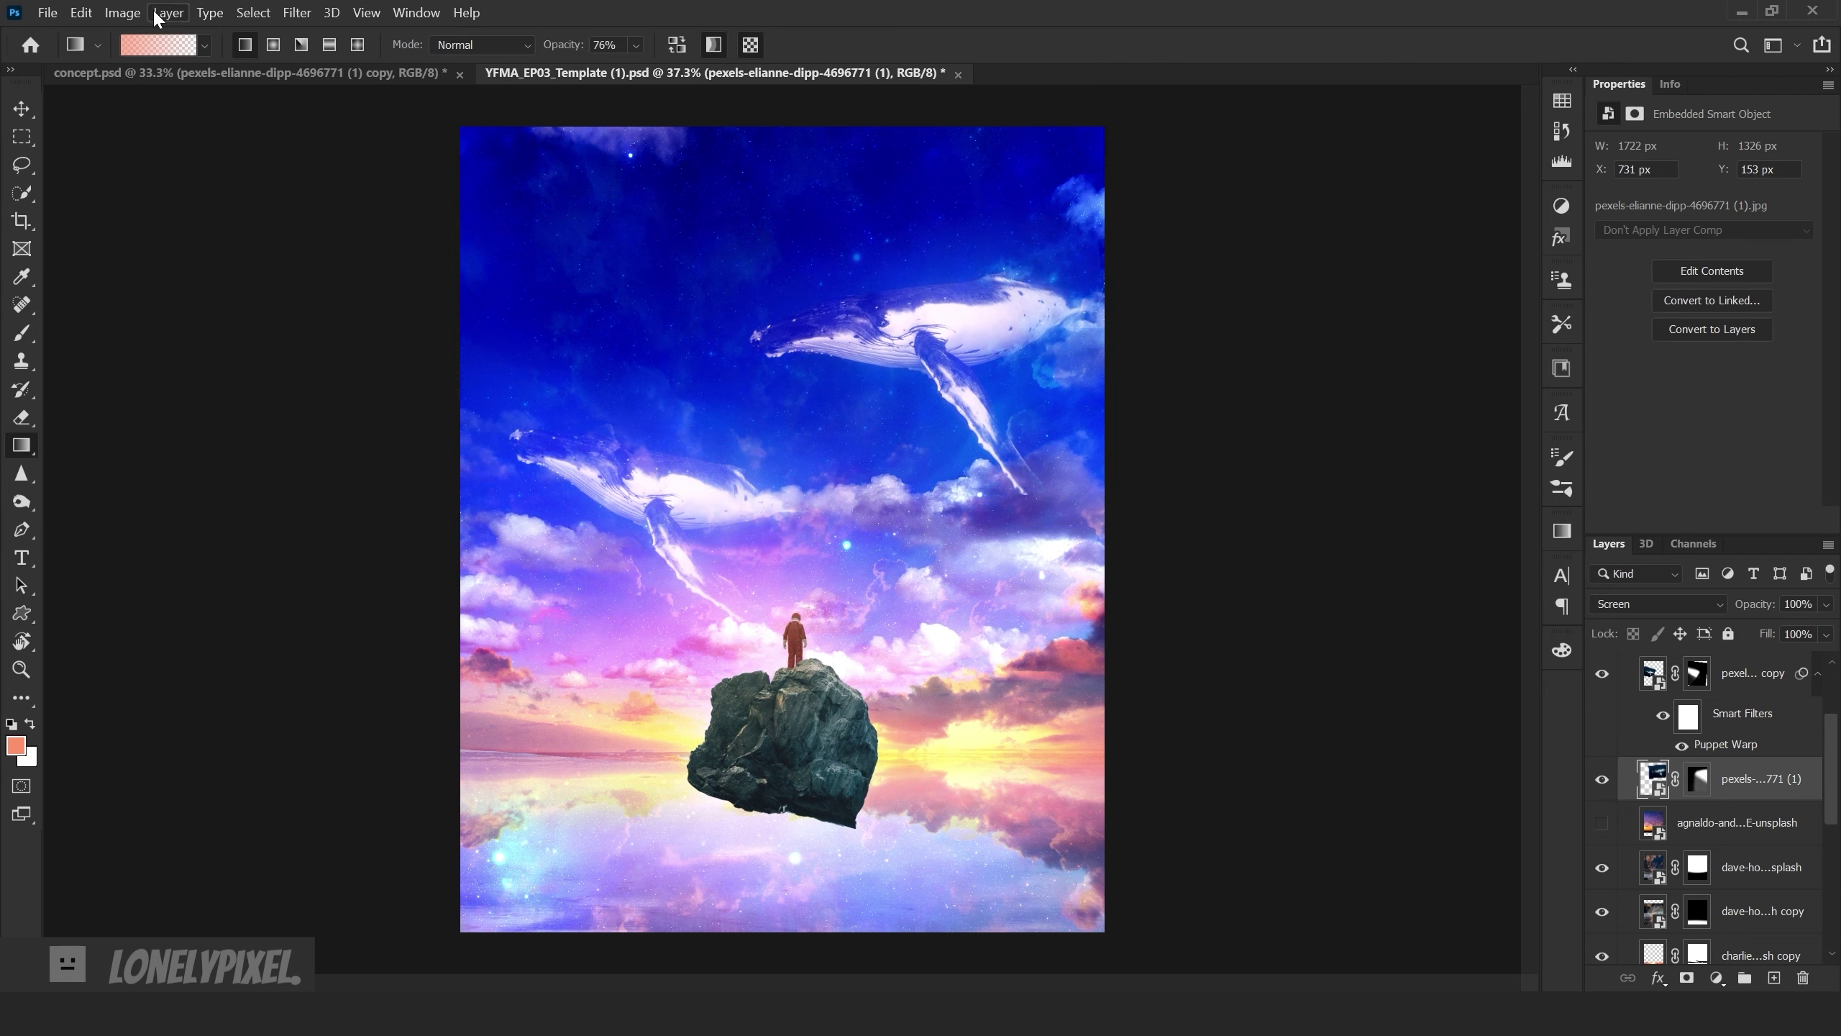
# - Puppet Warp the second whale, pinning tail and fin and tilting its head upward
pyautogui.hotkey('alt', 'e')
pyautogui.press('w')
pyautogui.click(1043, 300)
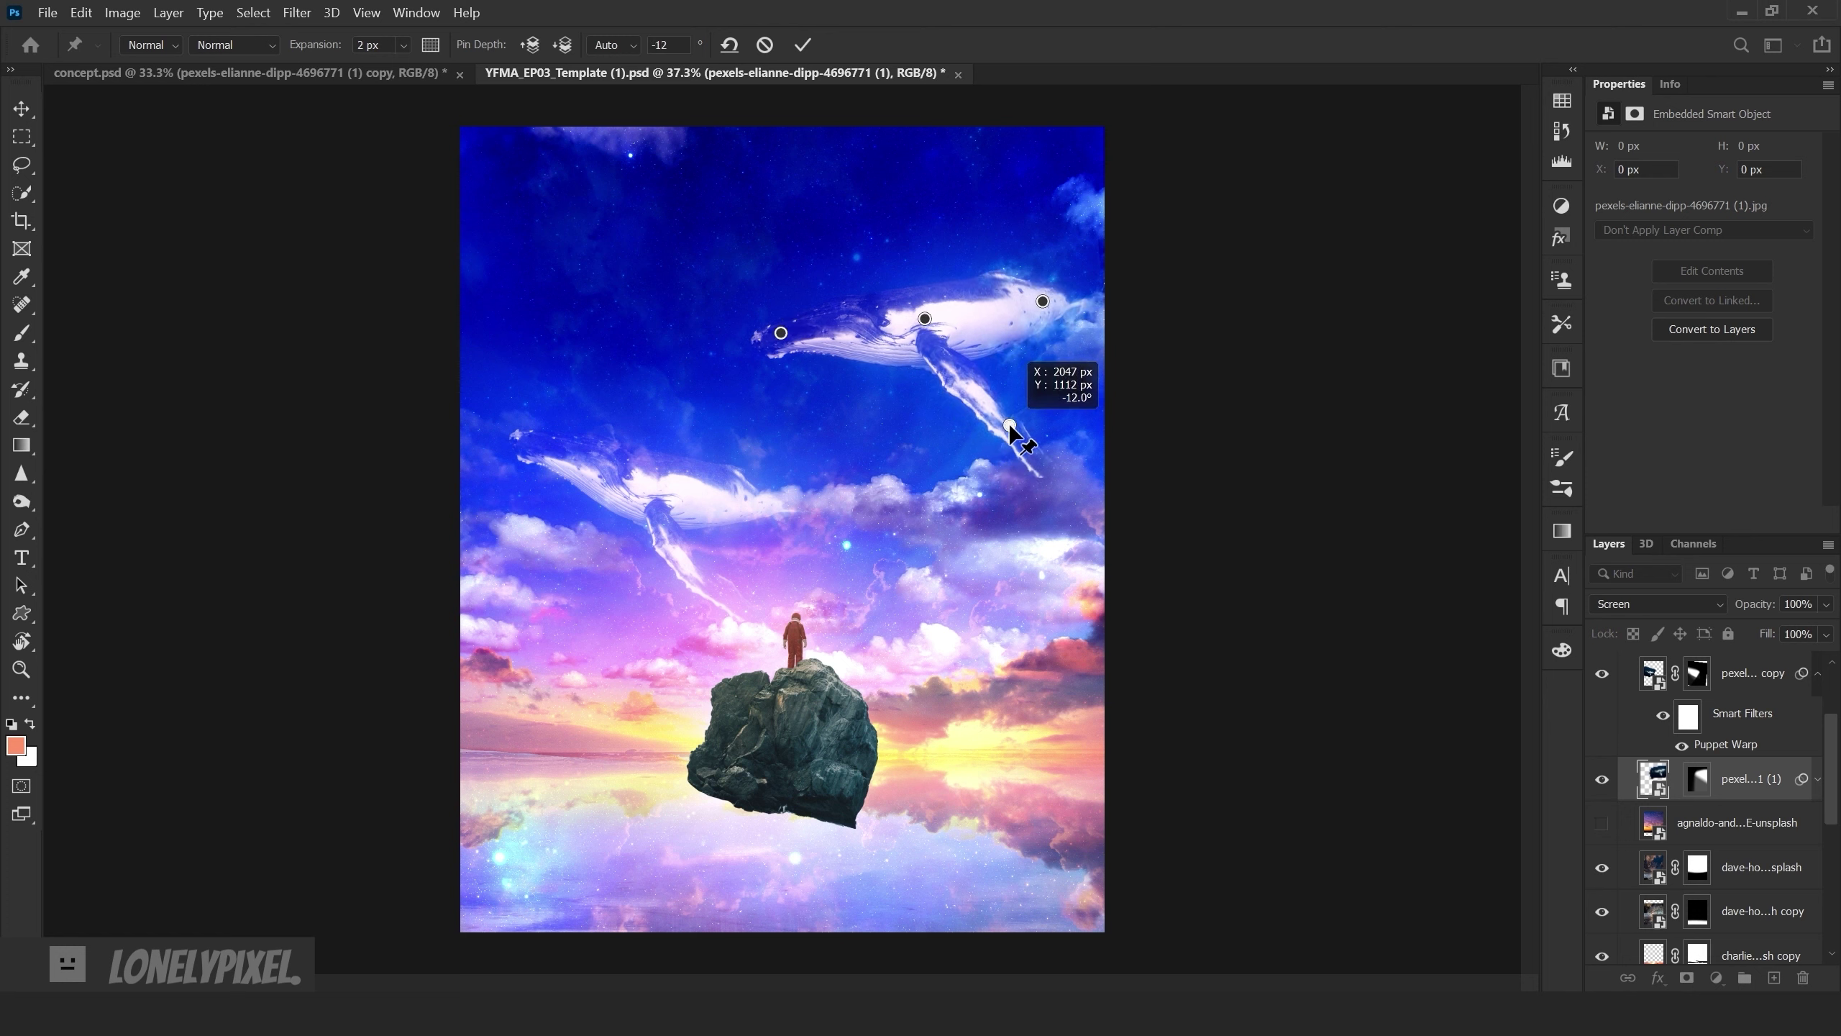
pyautogui.keyDown('alt'); pyautogui.click(999, 444); pyautogui.keyUp('alt')
pyautogui.moveTo(781, 333); pyautogui.dragTo(778, 322)
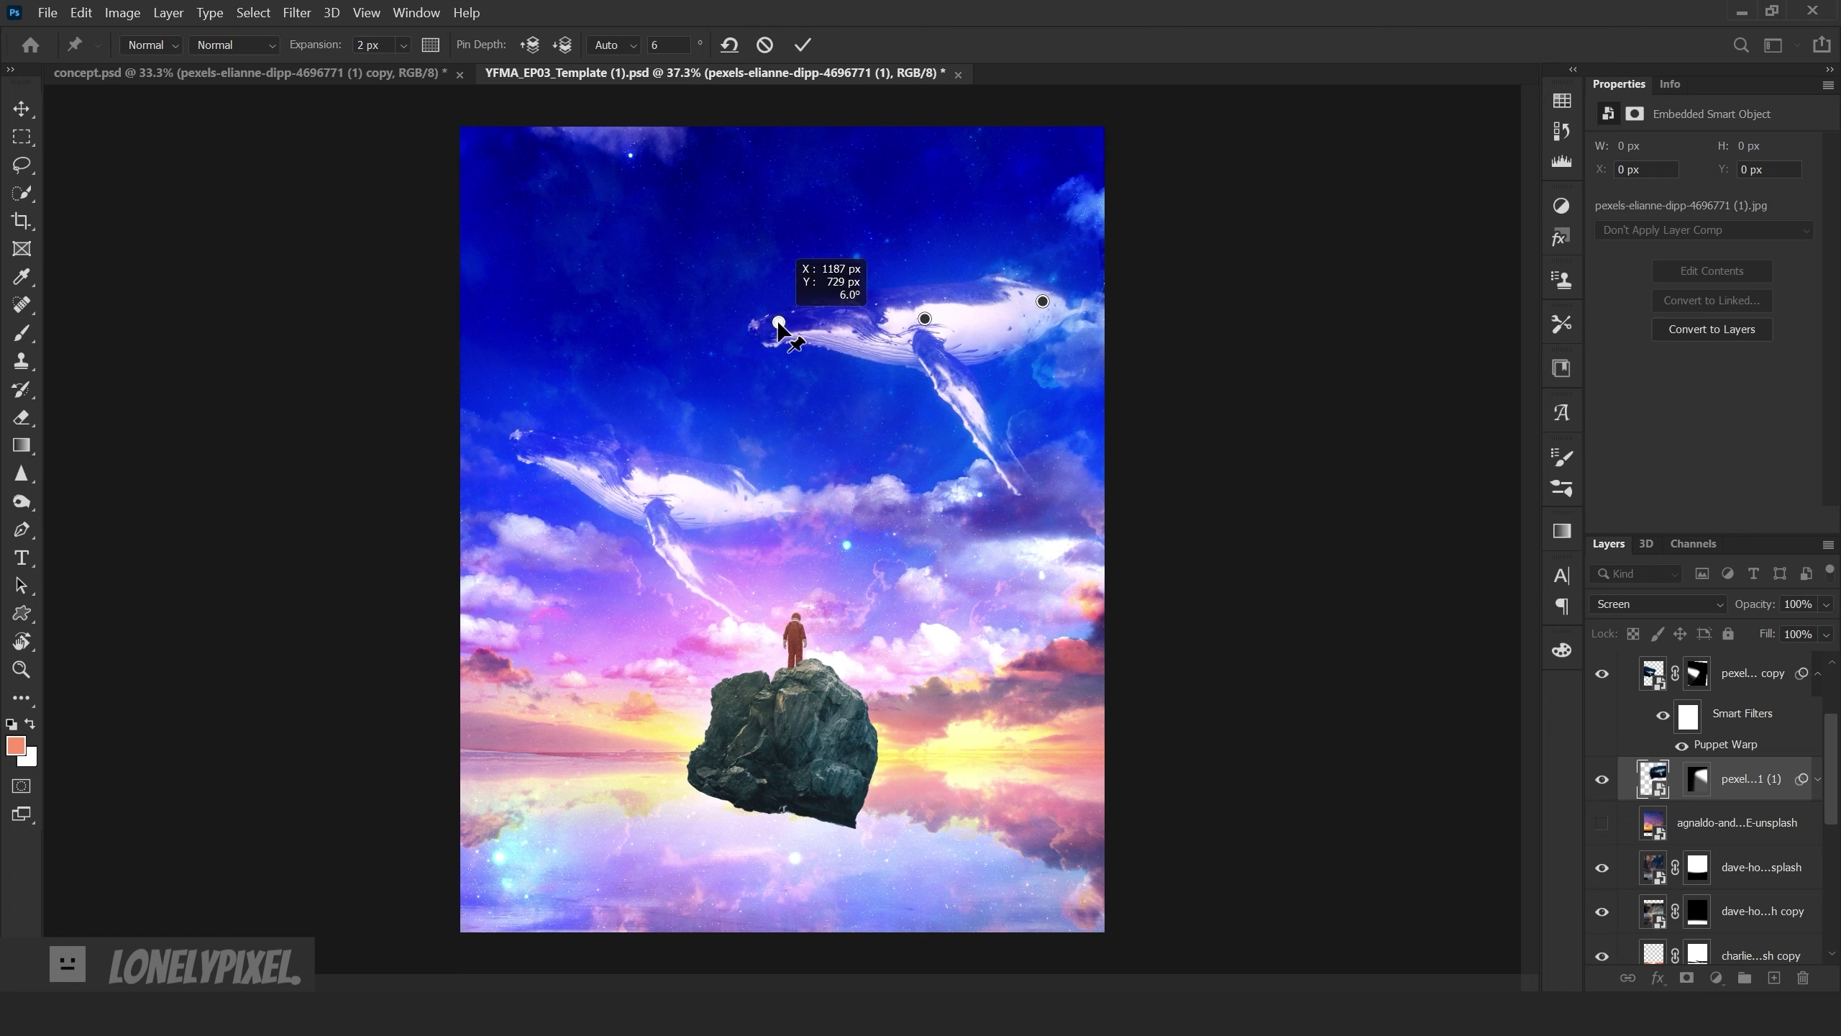
pyautogui.click(1033, 445)
pyautogui.moveTo(1042, 300); pyautogui.dragTo(1045, 312)
pyautogui.moveTo(925, 318); pyautogui.dragTo(910, 335)
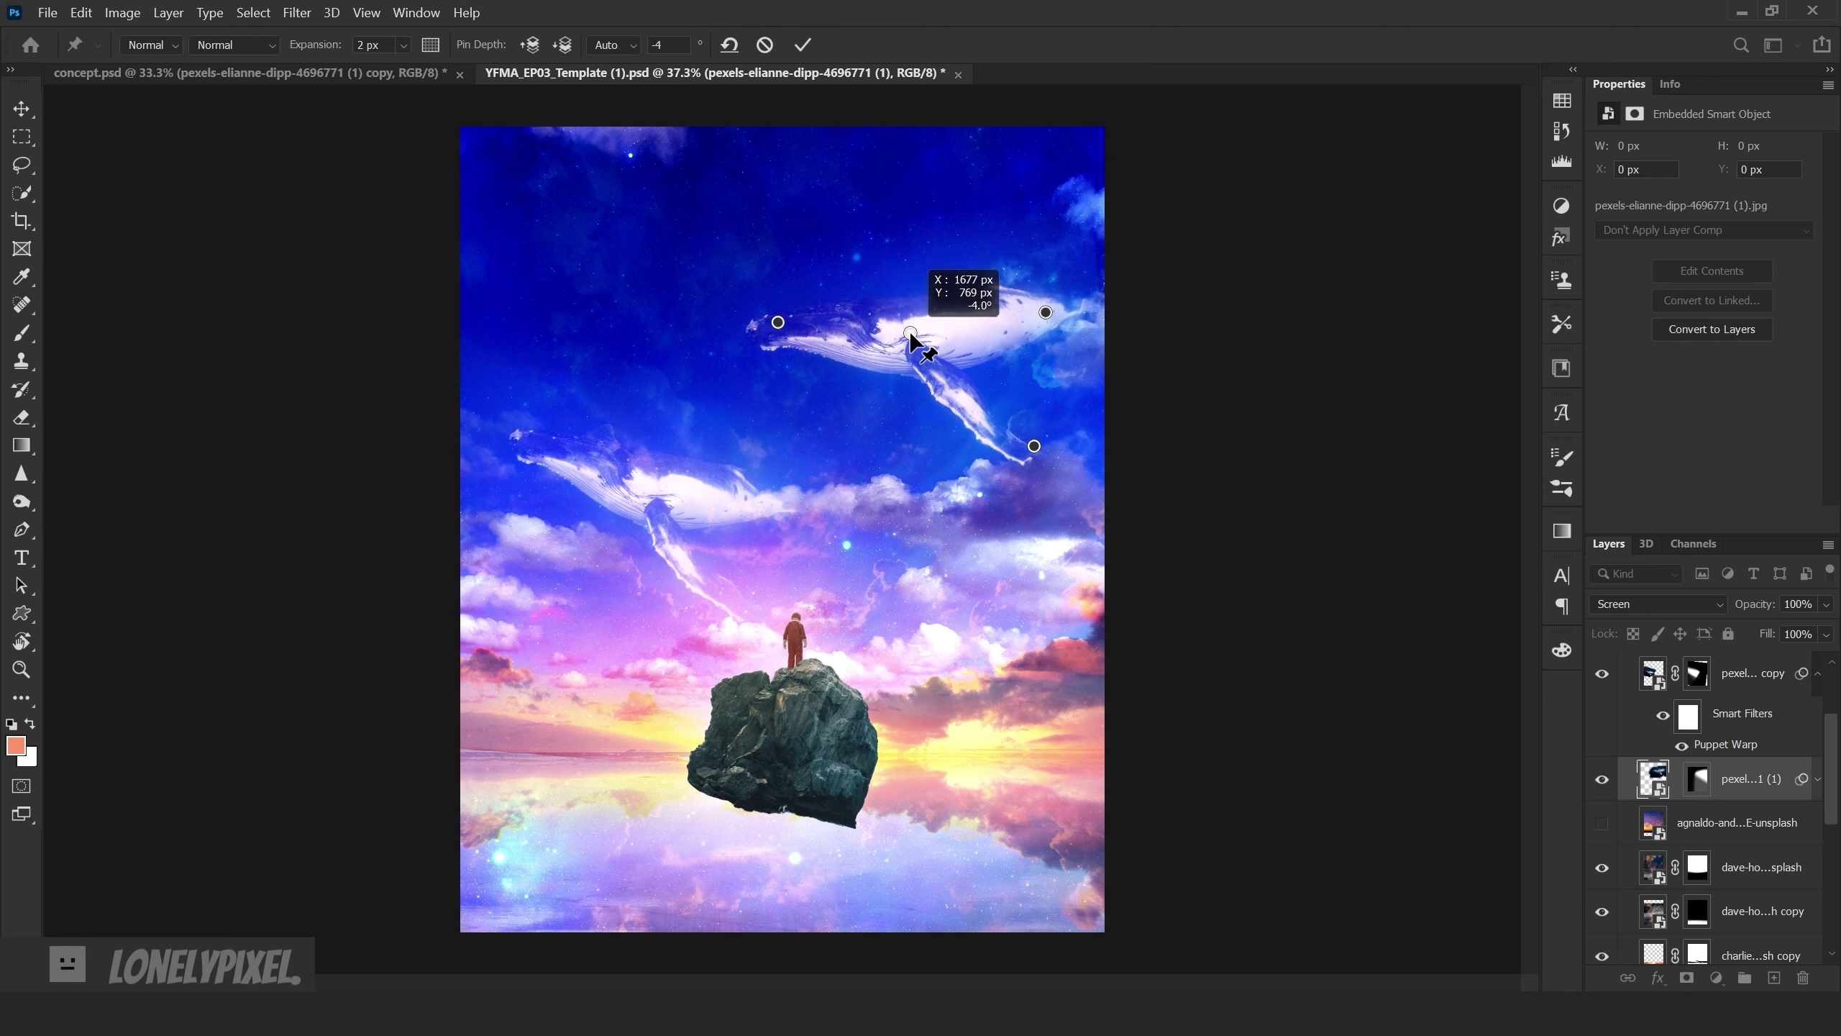
pyautogui.moveTo(1034, 445); pyautogui.dragTo(1007, 433)
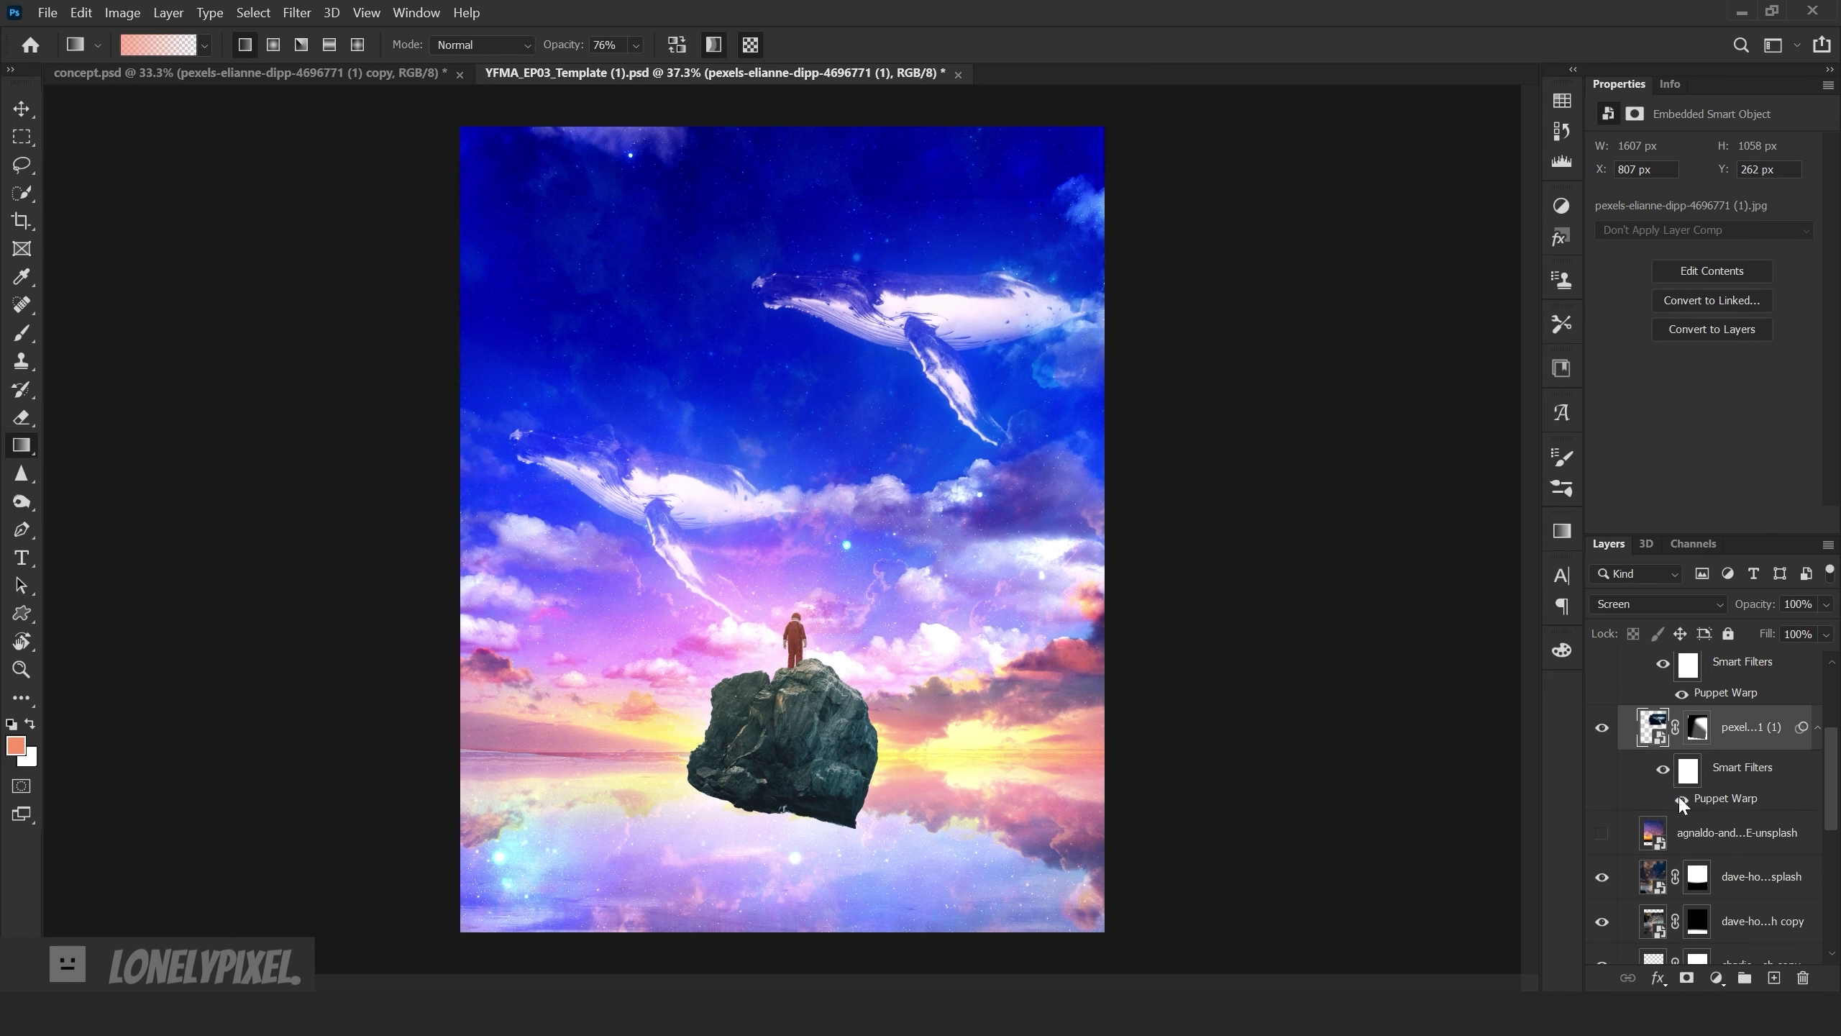
pyautogui.moveTo(1754, 604); pyautogui.dragTo(1732, 611)
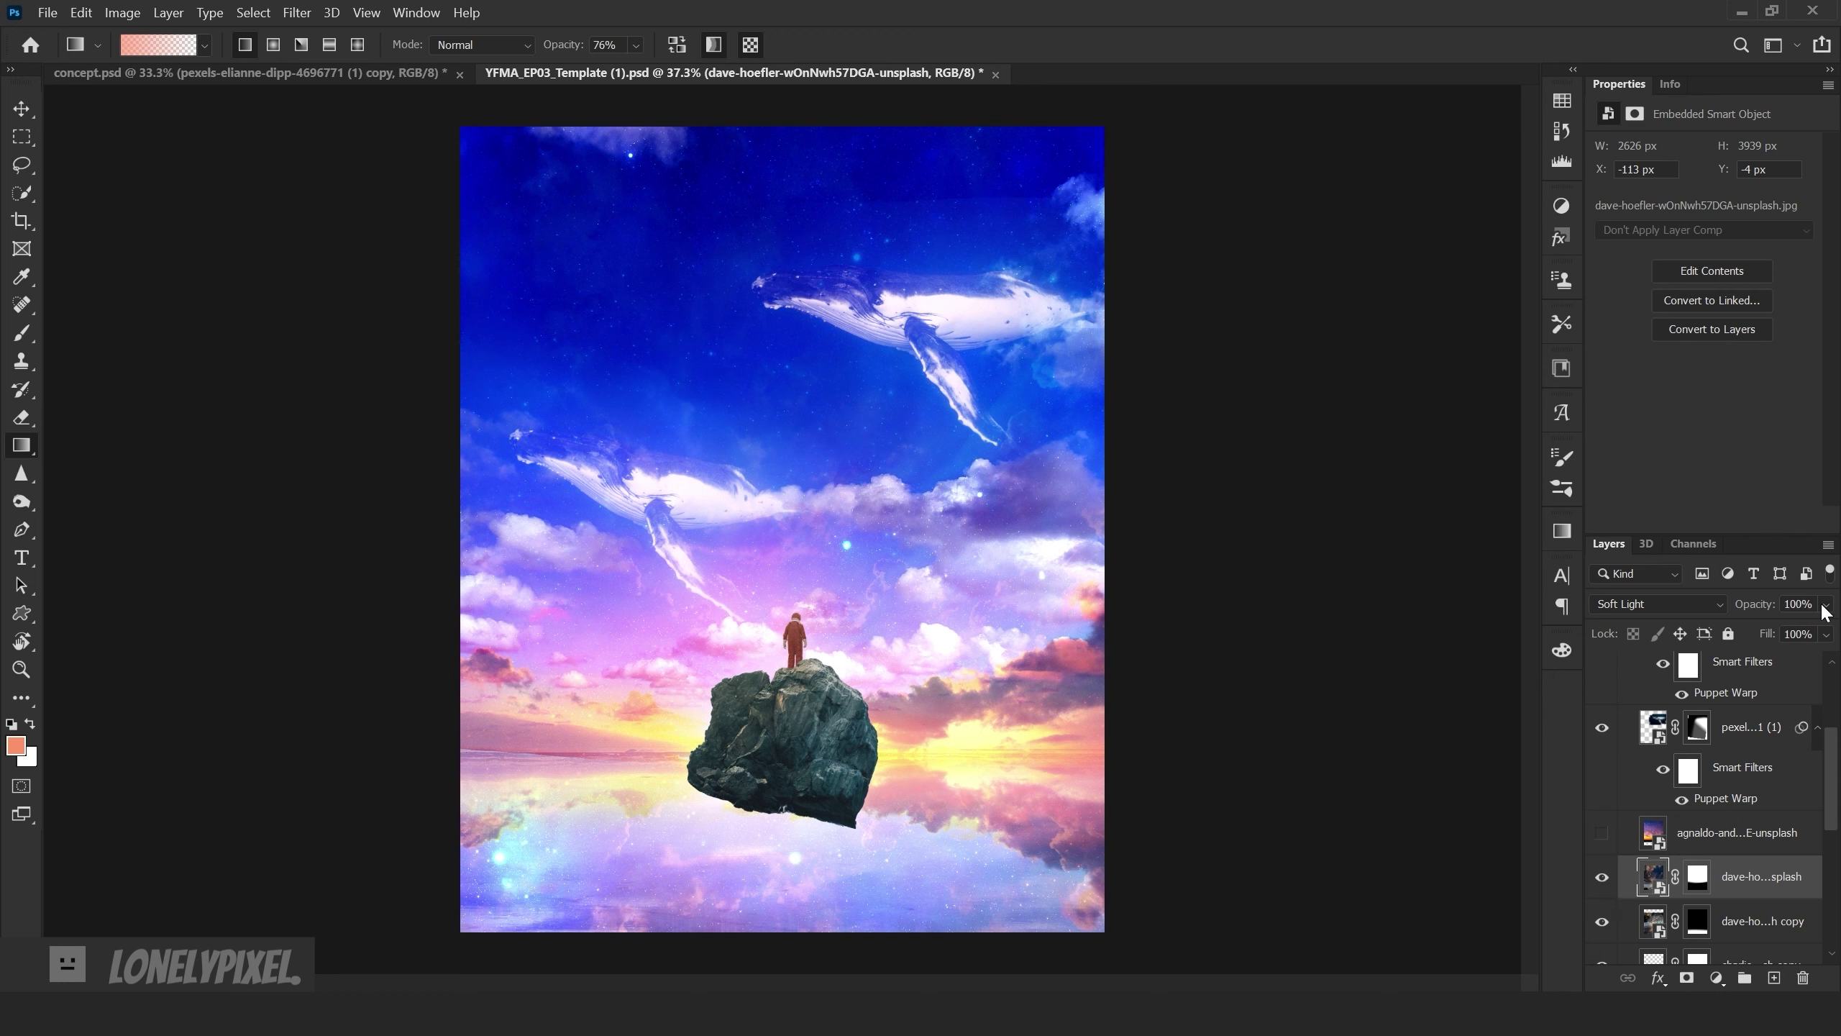
# - Fade the soft-light overlay across the scene with a gradient on its mask
pyautogui.click(1603, 876)
pyautogui.click(1697, 878)
pyautogui.moveTo(859, 550); pyautogui.dragTo(860, 551)
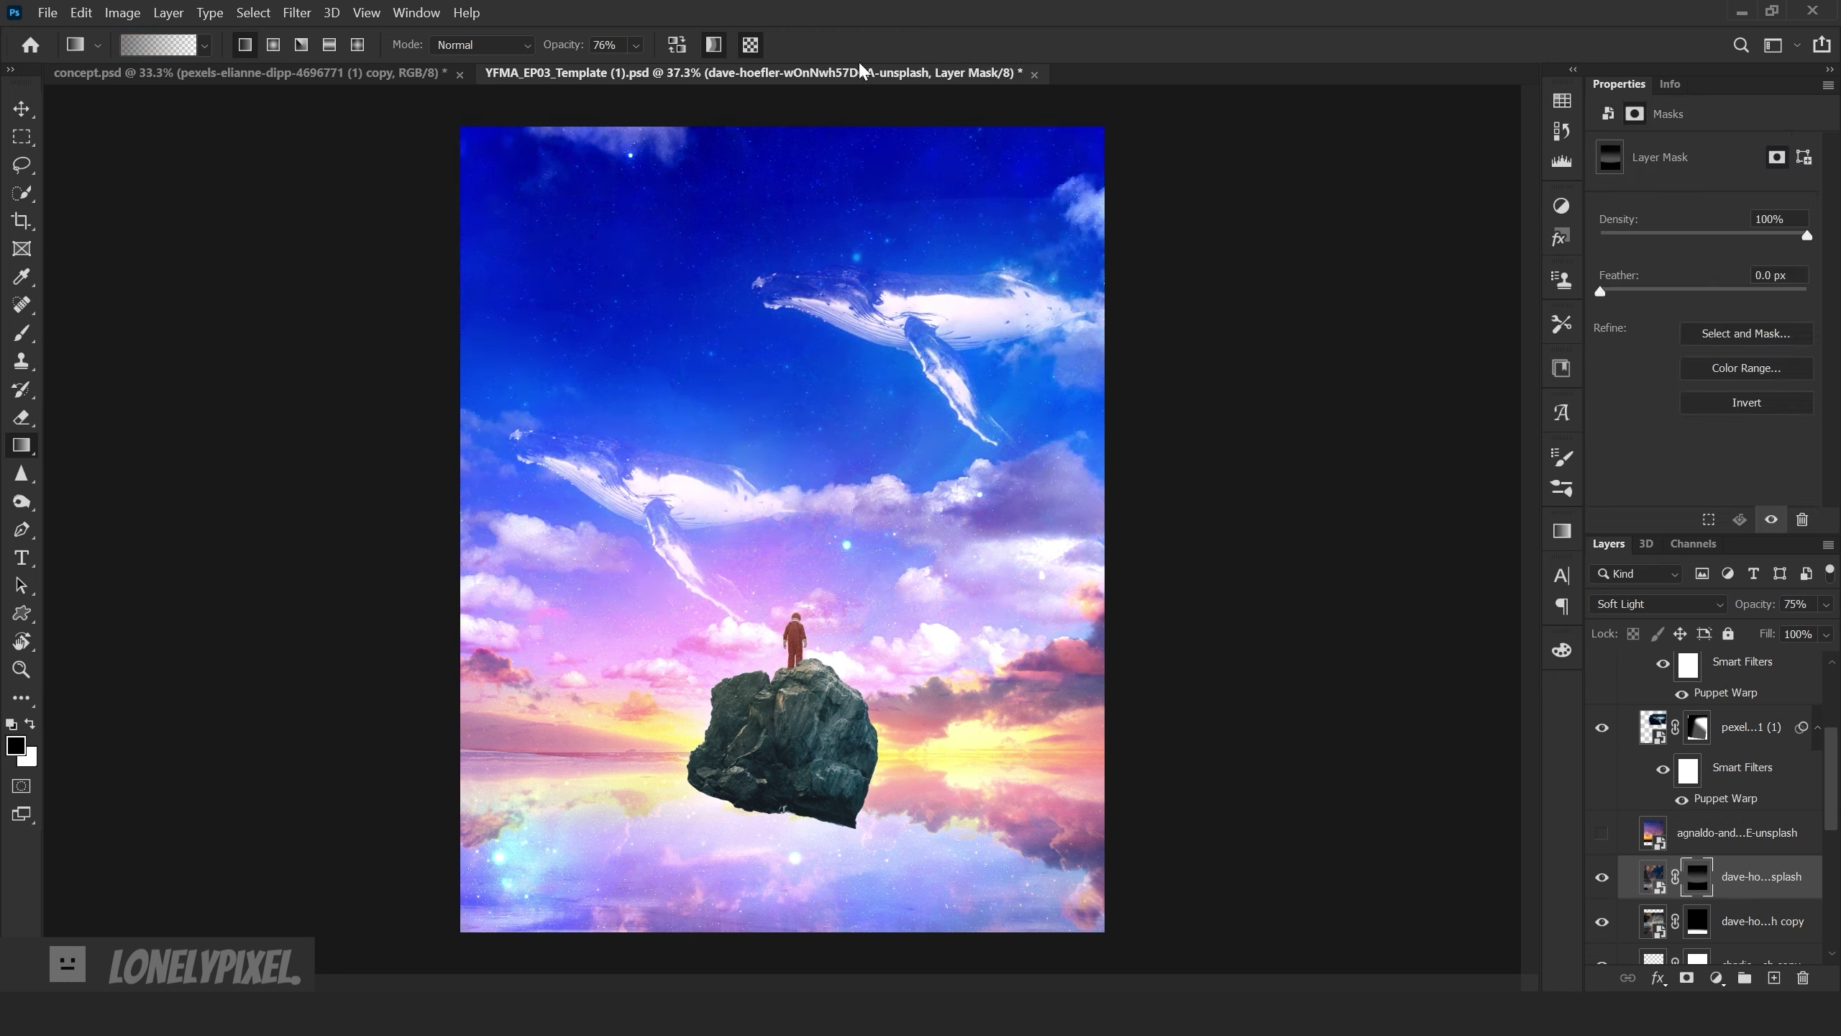
# - Reopen the upper whale's Puppet Warp and adjust its fin, back and head pins
pyautogui.keyDown('ctrl'); pyautogui.click(839, 412); pyautogui.keyUp('ctrl')
pyautogui.hotkey('ctrl', 't')
pyautogui.press('Return')
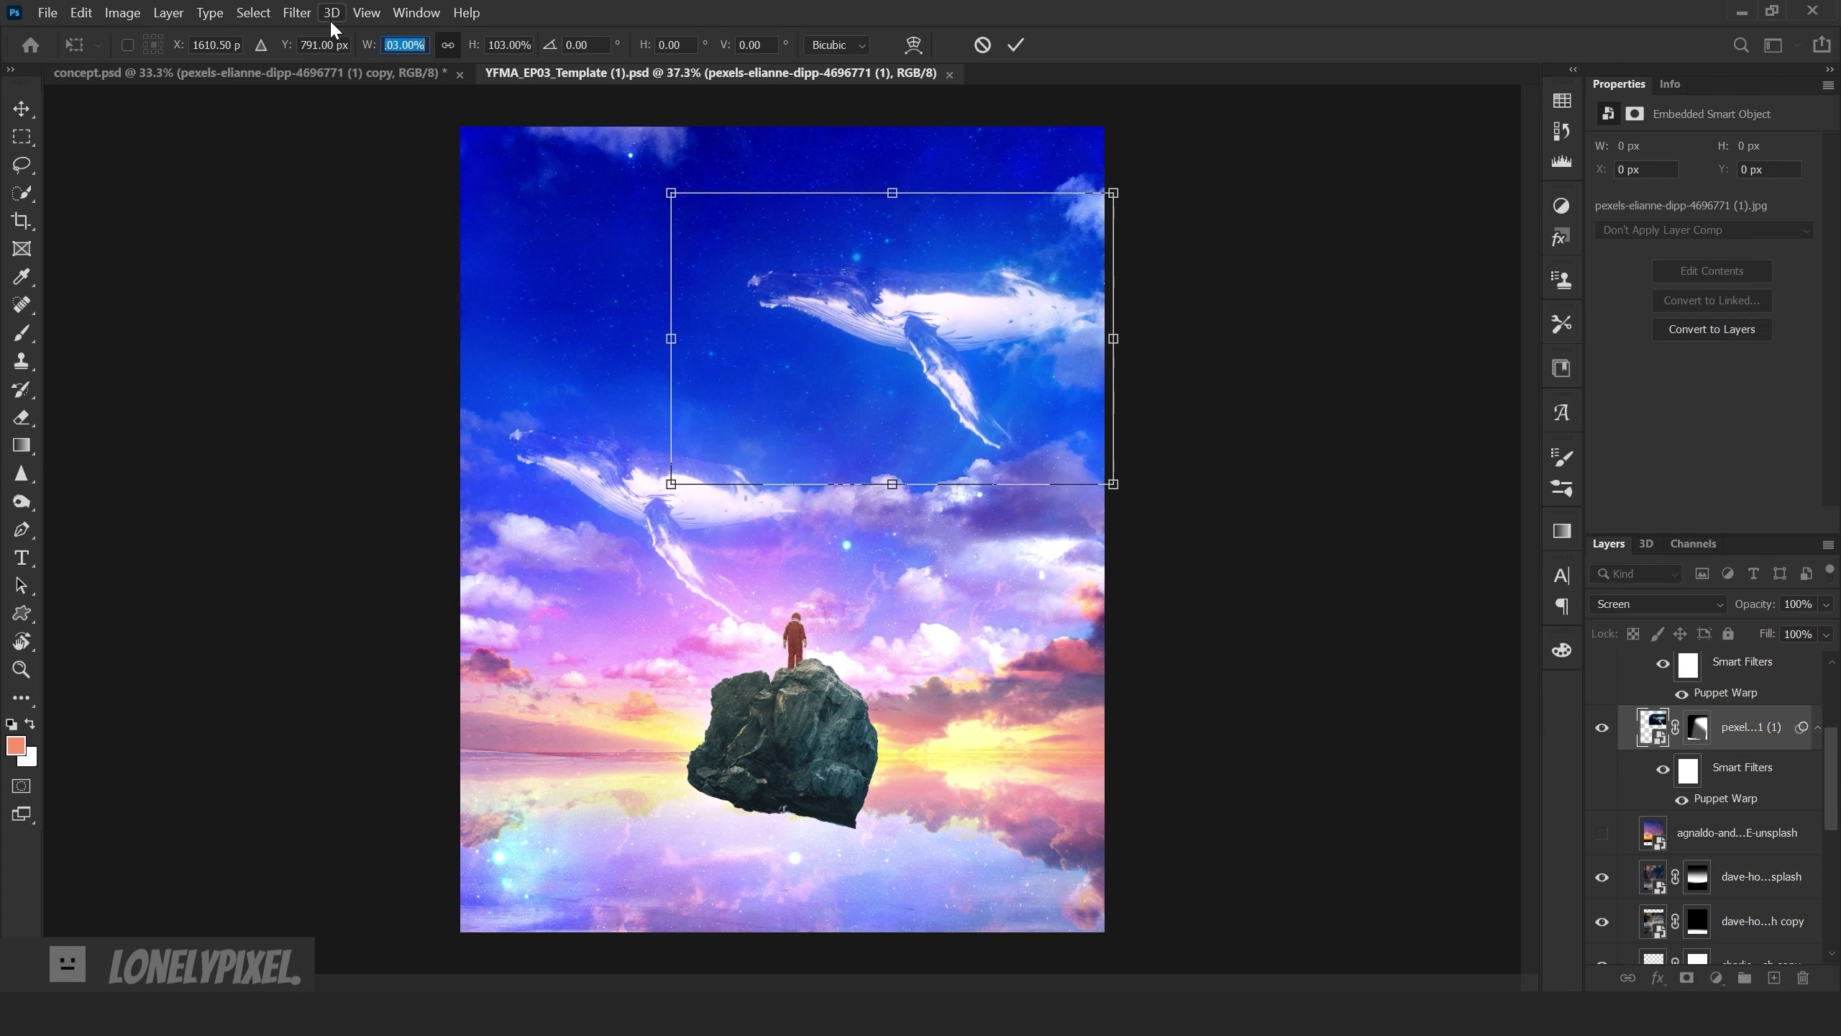
pyautogui.press('Return')
pyautogui.press('g')
pyautogui.doubleClick(1716, 800)
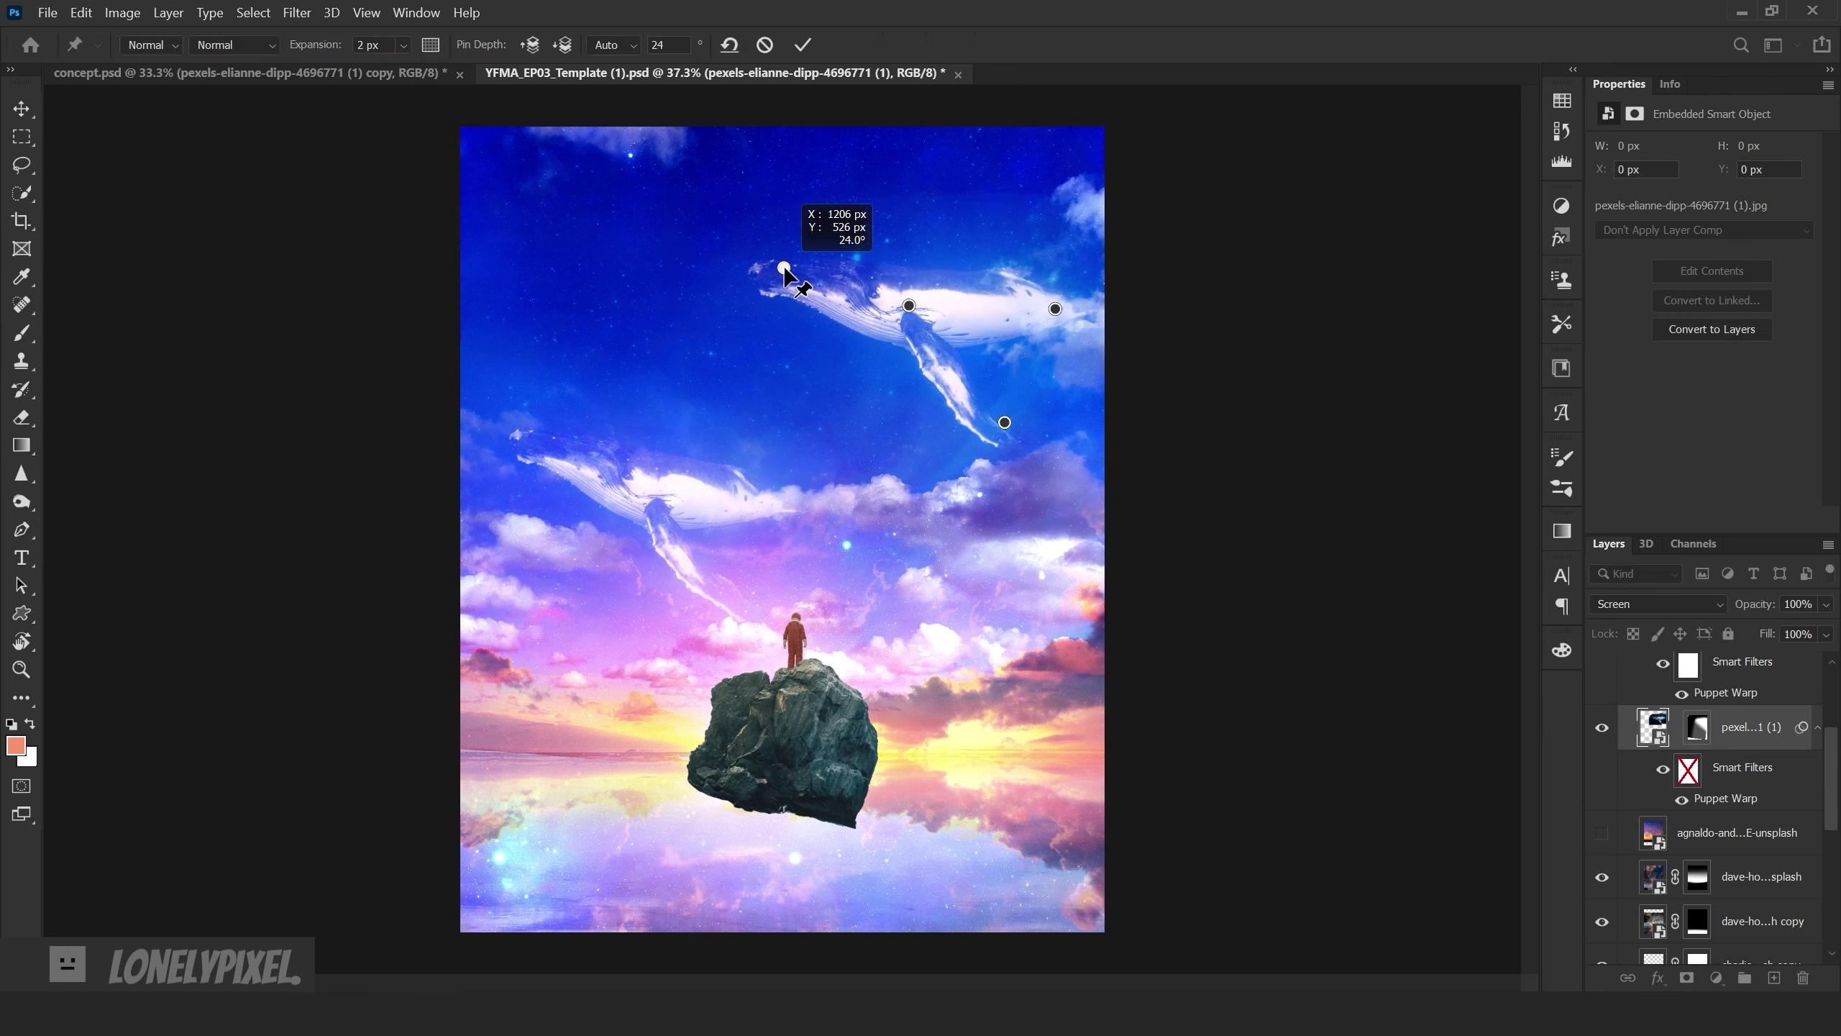
pyautogui.click(1007, 395)
pyautogui.moveTo(1007, 397); pyautogui.dragTo(999, 407)
pyautogui.click(995, 295)
pyautogui.moveTo(1054, 308); pyautogui.dragTo(1051, 312)
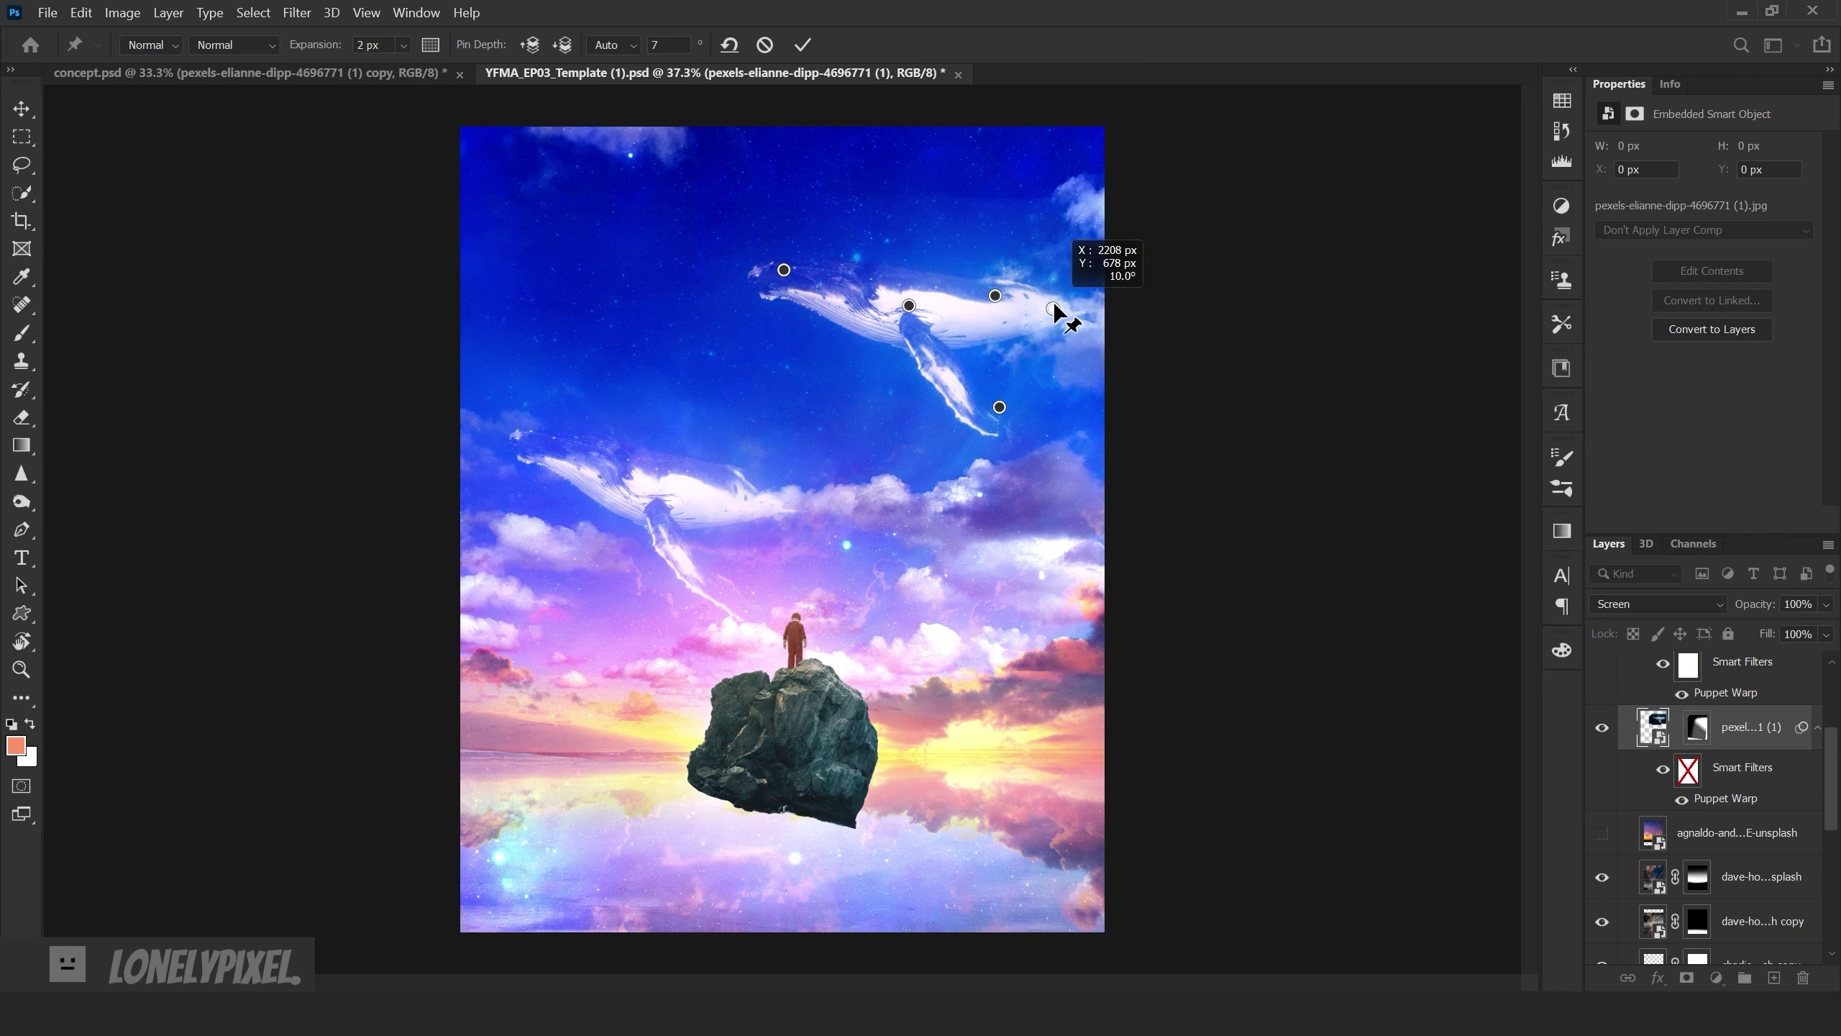
pyautogui.moveTo(784, 269); pyautogui.dragTo(781, 253)
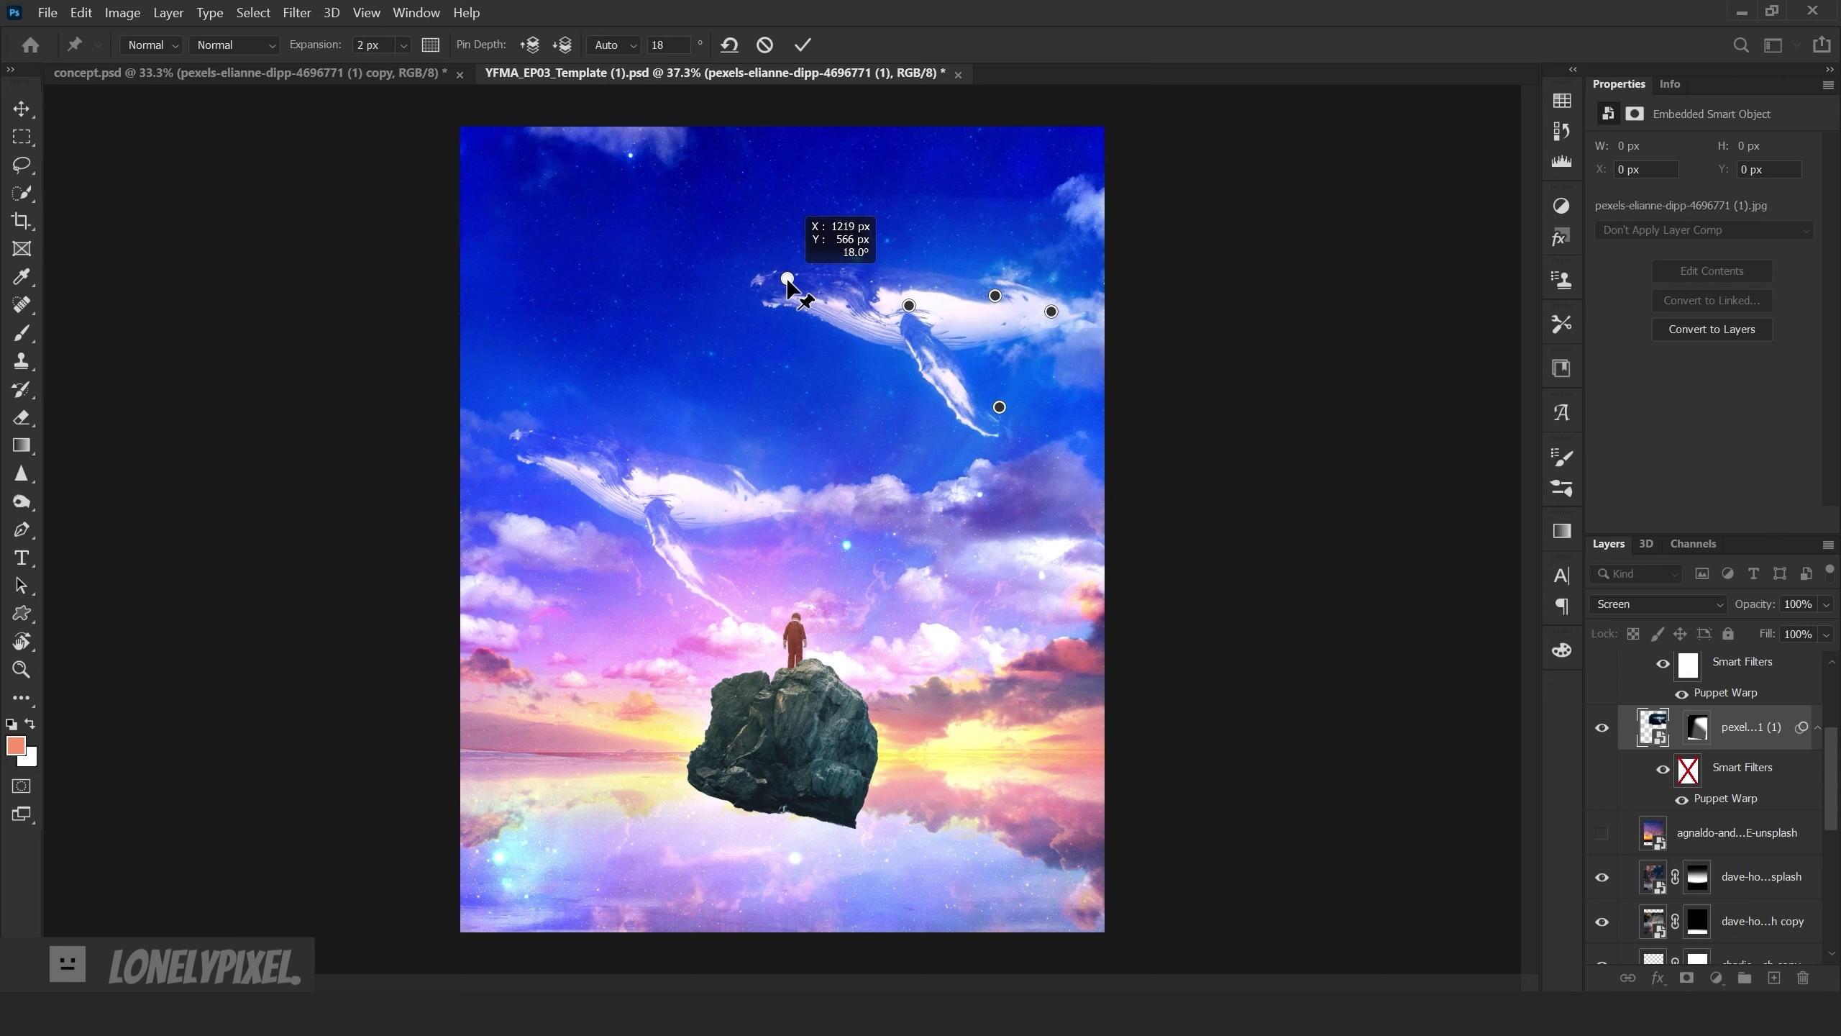
pyautogui.press('Return')
# - Refine the upper whale's shape with another Puppet Warp pin
pyautogui.click(1699, 727)
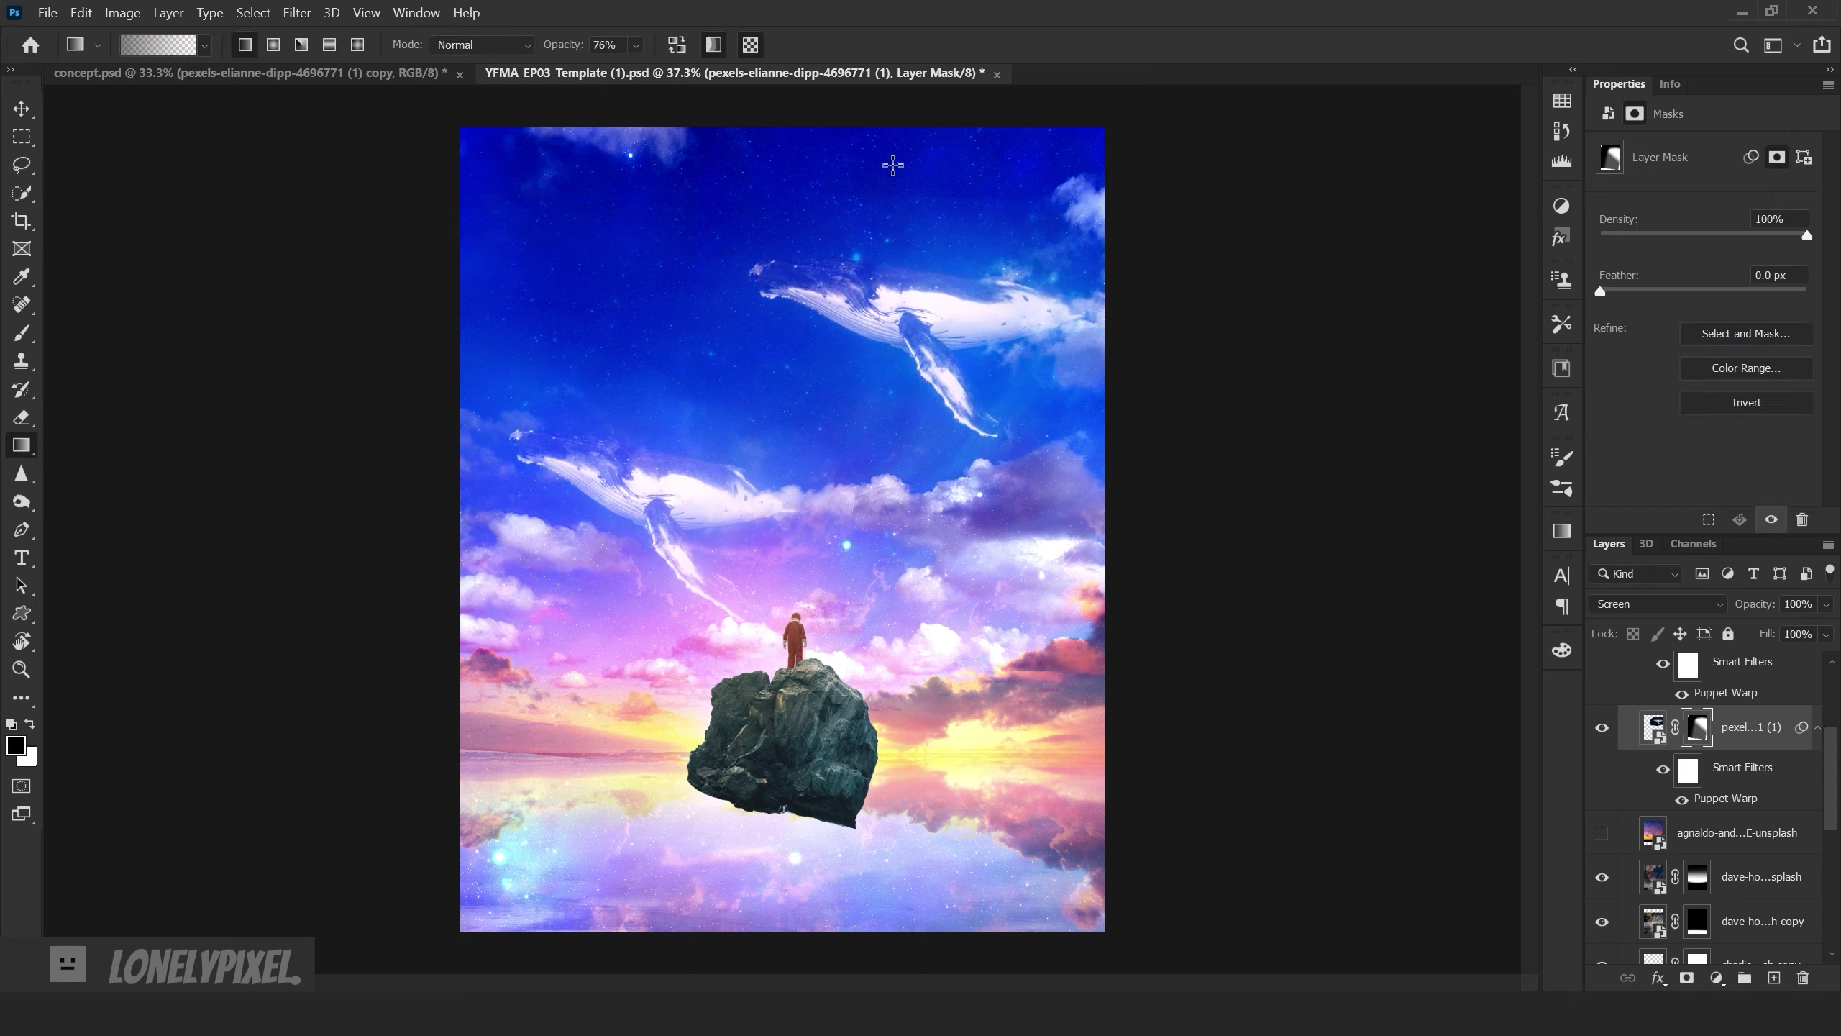
pyautogui.doubleClick(1725, 798)
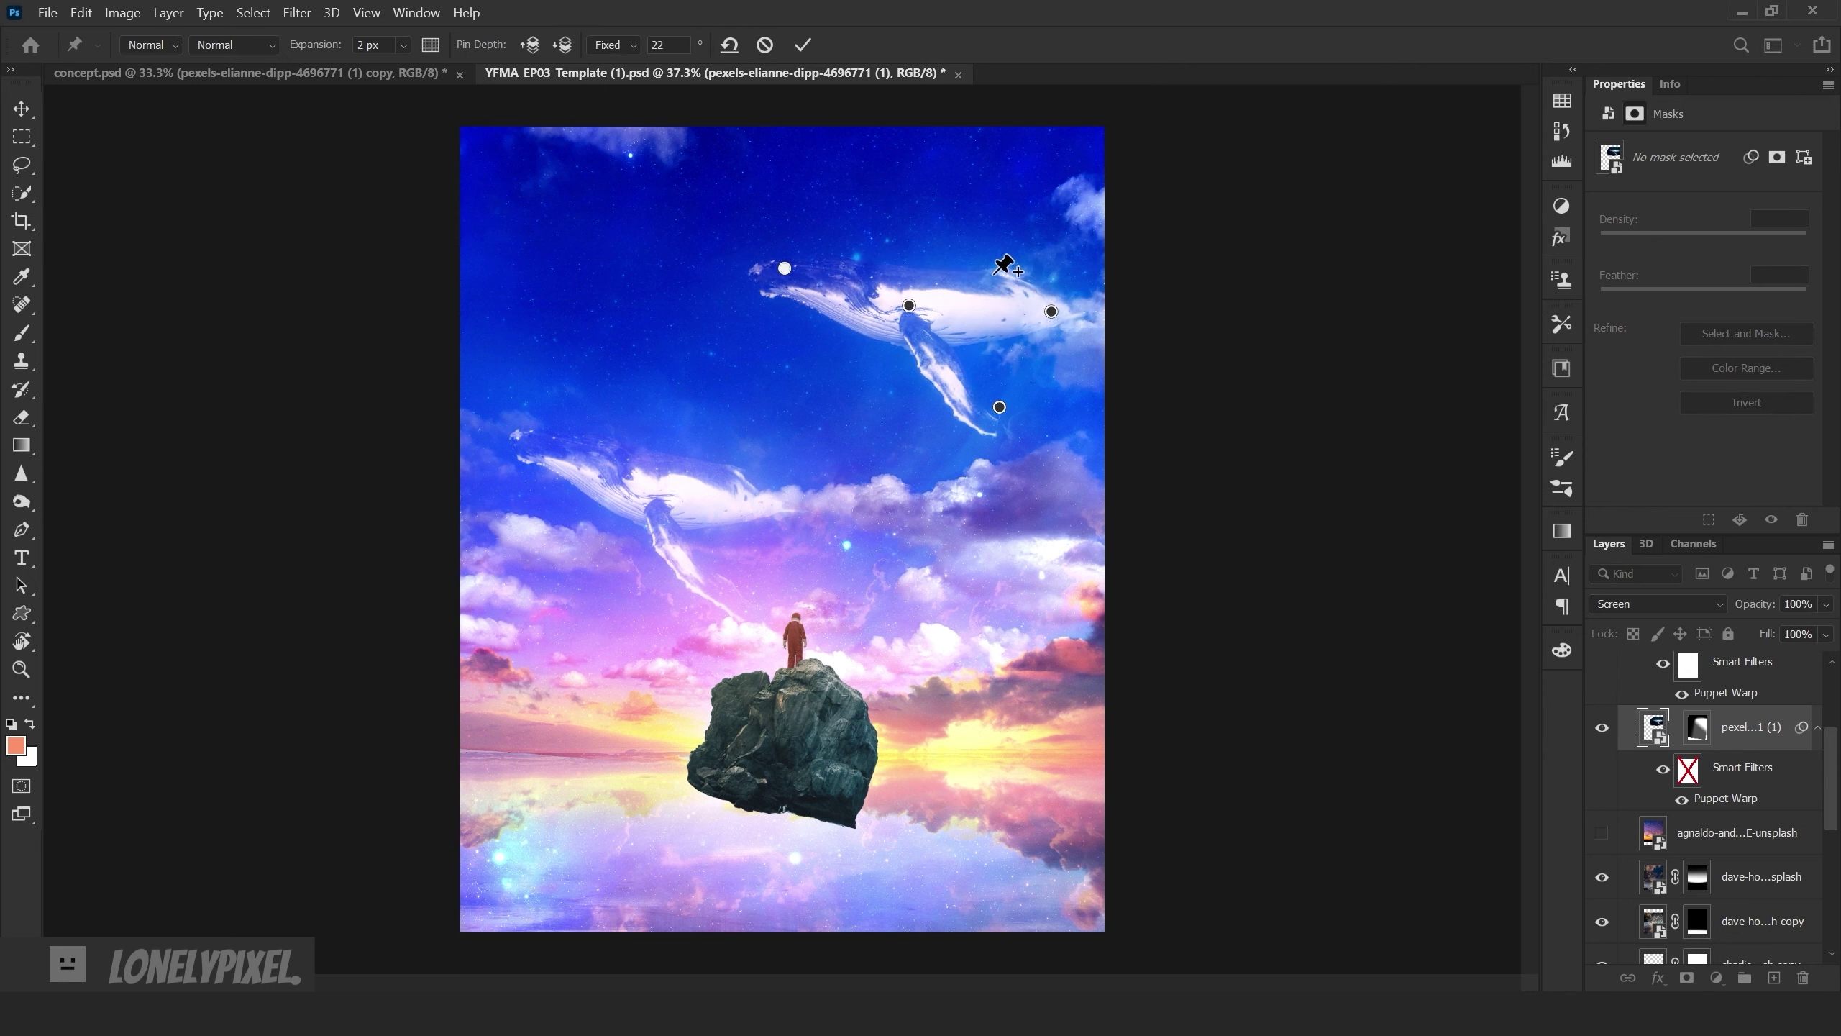
pyautogui.moveTo(996, 274); pyautogui.dragTo(992, 296)
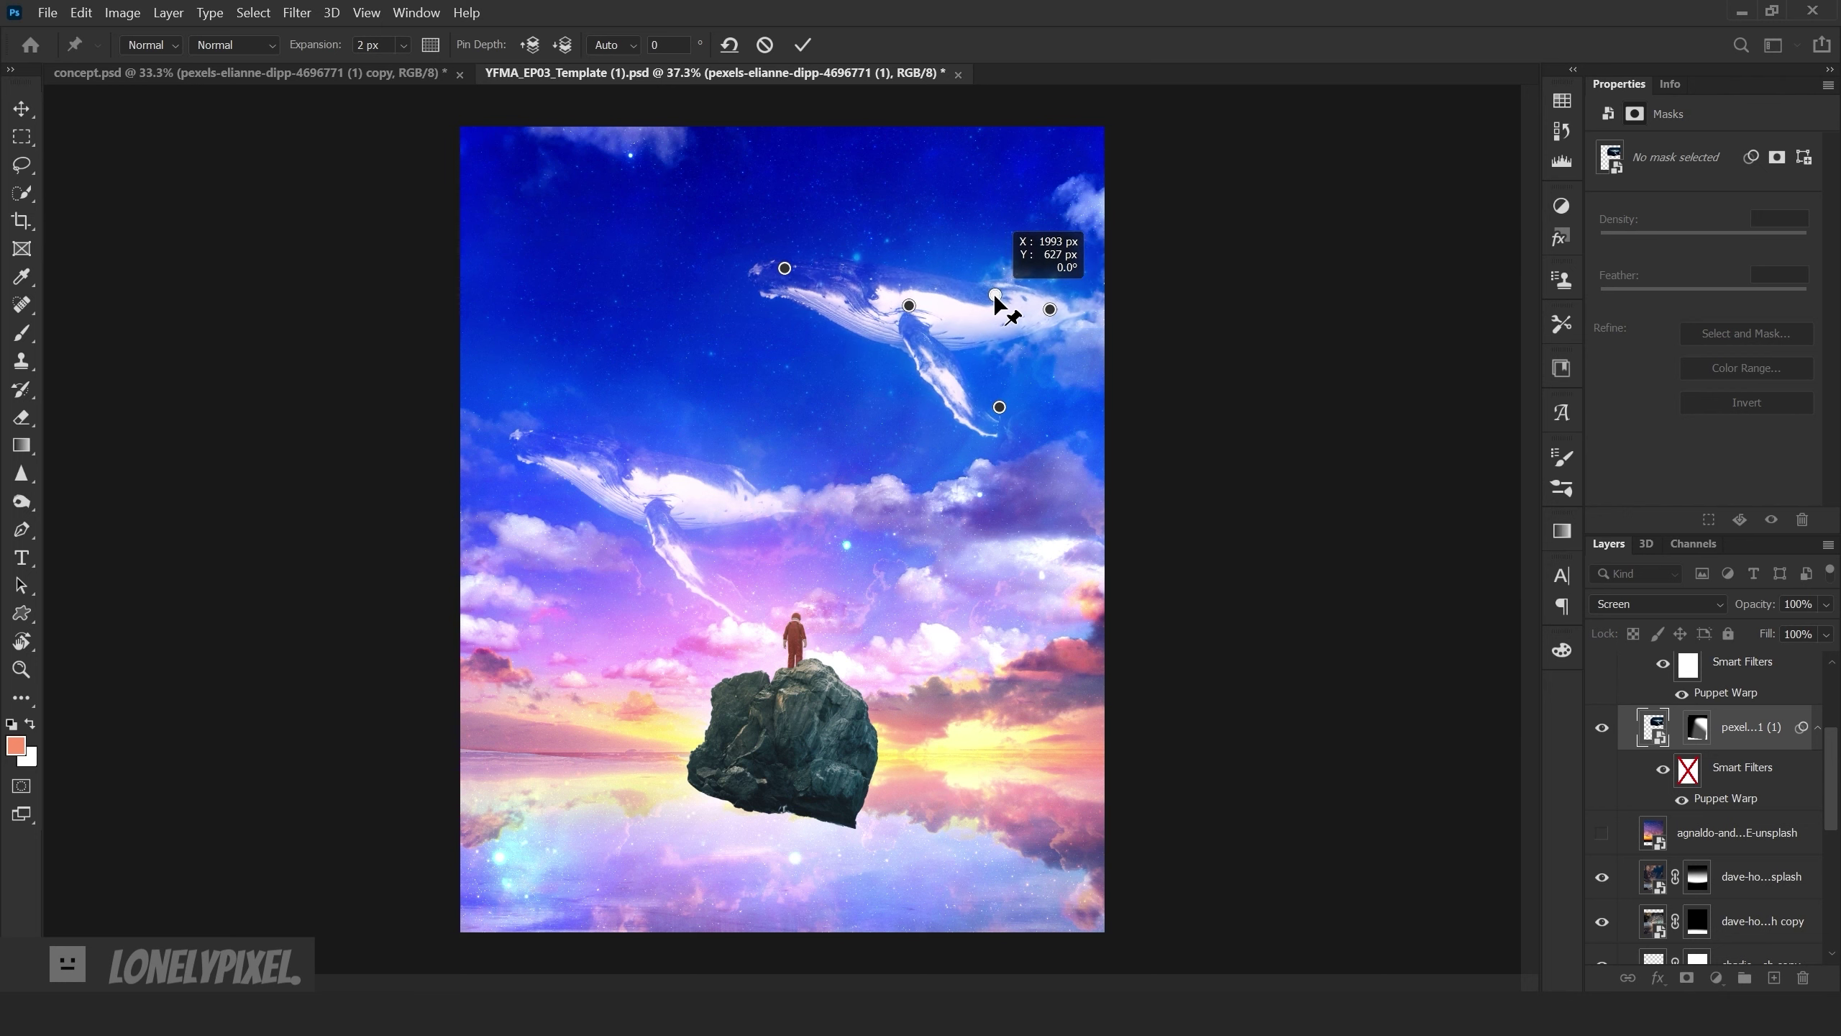
pyautogui.press('Return')
# - Select the soft-light overlay and lower the white gradient's opacity
pyautogui.click(1653, 824)
pyautogui.hotkey('ctrl', 't')
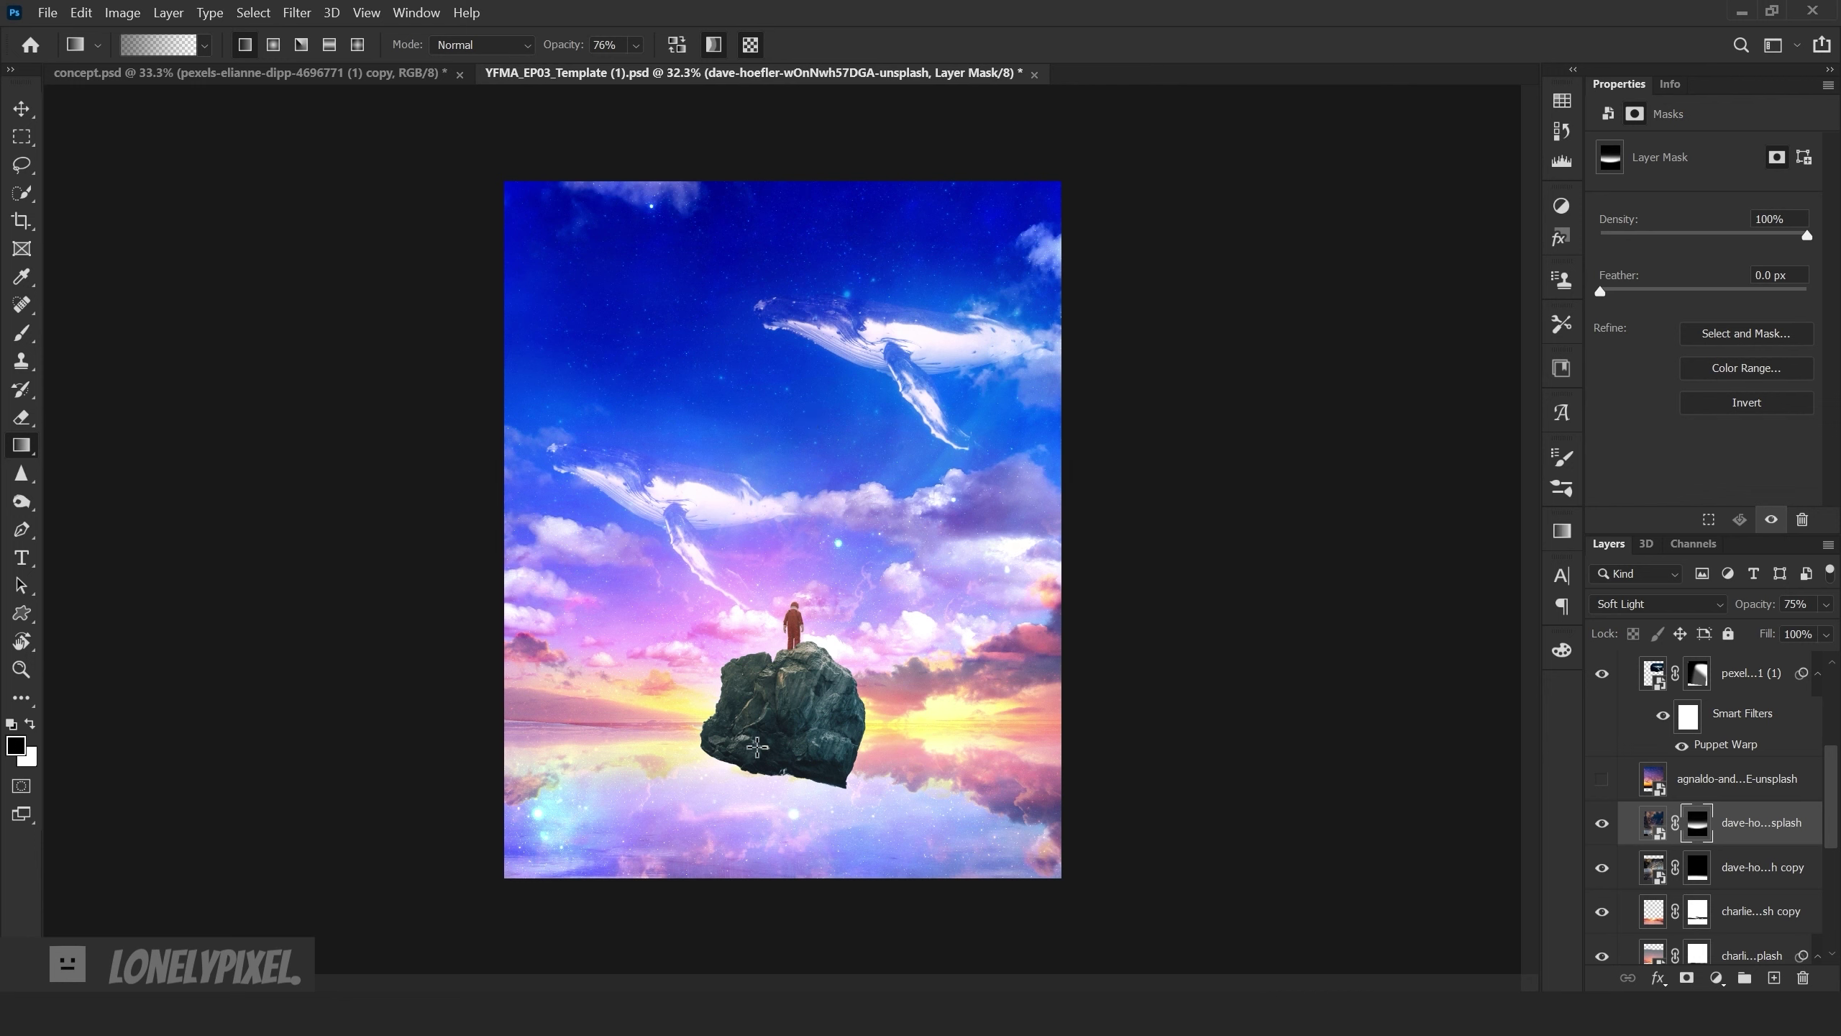
pyautogui.click(31, 724)
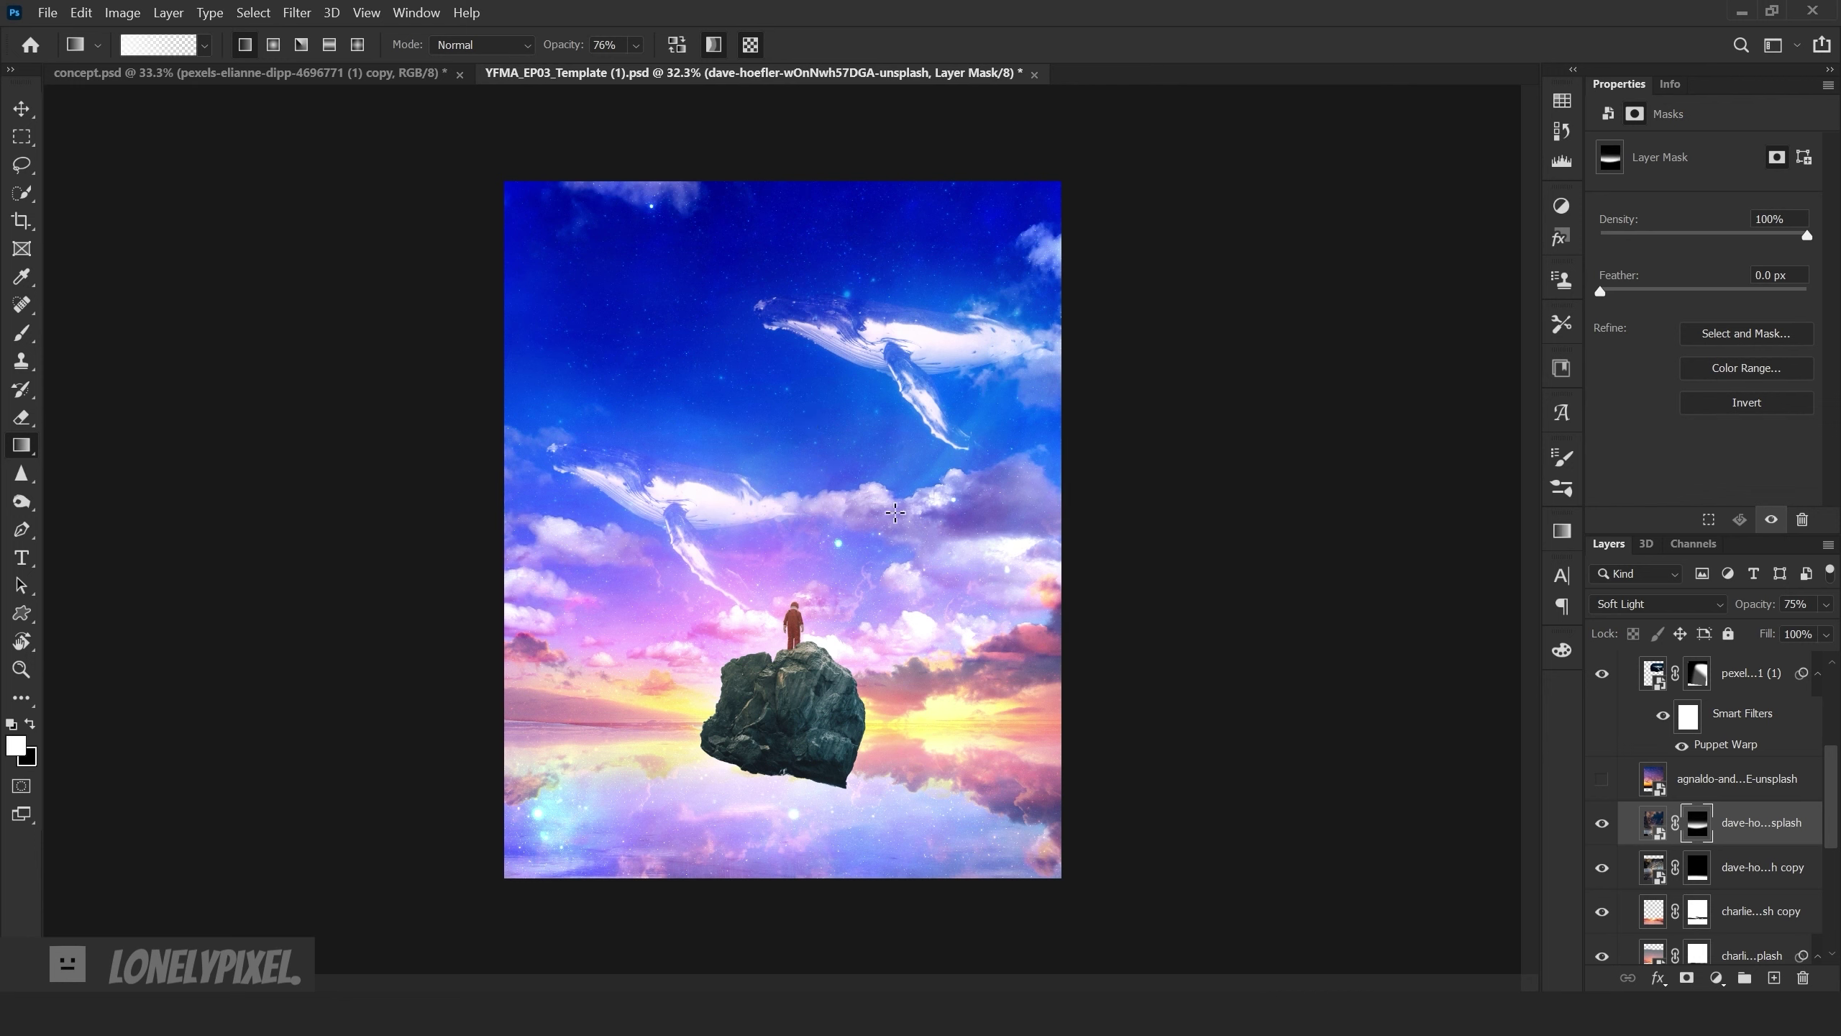
pyautogui.moveTo(573, 45); pyautogui.dragTo(547, 46)
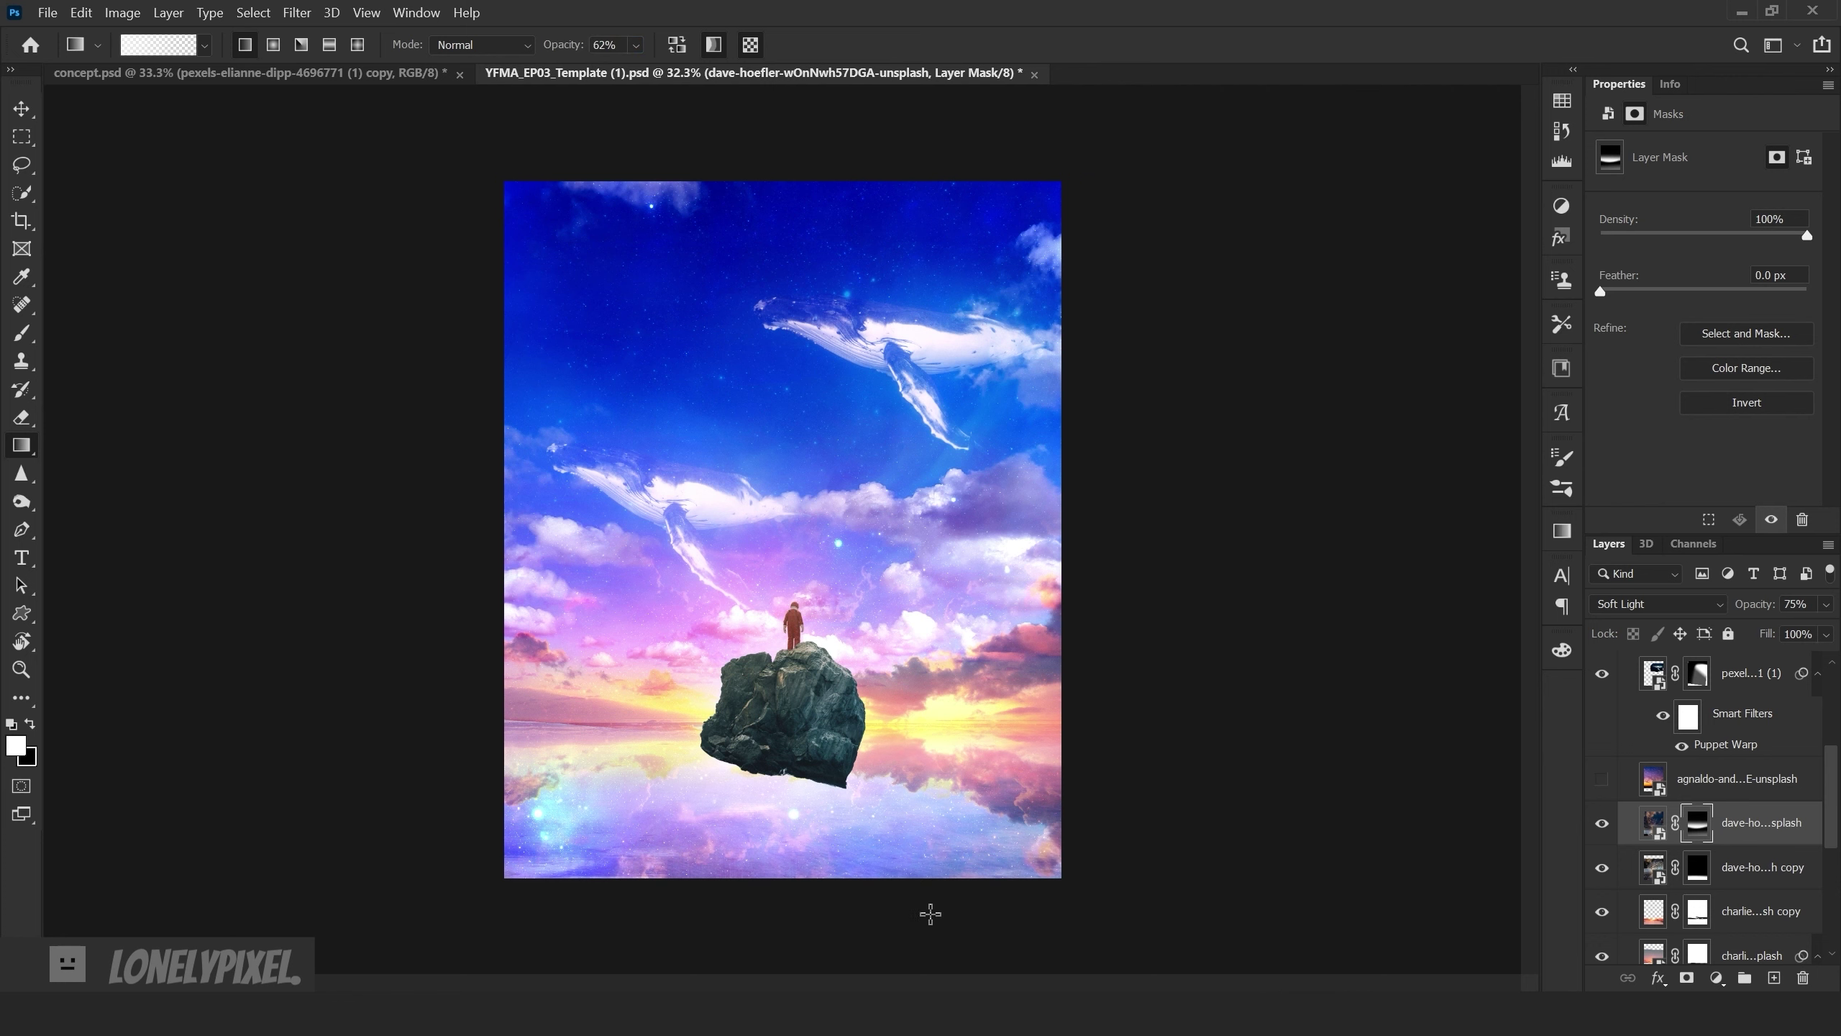
pyautogui.moveTo(571, 45); pyautogui.dragTo(563, 48)
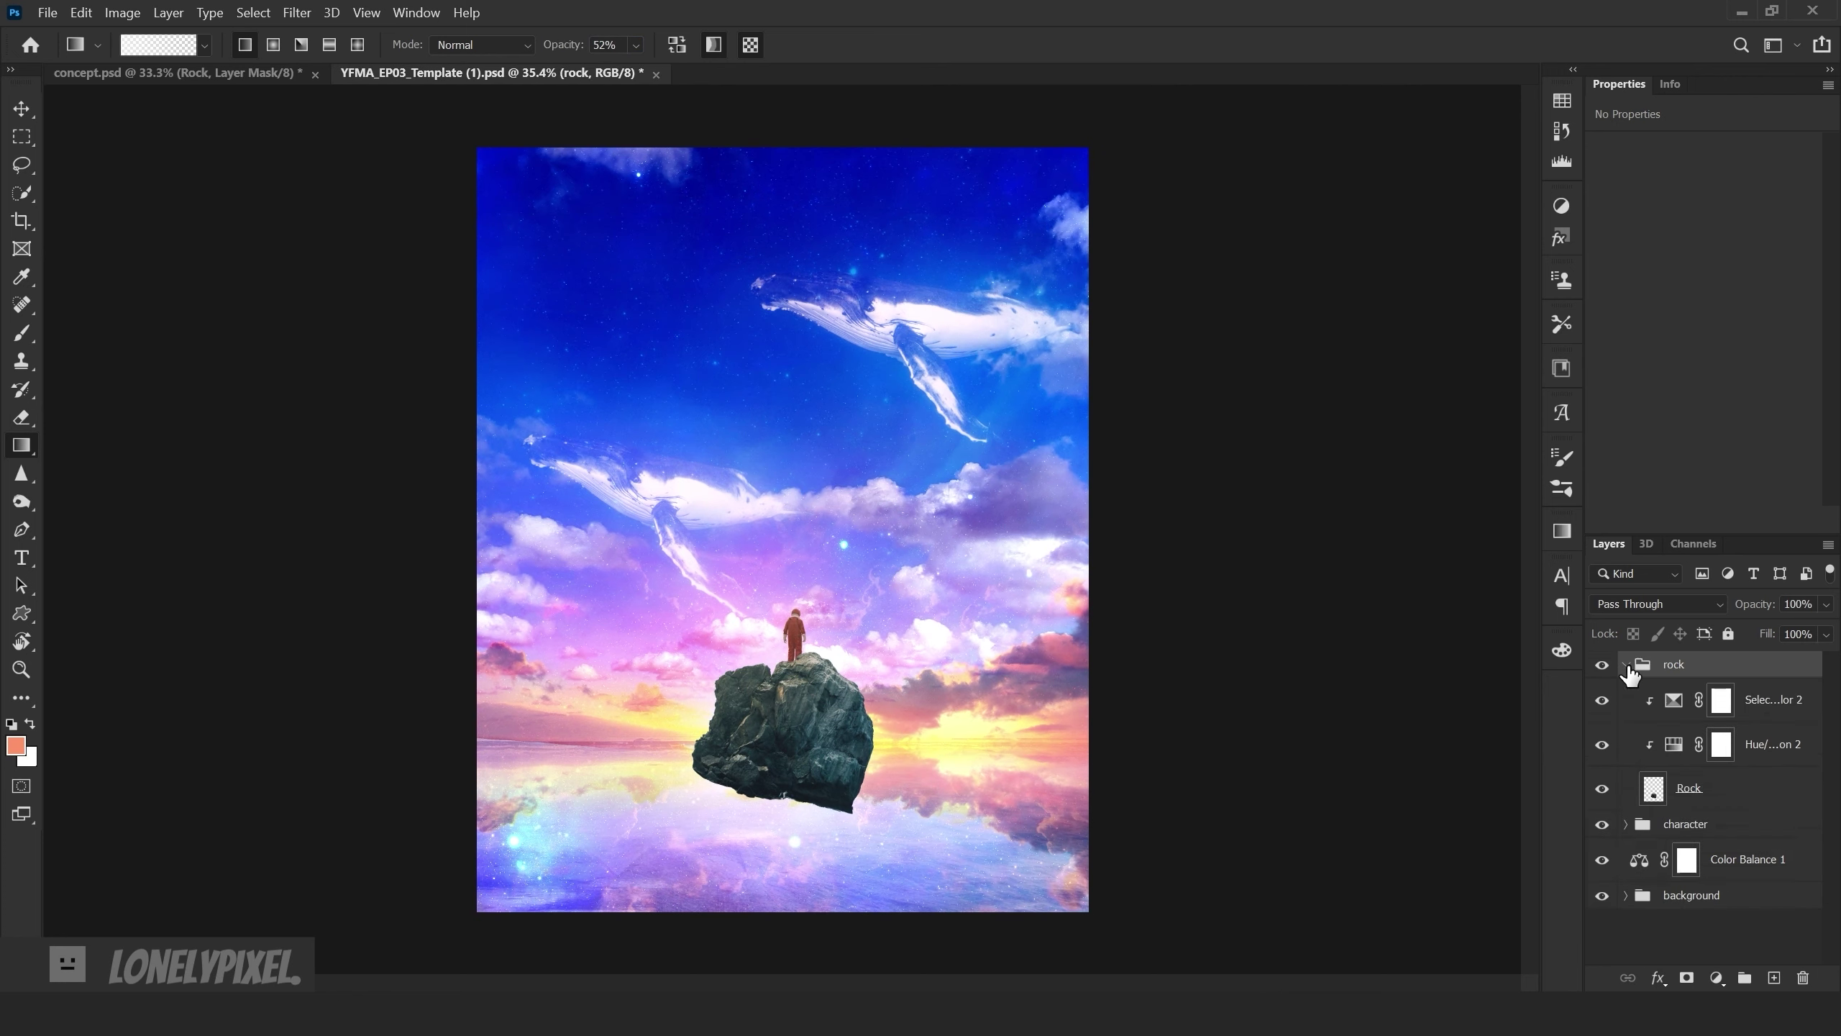
# - Stretch the Rock layer taller downward
pyautogui.click(1733, 788)
pyautogui.hotkey('ctrl', 't')
pyautogui.moveTo(787, 813); pyautogui.dragTo(787, 856)
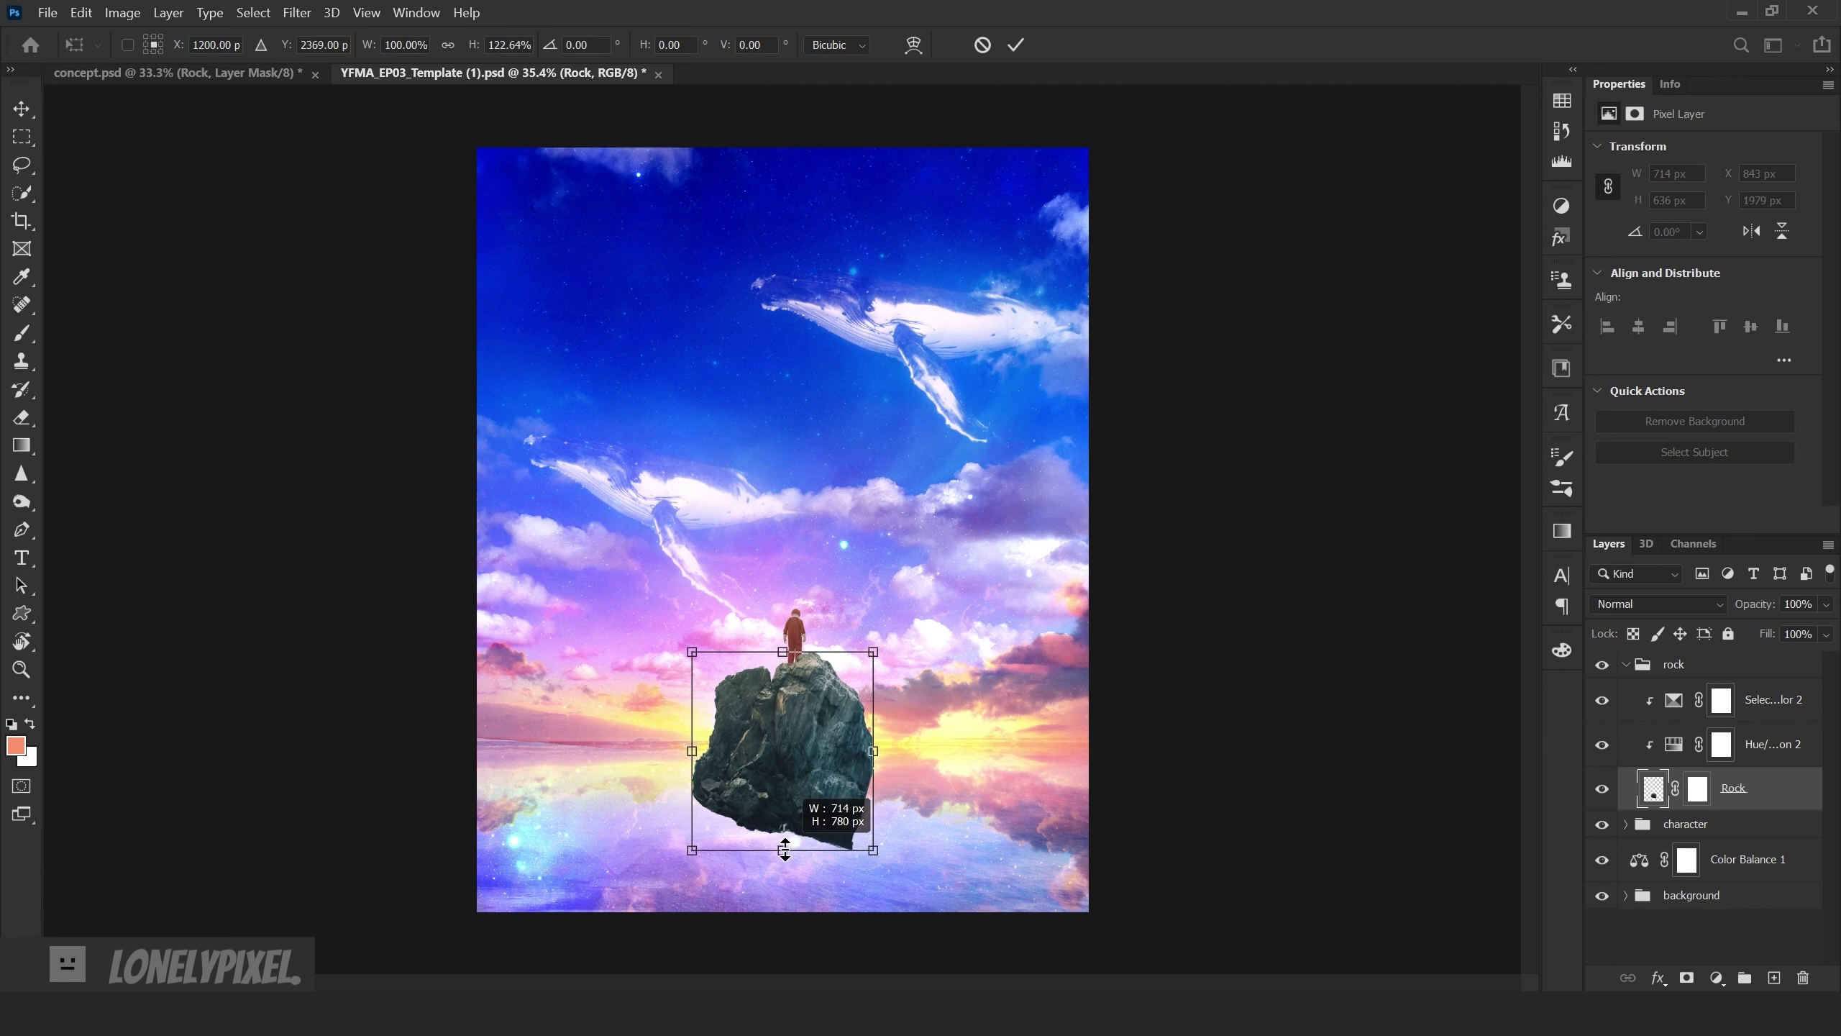
pyautogui.press('Return')
# - Hide a sliver along the rock's right edge and the area below it in its mask
pyautogui.click(1697, 787)
pyautogui.press('l')
pyautogui.moveTo(852, 678)
pyautogui.mouseDown()
pyautogui.moveTo(865, 740)
pyautogui.moveTo(870, 682)
pyautogui.mouseUp()
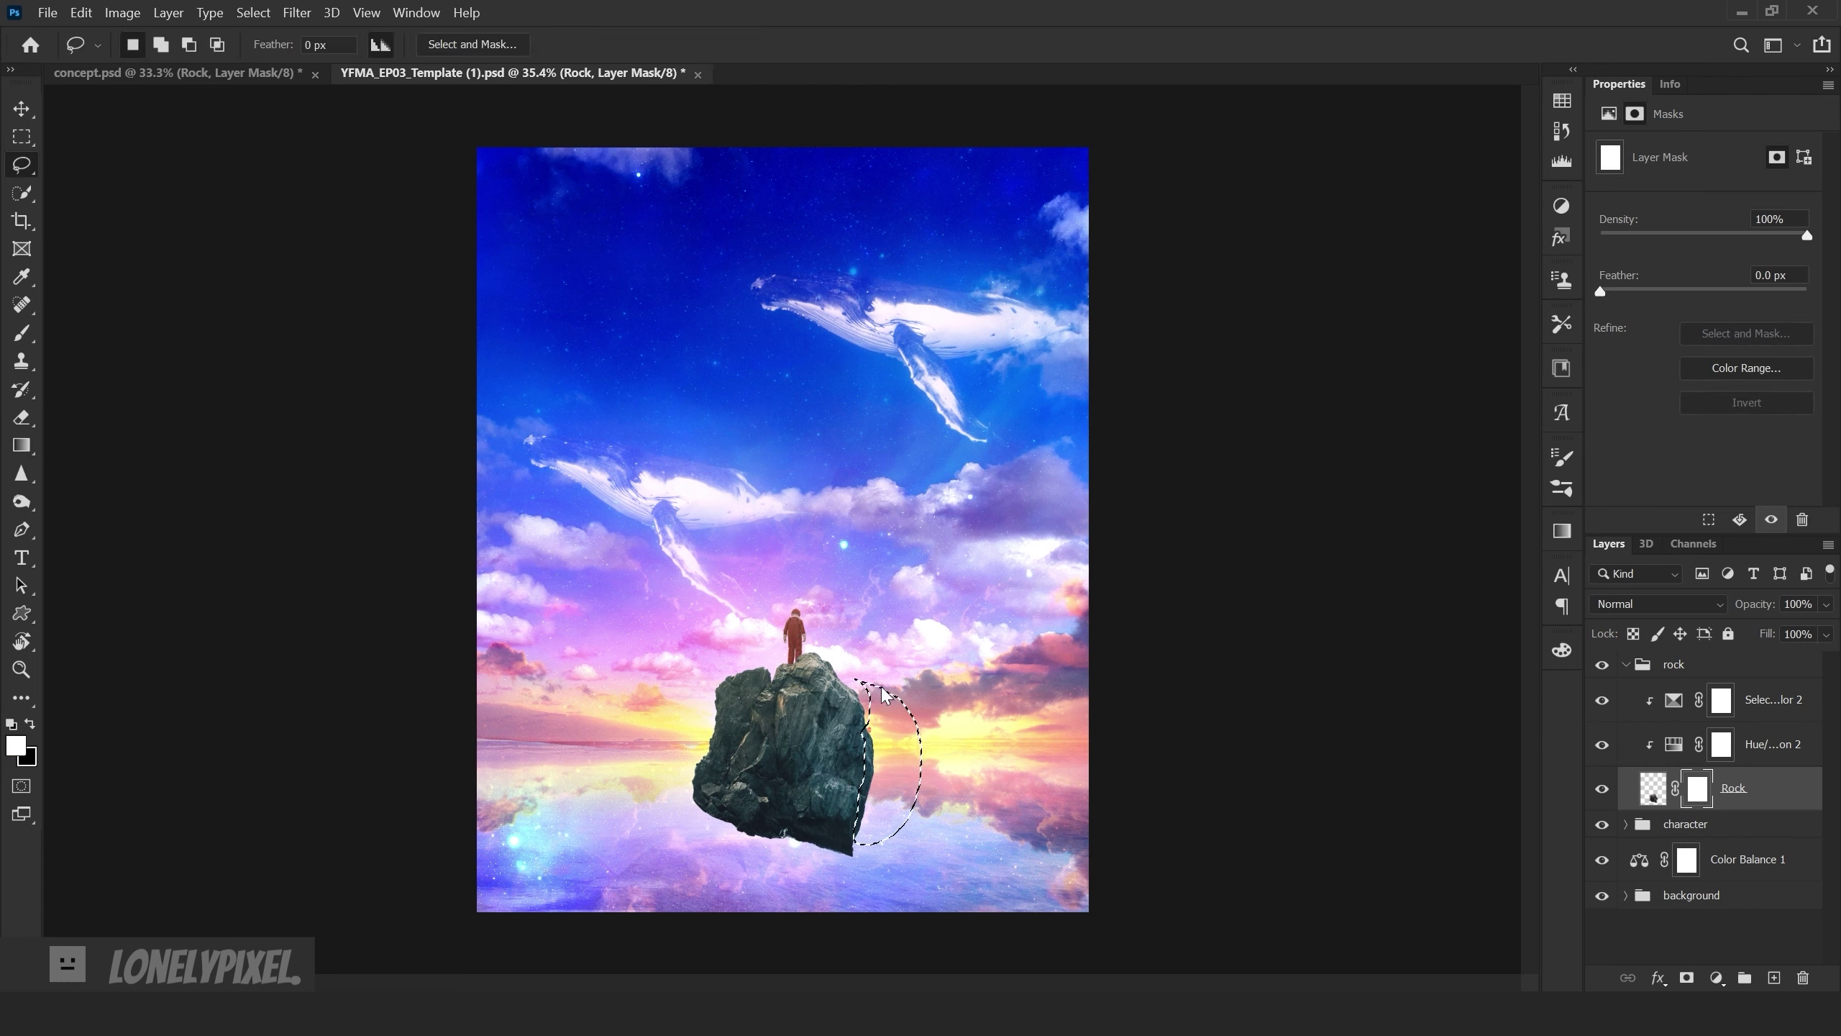
pyautogui.press('Delete')
pyautogui.hotkey('ctrl', 'd')
pyautogui.press('x')
pyautogui.moveTo(745, 841); pyautogui.dragTo(732, 835)
pyautogui.press('Delete')
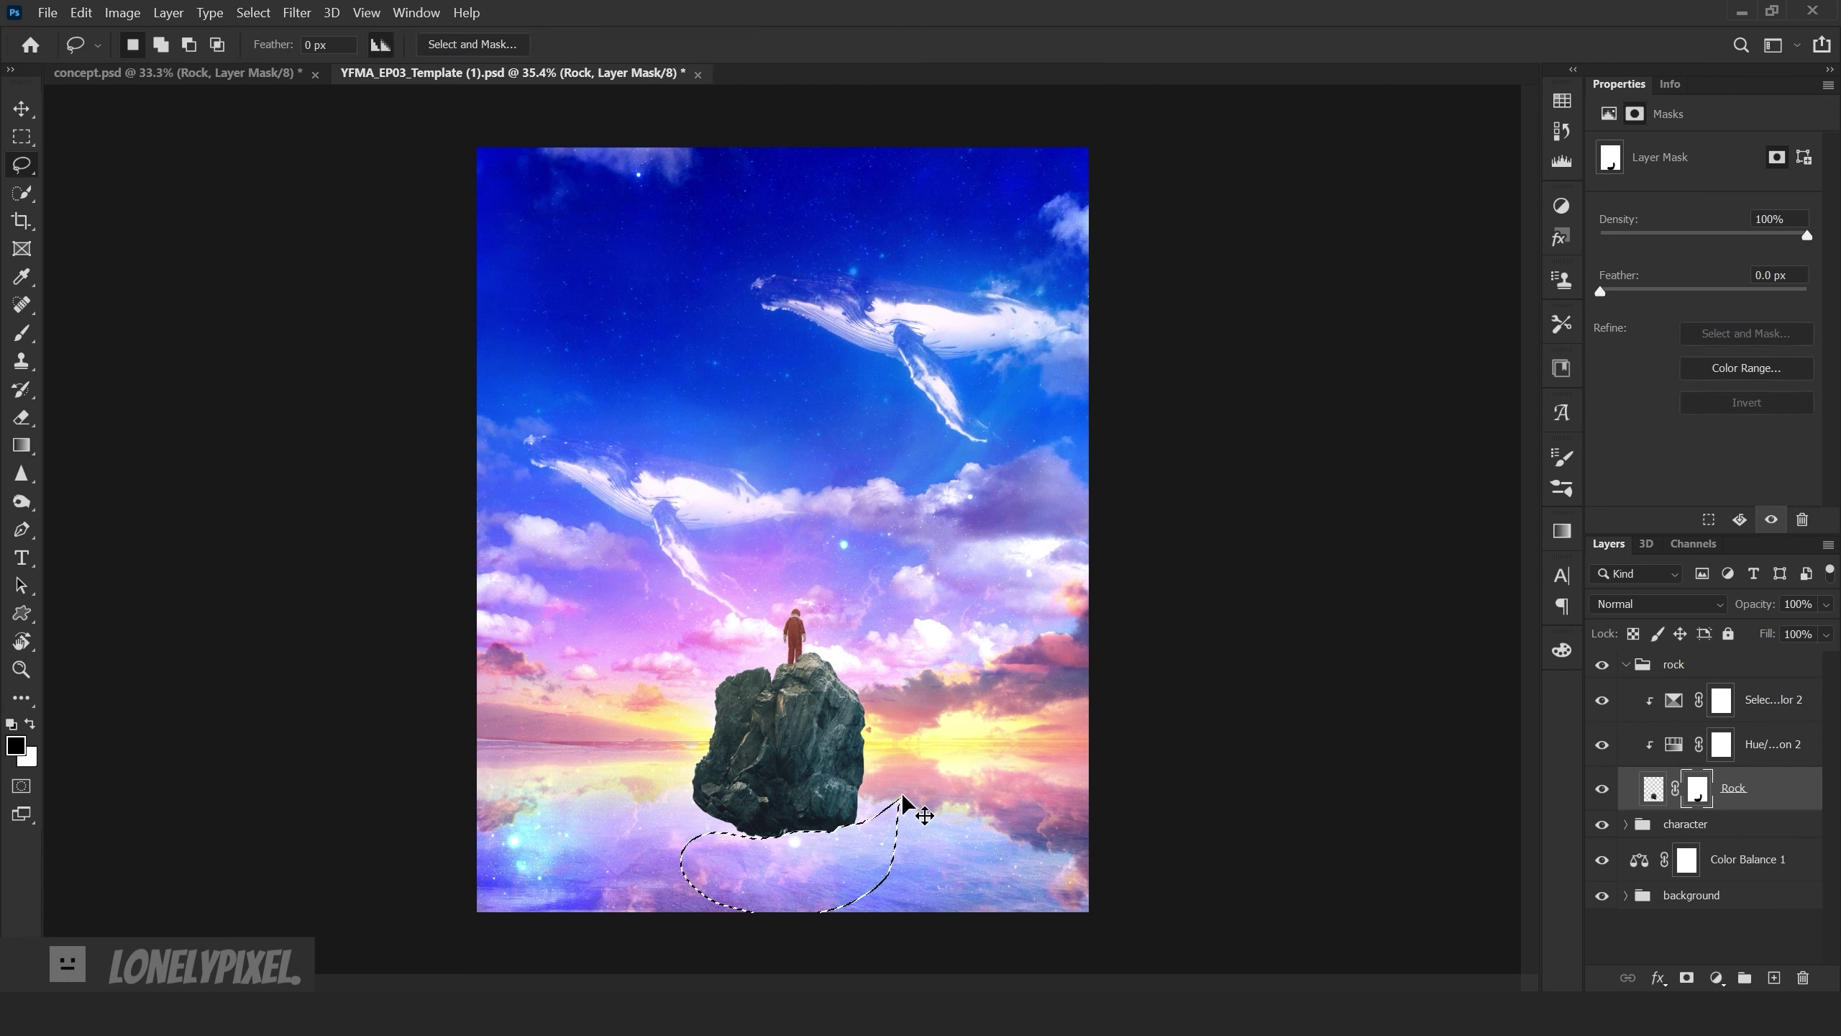
pyautogui.hotkey('ctrl', 'd')
# - Scale the rock and character groups together to about 90%
pyautogui.click(1626, 664)
pyautogui.keyDown('shift'); pyautogui.click(1685, 690); pyautogui.keyUp('shift')
pyautogui.hotkey('ctrl', 't')
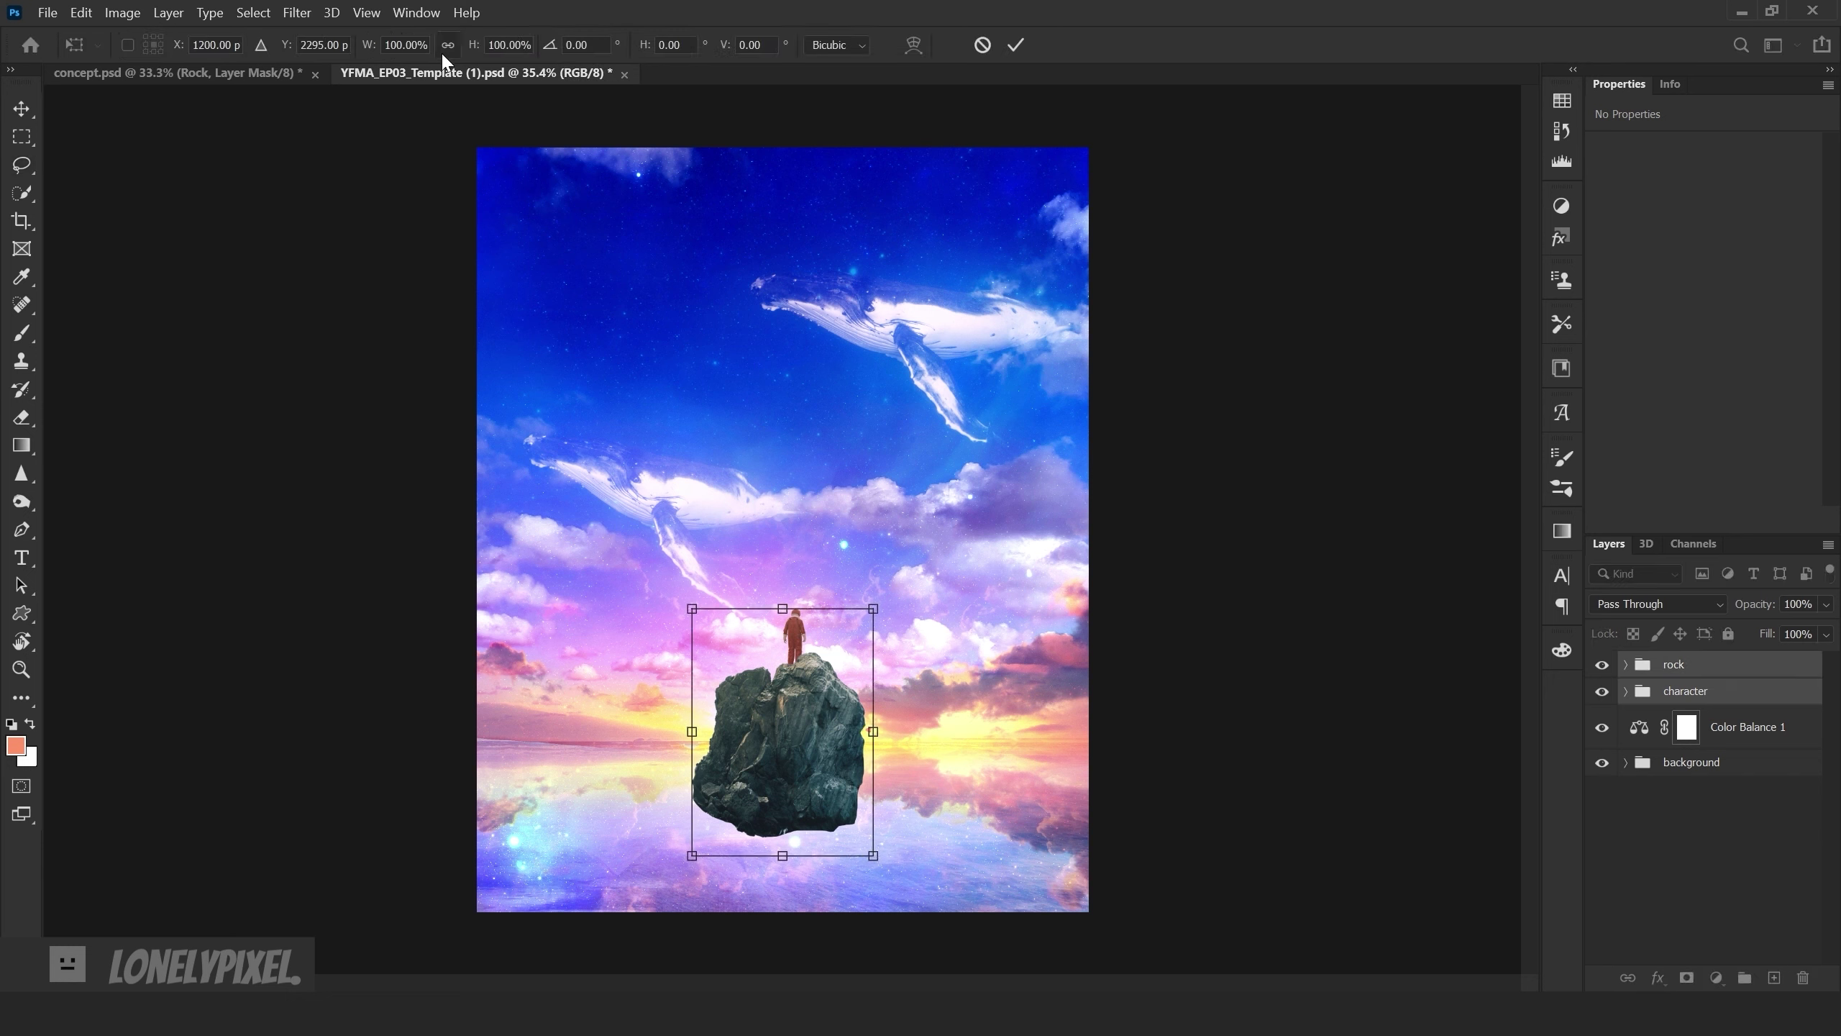
pyautogui.moveTo(867, 849); pyautogui.dragTo(862, 841)
pyautogui.press('Return')
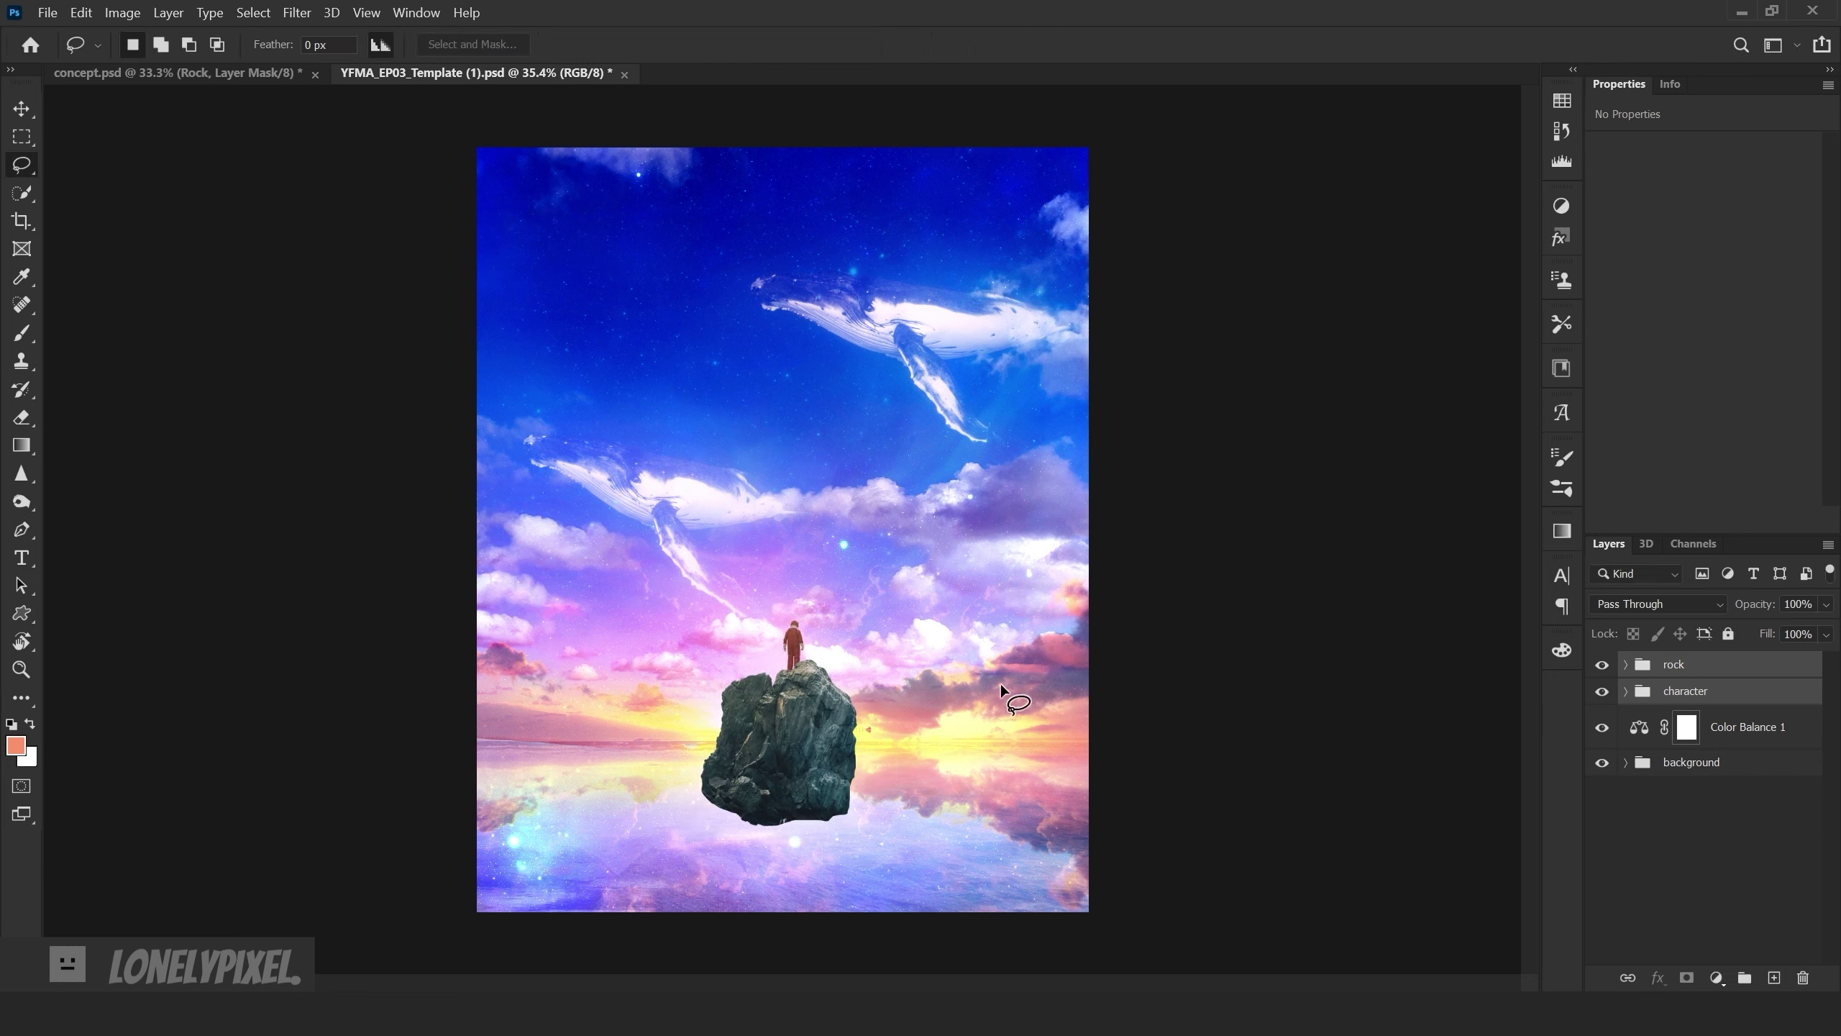
pyautogui.hotkey('ctrl', 't')
pyautogui.press('Return')
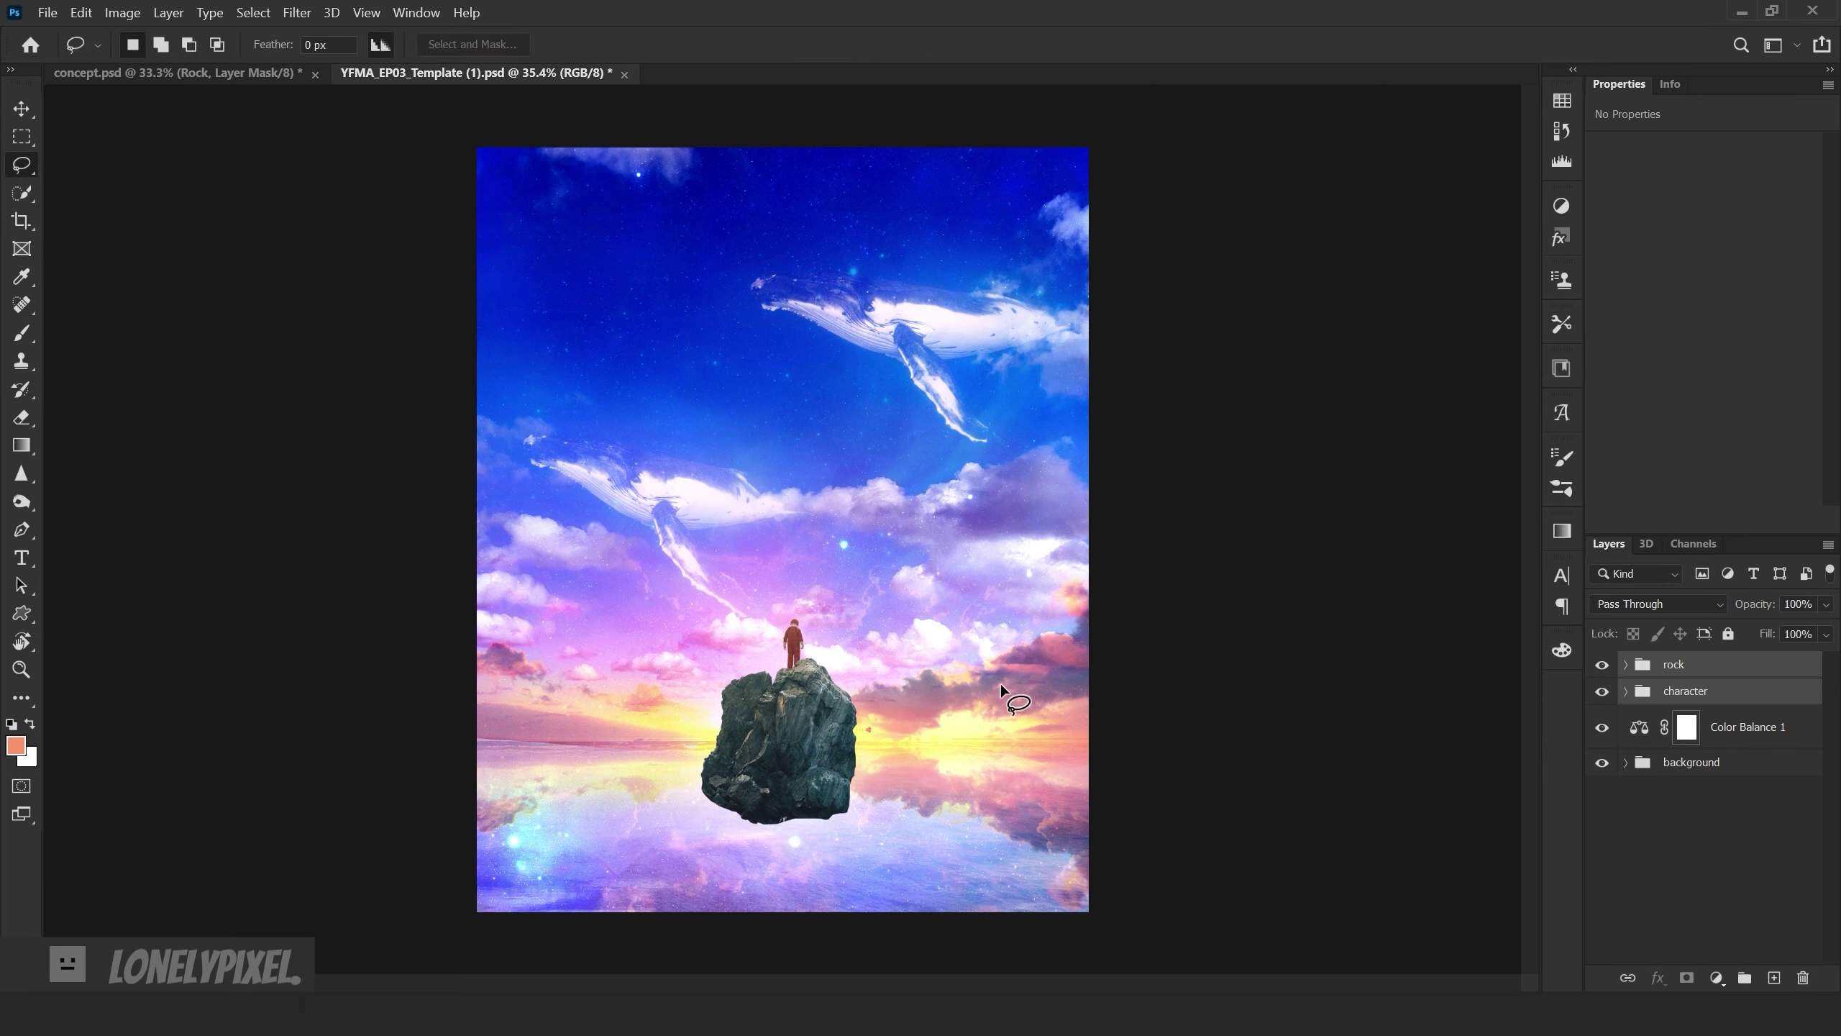
# - Stretch the Rock layer taller again
pyautogui.click(1626, 665)
pyautogui.click(1733, 787)
pyautogui.hotkey('ctrl', 't')
pyautogui.click(448, 45)
pyautogui.moveTo(782, 841); pyautogui.dragTo(782, 856)
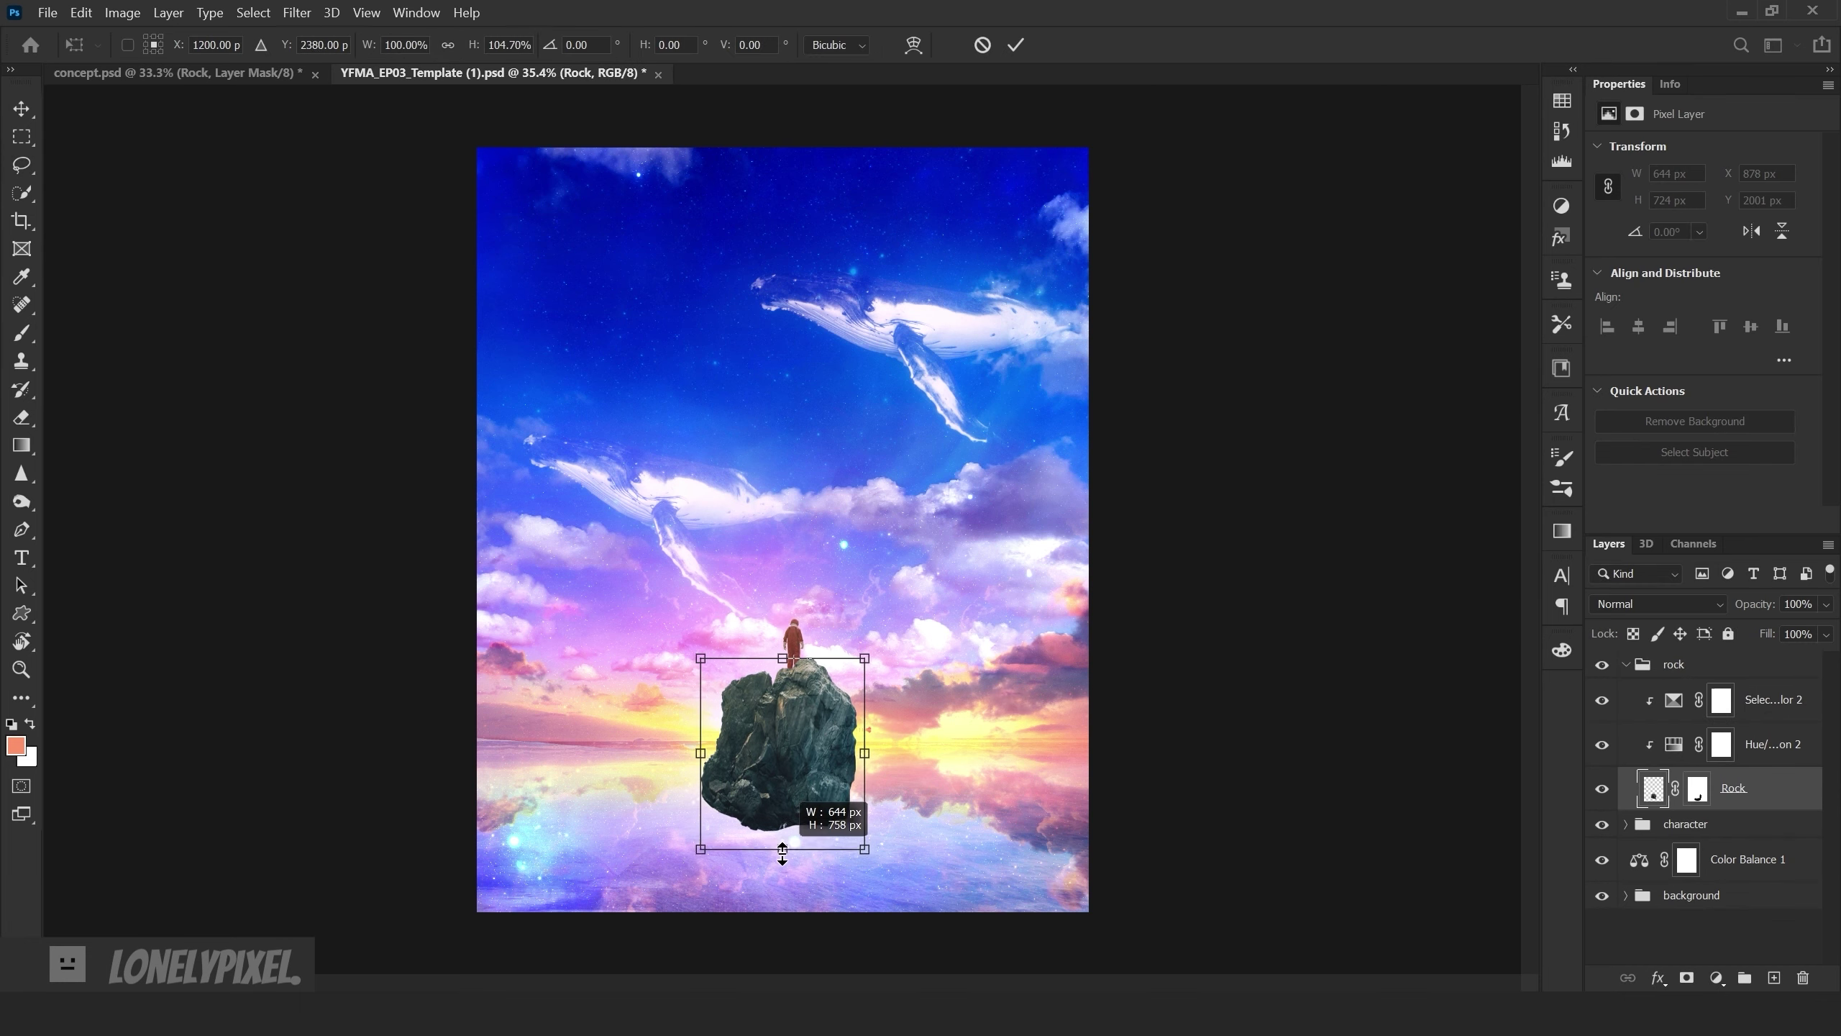
pyautogui.press('Return')
# - Expand the background group, select a background photo layer and use the Layers context menu
pyautogui.press('l')
pyautogui.click(1626, 895)
pyautogui.scroll(-3, 1694, 890)
pyautogui.click(1725, 941)
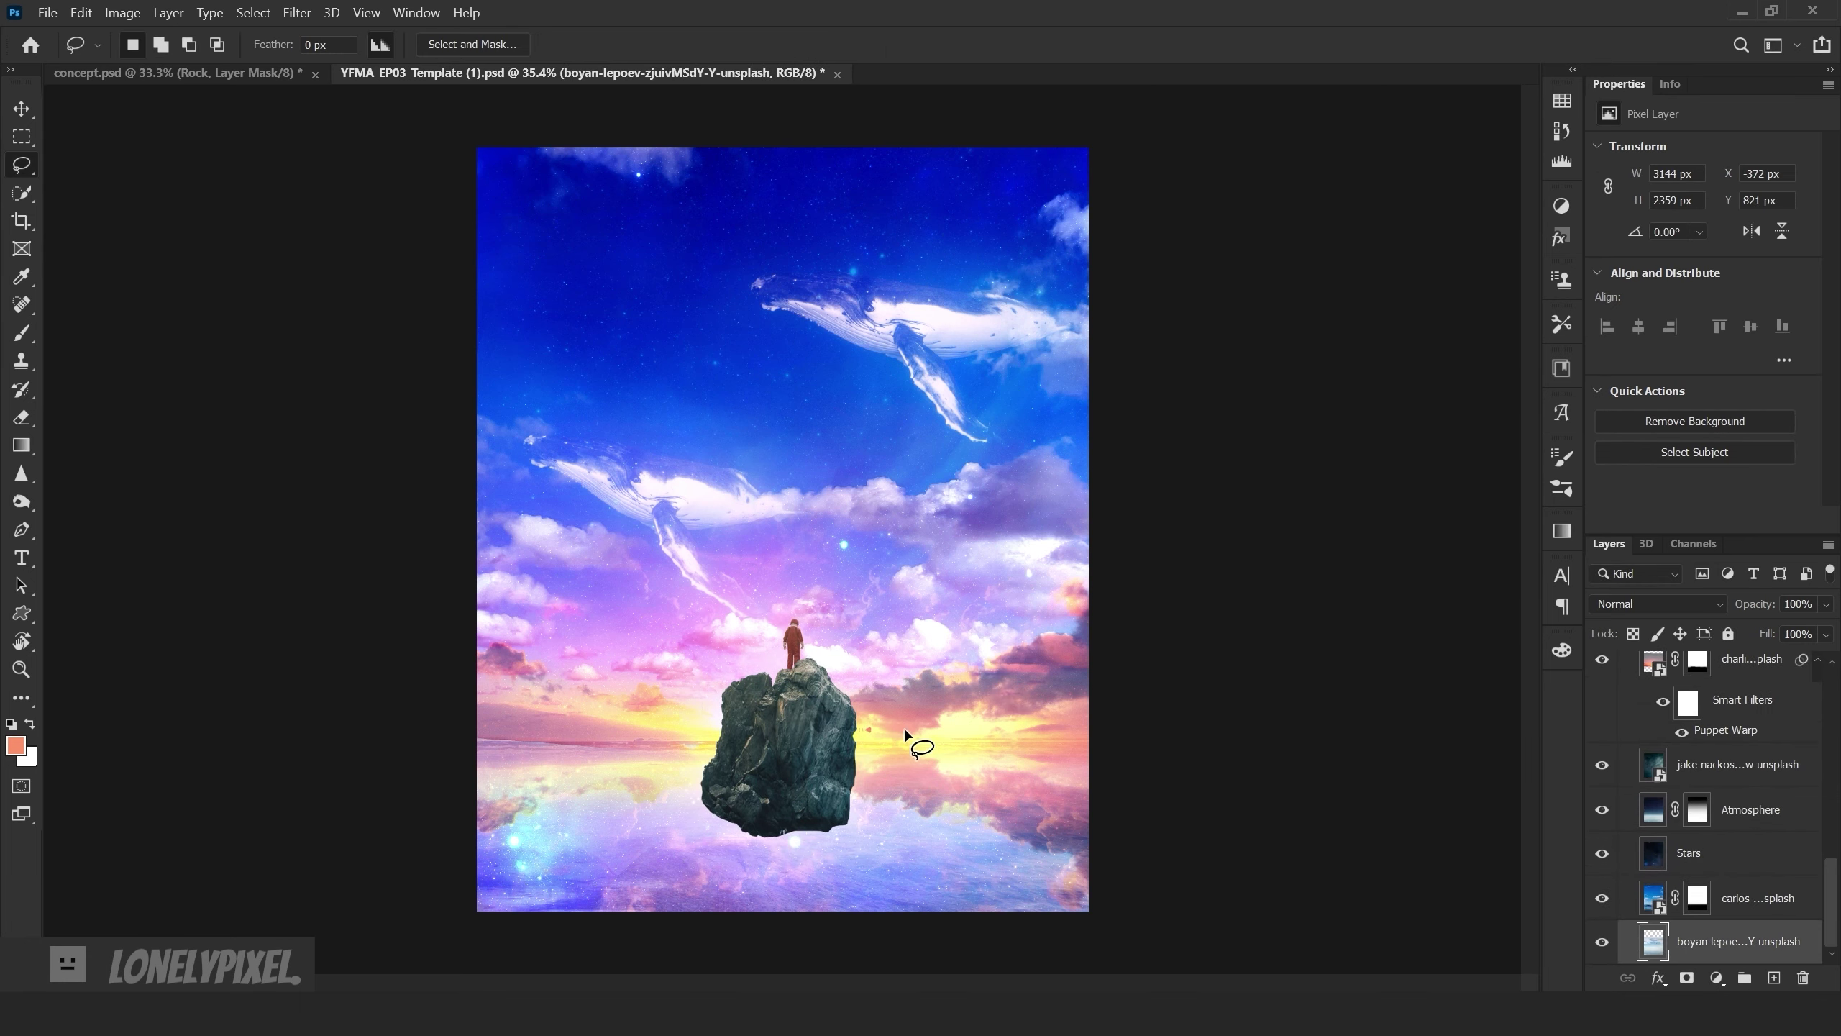
pyautogui.scroll(5, 903, 728)
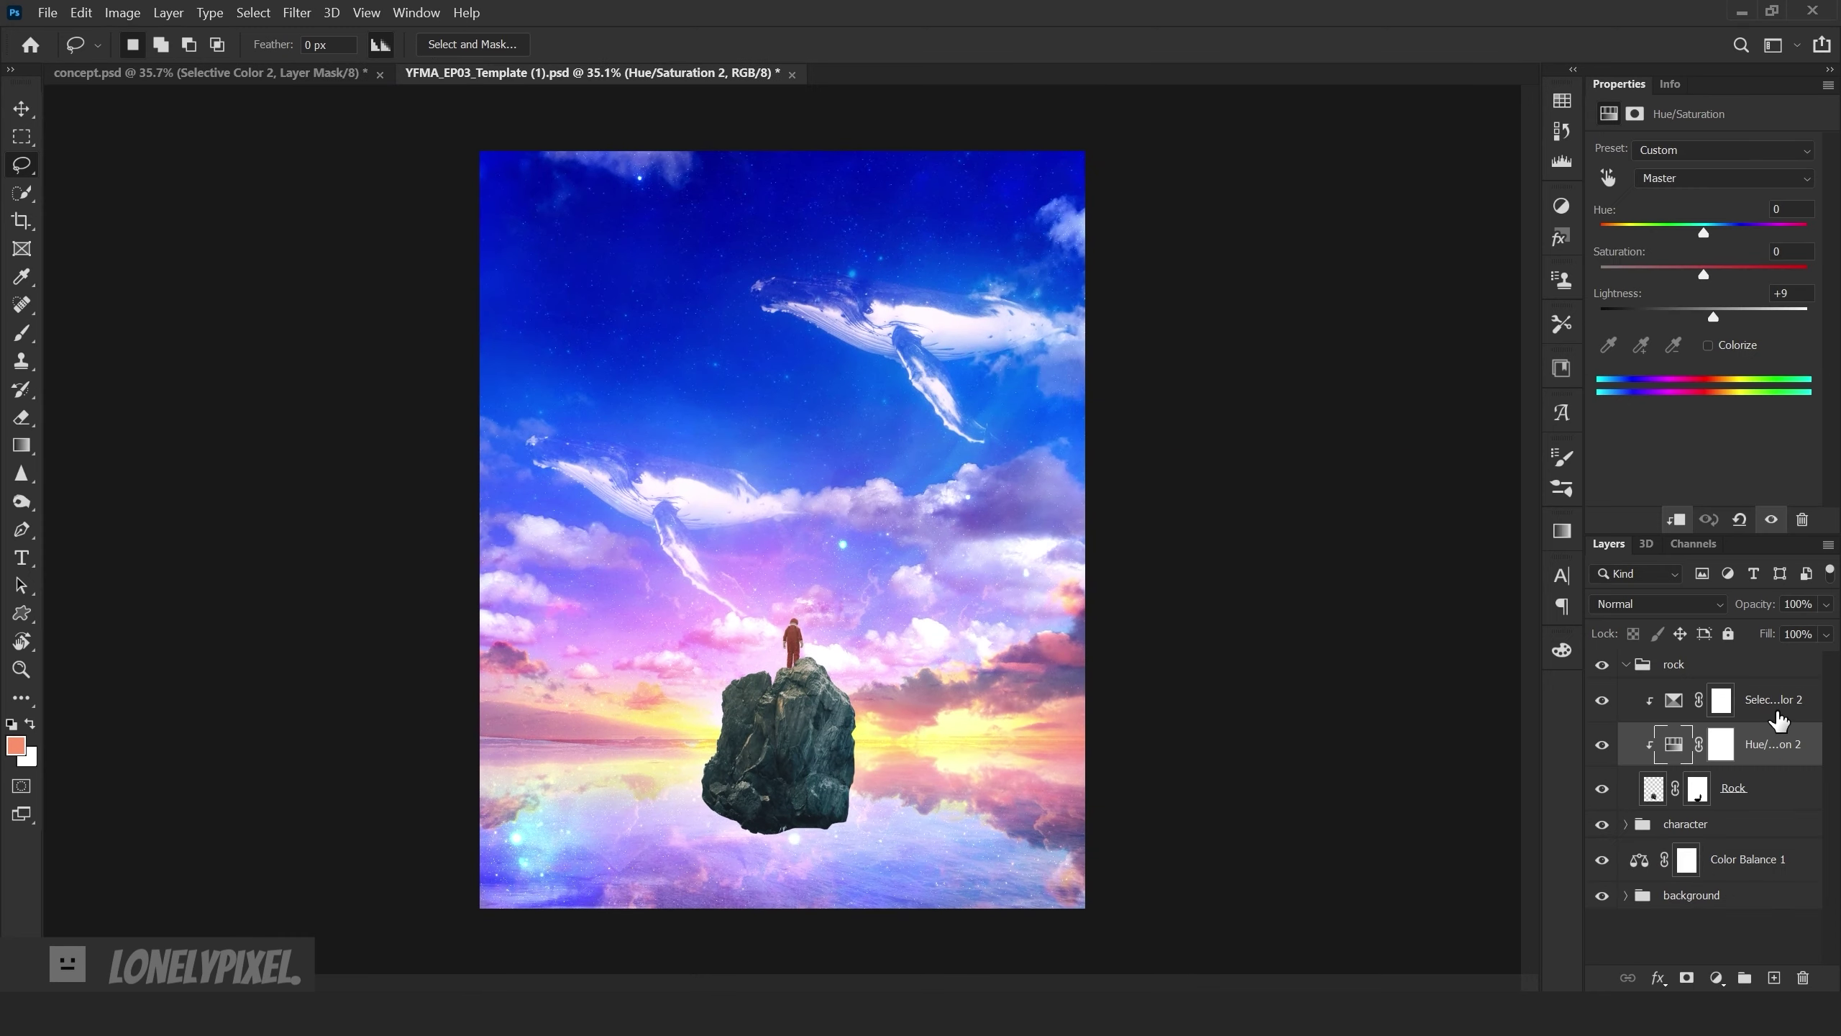
pyautogui.rightClick(1747, 707)
pyautogui.click(1576, 483)
# - Clip a Color Balance above Selective Color 2: Highlights toward cyan/green, Midtones toward cyan/blue
pyautogui.click(1626, 752)
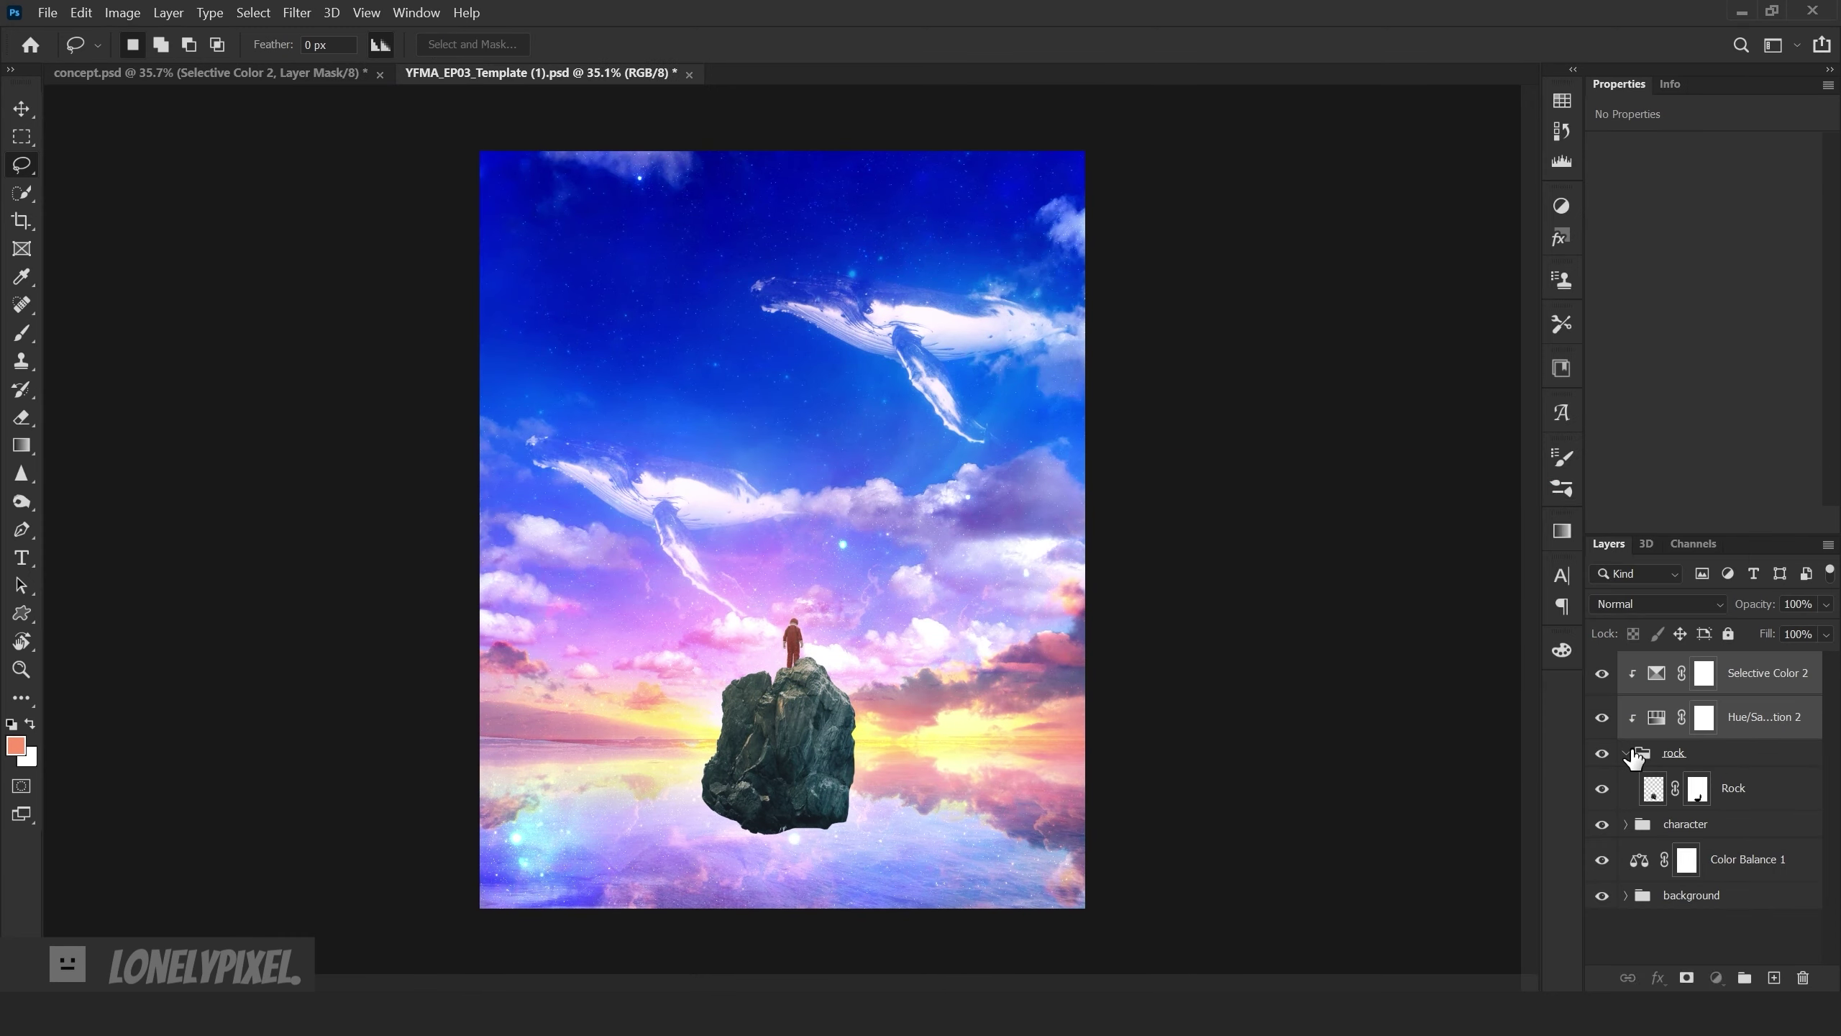
pyautogui.click(1767, 673)
pyautogui.click(1716, 976)
pyautogui.click(1747, 773)
pyautogui.hotkey('ctrl', 'alt', 'g')
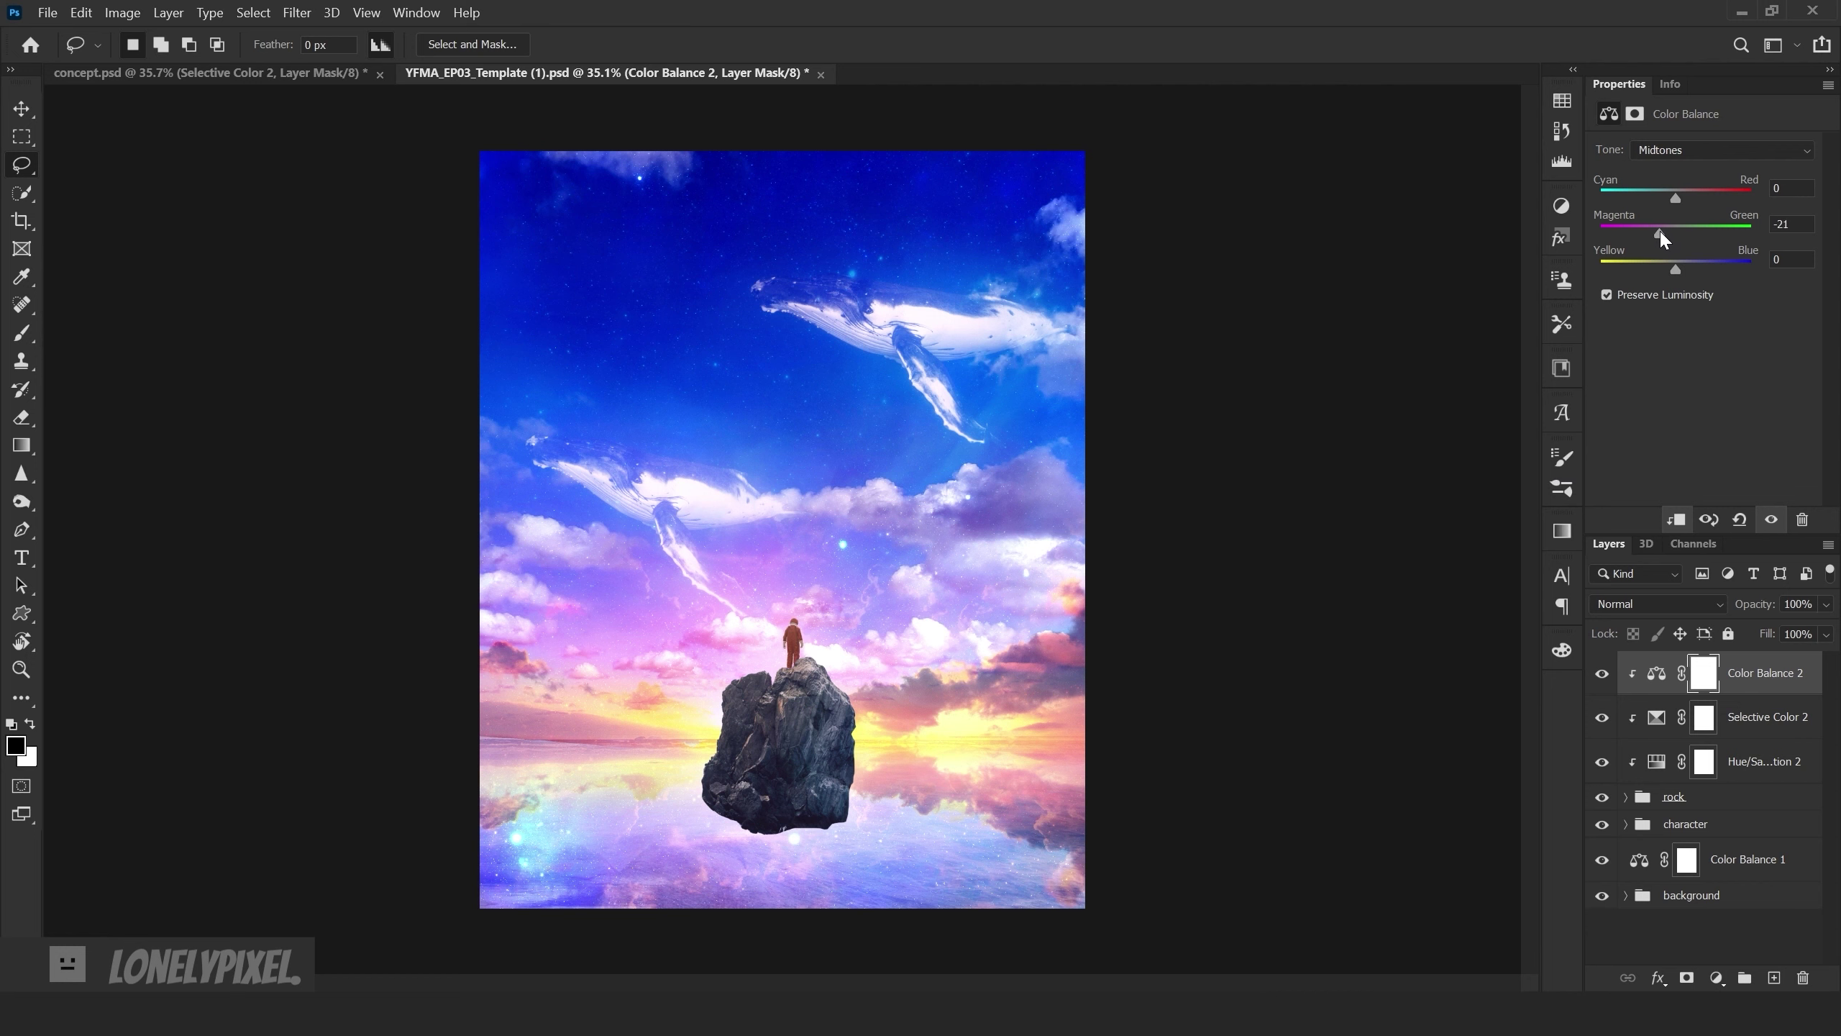
pyautogui.click(1667, 151)
pyautogui.click(1695, 190)
pyautogui.moveTo(1675, 197)
pyautogui.mouseDown()
pyautogui.moveTo(1654, 233)
pyautogui.moveTo(1690, 269)
pyautogui.moveTo(1655, 198)
pyautogui.mouseUp()
pyautogui.click(1722, 150)
pyautogui.click(1667, 167)
# - Duplicate the Rock layer and flip the copy vertically beneath the rock as a reflection
pyautogui.click(1627, 797)
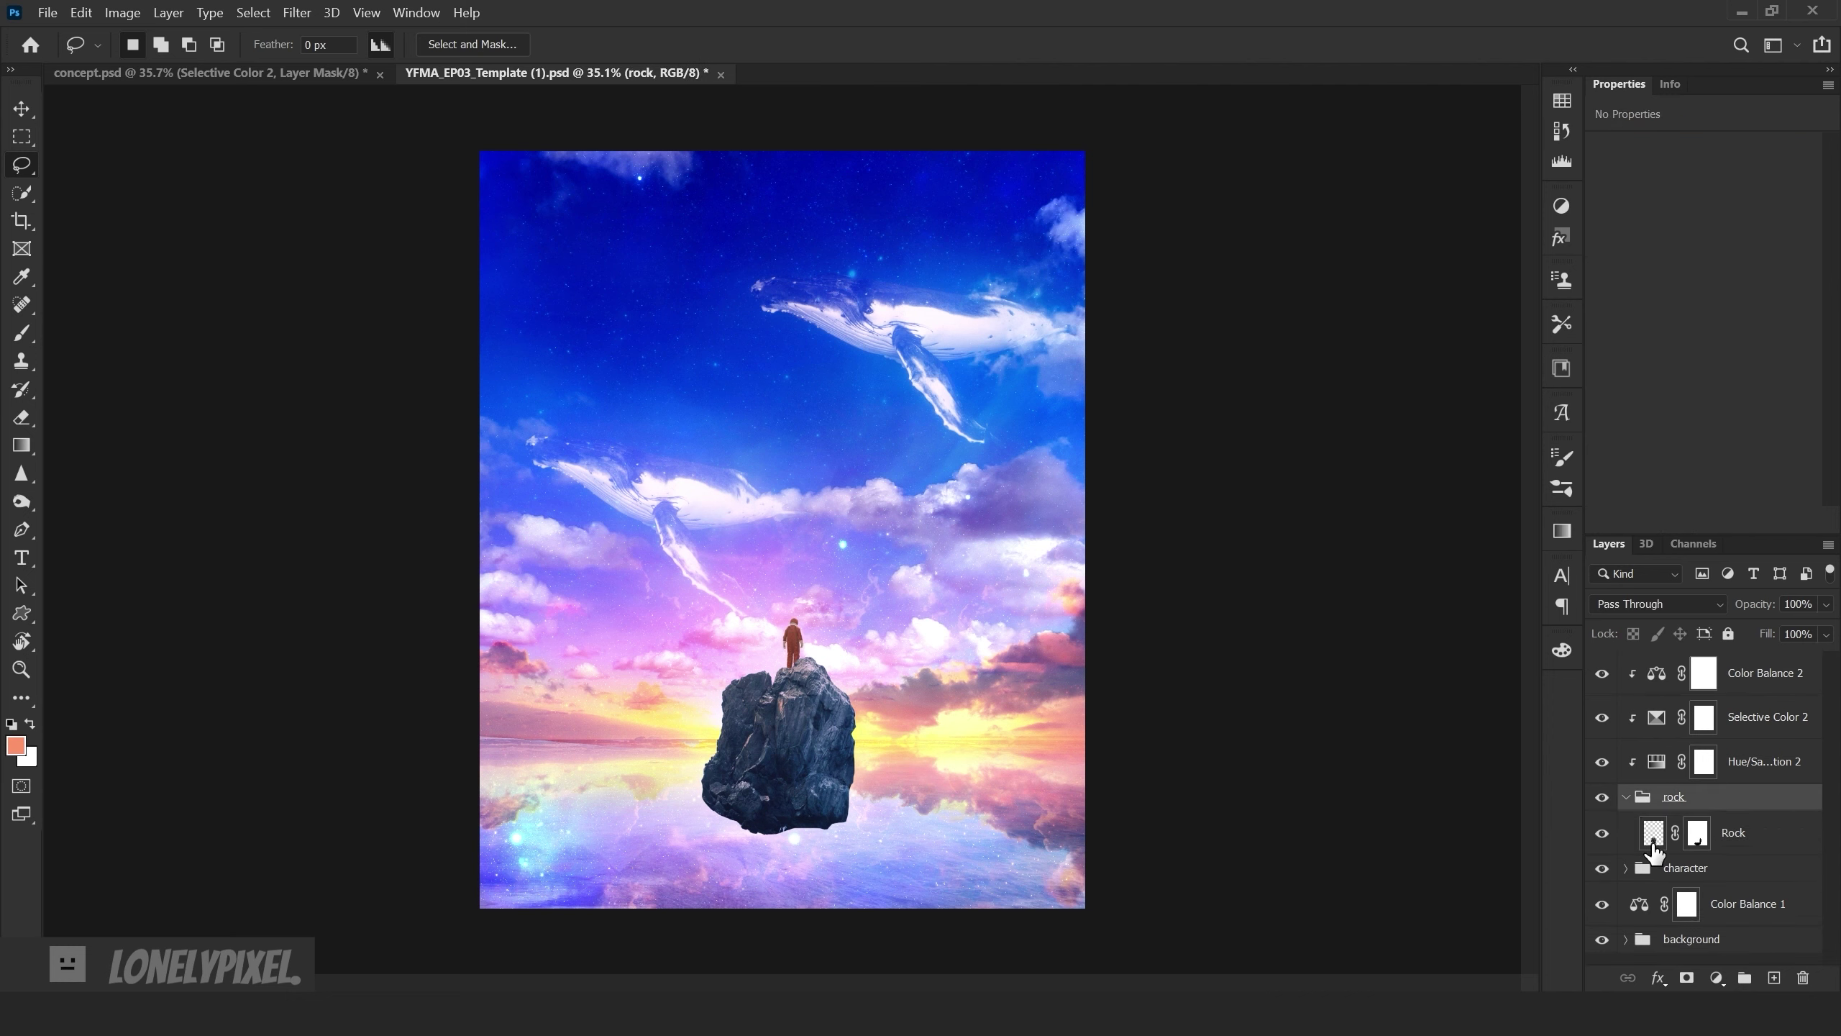
pyautogui.click(1732, 832)
pyautogui.hotkey('ctrl', 'j')
pyautogui.moveTo(1668, 834); pyautogui.dragTo(1667, 899)
pyautogui.hotkey('ctrl', 't')
pyautogui.rightClick(779, 721)
pyautogui.click(830, 704)
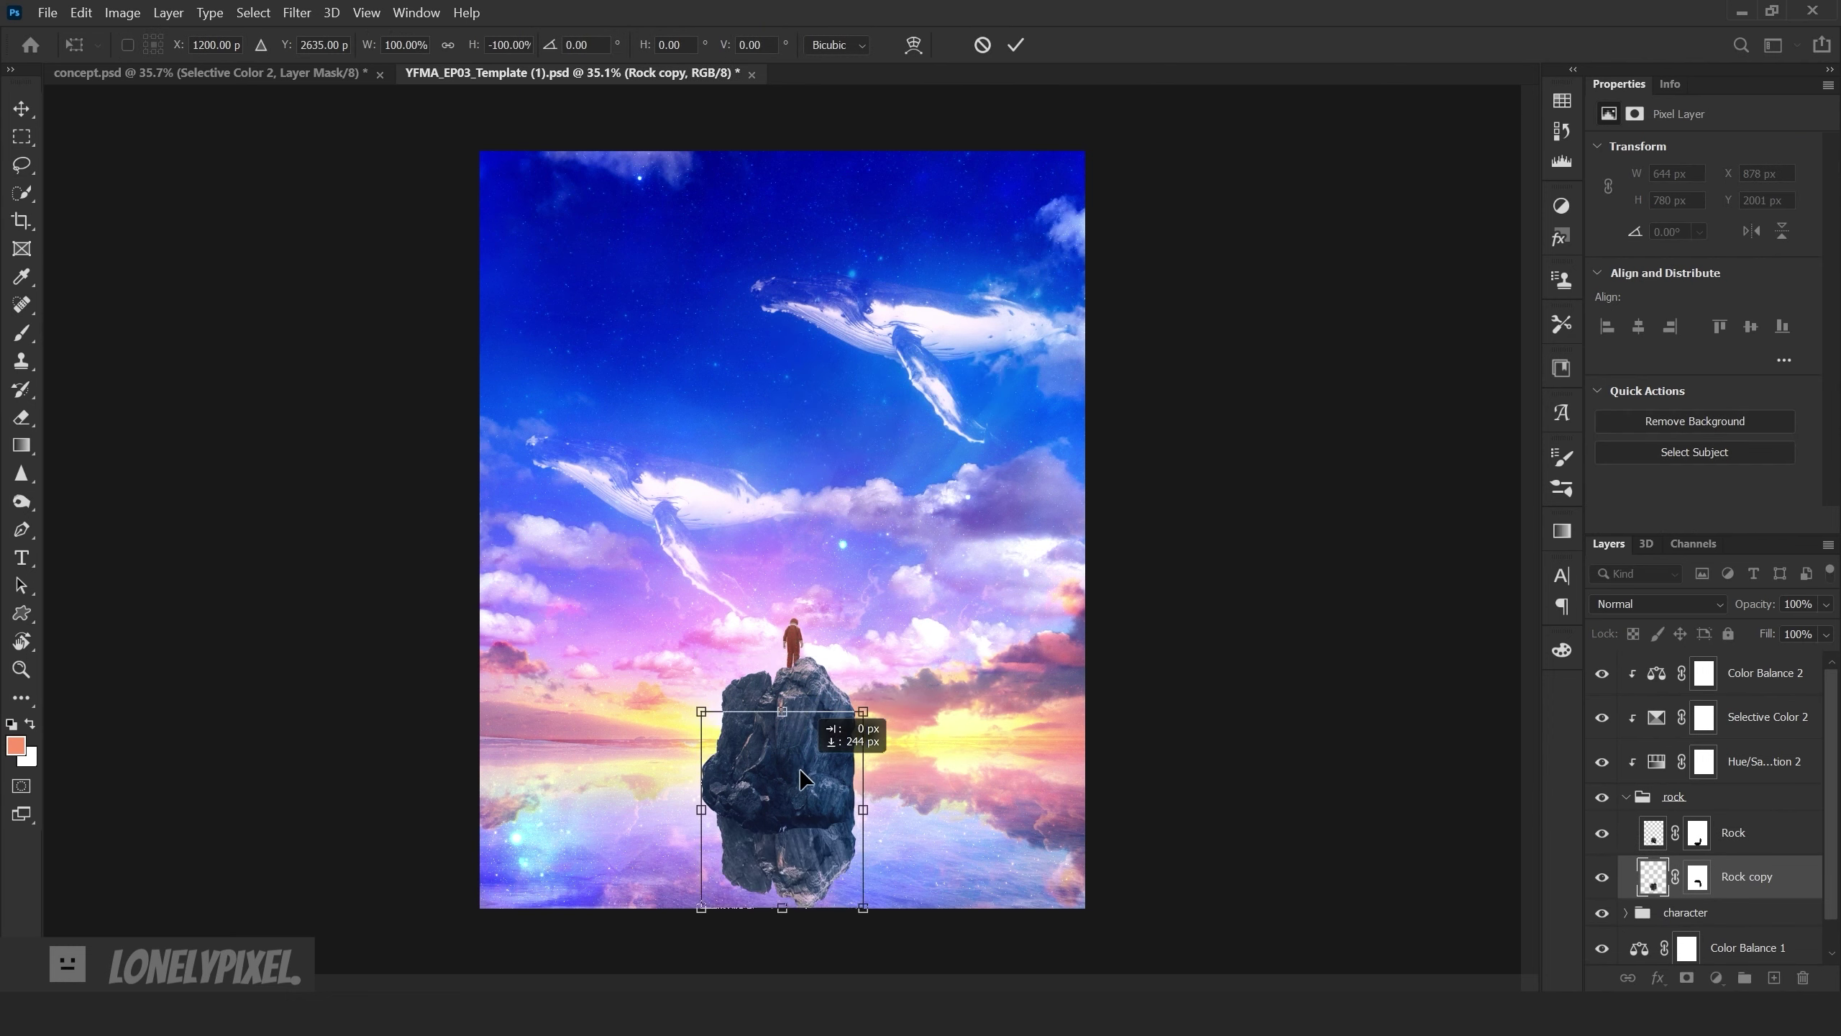
pyautogui.moveTo(831, 704); pyautogui.dragTo(831, 843)
pyautogui.press('Return')
# - Stretch the rock to 105.9% height, lower the reflection slightly, and set it to Hard Light
pyautogui.press('l')
pyautogui.hotkey('ctrl', '0')
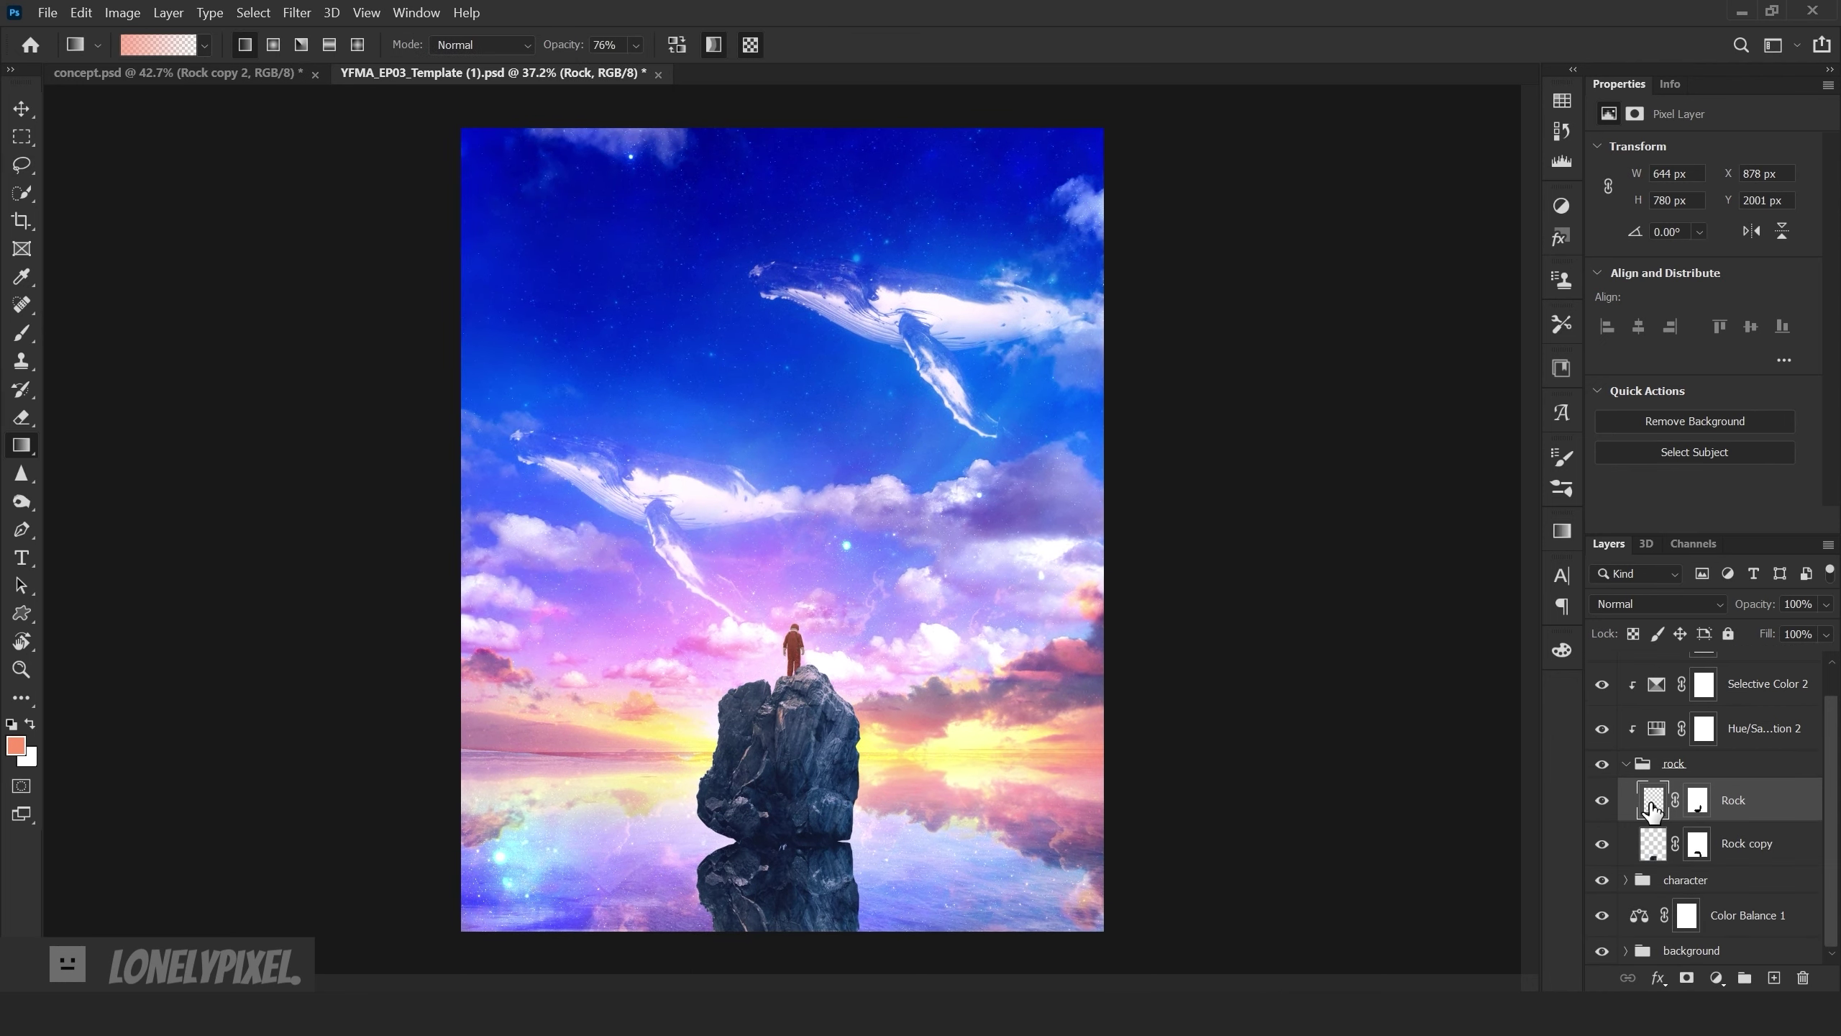
pyautogui.hotkey('ctrl', 't')
pyautogui.moveTo(781, 871); pyautogui.dragTo(780, 883)
pyautogui.press('Return')
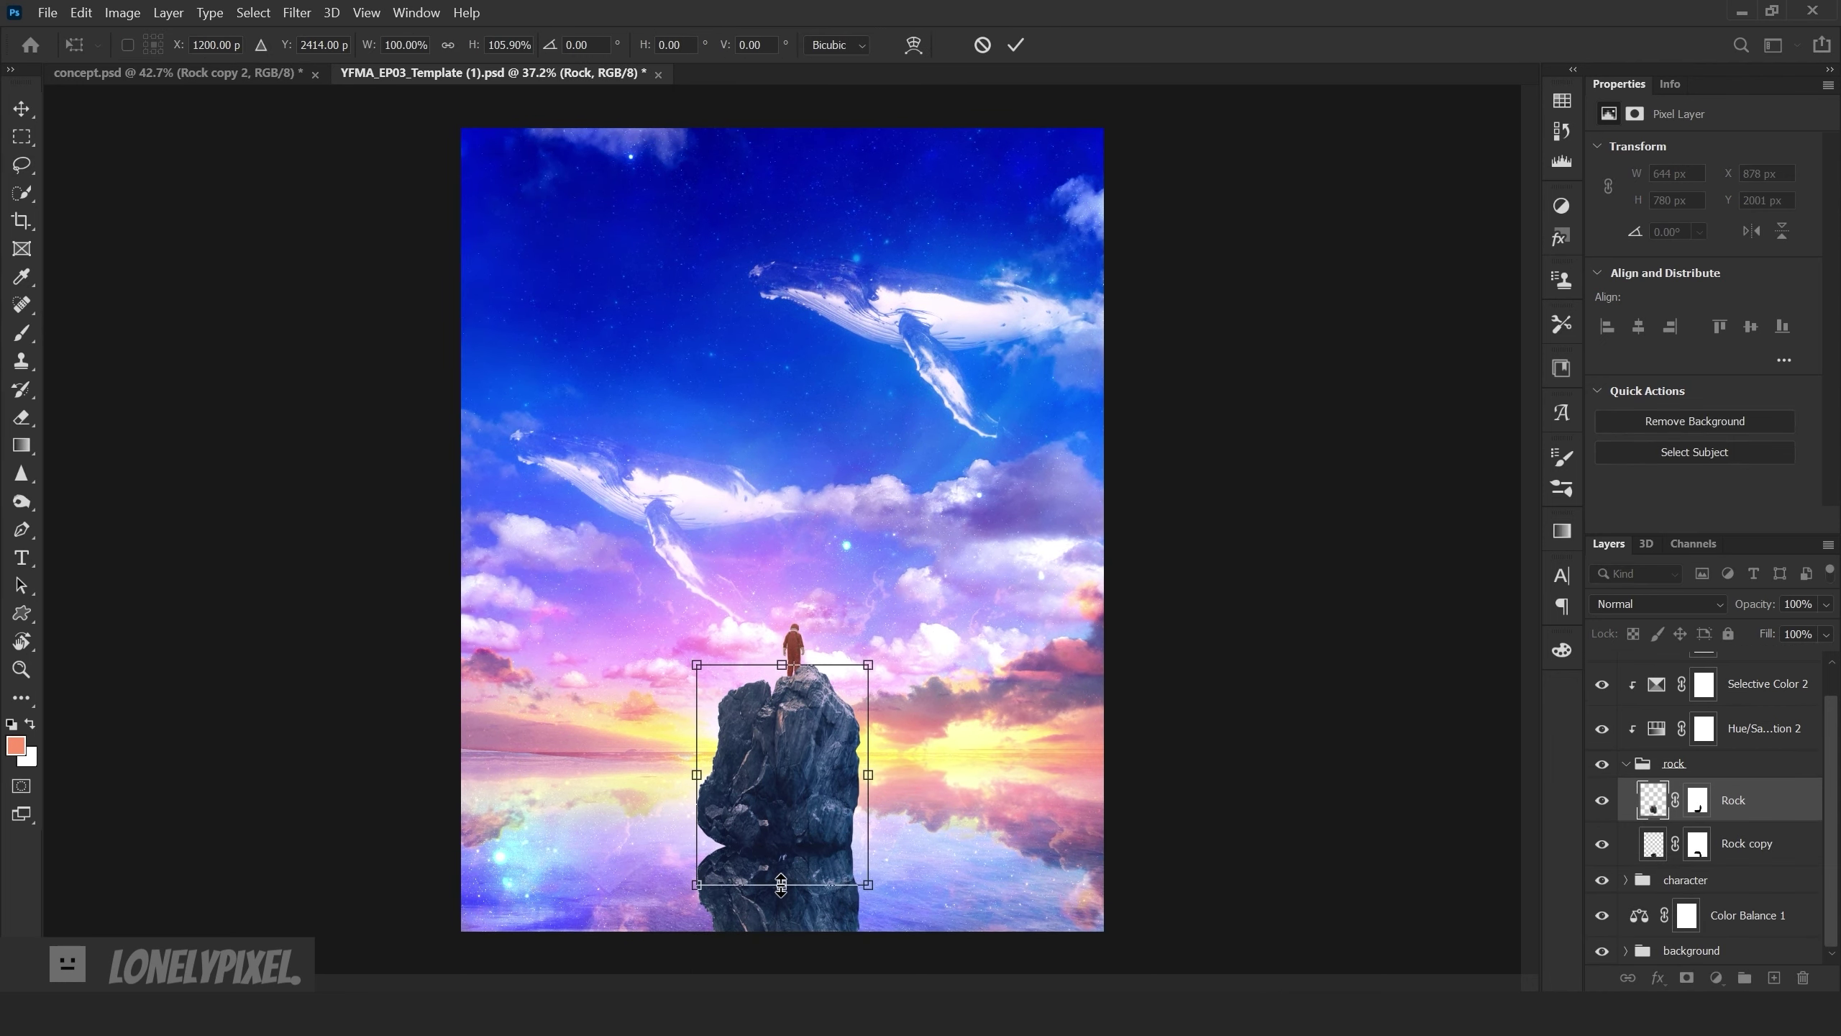
pyautogui.press('t')
pyautogui.keyDown('ctrl'); pyautogui.click(883, 819); pyautogui.keyUp('ctrl')
pyautogui.scroll(3, 884, 819)
pyautogui.moveTo(884, 808); pyautogui.dragTo(884, 824)
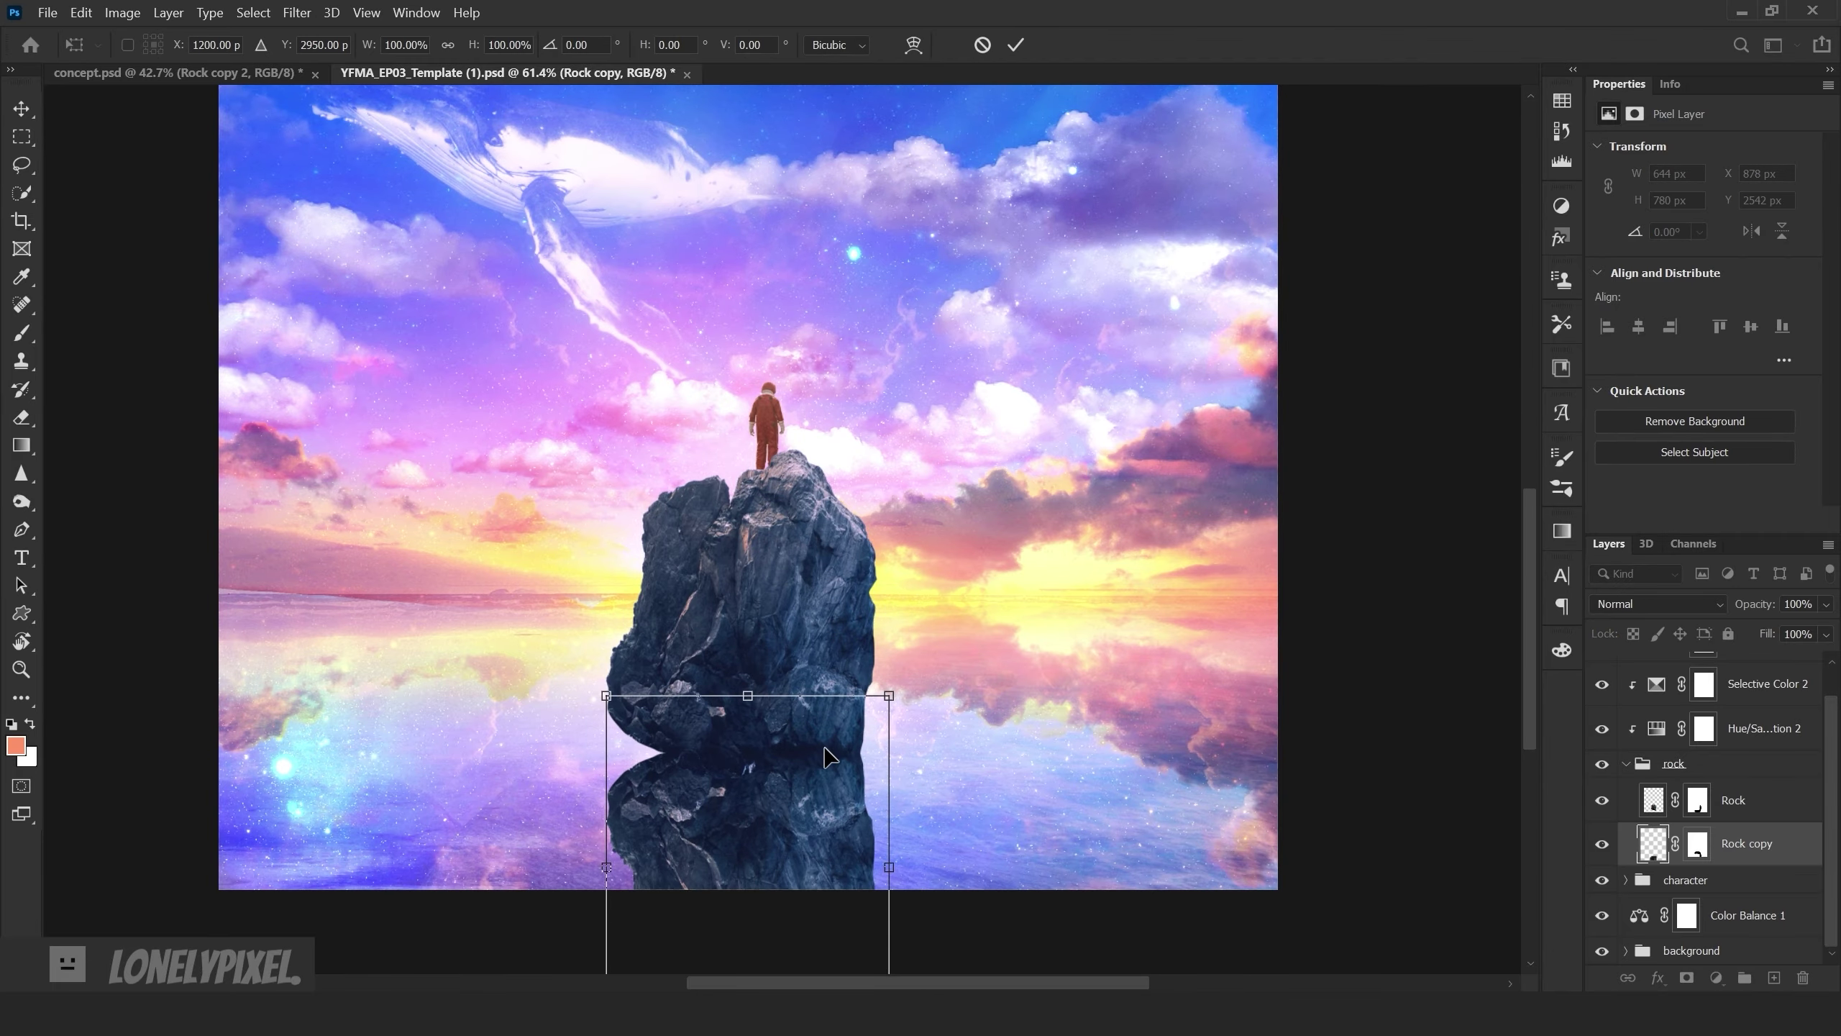
pyautogui.hotkey('ctrl', '0')
pyautogui.click(1657, 603)
pyautogui.click(1642, 740)
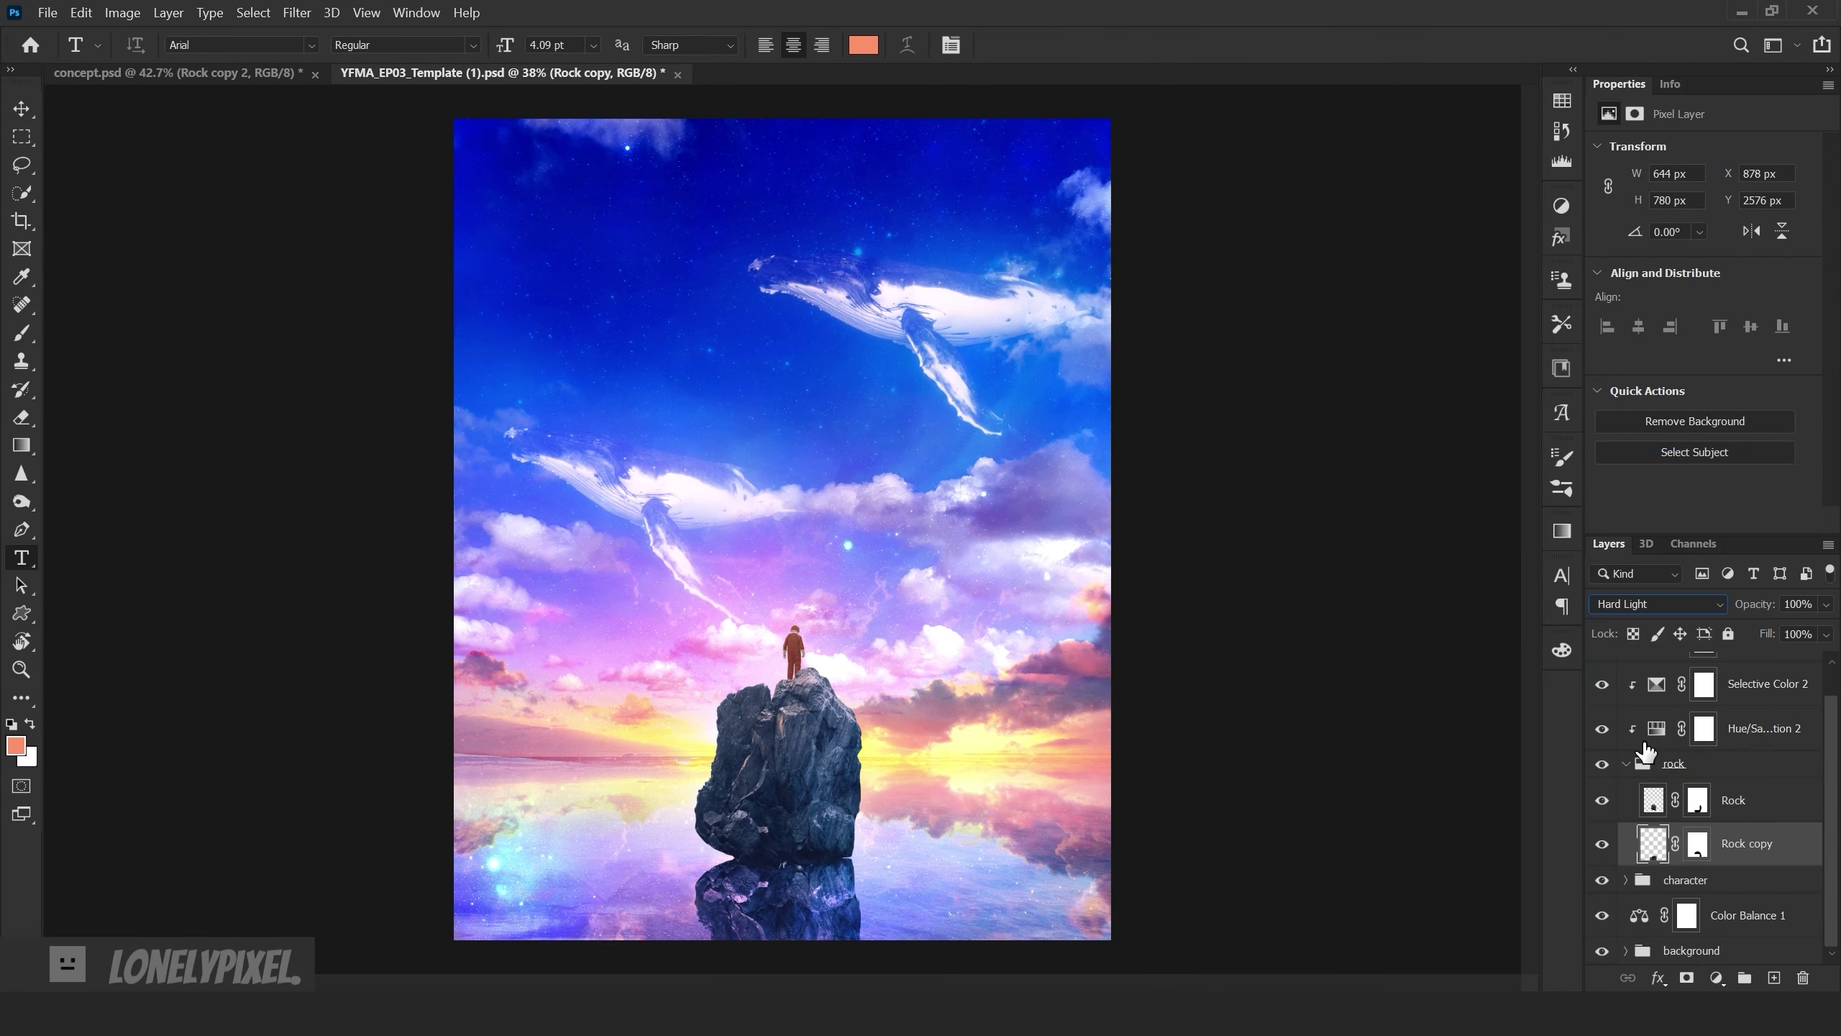
# - Target the Rock layer mask and prepare an enlarged brush with default black and white colours
pyautogui.keyDown('ctrl'); pyautogui.click(754, 696); pyautogui.keyUp('ctrl')
pyautogui.press('d')
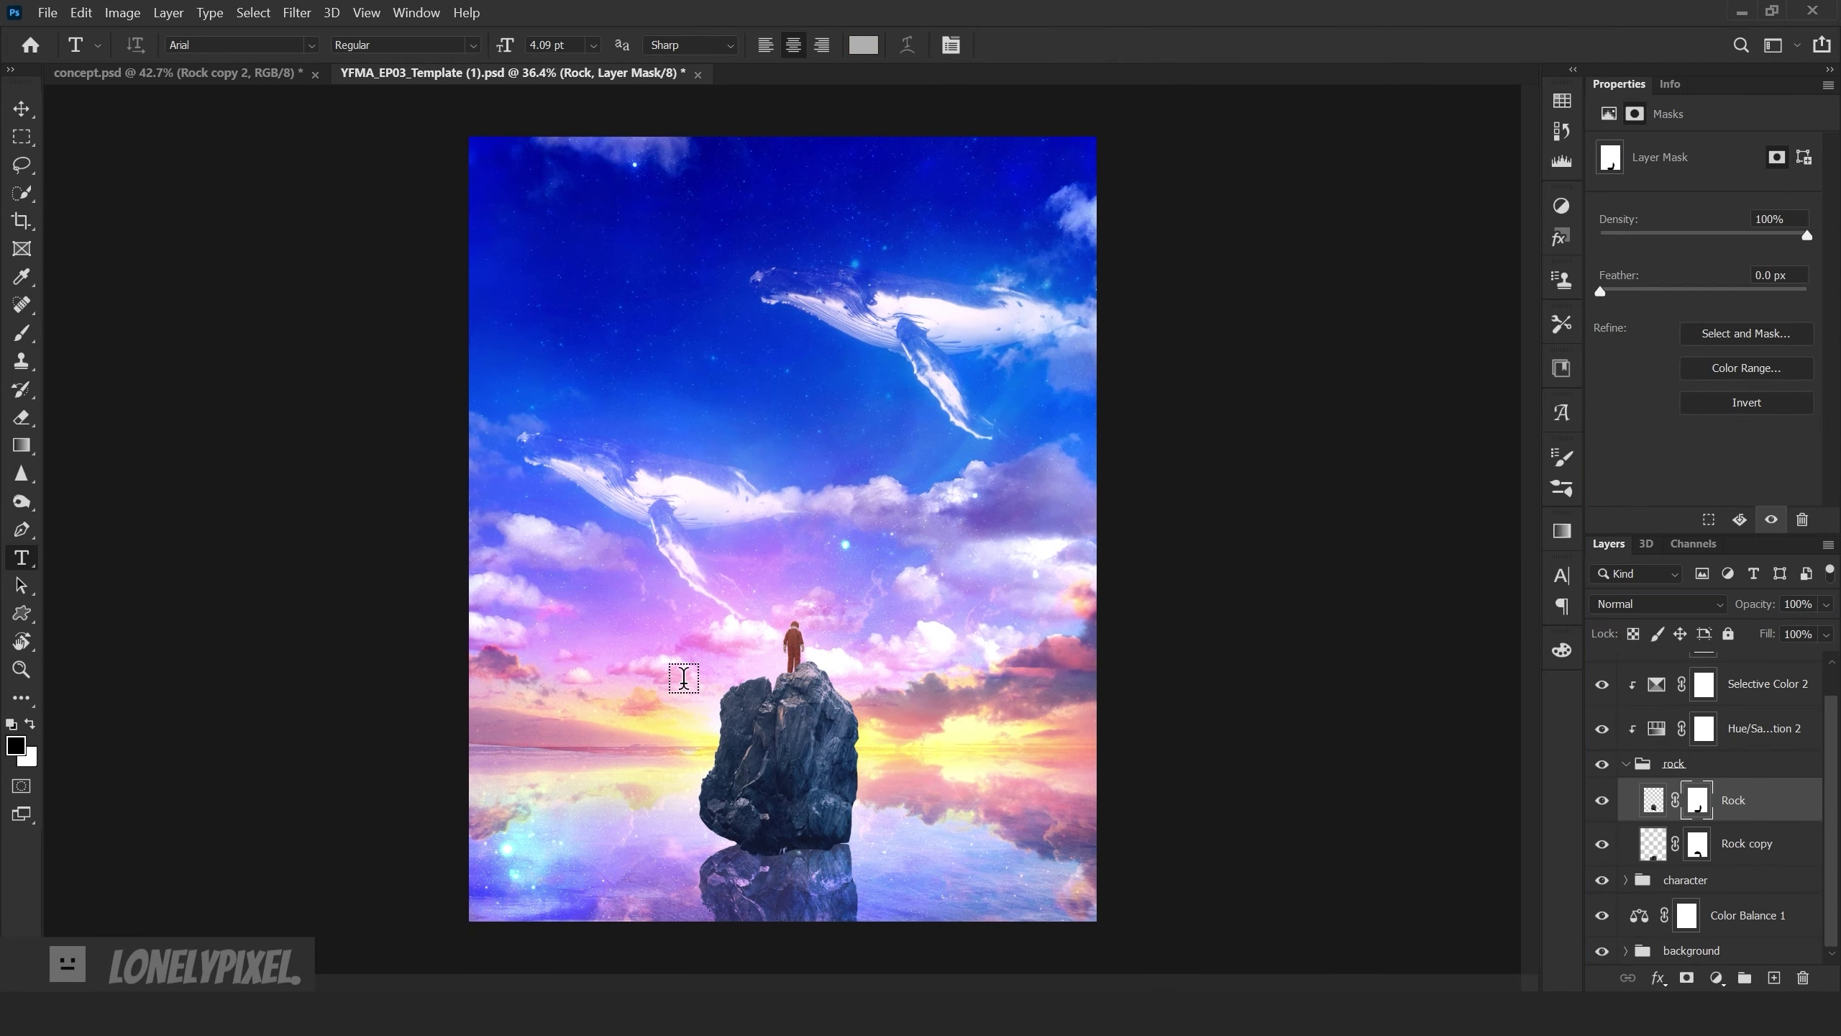
pyautogui.press('b')
pyautogui.keyDown('alt'); pyautogui.scroll(3, 771, 704); pyautogui.keyUp('alt')
pyautogui.scroll(-5, 774, 716)
pyautogui.press(']')
pyautogui.press(']')
pyautogui.press(']')
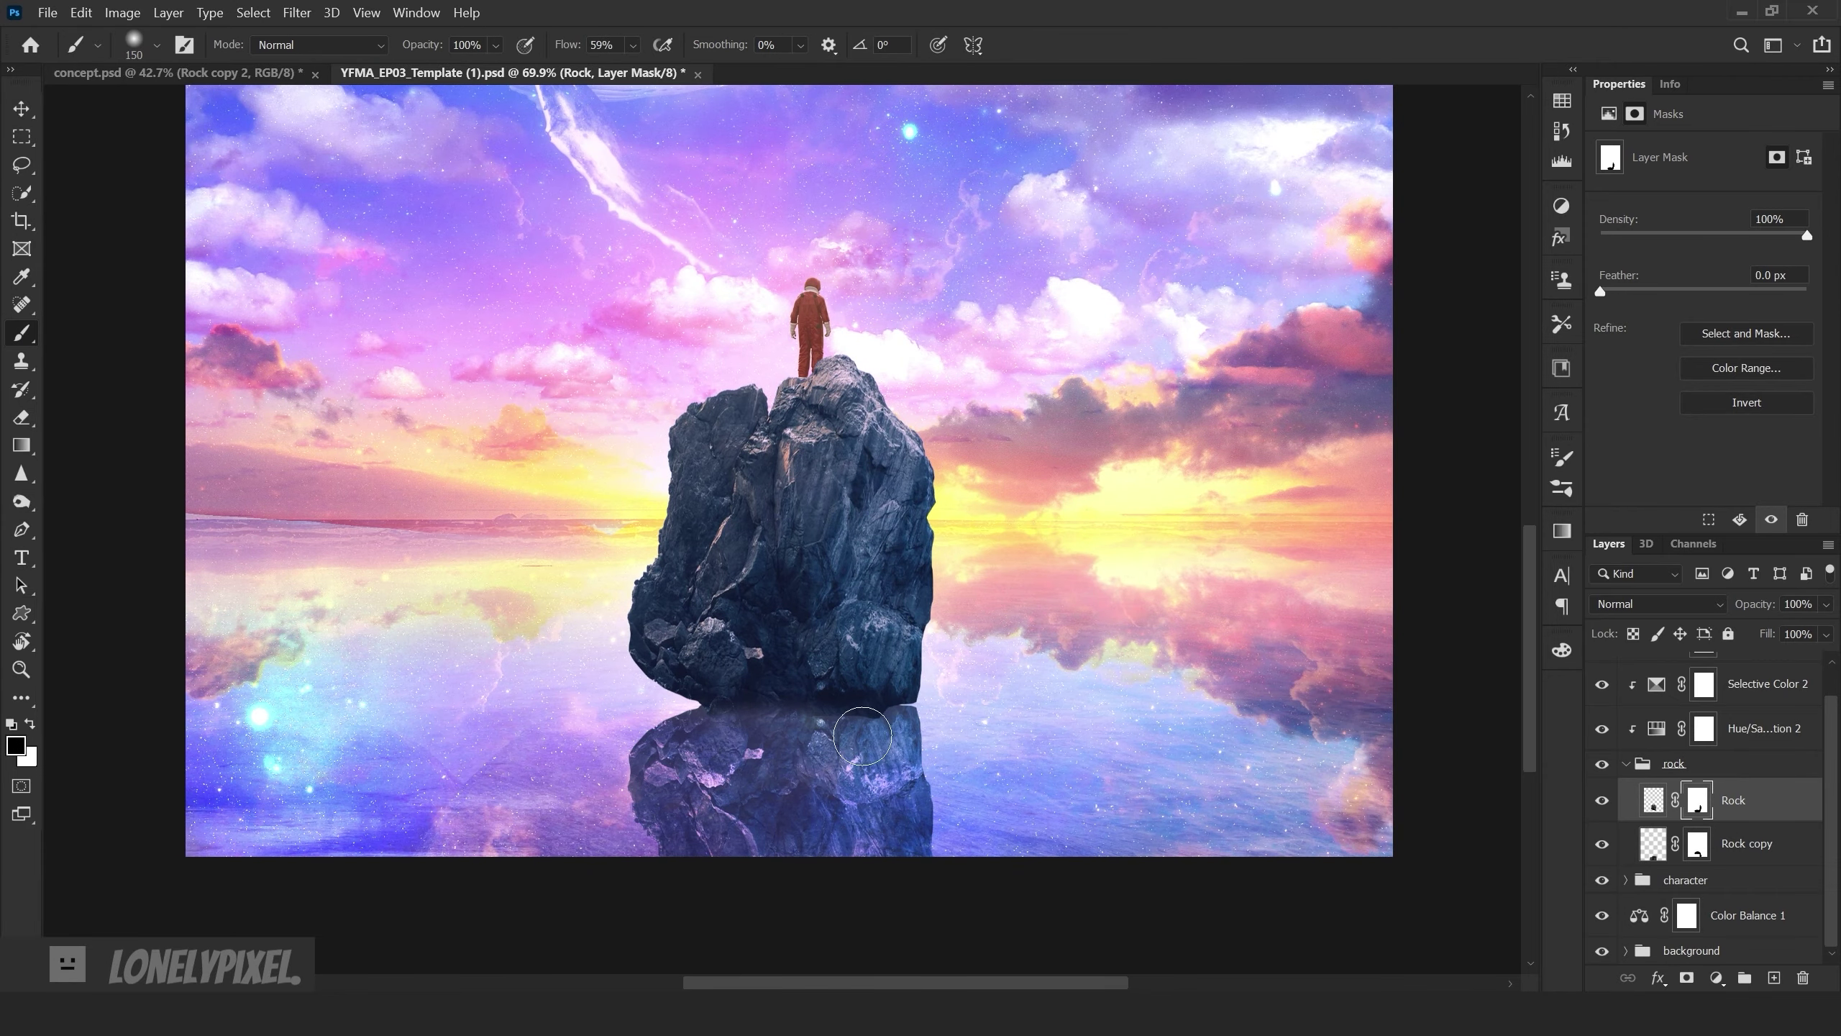
pyautogui.press(']')
pyautogui.keyDown('alt'); pyautogui.scroll(-3, 749, 743); pyautogui.keyUp('alt')
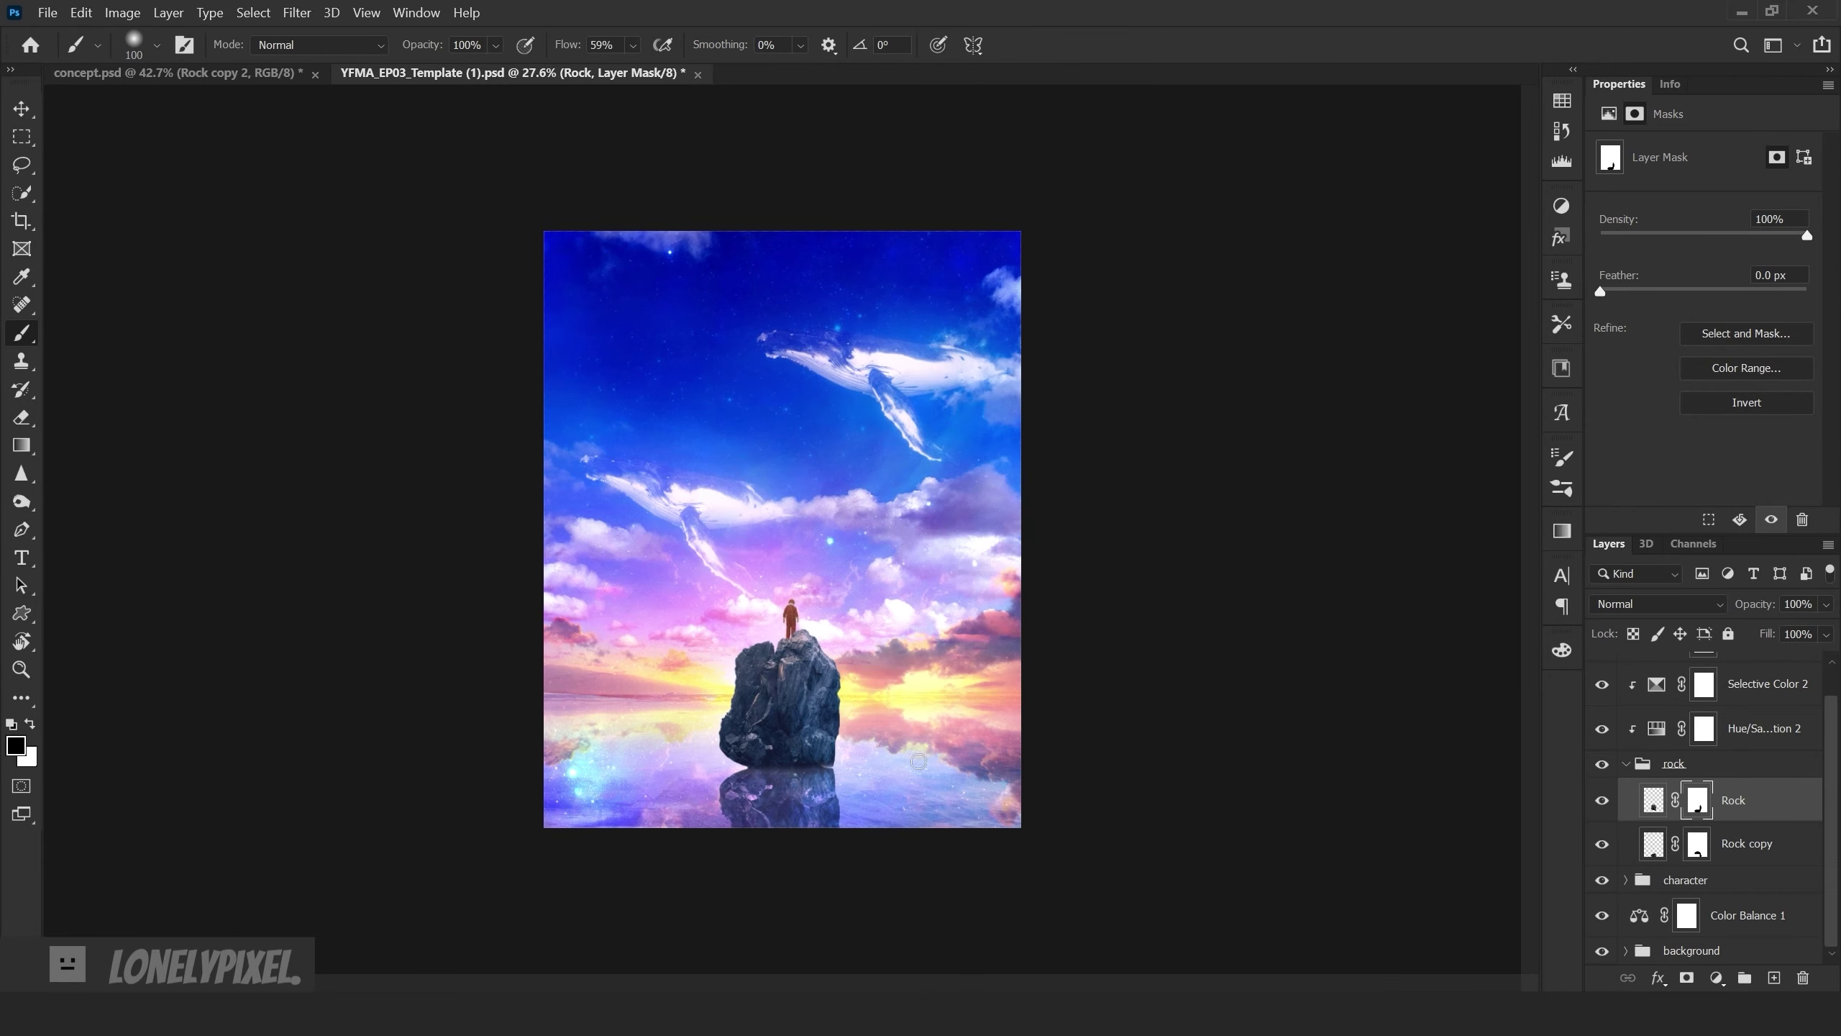
pyautogui.keyDown('alt'); pyautogui.scroll(2, 862, 717); pyautogui.keyUp('alt')
pyautogui.keyDown('alt'); pyautogui.scroll(3, 812, 837); pyautogui.keyUp('alt')
# - Hide the rock briefly and shorten the reflection from its top
pyautogui.click(1601, 800)
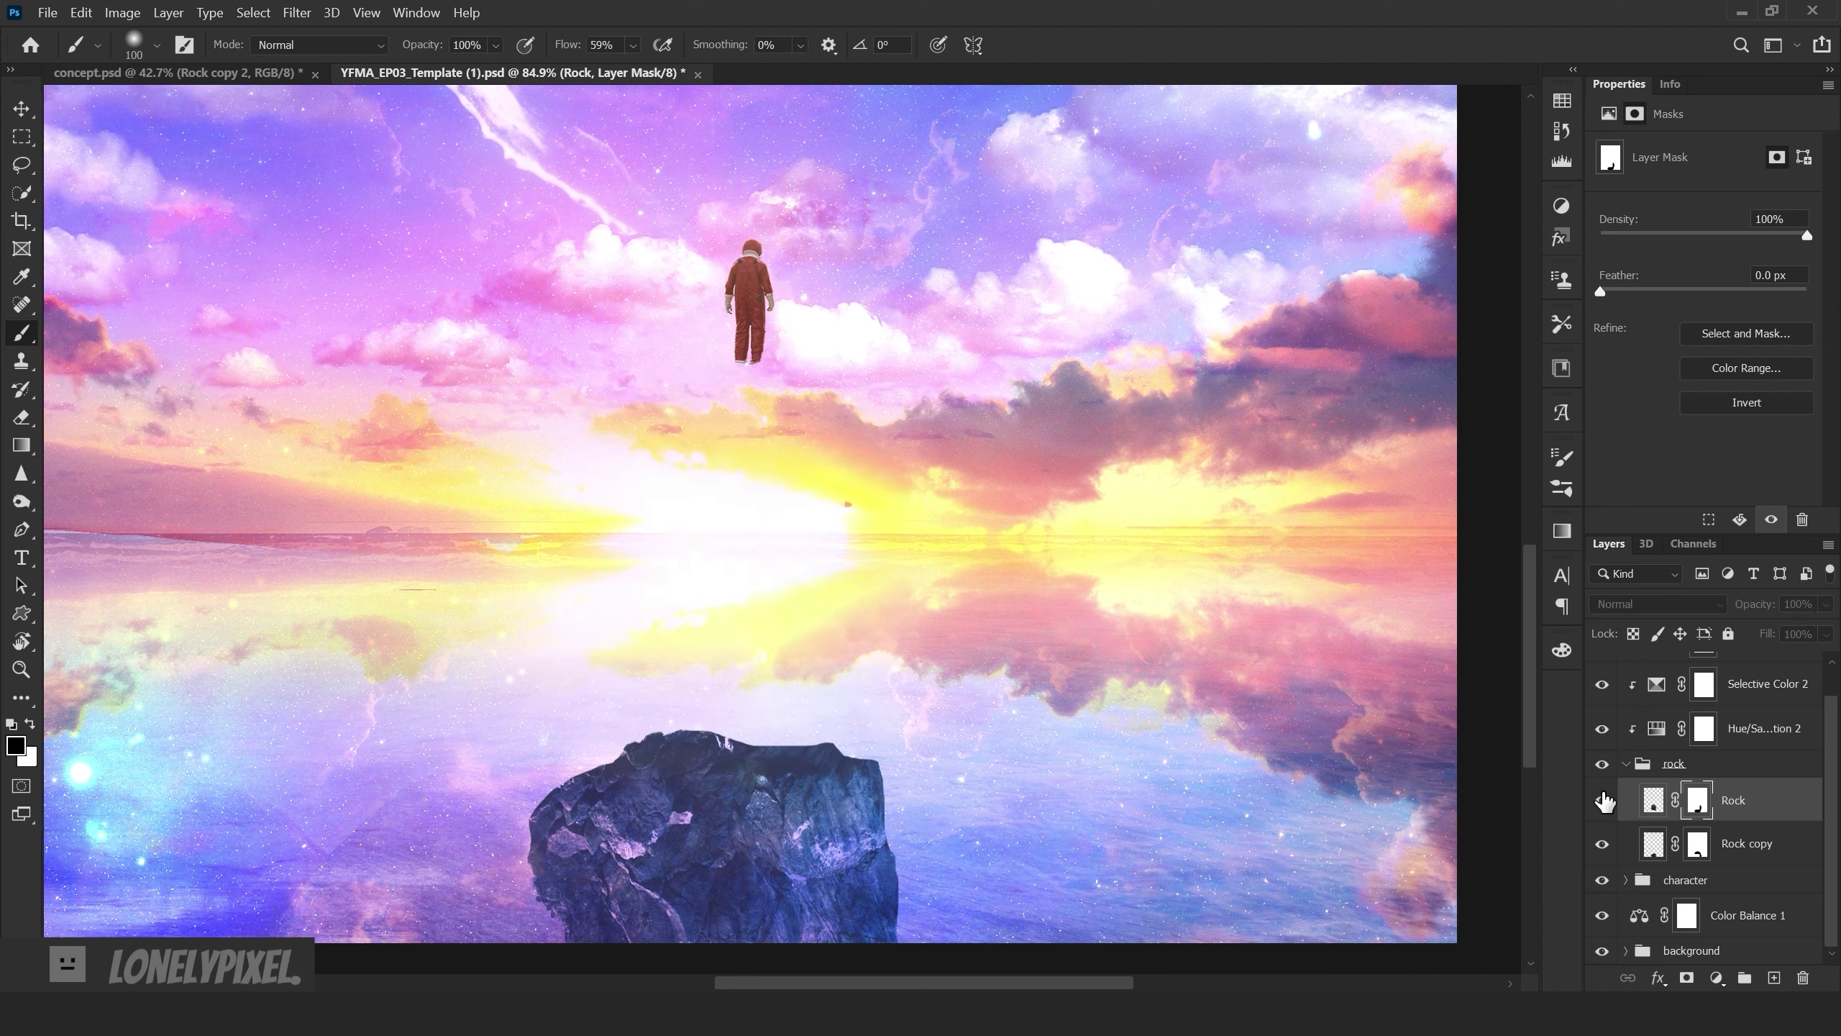
pyautogui.click(1653, 844)
pyautogui.hotkey('ctrl', 't')
pyautogui.moveTo(723, 680); pyautogui.dragTo(723, 711)
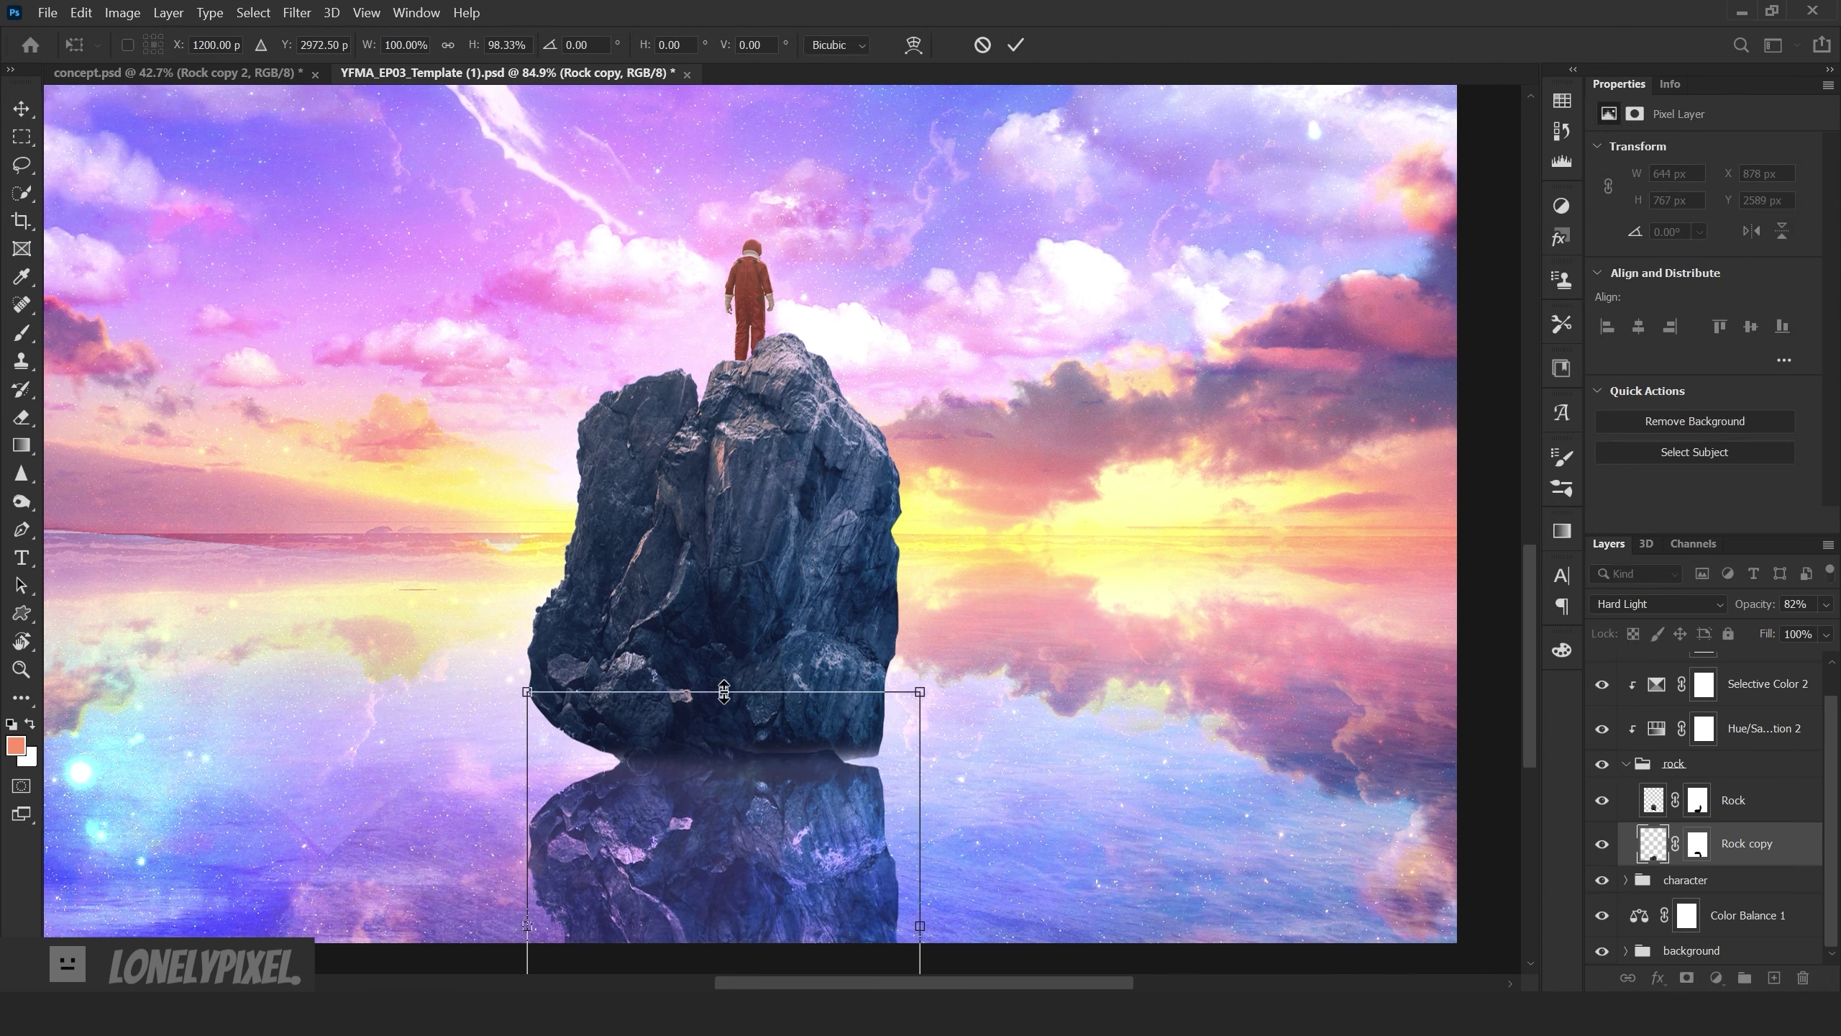
pyautogui.press('Return')
# - Paint along the rock's bottom edge on its mask with a smaller brush
pyautogui.press('b')
pyautogui.hotkey('ctrl', '\\')
pyautogui.hotkey('alt', ']')
pyautogui.press('x')
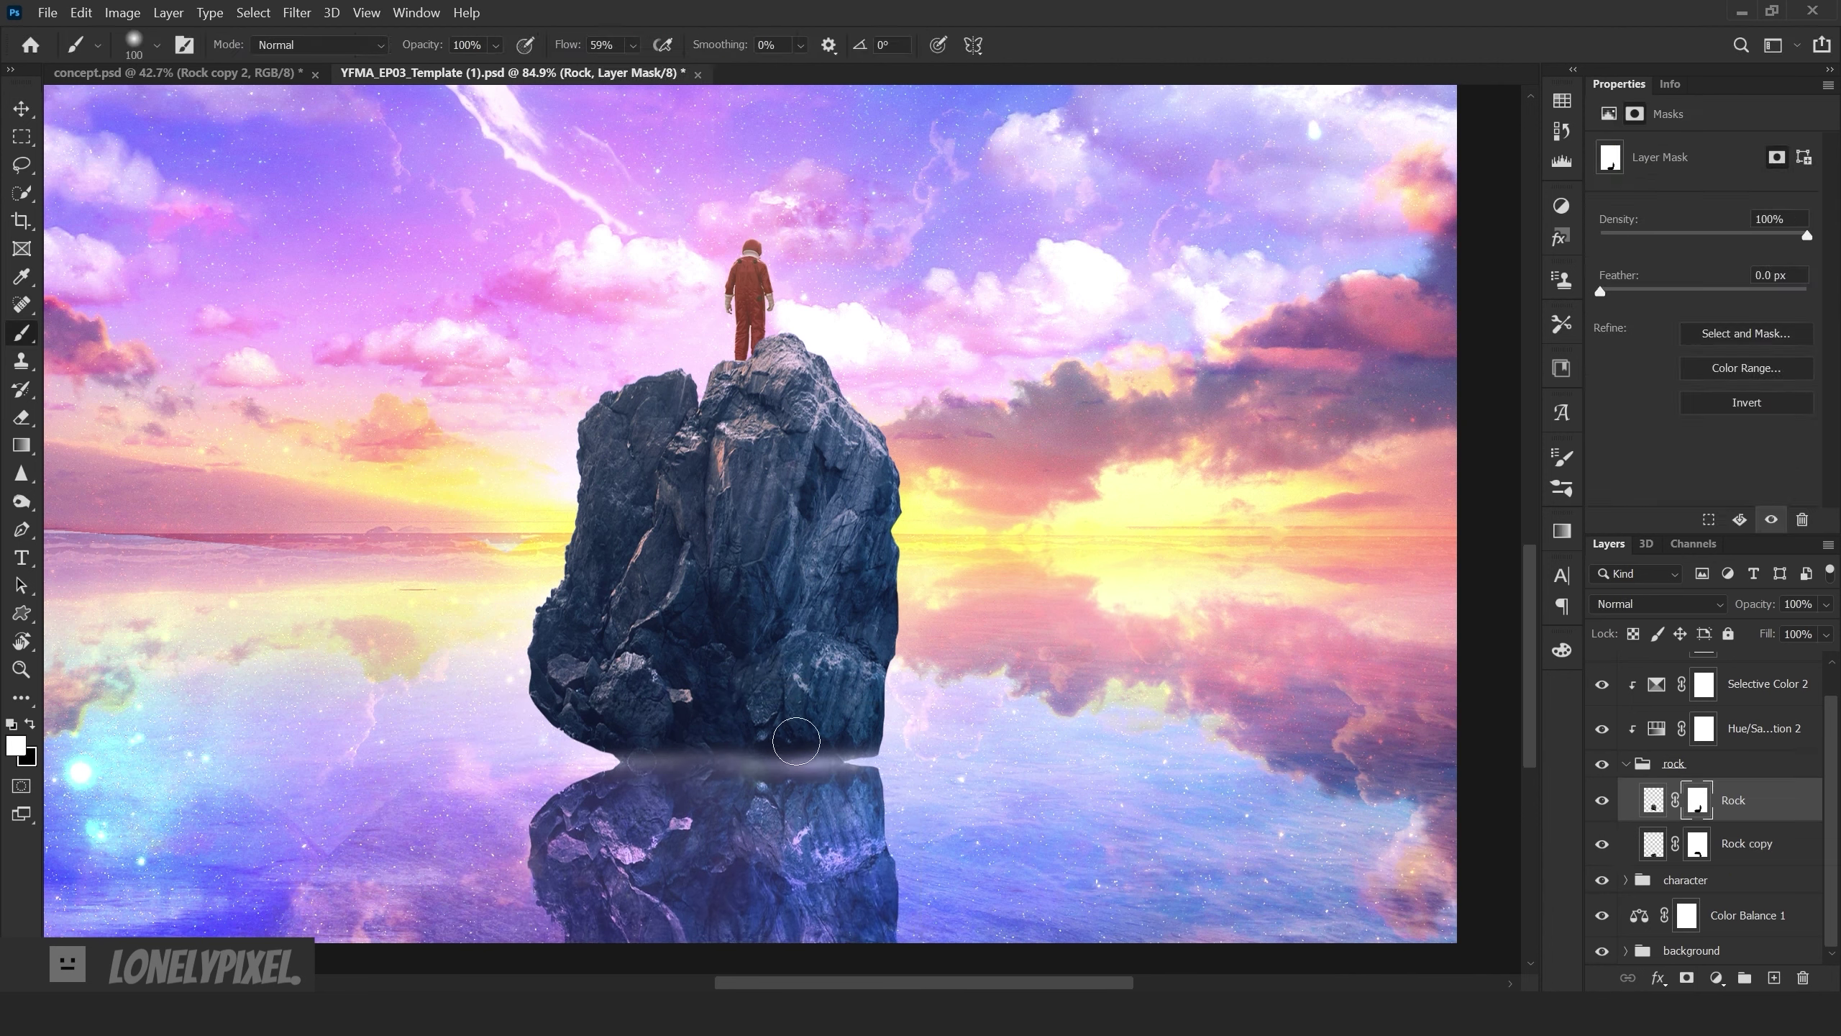
pyautogui.press('[')
pyautogui.press('[')
pyautogui.press('[')
pyautogui.moveTo(869, 747); pyautogui.dragTo(742, 750)
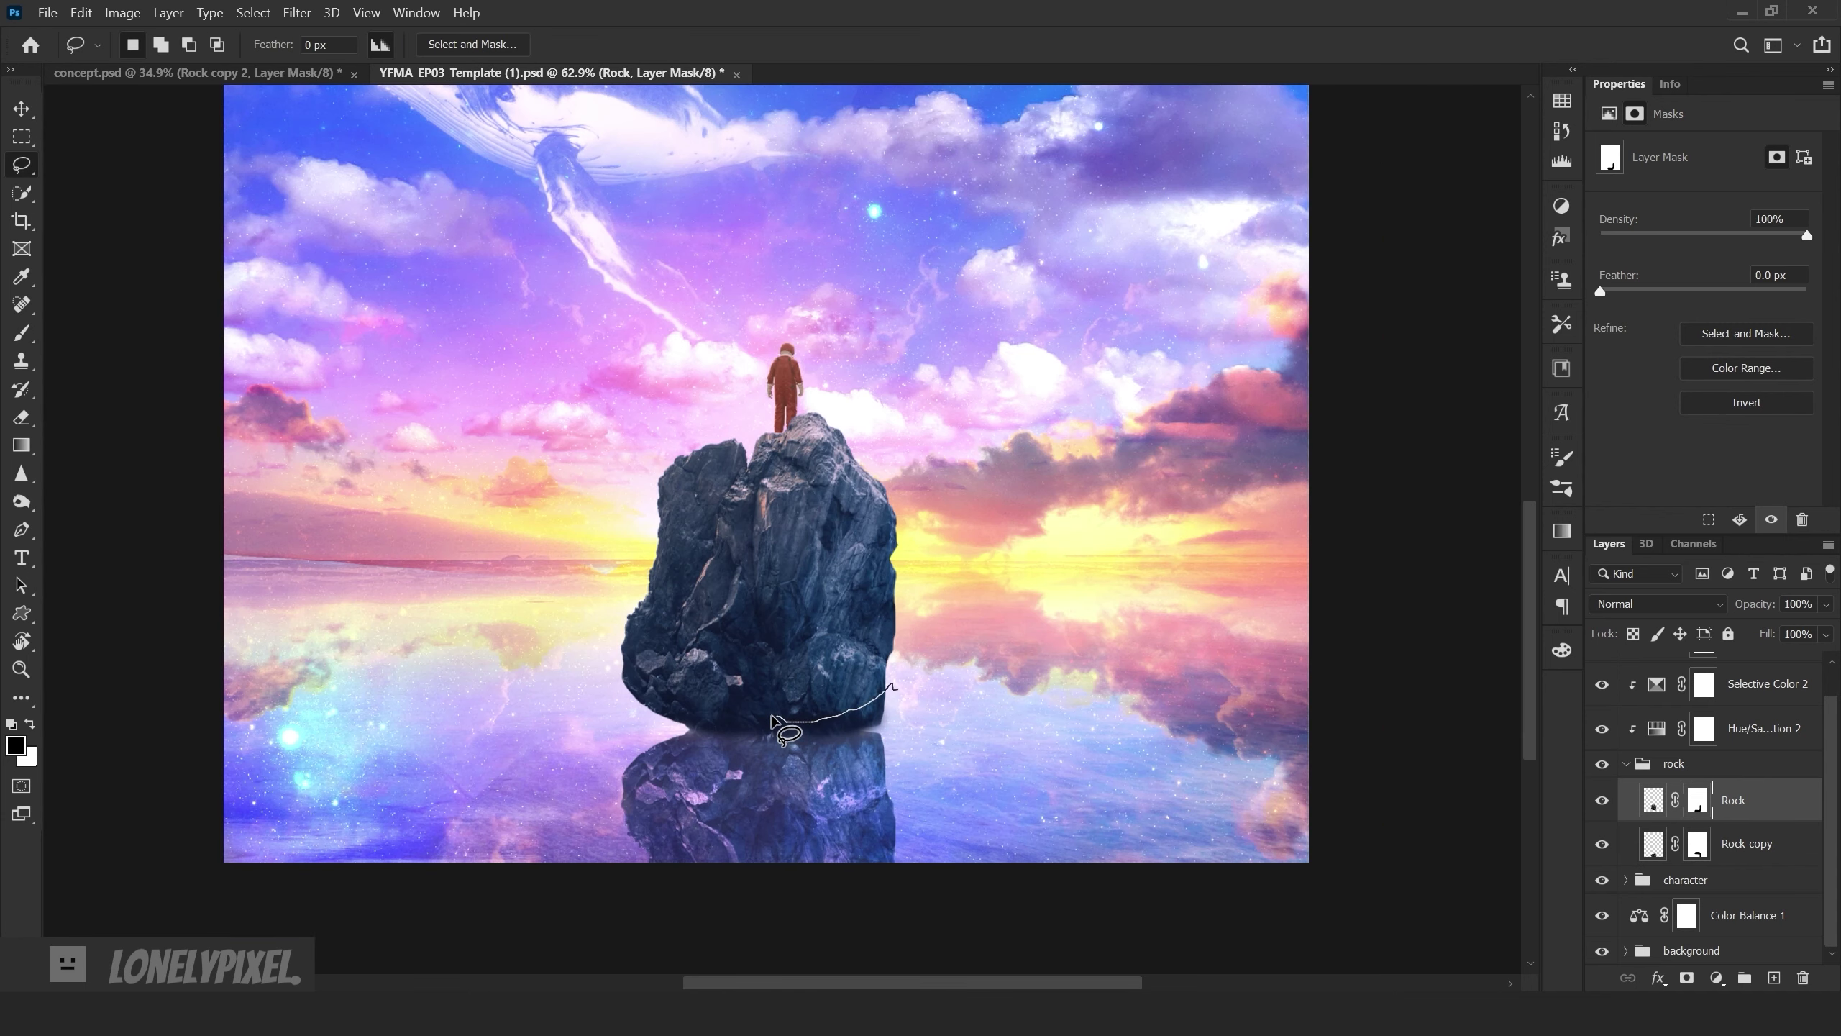
# - Outline the rock's base and stretch it downward toward the water
pyautogui.moveTo(642, 700); pyautogui.dragTo(915, 705)
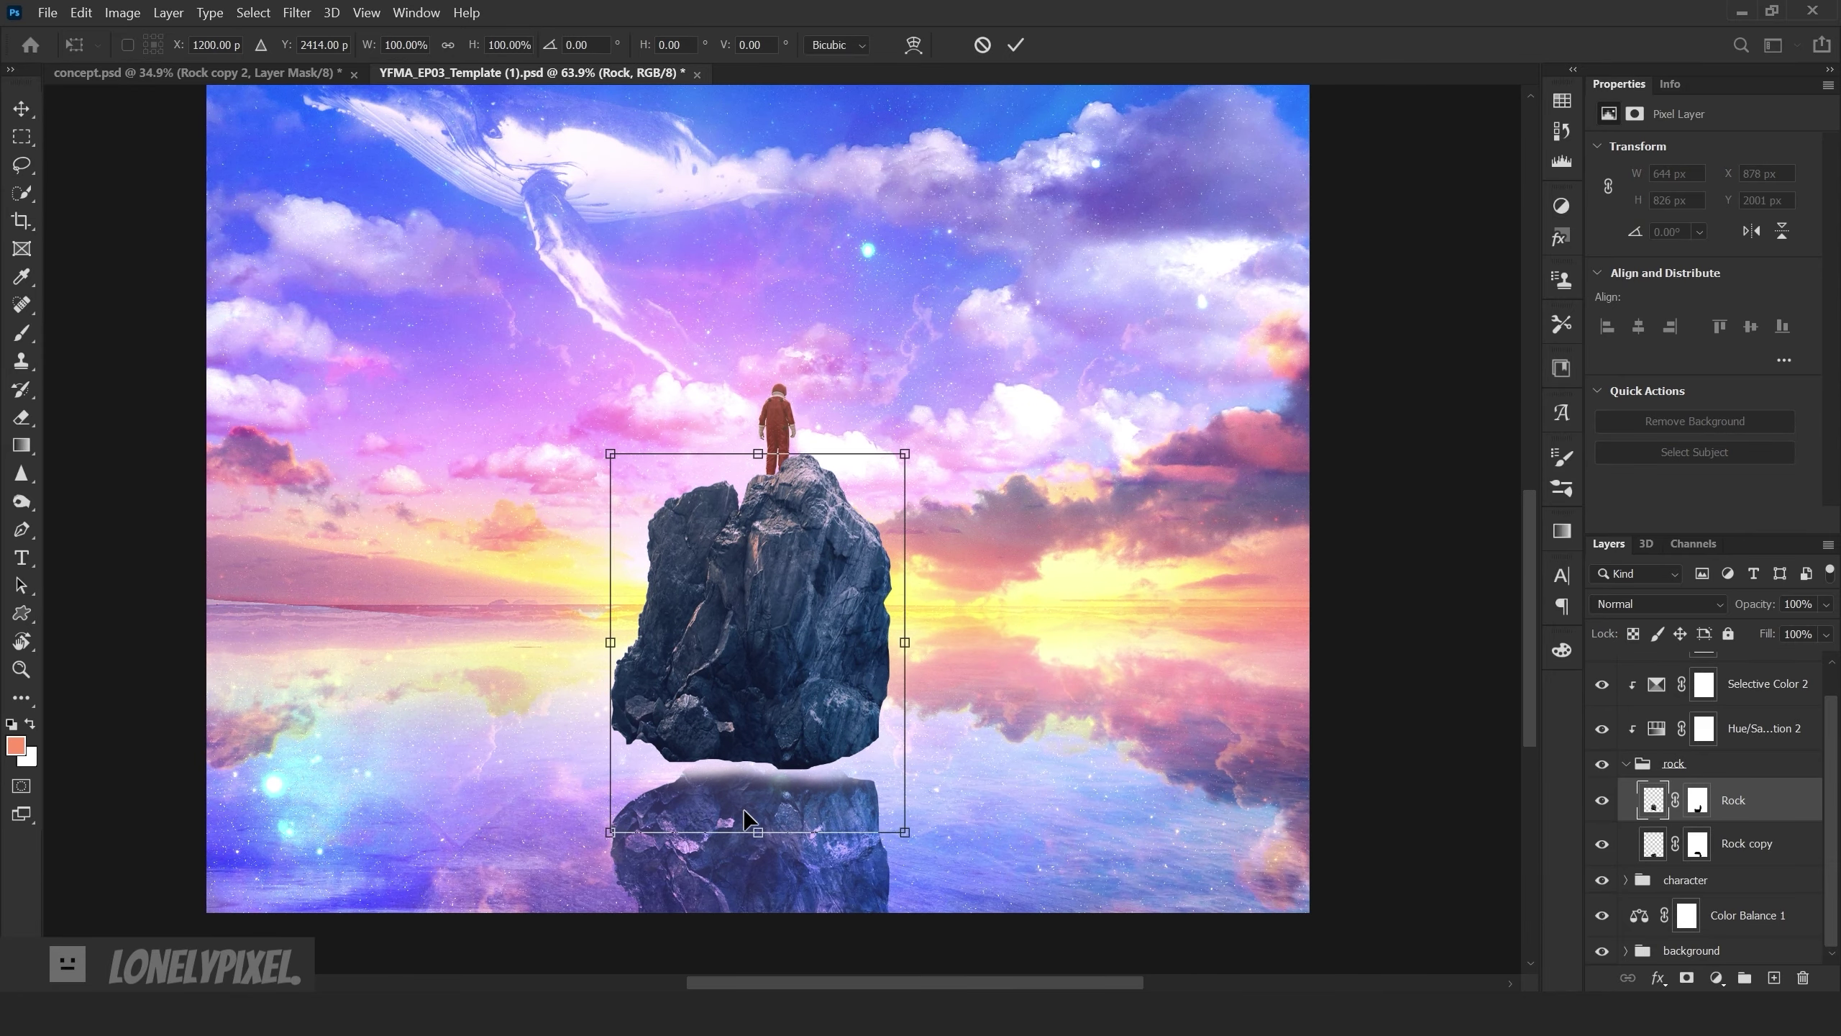
pyautogui.moveTo(747, 819); pyautogui.dragTo(747, 797)
pyautogui.press('Return')
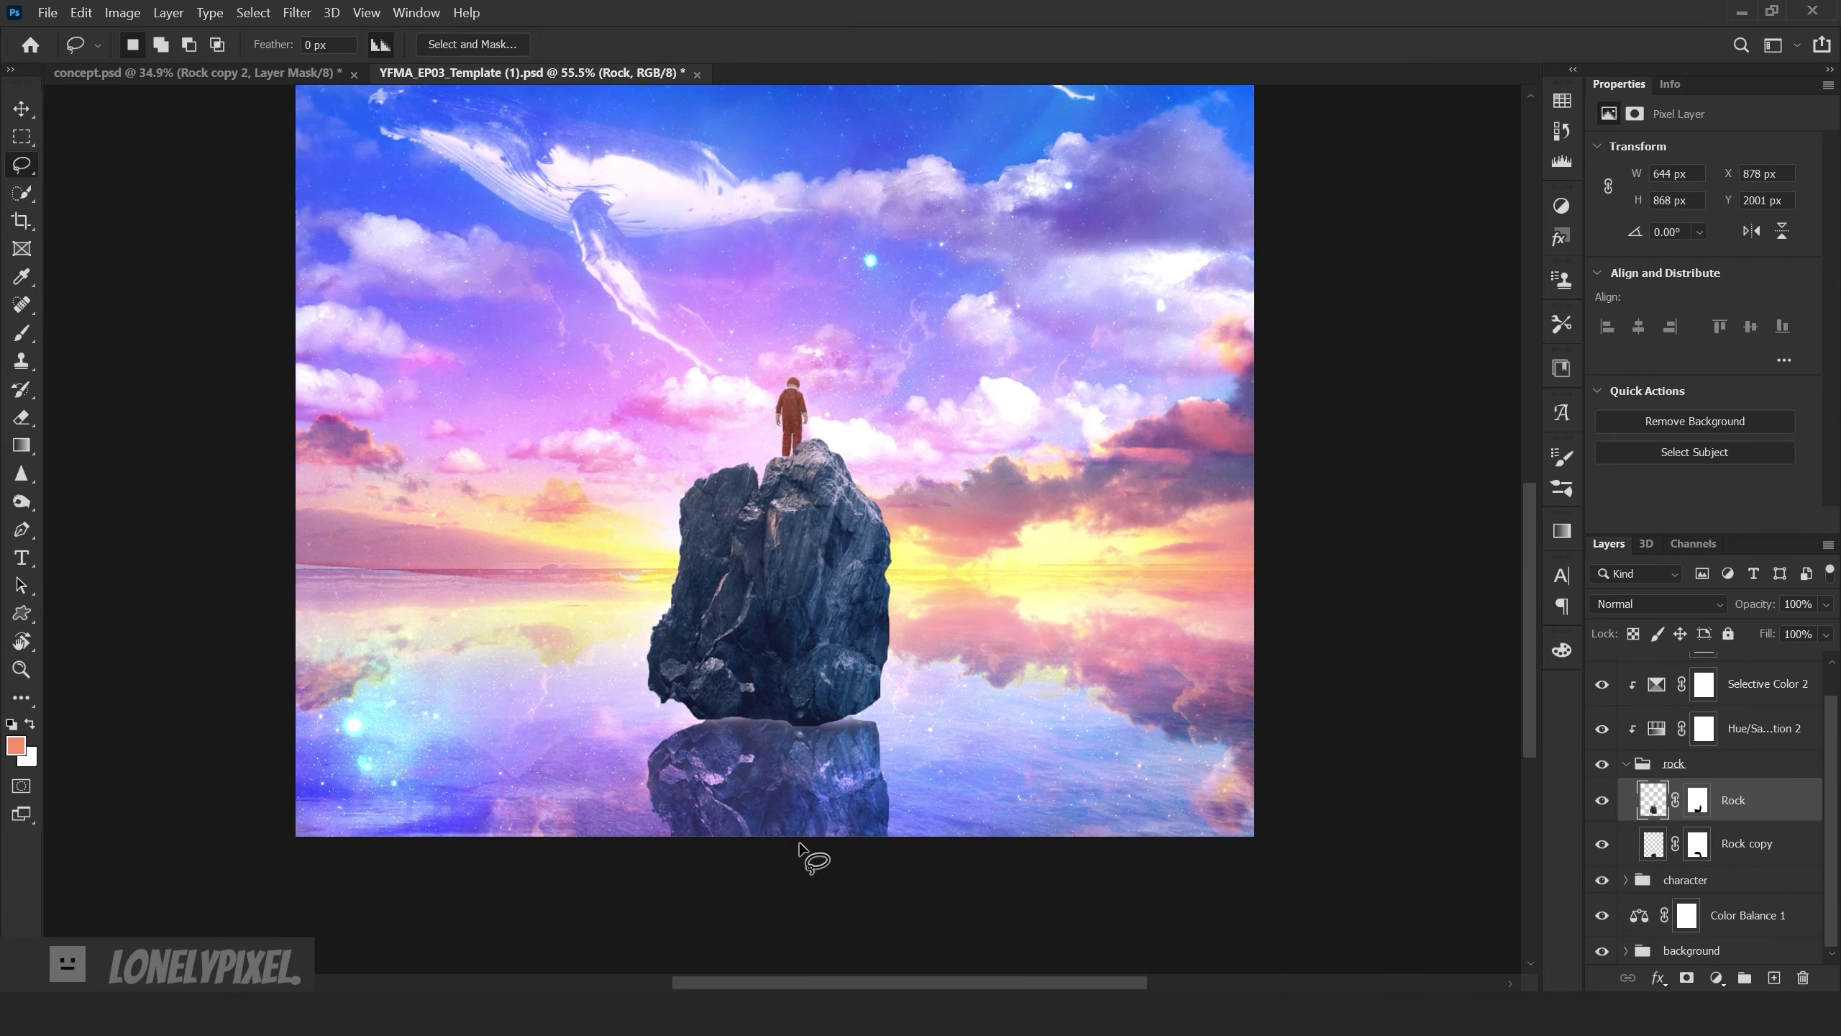
# - Hide the old reflection and place a new vertically flipped Rock copy under the rock
pyautogui.click(1602, 844)
pyautogui.hotkey('ctrl', 'j')
pyautogui.hotkey('ctrl', 't')
pyautogui.rightClick(788, 571)
pyautogui.click(841, 958)
pyautogui.moveTo(841, 435); pyautogui.dragTo(860, 779)
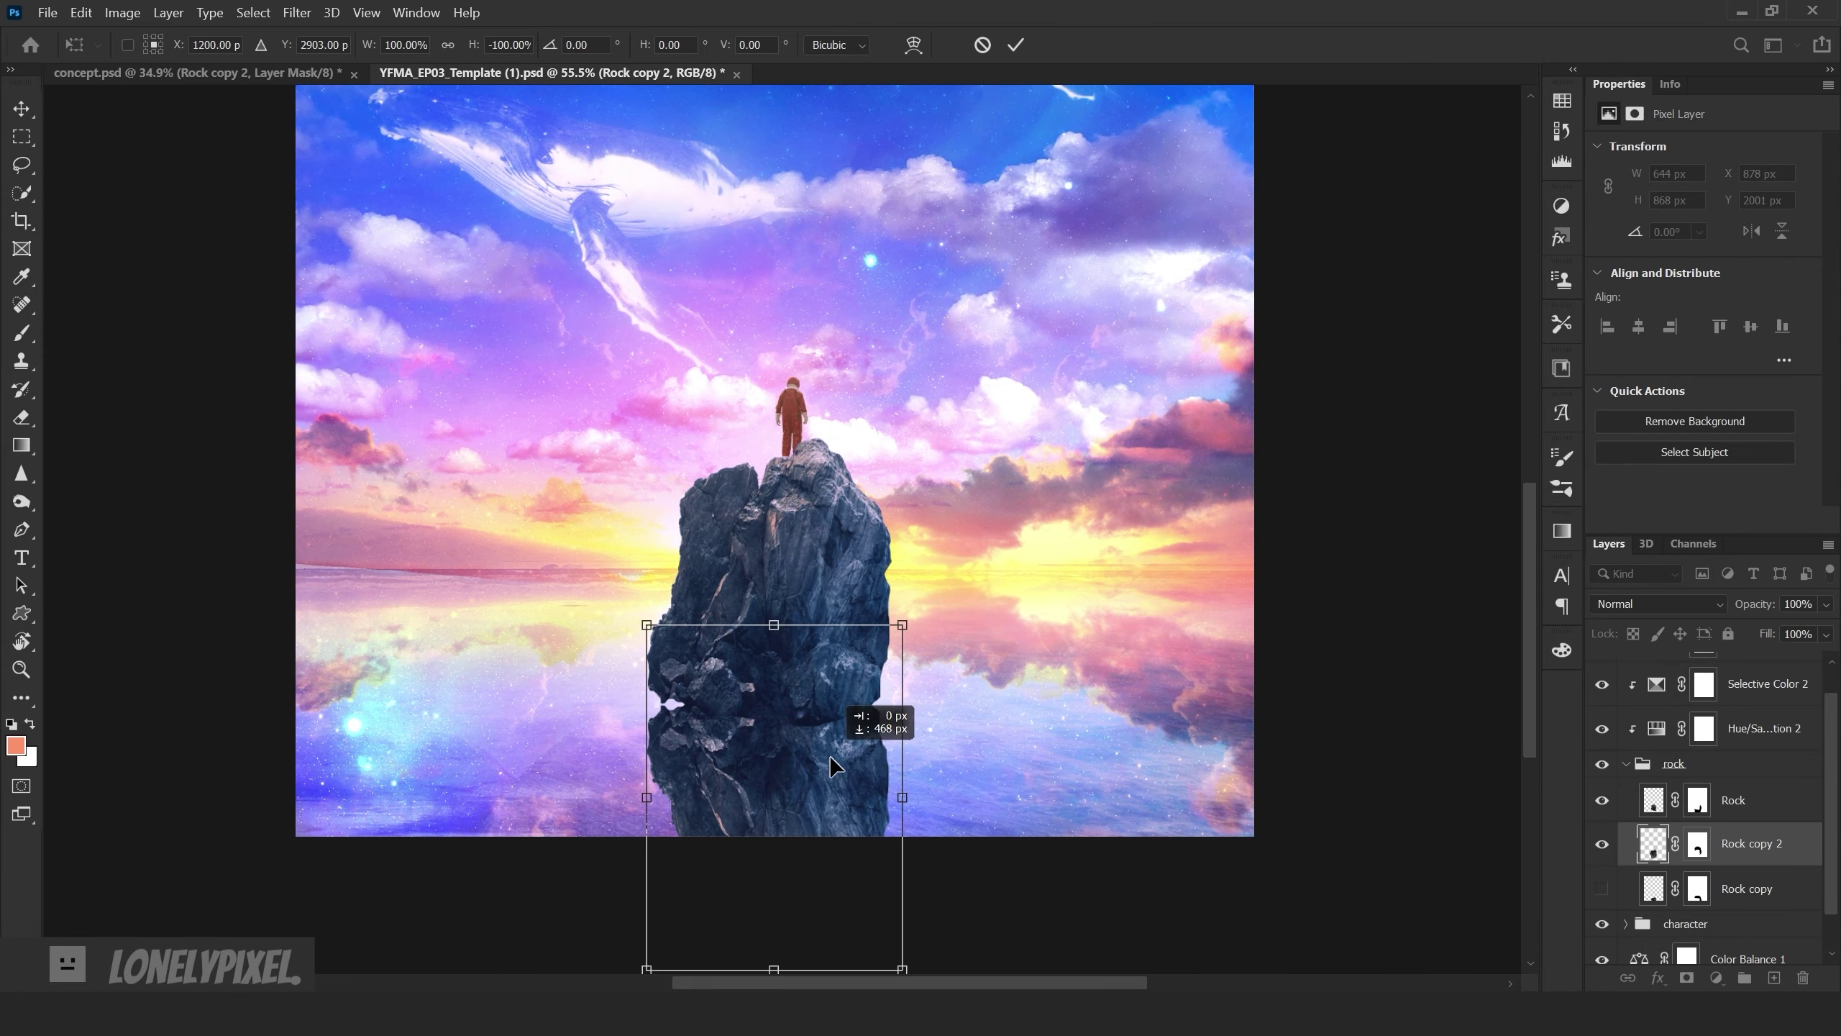
pyautogui.moveTo(892, 653); pyautogui.dragTo(892, 740)
# - Set the new reflection to 77% opacity and Hard Light blending
pyautogui.press('Return')
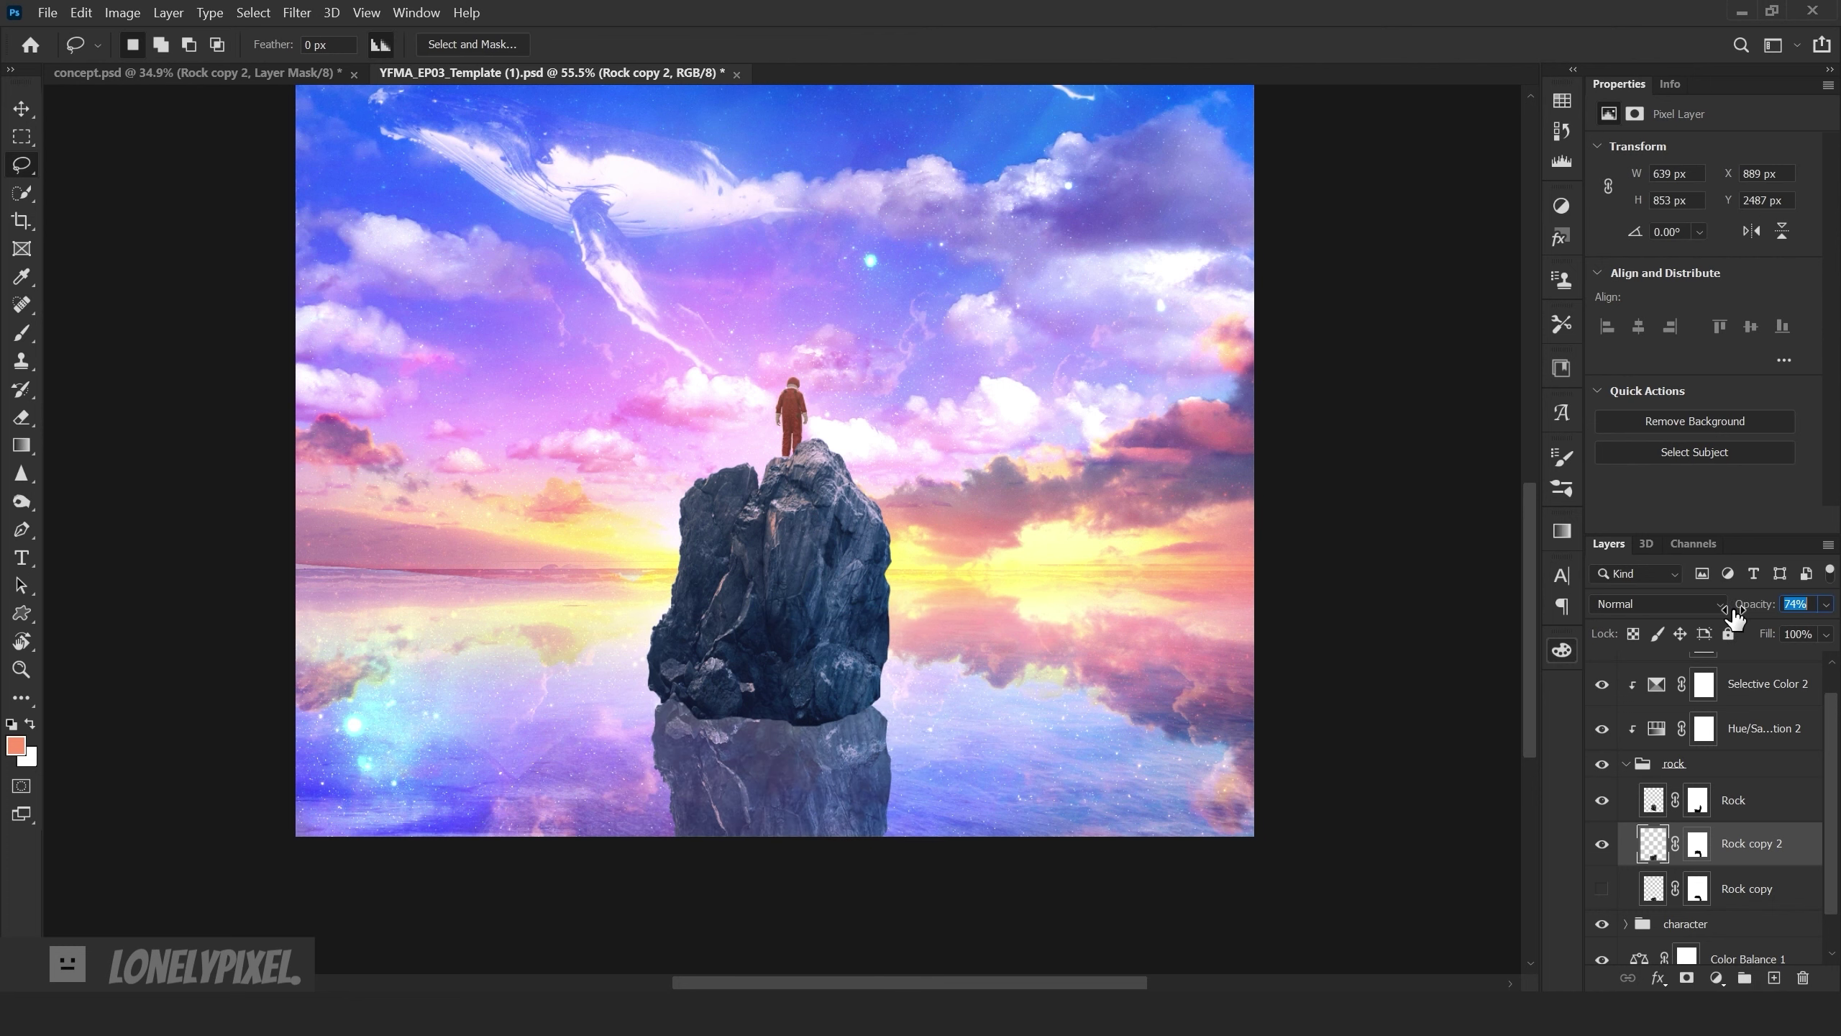
pyautogui.press('7')
pyautogui.press('7')
pyautogui.click(1658, 603)
pyautogui.click(1649, 740)
# - Warp the reflection, pulling its top-left corner up to meet the rock
pyautogui.hotkey('ctrl', '0')
pyautogui.hotkey('ctrl', 't')
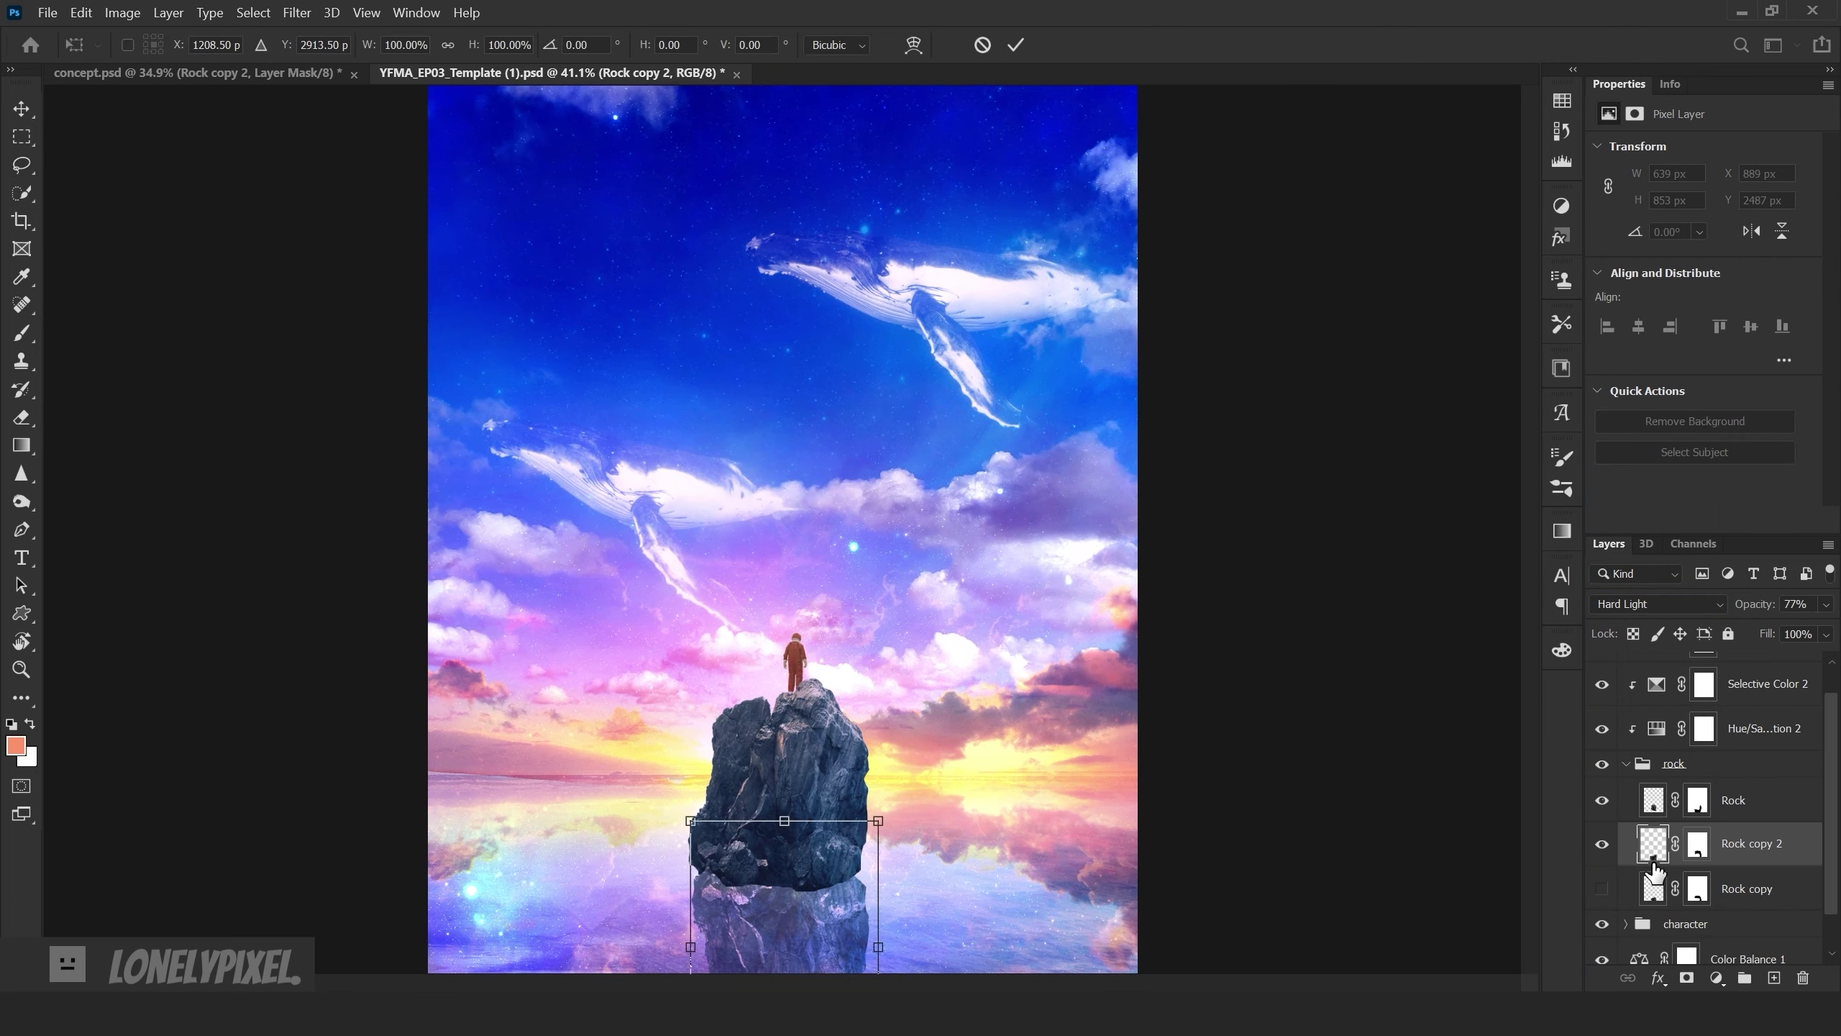
pyautogui.rightClick(750, 467)
pyautogui.click(775, 609)
pyautogui.moveTo(689, 835); pyautogui.dragTo(685, 803)
# - Finish warping the reflection's top-right corner, then set Layer 1 to Color Dodge with pale pink paint
pyautogui.moveTo(878, 835); pyautogui.dragTo(877, 803)
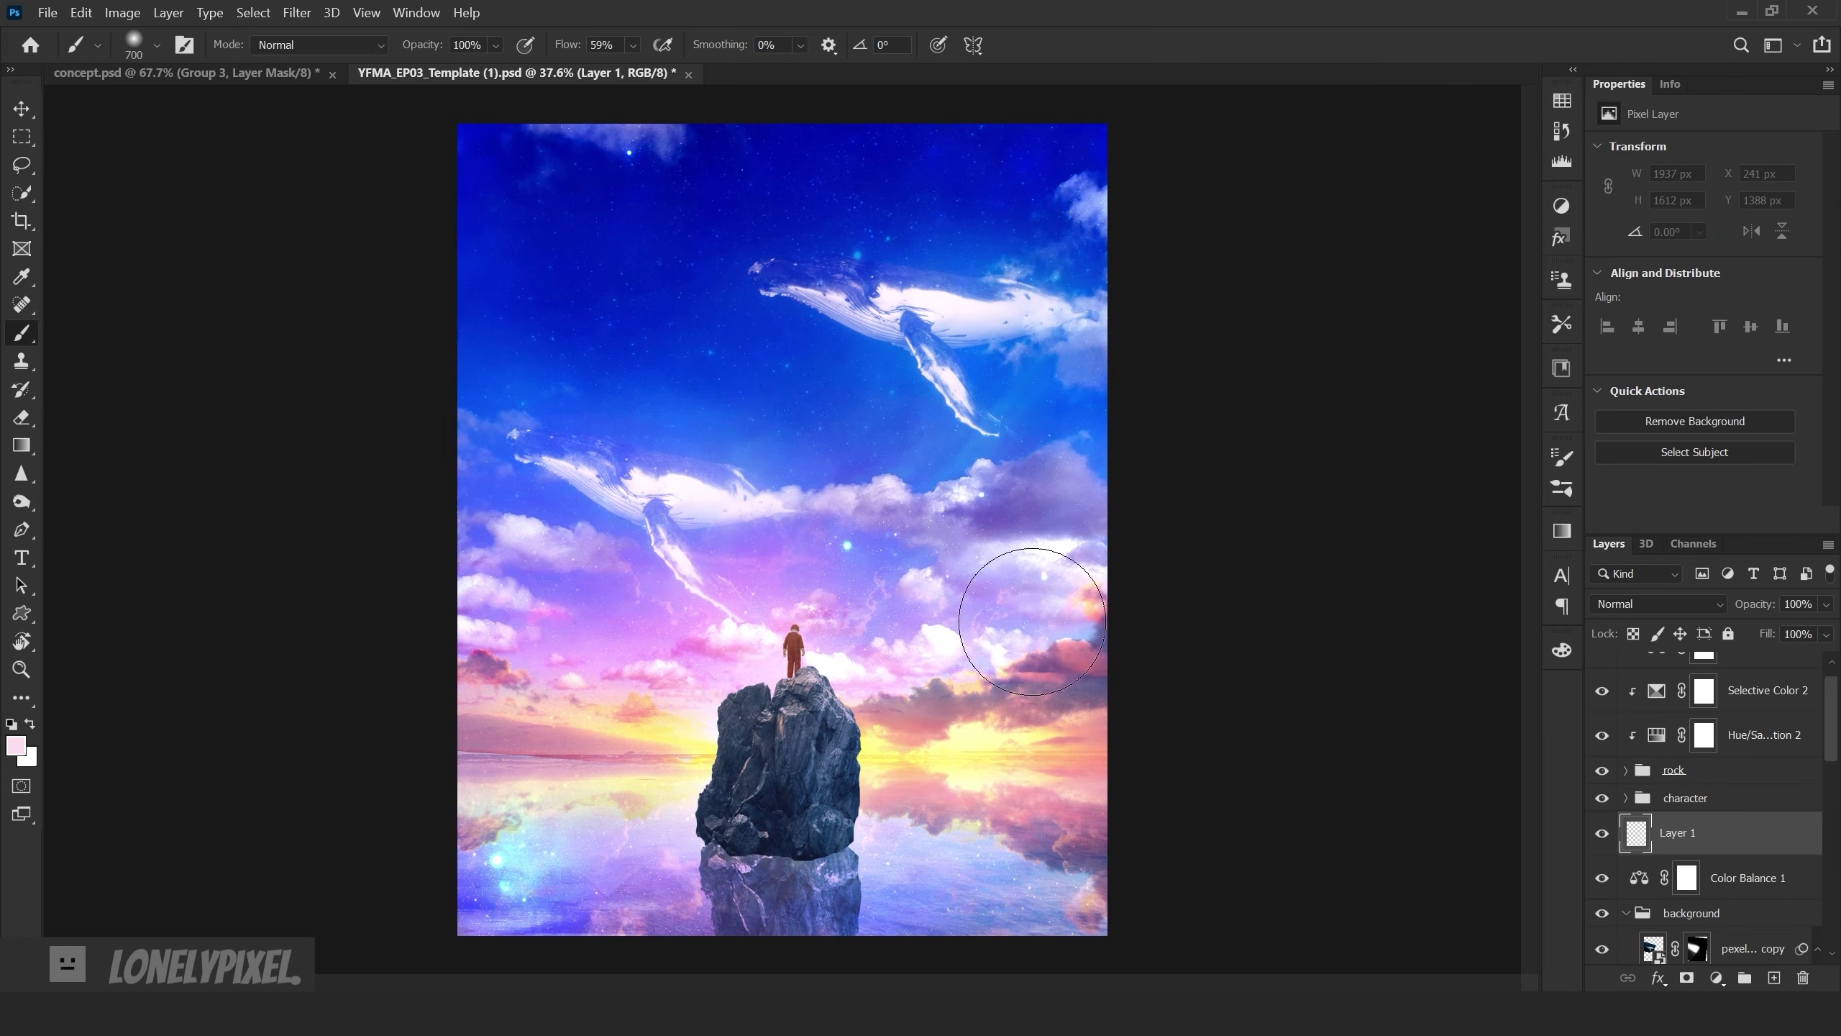
pyautogui.click(1758, 78)
pyautogui.press('b')
pyautogui.click(1656, 604)
pyautogui.click(1645, 645)
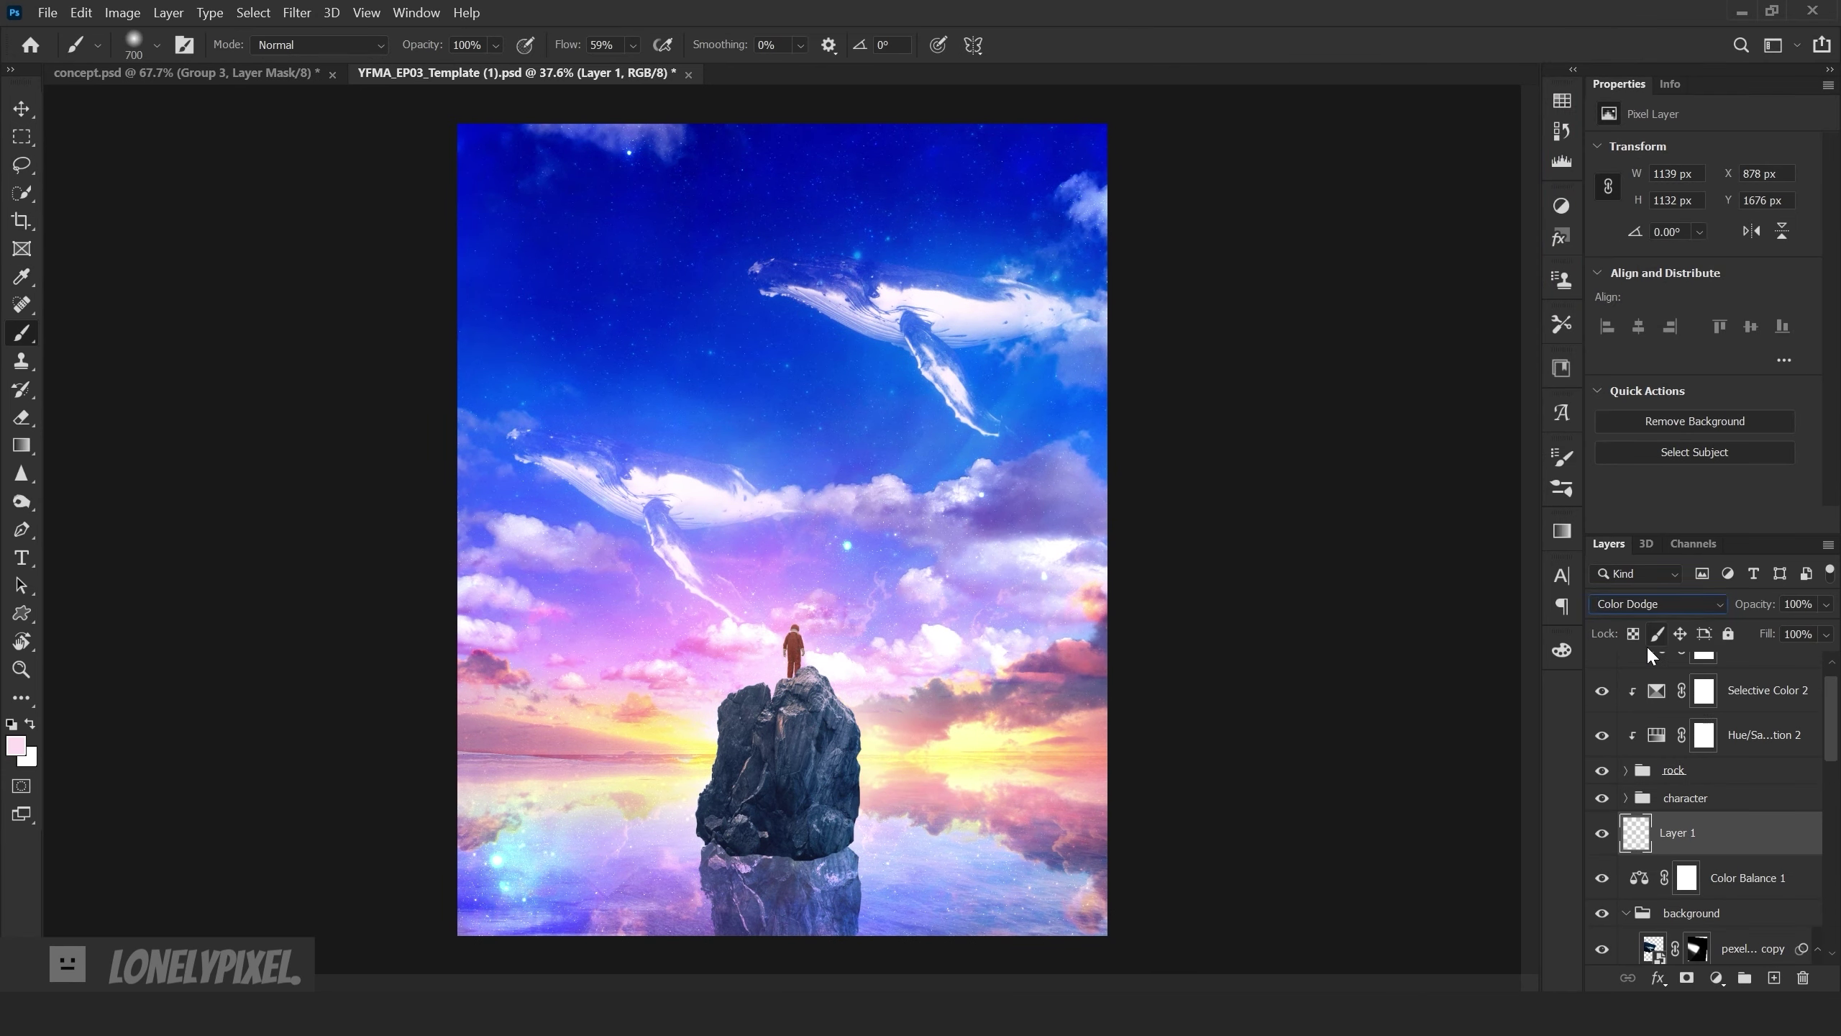
# - Paint a pink glow around the figure and left of the rock, fading Layer 1 to 36%
pyautogui.scroll(2, 681, 755)
pyautogui.moveTo(682, 755); pyautogui.dragTo(994, 785)
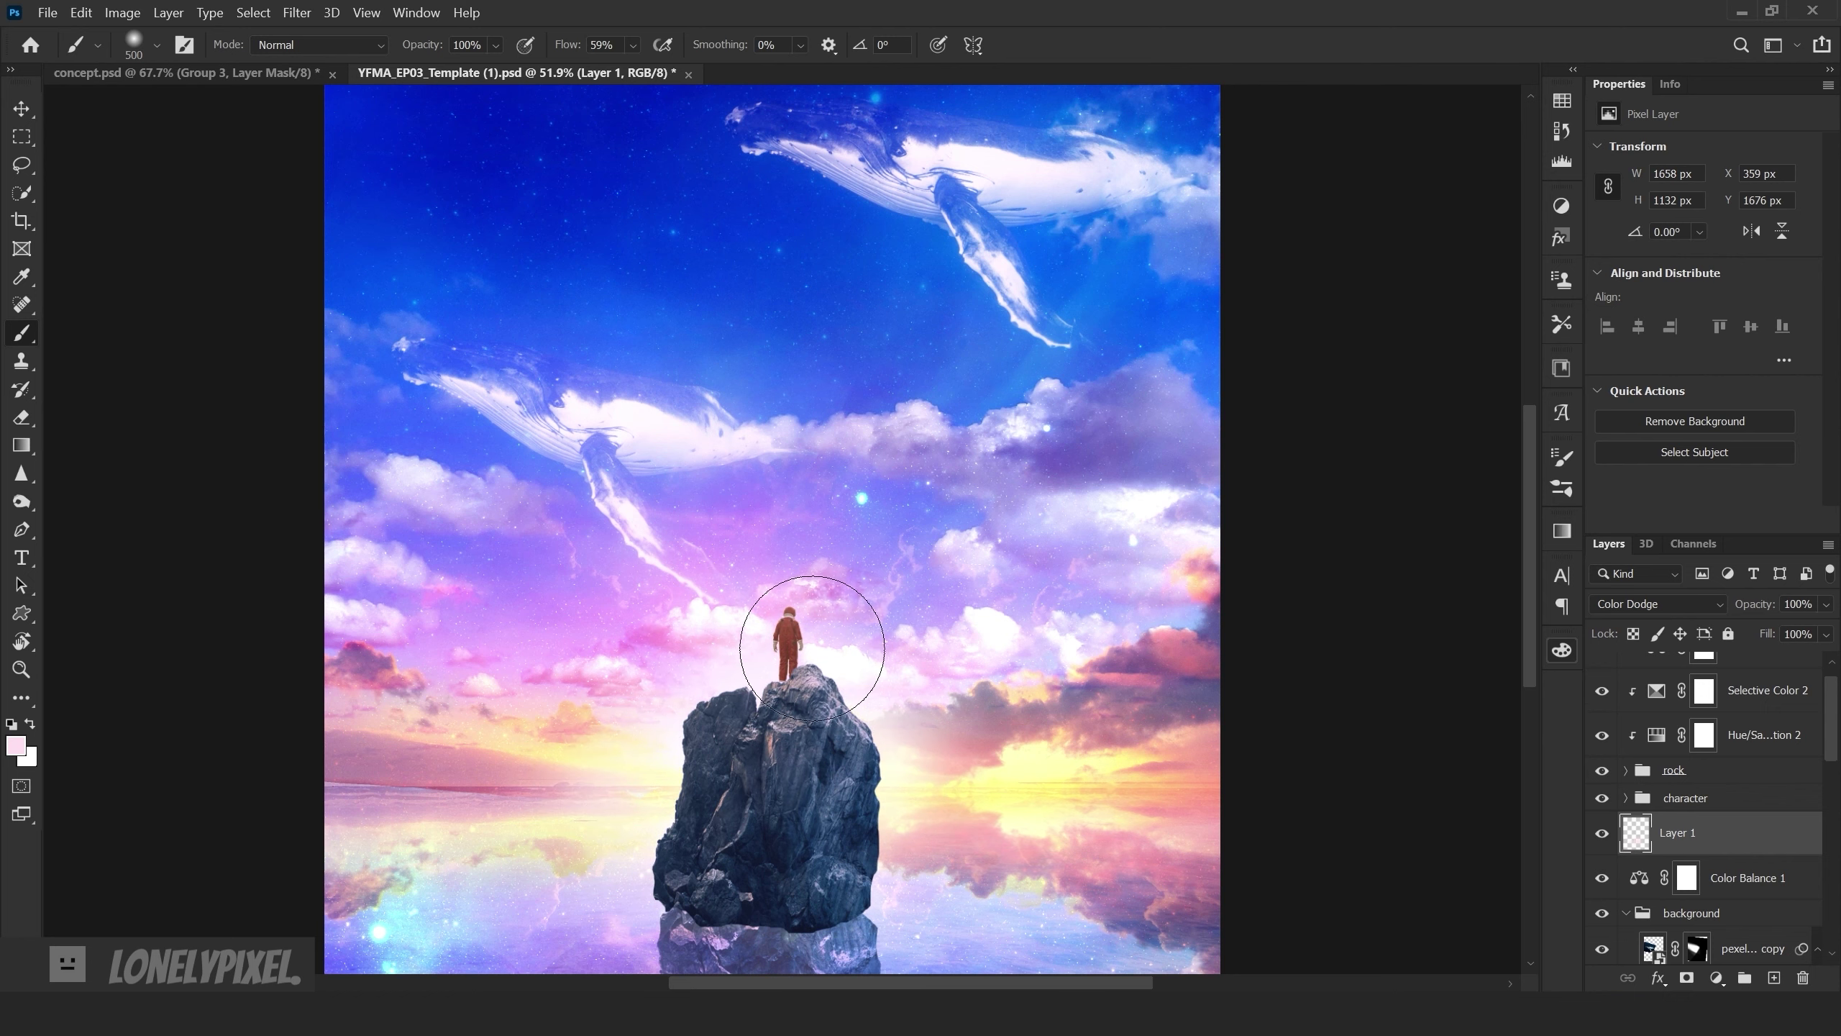
pyautogui.moveTo(544, 791); pyautogui.dragTo(735, 662)
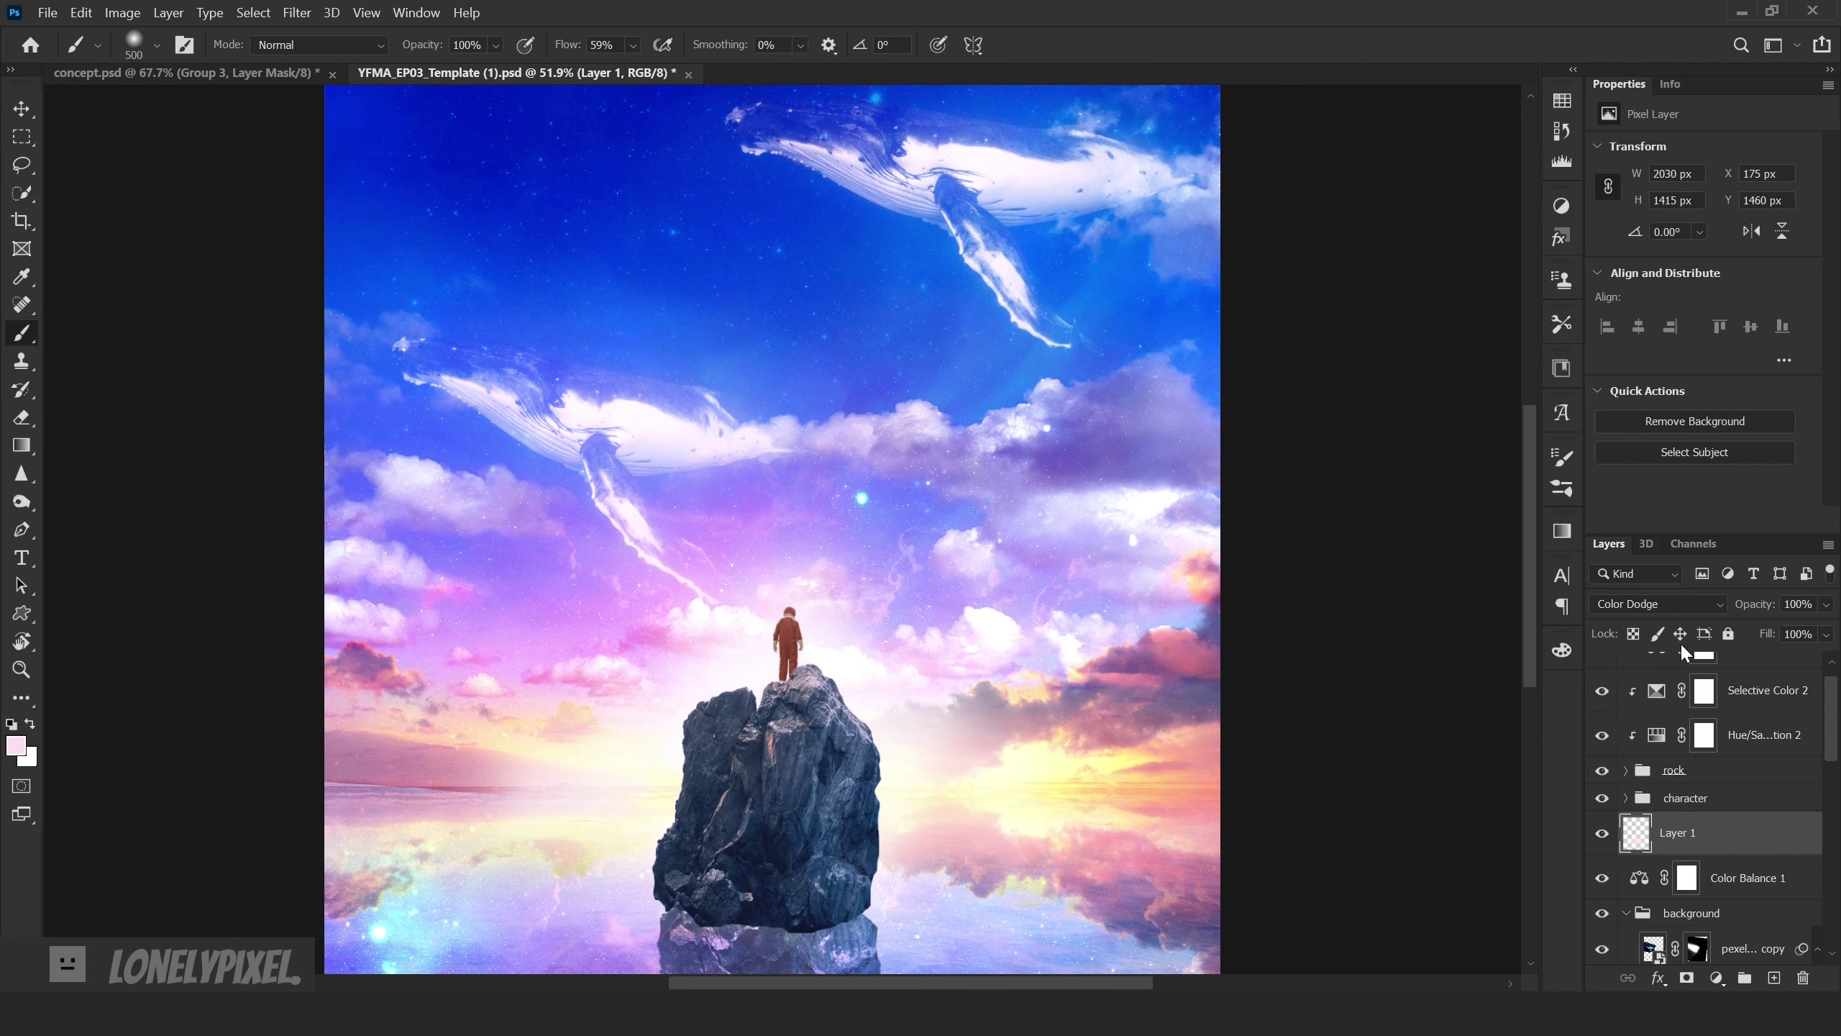
pyautogui.moveTo(1755, 604)
pyautogui.mouseDown()
pyautogui.moveTo(1700, 620)
pyautogui.moveTo(1743, 613)
pyautogui.mouseUp()
pyautogui.hotkey('ctrl', '0')
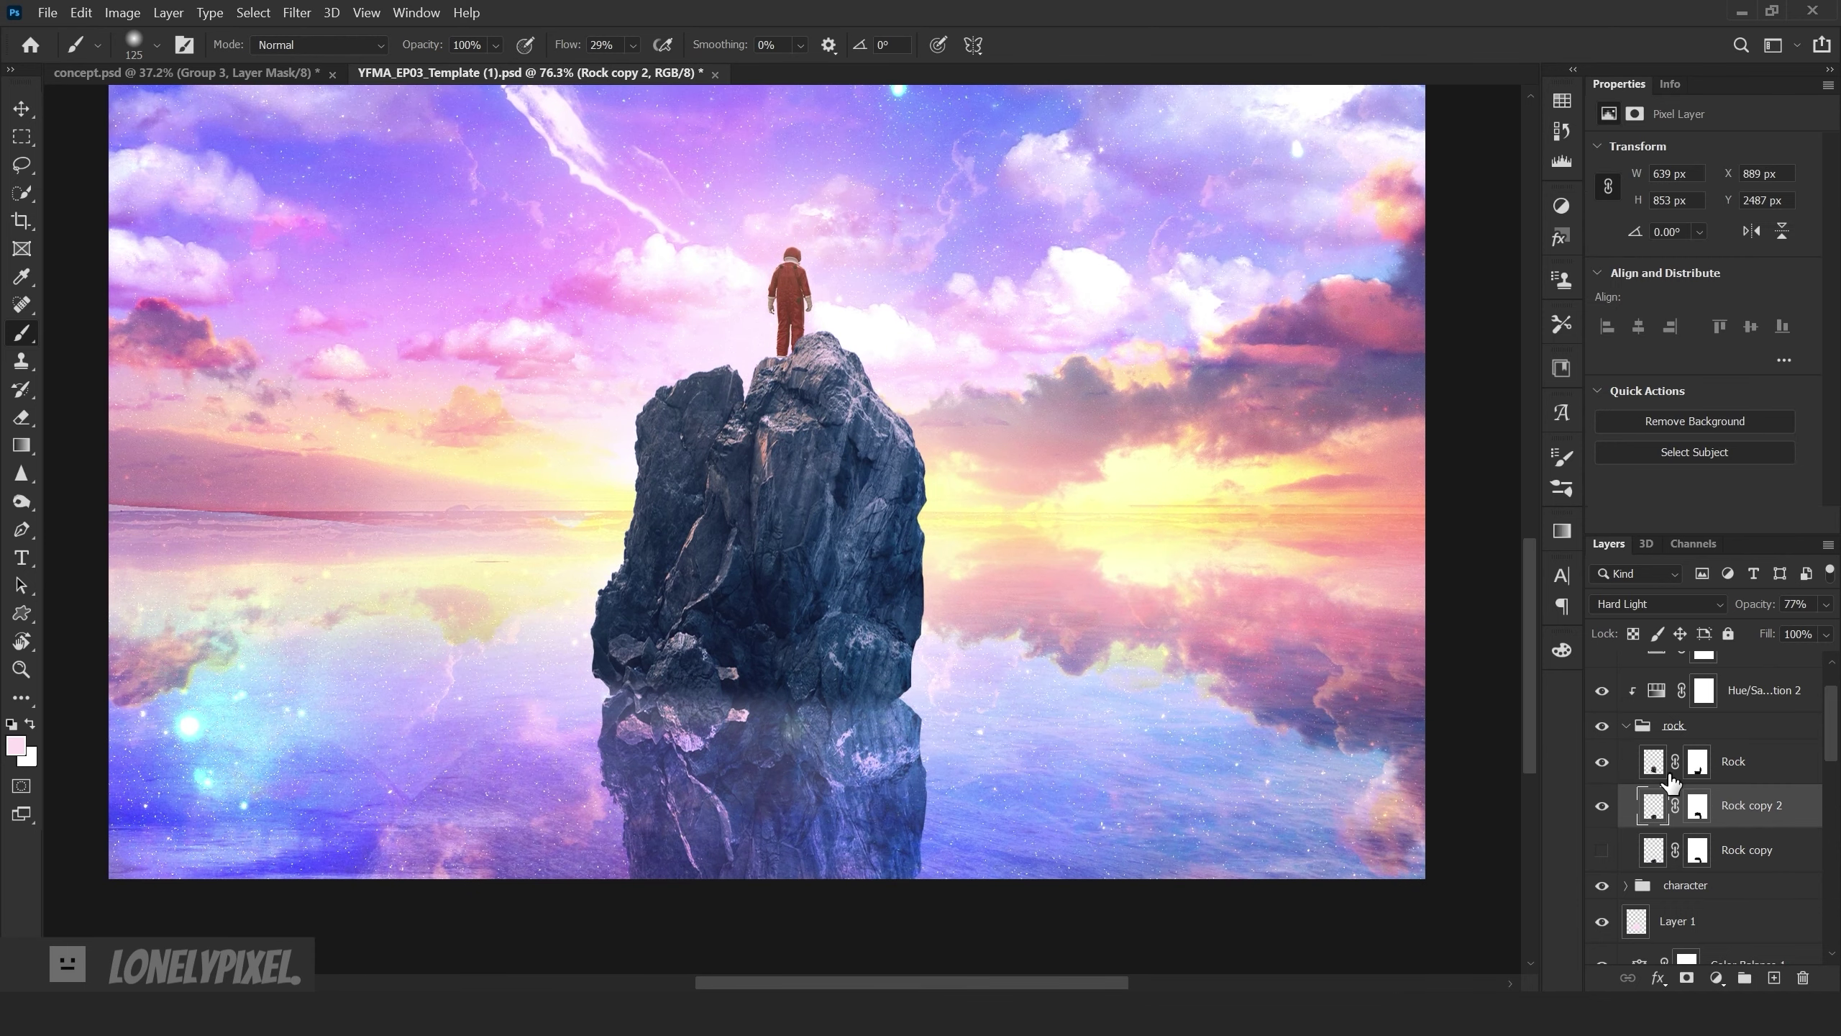
# - Paint black on the Rock layer mask to fade the rock's lower edges into haze
pyautogui.click(1697, 761)
pyautogui.press('d')
pyautogui.moveTo(832, 748); pyautogui.dragTo(855, 729)
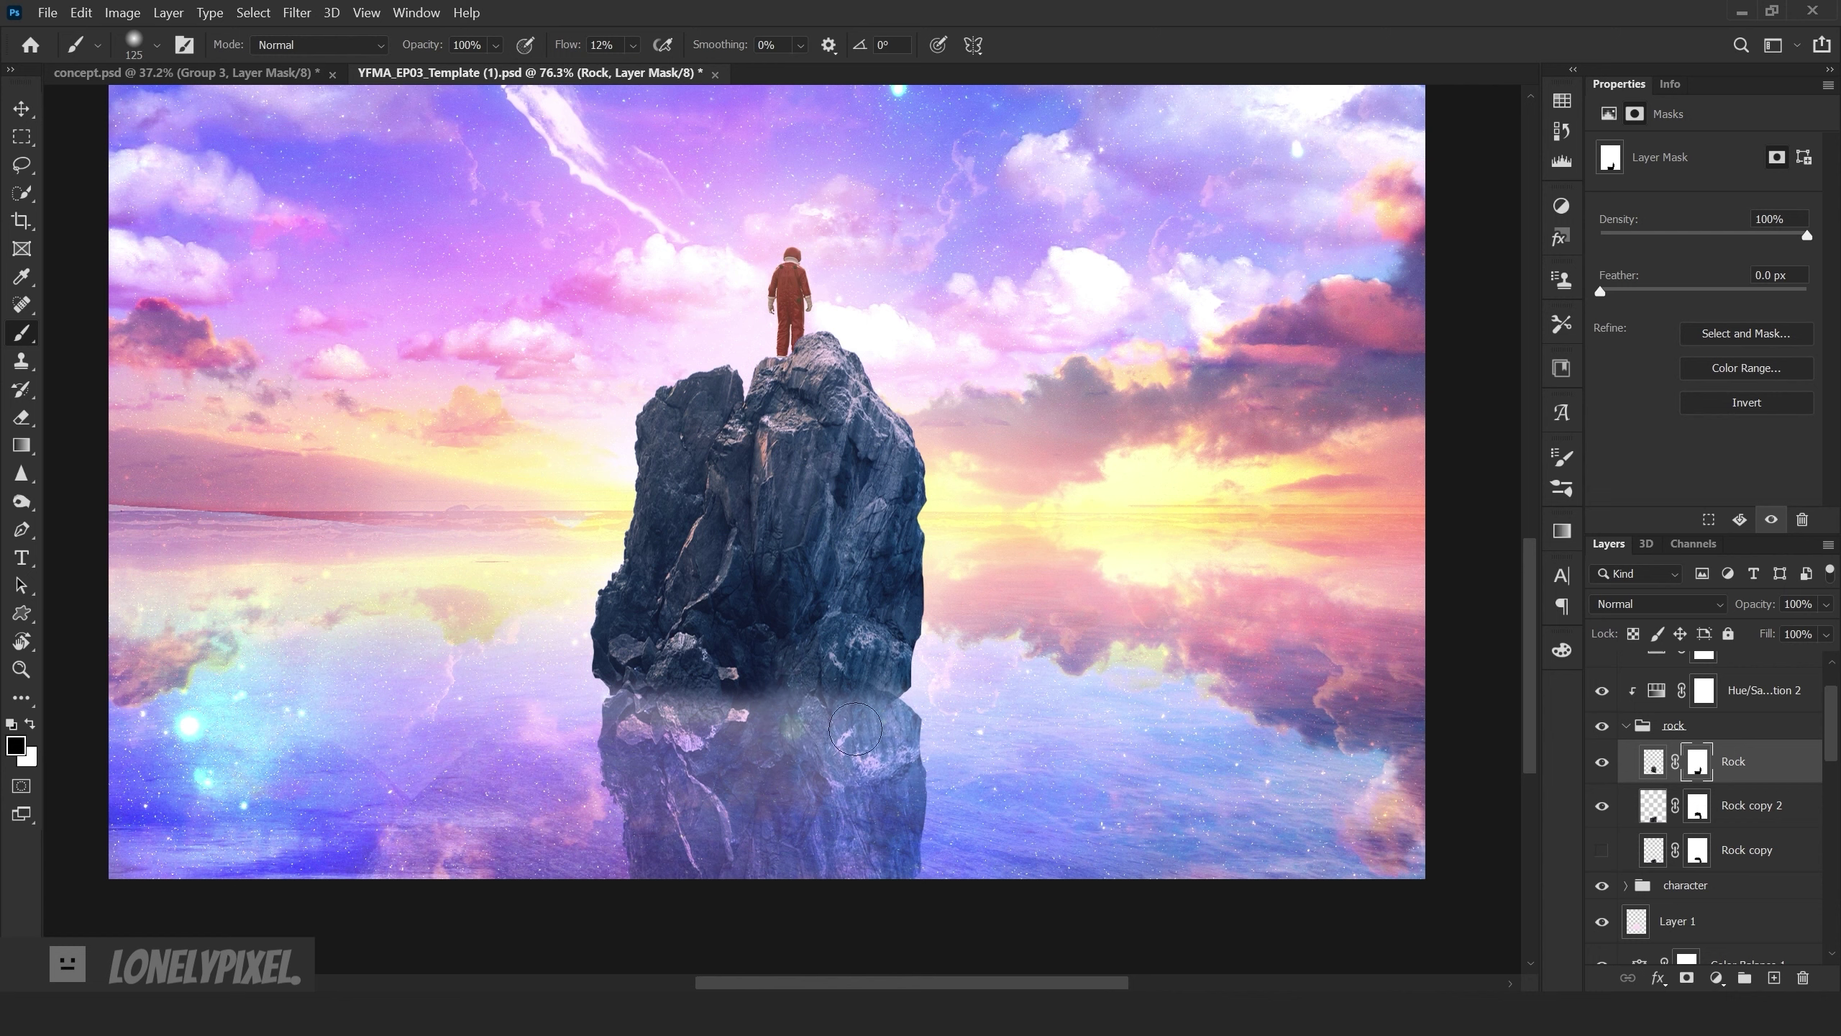
pyautogui.moveTo(722, 724); pyautogui.dragTo(563, 760)
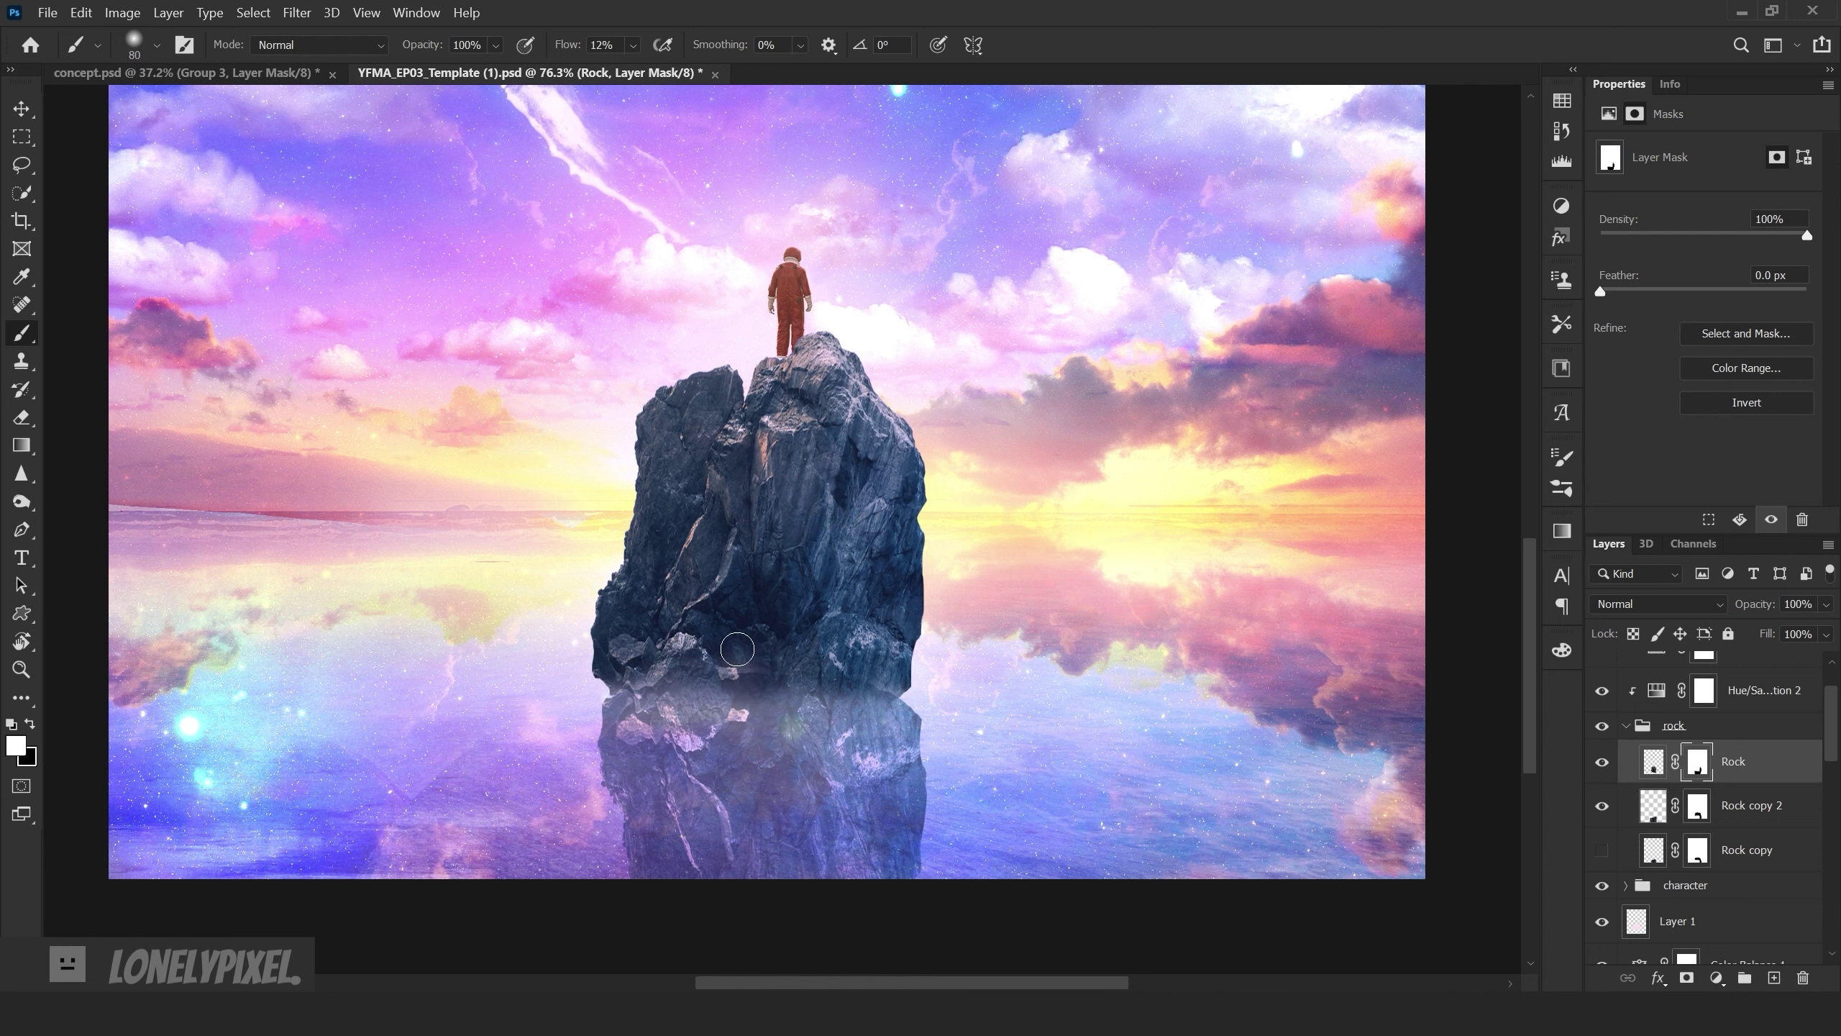
pyautogui.hotkey('ctrl', '0')
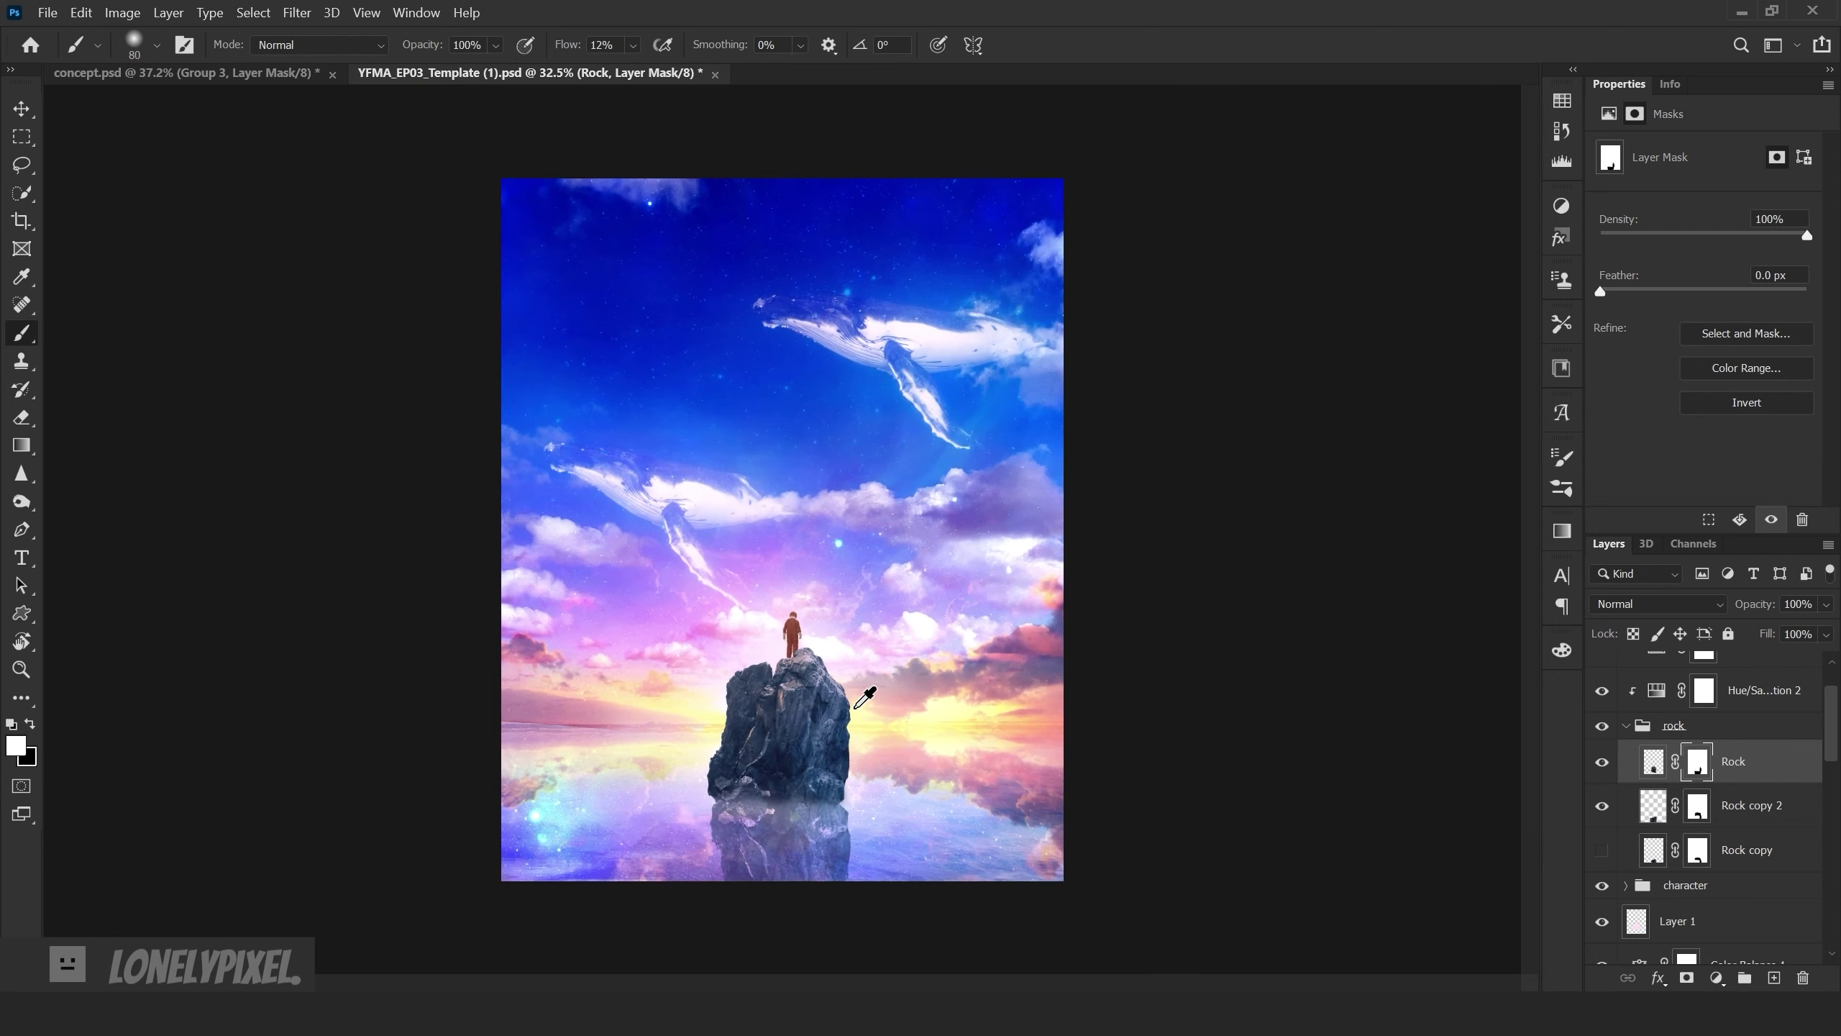
# - Select the Rock copy 2 reflection and stretch it taller
pyautogui.click(1754, 822)
pyautogui.scroll(-2, 798, 725)
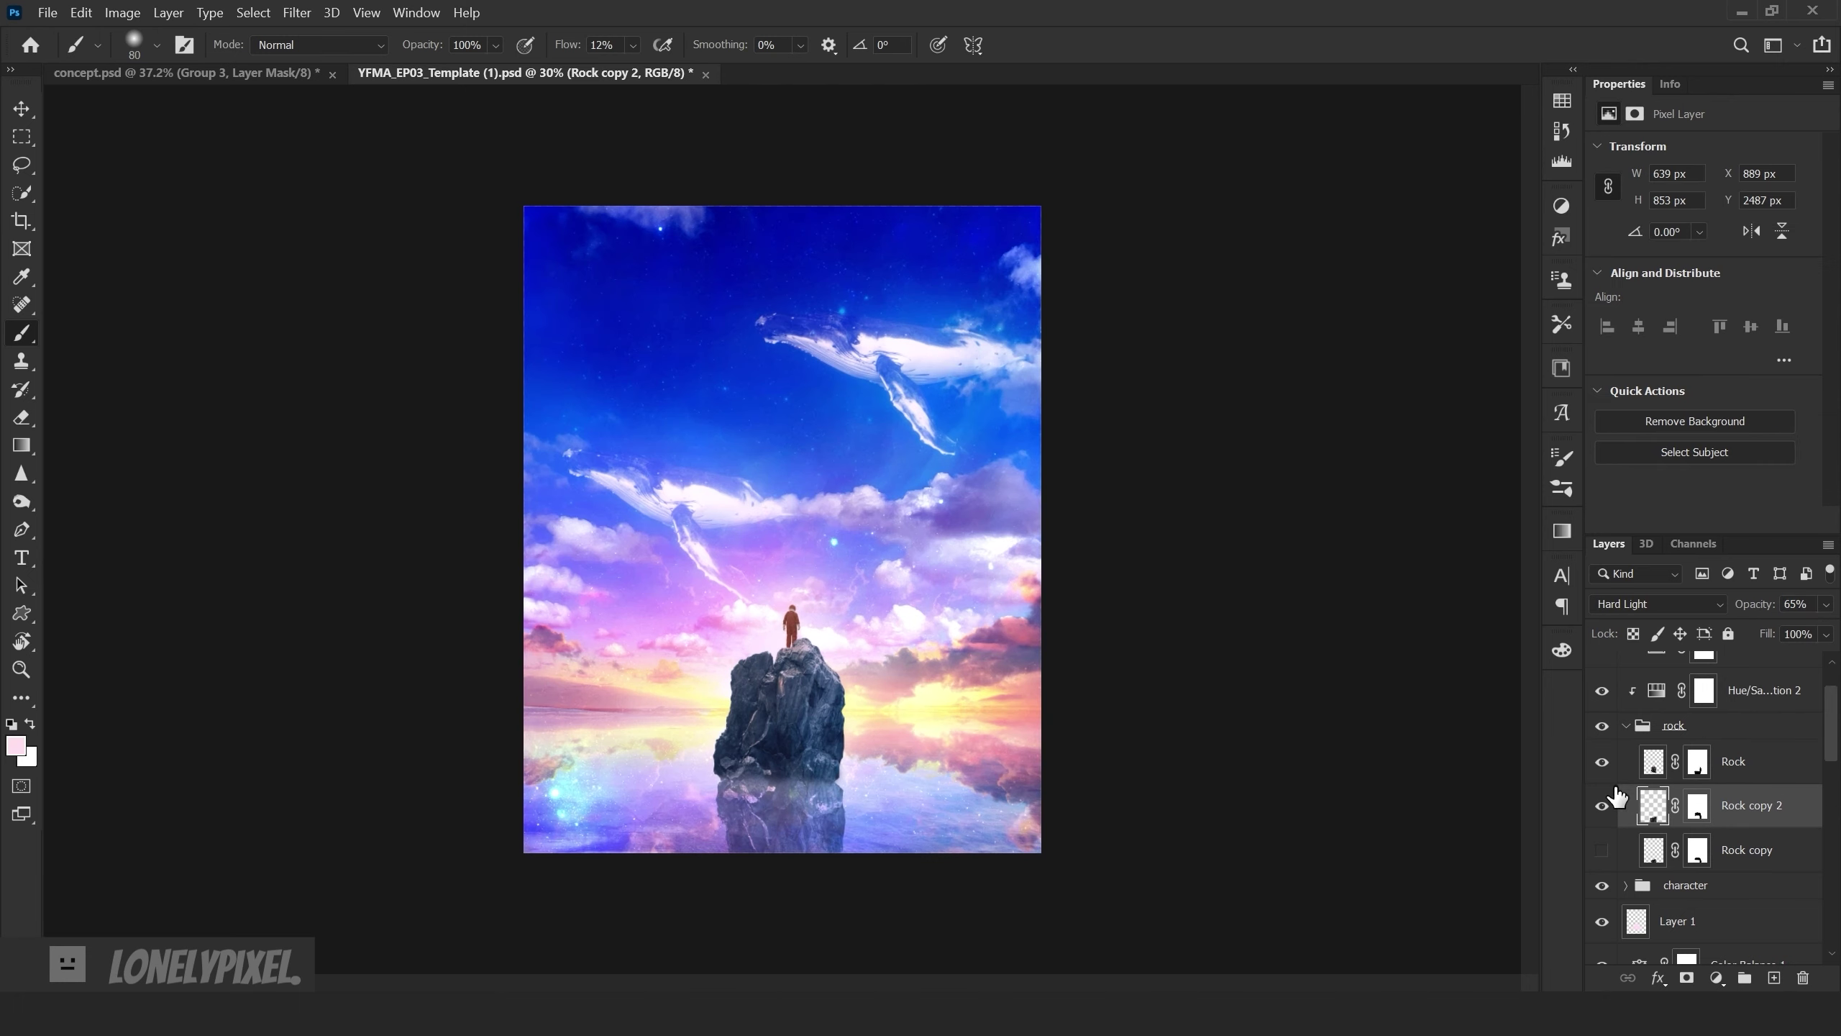
pyautogui.scroll(4, 798, 797)
pyautogui.hotkey('ctrl', 't')
pyautogui.moveTo(777, 834); pyautogui.dragTo(776, 883)
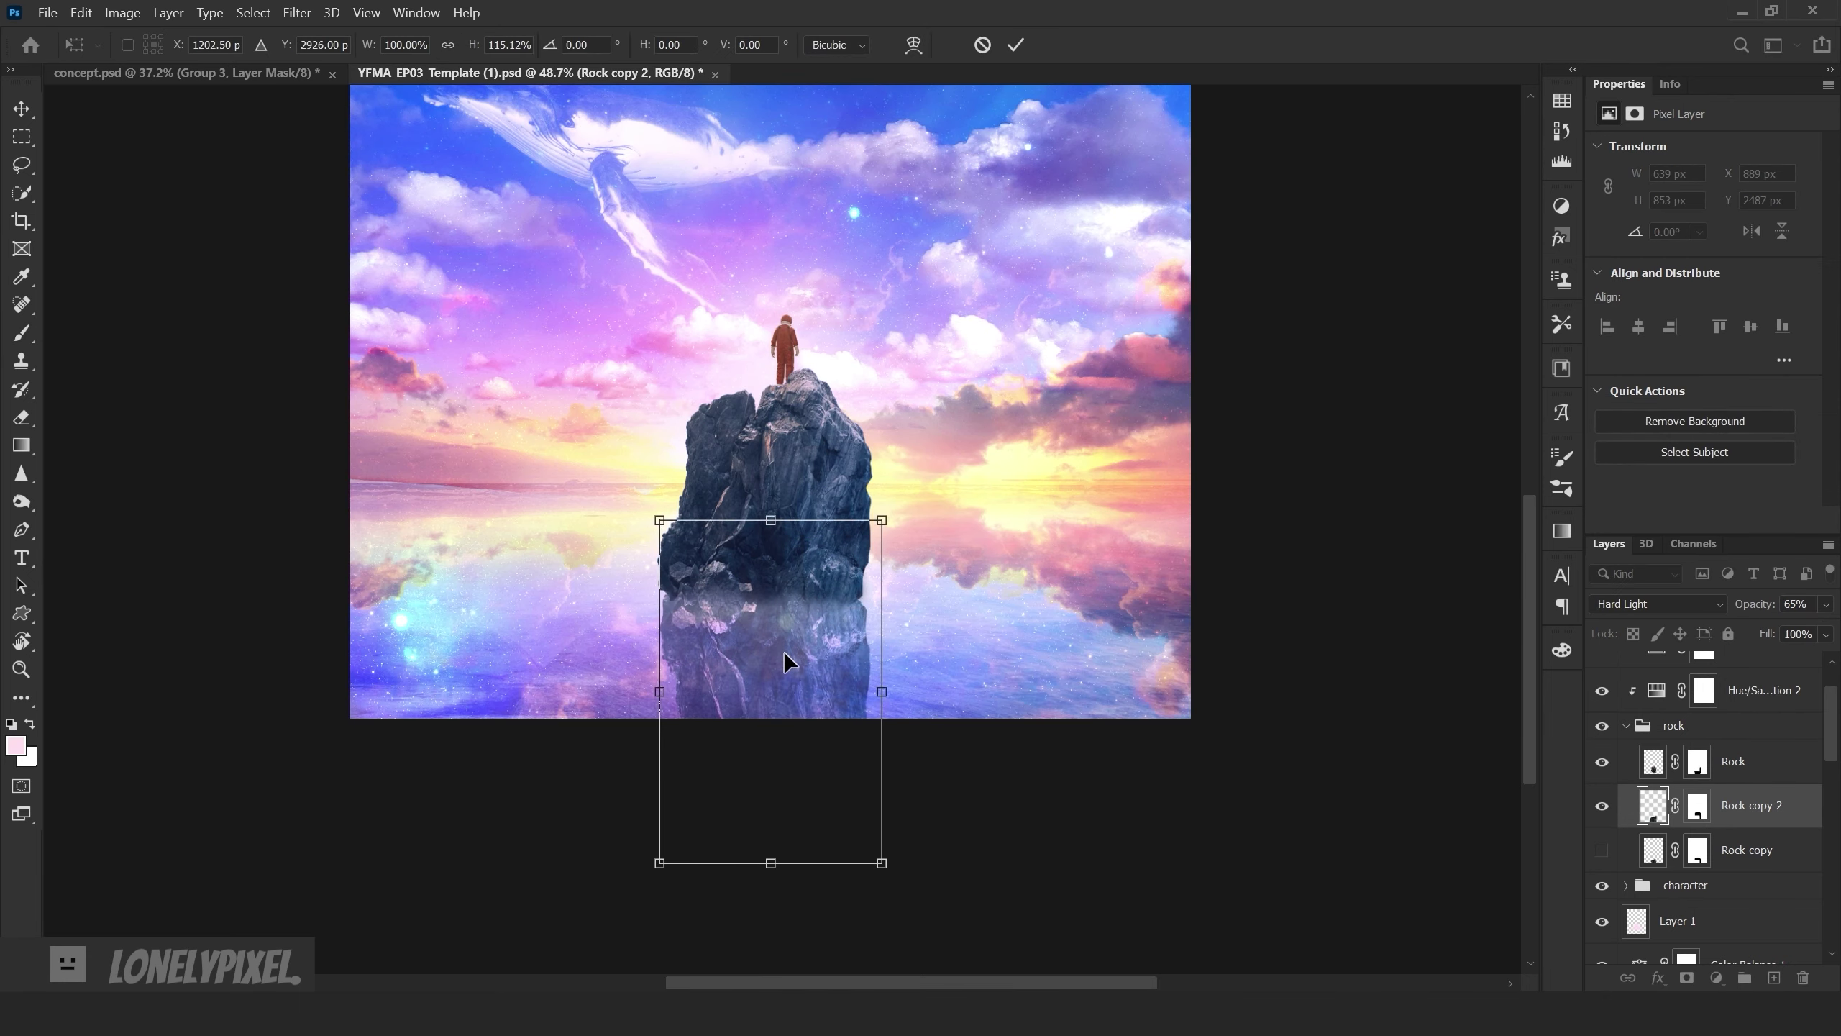
pyautogui.press('Return')
pyautogui.hotkey('ctrl', '0')
# - Shorten the Rock copy 2 reflection again to match the rock's height
pyautogui.press('b')
pyautogui.scroll(2, 852, 721)
pyautogui.hotkey('ctrl', 't')
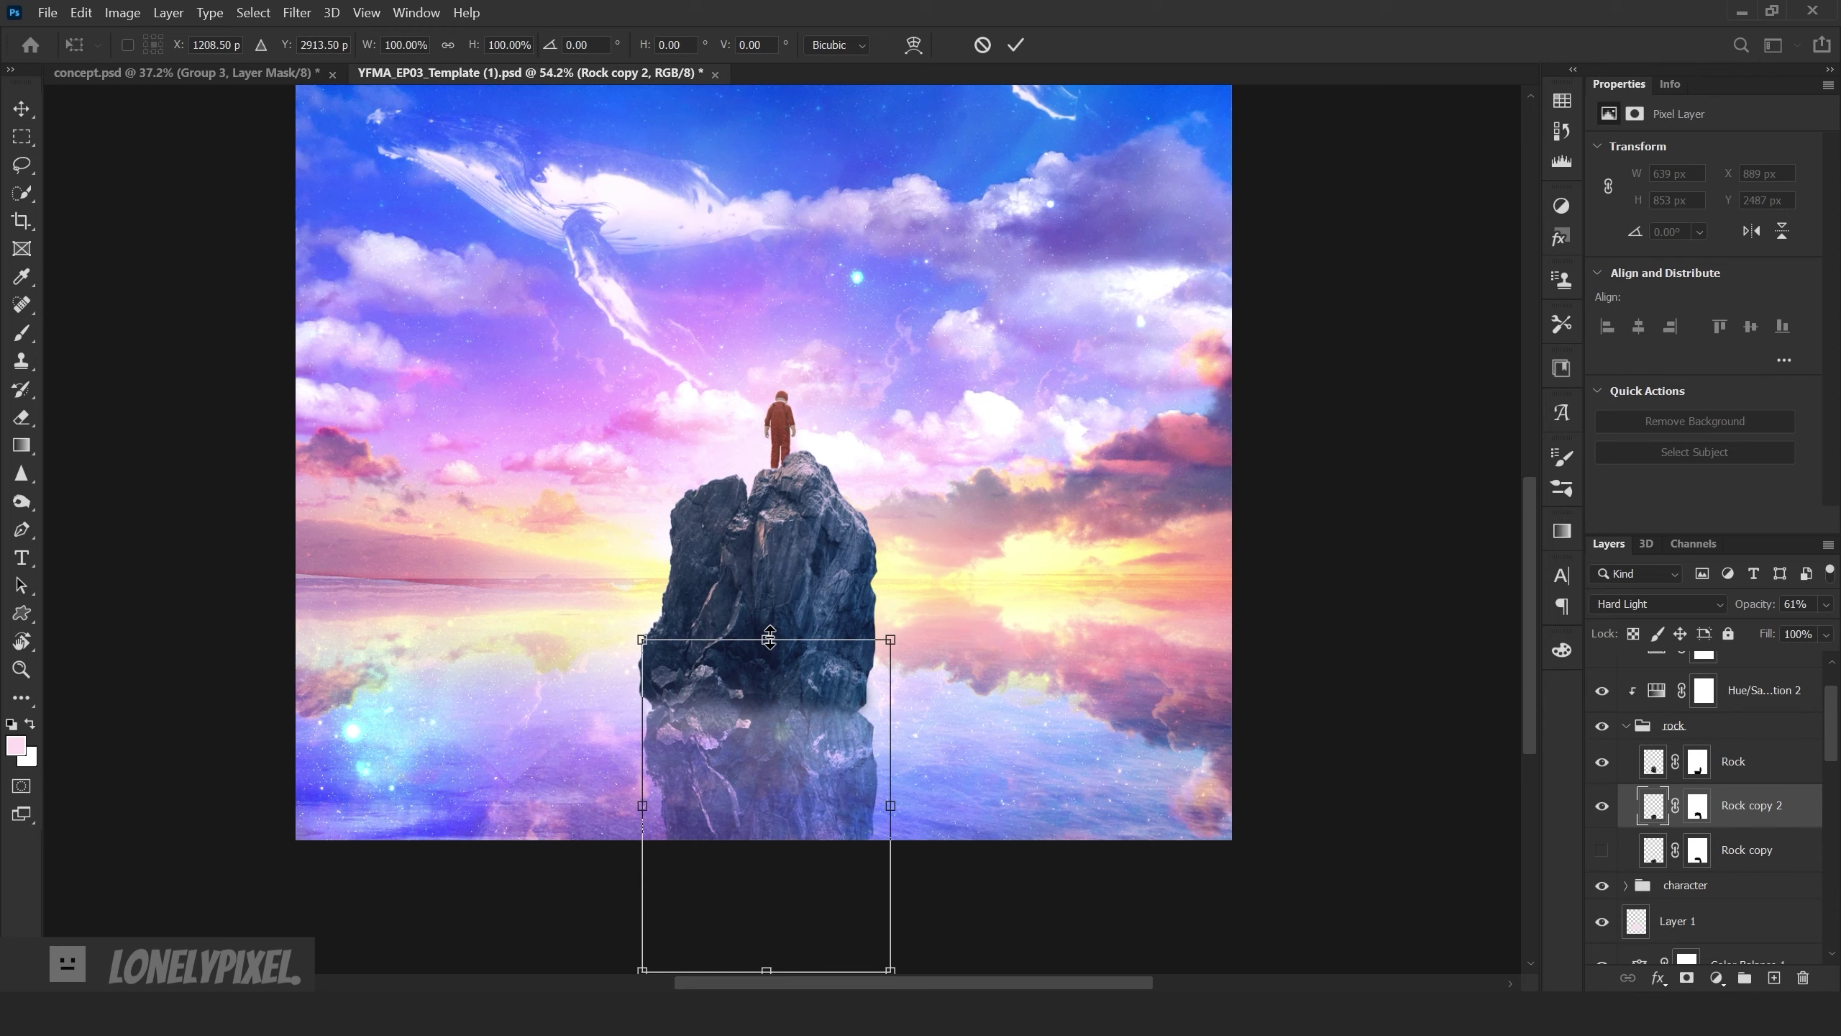
pyautogui.moveTo(761, 965); pyautogui.dragTo(760, 918)
pyautogui.press('Return')
pyautogui.scroll(-3, 797, 725)
pyautogui.scroll(3, 886, 723)
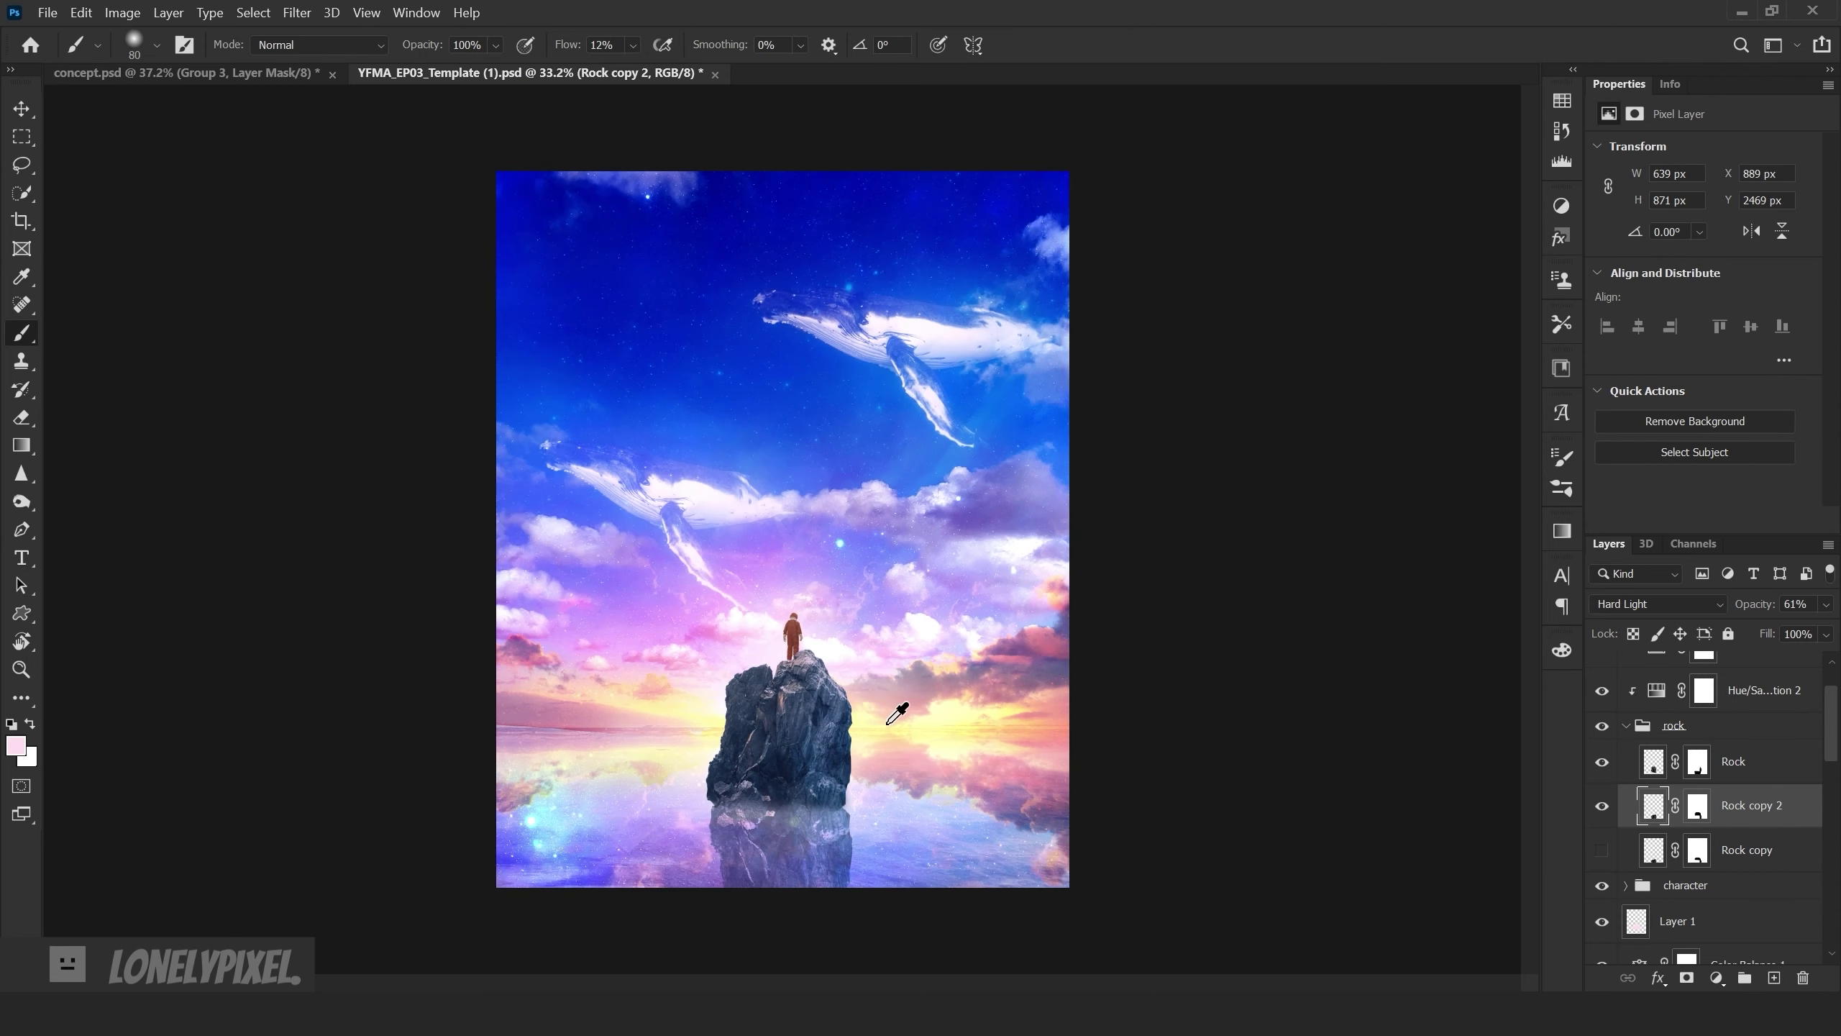
# - Copy the top of the rock to its own layer and place it, enlarged, at lower right
pyautogui.press('l')
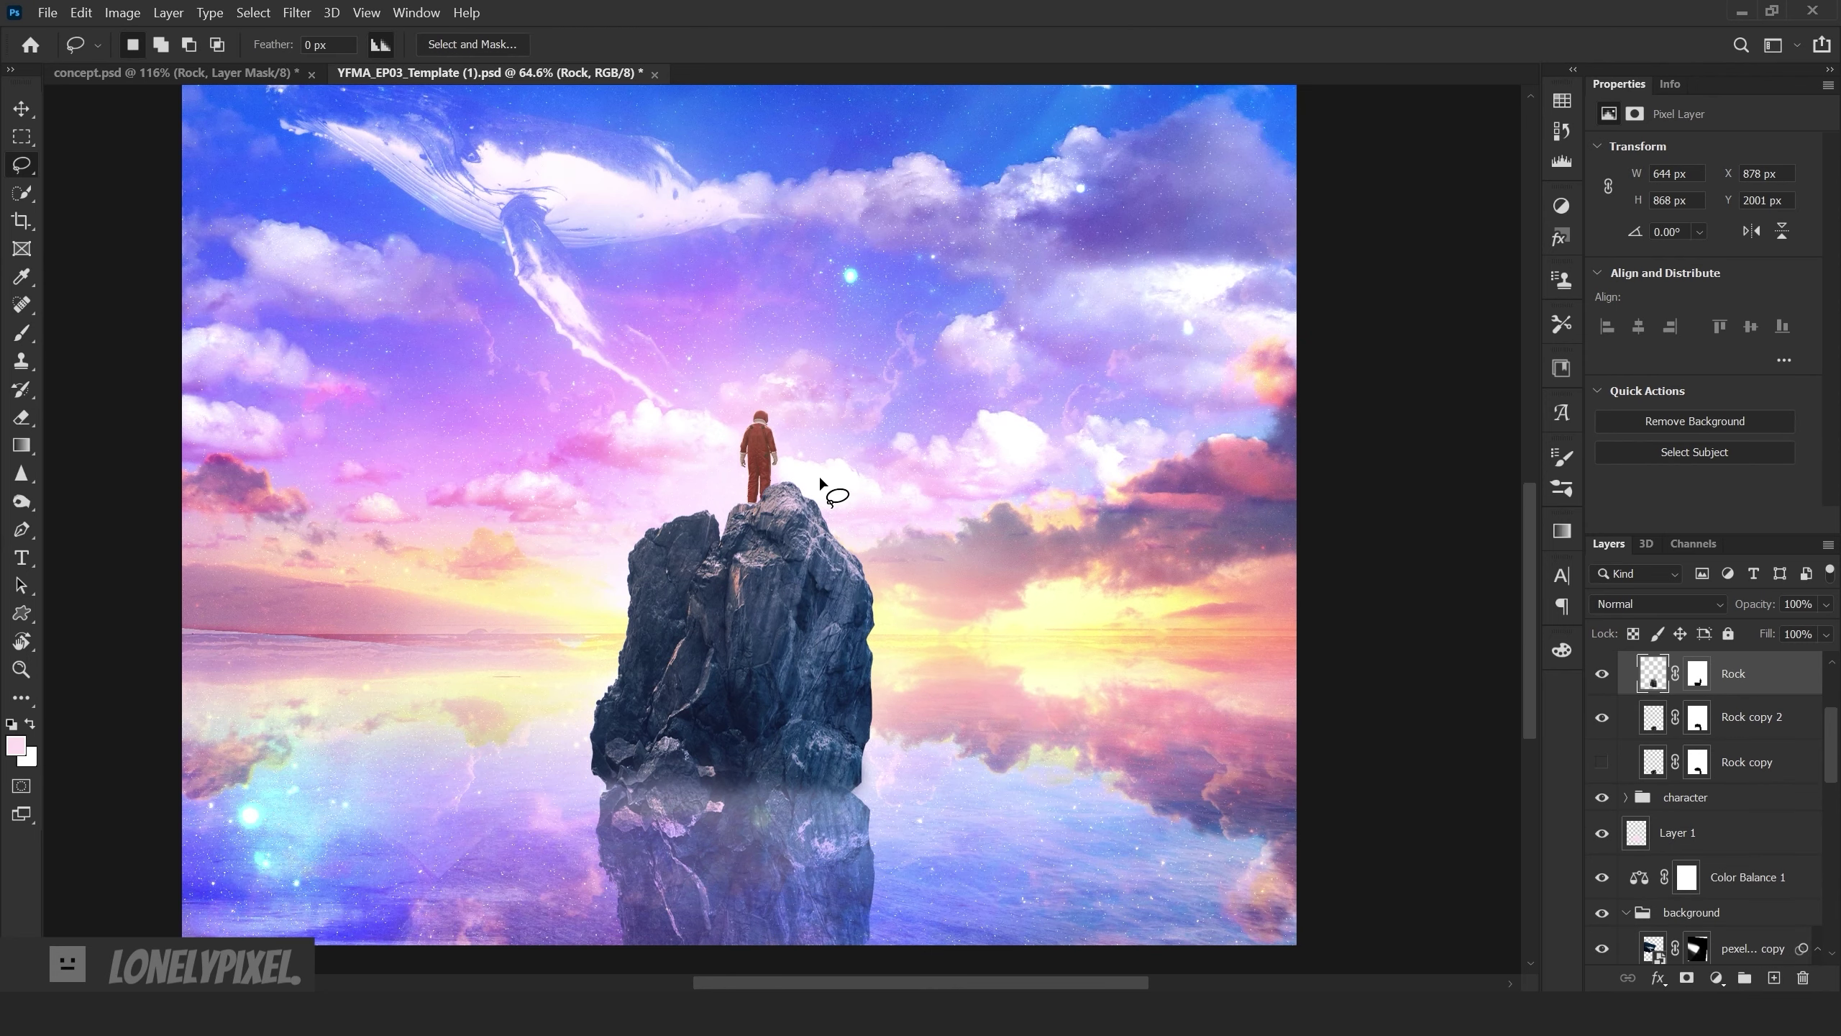
pyautogui.moveTo(783, 565); pyautogui.dragTo(798, 679)
pyautogui.hotkey('ctrl', 'j')
pyautogui.moveTo(852, 574)
pyautogui.mouseDown()
pyautogui.moveTo(1174, 821)
pyautogui.moveTo(1109, 769)
pyautogui.mouseUp()
pyautogui.scroll(-3, 1172, 810)
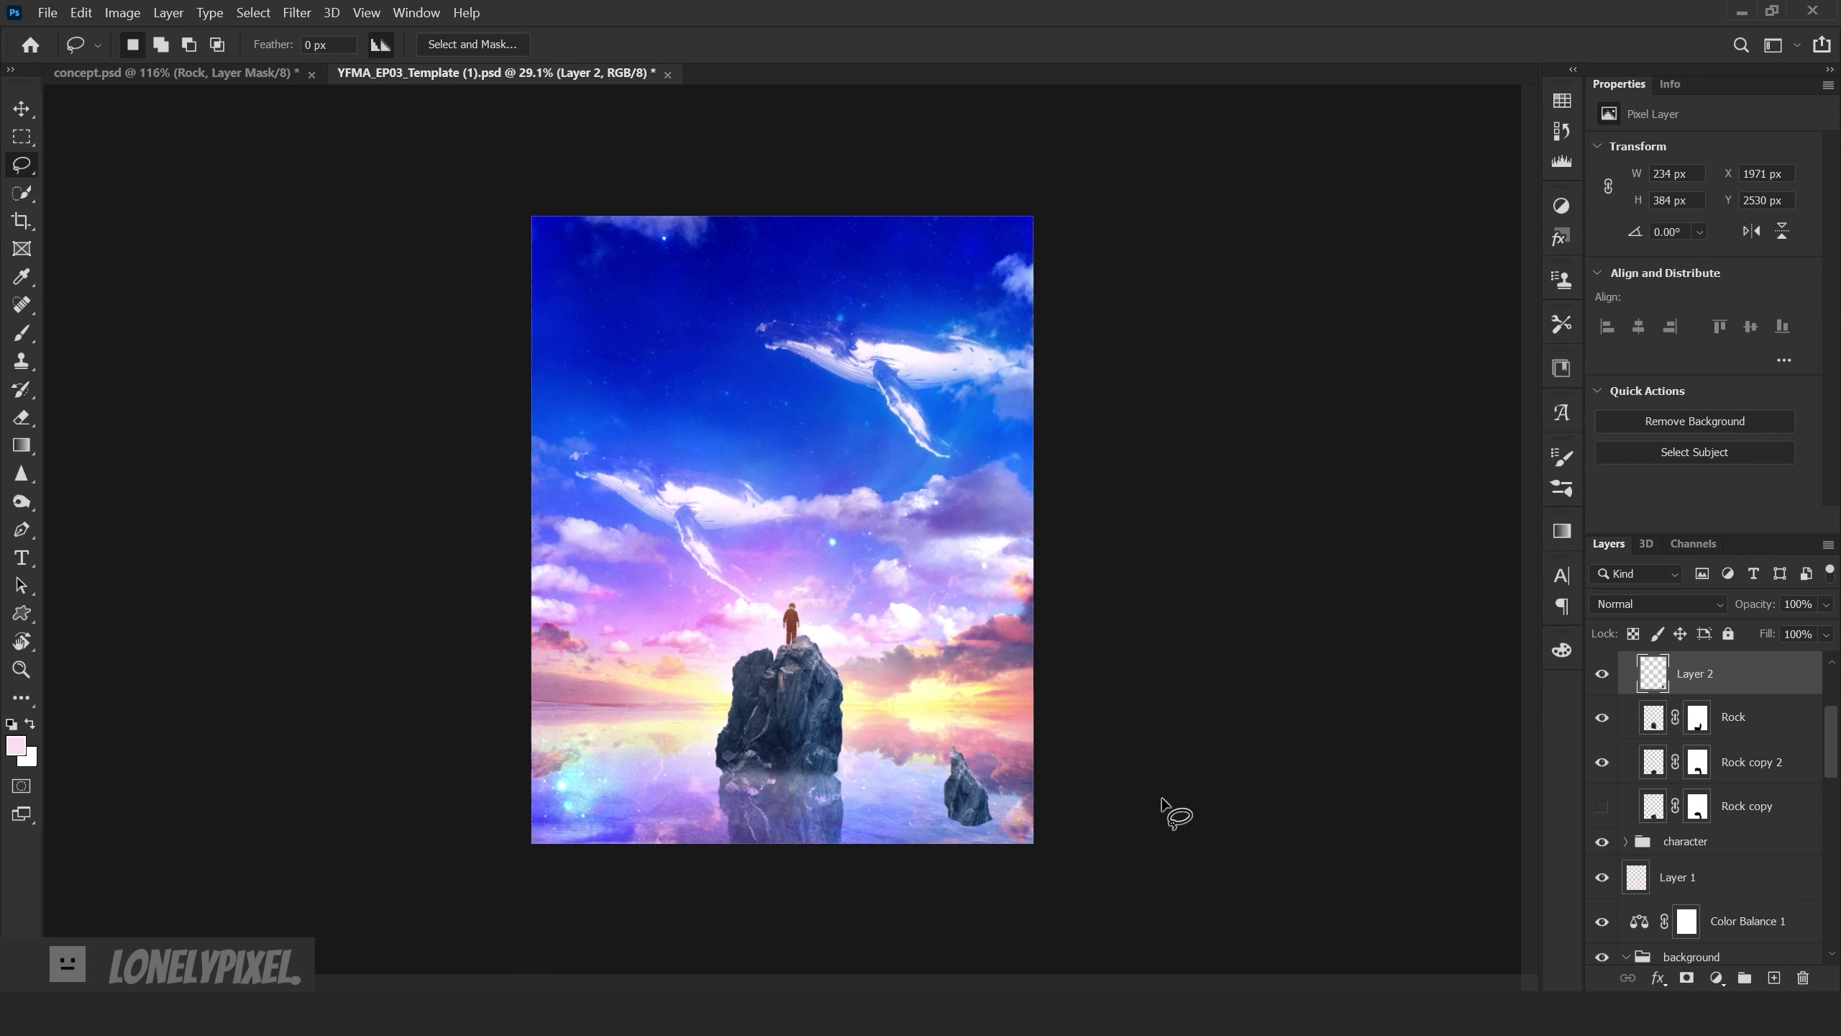
pyautogui.hotkey('ctrl', 't')
pyautogui.moveTo(994, 812); pyautogui.dragTo(942, 751)
pyautogui.press('Return')
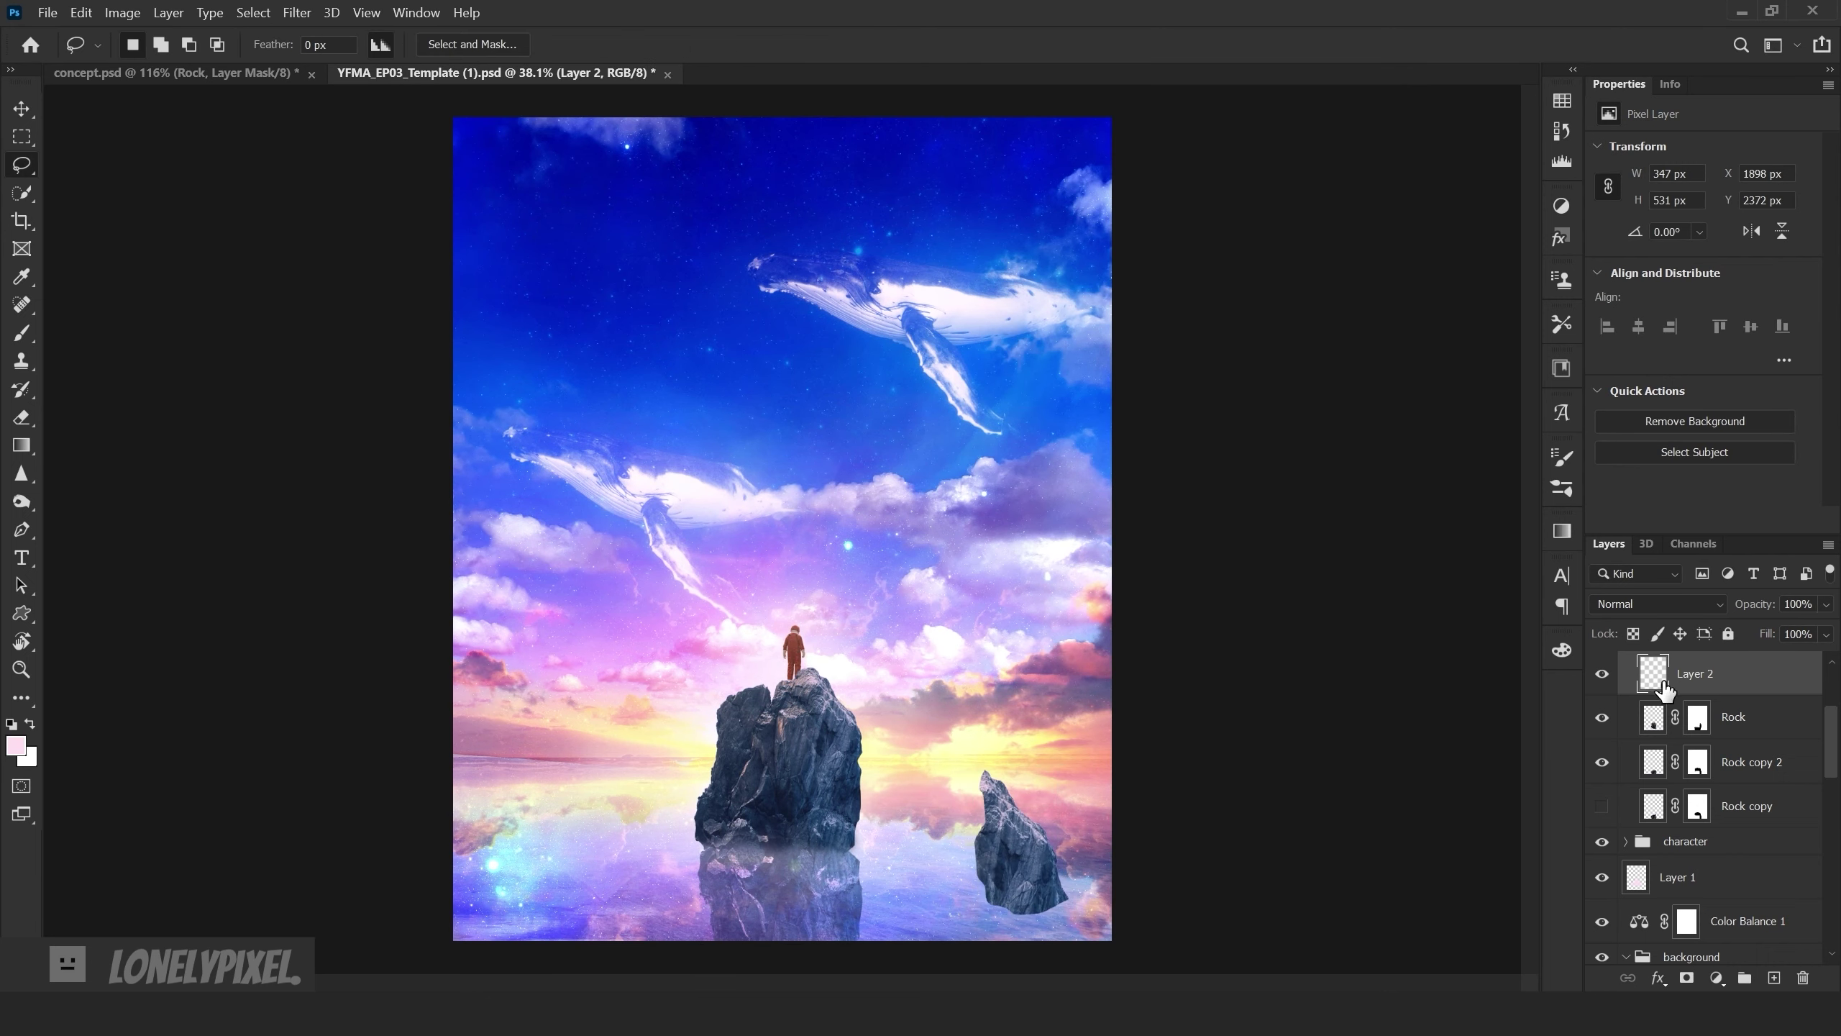
# - Copy another rock piece, narrow and shrink it, and set it in the sea at left
pyautogui.keyDown('ctrl'); pyautogui.click(787, 772); pyautogui.keyUp('ctrl')
pyautogui.scroll(2, 787, 772)
pyautogui.moveTo(817, 801)
pyautogui.mouseDown()
pyautogui.moveTo(833, 613)
pyautogui.moveTo(405, 623)
pyautogui.mouseUp()
pyautogui.hotkey('ctrl', 'j')
pyautogui.scroll(3, 859, 566)
pyautogui.hotkey('ctrl', 't')
pyautogui.moveTo(551, 812)
pyautogui.mouseDown()
pyautogui.moveTo(496, 891)
pyautogui.moveTo(503, 452)
pyautogui.mouseUp()
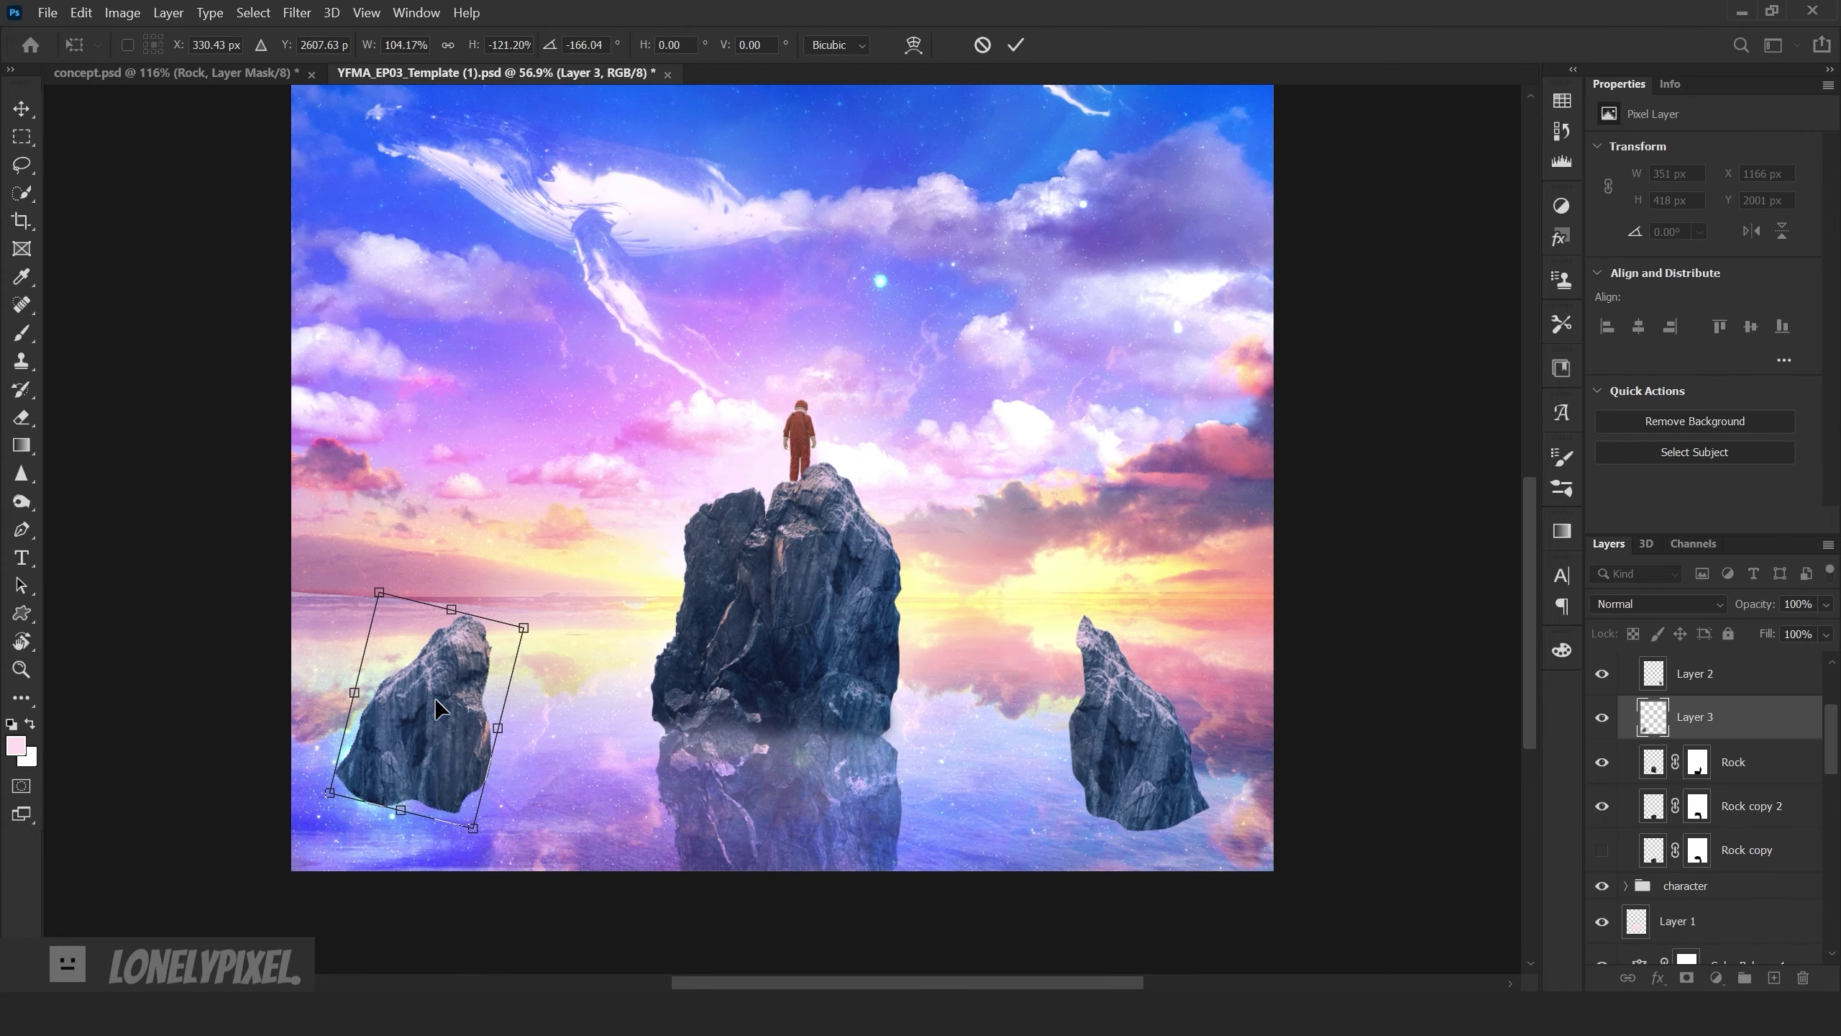
pyautogui.scroll(-3, 435, 696)
pyautogui.scroll(3, 434, 696)
pyautogui.moveTo(405, 714); pyautogui.dragTo(424, 716)
pyautogui.moveTo(559, 615); pyautogui.dragTo(534, 651)
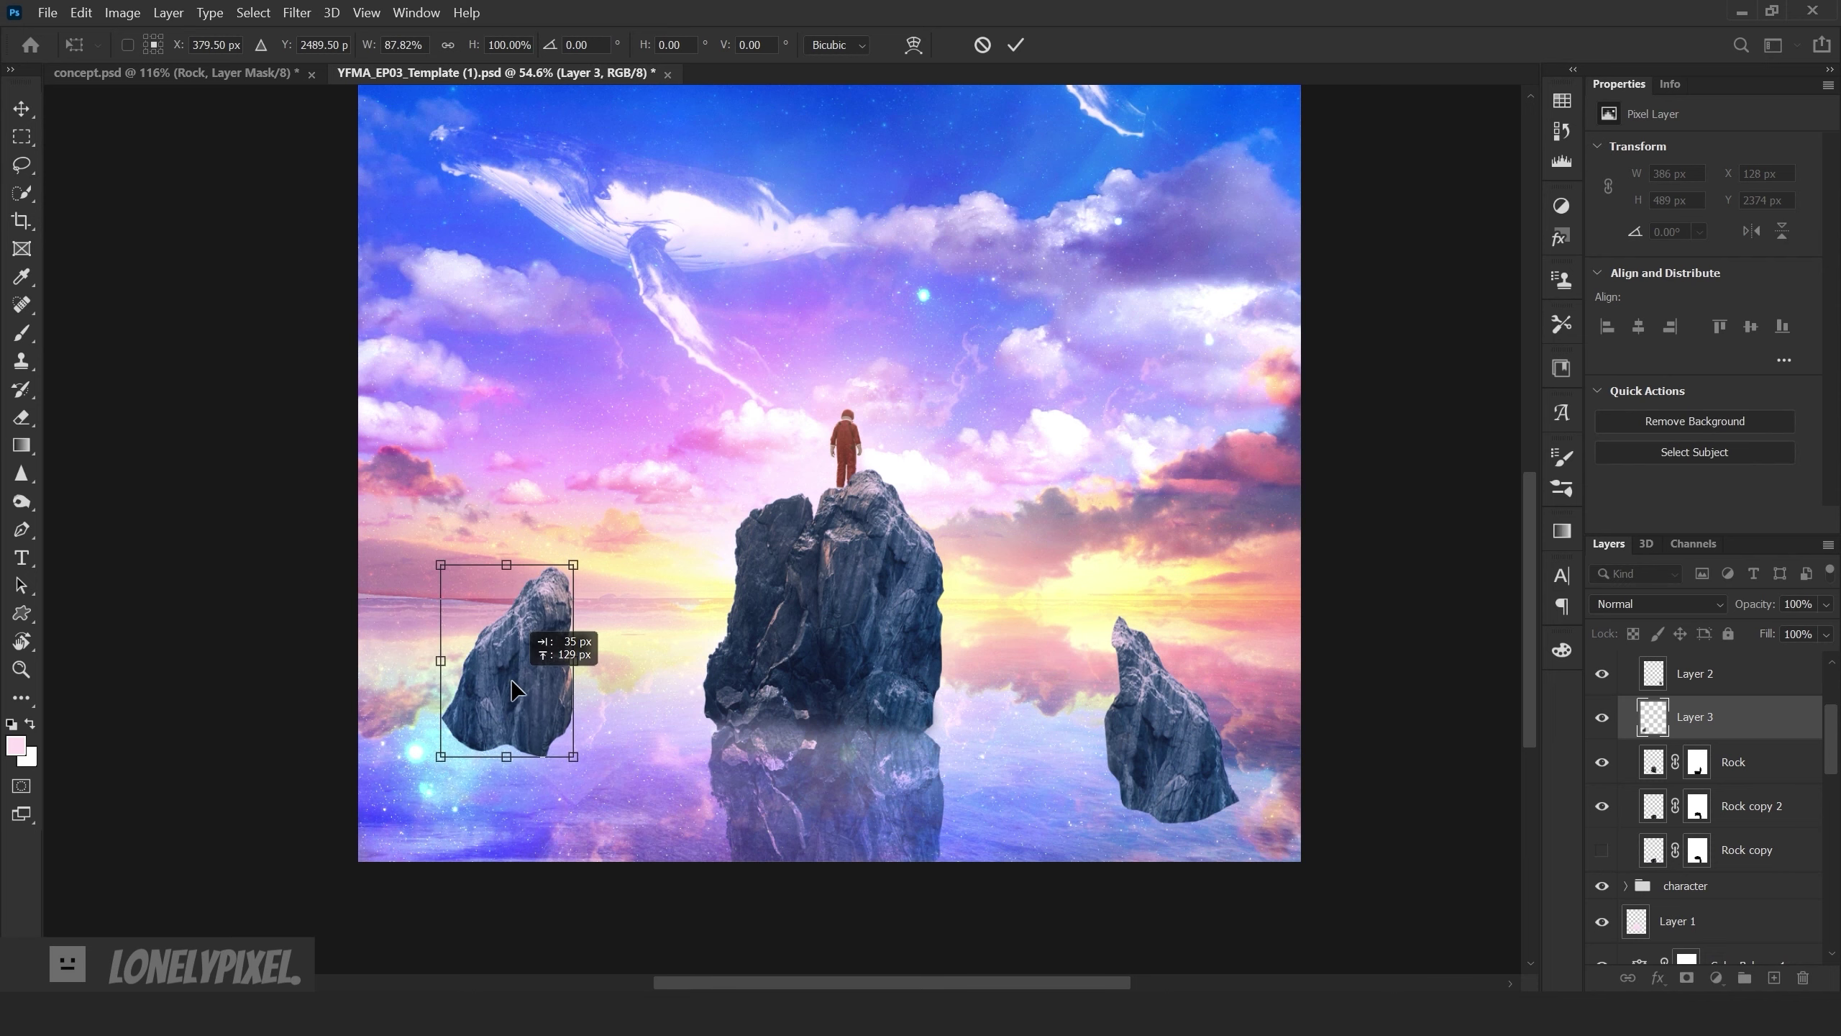
pyautogui.moveTo(515, 712); pyautogui.dragTo(515, 729)
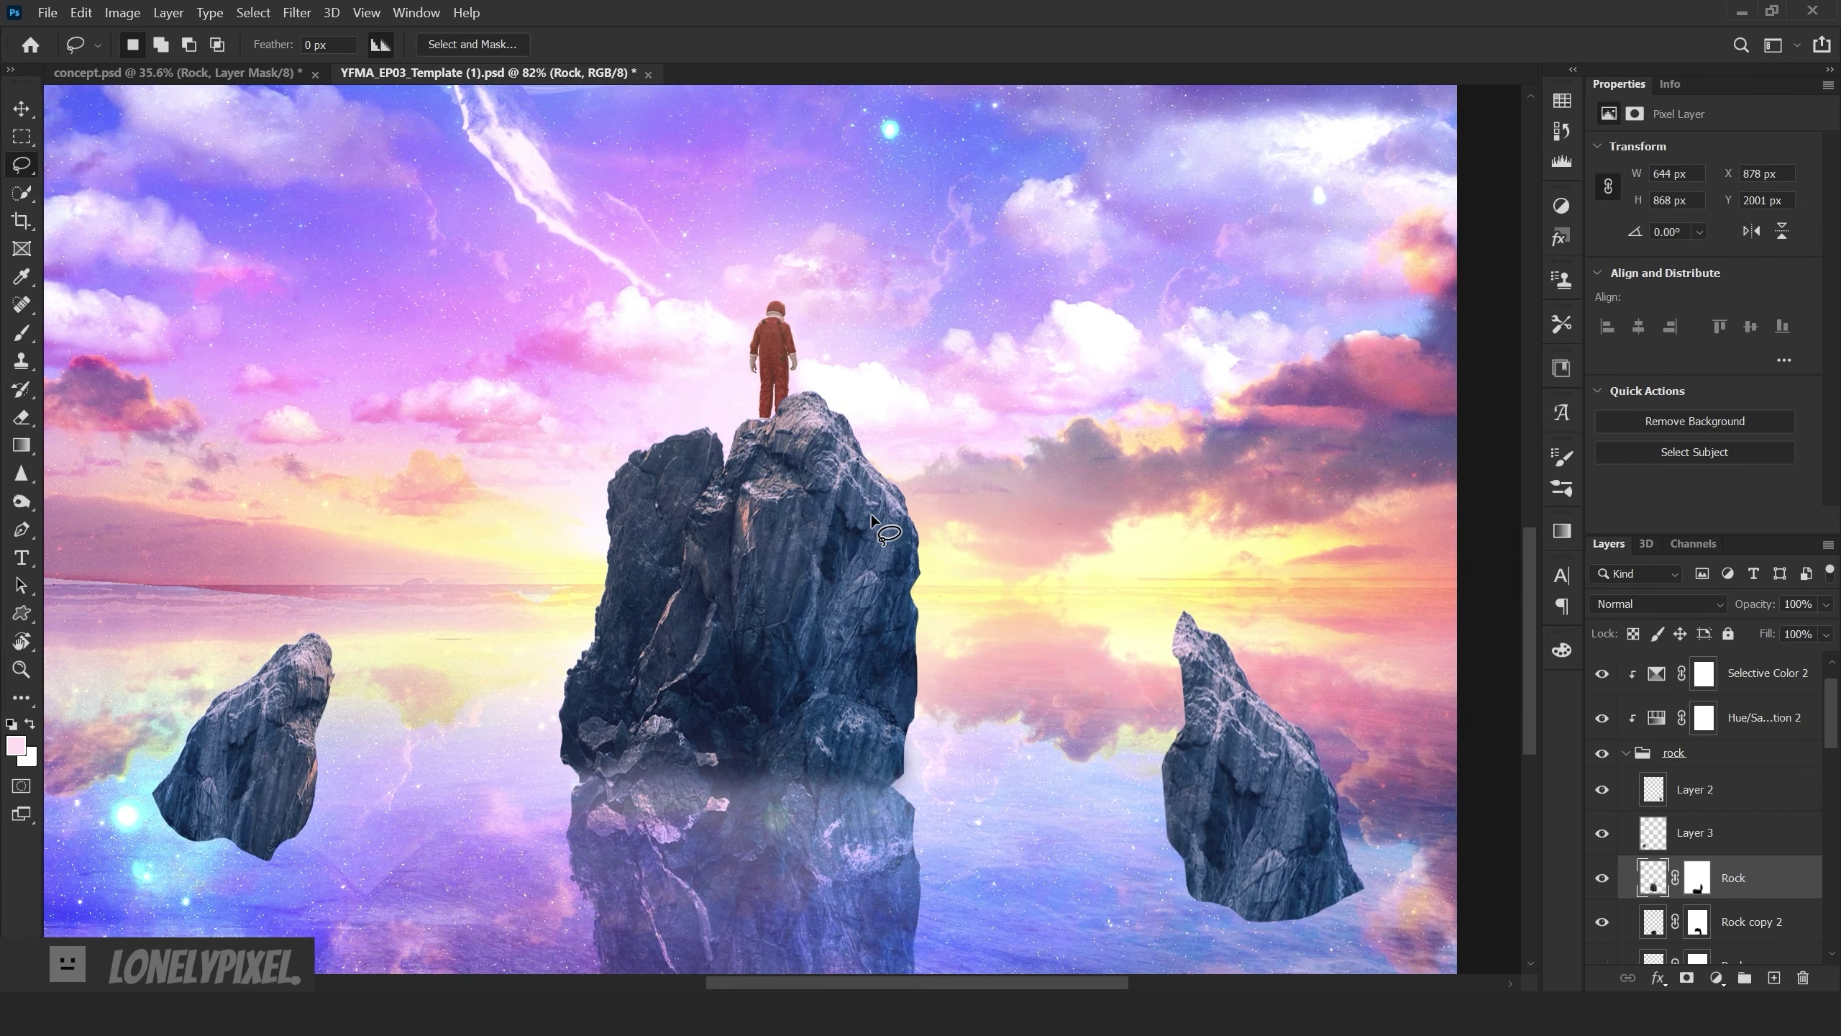
# - Copy a third rock piece, scaling it down, shifting it right and tilting it slightly
pyautogui.scroll(-1, 871, 514)
pyautogui.moveTo(729, 387)
pyautogui.mouseDown()
pyautogui.moveTo(725, 508)
pyautogui.moveTo(345, 612)
pyautogui.mouseUp()
pyautogui.hotkey('ctrl', 'j')
pyautogui.hotkey('ctrl', 't')
pyautogui.hscroll(-3, 345, 612)
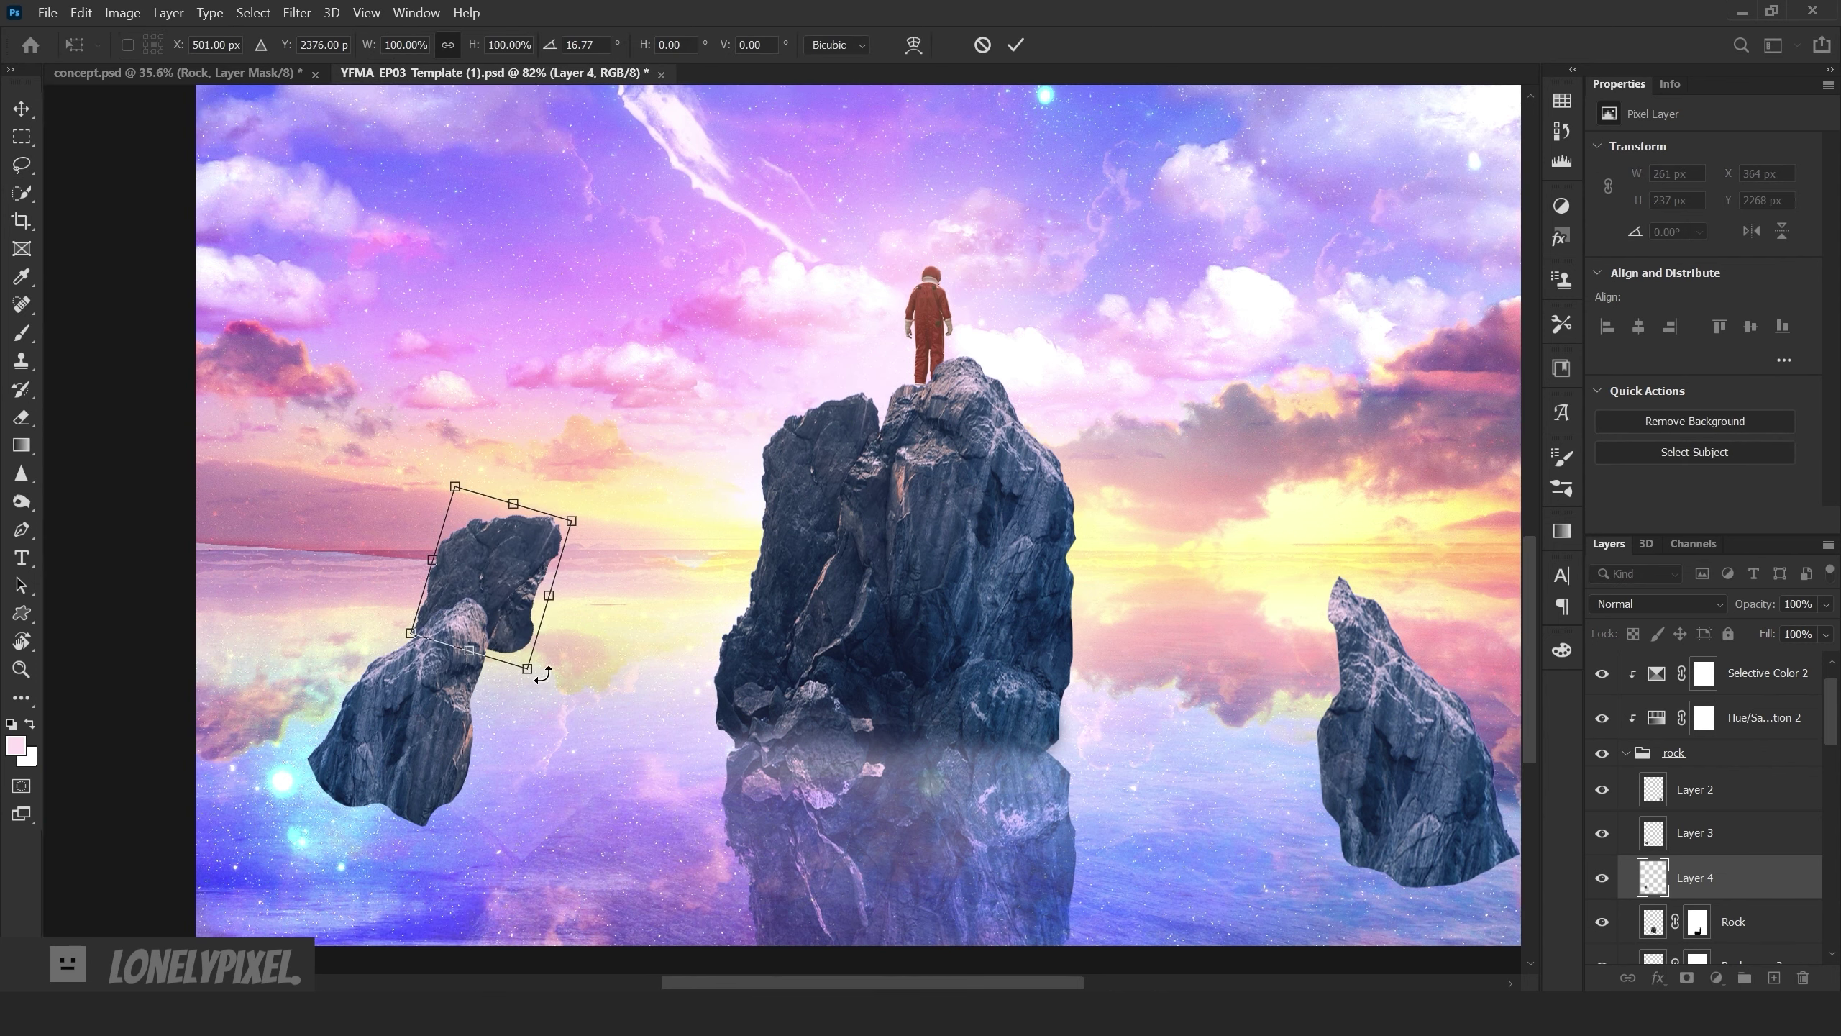
pyautogui.moveTo(548, 653)
pyautogui.mouseDown()
pyautogui.moveTo(522, 620)
pyautogui.moveTo(571, 576)
pyautogui.mouseUp()
pyautogui.moveTo(632, 653); pyautogui.dragTo(623, 659)
pyautogui.press('Return')
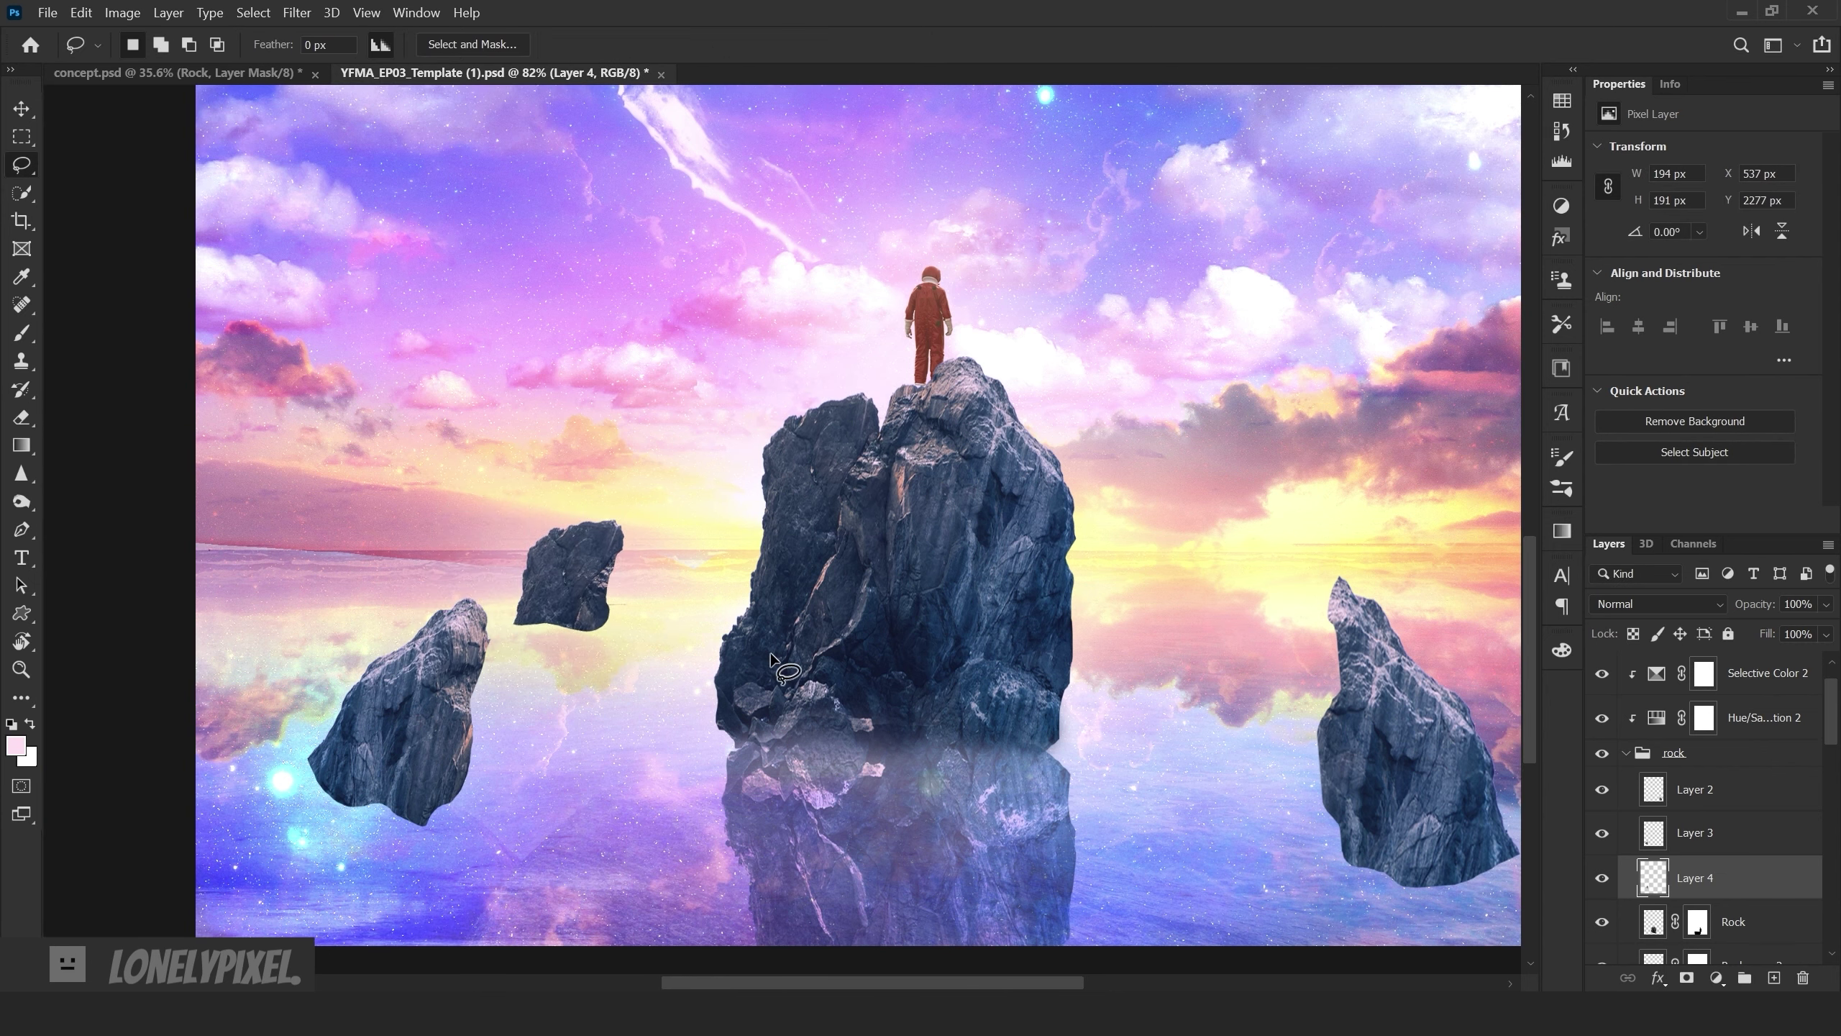
pyautogui.hotkey('ctrl', '0')
pyautogui.scroll(2, 631, 785)
# - Copy a slice of the main rock and place it tilted onto the right-hand rock
pyautogui.hotkey('alt', '[')
pyautogui.hscroll(3, 937, 740)
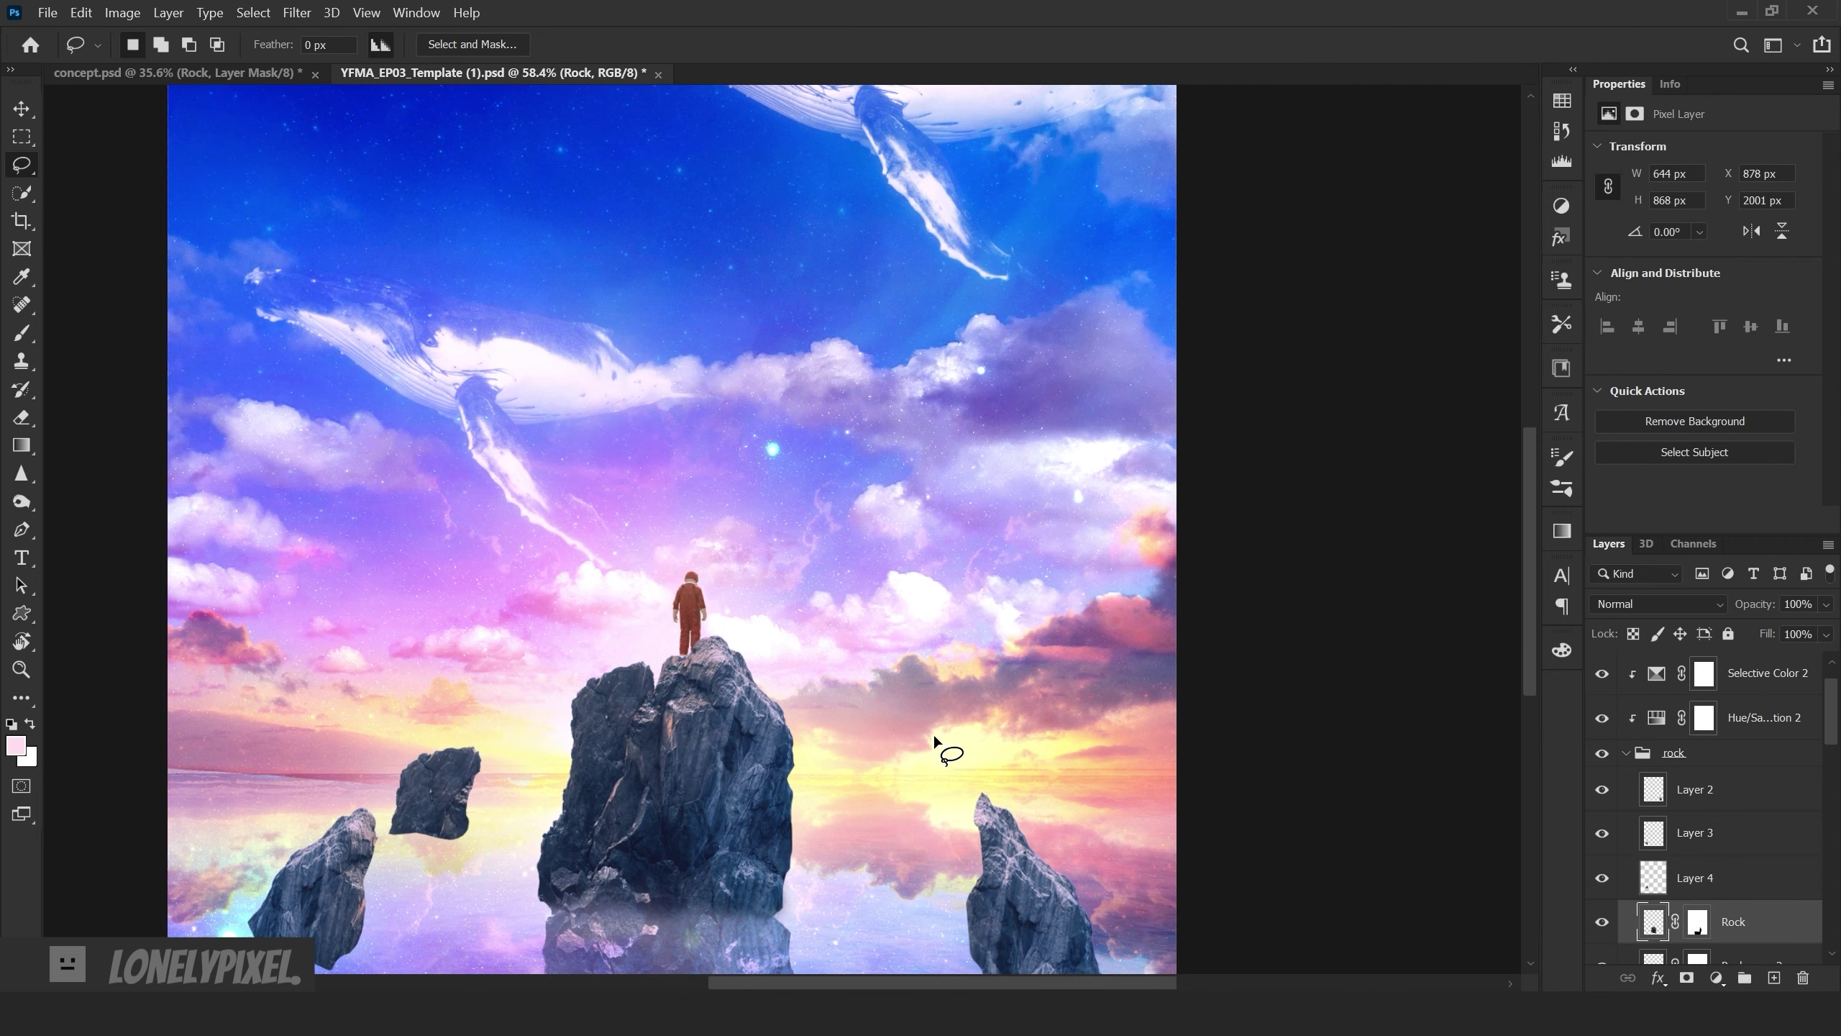
pyautogui.scroll(2, 764, 609)
pyautogui.moveTo(748, 577); pyautogui.dragTo(708, 636)
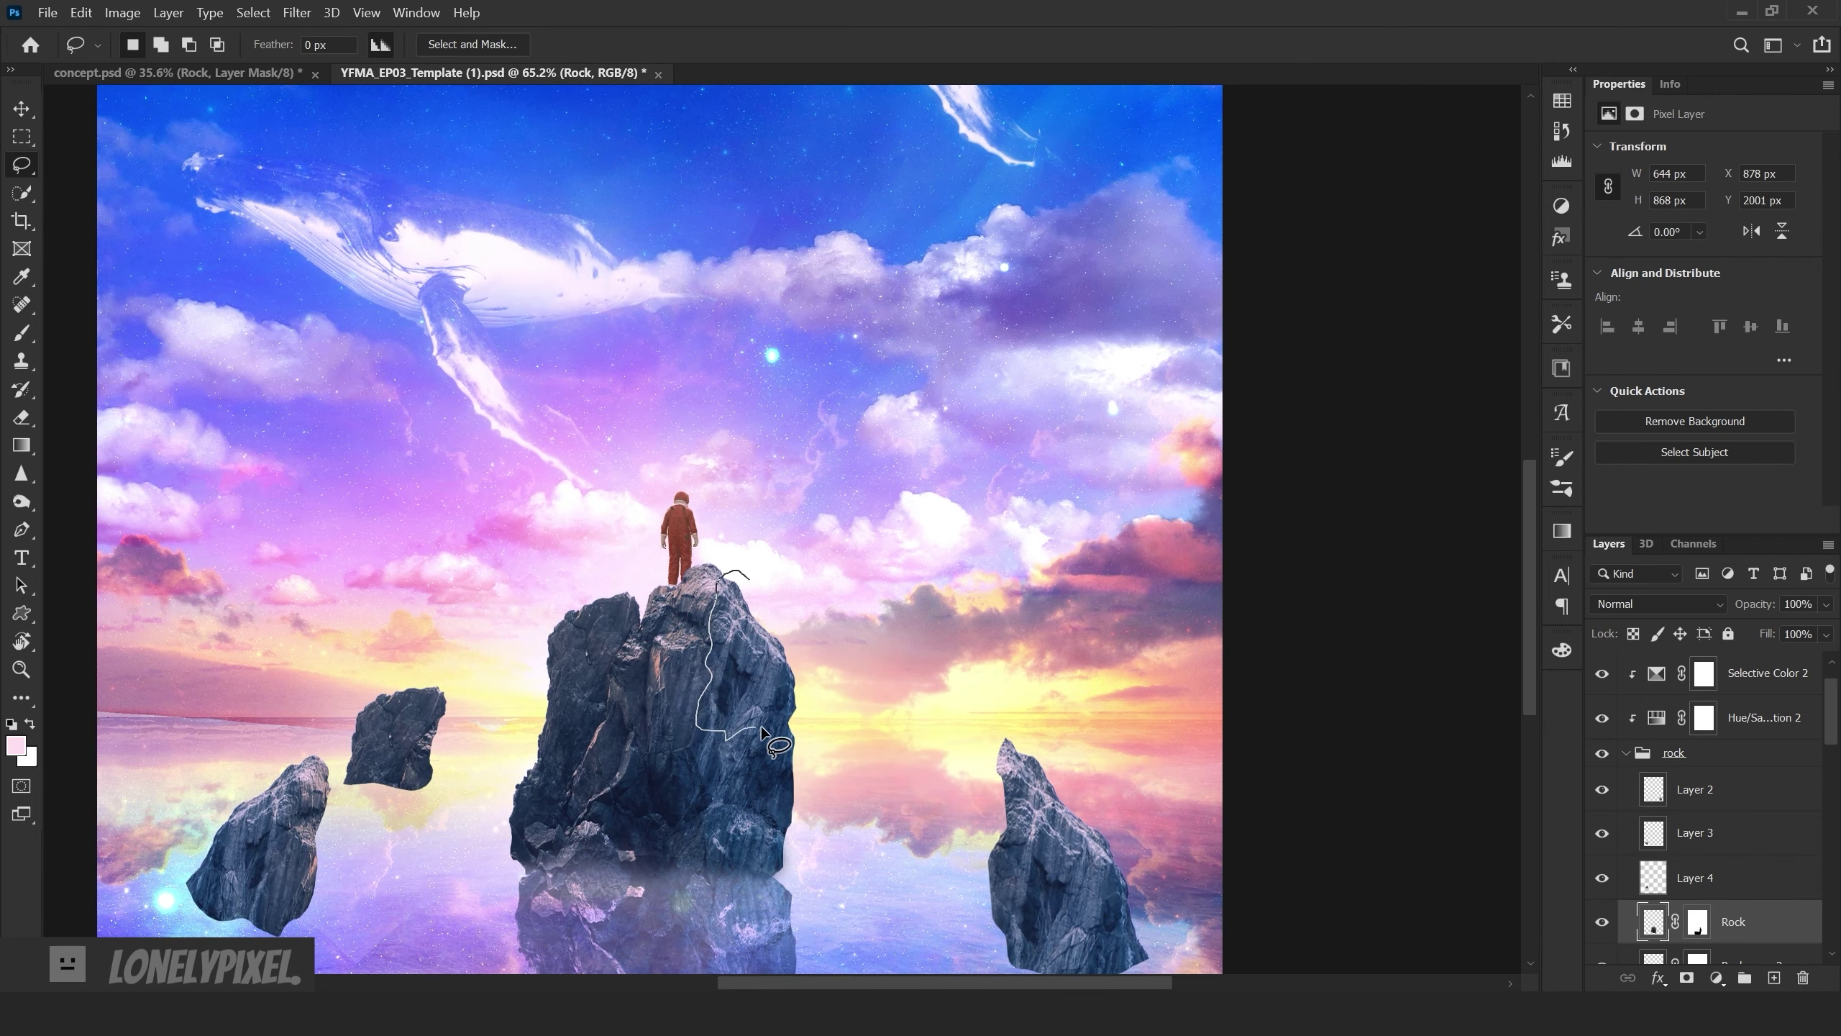
pyautogui.moveTo(761, 725); pyautogui.dragTo(760, 727)
pyautogui.hotkey('ctrl', 'j')
pyautogui.hotkey('ctrl', 't')
pyautogui.moveTo(732, 660)
pyautogui.mouseDown()
pyautogui.moveTo(1066, 732)
pyautogui.moveTo(972, 738)
pyautogui.mouseUp()
pyautogui.press('Return')
# - Move the lower-left rock fragment slightly lower in the sea
pyautogui.scroll(-3, 968, 726)
pyautogui.click(1695, 833)
pyautogui.hotkey('ctrl', 't')
pyautogui.moveTo(564, 814); pyautogui.dragTo(575, 845)
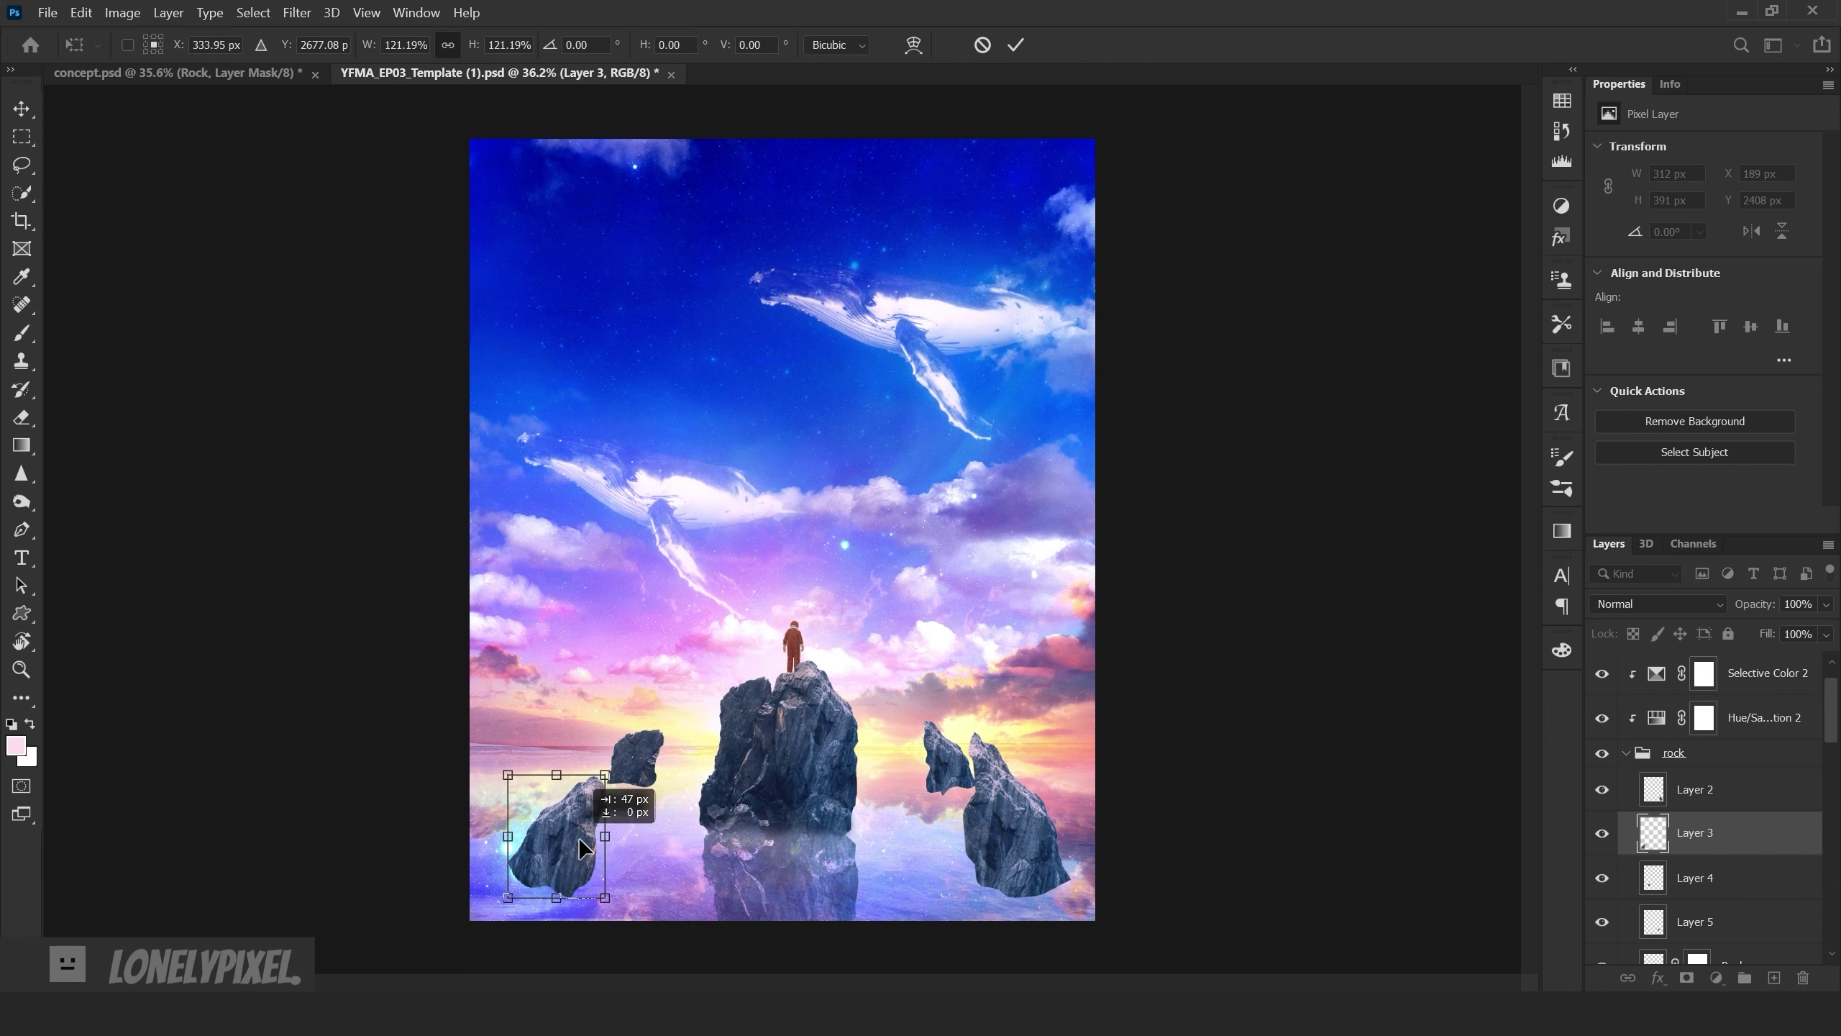
pyautogui.press('Return')
pyautogui.scroll(-2, 579, 838)
pyautogui.scroll(2, 578, 838)
# - Enlarge the small floating fragment slightly and move it to the left
pyautogui.click(1694, 878)
pyautogui.hotkey('ctrl', 't')
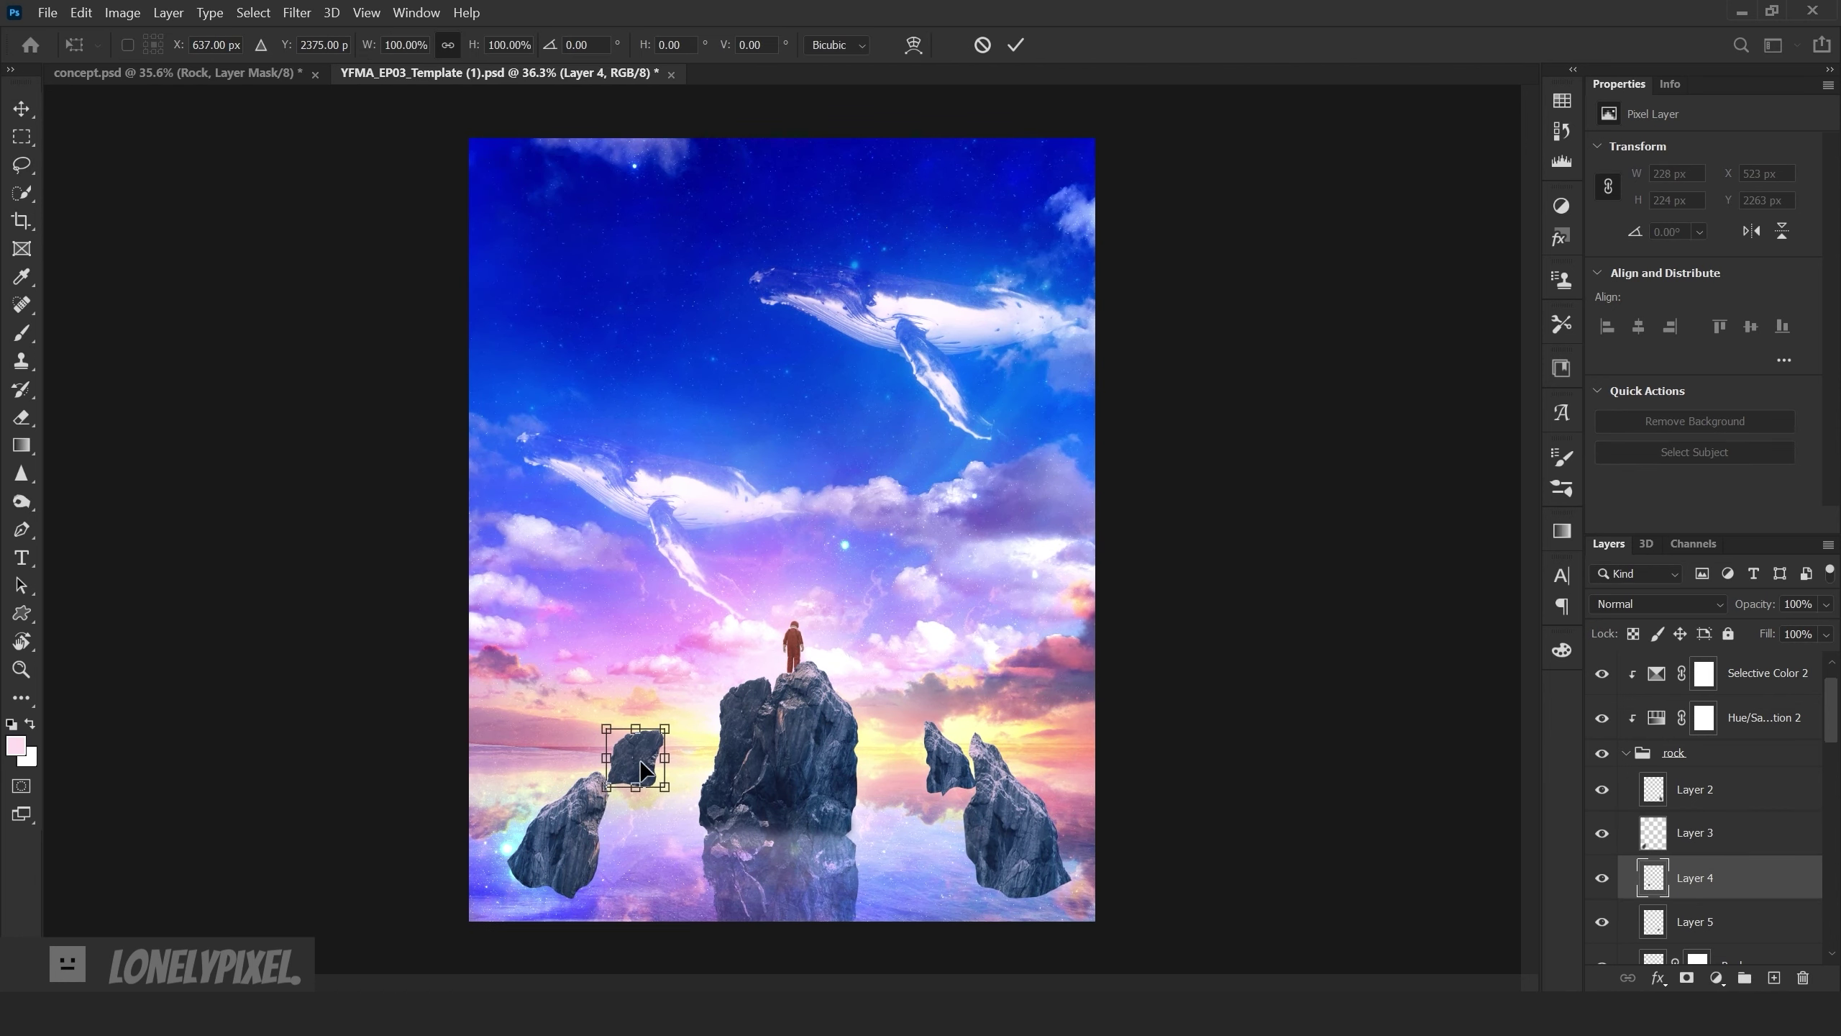
pyautogui.moveTo(664, 727); pyautogui.dragTo(675, 718)
pyautogui.moveTo(677, 794)
pyautogui.mouseDown()
pyautogui.moveTo(562, 759)
pyautogui.moveTo(588, 764)
pyautogui.mouseUp()
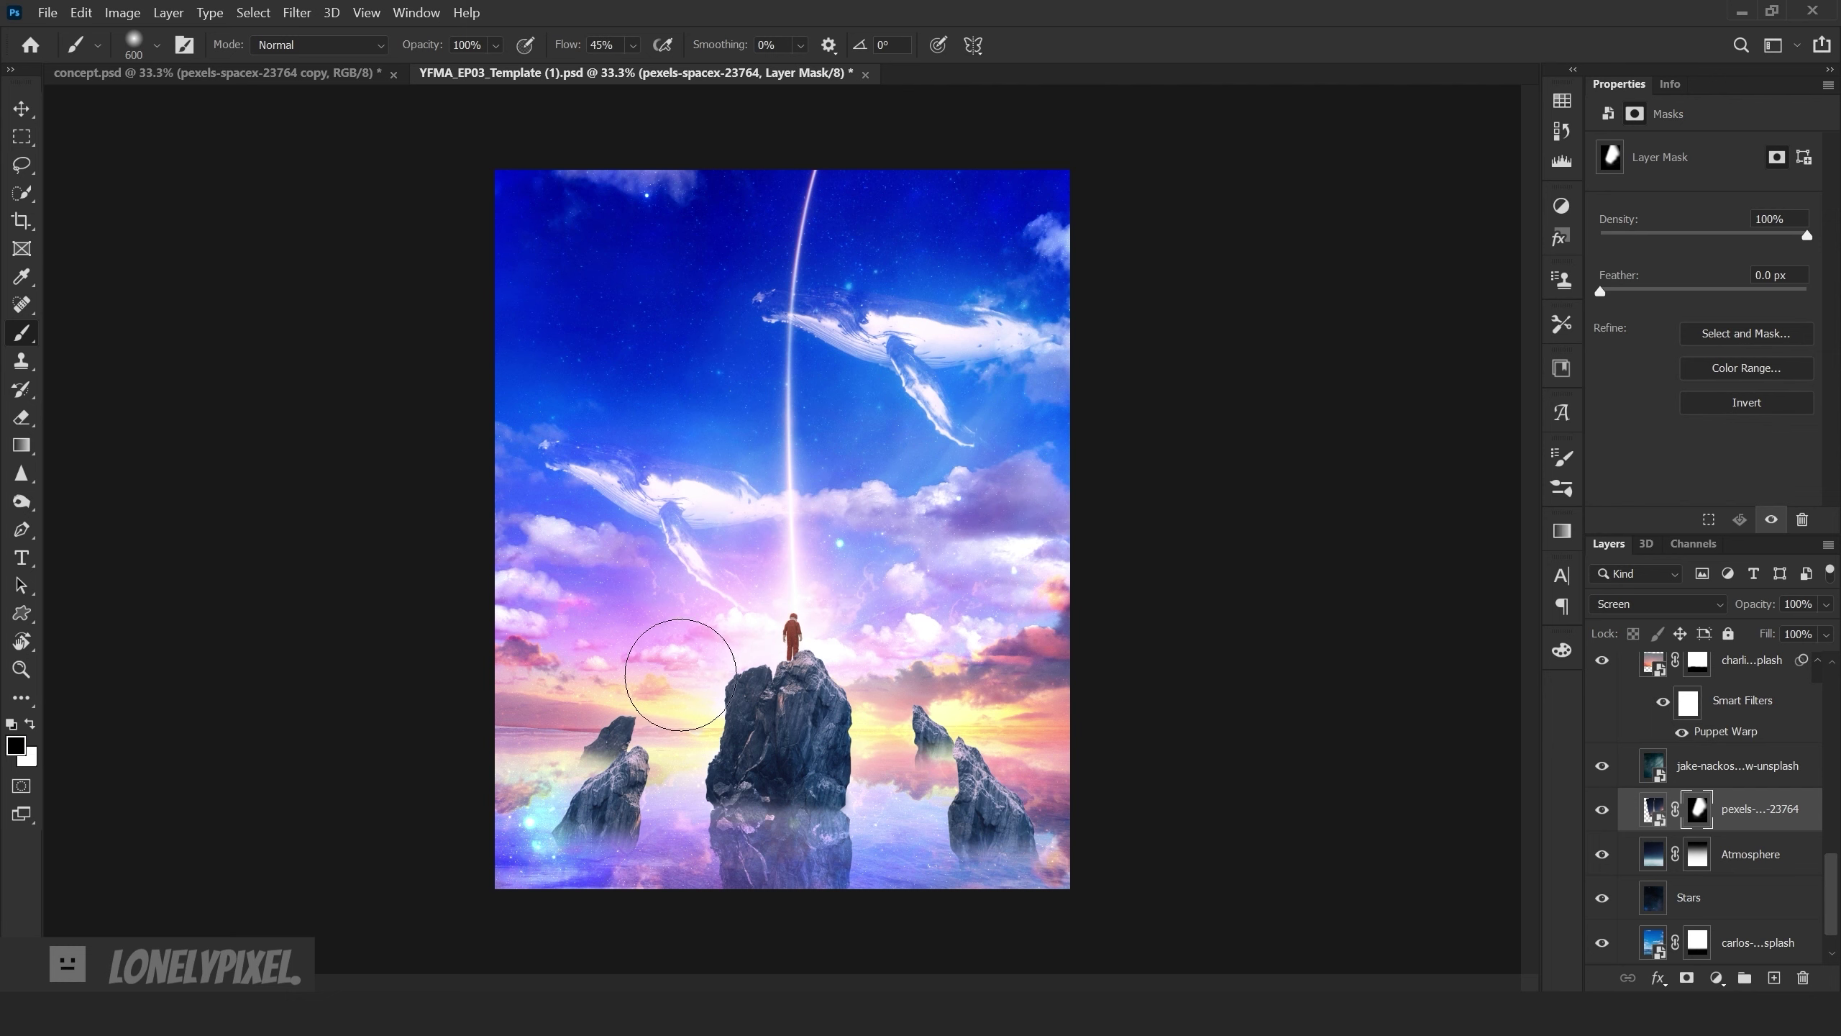
# - Stretch the beam image upward, tilt it slightly and move it down behind the figure
pyautogui.click(1653, 809)
pyautogui.hotkey('ctrl', 't')
pyautogui.hotkey('ctrl', '0')
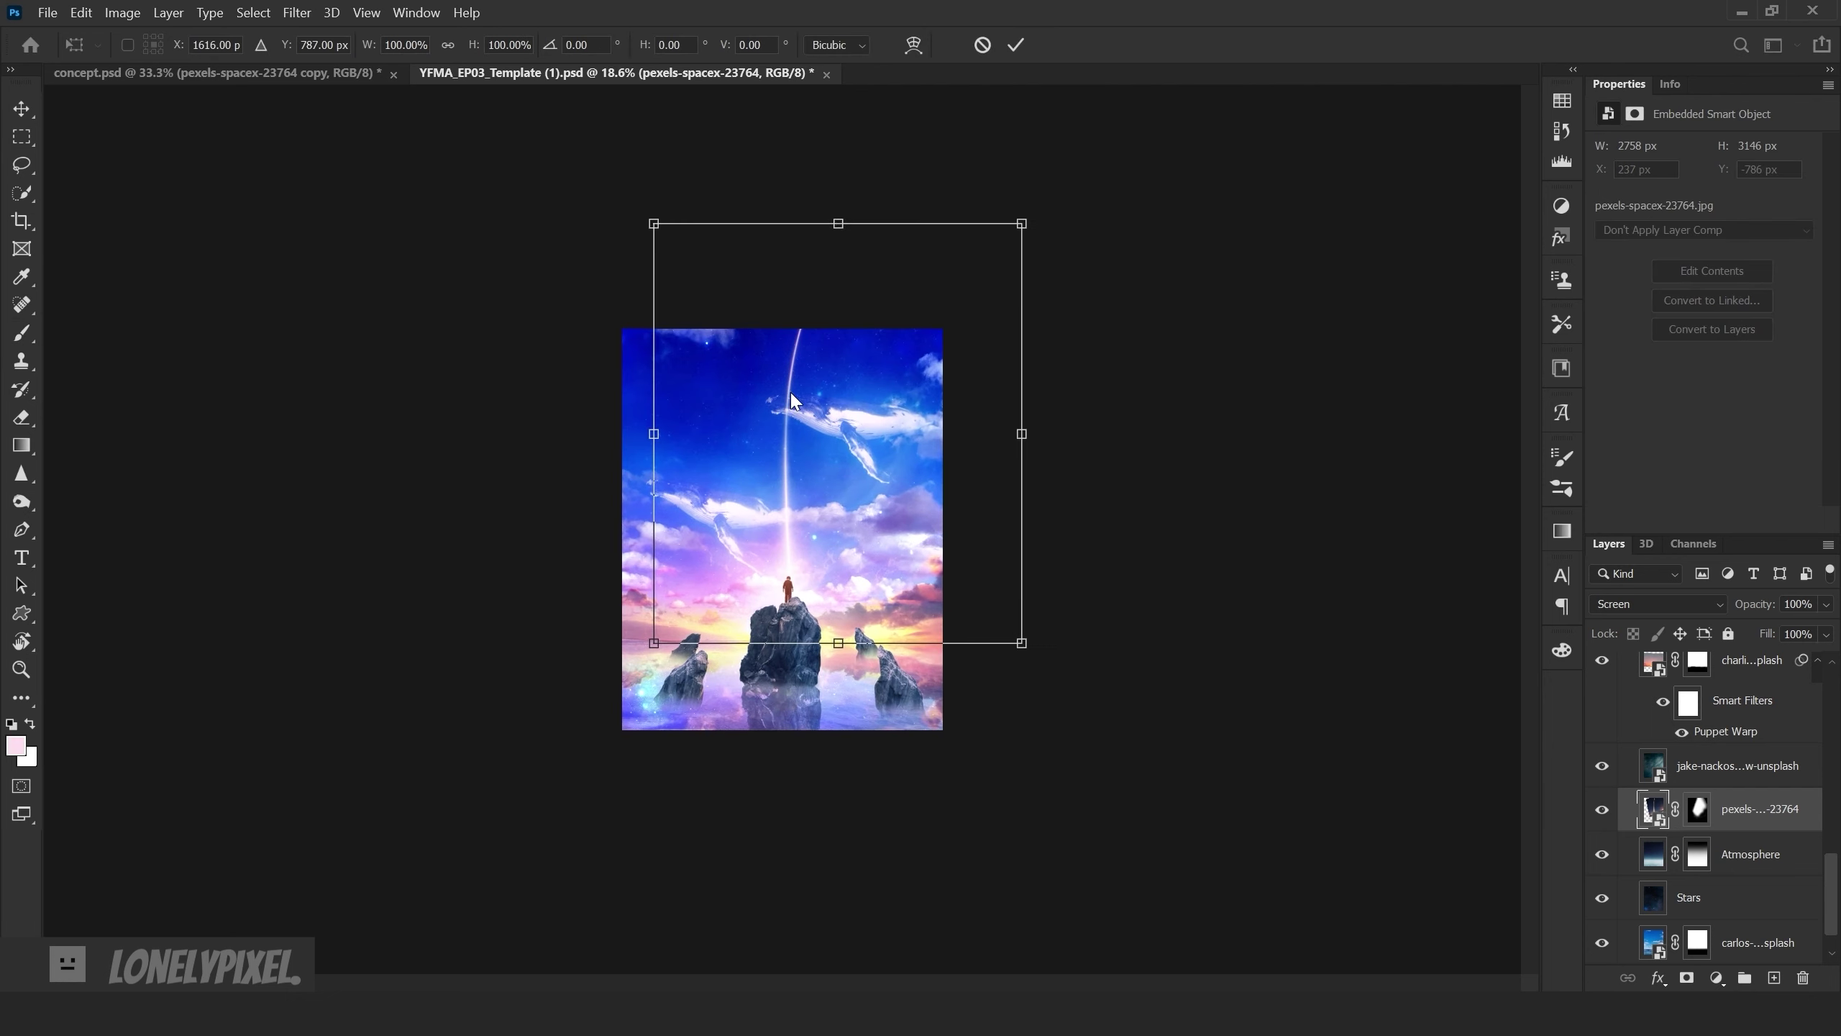
pyautogui.moveTo(839, 222); pyautogui.dragTo(849, 89)
pyautogui.hotkey('ctrl', '0')
pyautogui.moveTo(1276, 812); pyautogui.dragTo(1307, 781)
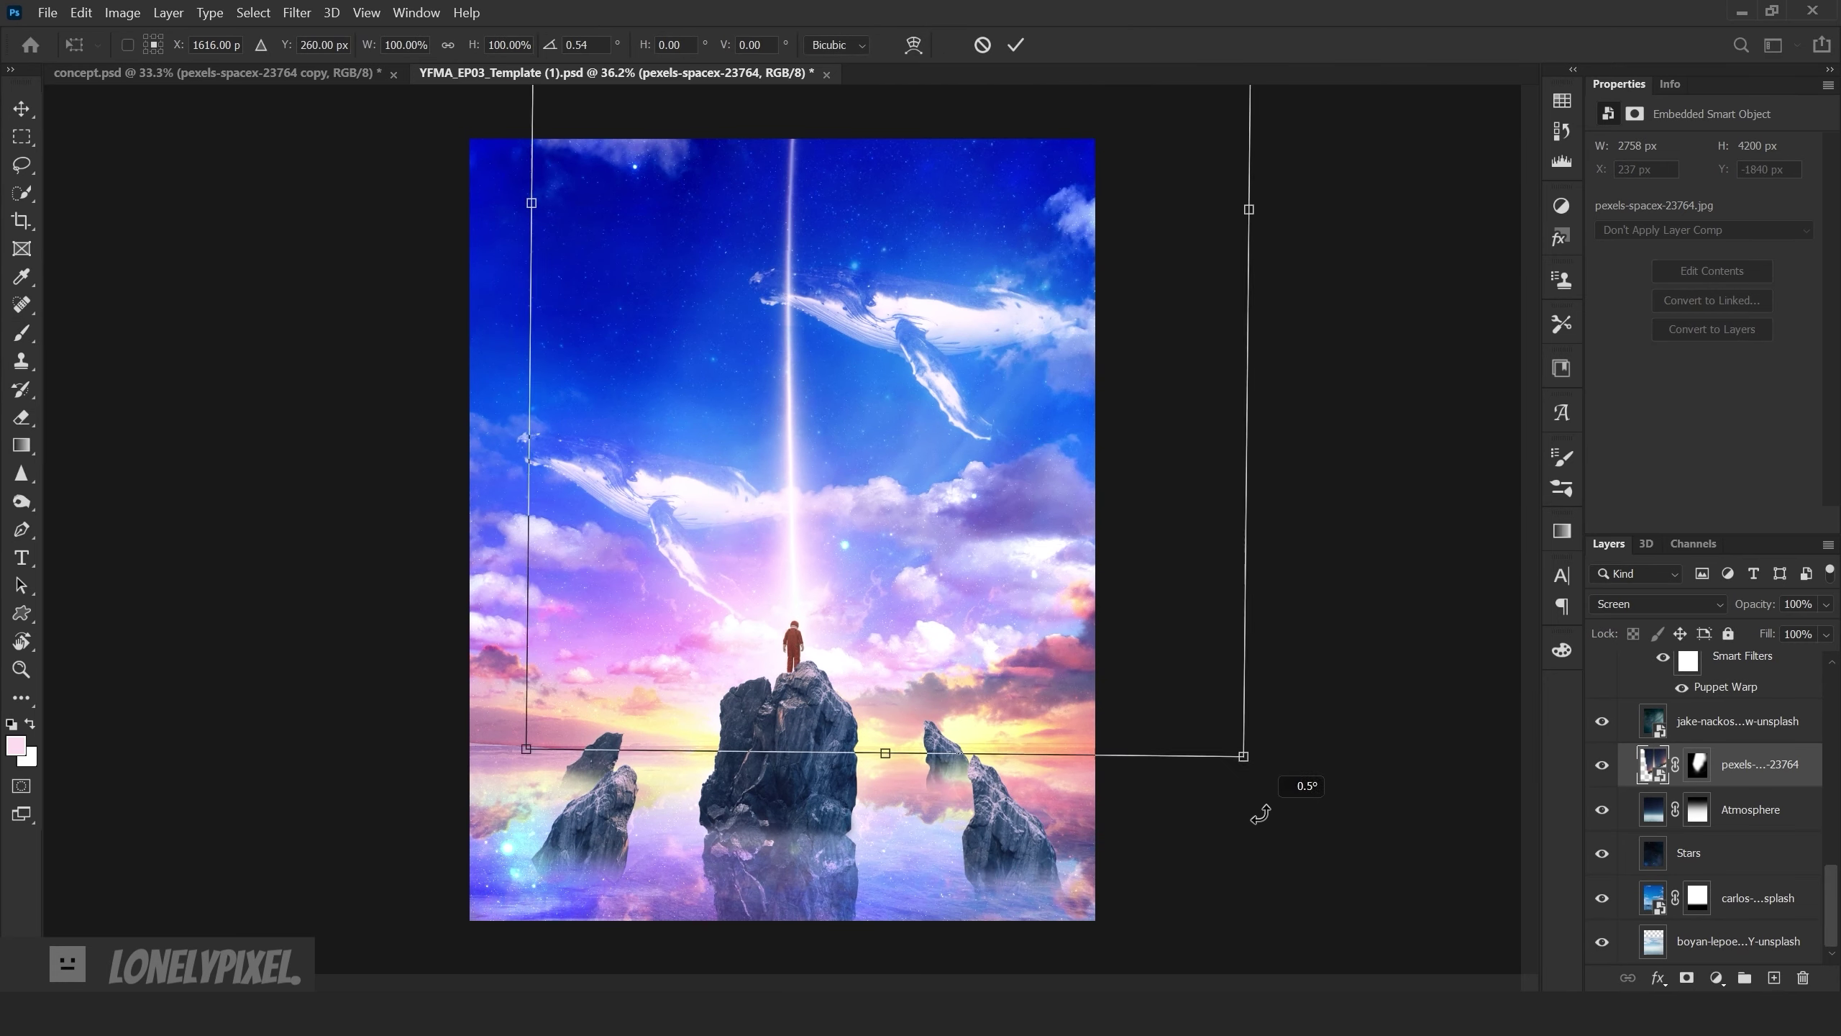
pyautogui.moveTo(1077, 656)
pyautogui.mouseDown()
pyautogui.moveTo(1078, 688)
pyautogui.moveTo(1058, 601)
pyautogui.mouseUp()
pyautogui.hotkey('ctrl', '0')
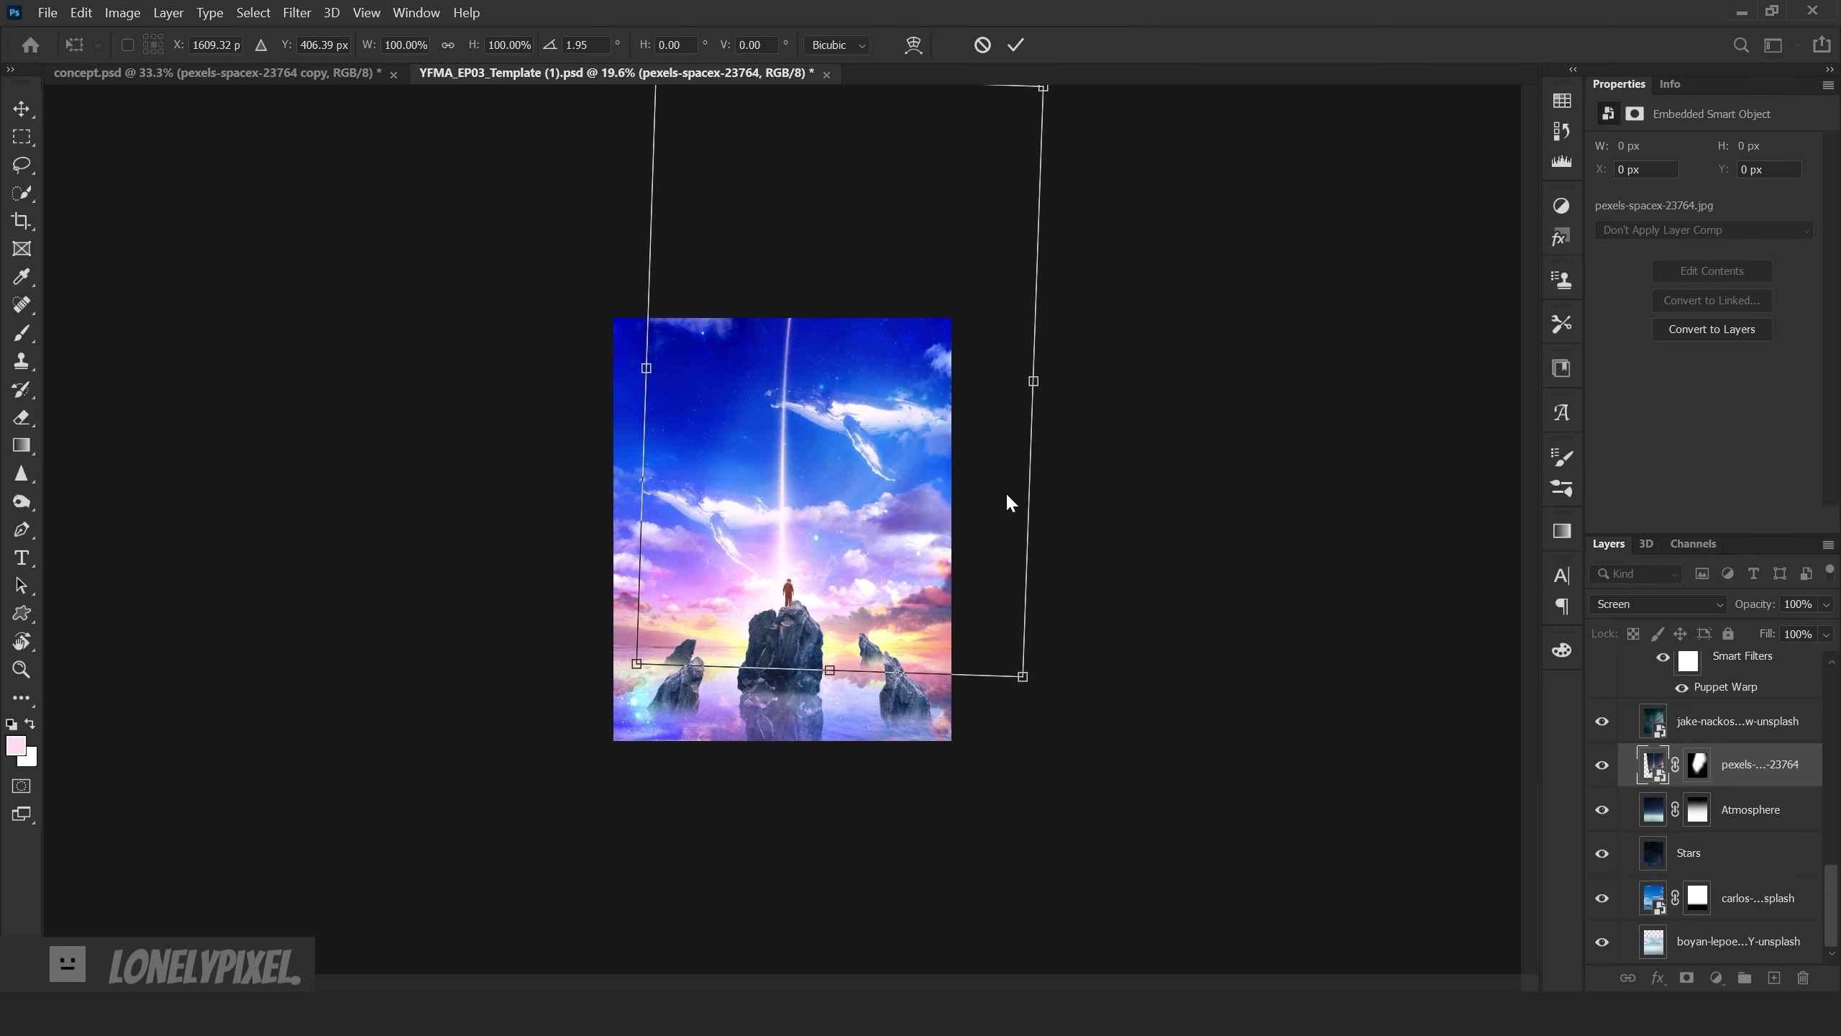
pyautogui.press('Return')
# - Duplicate the beam layer and set the copy's blend mode to Lighten
pyautogui.hotkey('ctrl', 'j')
pyautogui.hotkey('ctrl', '0')
pyautogui.press('b')
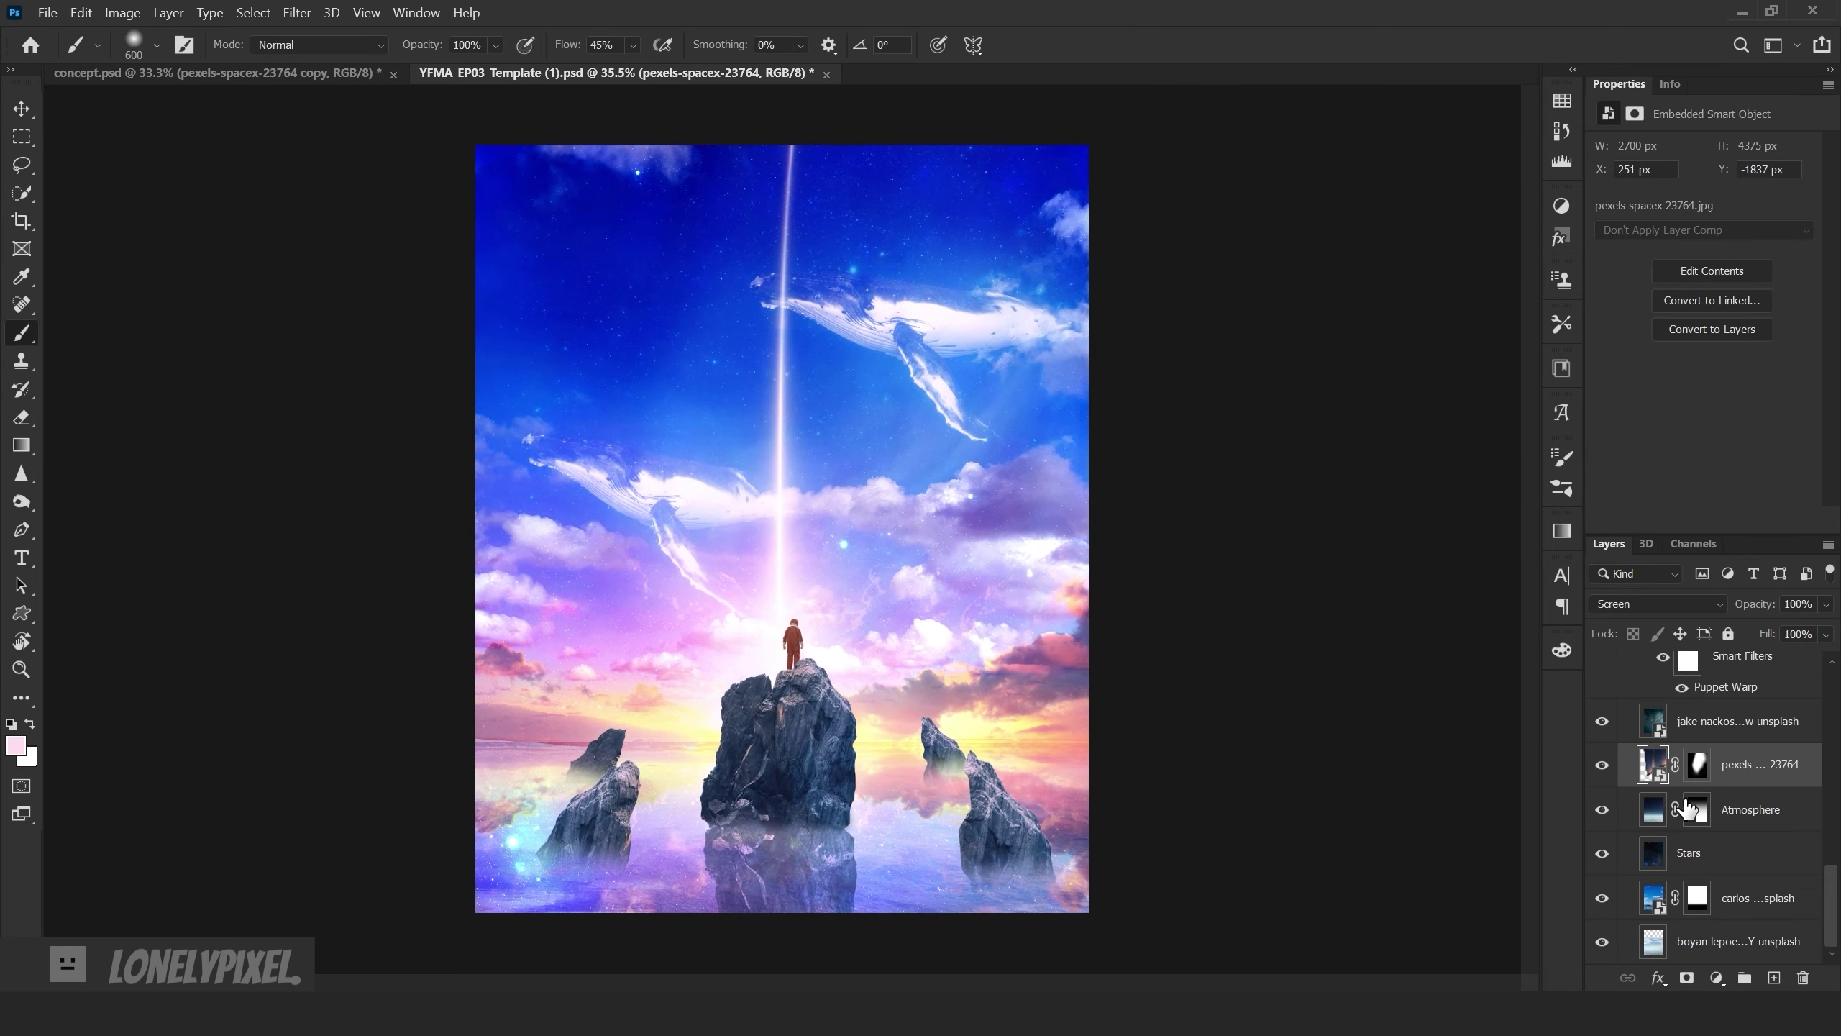
pyautogui.click(1680, 608)
pyautogui.click(1660, 606)
pyautogui.hotkey('ctrl', 't')
# - Flip the beam copy upside down and line it up with the original beam
pyautogui.moveTo(889, 763); pyautogui.dragTo(846, 621)
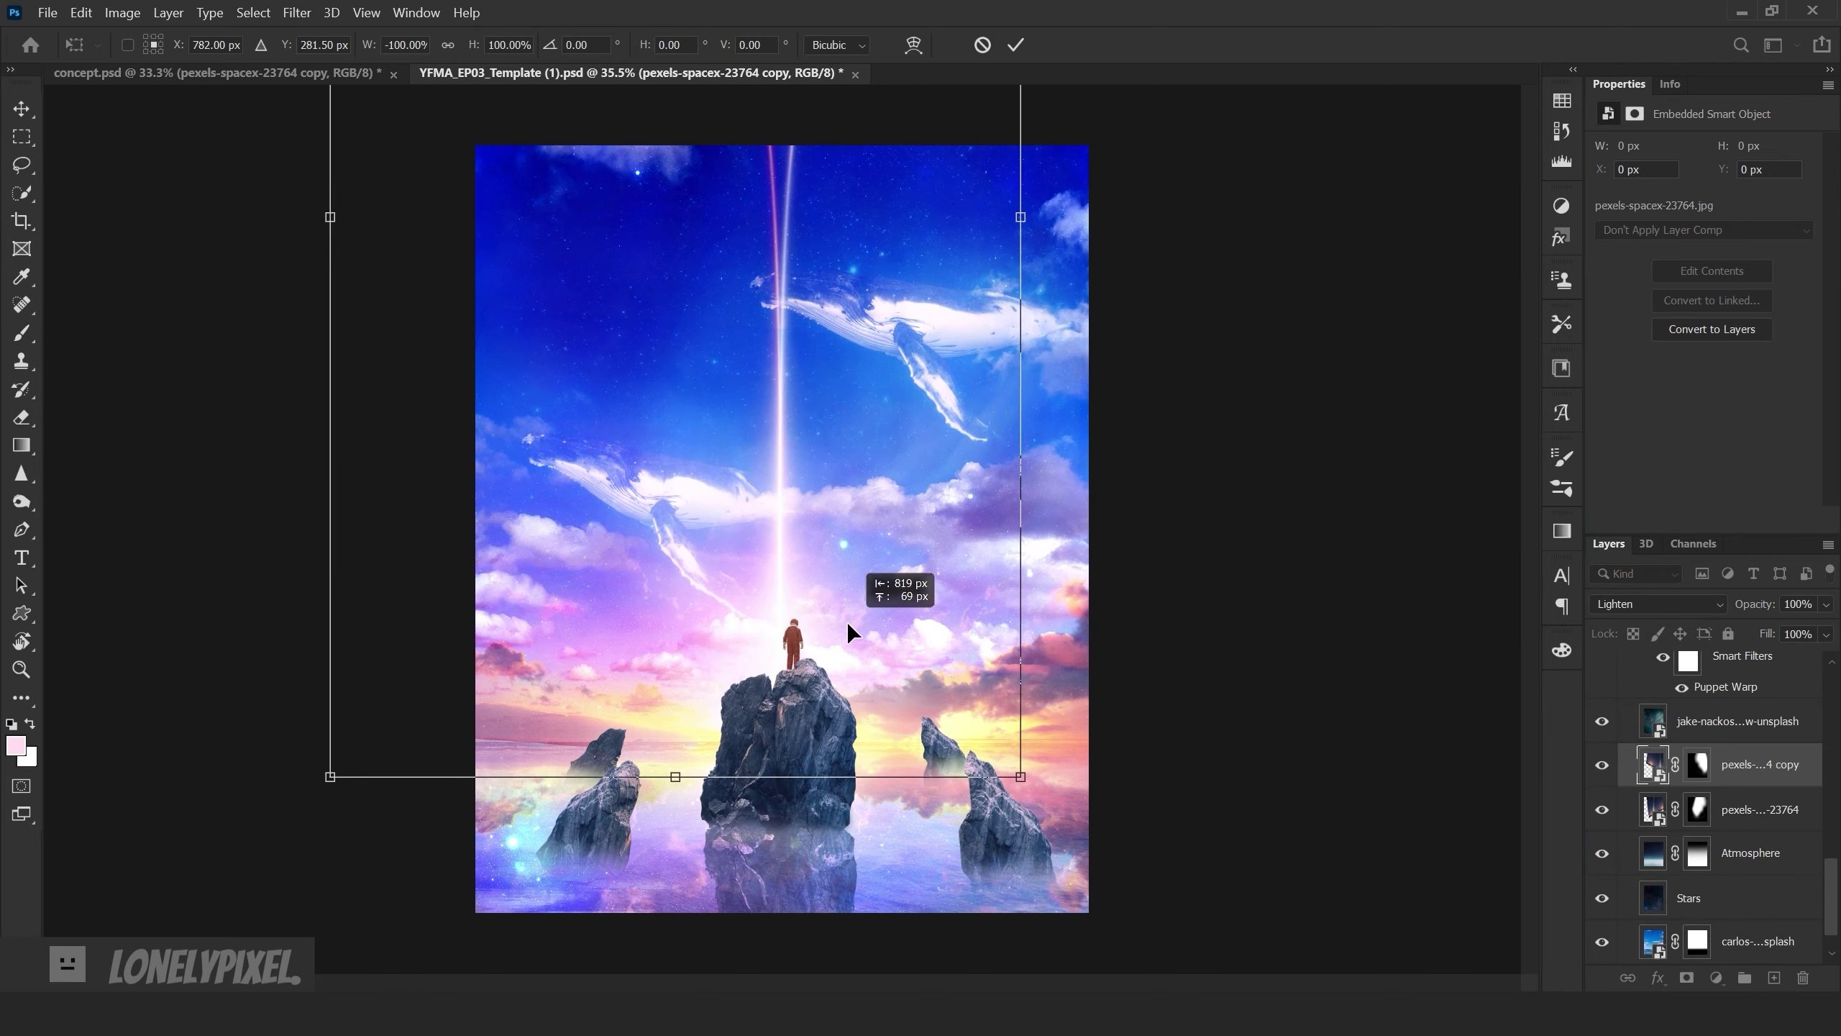
pyautogui.moveTo(1030, 798); pyautogui.dragTo(1074, 819)
pyautogui.press('Return')
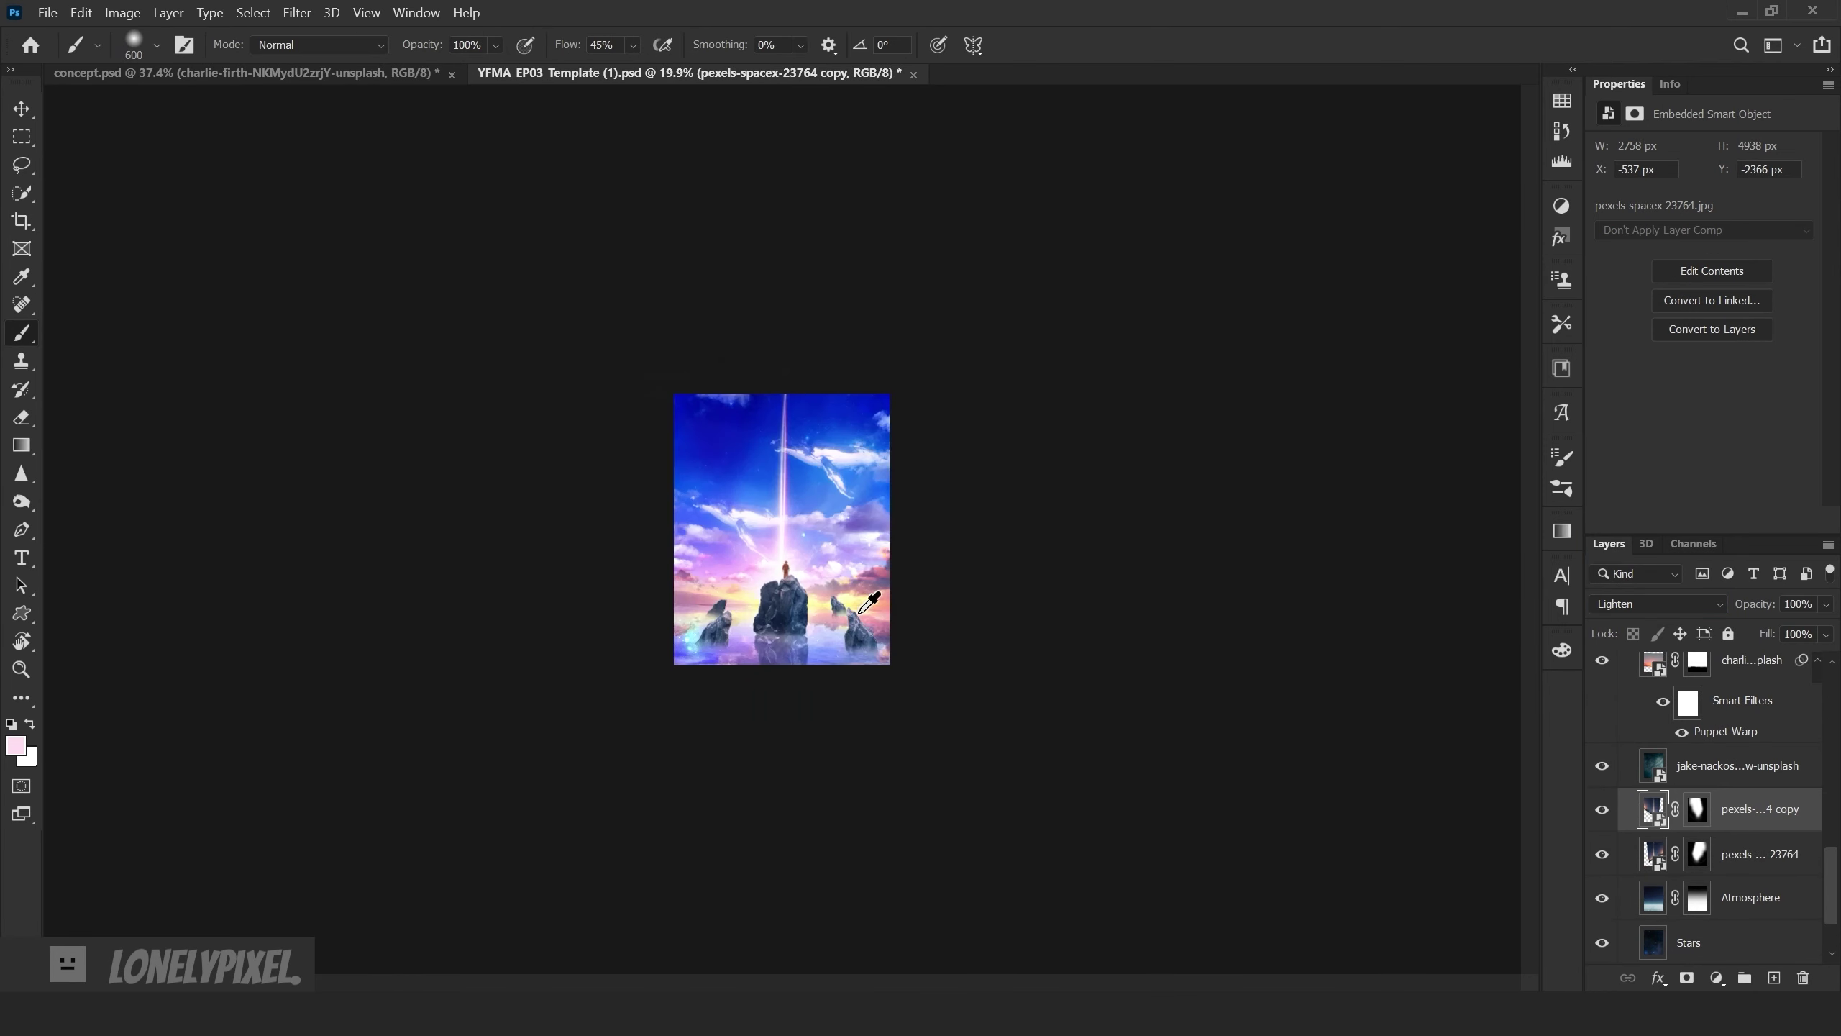
pyautogui.hotkey('ctrl', '0')
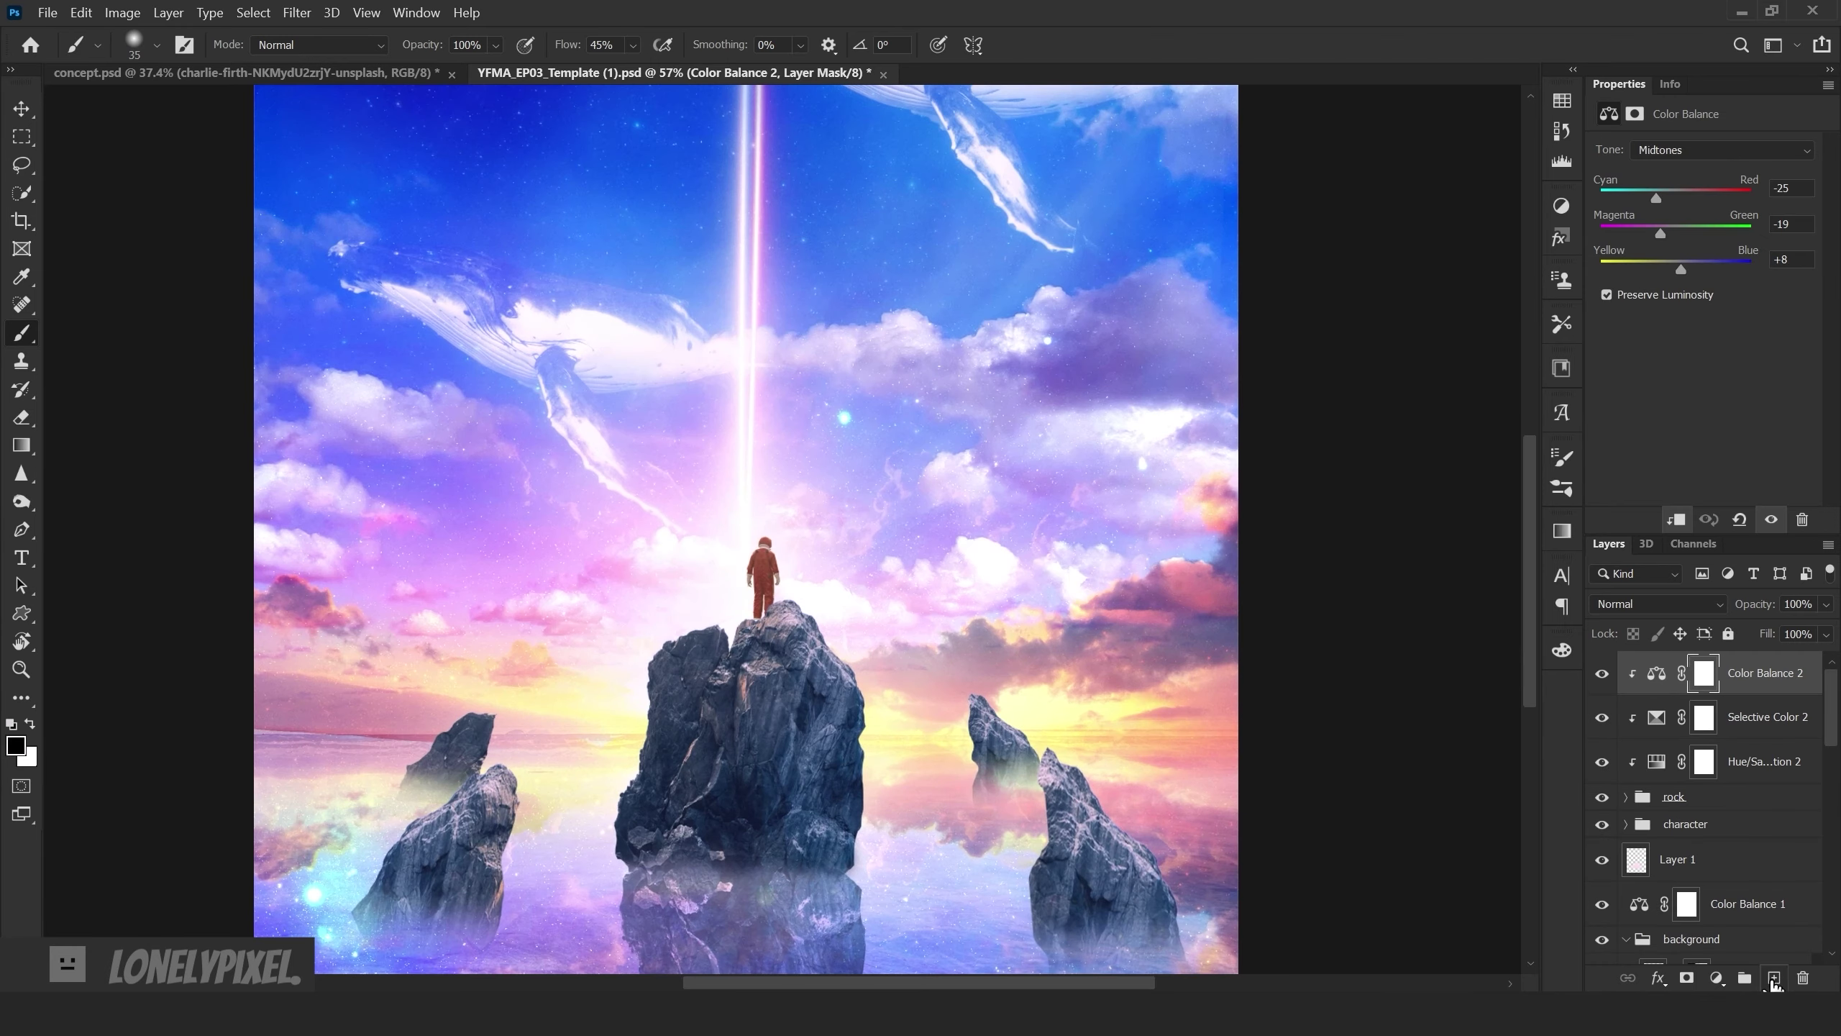
# - Fill a clipped rock layer with pale pink sampled from the beam, at Hard Light 20%
pyautogui.click(1773, 983)
pyautogui.click(744, 497)
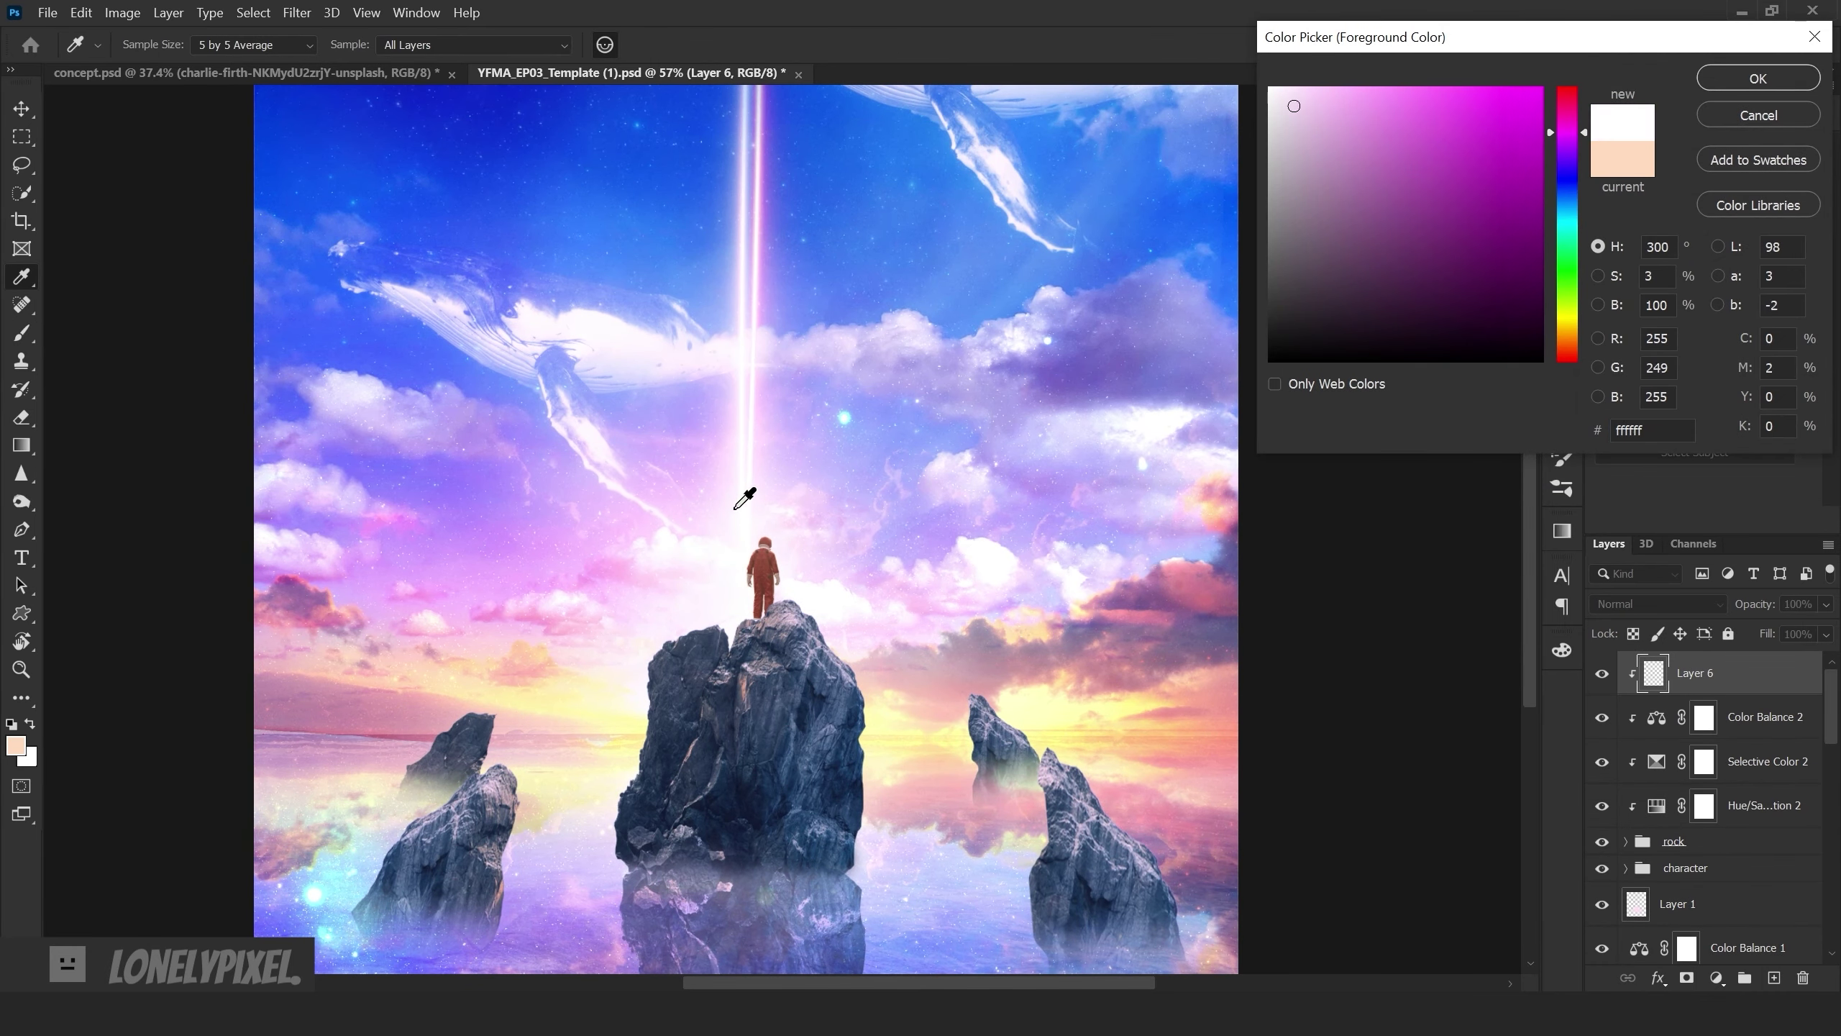
pyautogui.click(1774, 80)
pyautogui.hotkey('alt', 'BackSpace')
pyautogui.click(1658, 604)
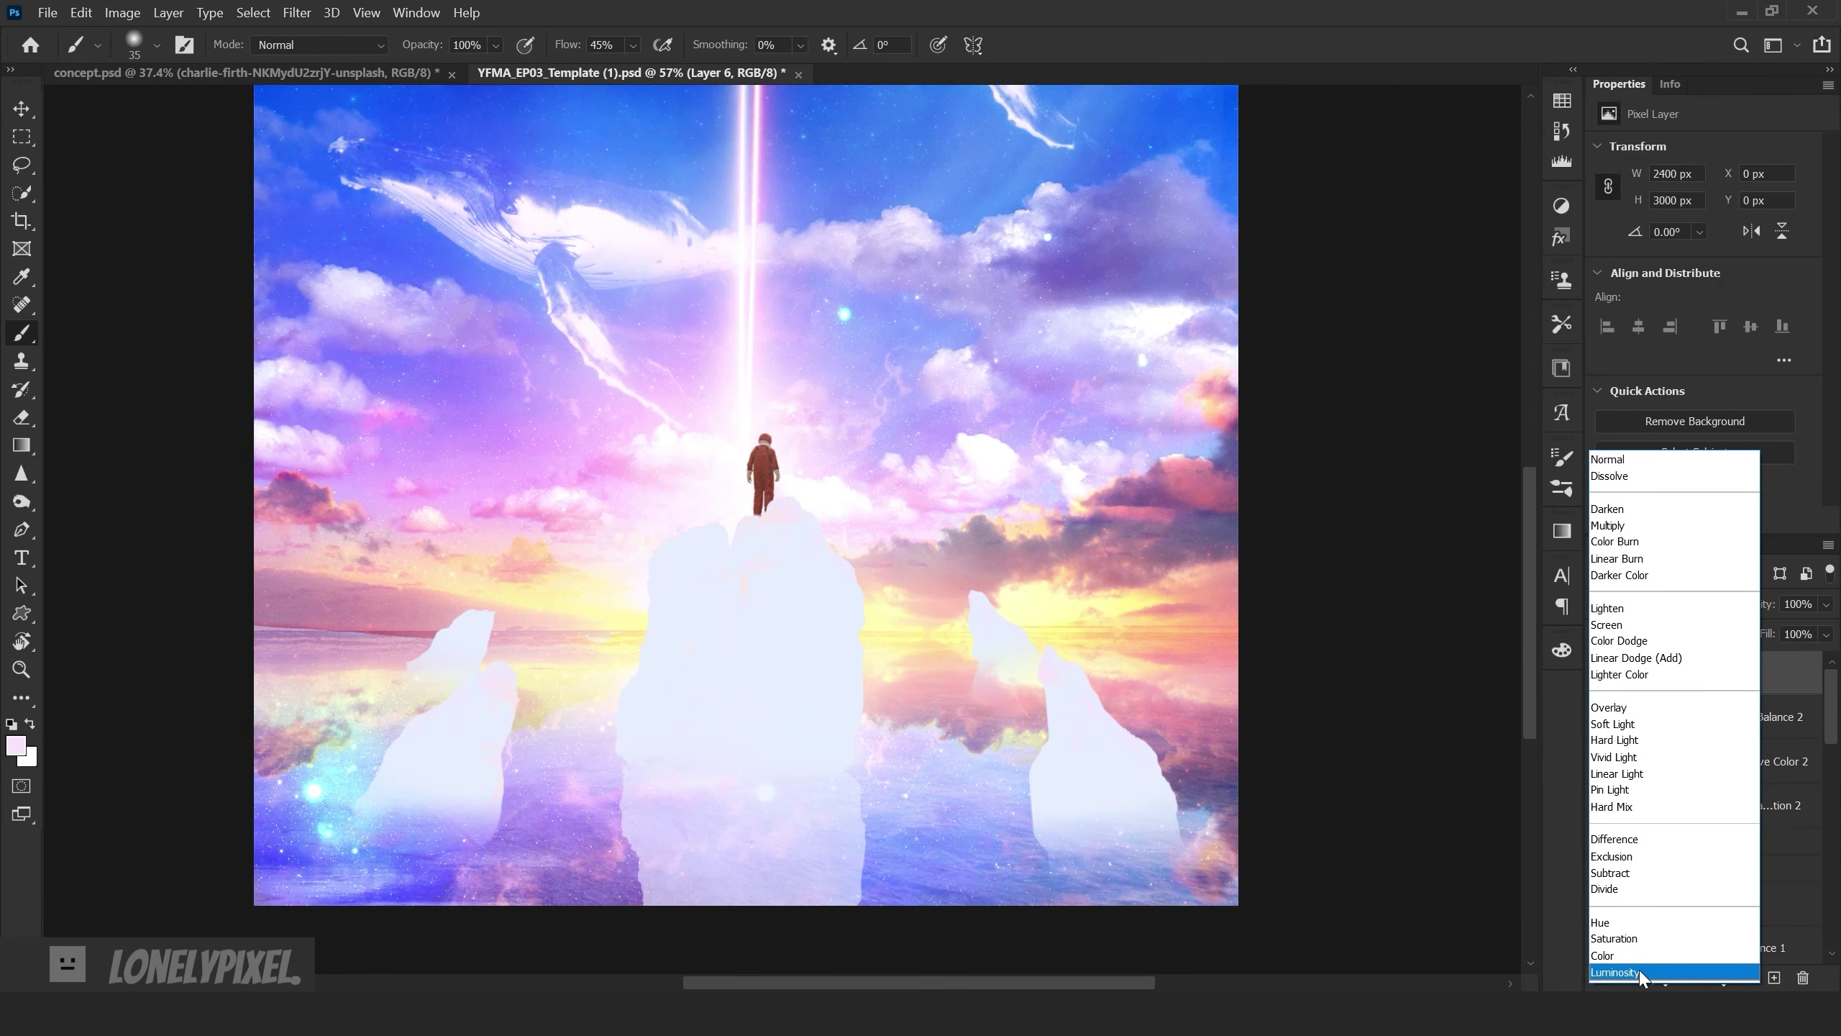
pyautogui.click(1615, 740)
pyautogui.moveTo(1754, 604); pyautogui.dragTo(1718, 604)
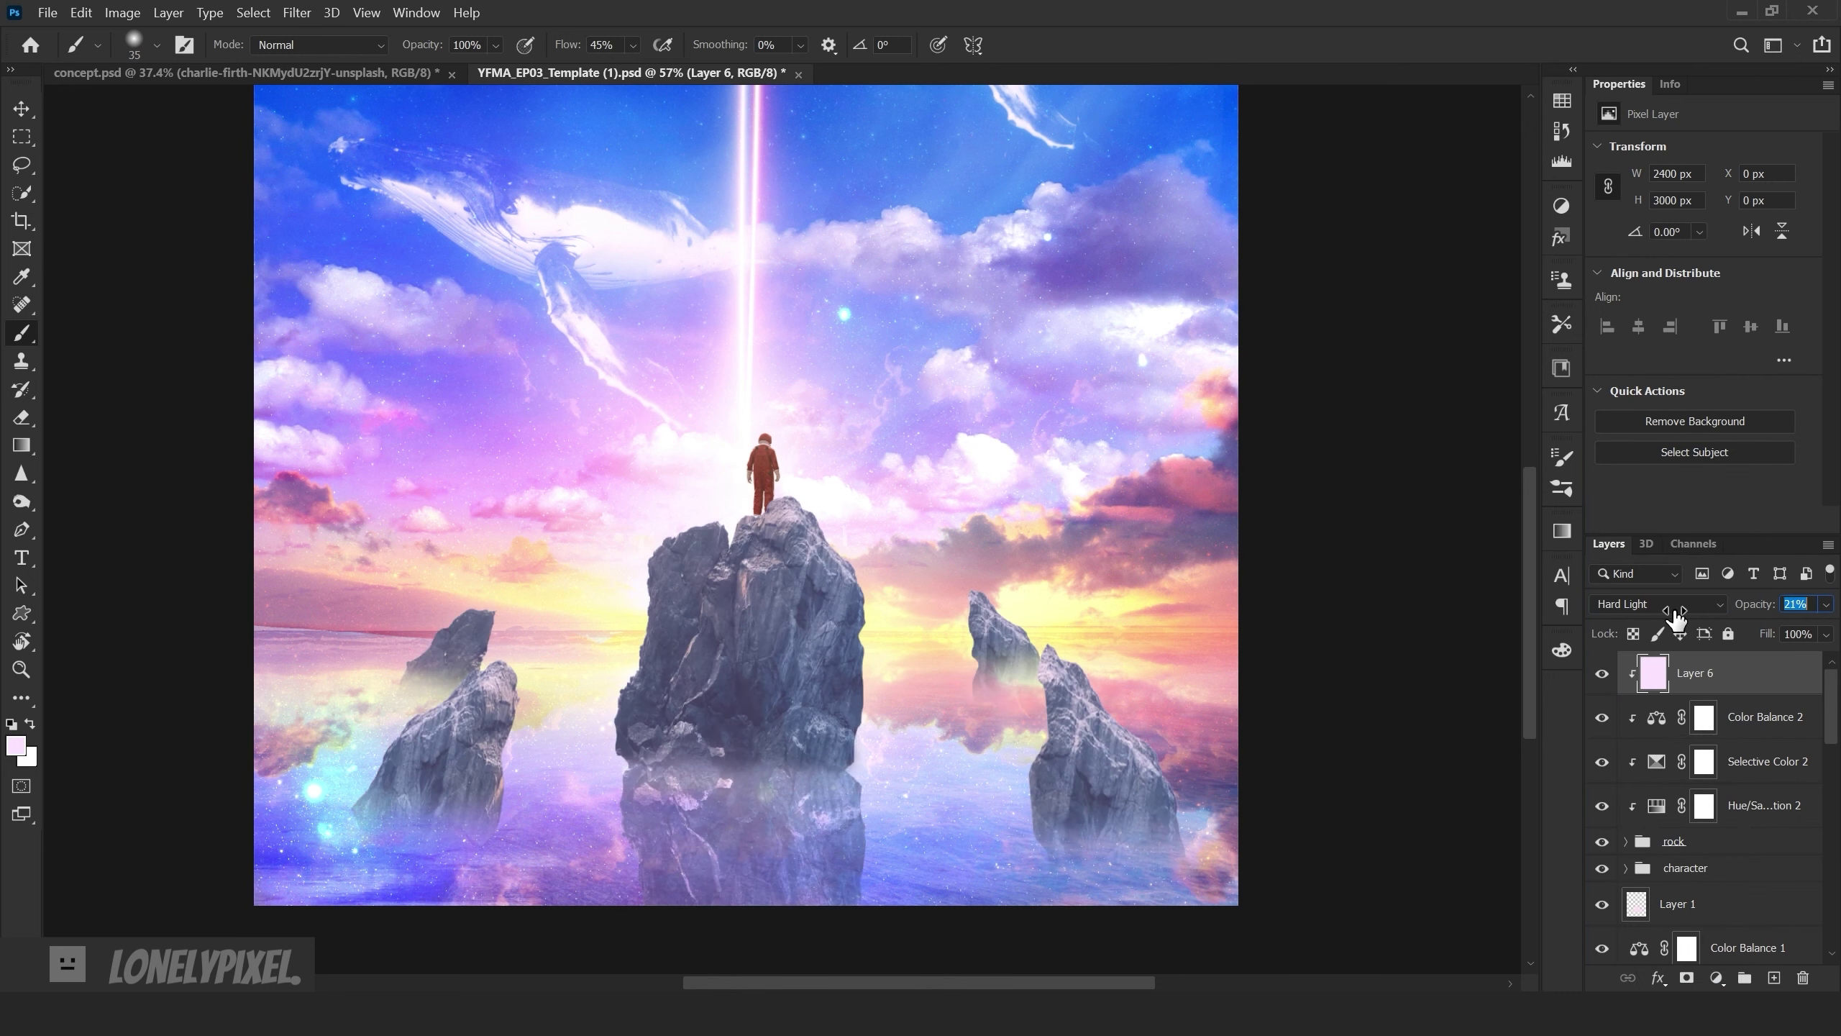
# - Pick a light peach colour and add a Screen-blended clipped layer for highlights
pyautogui.scroll(-3, 840, 789)
pyautogui.scroll(2, 841, 789)
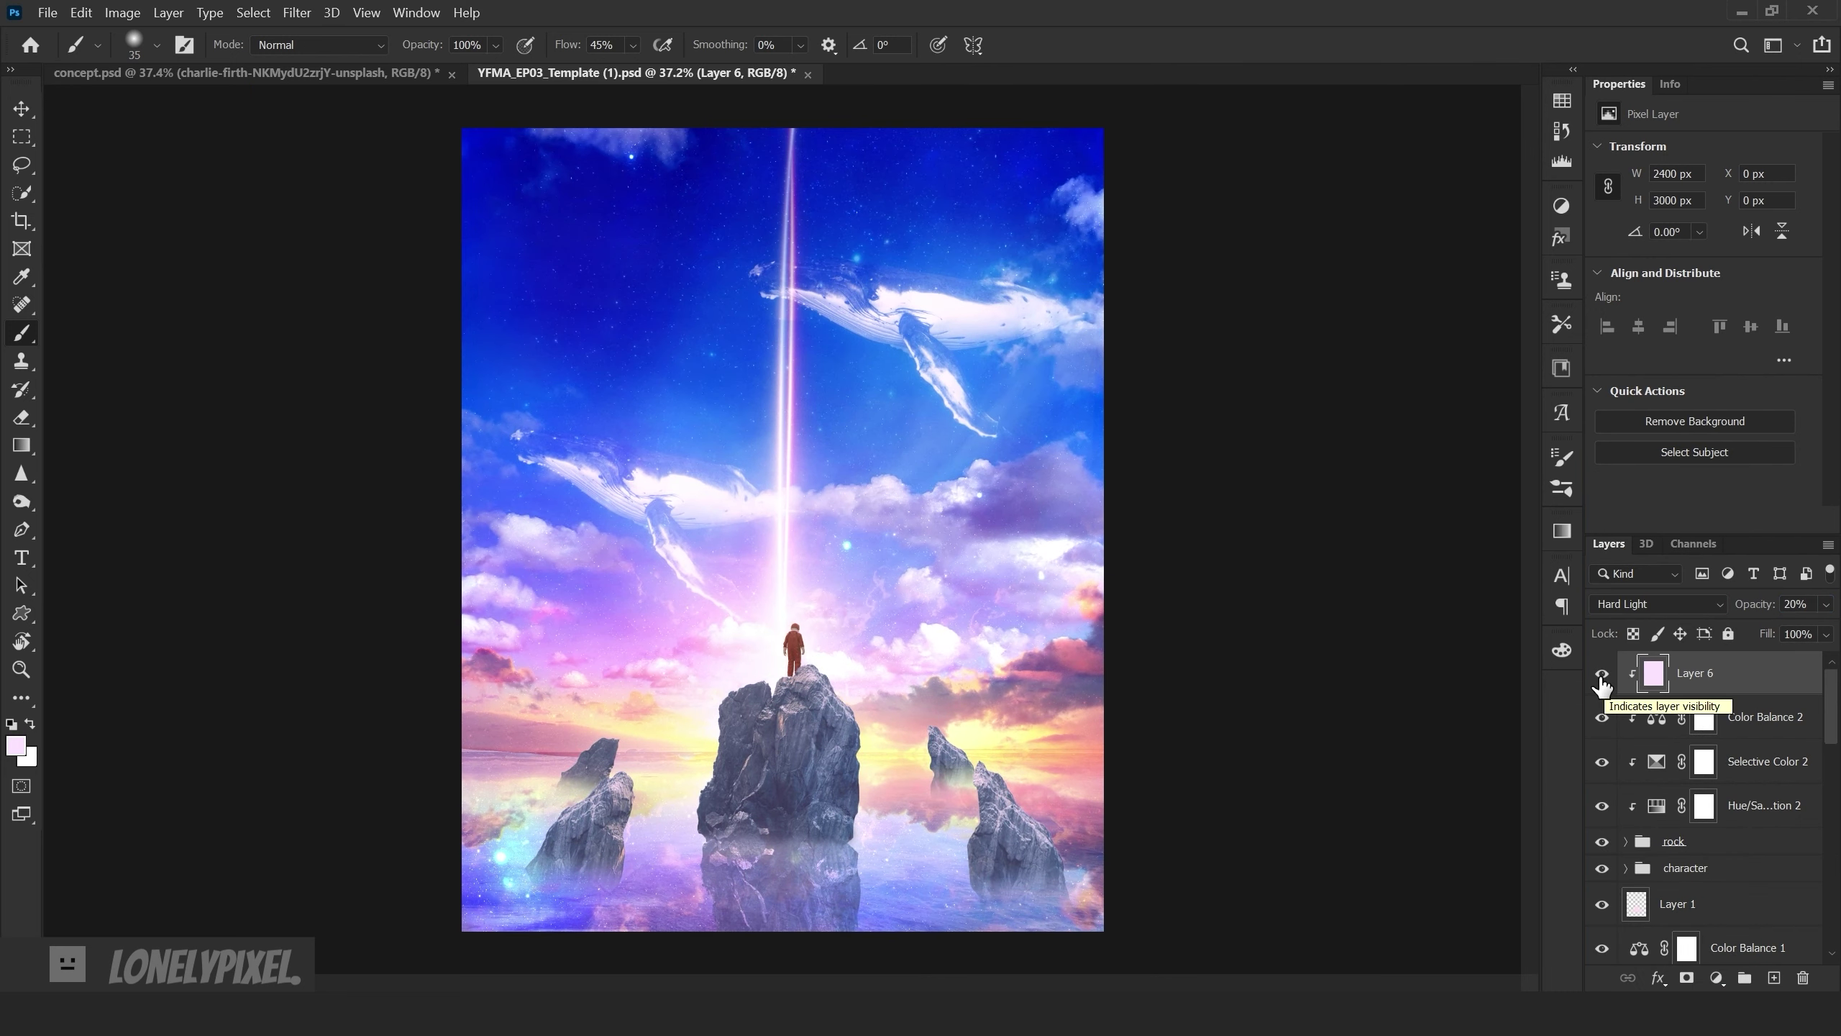
pyautogui.click(1561, 101)
pyautogui.click(1326, 116)
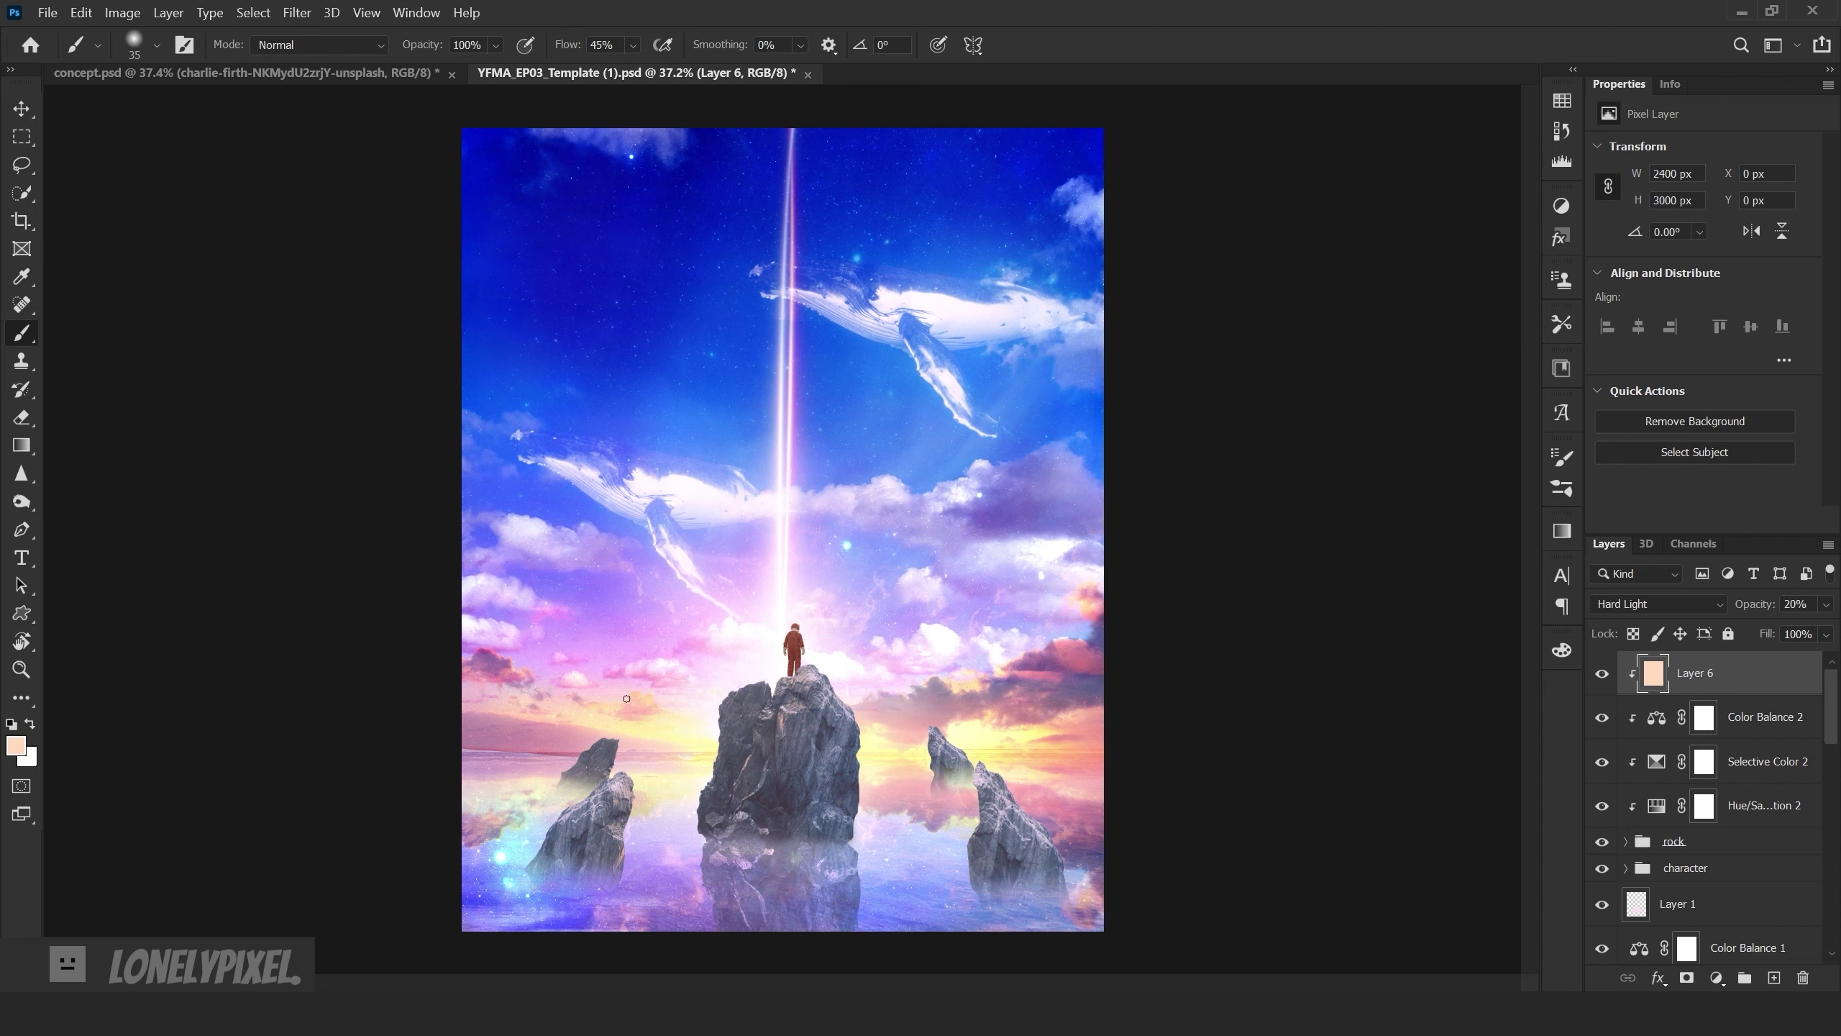
pyautogui.scroll(1, 626, 699)
pyautogui.hotkey('ctrl', 'shift', 'n')
pyautogui.click(1656, 604)
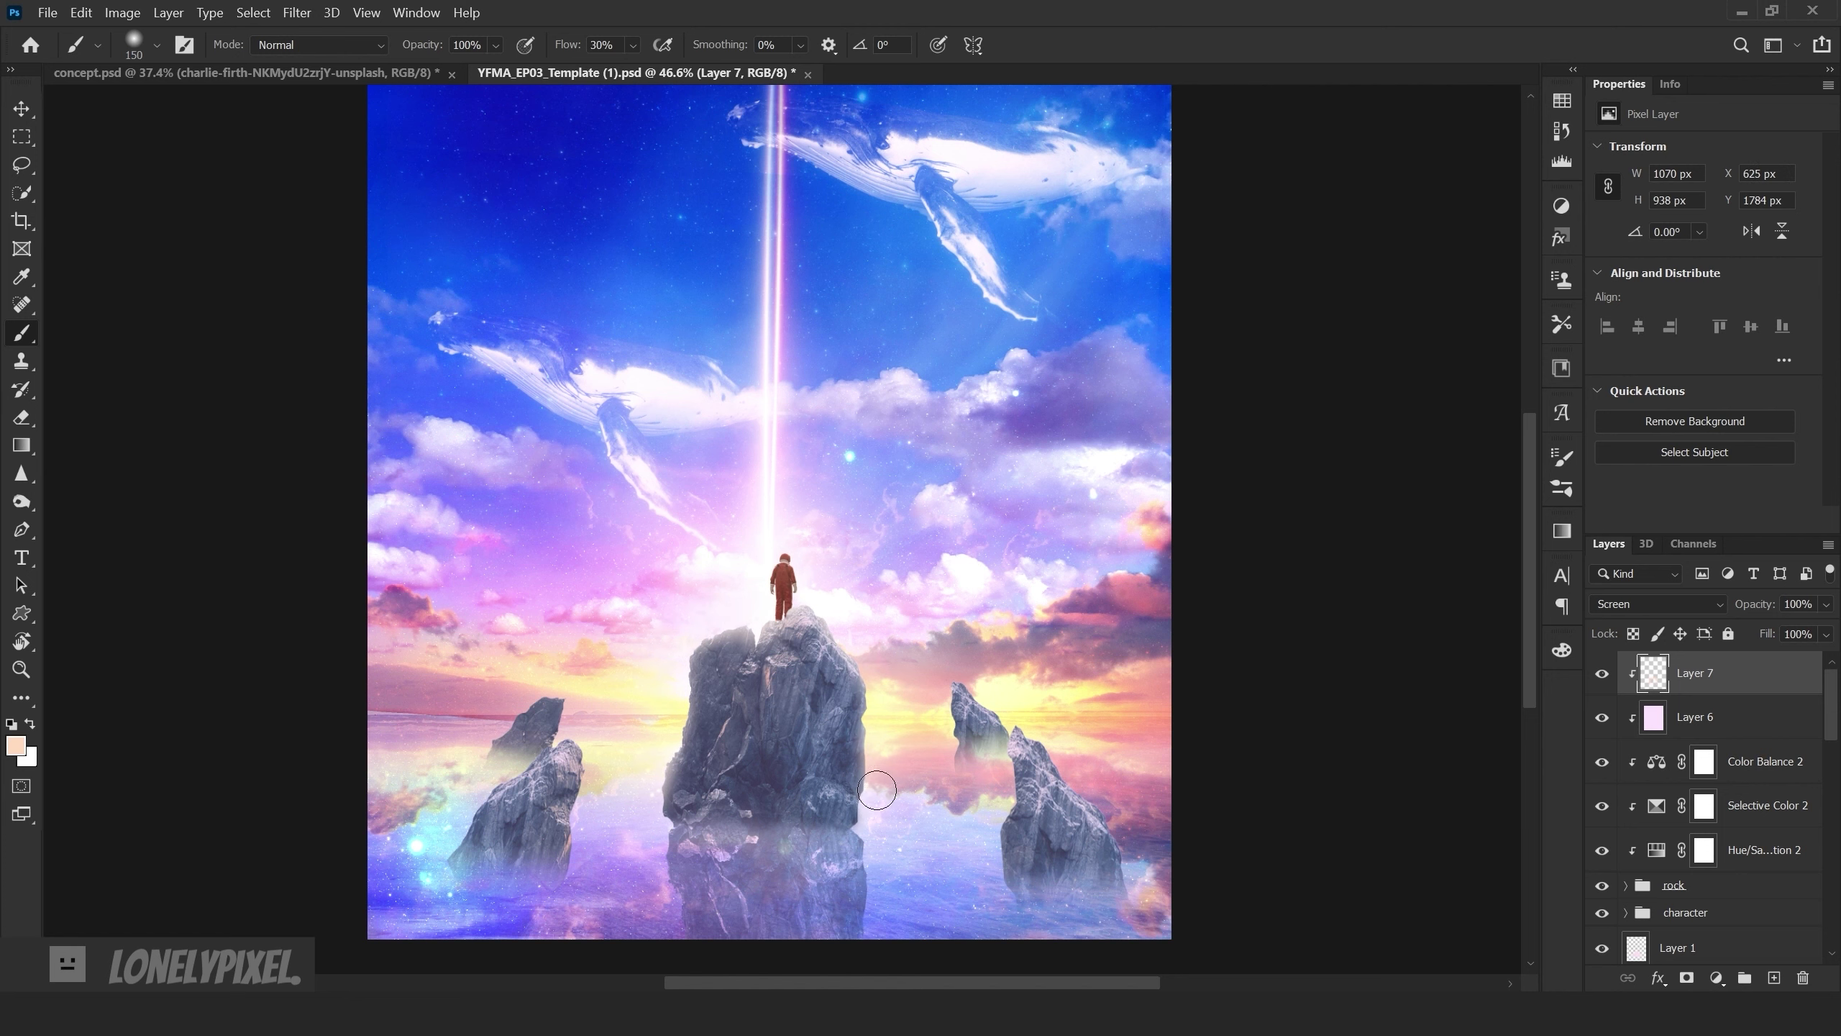
# - Erase excess glow from the highlight layer and lower its opacity
pyautogui.scroll(3, 885, 666)
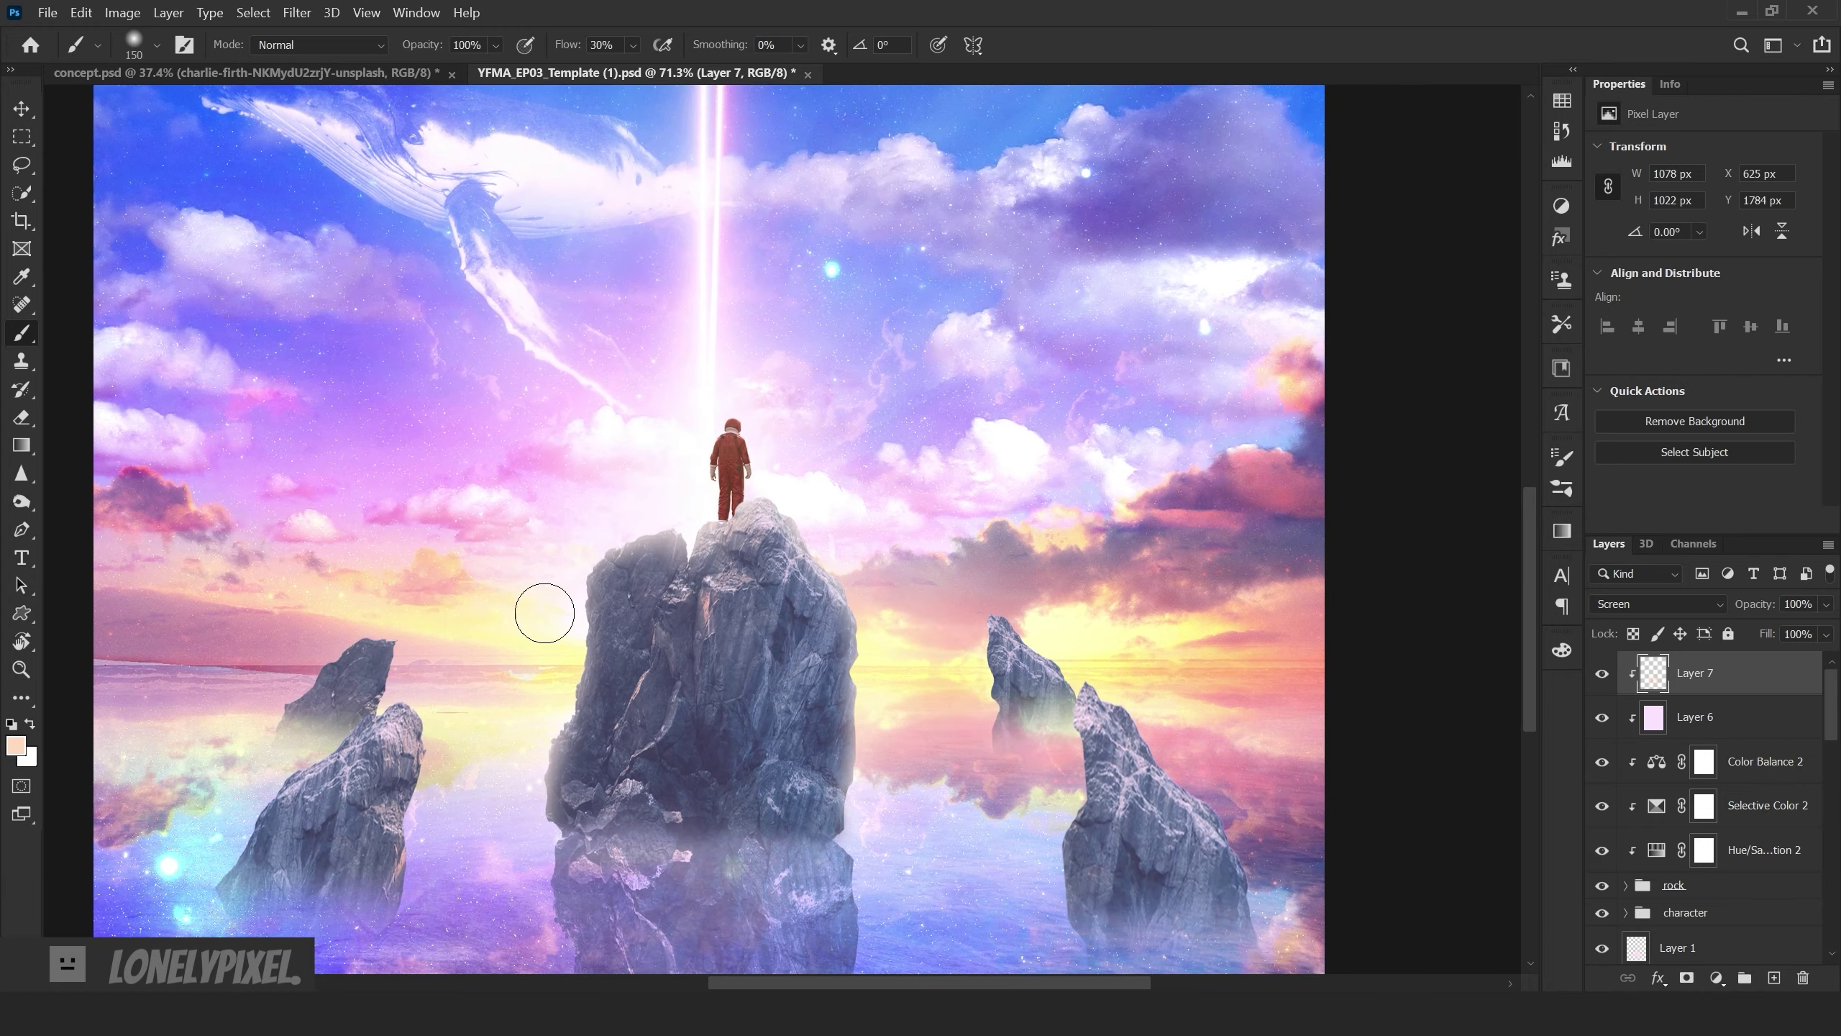
pyautogui.scroll(-3, 807, 510)
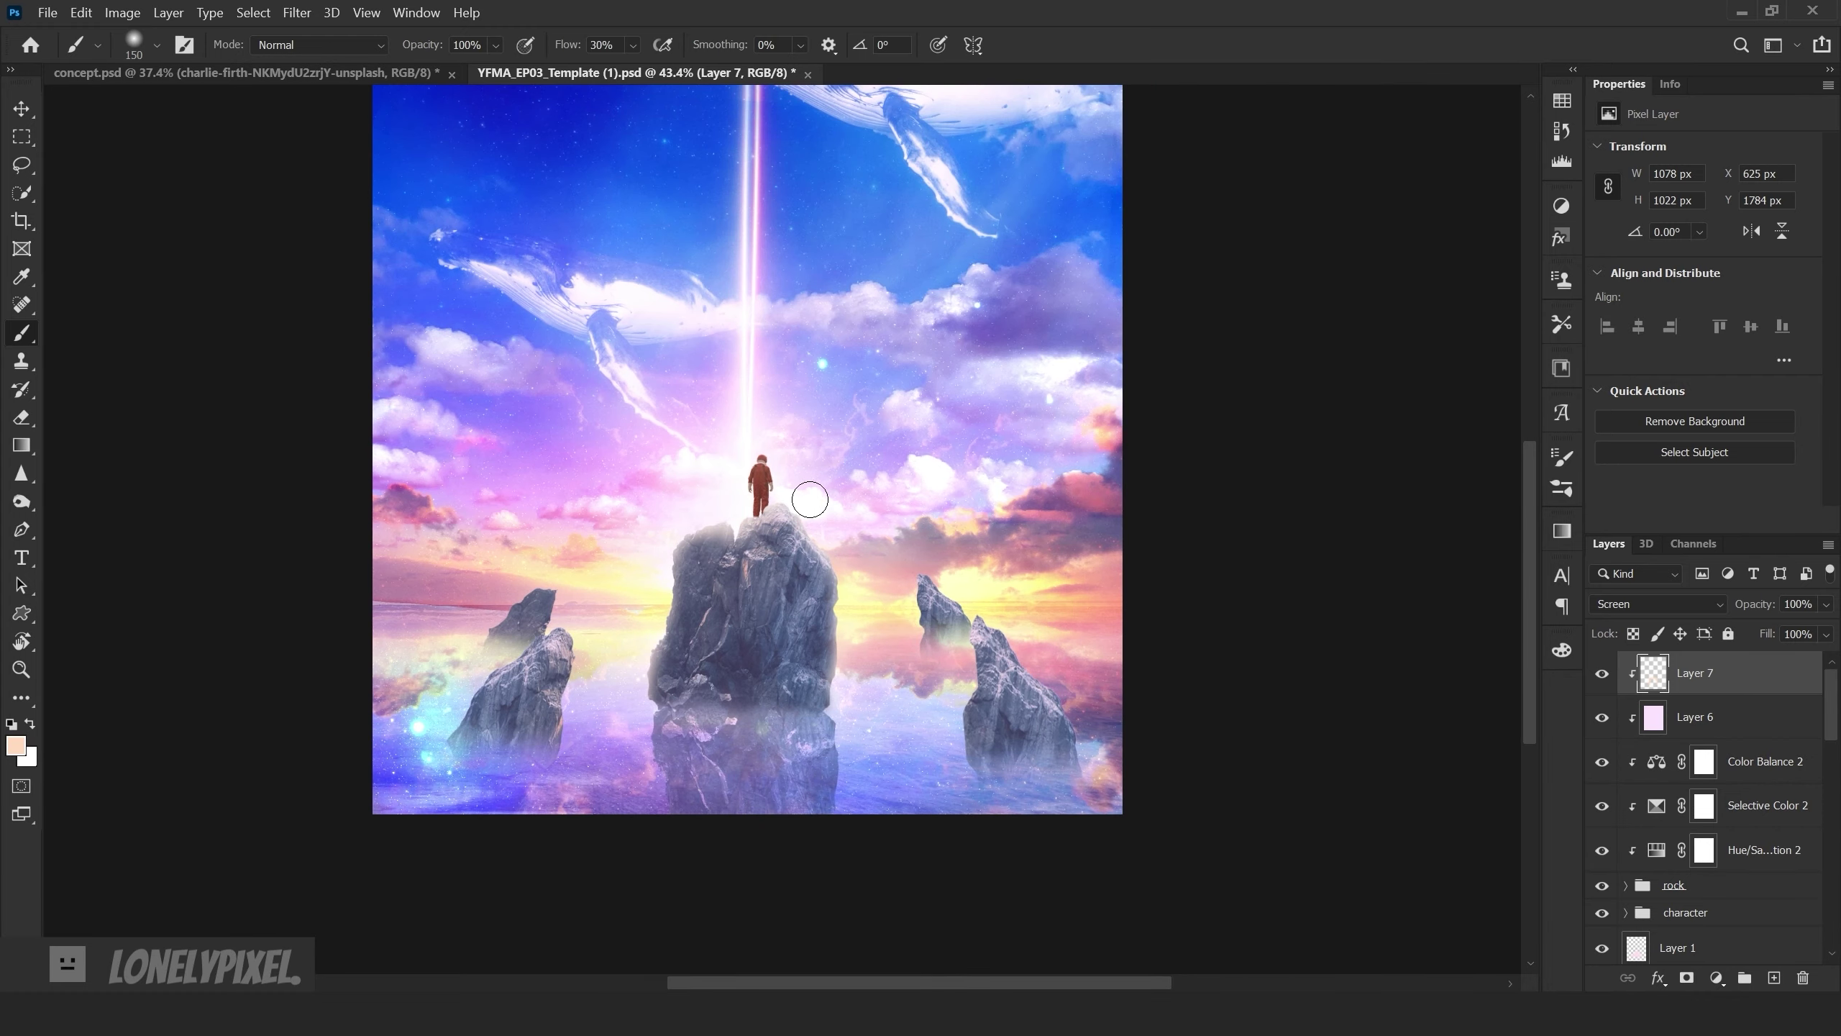
pyautogui.scroll(3, 802, 441)
pyautogui.press('e')
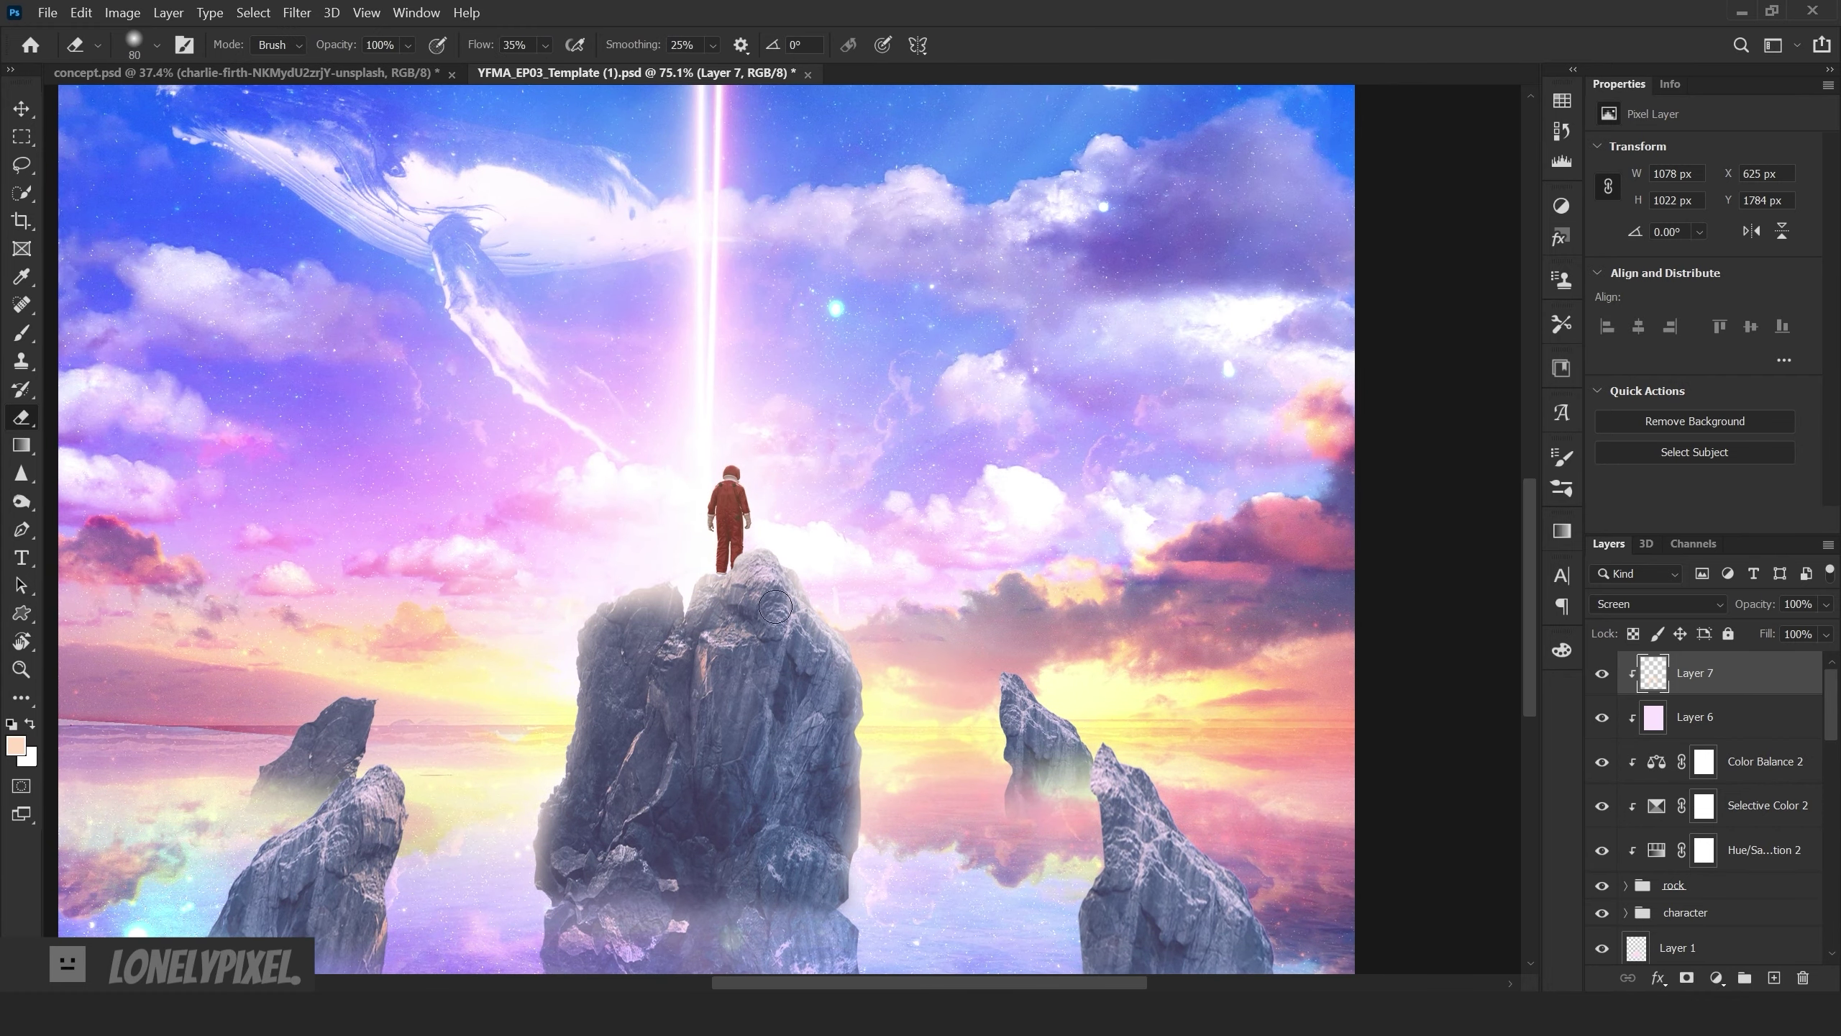
pyautogui.scroll(-1, 793, 658)
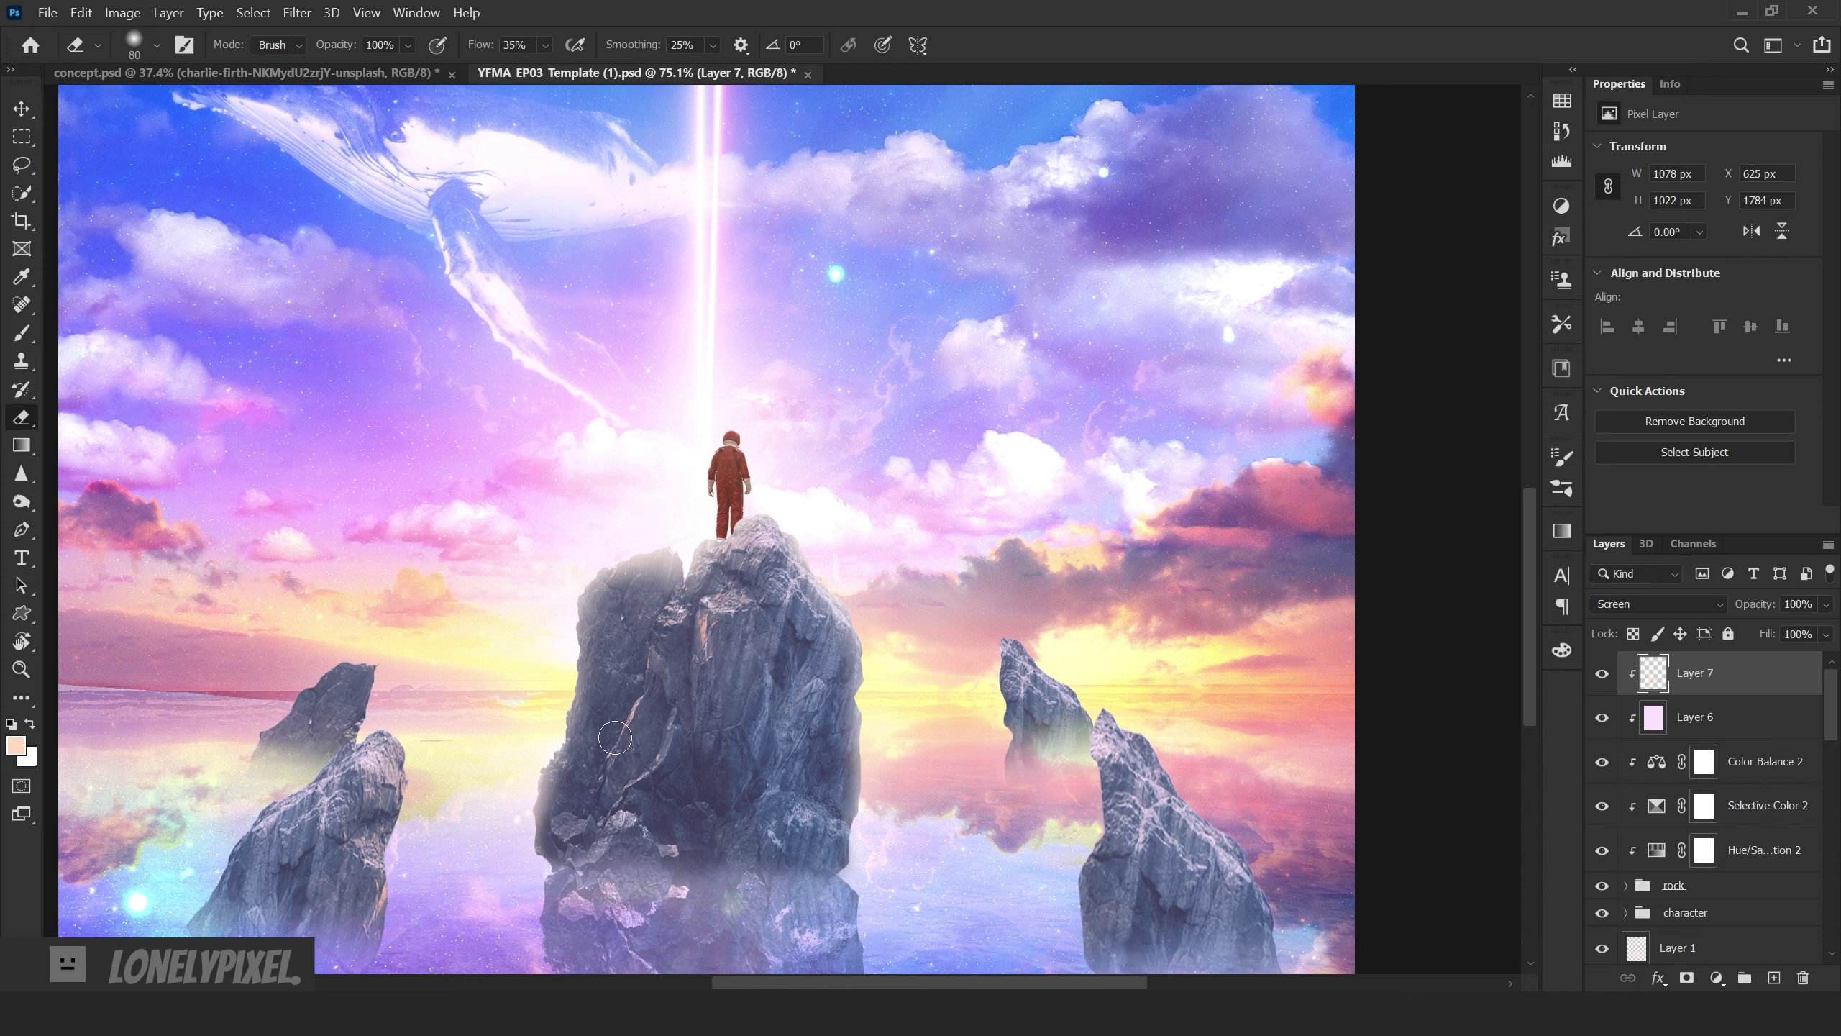
pyautogui.scroll(-5, 615, 737)
pyautogui.scroll(4, 867, 897)
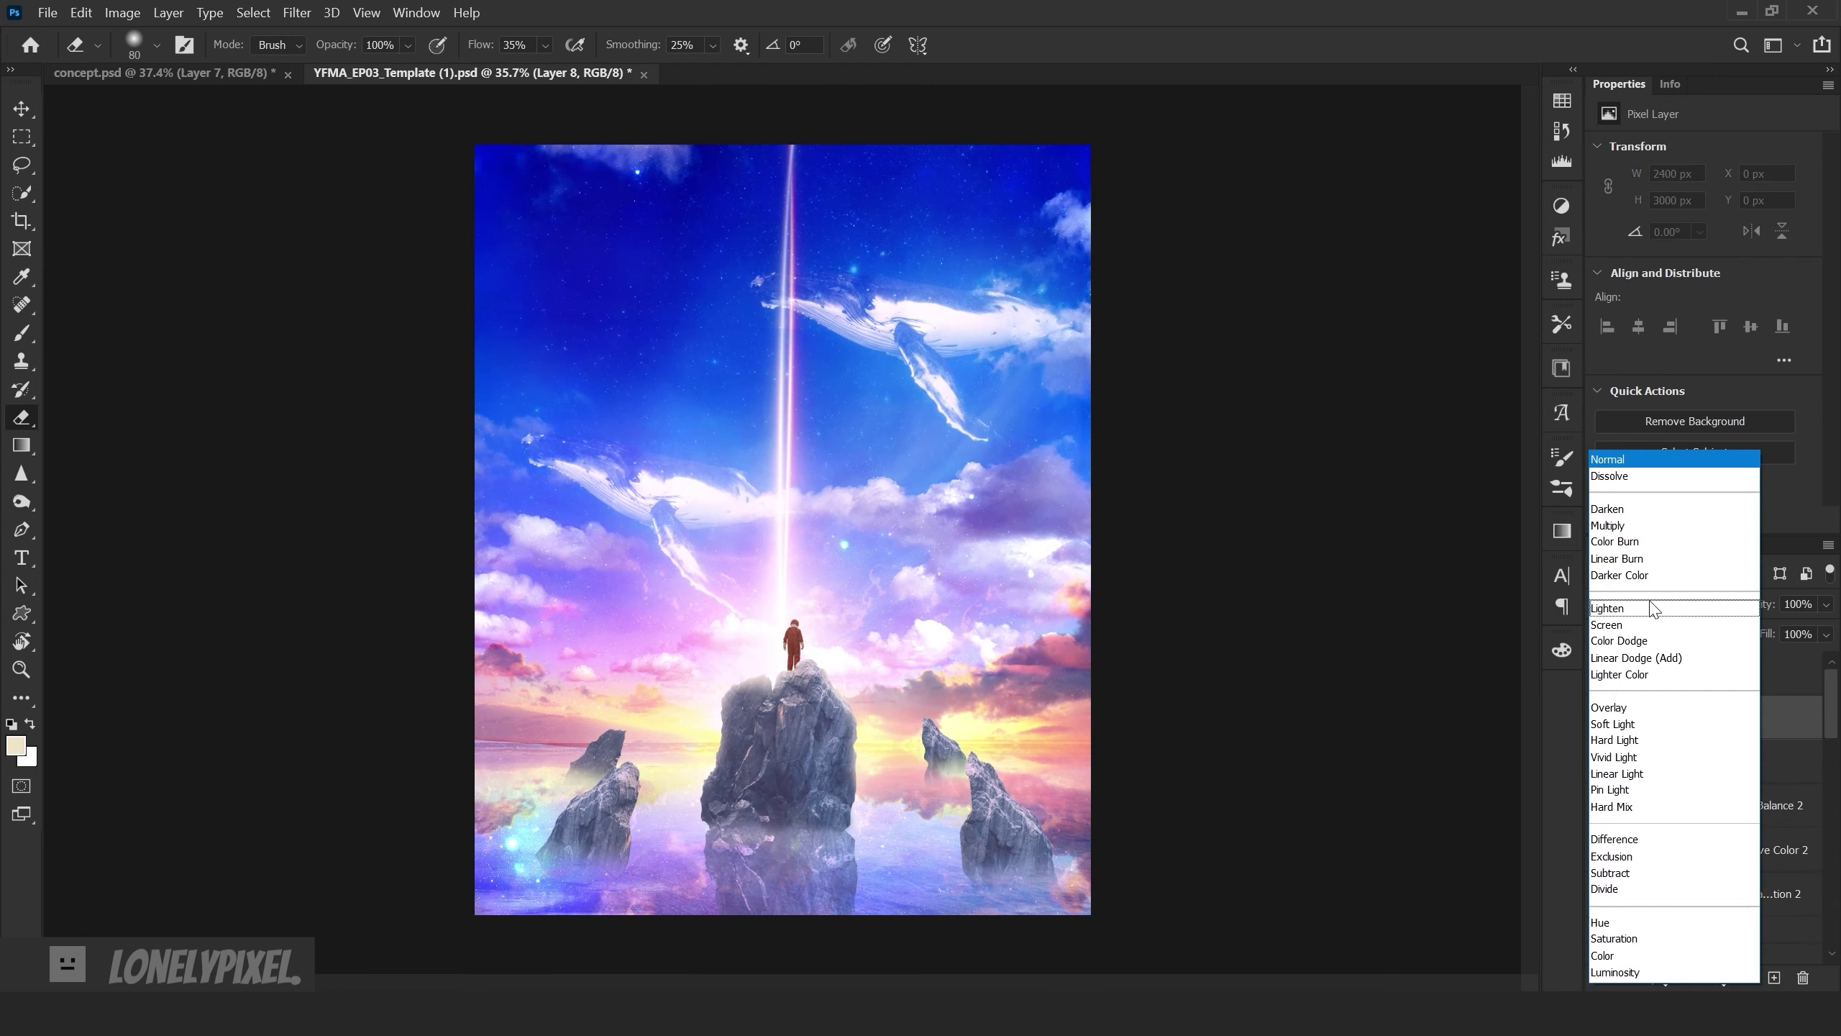
pyautogui.moveTo(1765, 613); pyautogui.dragTo(1682, 617)
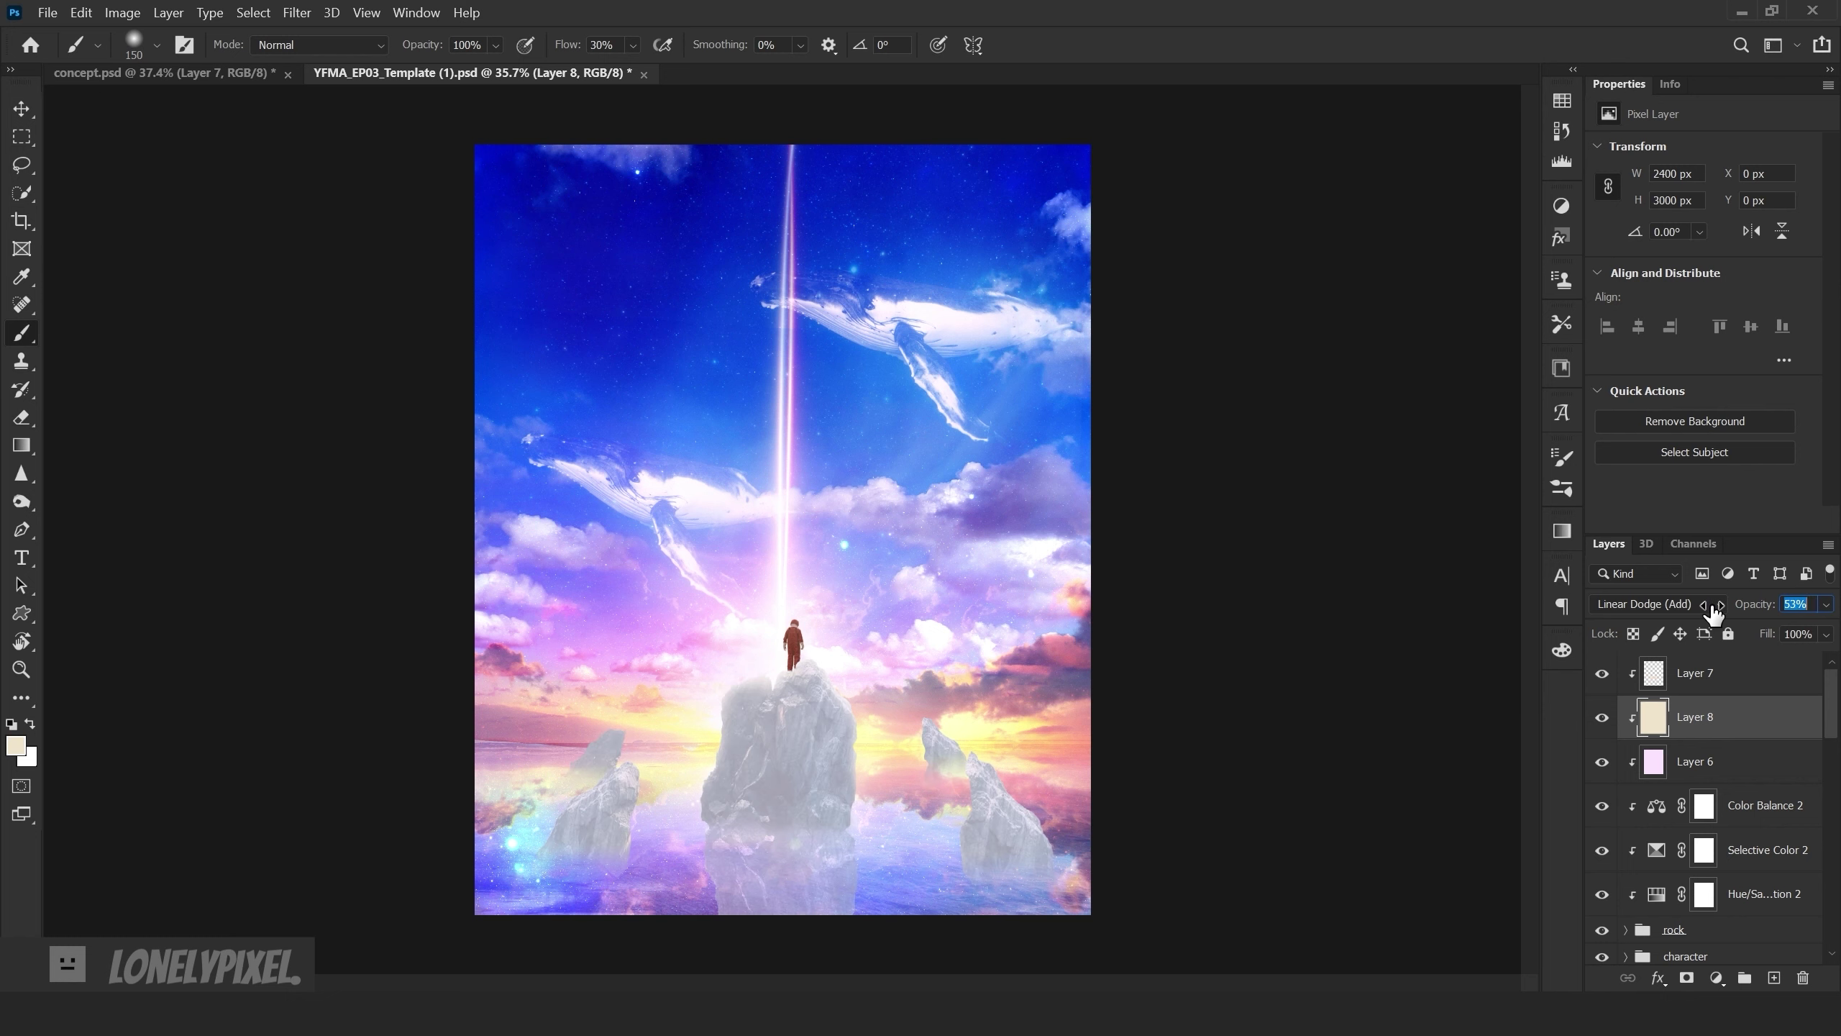
pyautogui.click(1696, 761)
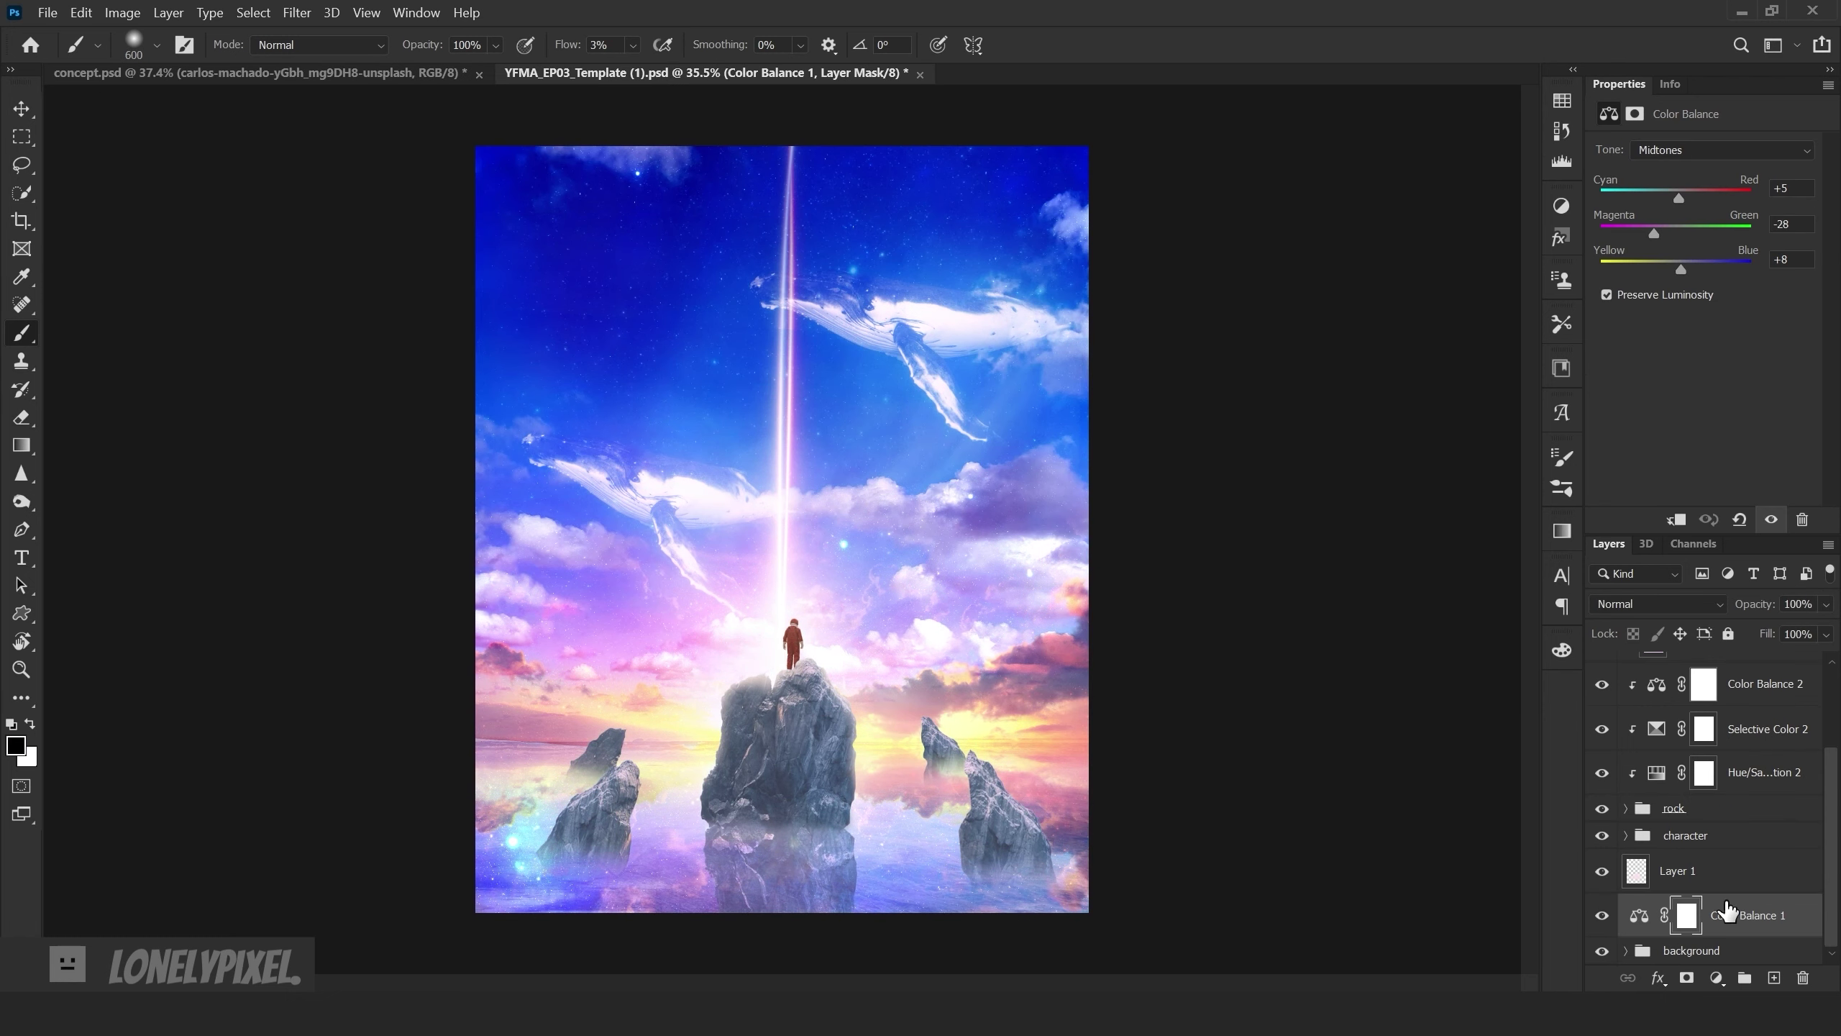
# - Duplicate Color Balance 1 above the rocks, set it to 70% opacity, and hide it
pyautogui.moveTo(1605, 918); pyautogui.dragTo(1739, 678)
pyautogui.scroll(2, 1744, 696)
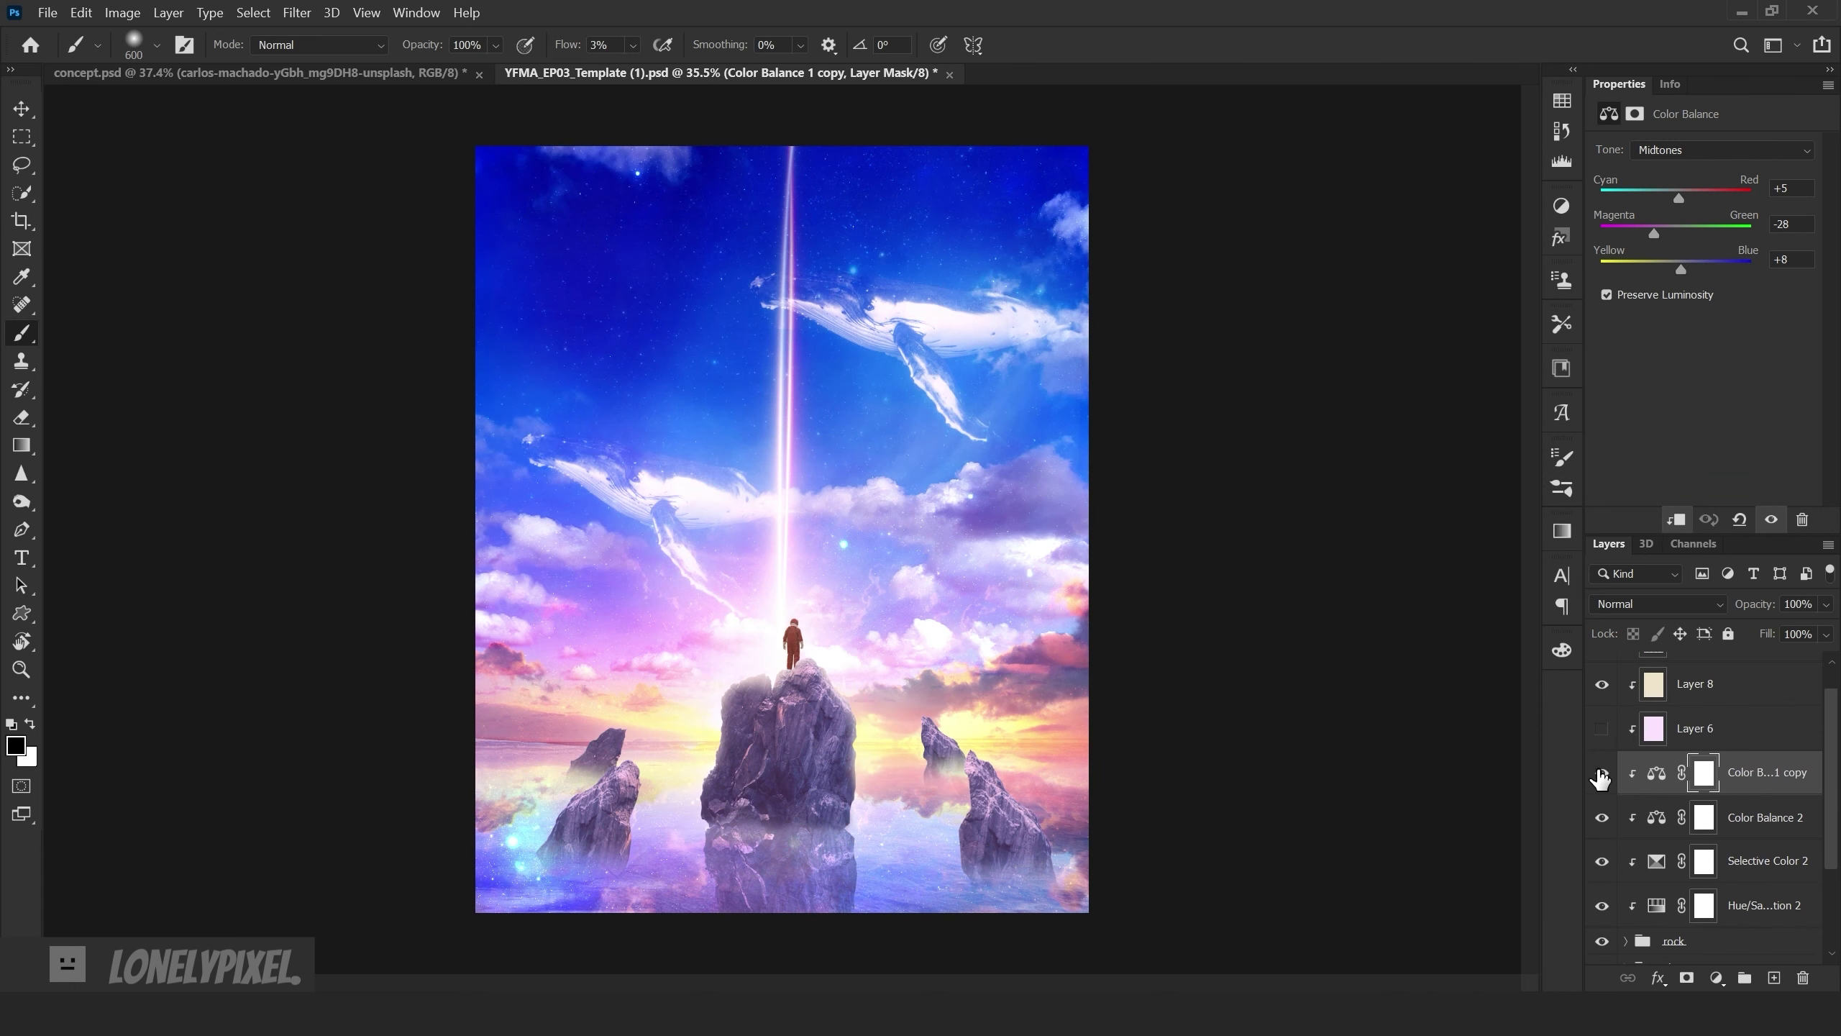
pyautogui.moveTo(1739, 609); pyautogui.dragTo(1735, 609)
pyautogui.click(1601, 772)
# - Set a round brush tip and target the copied whale layer's mask with default black/white colours
pyautogui.click(1602, 862)
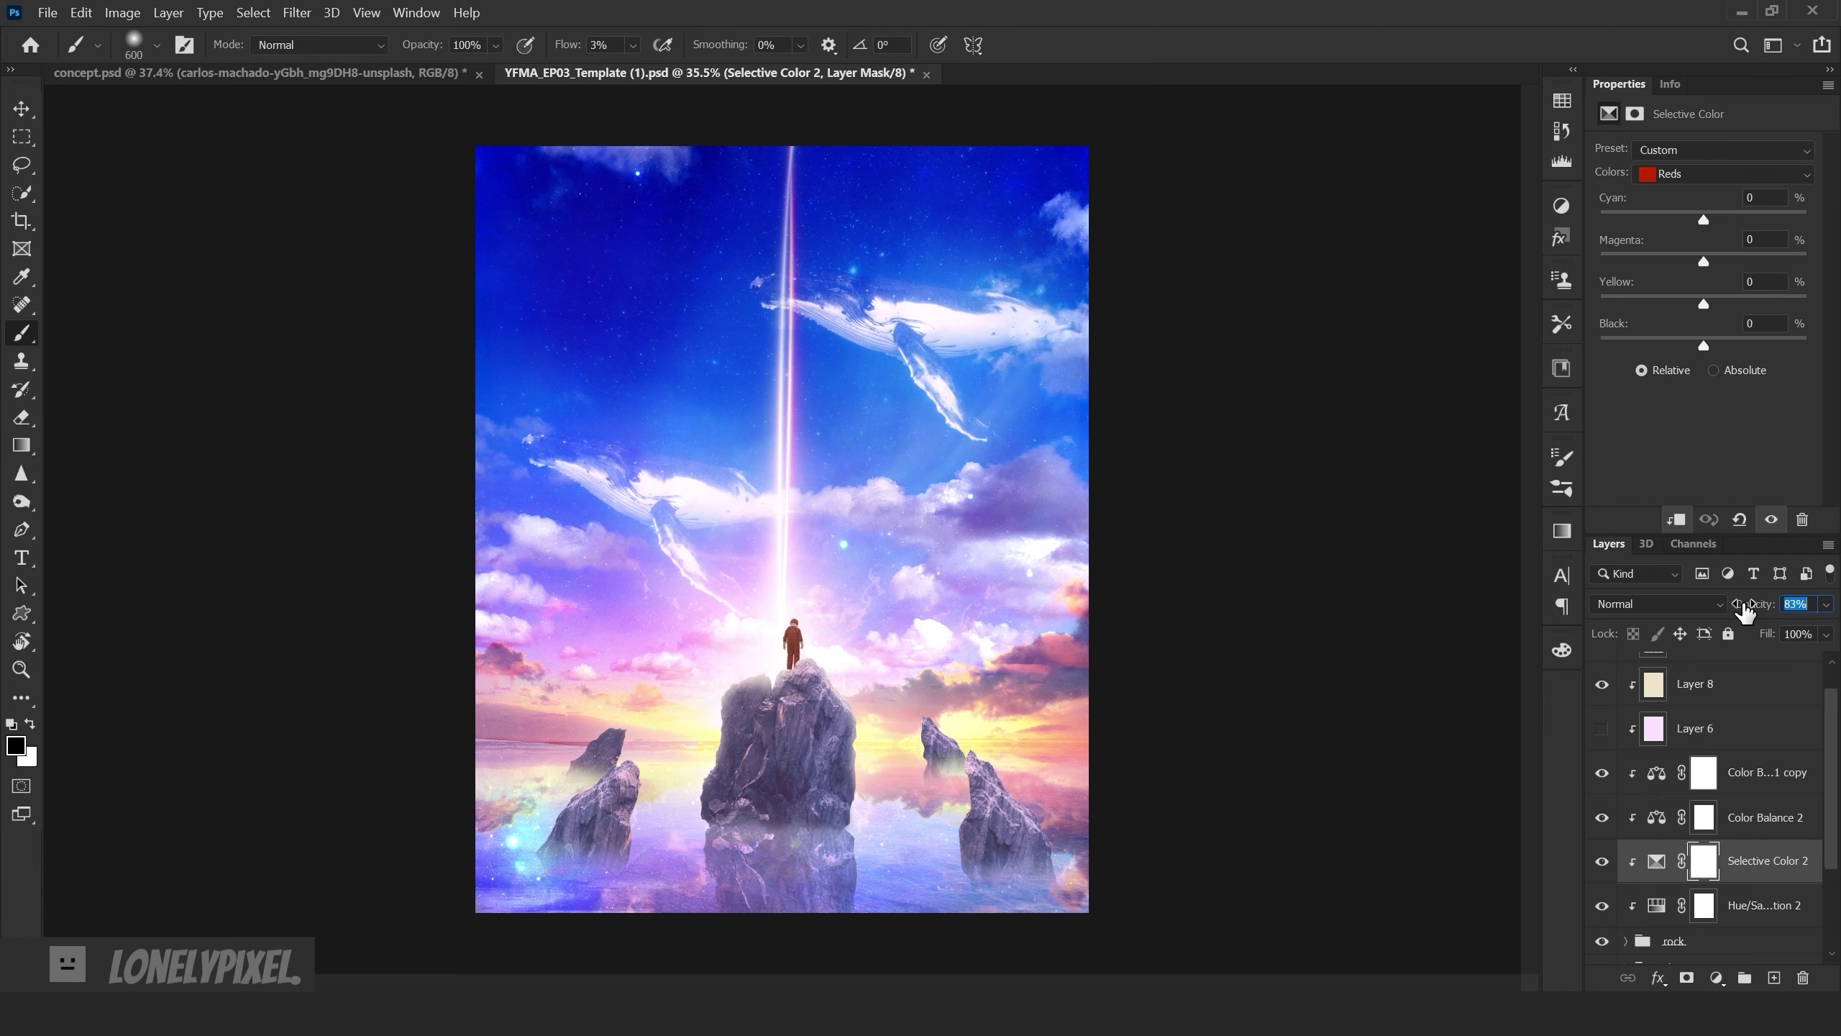
pyautogui.press('F5')
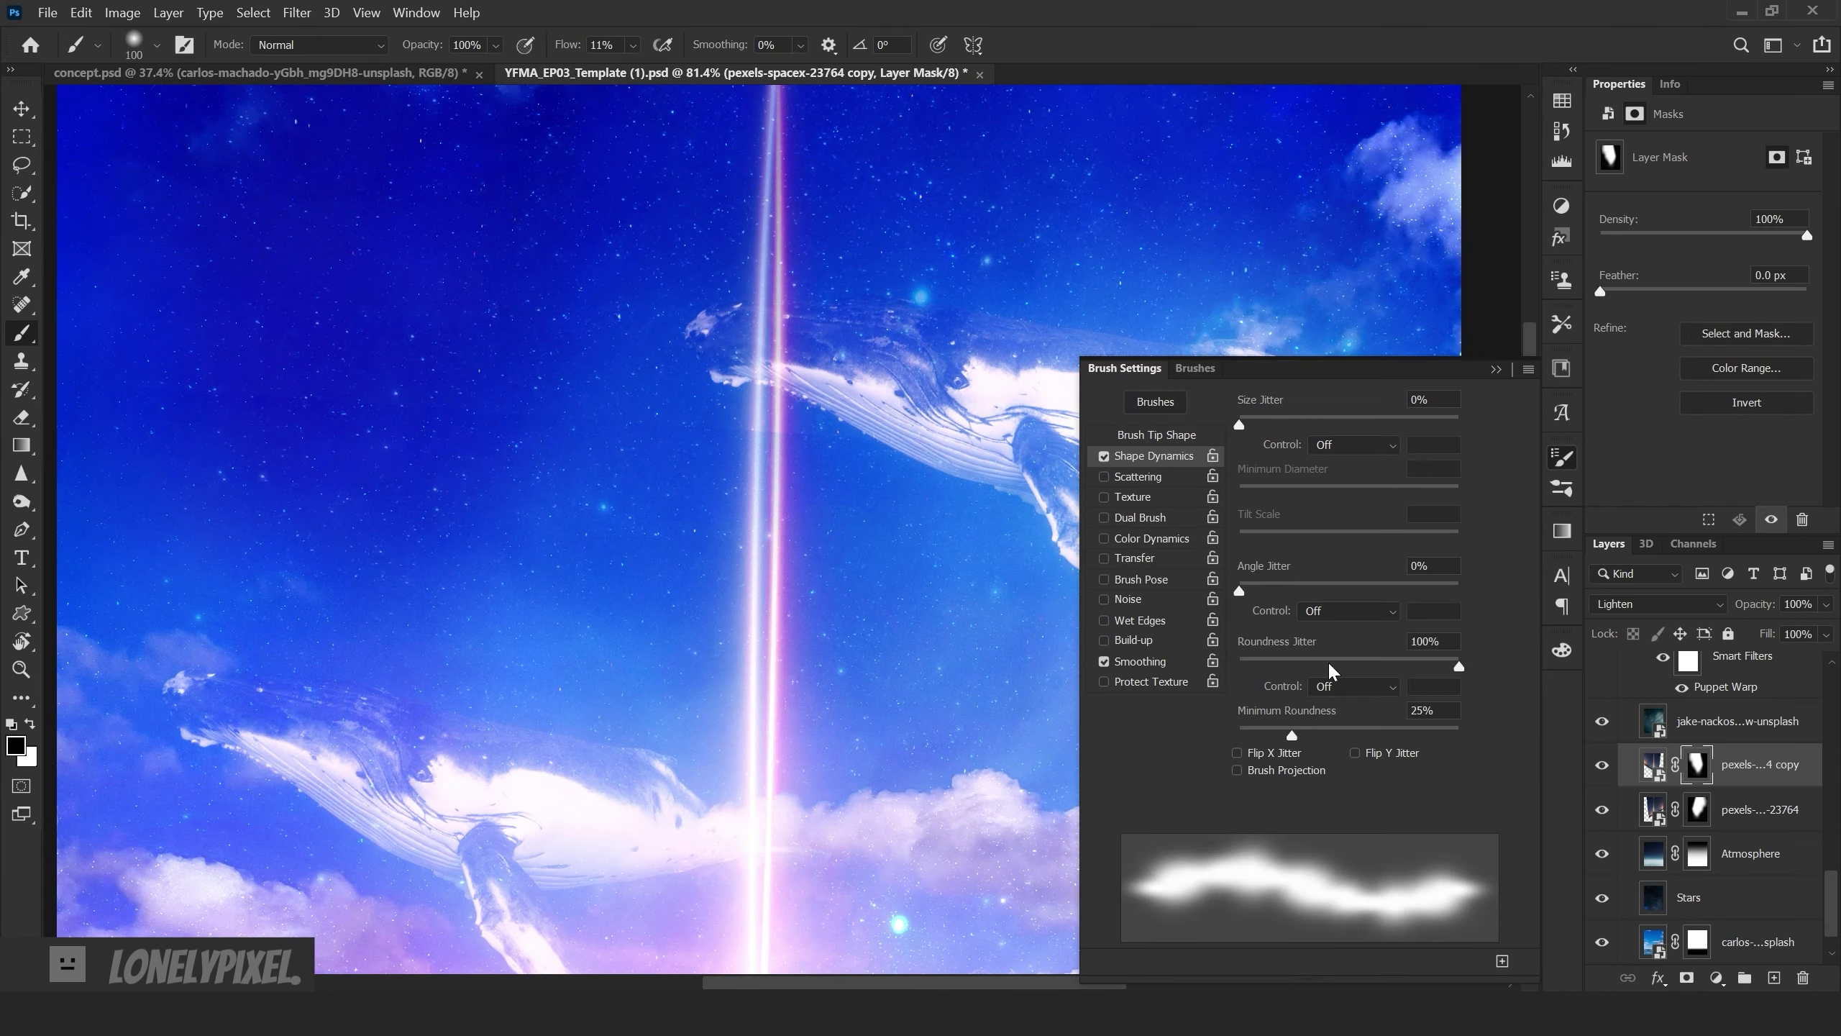
pyautogui.press('F5')
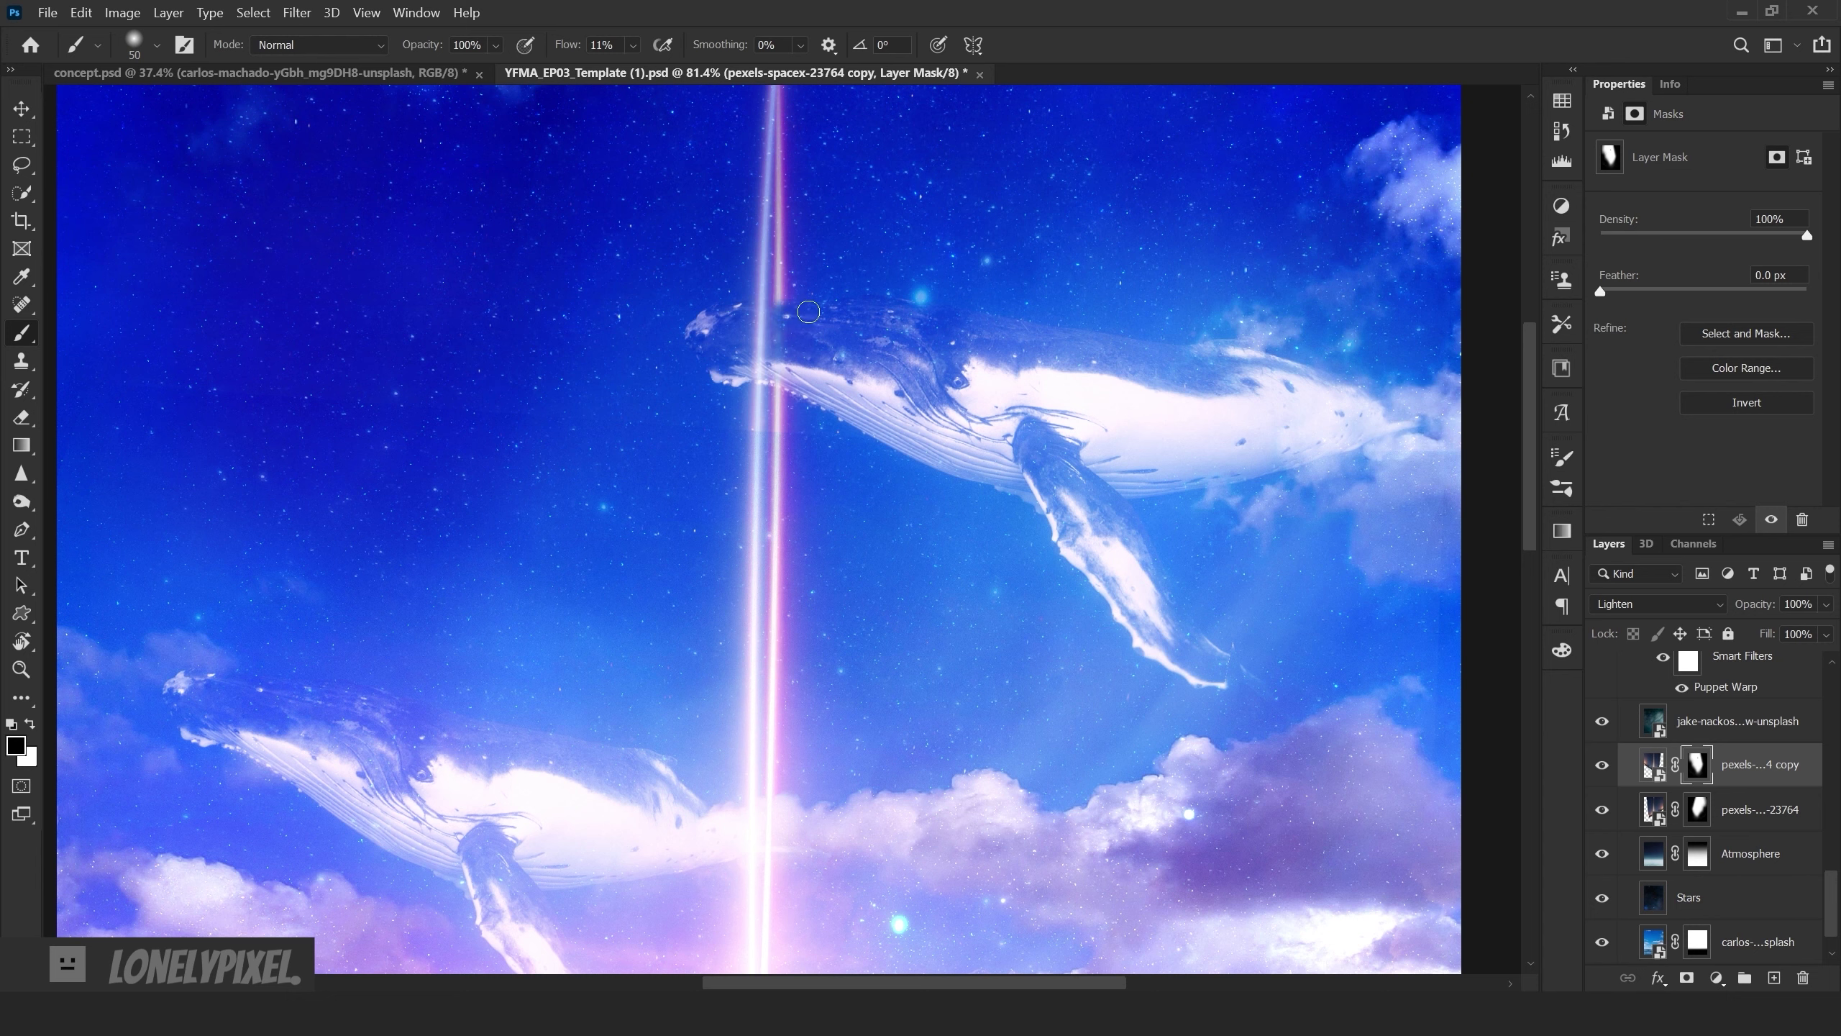
pyautogui.hotkey('alt', '[')
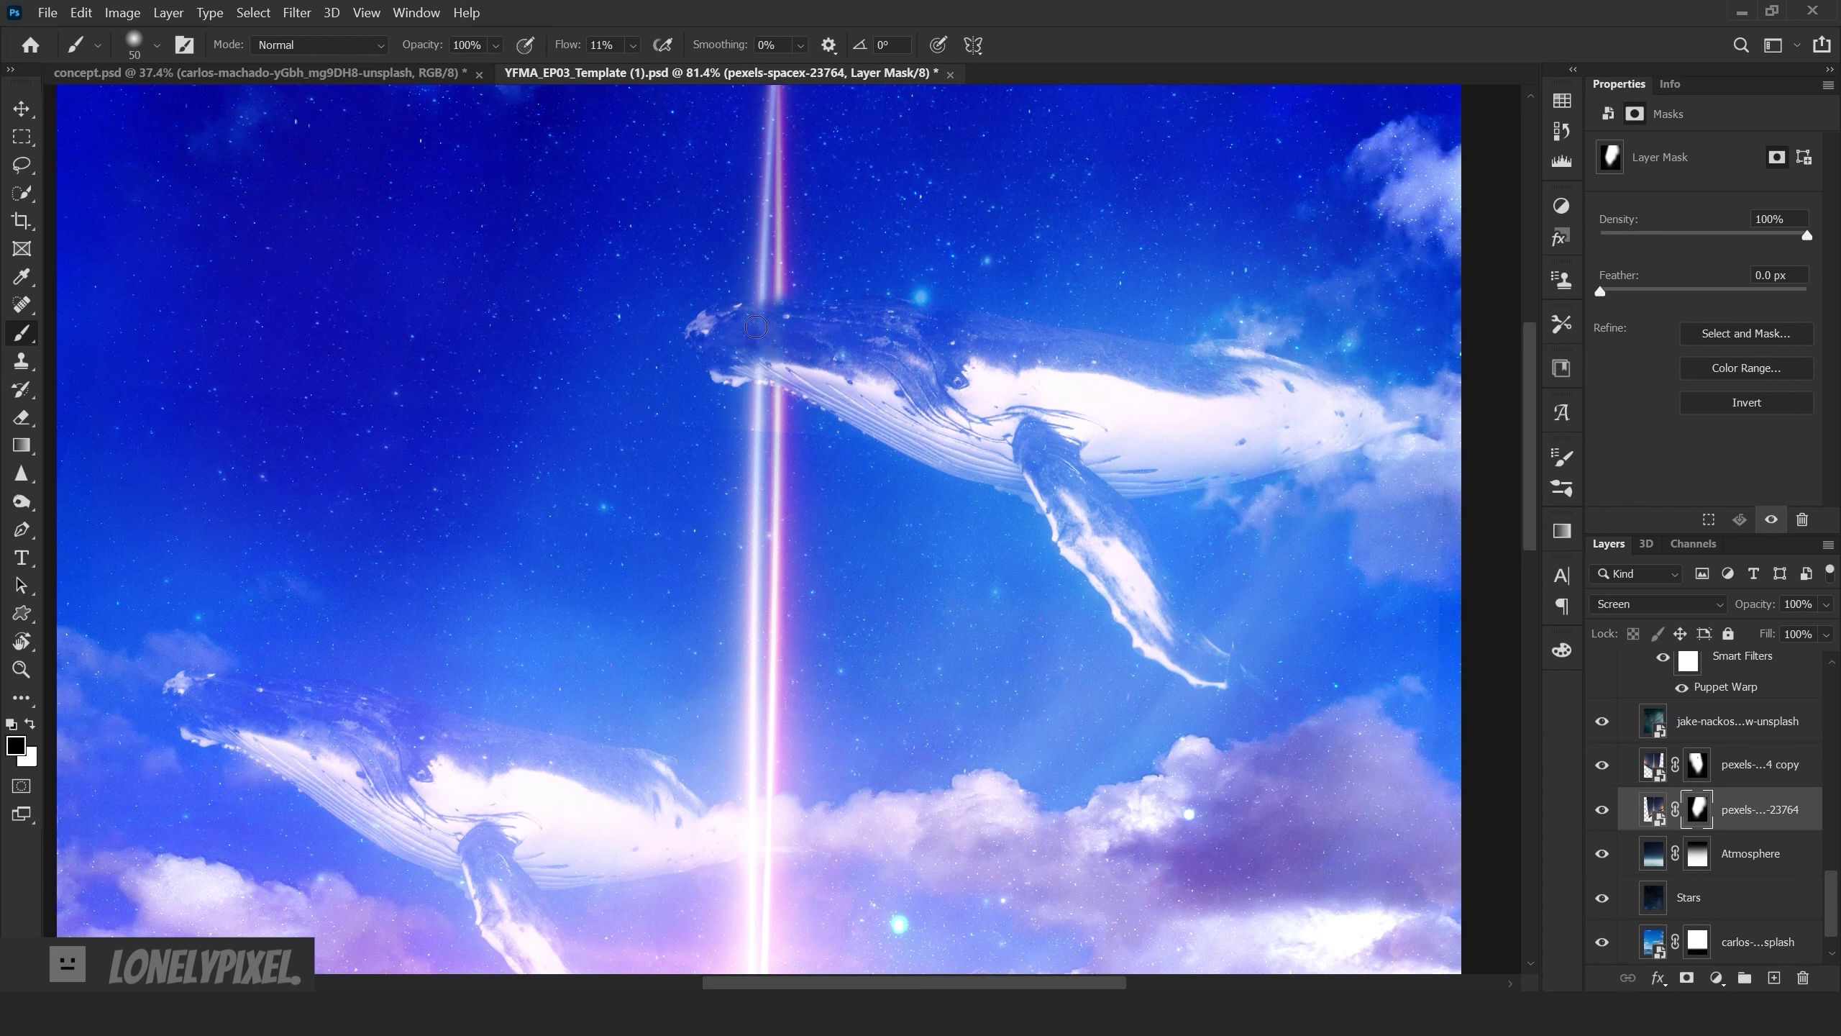
pyautogui.scroll(-3, 777, 608)
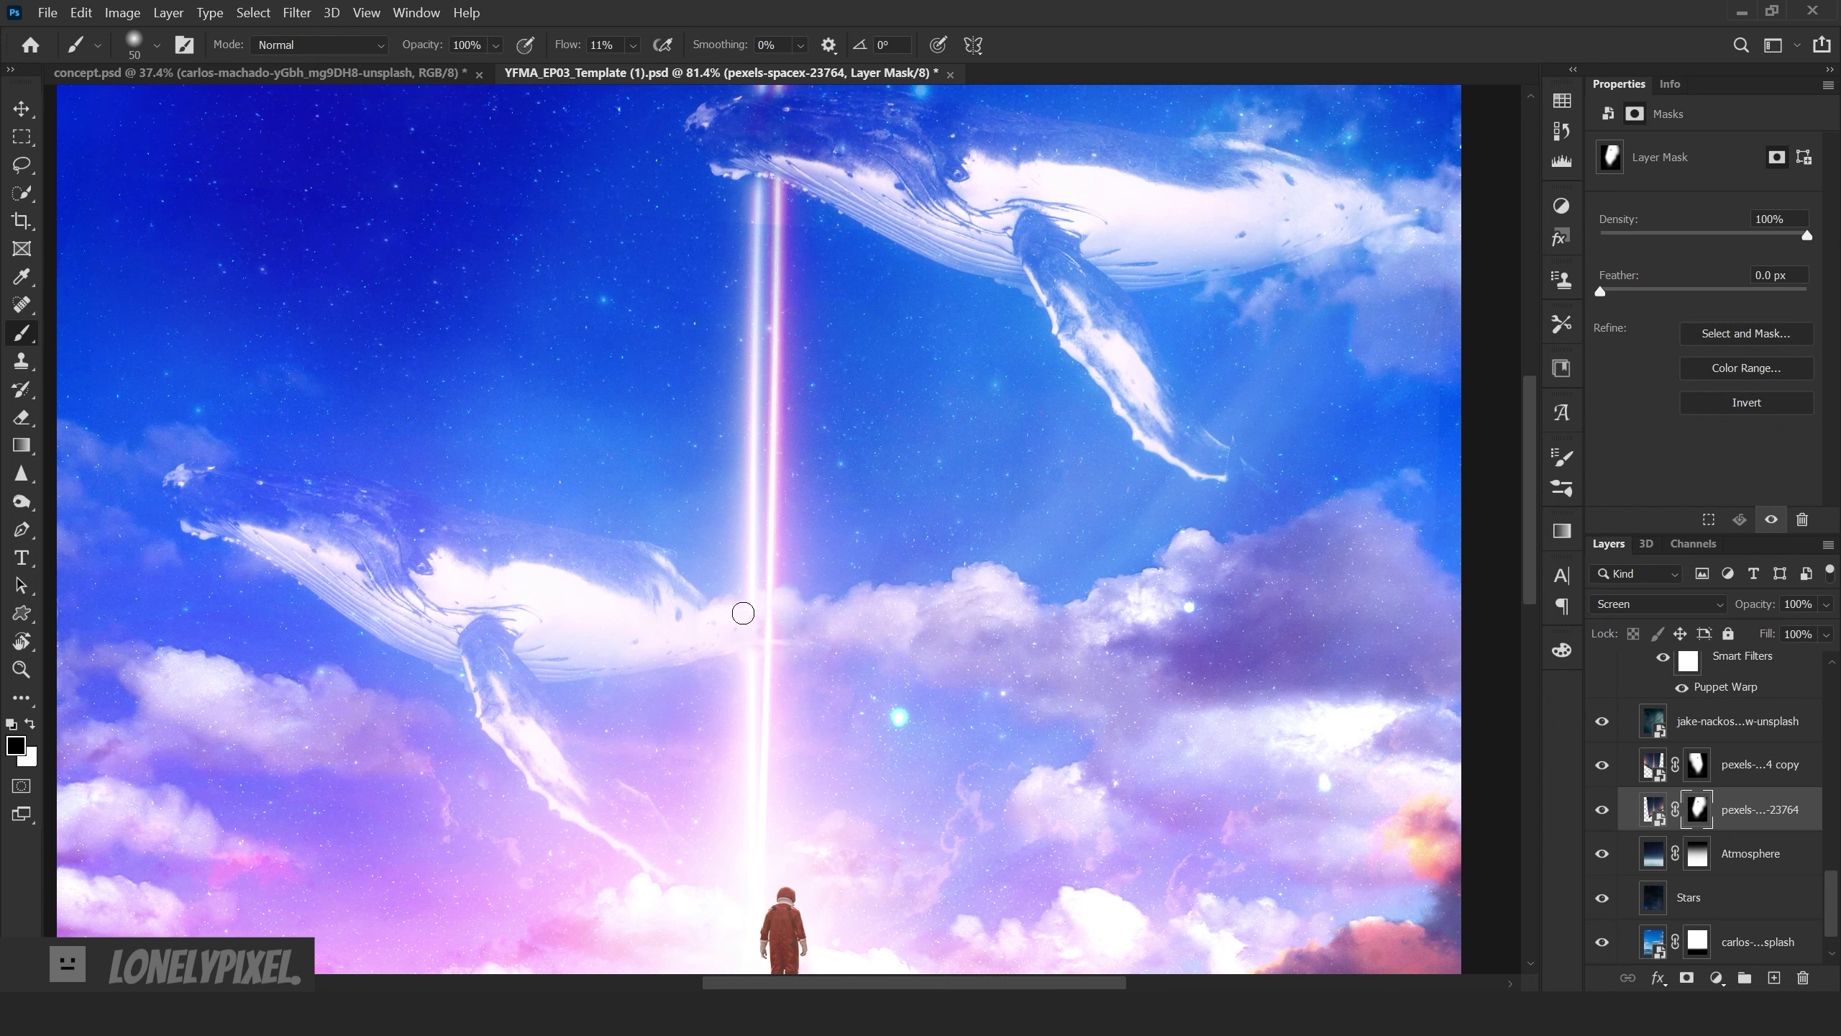
pyautogui.click(1696, 769)
pyautogui.click(31, 724)
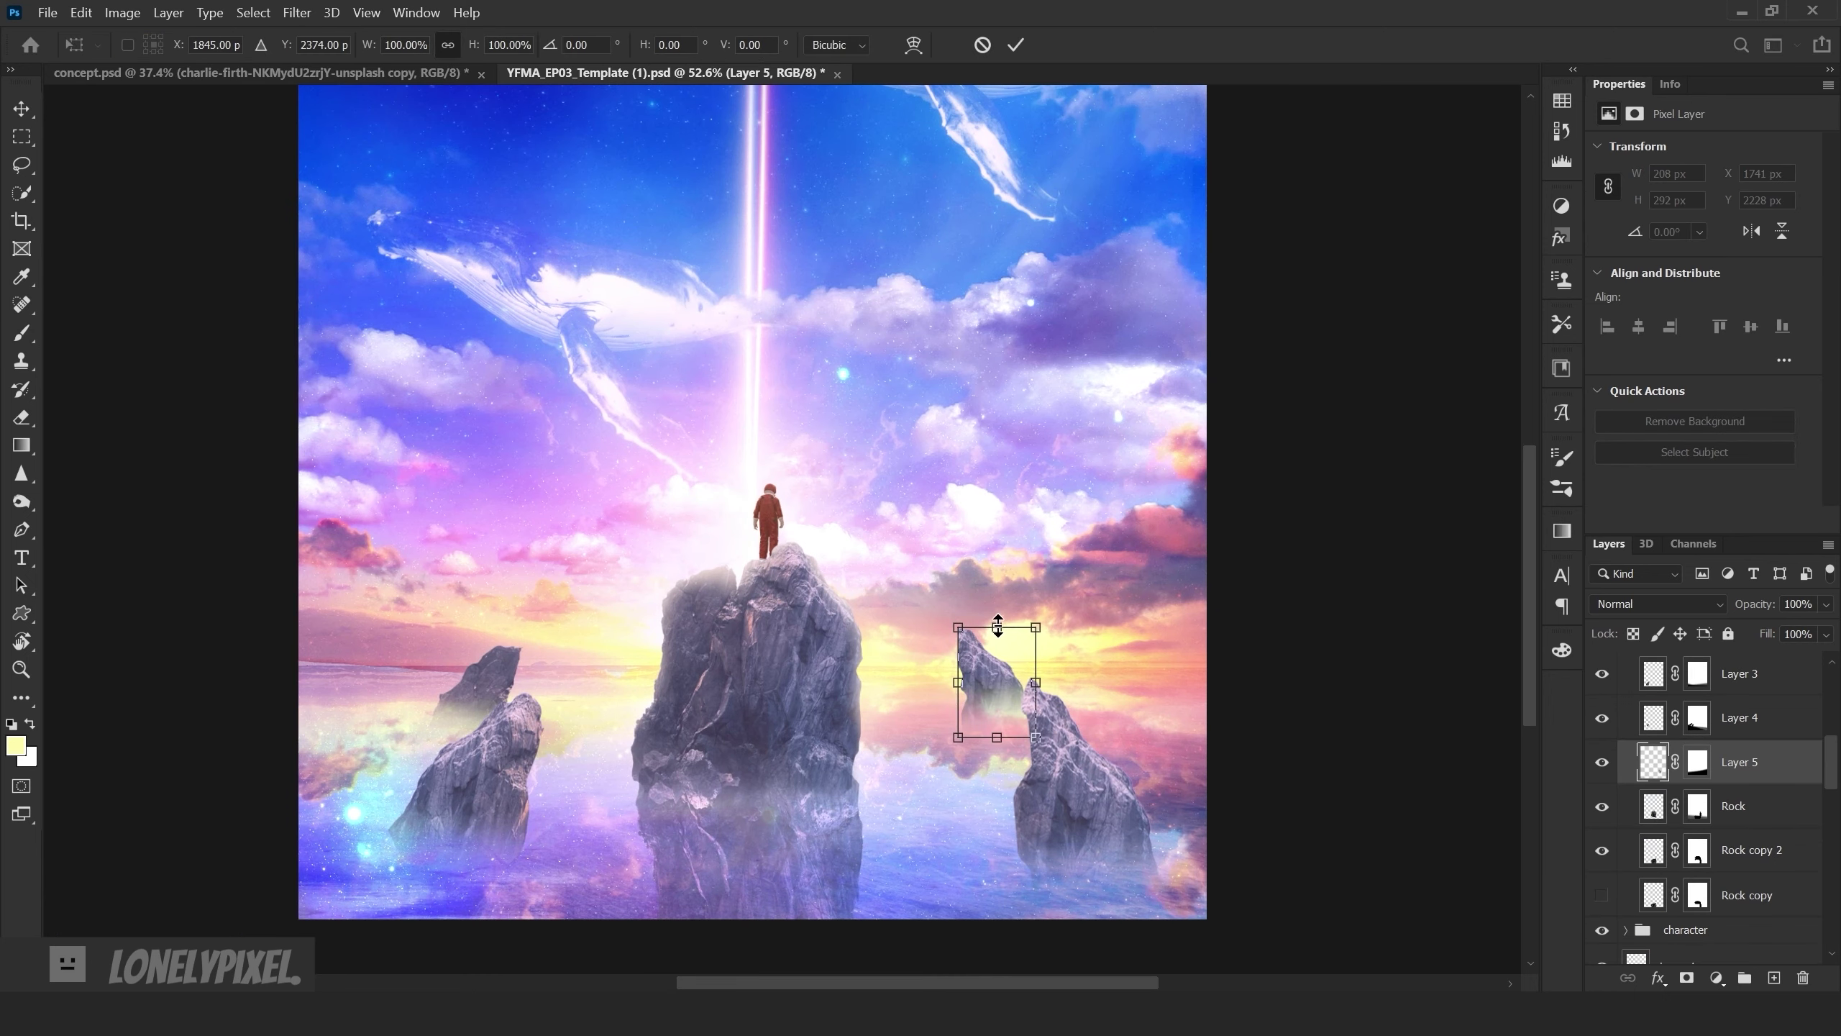
# - Shrink the small left rock and slightly rotate the lower-left Layer 3 rock
pyautogui.hotkey('ctrl', 't')
pyautogui.moveTo(549, 630); pyautogui.dragTo(509, 650)
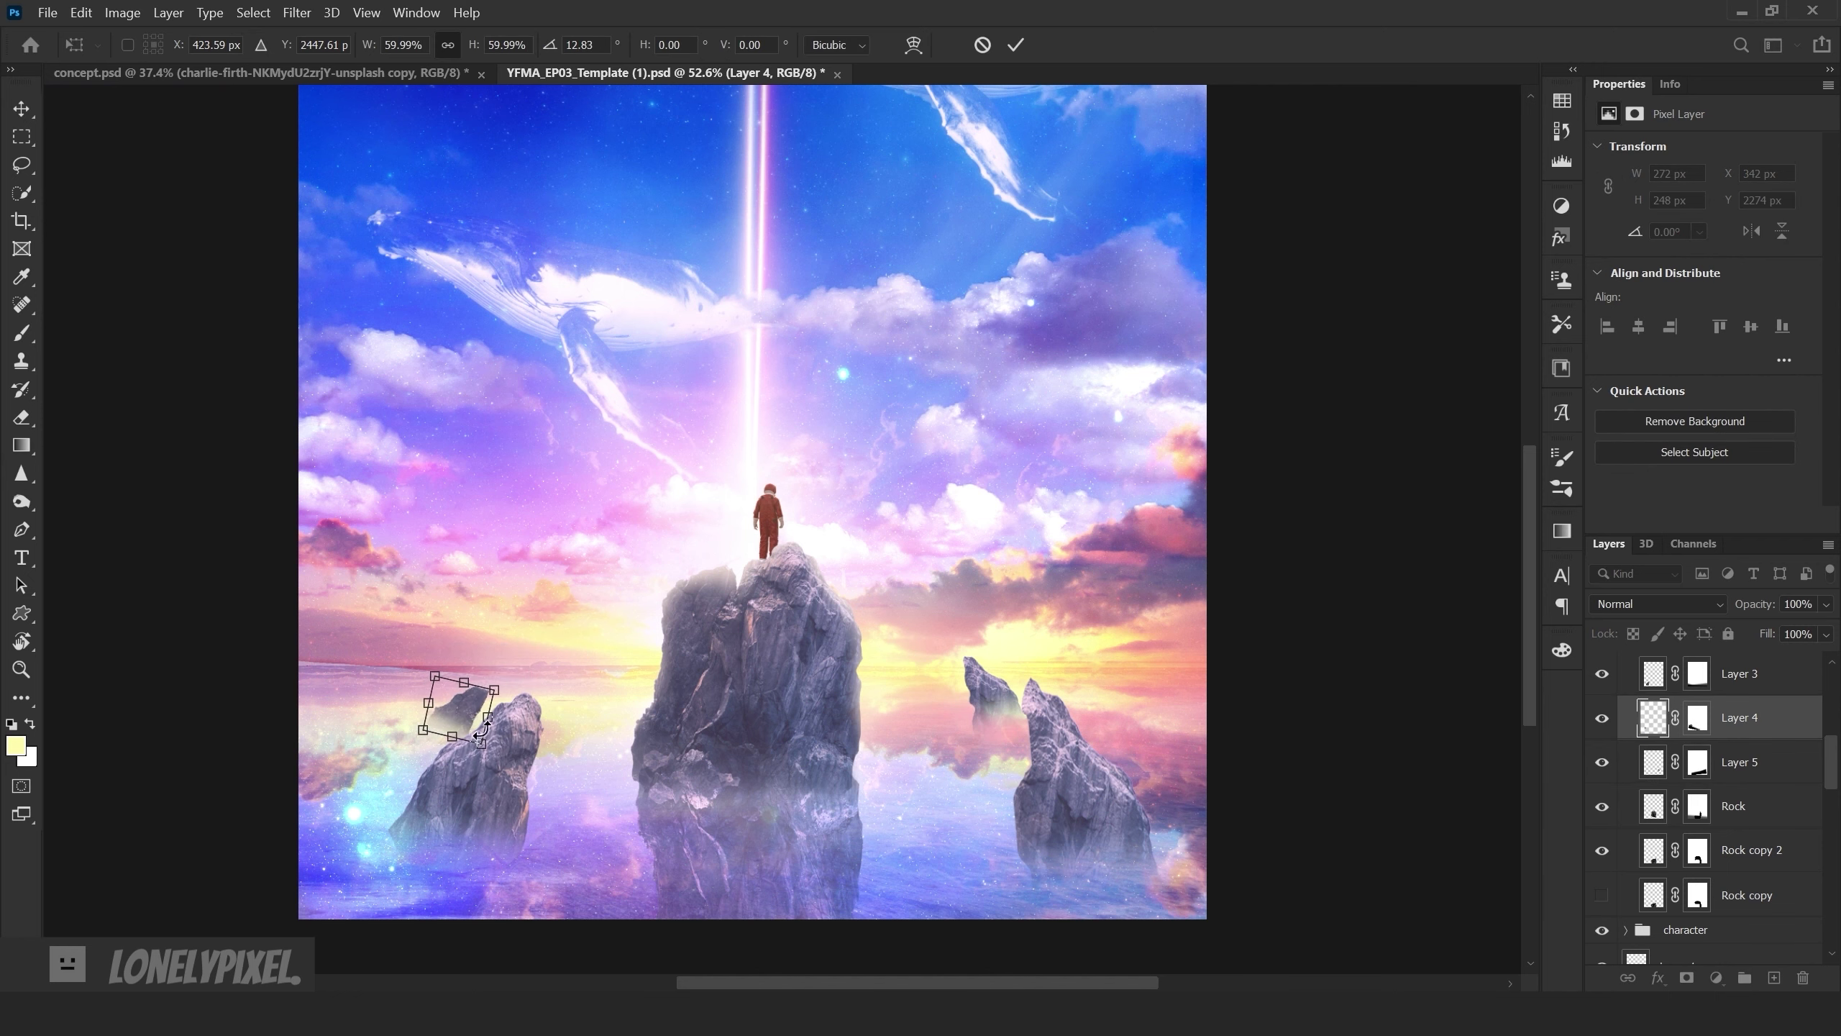
pyautogui.press('Return')
pyautogui.scroll(1, 1644, 763)
pyautogui.click(1644, 761)
pyautogui.hotkey('ctrl', 't')
pyautogui.scroll(-2, 959, 508)
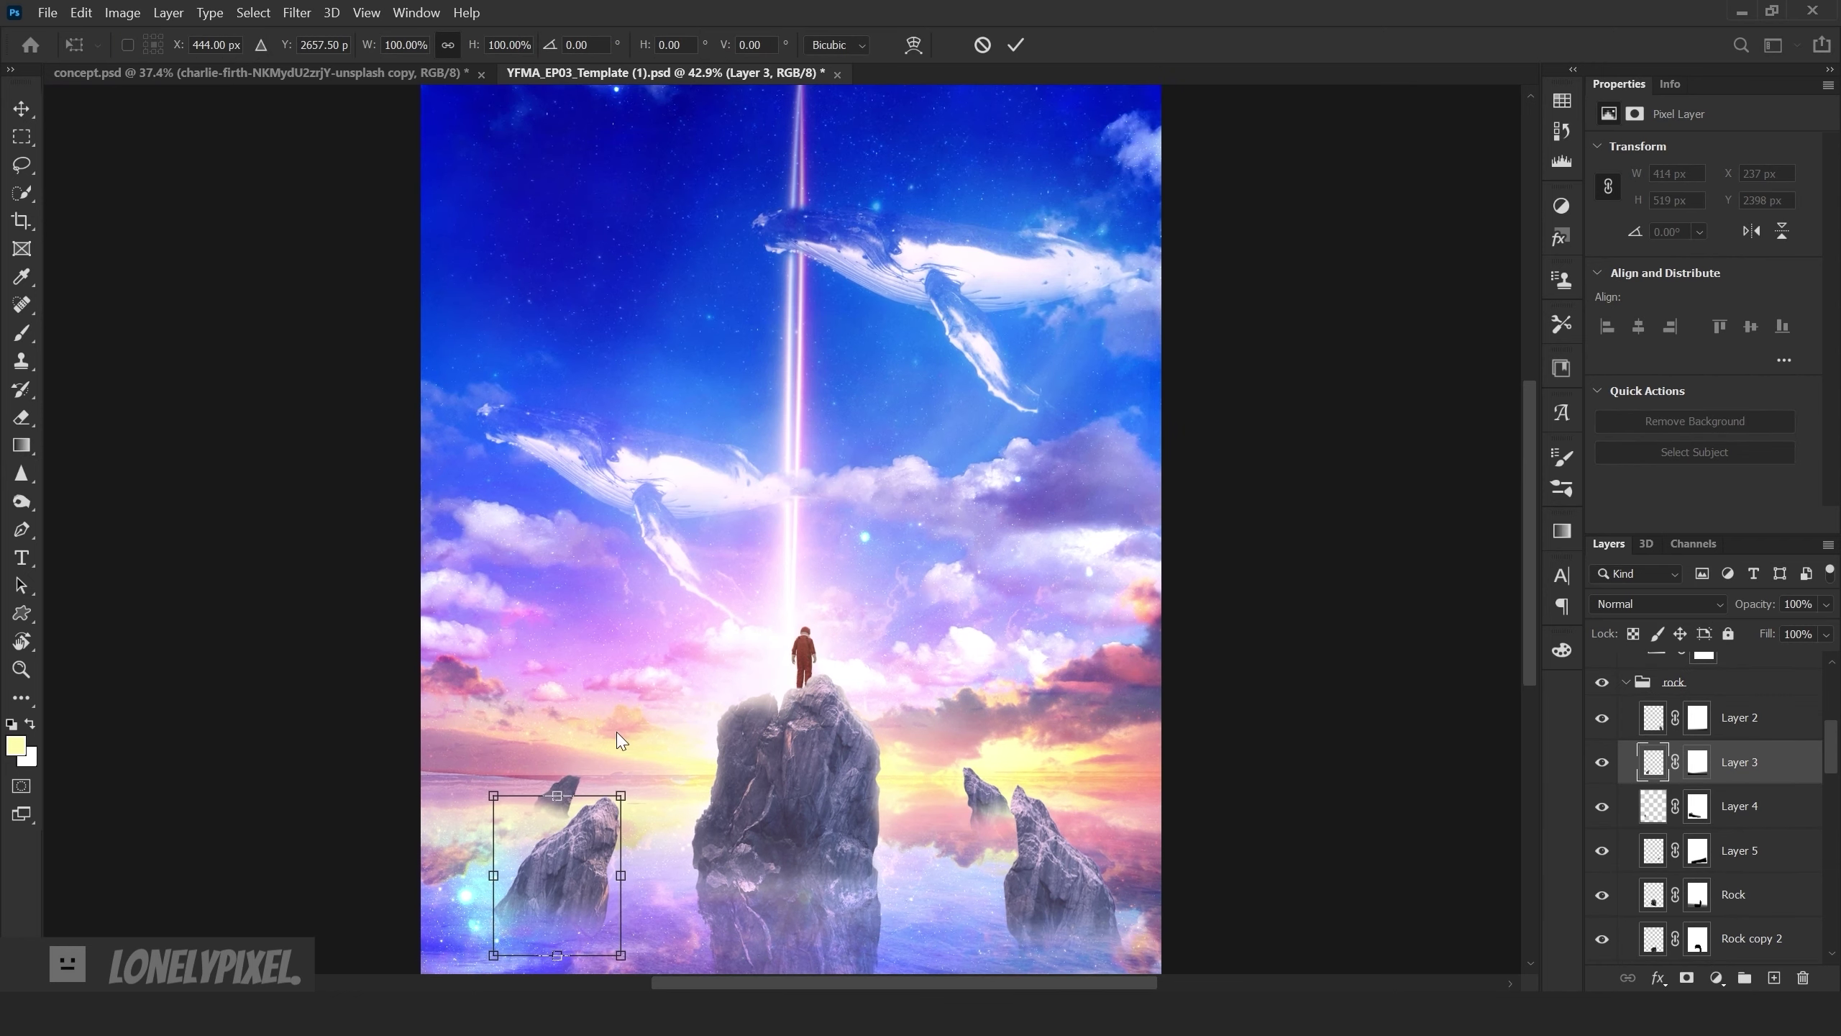
pyautogui.moveTo(618, 791); pyautogui.dragTo(624, 972)
pyautogui.press('Return')
# - Nudge the Layer 2 rock on the right into a new position
pyautogui.hotkey('alt', ']')
pyautogui.hotkey('ctrl', 't')
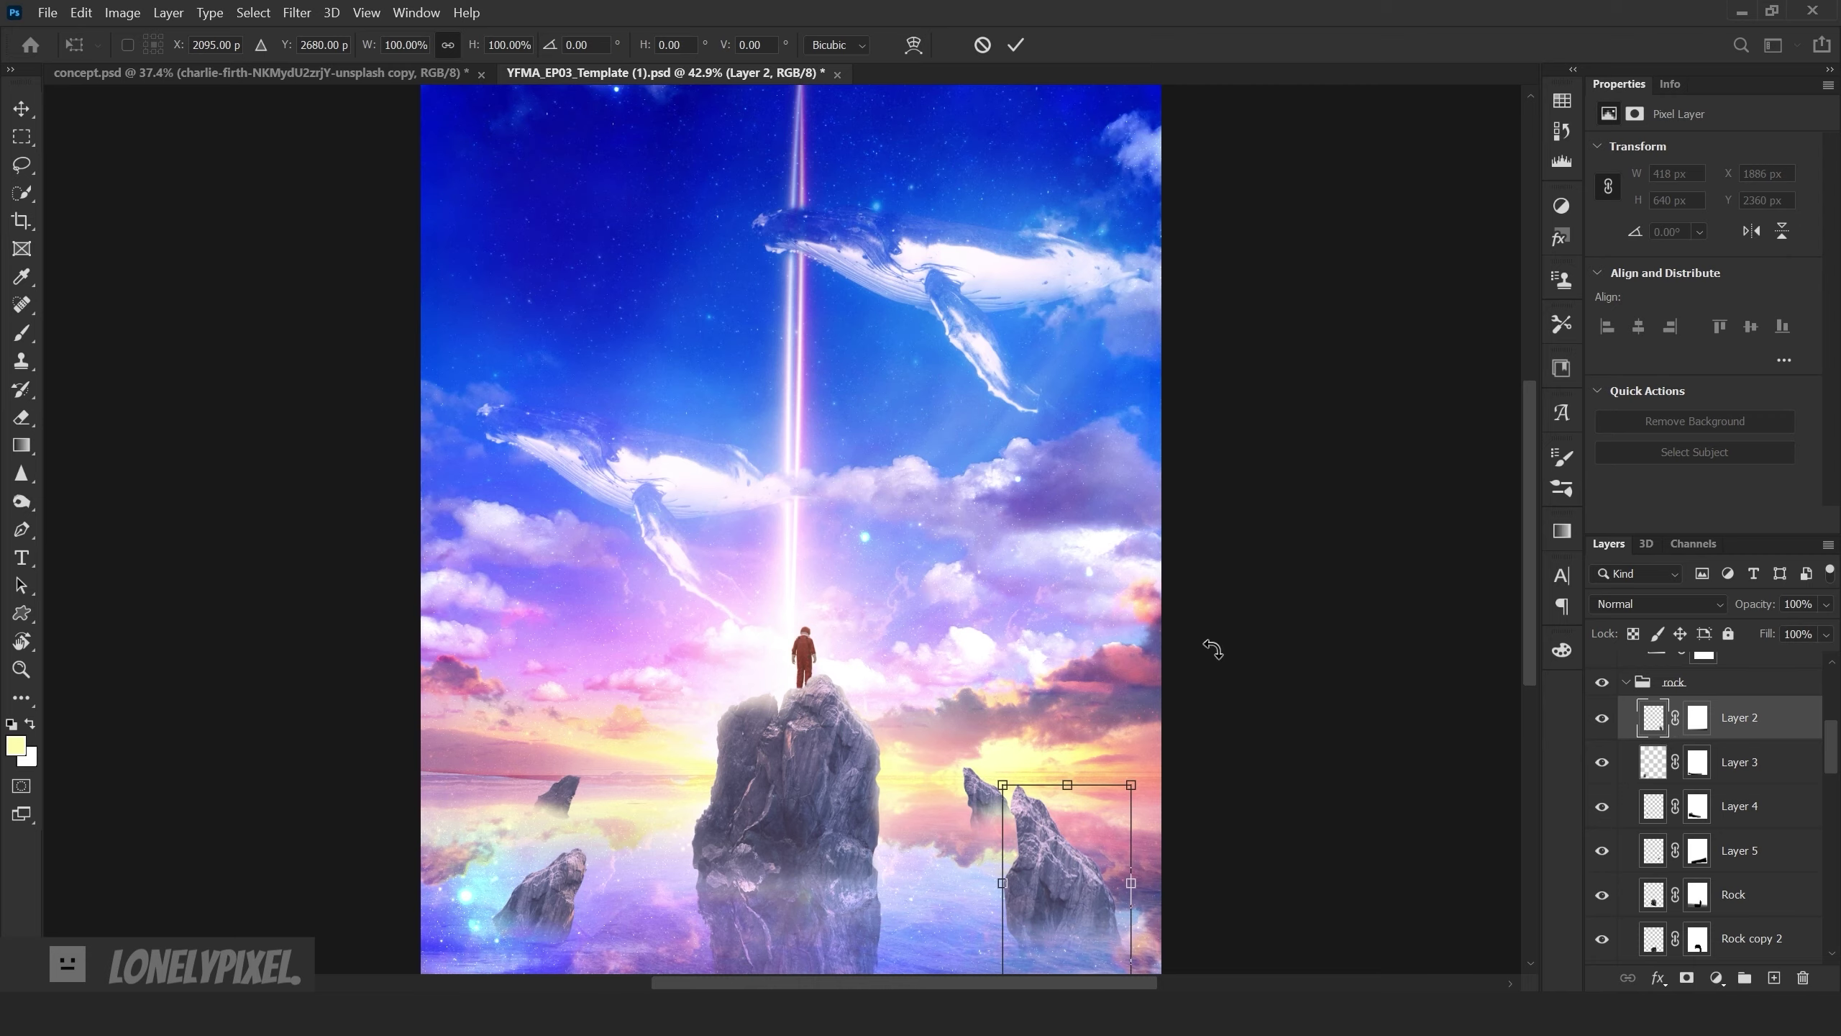
pyautogui.scroll(-2, 1212, 650)
pyautogui.moveTo(1057, 776)
pyautogui.mouseDown()
pyautogui.moveTo(1080, 806)
pyautogui.moveTo(1051, 801)
pyautogui.mouseUp()
pyautogui.press('Return')
pyautogui.press('g')
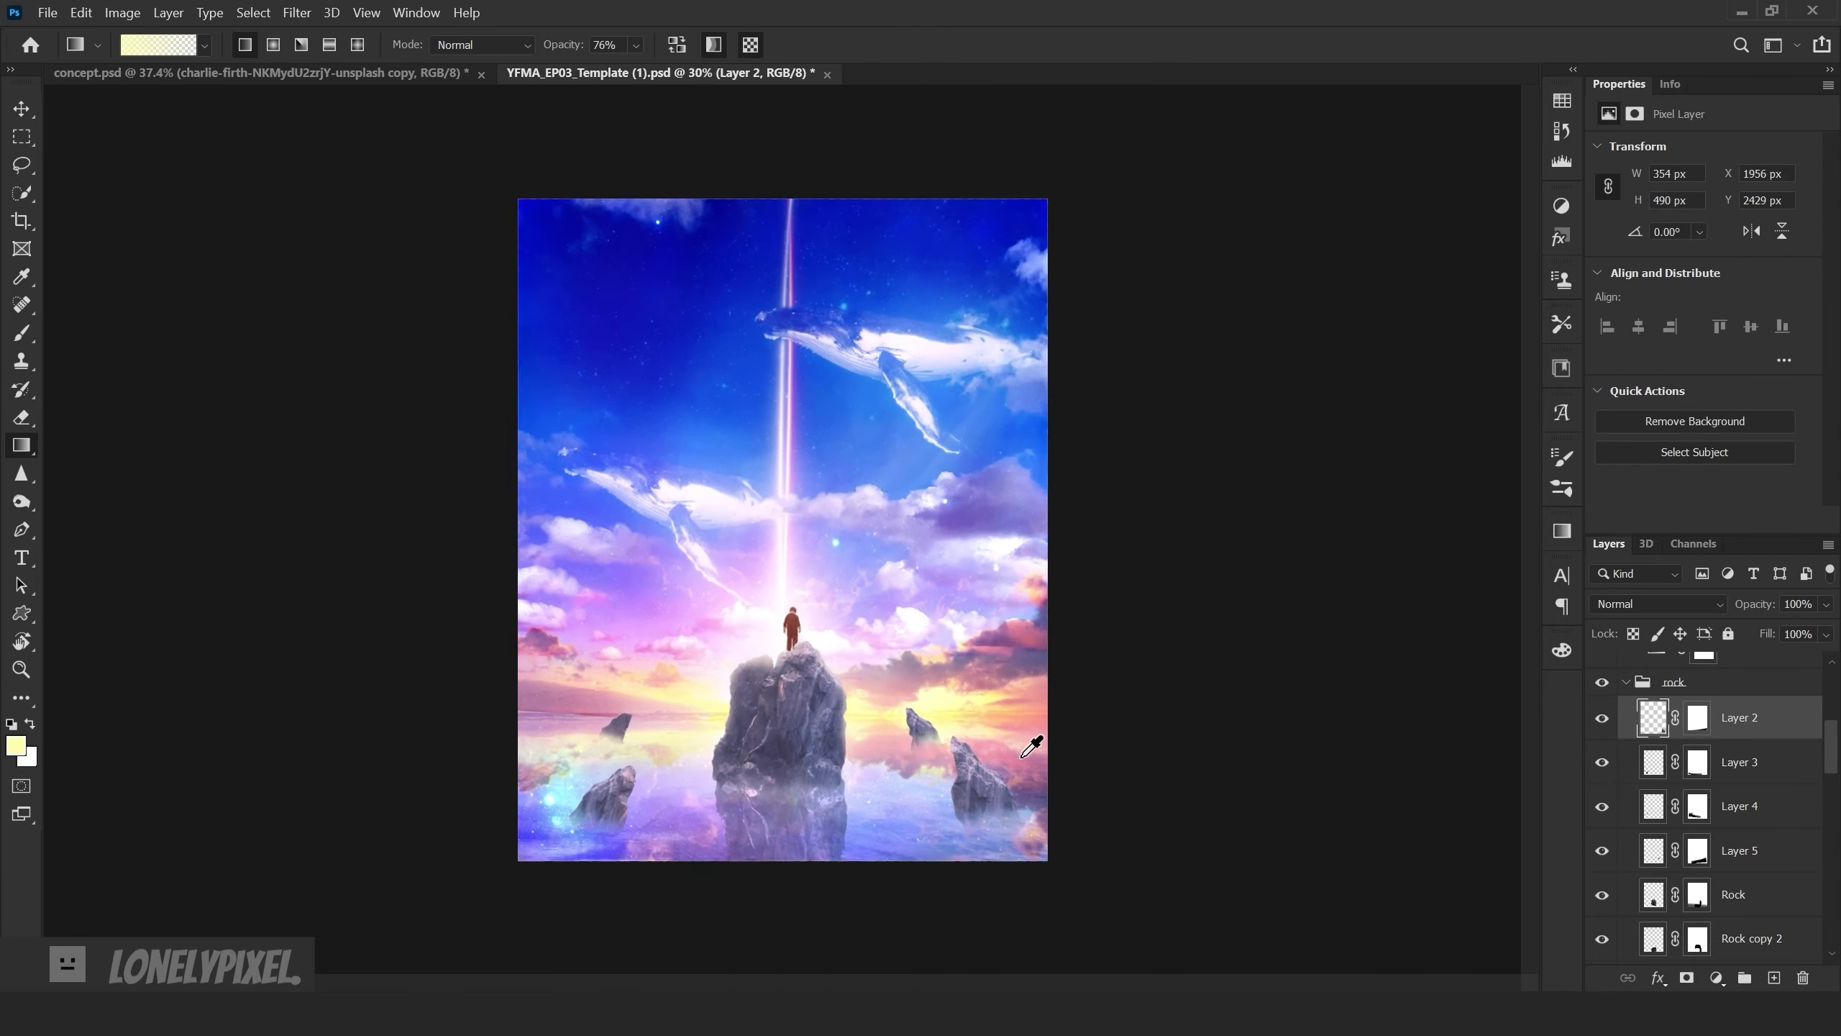
pyautogui.scroll(-3, 1054, 793)
pyautogui.hotkey('ctrl', '0')
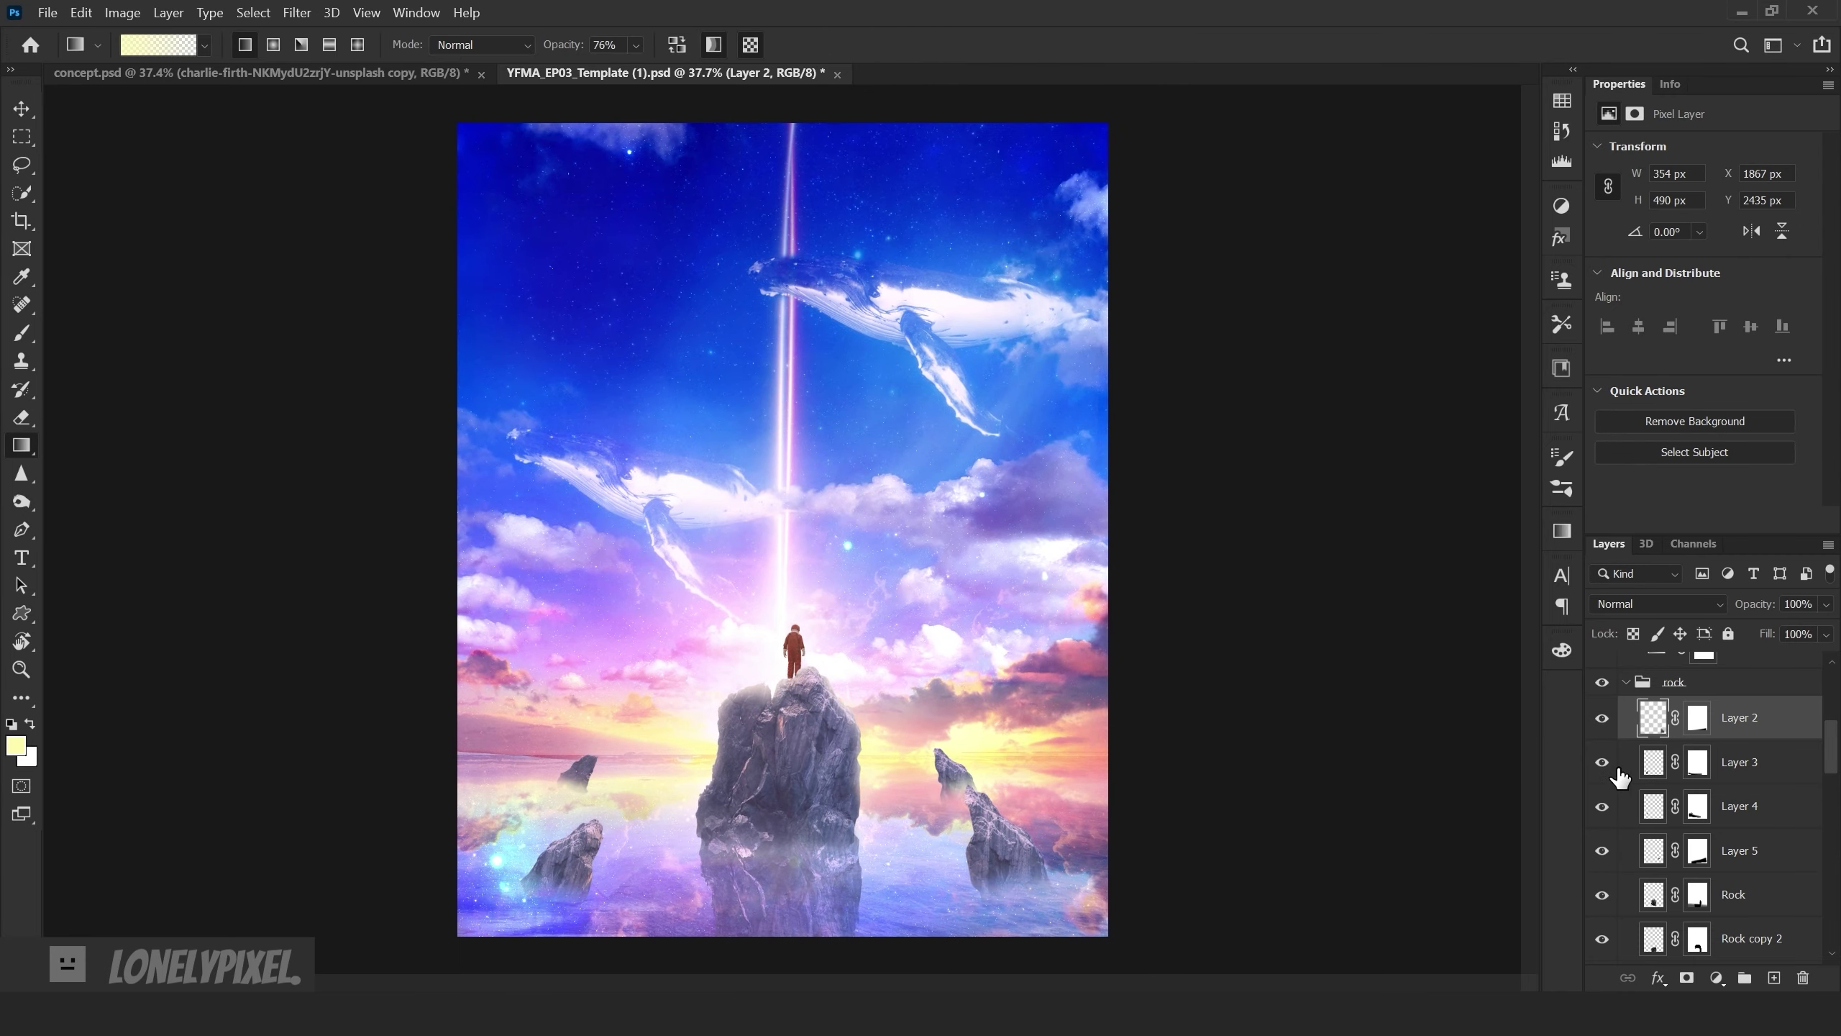
# - Duplicate the Layer 5 rock and move the copy toward the lower left
pyautogui.click(1740, 850)
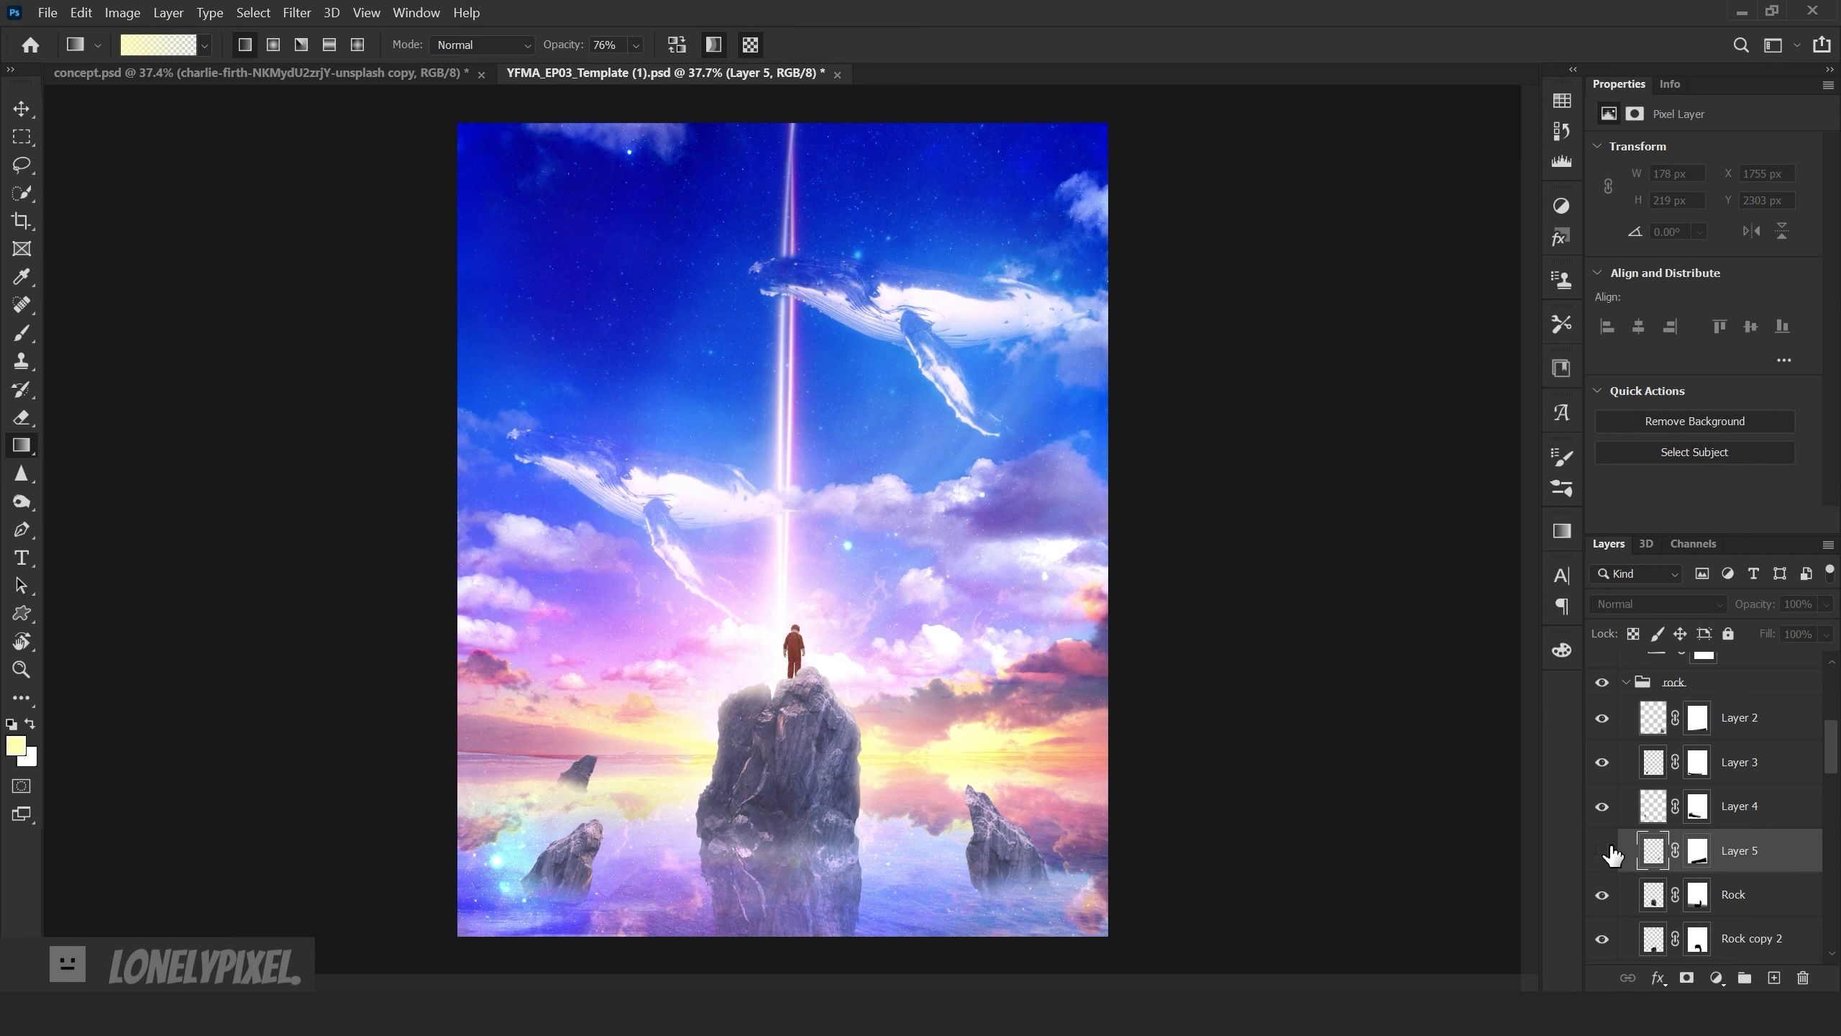
pyautogui.hotkey('ctrl', 'j')
pyautogui.hotkey('ctrl', 't')
pyautogui.moveTo(955, 776)
pyautogui.mouseDown()
pyautogui.moveTo(627, 804)
pyautogui.moveTo(645, 783)
pyautogui.mouseUp()
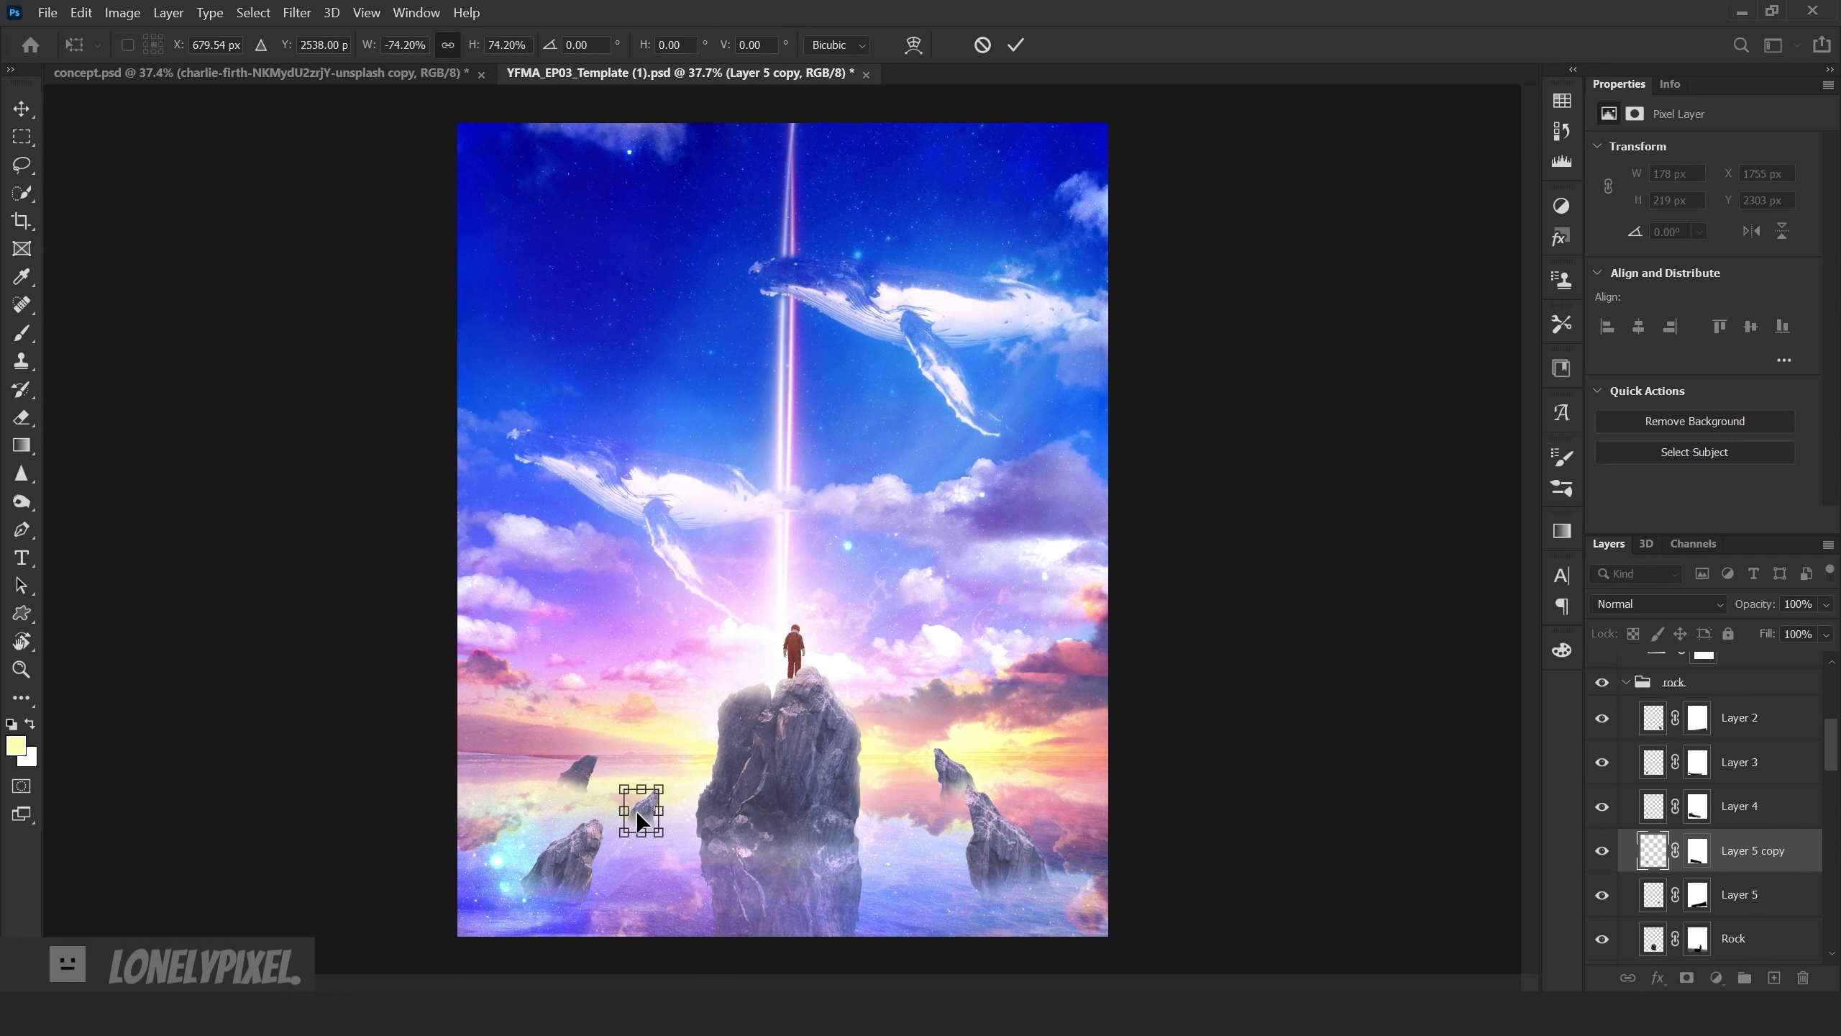
pyautogui.press('Return')
pyautogui.hotkey('ctrl', 't')
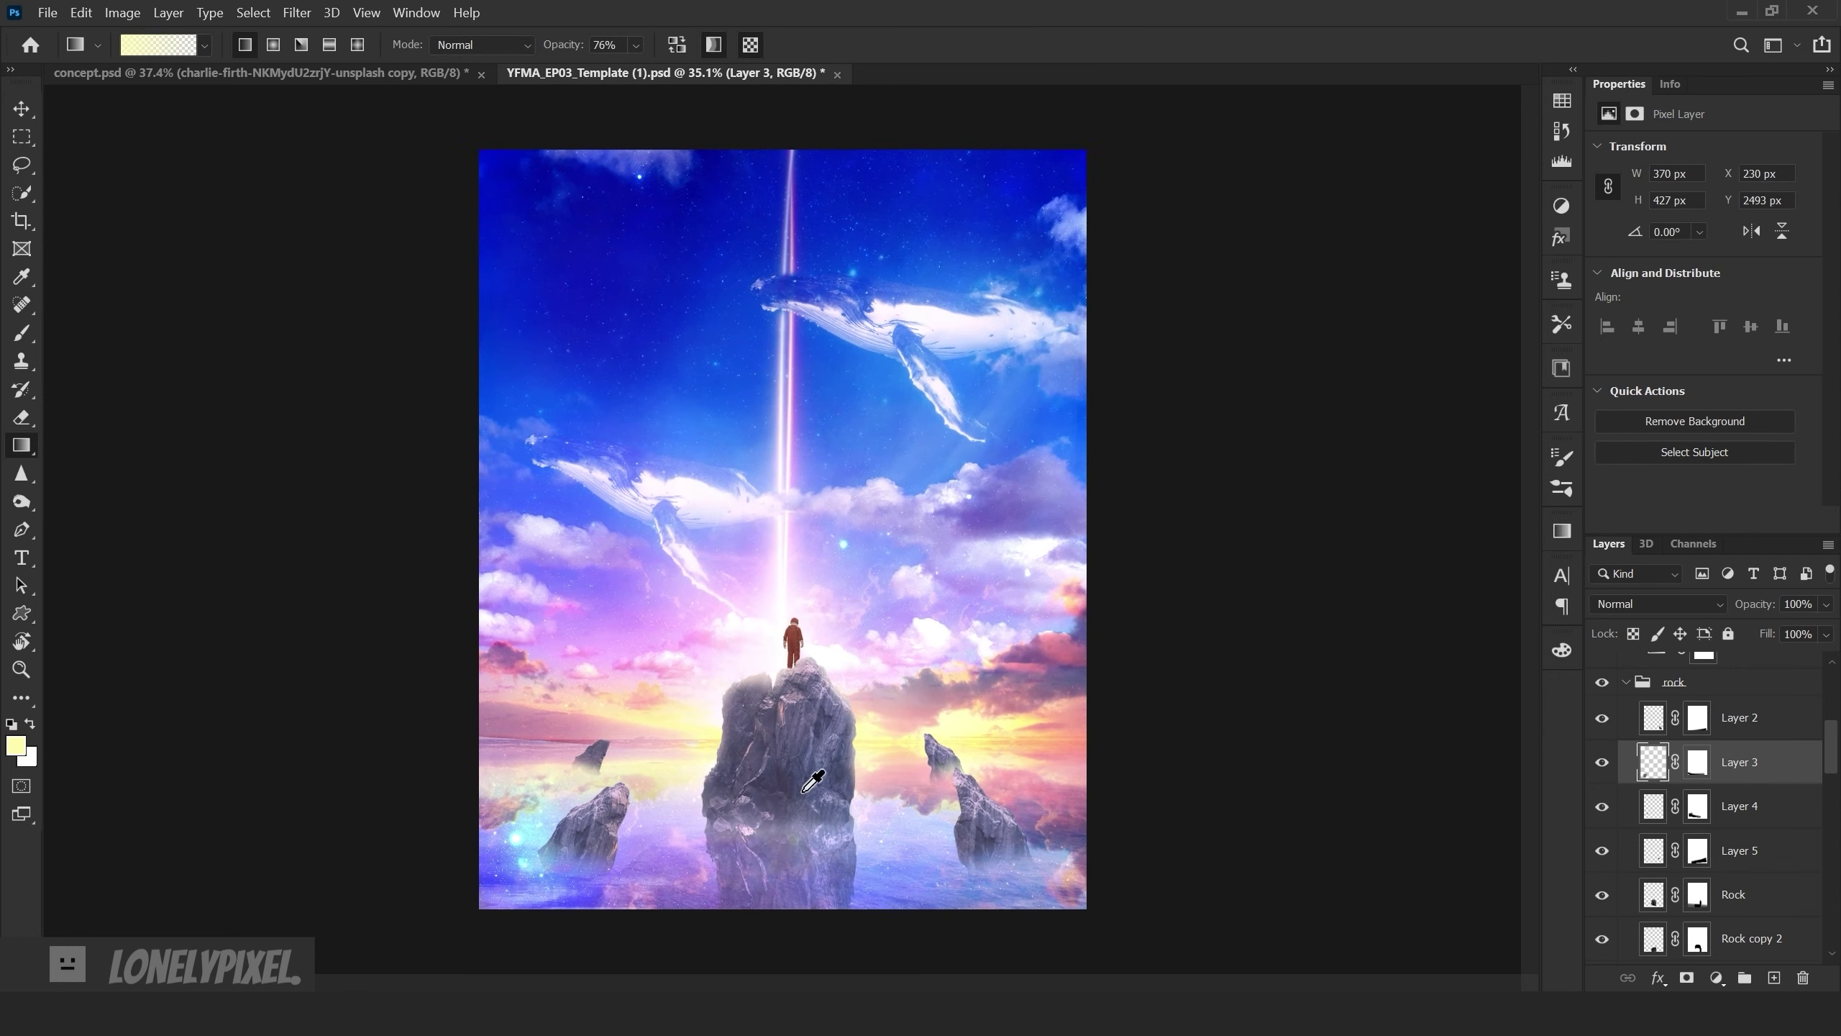
# - Move the small right Layer 5 rock upward and add another copy of it
pyautogui.click(1739, 850)
pyautogui.hotkey('ctrl', 't')
pyautogui.moveTo(913, 768)
pyautogui.mouseDown()
pyautogui.moveTo(1036, 736)
pyautogui.moveTo(922, 736)
pyautogui.mouseUp()
pyautogui.press('Return')
pyautogui.scroll(-1, 1037, 737)
pyautogui.hotkey('ctrl', 'j')
pyautogui.hotkey('ctrl', 't')
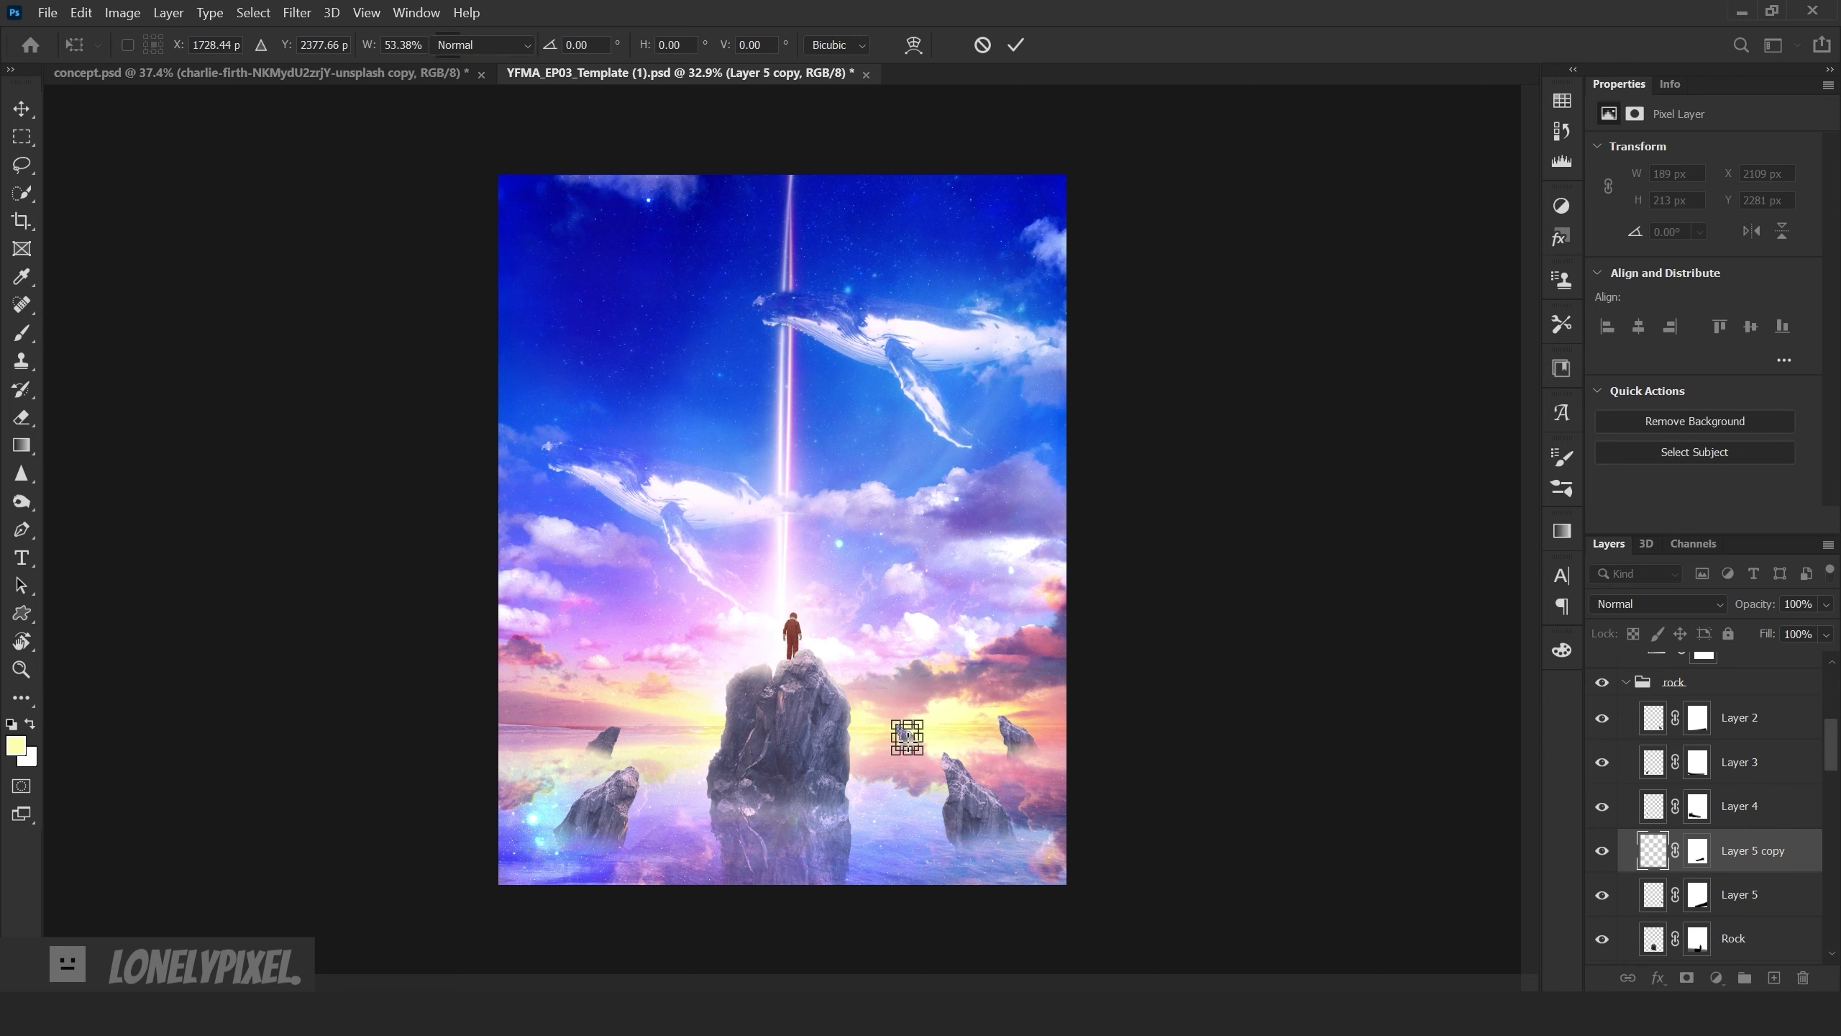
pyautogui.press('Return')
pyautogui.press('g')
pyautogui.scroll(-2, 965, 769)
pyautogui.scroll(2, 966, 769)
pyautogui.scroll(1, 969, 767)
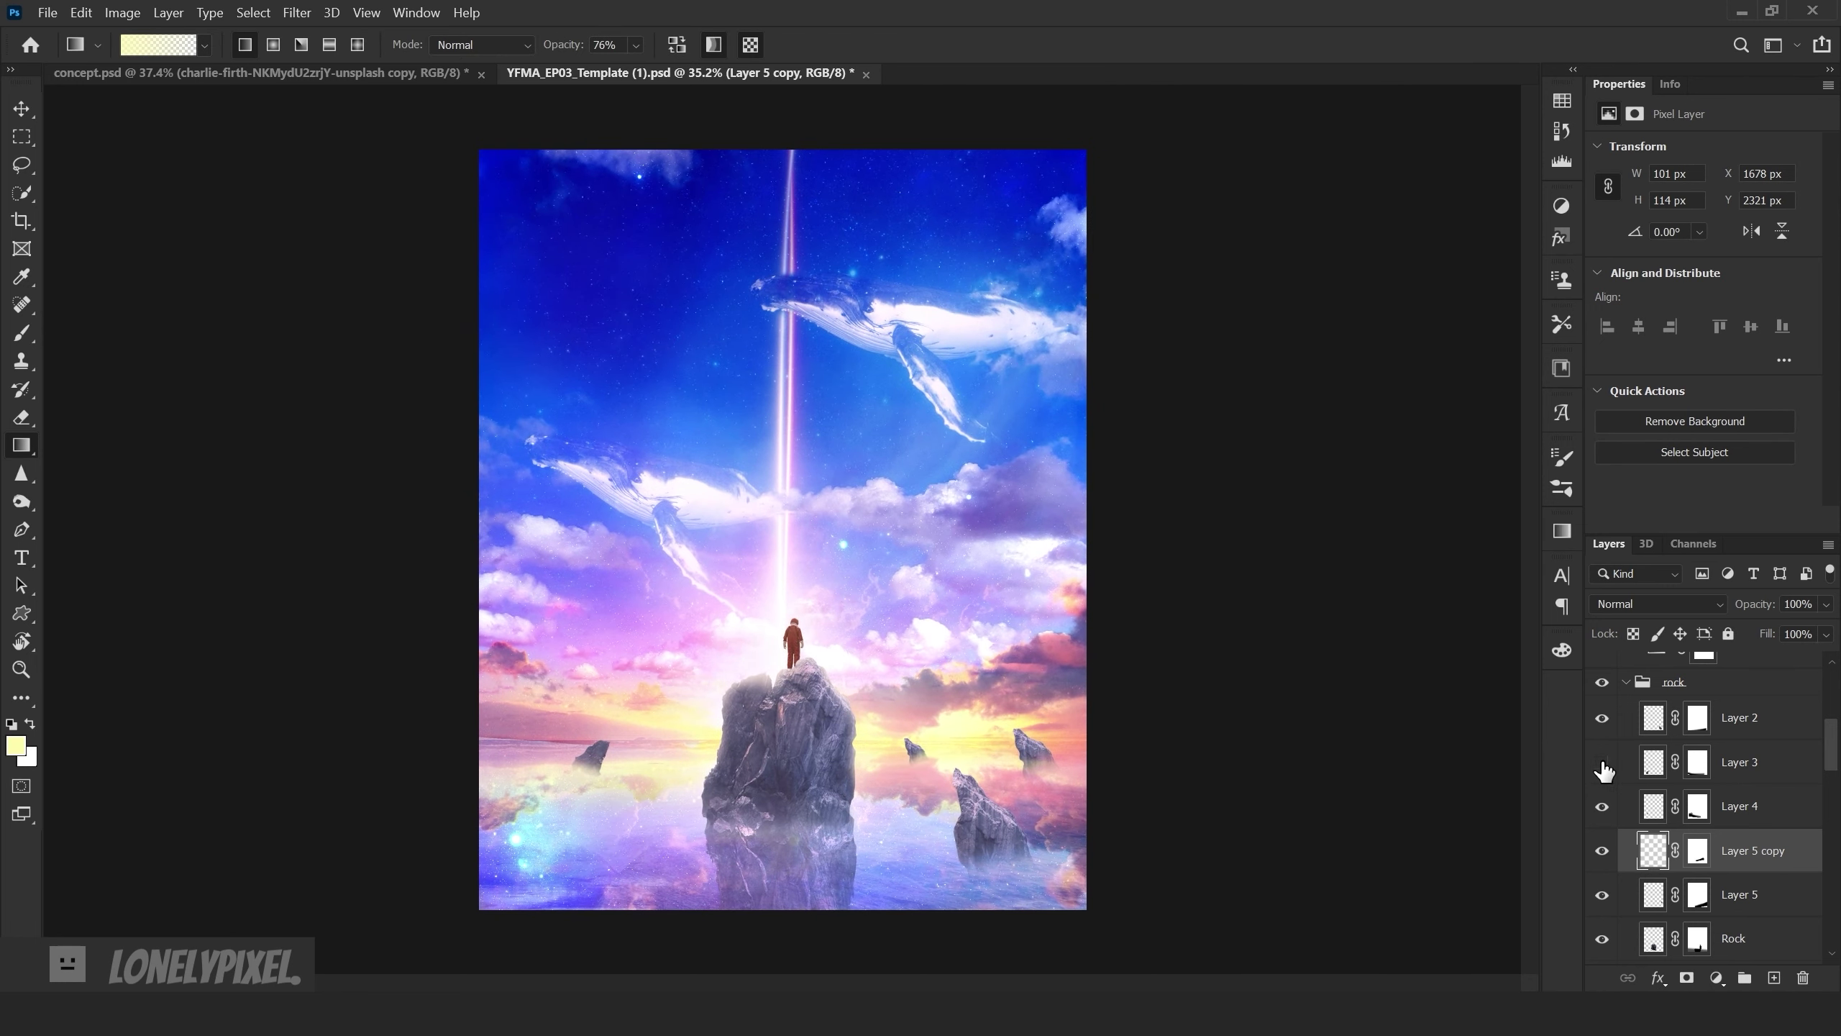
# - Hide Layer 4 for comparison, add another rock copy, and try transforming the Layer 4 rock
pyautogui.click(1602, 806)
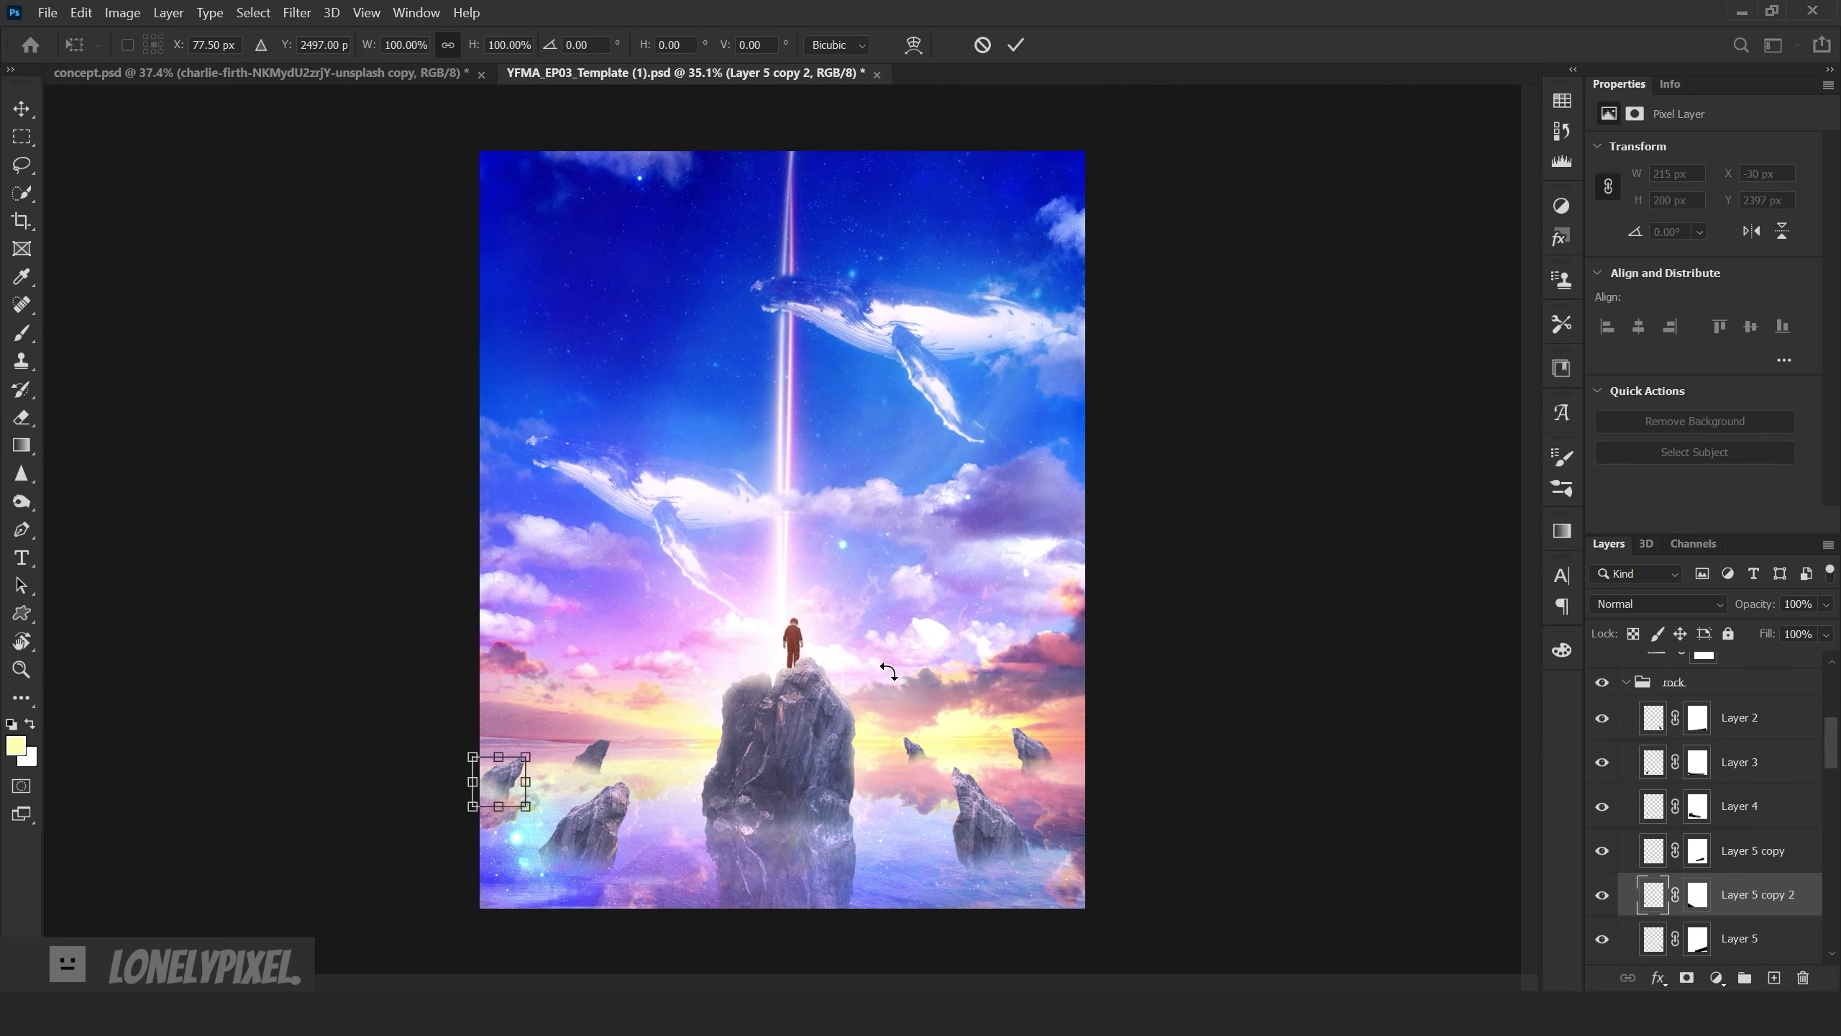
pyautogui.hotkey('ctrl', 'j')
pyautogui.hotkey('ctrl', 't')
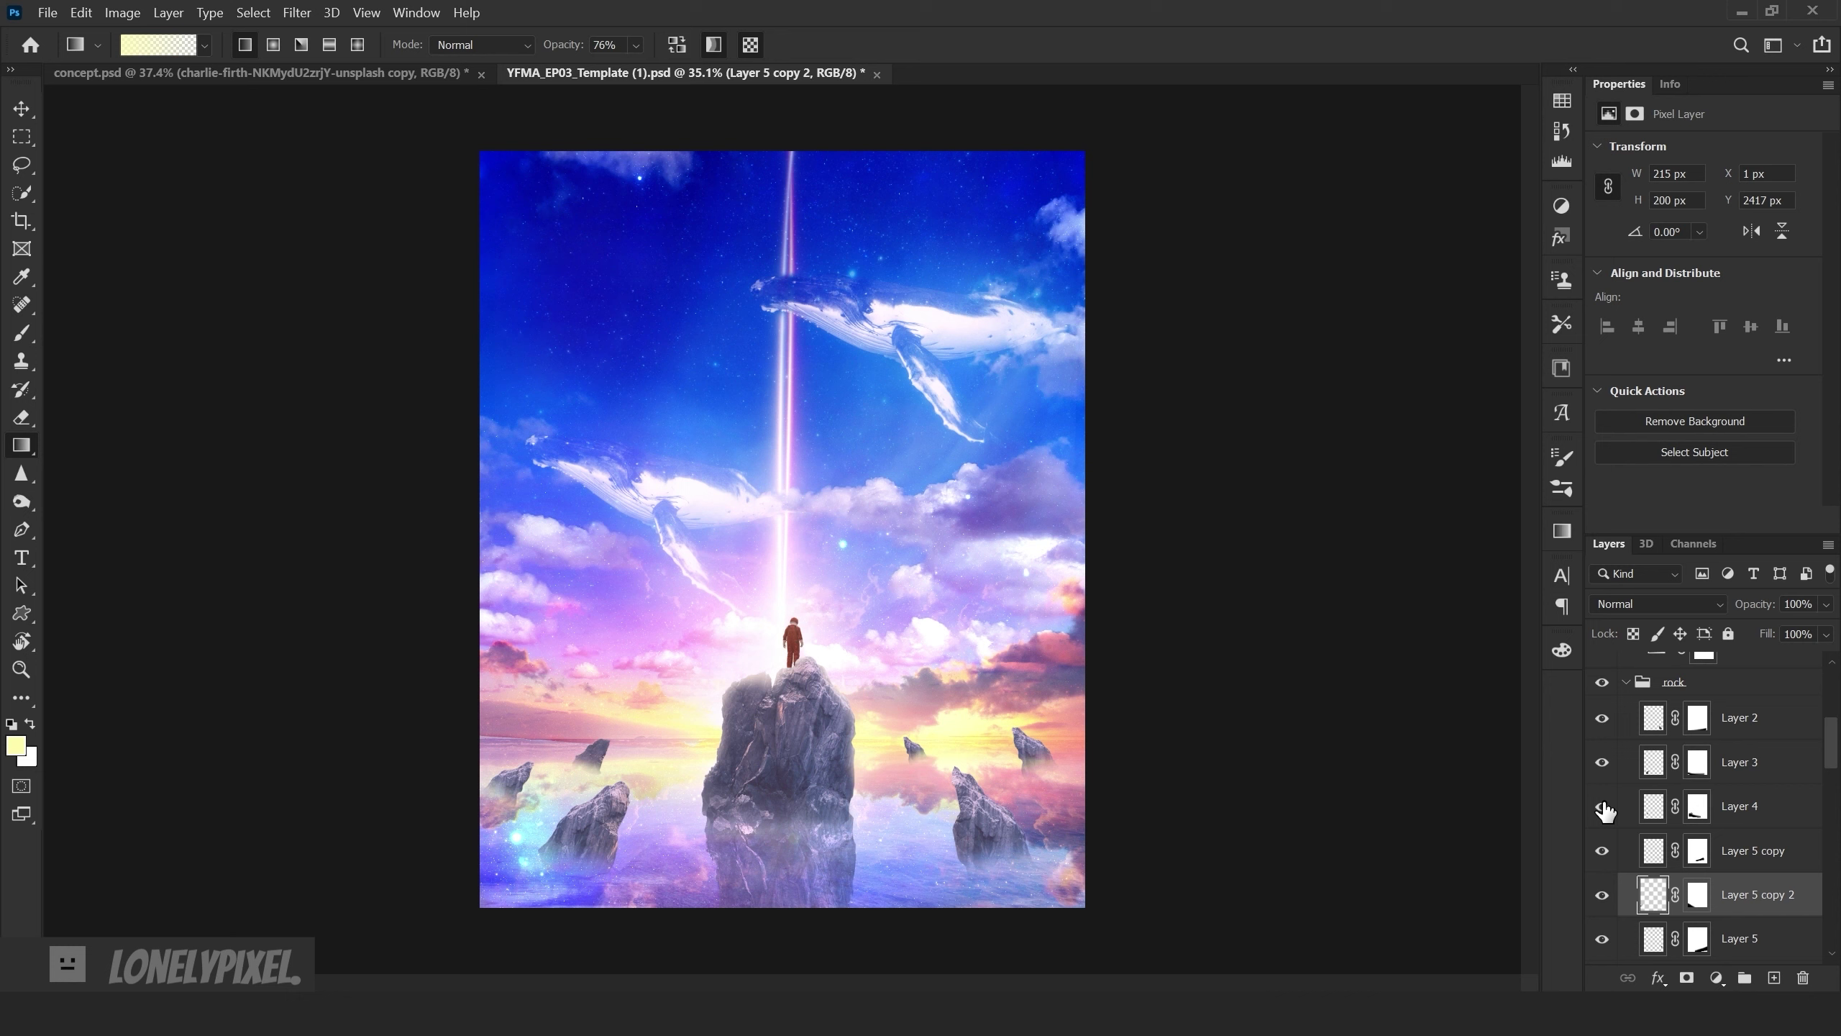
pyautogui.click(1740, 805)
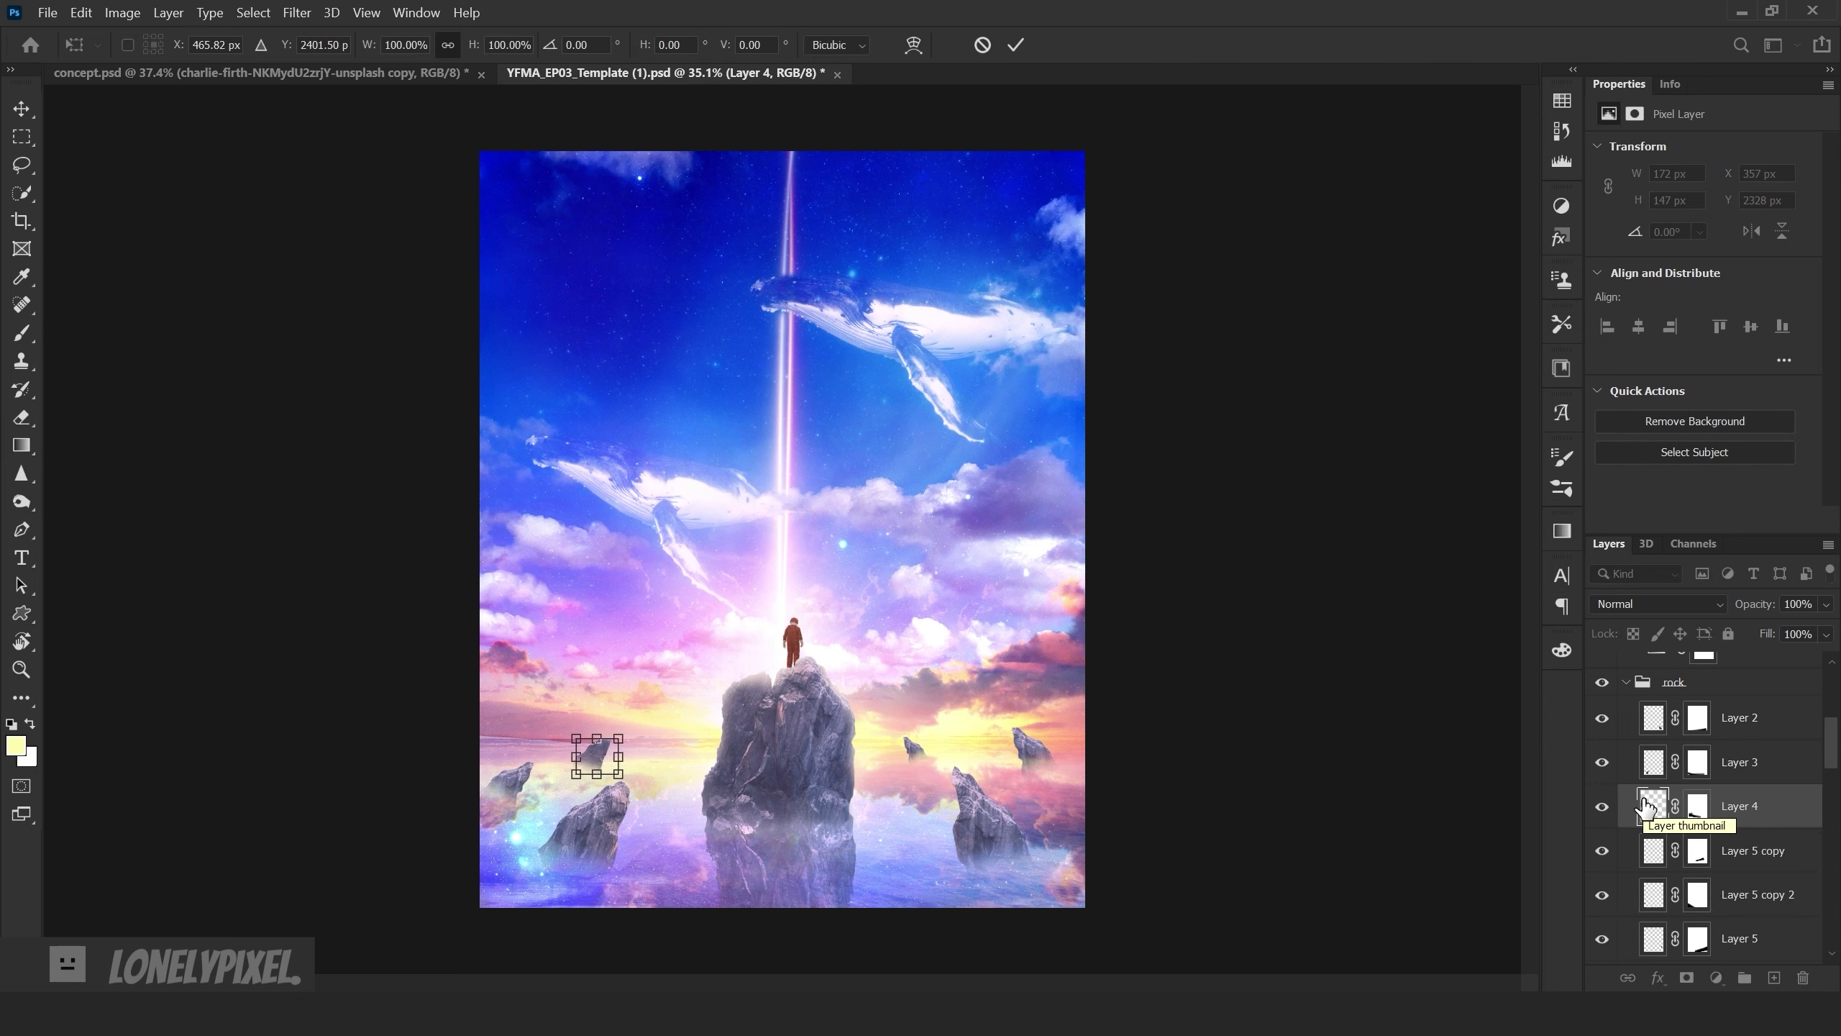
pyautogui.hotkey('ctrl', 't')
pyautogui.hotkey('ctrl', 'z')
pyautogui.scroll(1, 689, 769)
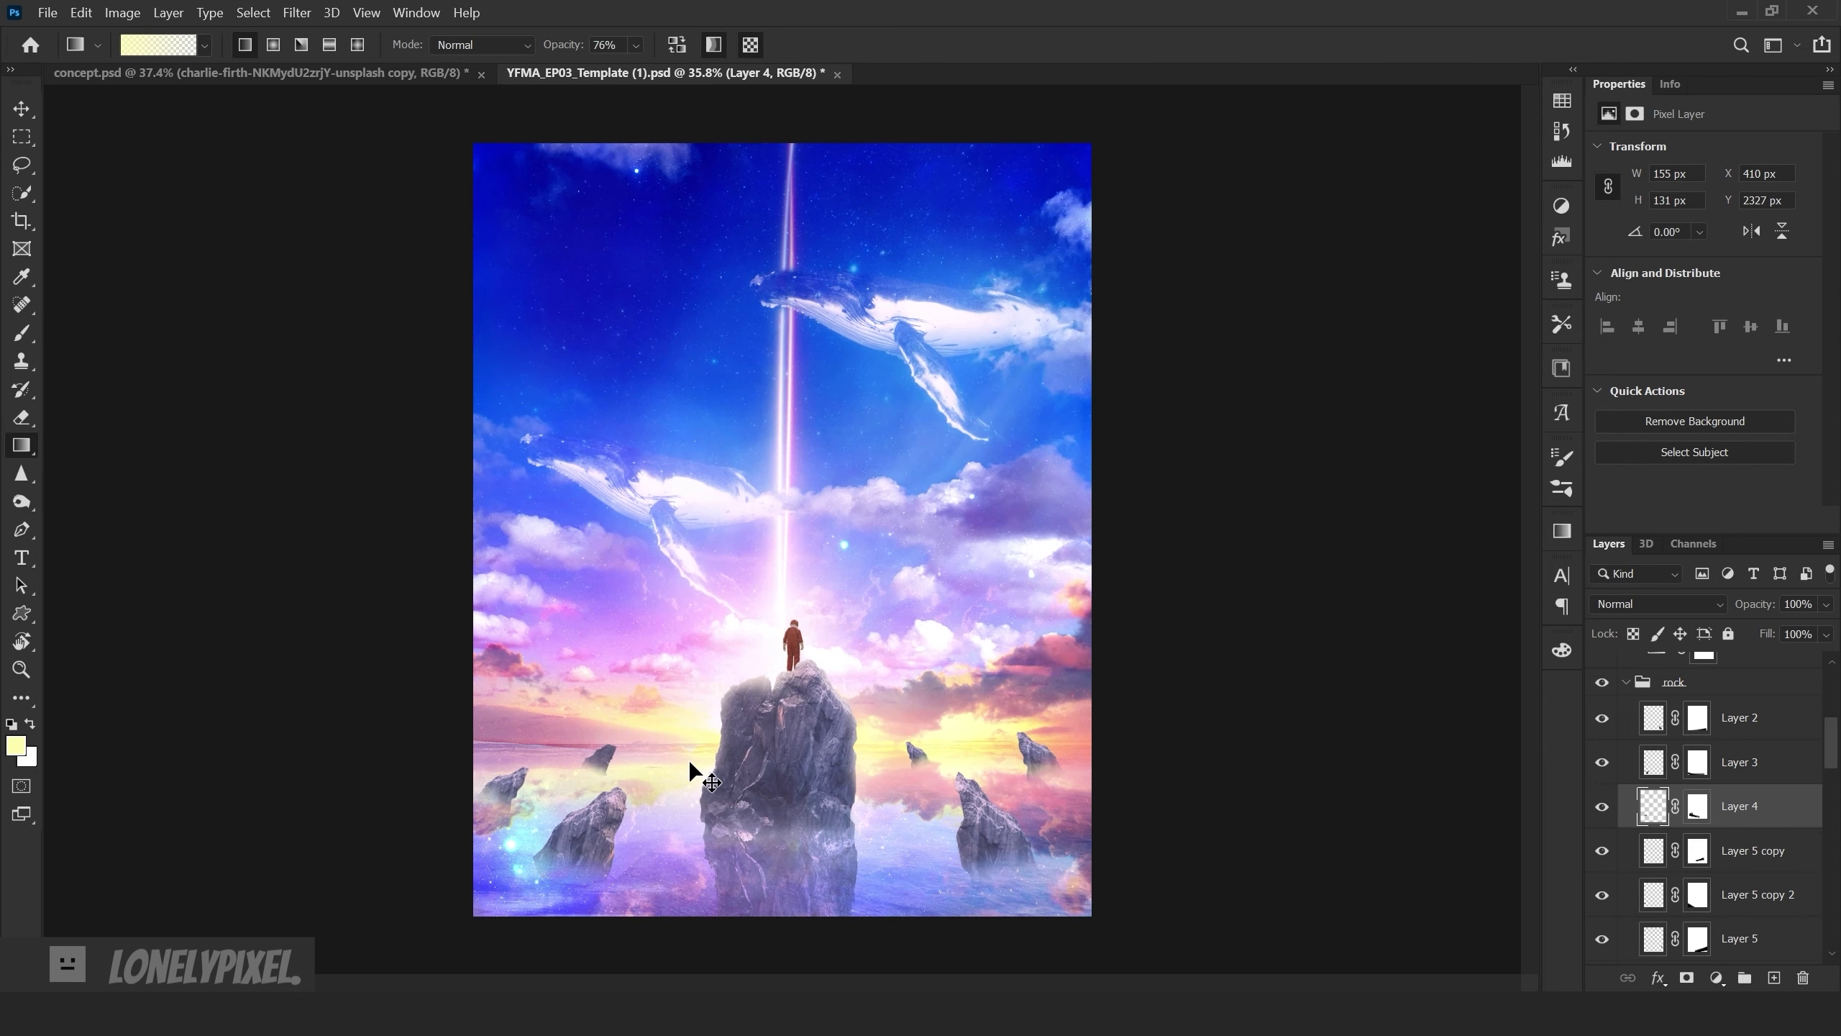
pyautogui.scroll(-5, 691, 762)
pyautogui.scroll(3, 761, 689)
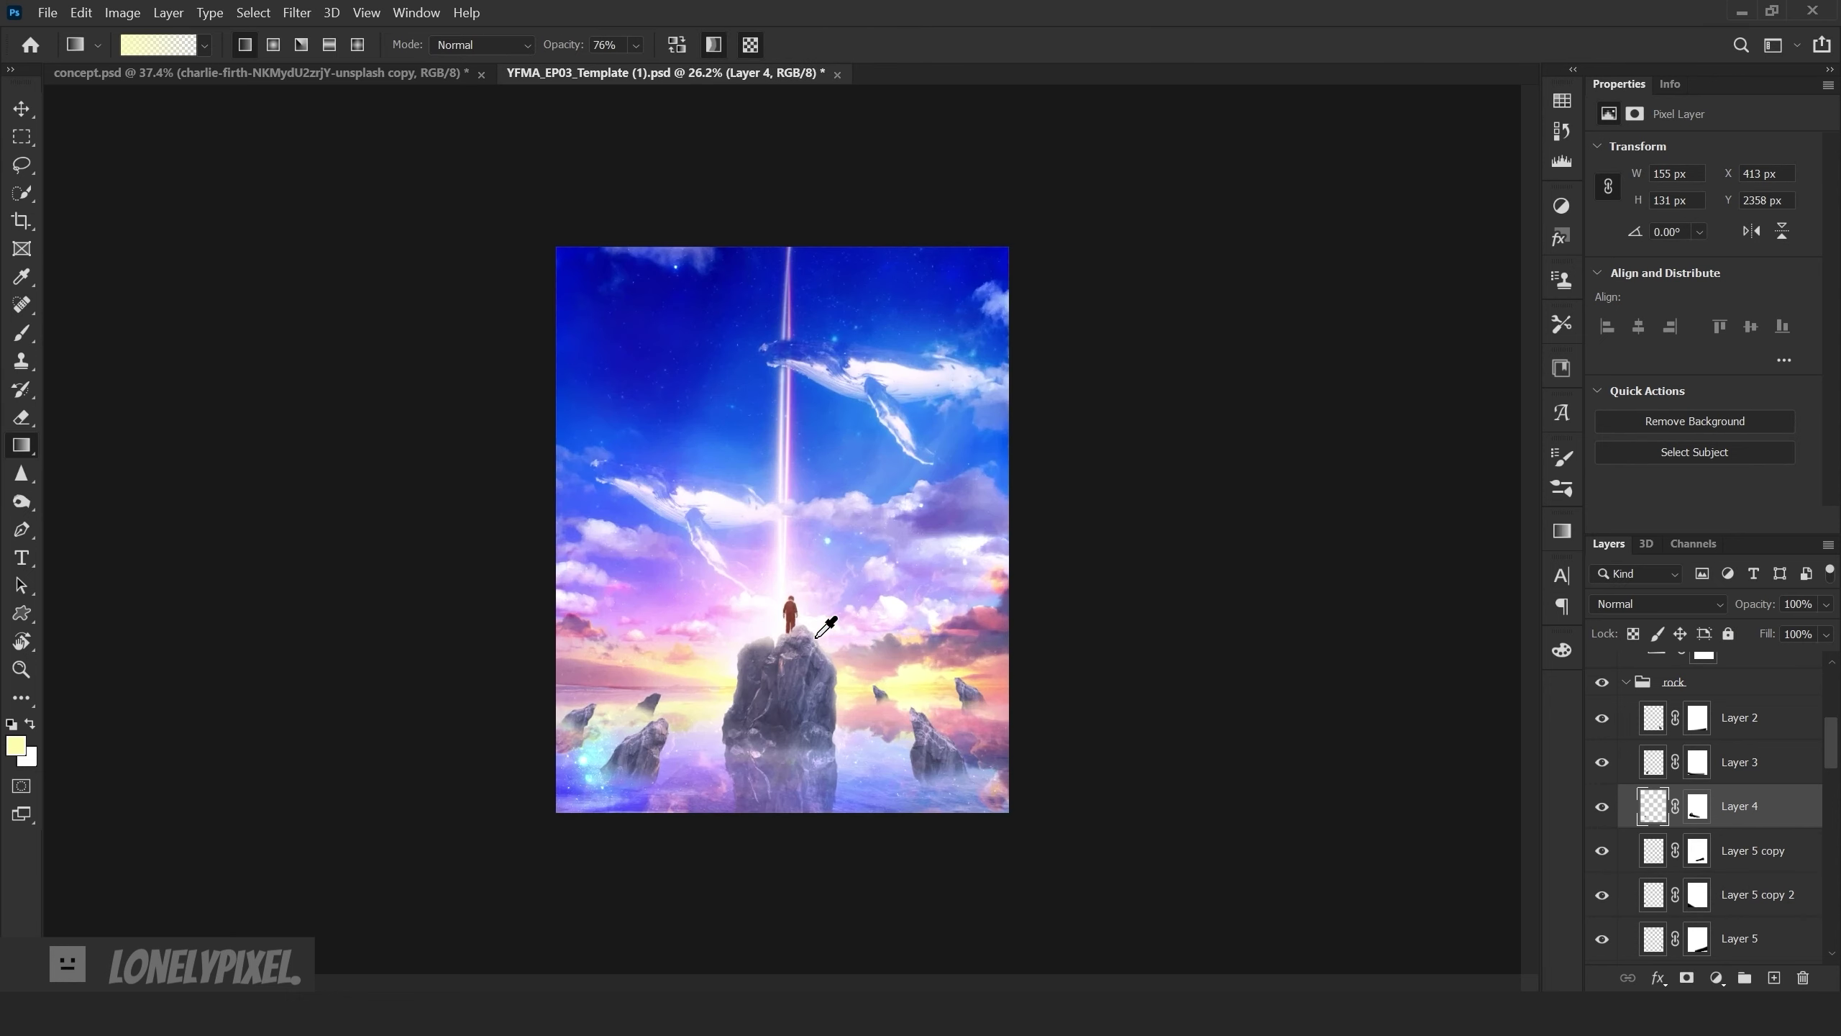
pyautogui.scroll(2, 815, 638)
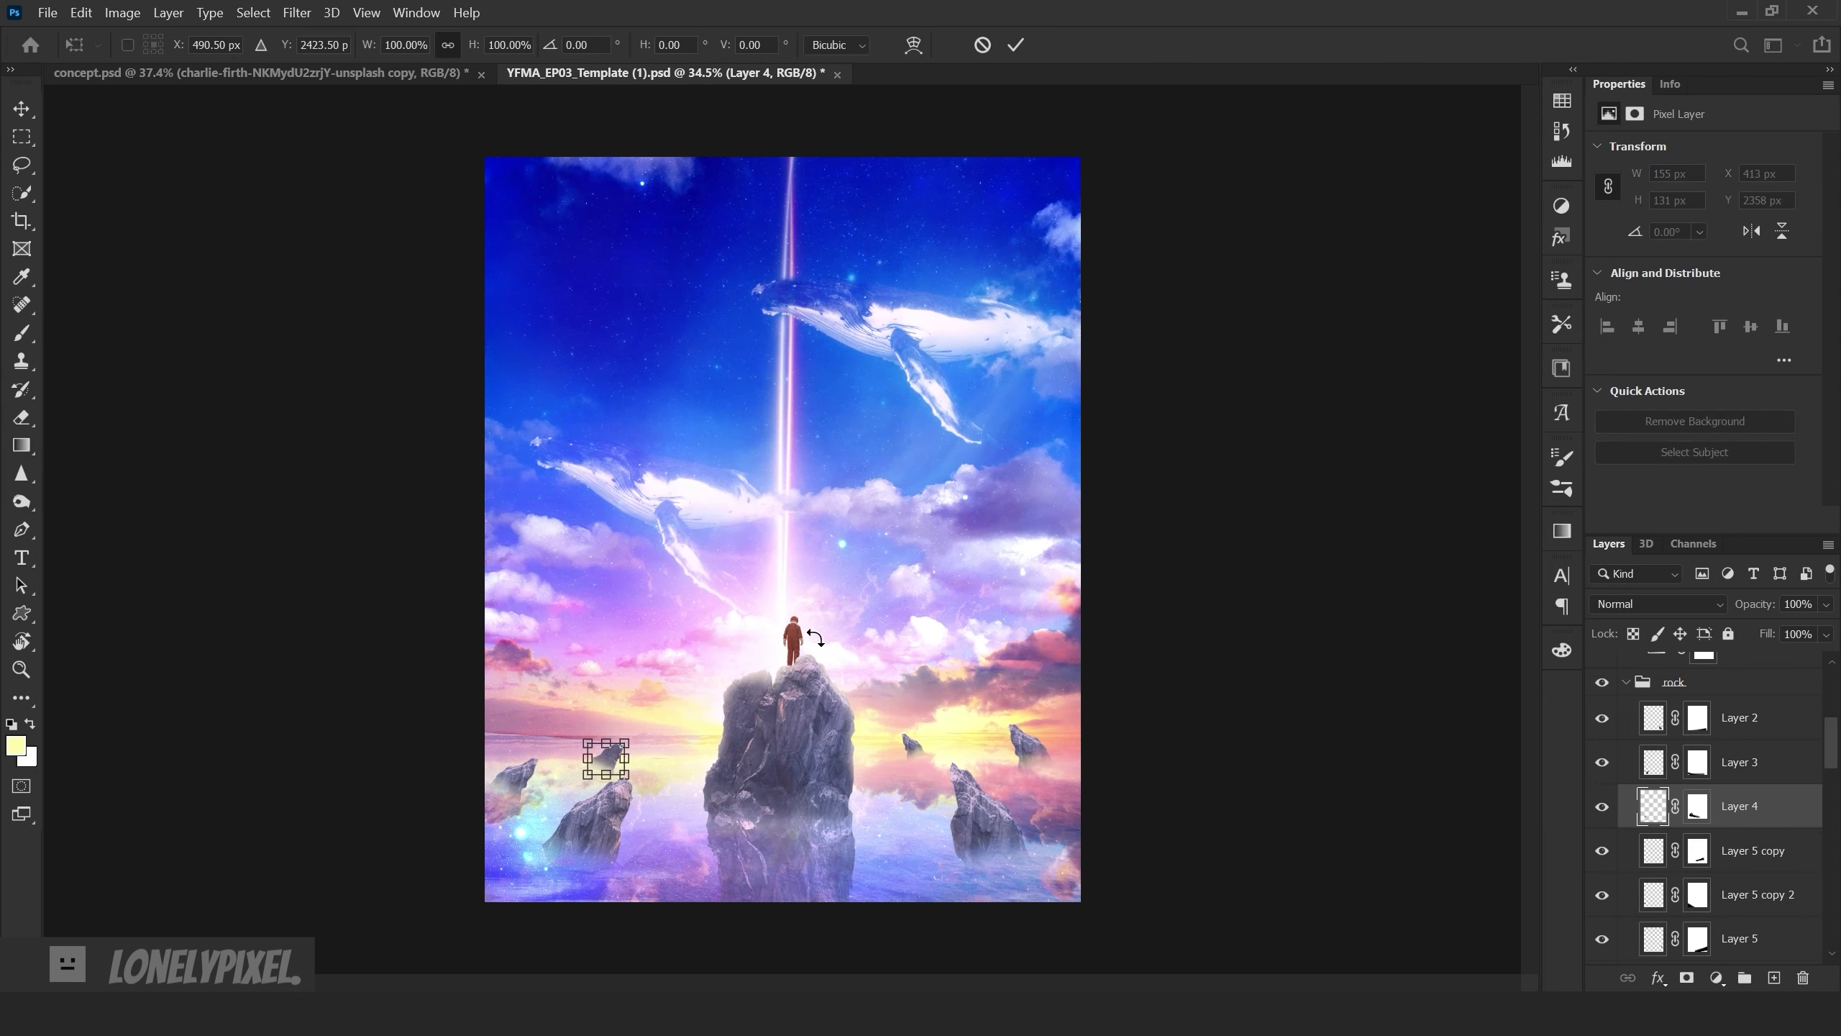
# - Puppet-warp the wire segment so its end drops down onto the rock
pyautogui.click(80, 12)
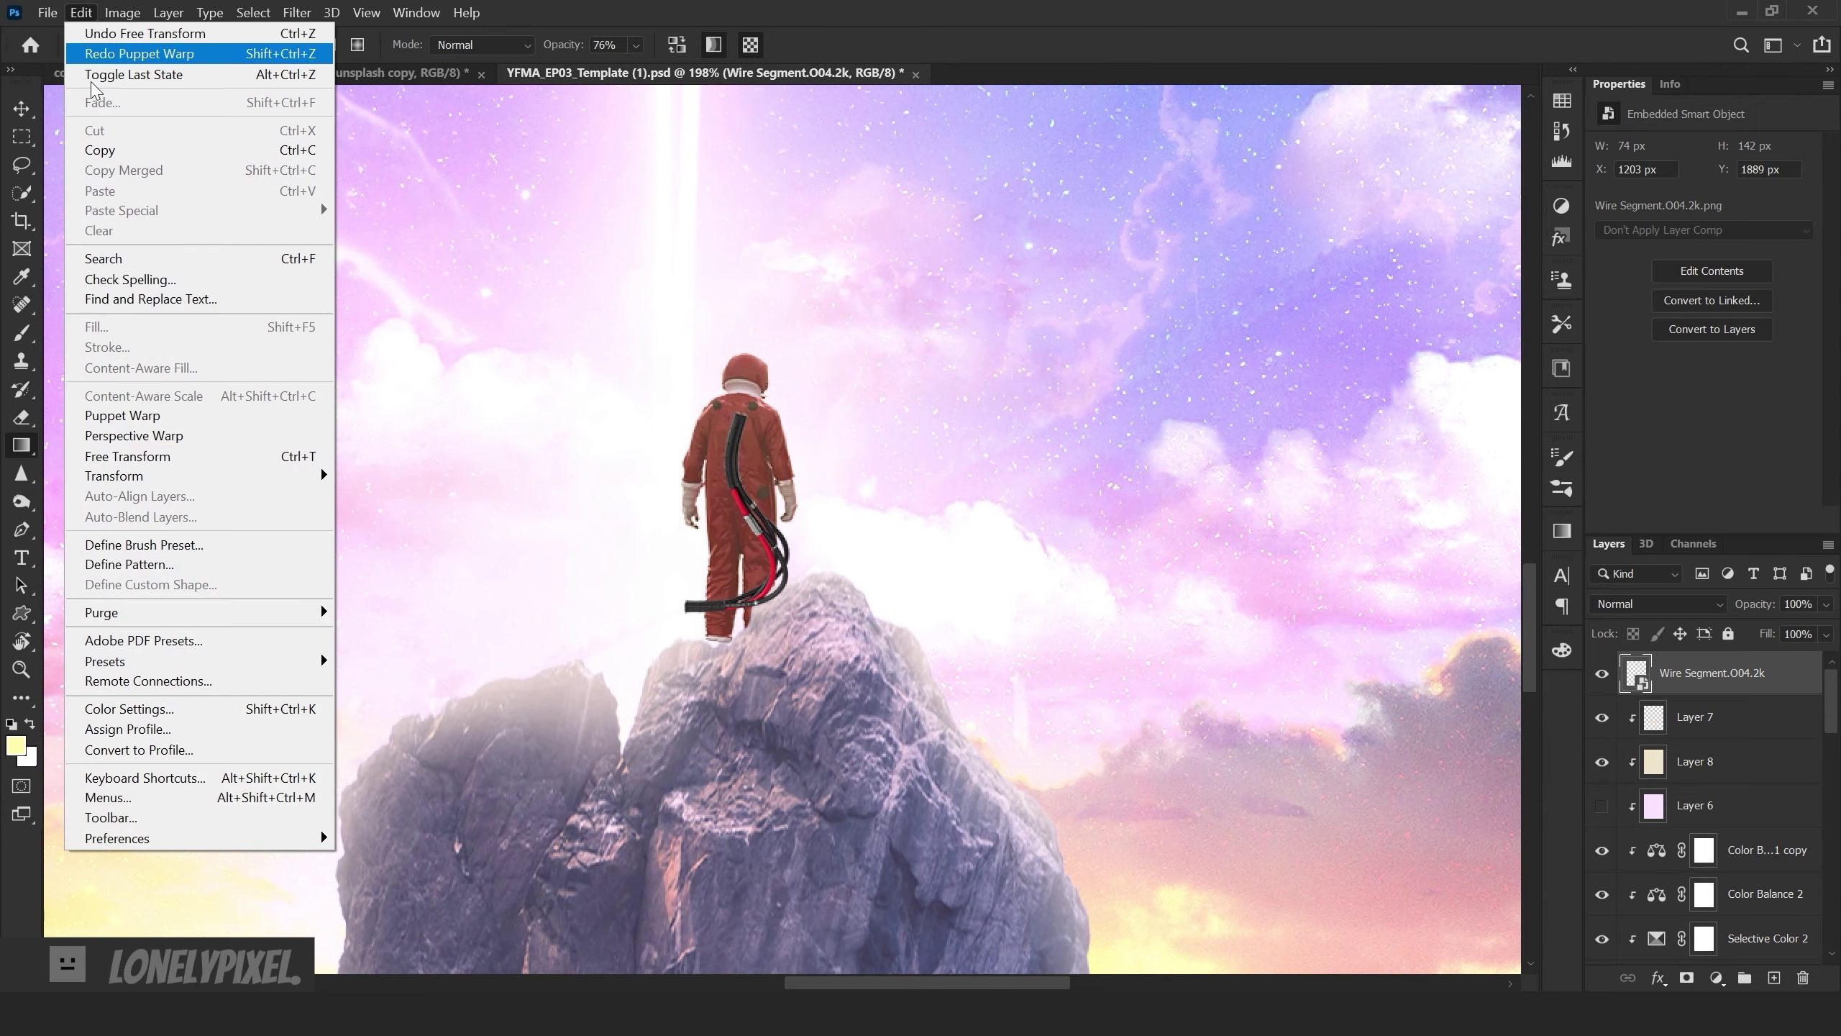
pyautogui.click(123, 423)
pyautogui.moveTo(737, 626); pyautogui.dragTo(722, 697)
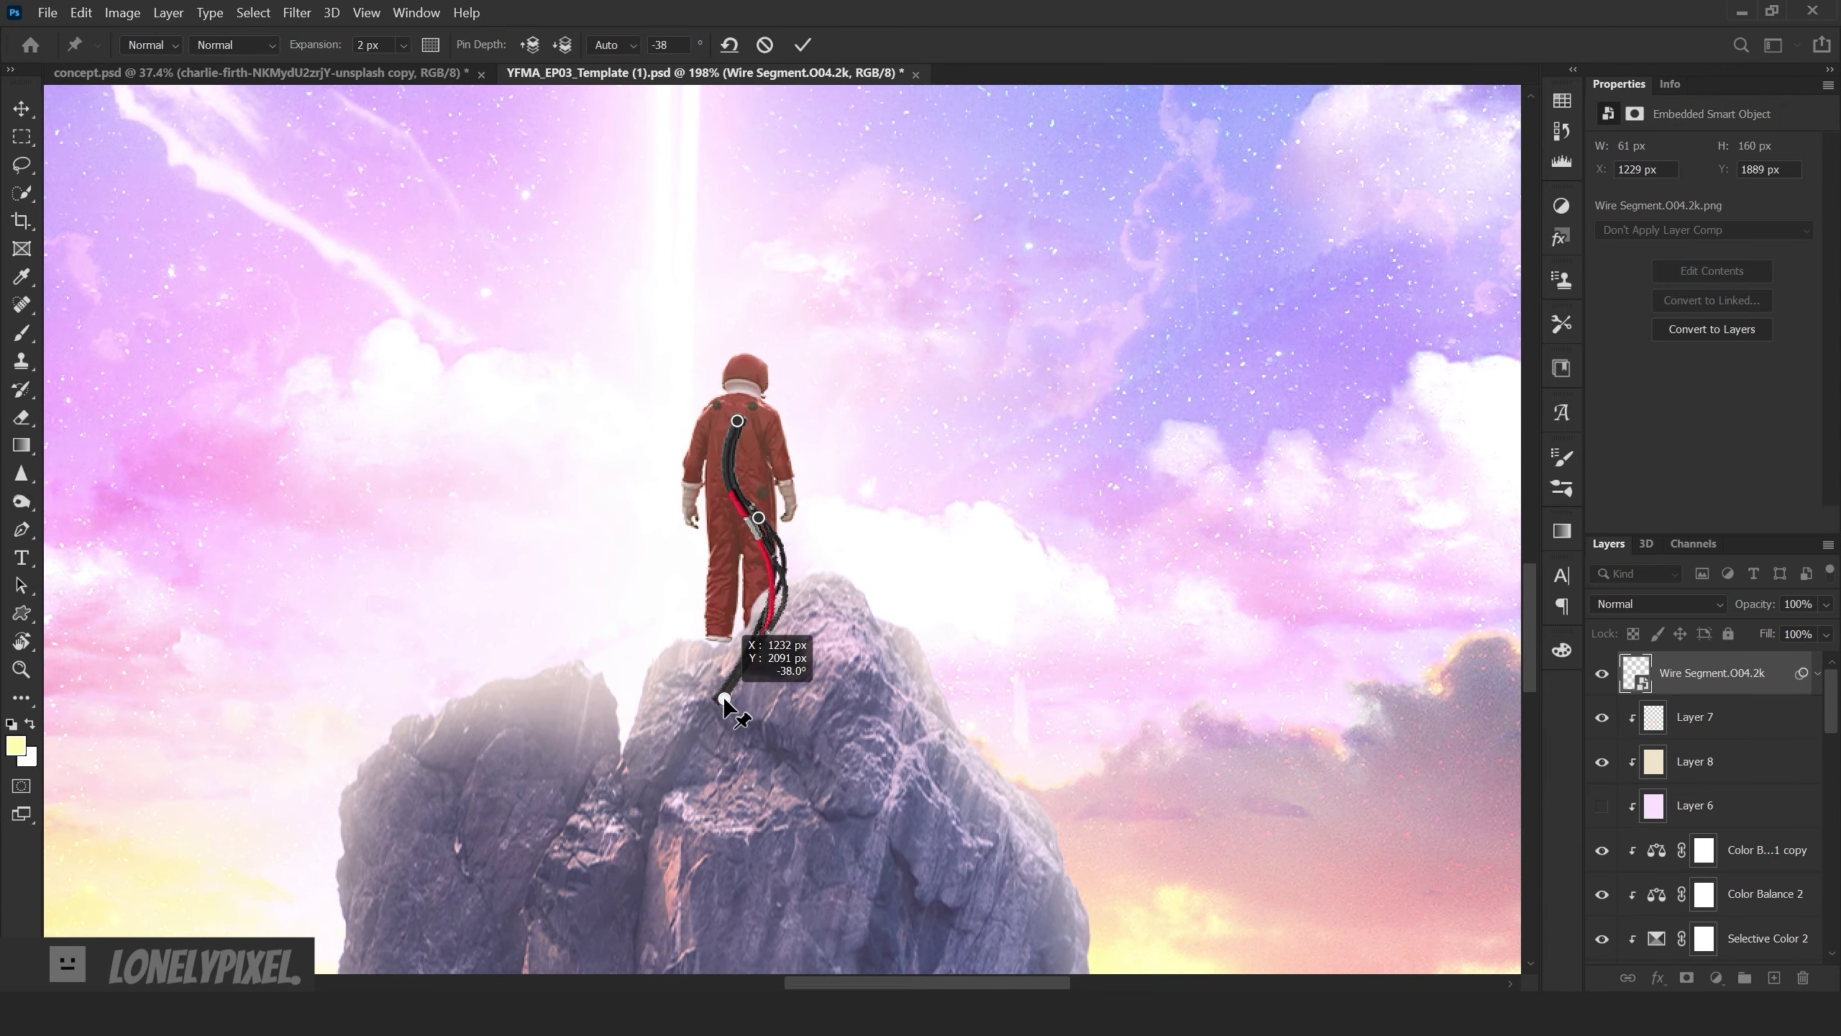
pyautogui.press('Return')
pyautogui.hotkey('ctrl', 't')
pyautogui.press('Return')
pyautogui.press('Return')
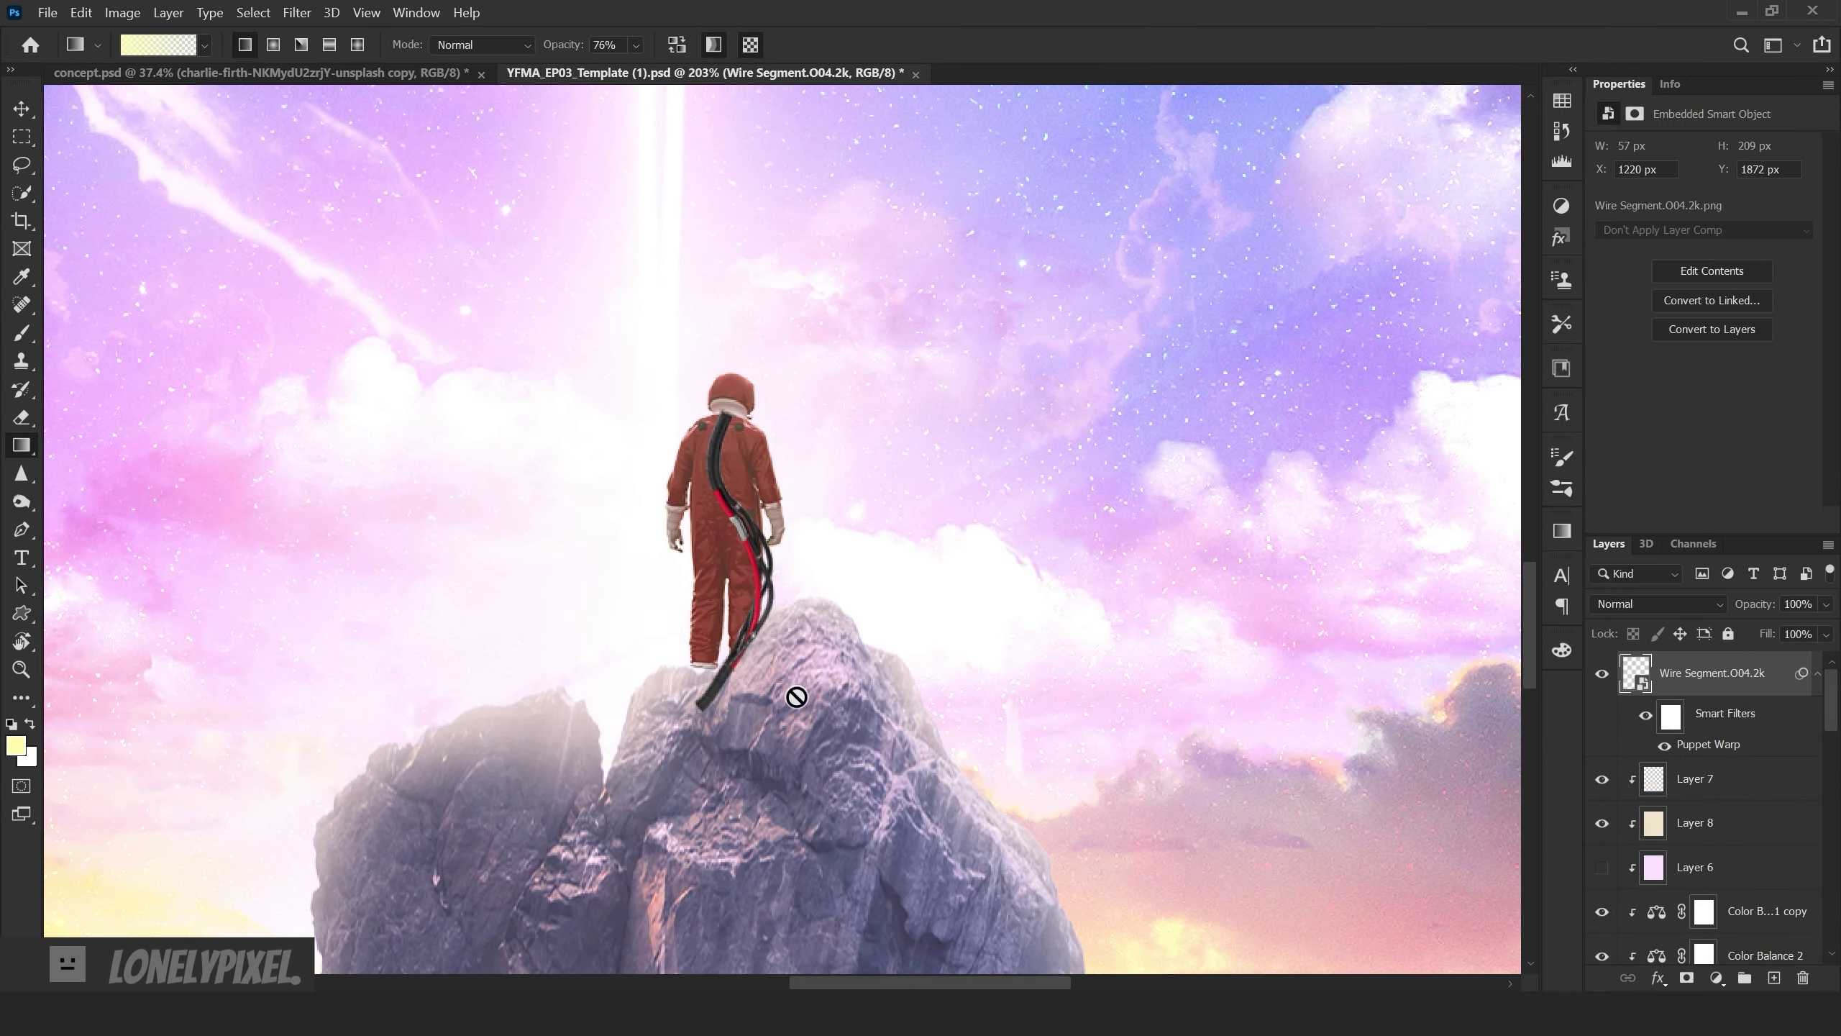
pyautogui.scroll(-5, 811, 609)
pyautogui.scroll(3, 812, 610)
pyautogui.scroll(3, 812, 610)
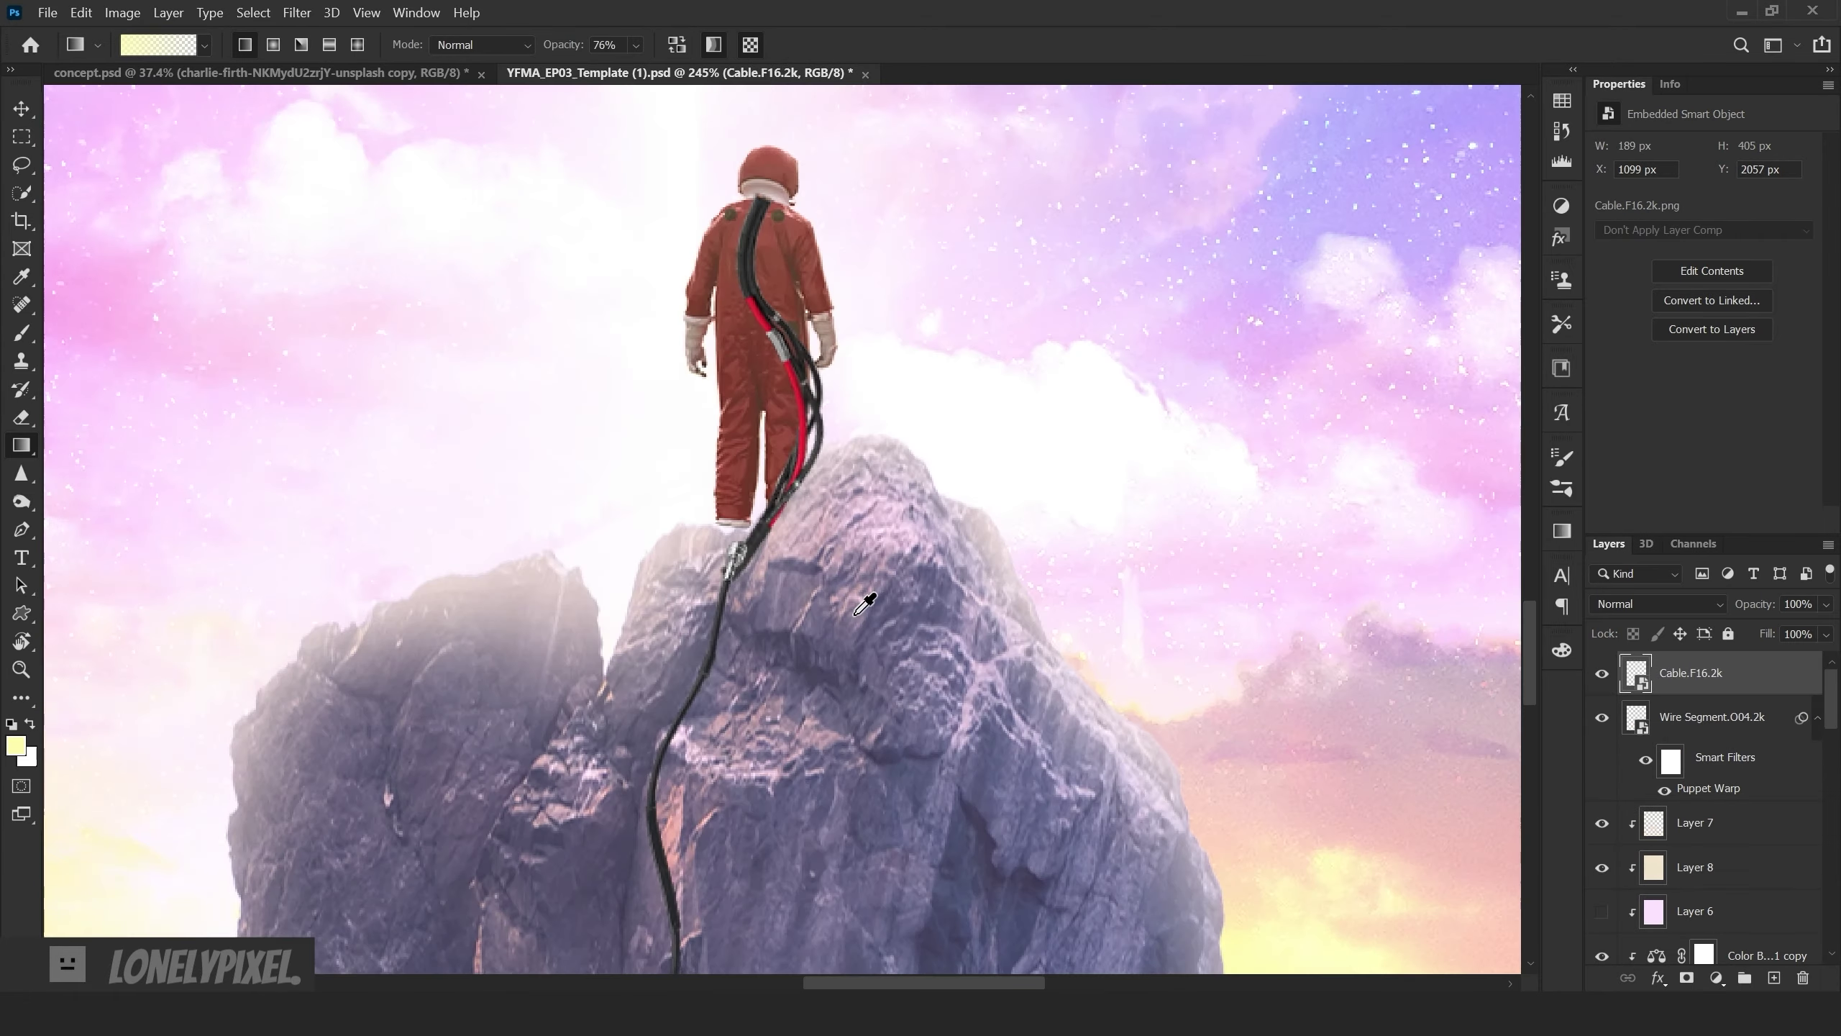
# - Puppet-warp the cable and place it beneath the wire segment
pyautogui.click(80, 12)
pyautogui.click(109, 411)
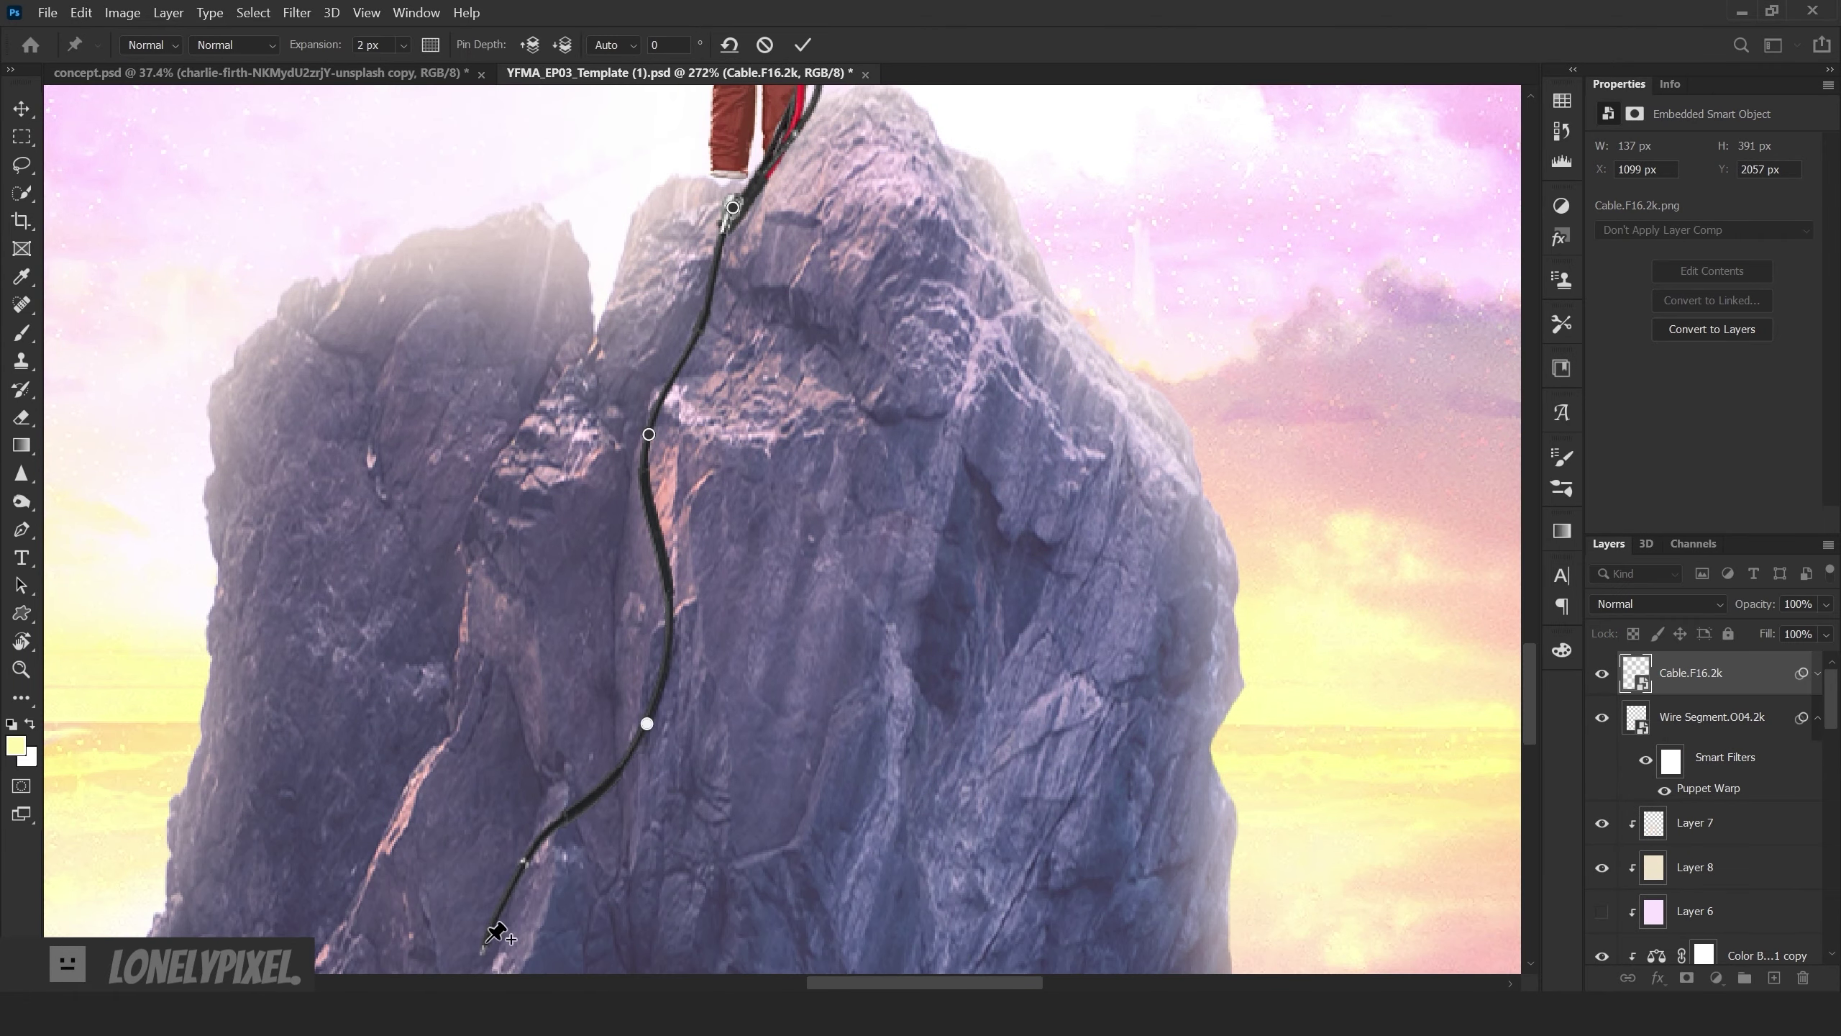
pyautogui.moveTo(733, 207); pyautogui.dragTo(697, 323)
pyautogui.scroll(-3, 710, 305)
pyautogui.moveTo(502, 775); pyautogui.dragTo(520, 775)
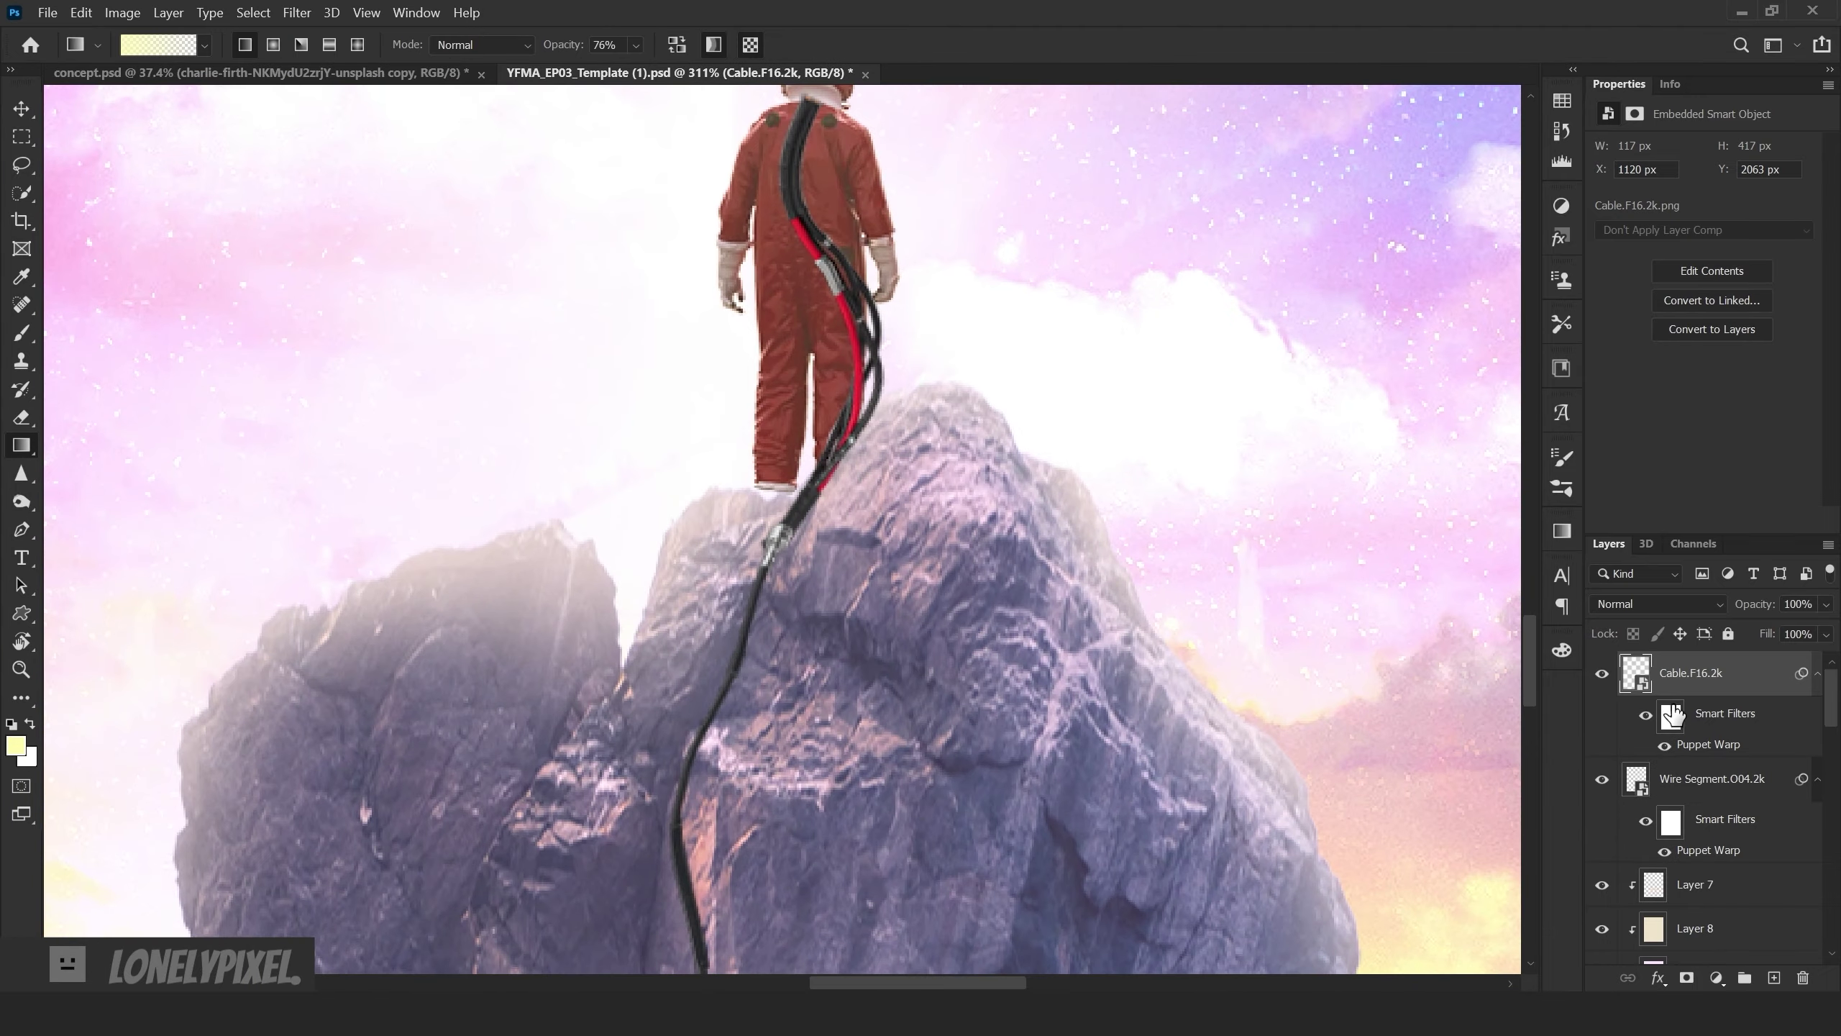
pyautogui.moveTo(1672, 715); pyautogui.dragTo(1672, 863)
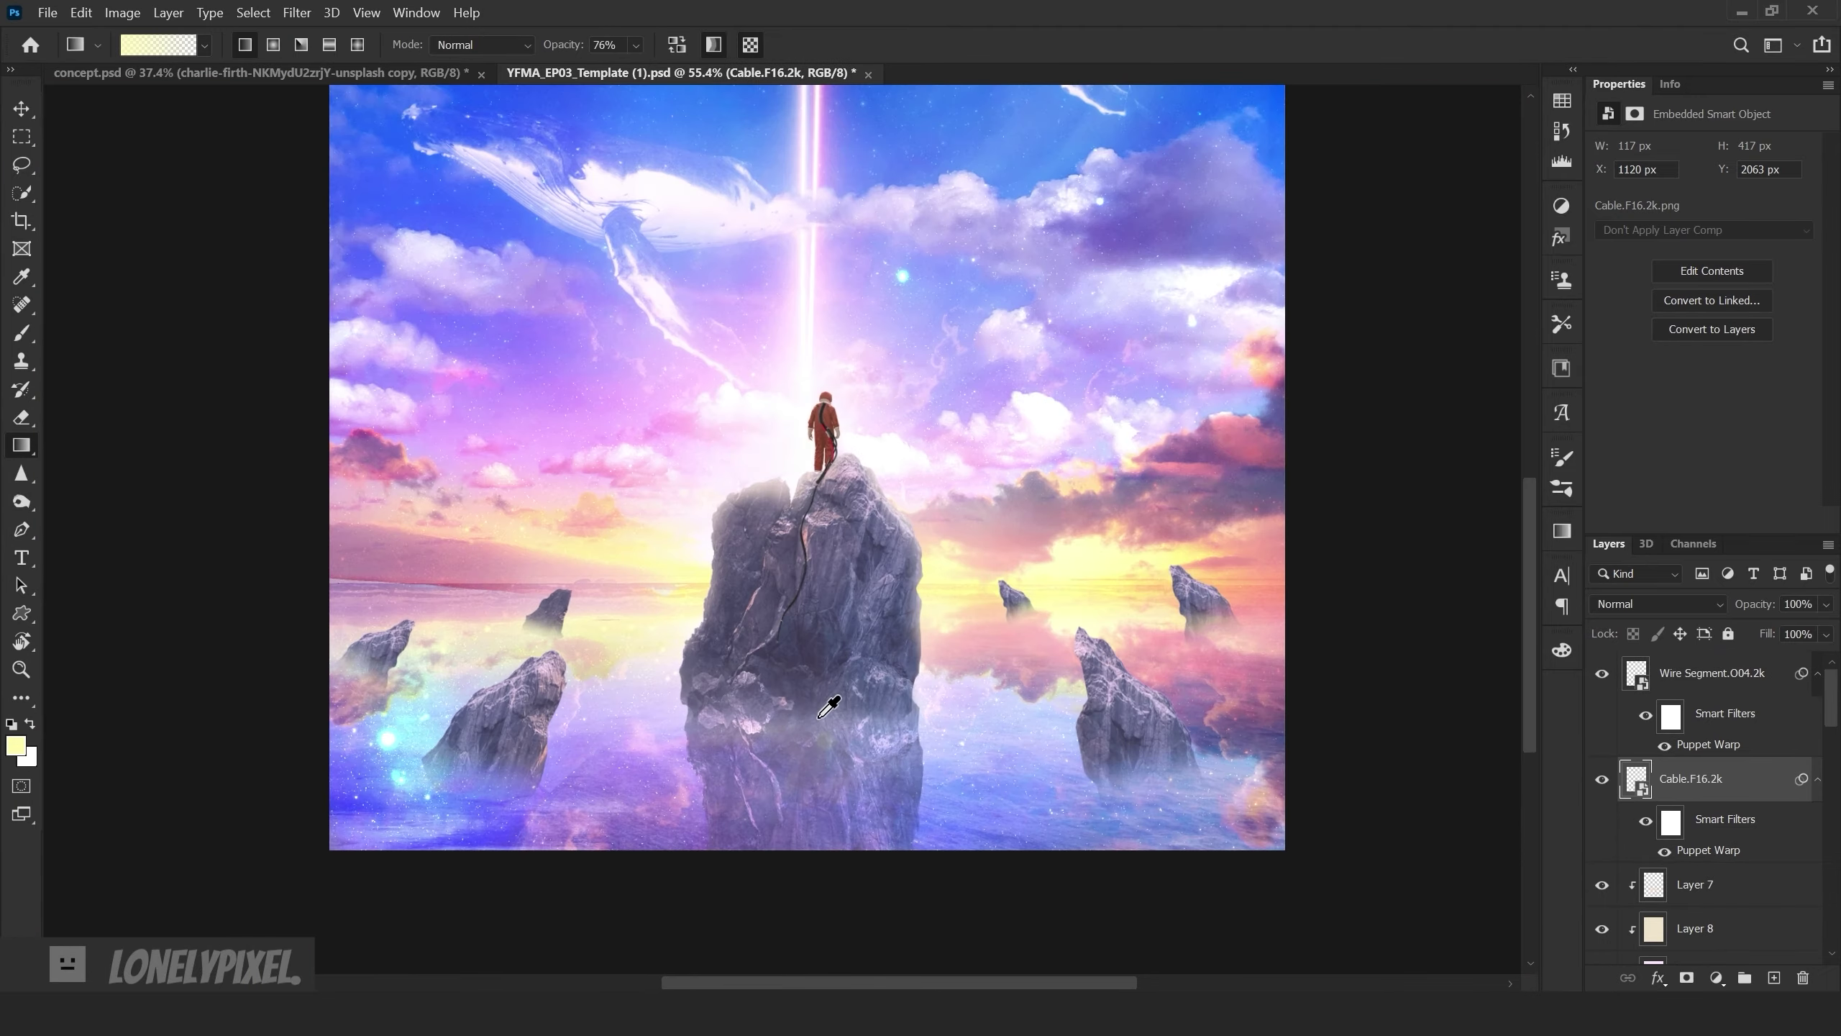
pyautogui.scroll(5, 1036, 621)
# - Duplicate the cable and transform the copy into the rock's reflection
pyautogui.hotkey('ctrl', 'j')
pyautogui.scroll(-3, 925, 629)
pyautogui.hotkey('ctrl', 't')
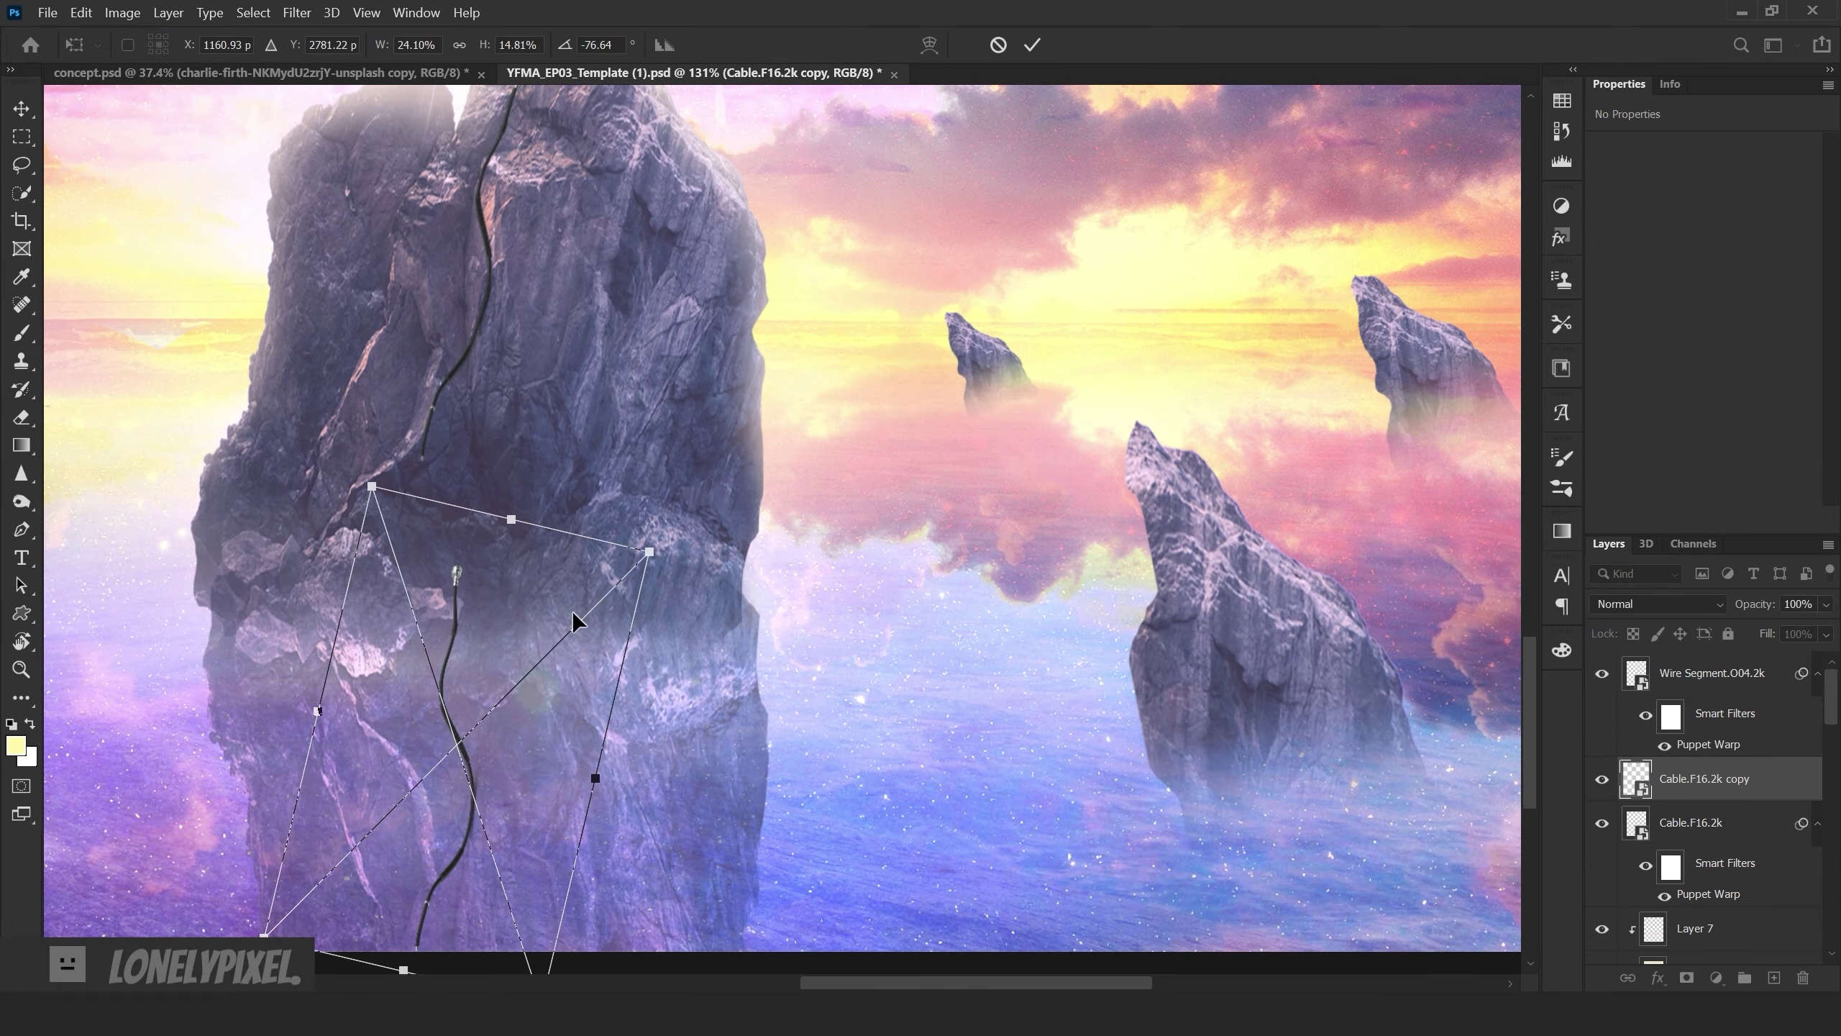
pyautogui.moveTo(572, 620)
pyautogui.mouseDown()
pyautogui.moveTo(503, 414)
pyautogui.moveTo(505, 498)
pyautogui.mouseUp()
pyautogui.press('Return')
pyautogui.scroll(-5, 499, 610)
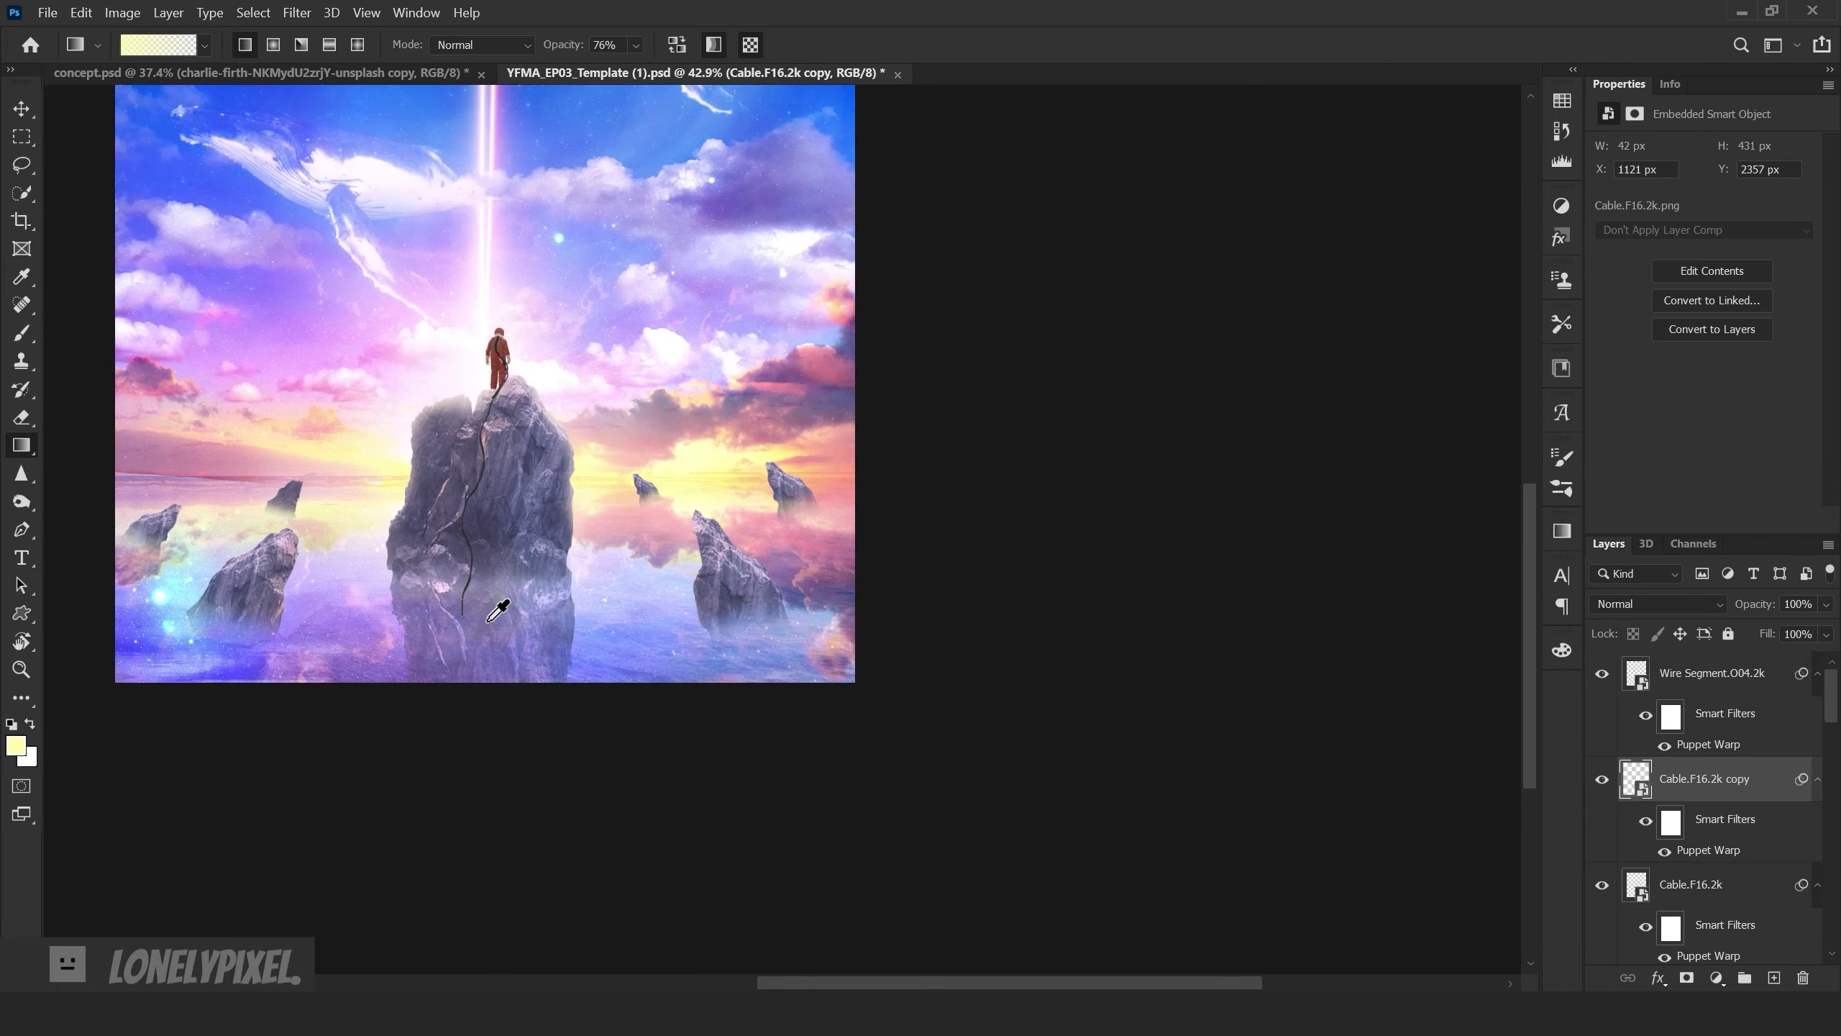
pyautogui.scroll(3, 498, 610)
pyautogui.scroll(3, 725, 507)
# - Lasso-select an area around the cable on the rock
pyautogui.press('l')
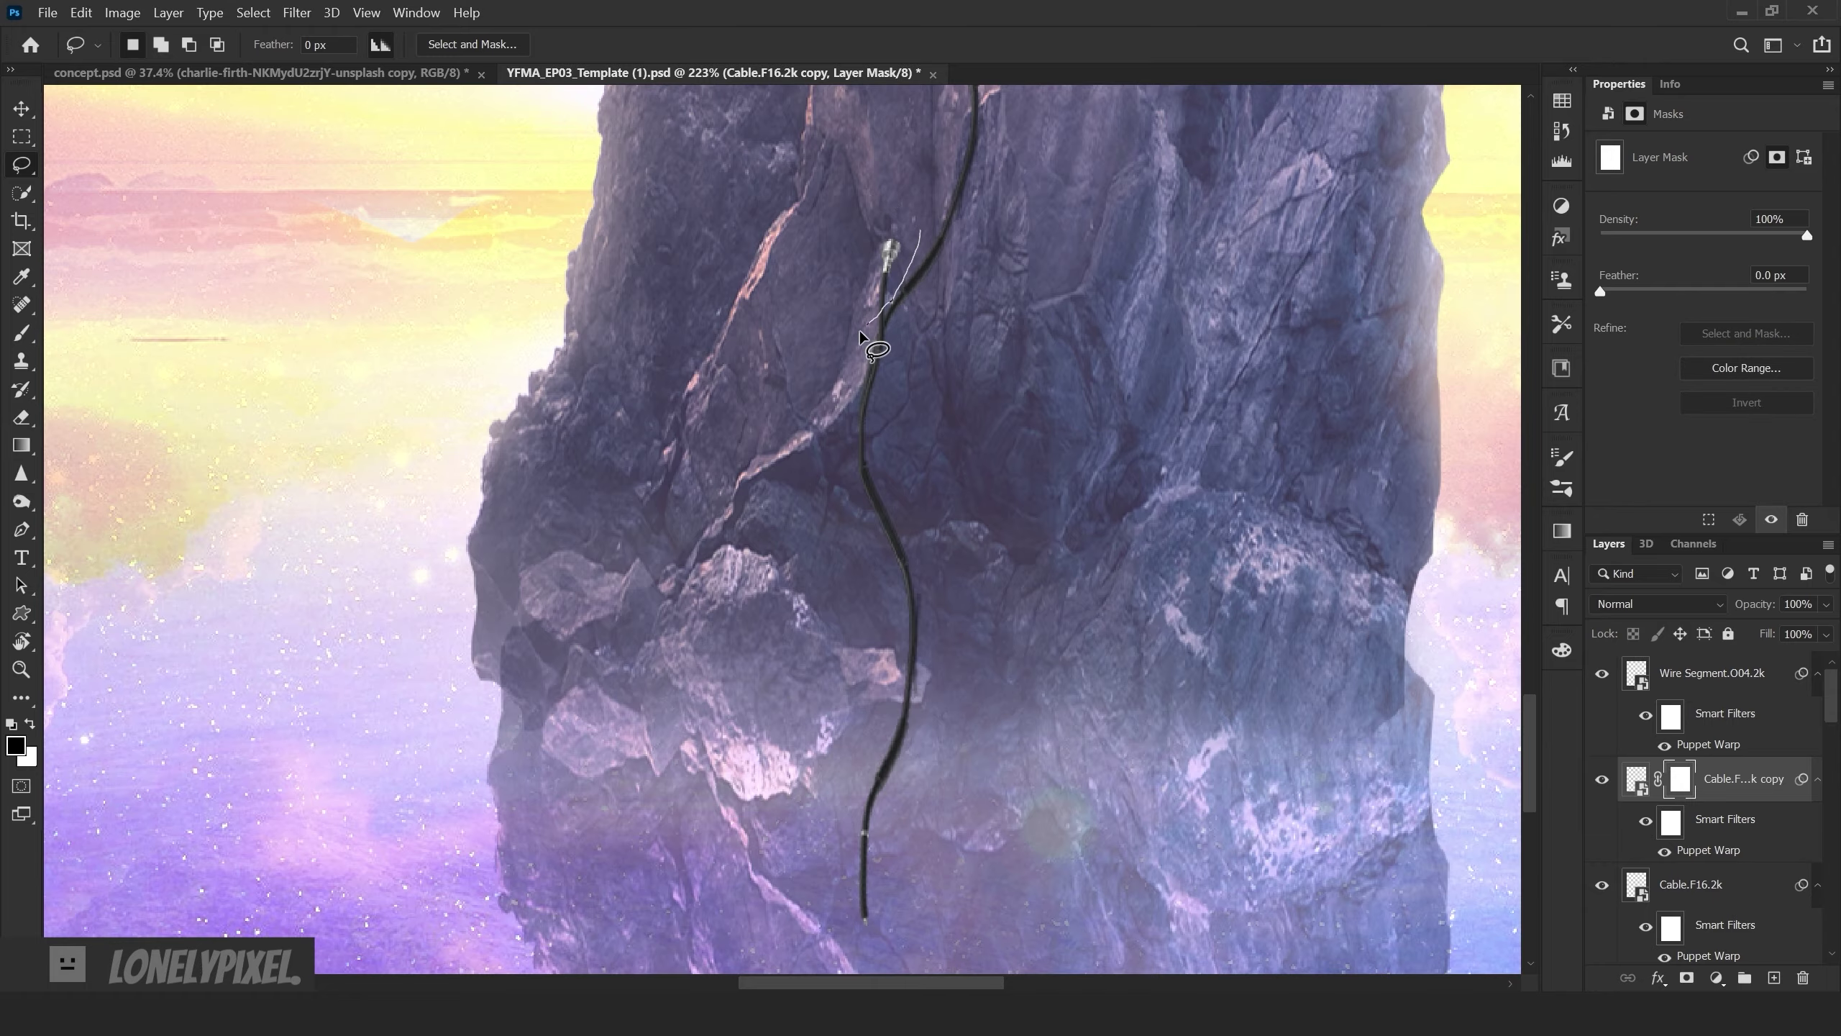
pyautogui.scroll(3, 896, 288)
pyautogui.moveTo(896, 288); pyautogui.dragTo(892, 290)
pyautogui.scroll(-3, 896, 288)
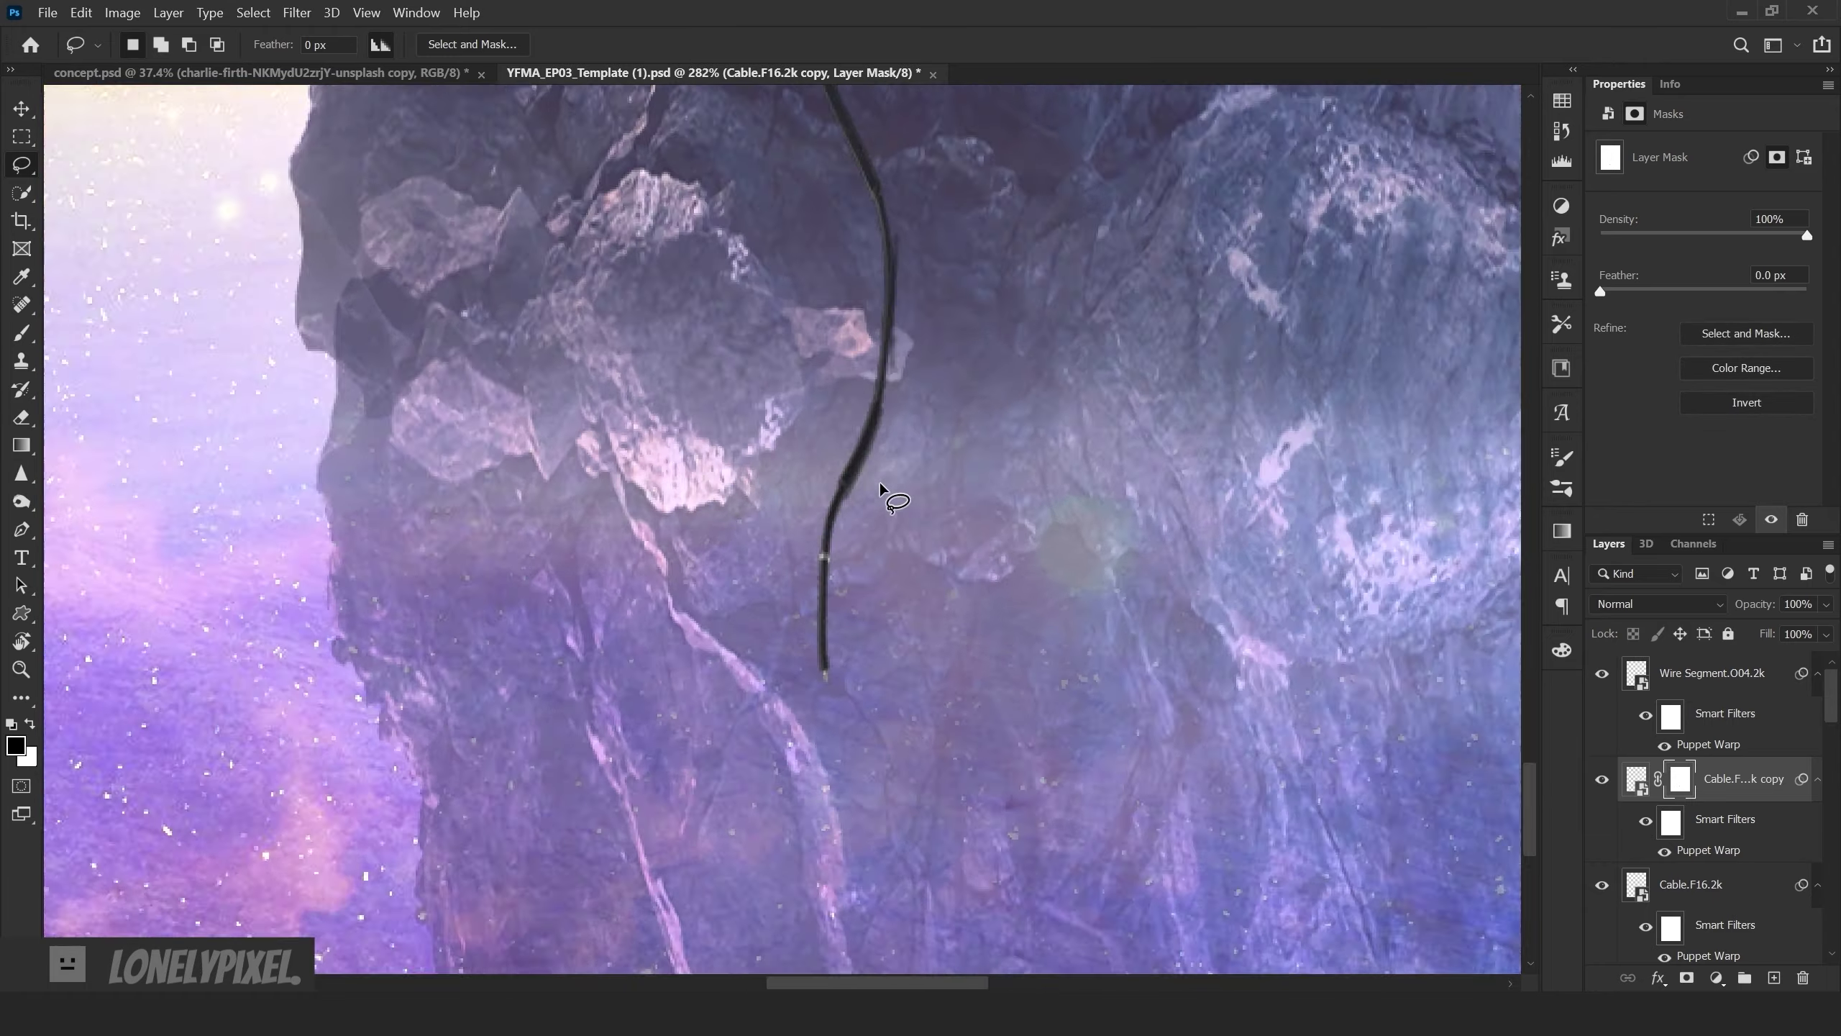
pyautogui.scroll(-2, 880, 493)
pyautogui.hotkey('ctrl', '0')
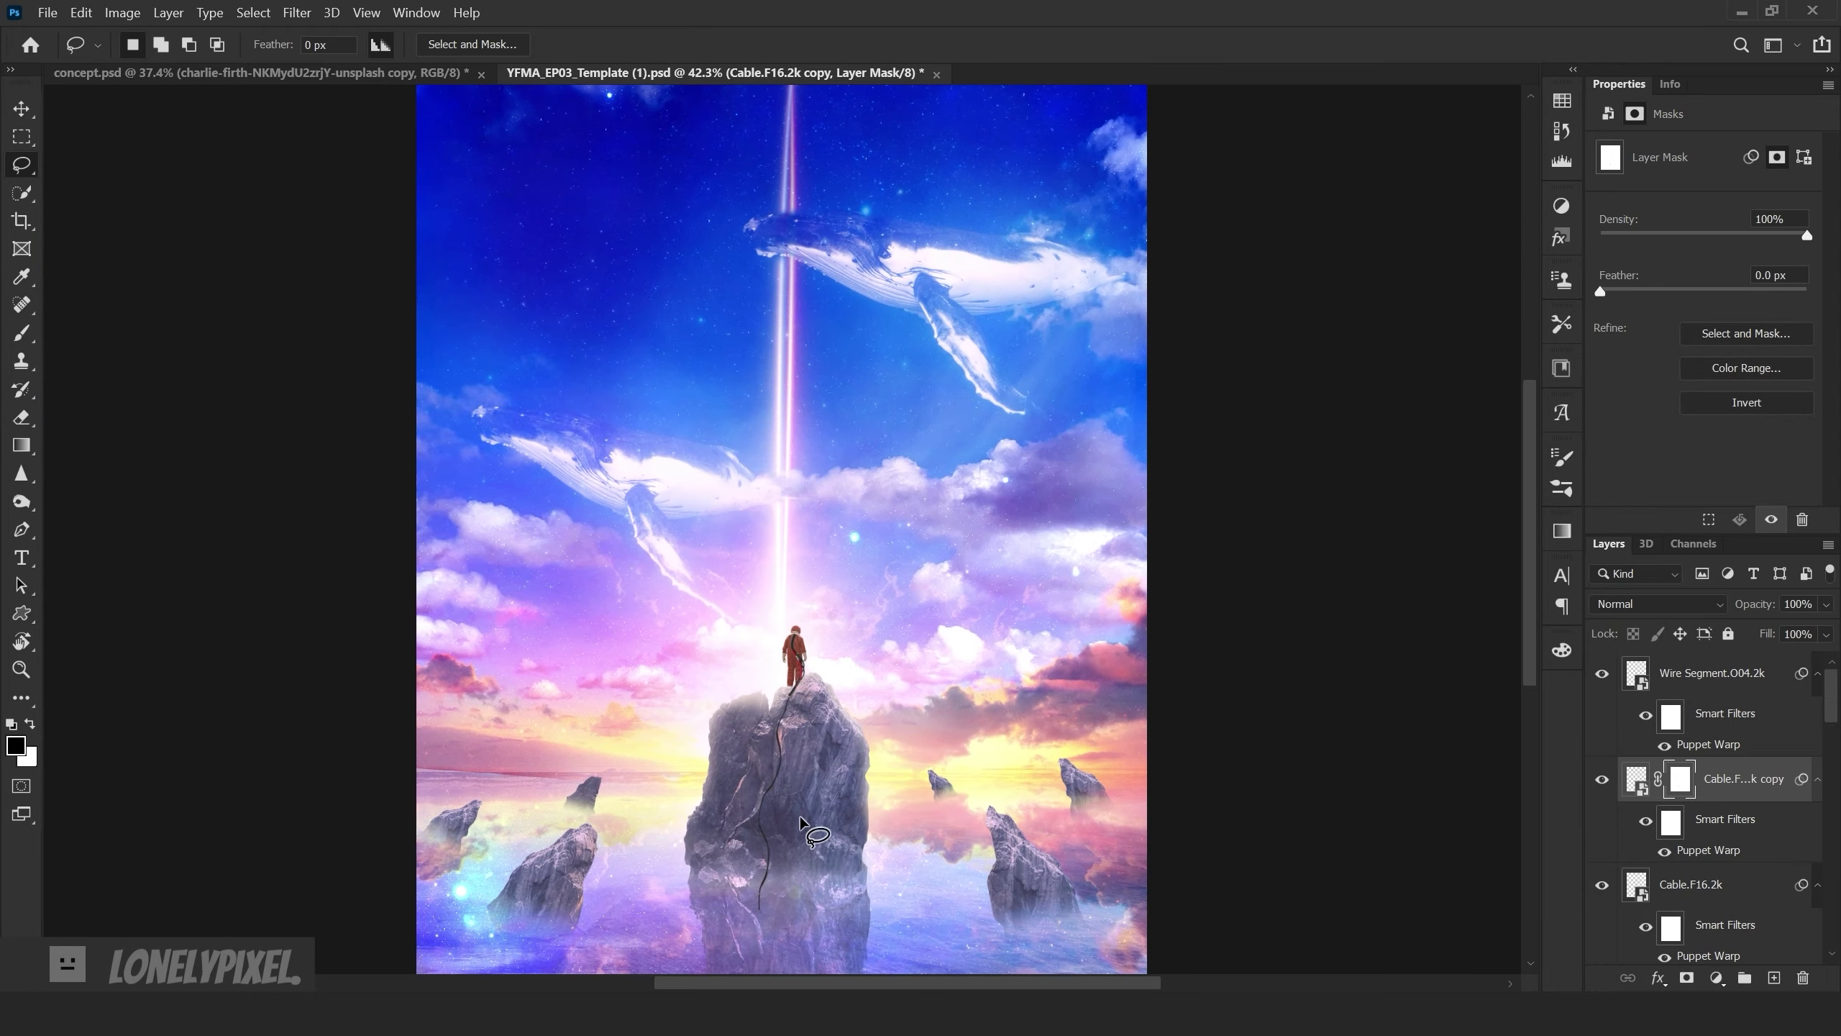
pyautogui.scroll(5, 800, 822)
# - Rotate the cable copy about 11 degrees so it follows the rock
pyautogui.hotkey('ctrl', 't')
pyautogui.moveTo(751, 522); pyautogui.dragTo(776, 641)
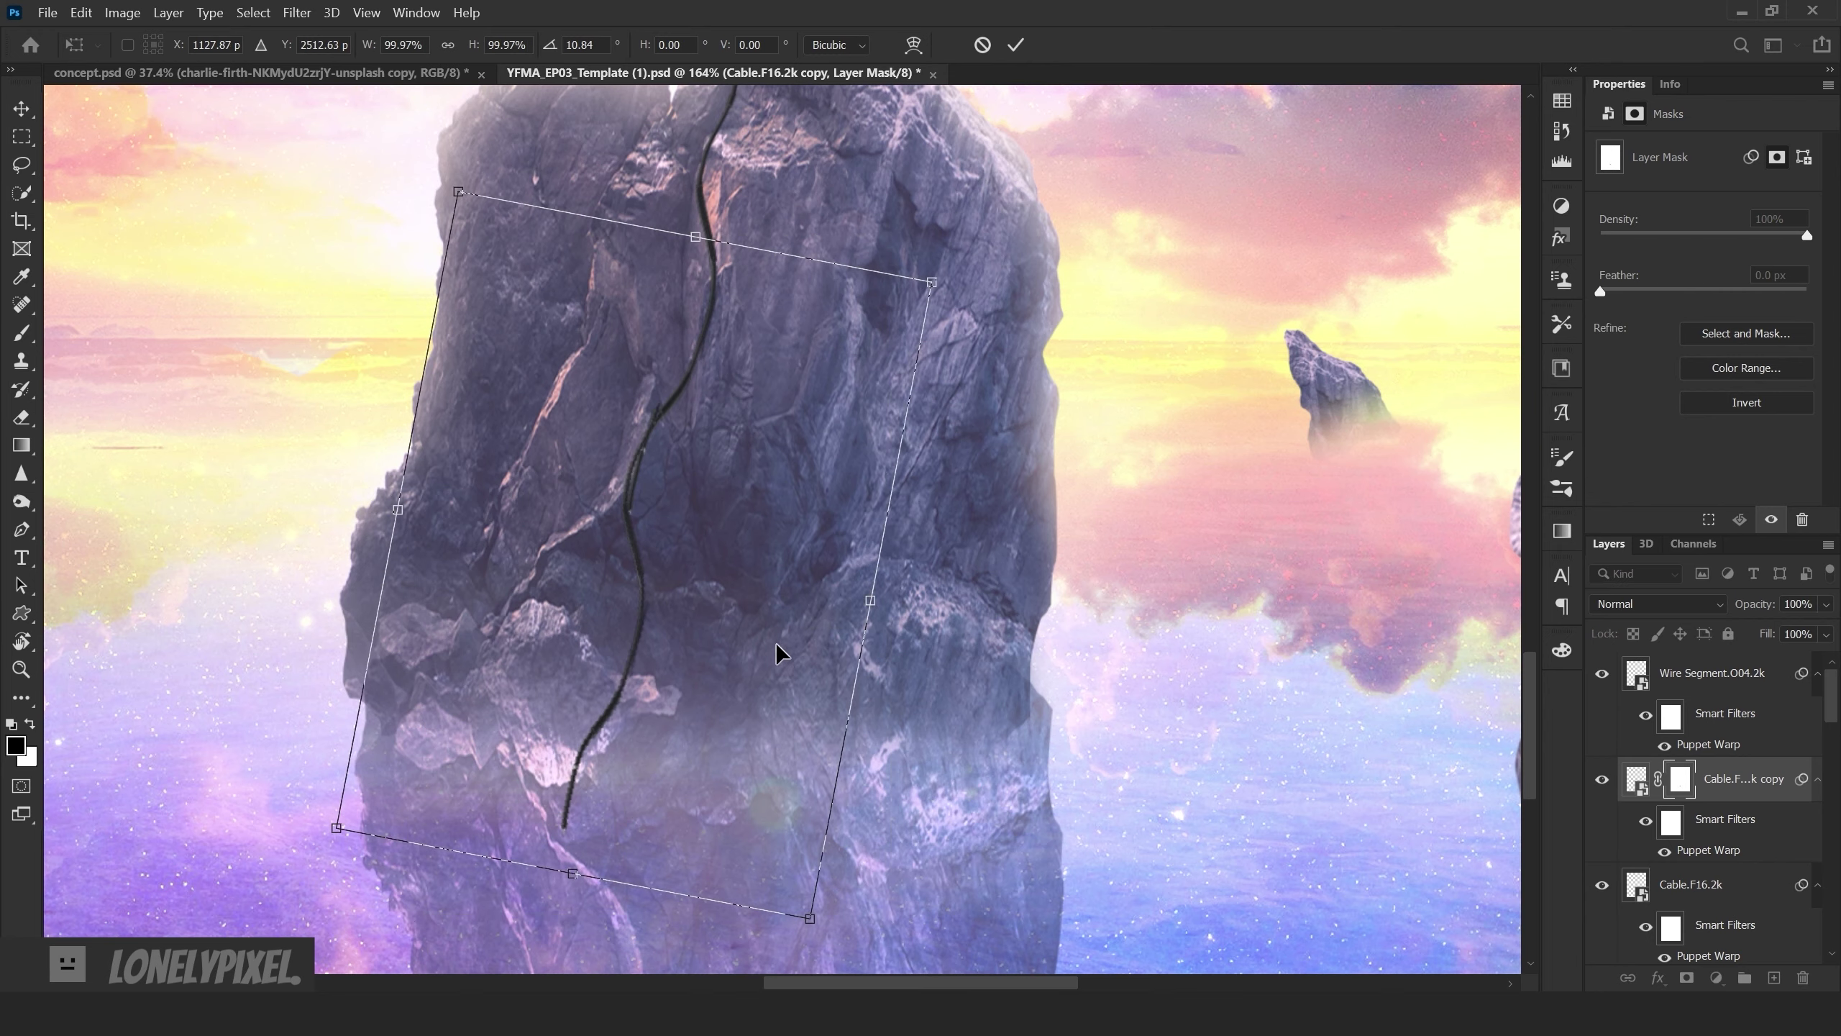
pyautogui.press('Return')
pyautogui.press('l')
pyautogui.scroll(-5, 775, 641)
pyautogui.scroll(5, 787, 775)
# - Rasterize the cable copy layer and warp its shape down the rock face
pyautogui.rightClick(1715, 779)
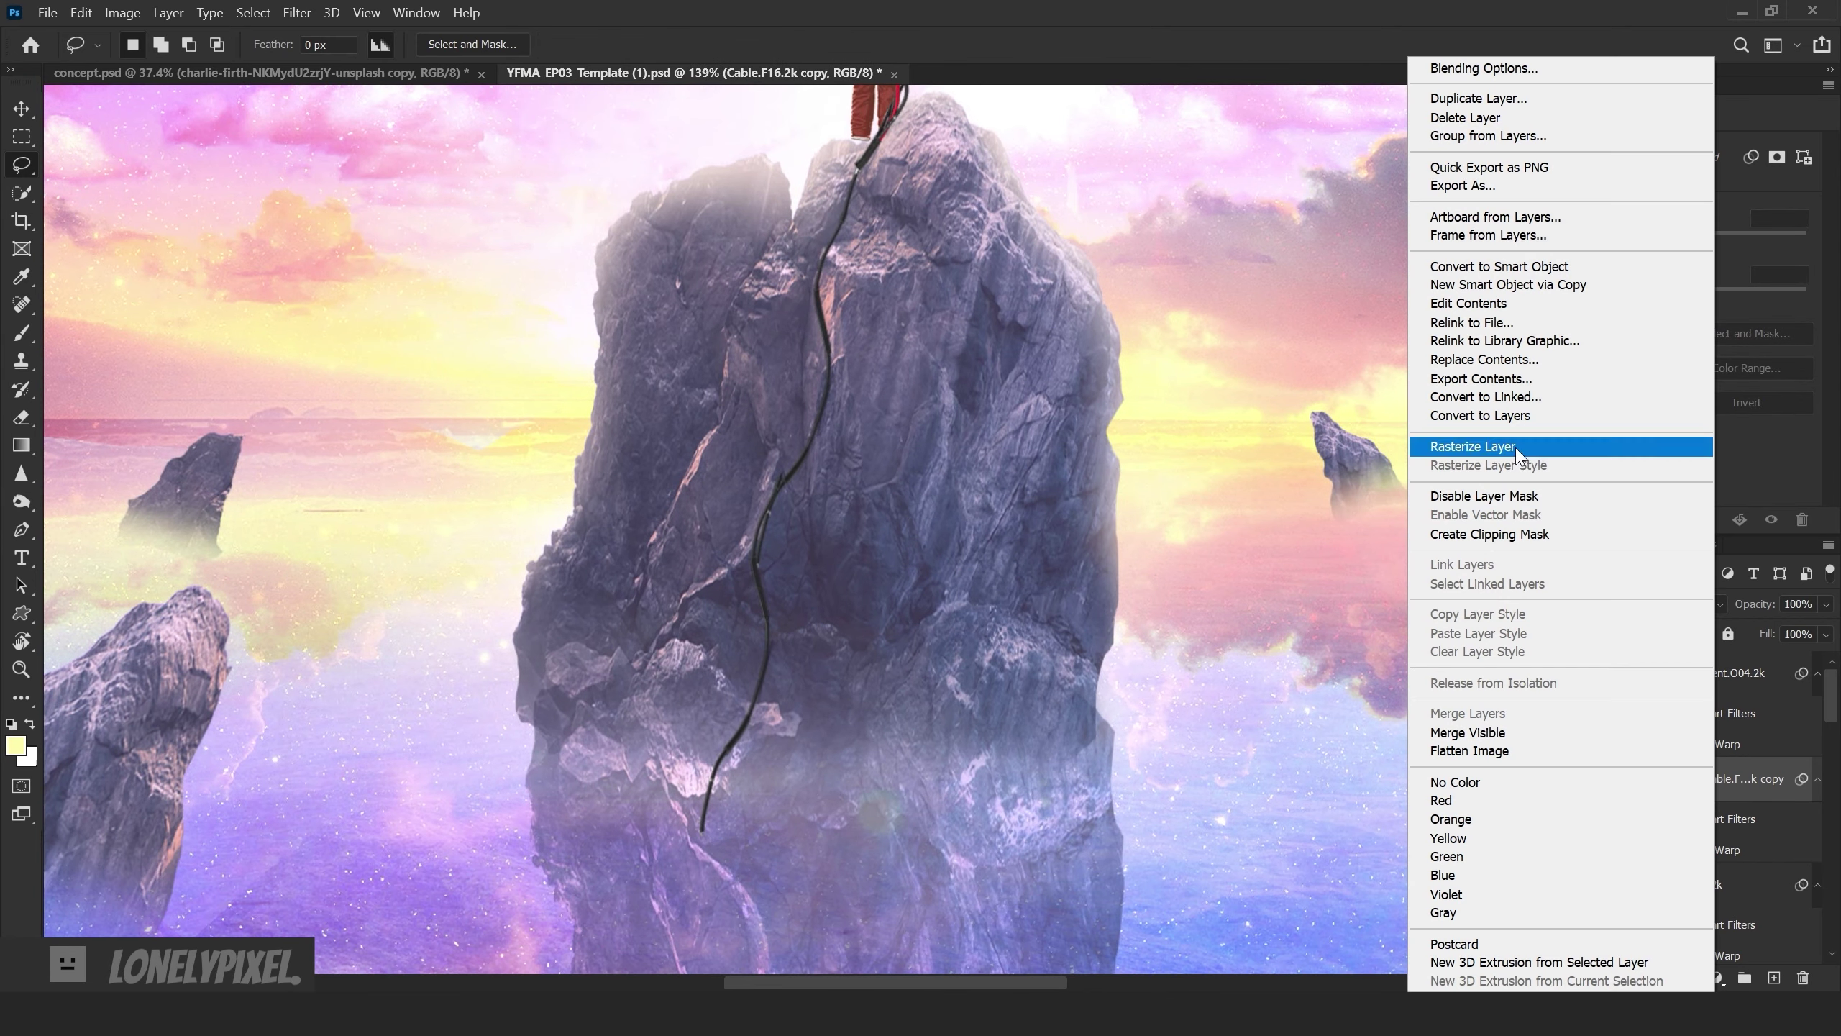
pyautogui.click(1473, 447)
pyautogui.hotkey('ctrl', 't')
pyautogui.rightClick(785, 435)
pyautogui.click(833, 566)
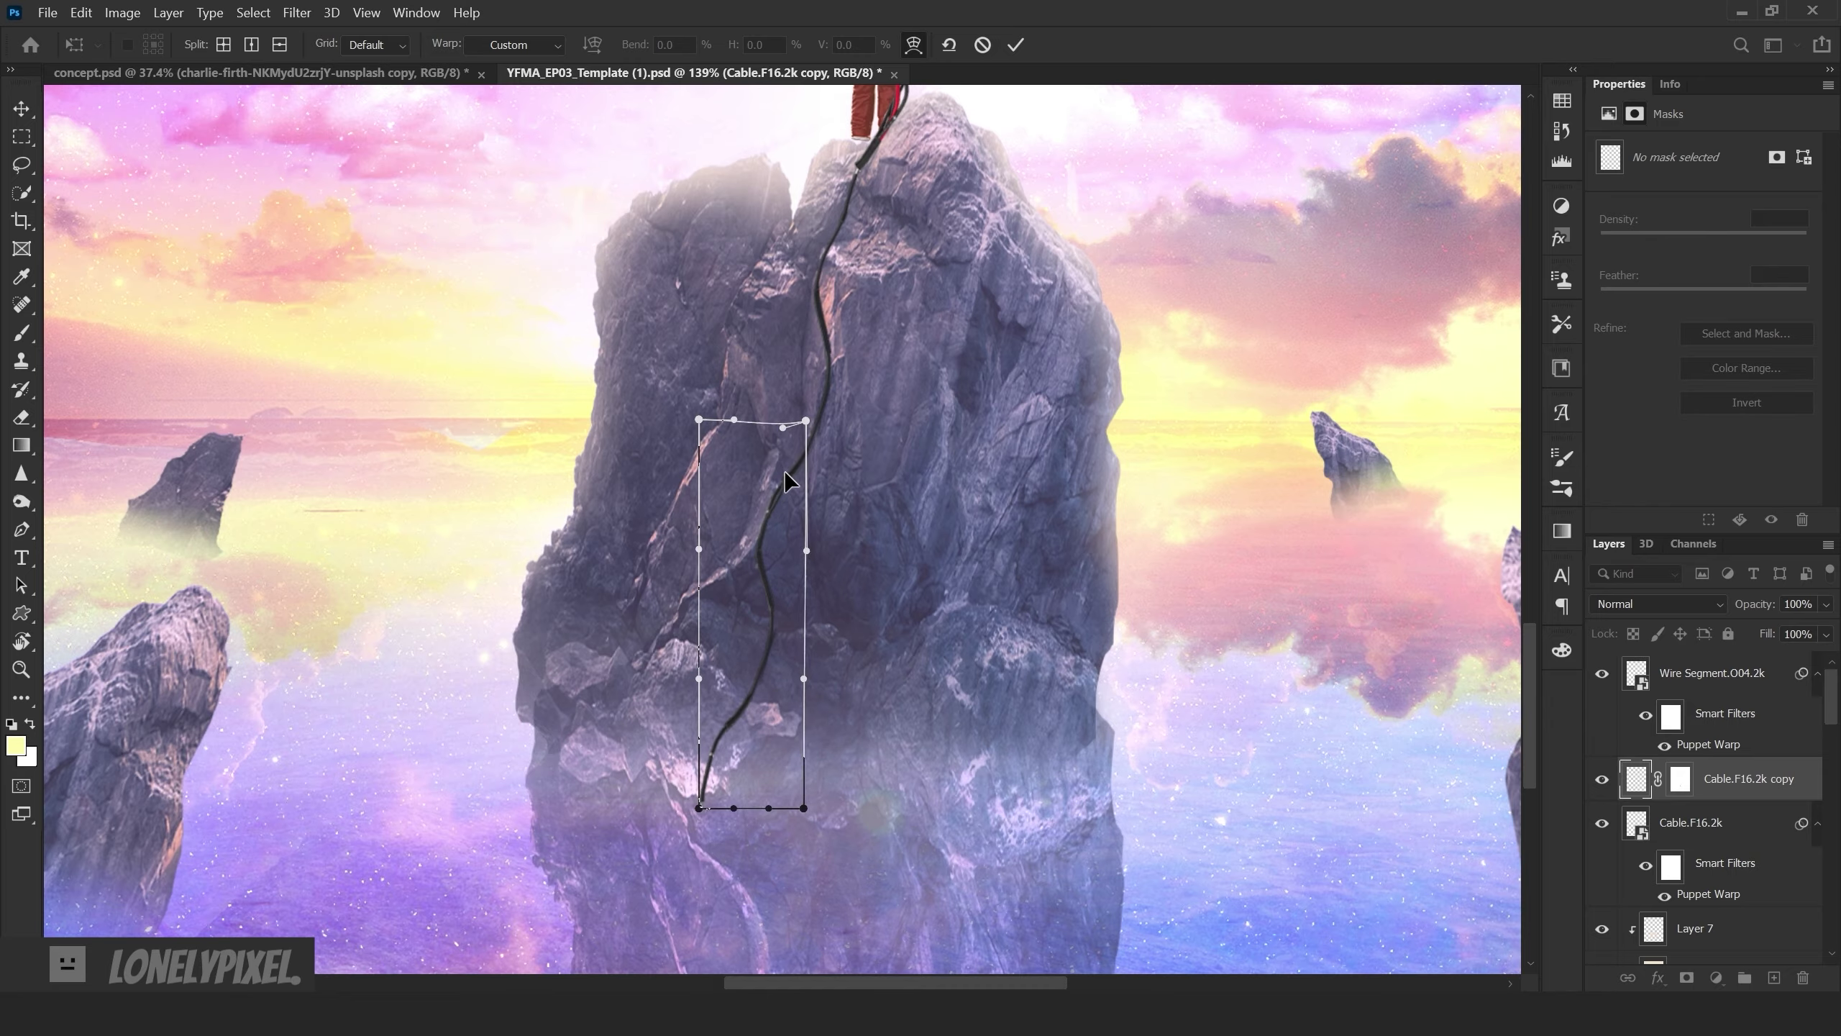
pyautogui.press('Return')
pyautogui.scroll(-3, 806, 735)
pyautogui.scroll(3, 805, 734)
# - Brush on the cable copy's mask and add a Curves adjustment layer
pyautogui.press('b')
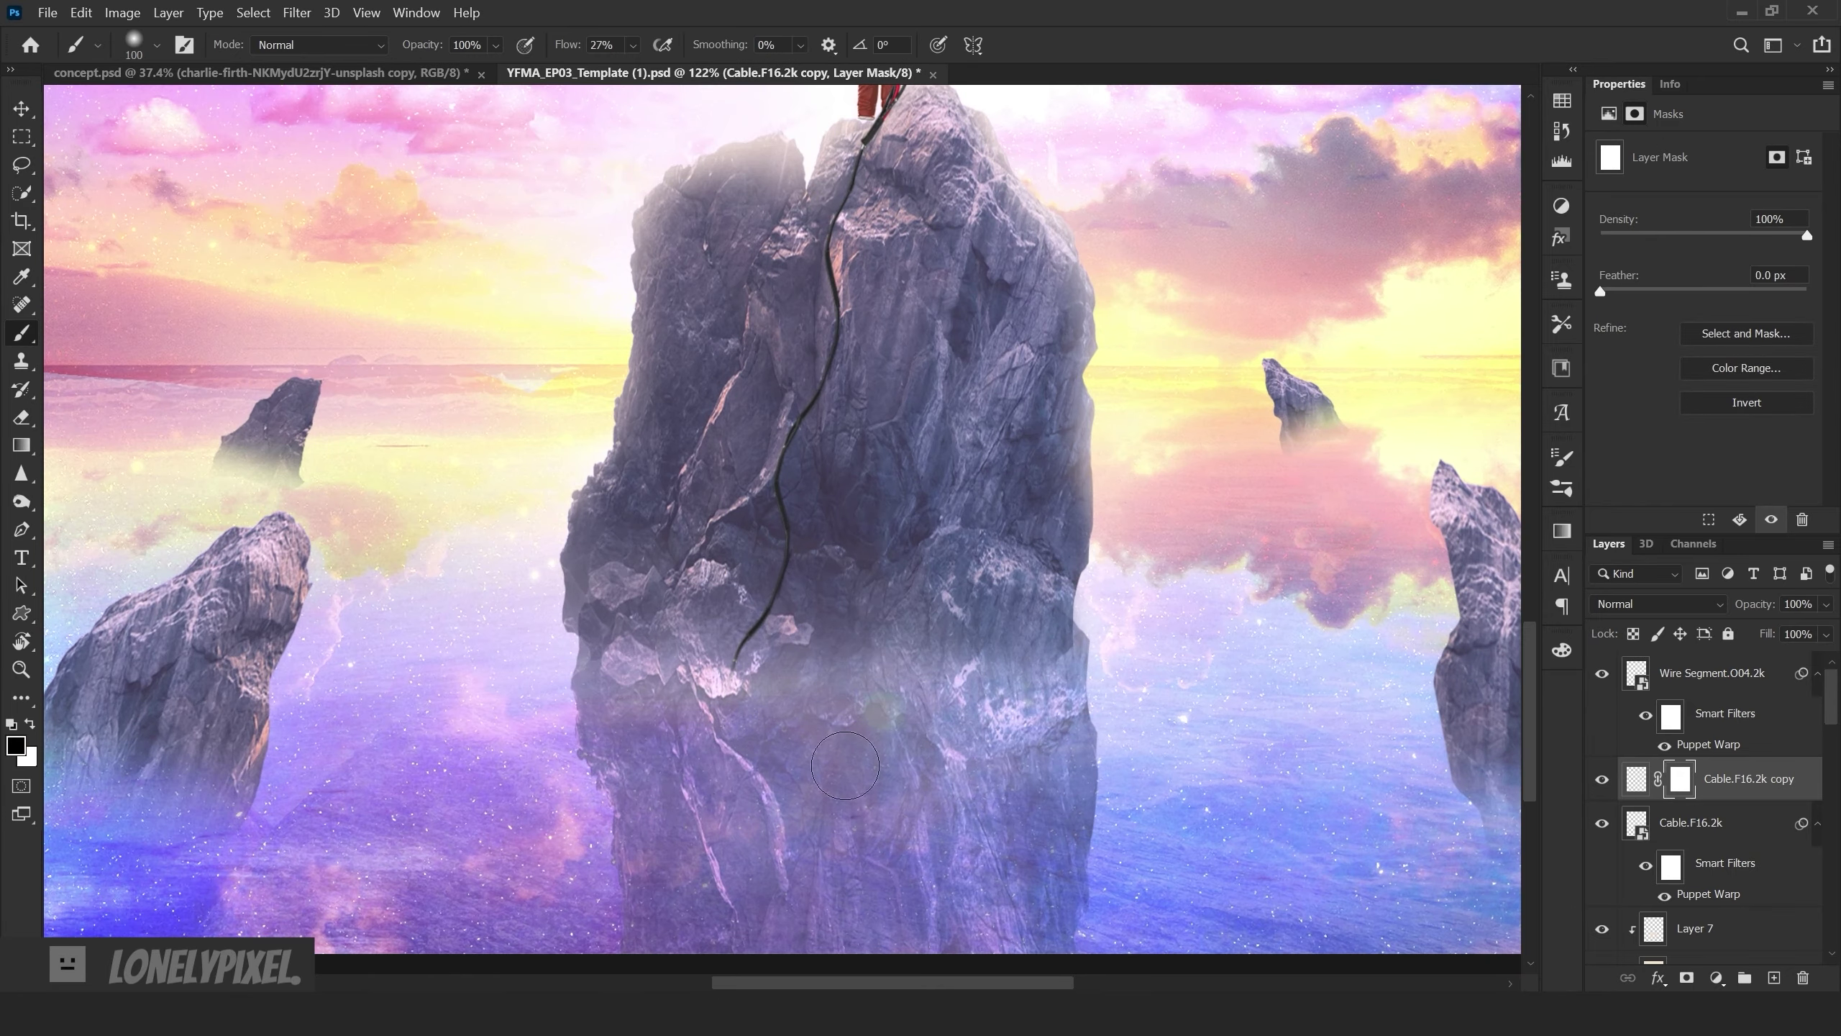
pyautogui.hotkey('ctrl', '0')
pyautogui.click(1716, 977)
pyautogui.click(1667, 699)
# - Add a point to the Curves and lower Layer 8 to 13% opacity
pyautogui.scroll(5, 801, 697)
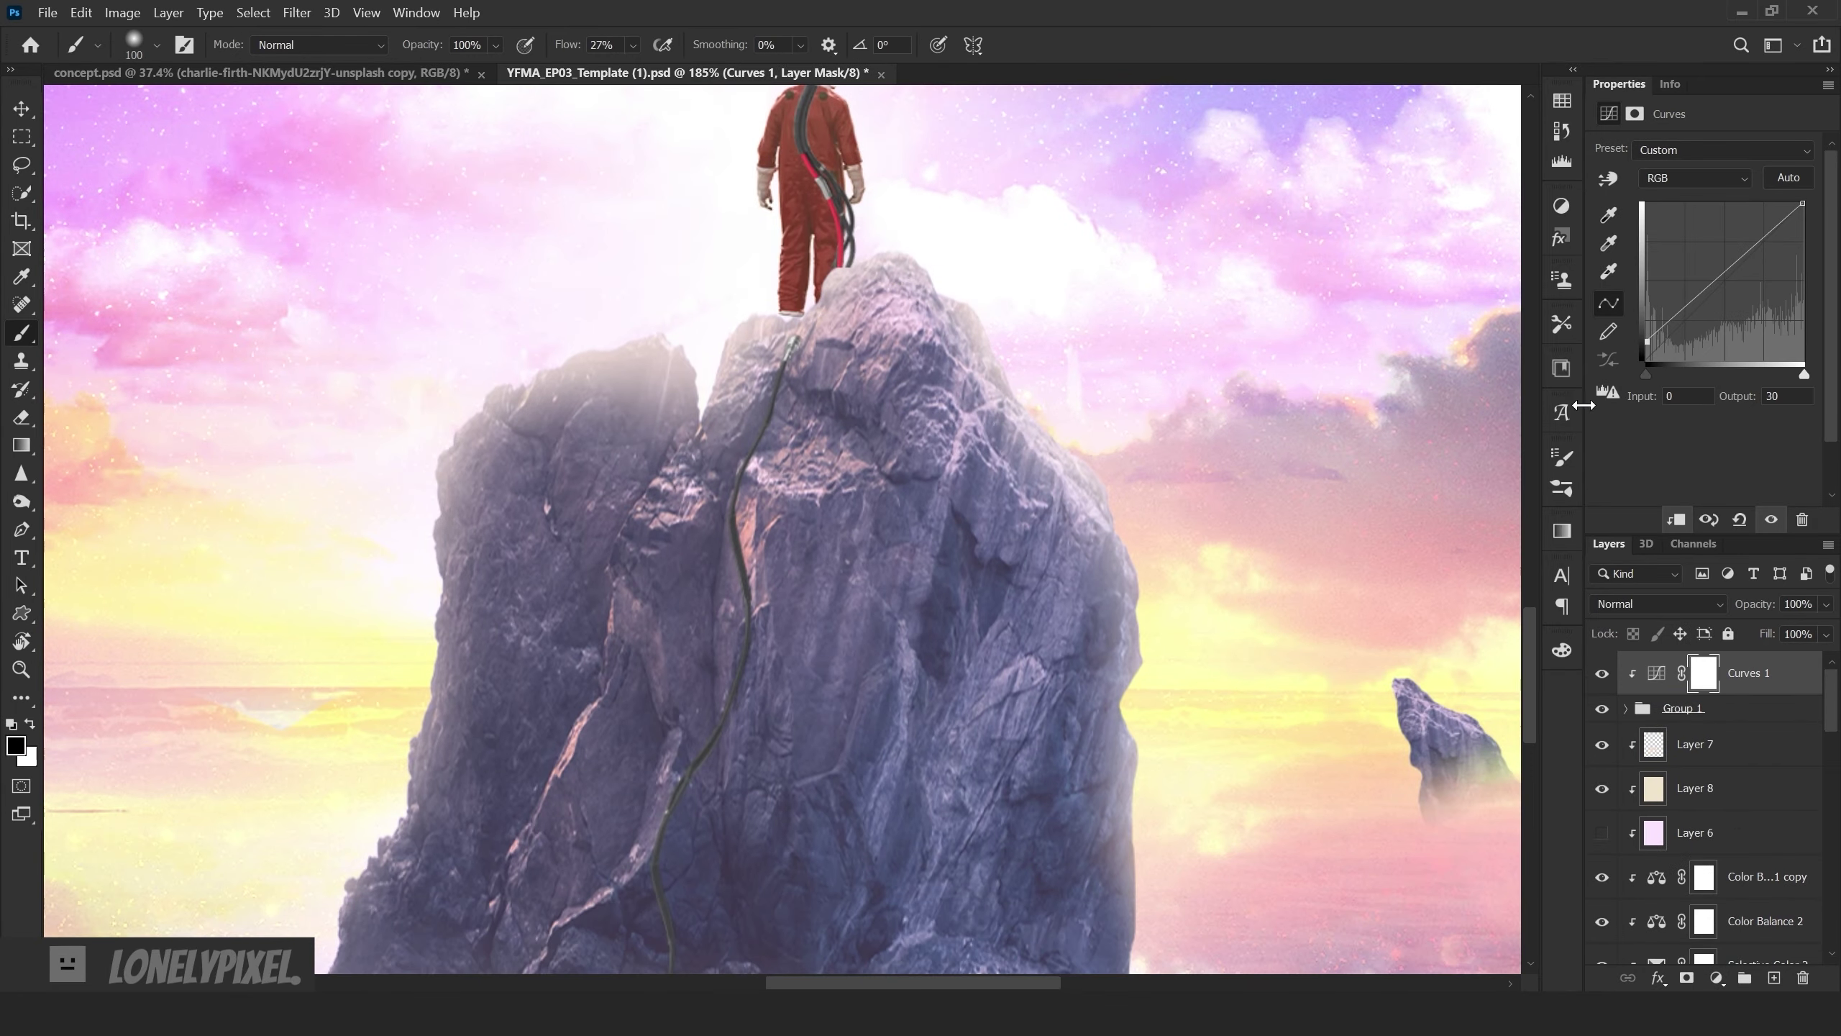
pyautogui.click(1725, 284)
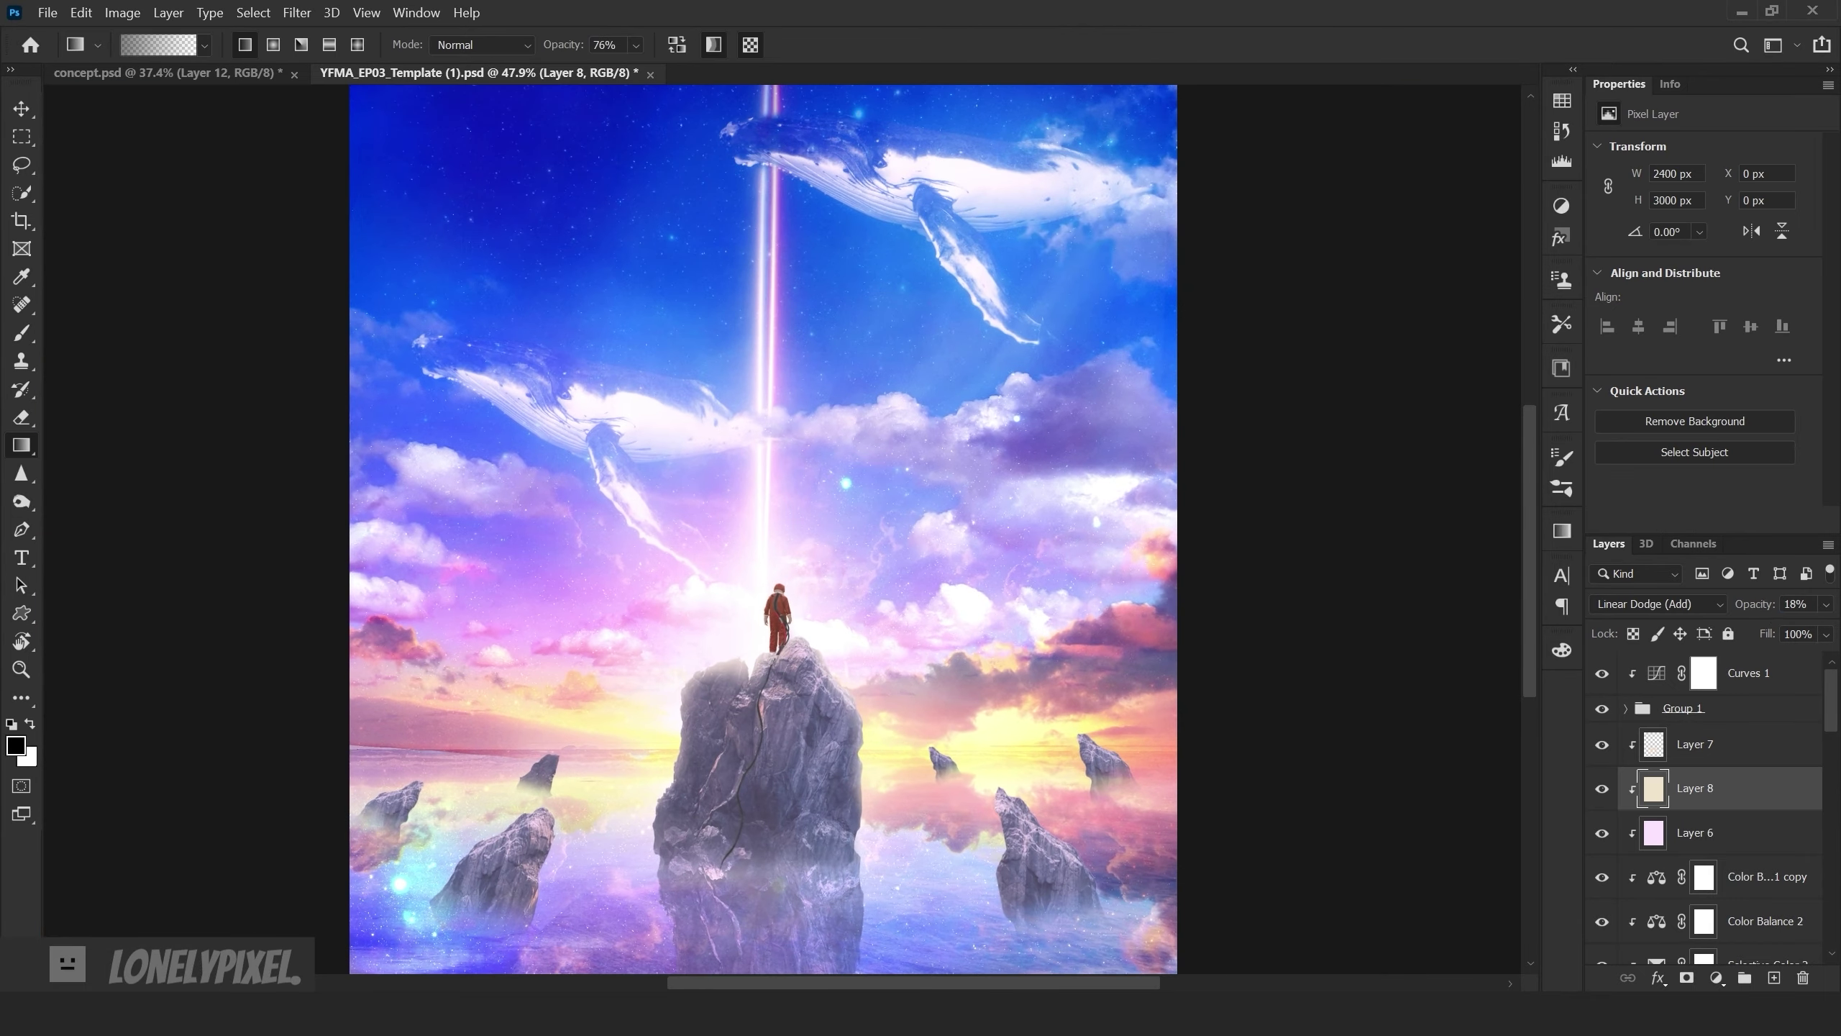
pyautogui.moveTo(1763, 605); pyautogui.dragTo(1758, 609)
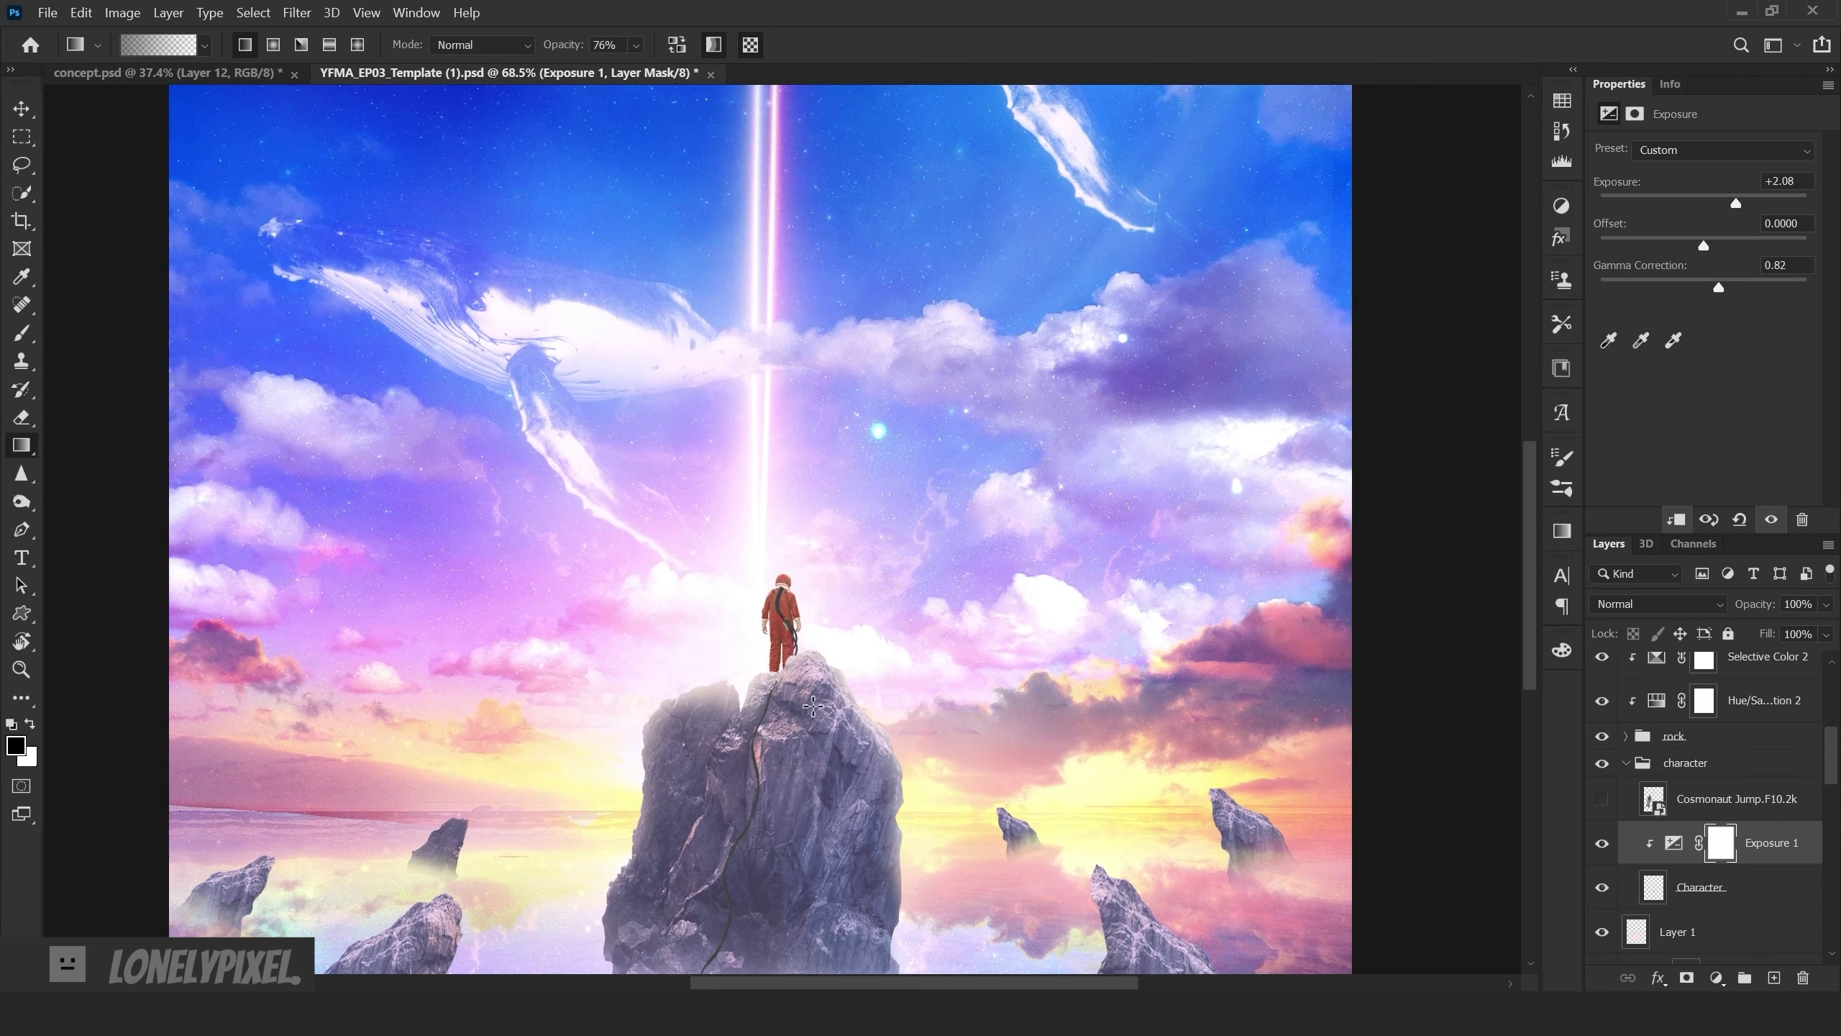
# - Sample a light pink sky colour and paint a soft glow around the astronaut's head
pyautogui.scroll(2, 822, 670)
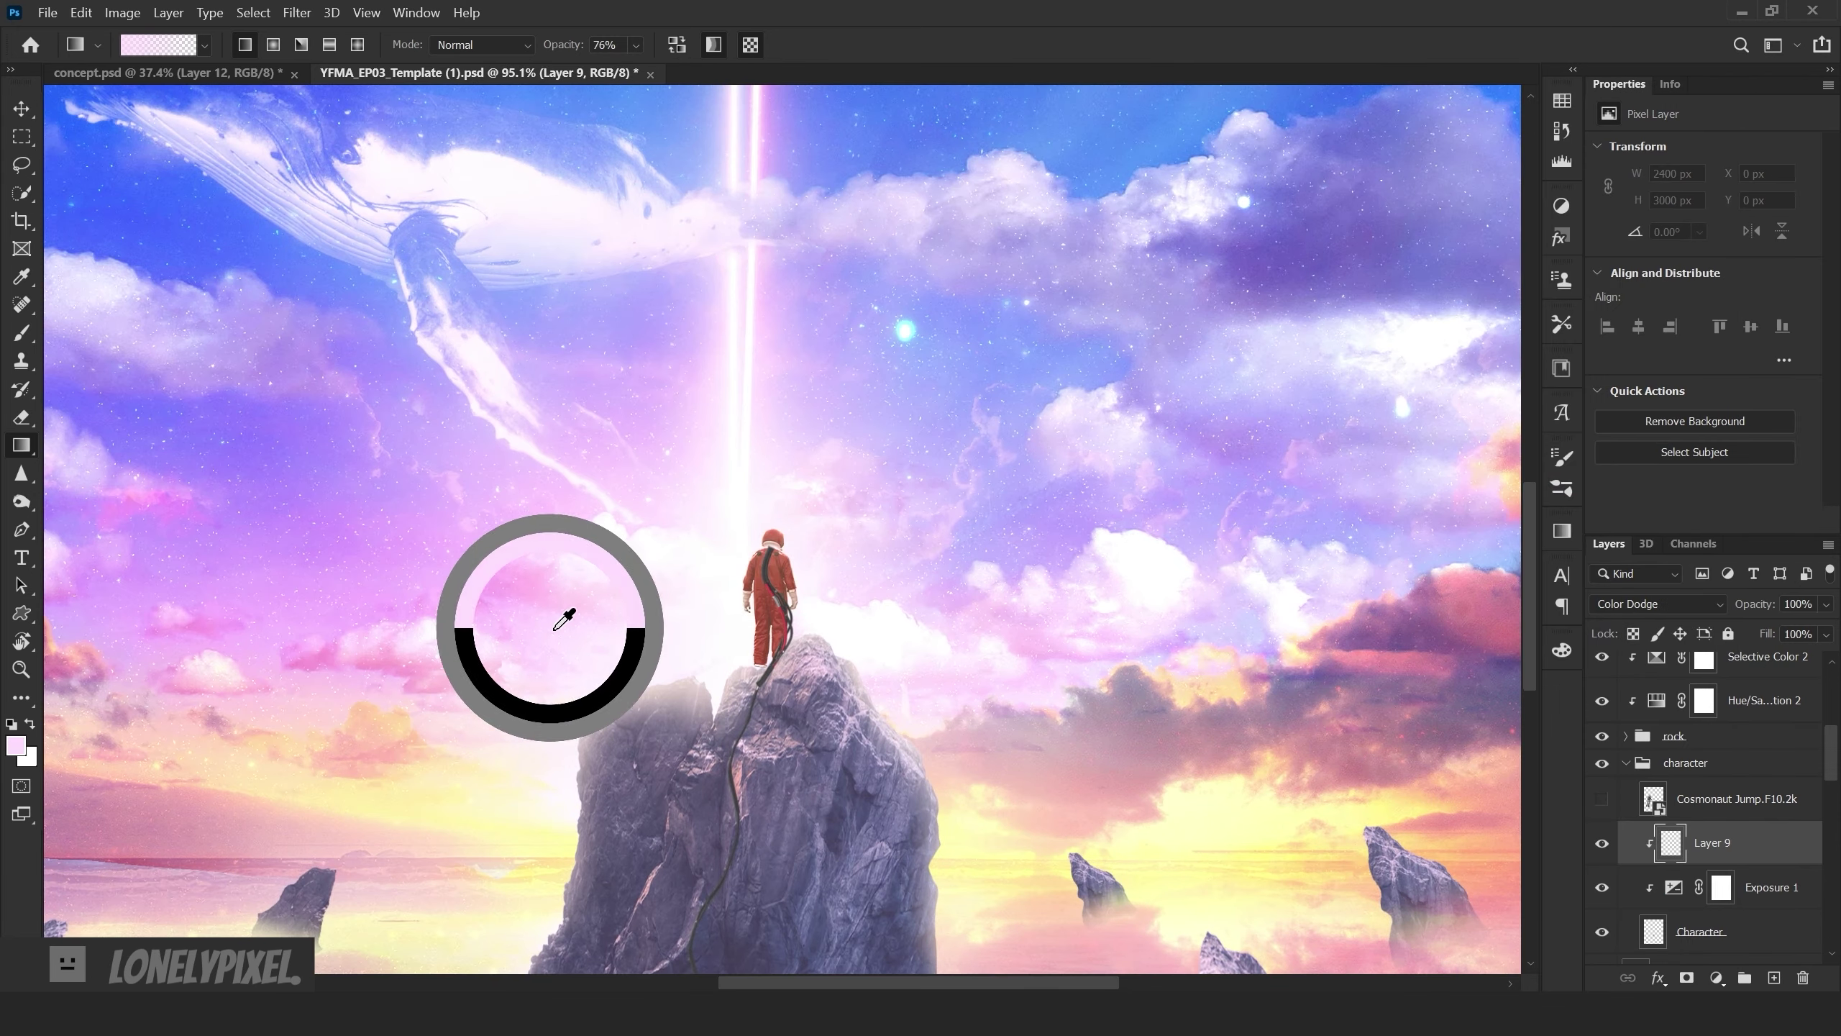
pyautogui.moveTo(547, 604); pyautogui.dragTo(924, 678)
pyautogui.press('b')
pyautogui.moveTo(747, 406); pyautogui.dragTo(715, 419)
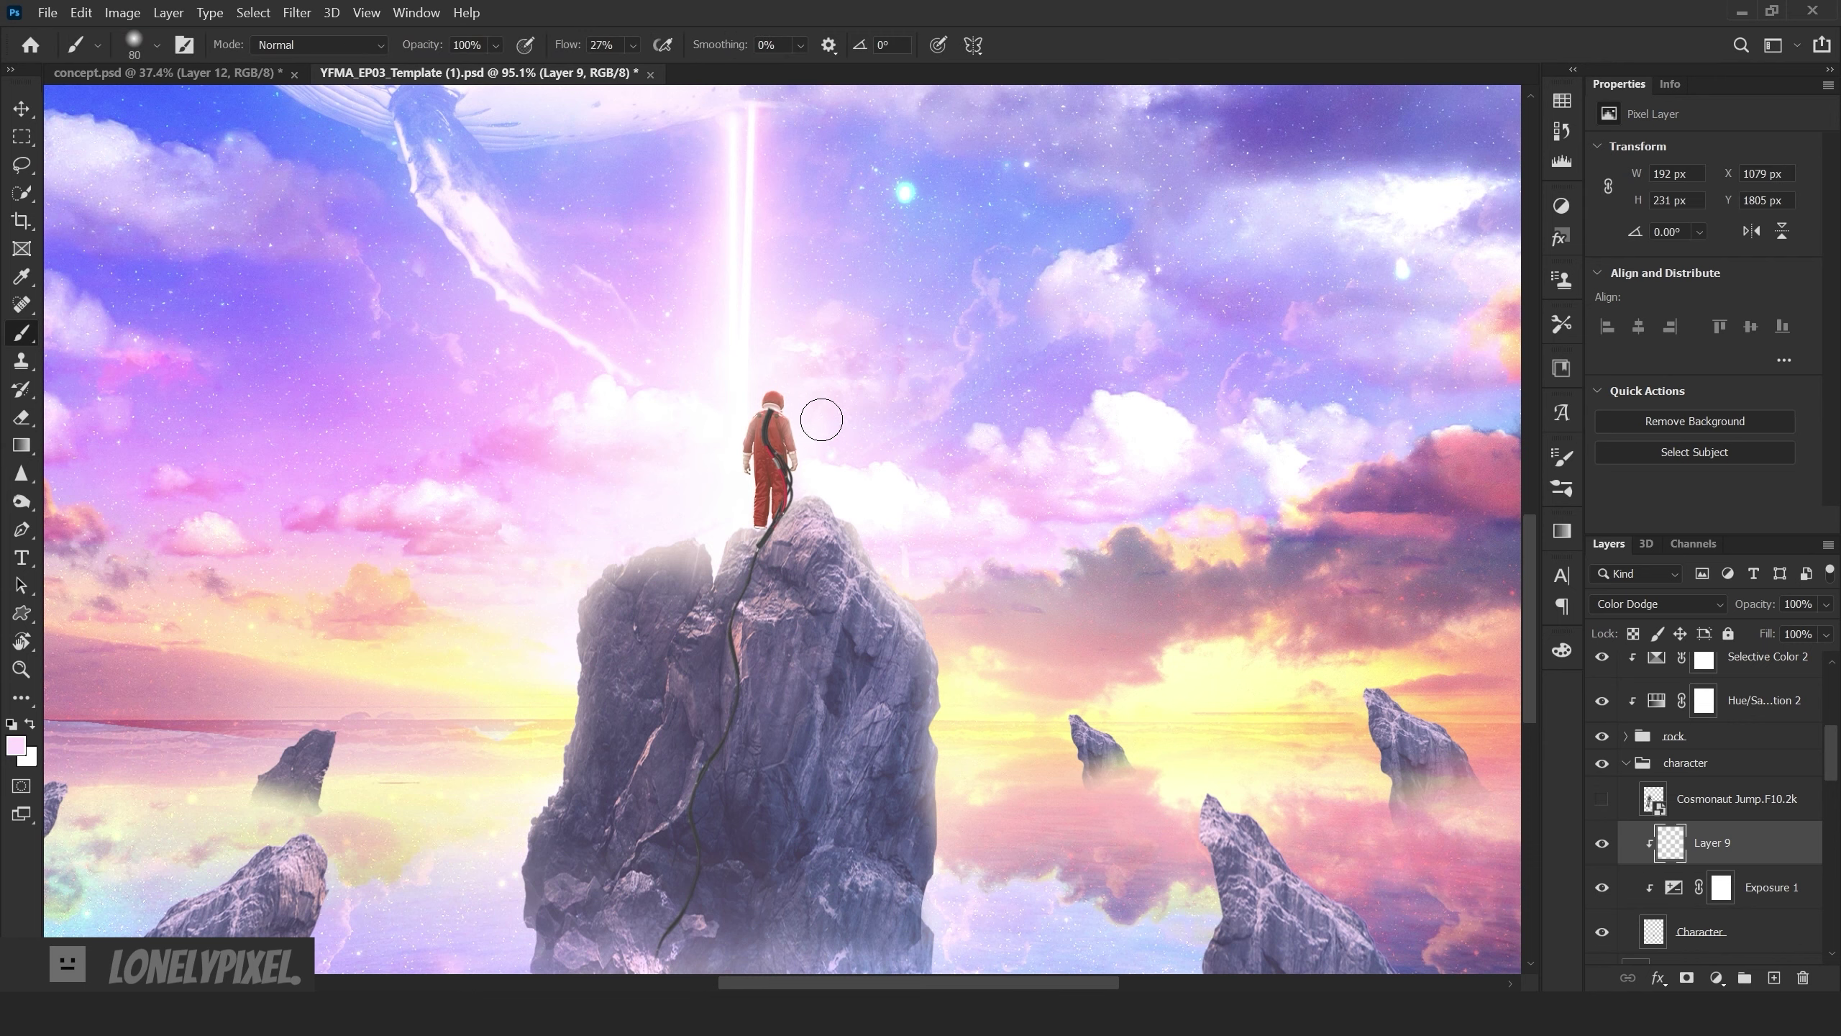
pyautogui.scroll(3, 793, 376)
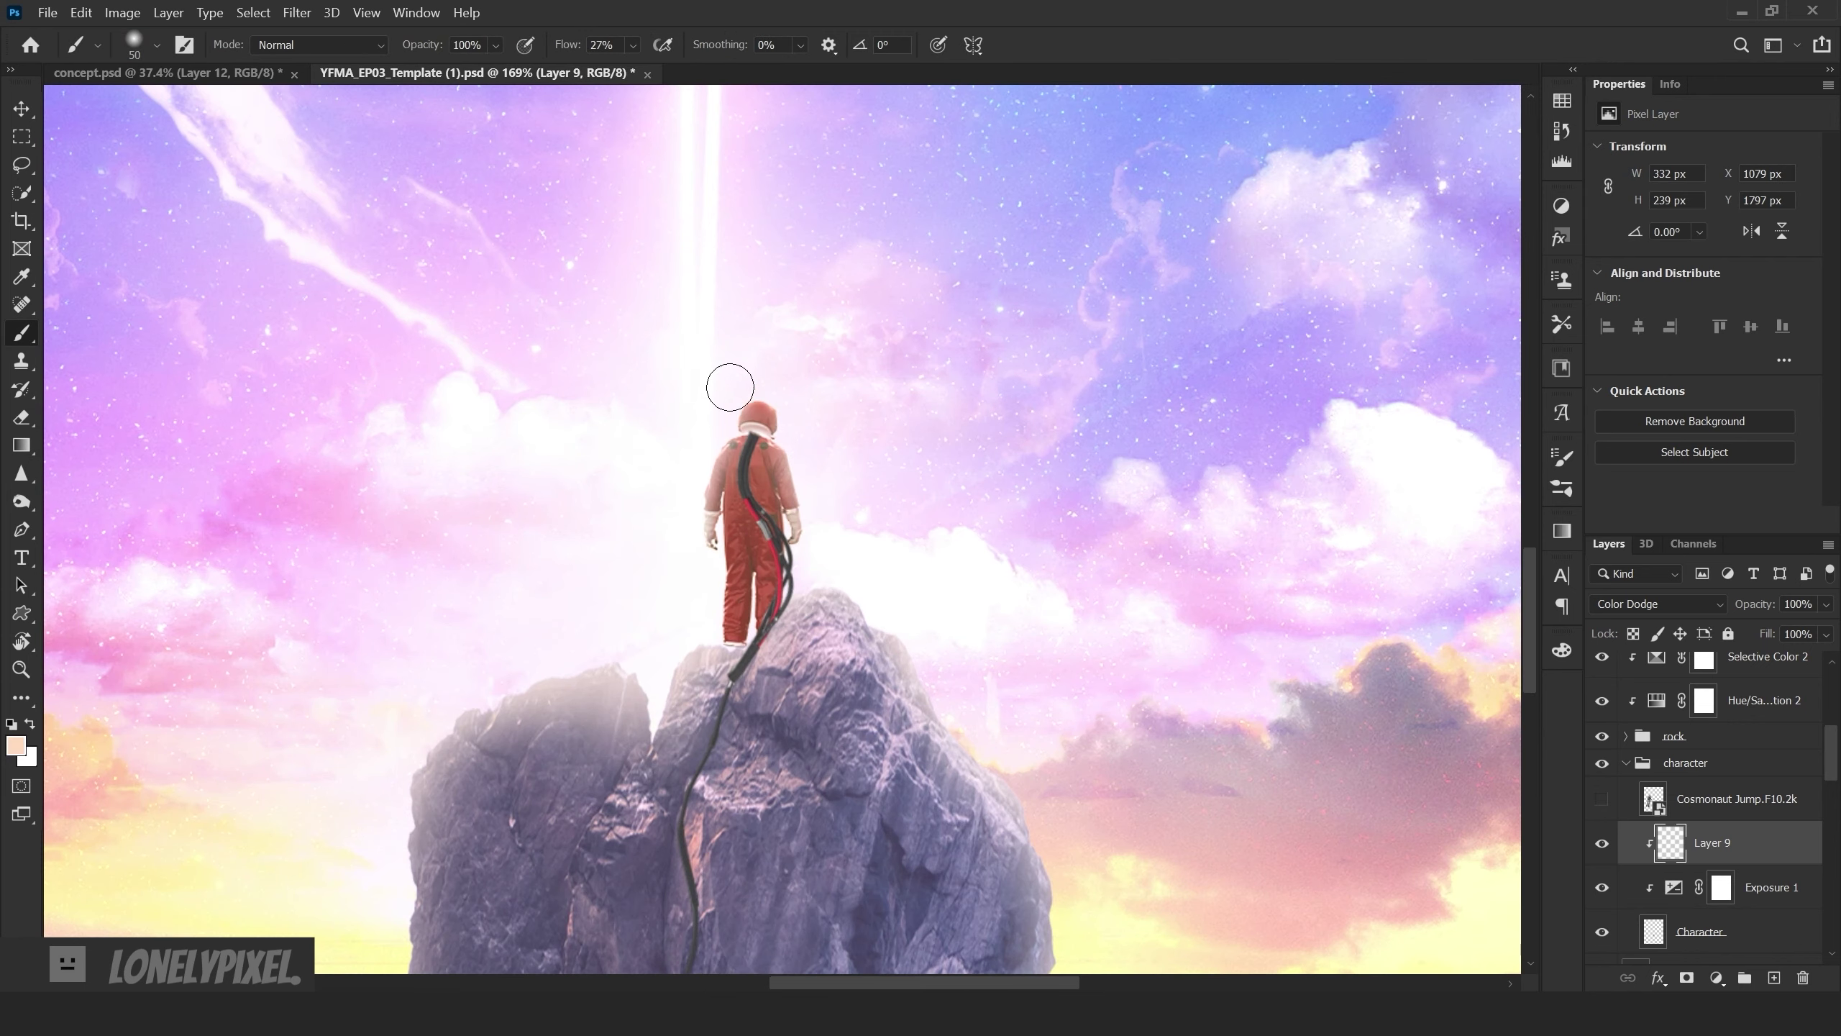
pyautogui.scroll(2, 730, 386)
pyautogui.press('[')
pyautogui.press('[')
pyautogui.moveTo(754, 414); pyautogui.dragTo(707, 376)
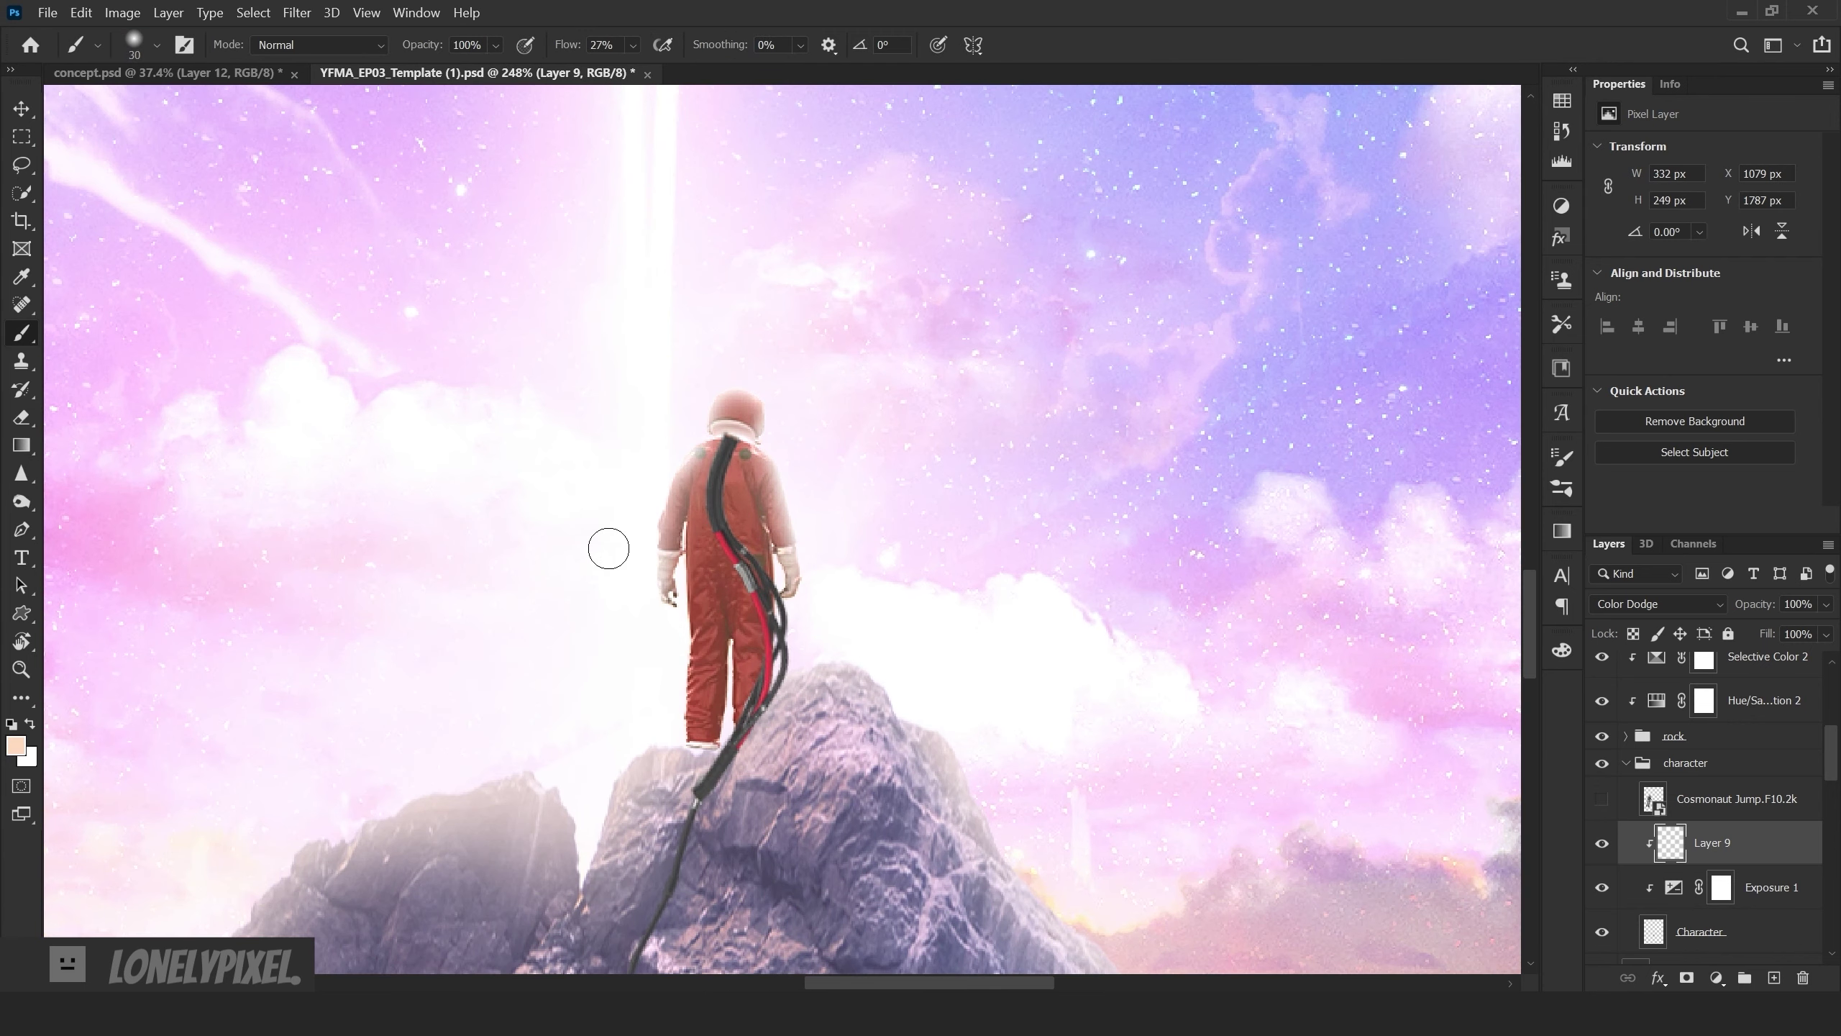
pyautogui.scroll(2, 704, 629)
pyautogui.press(']')
pyautogui.press(']')
pyautogui.press(']')
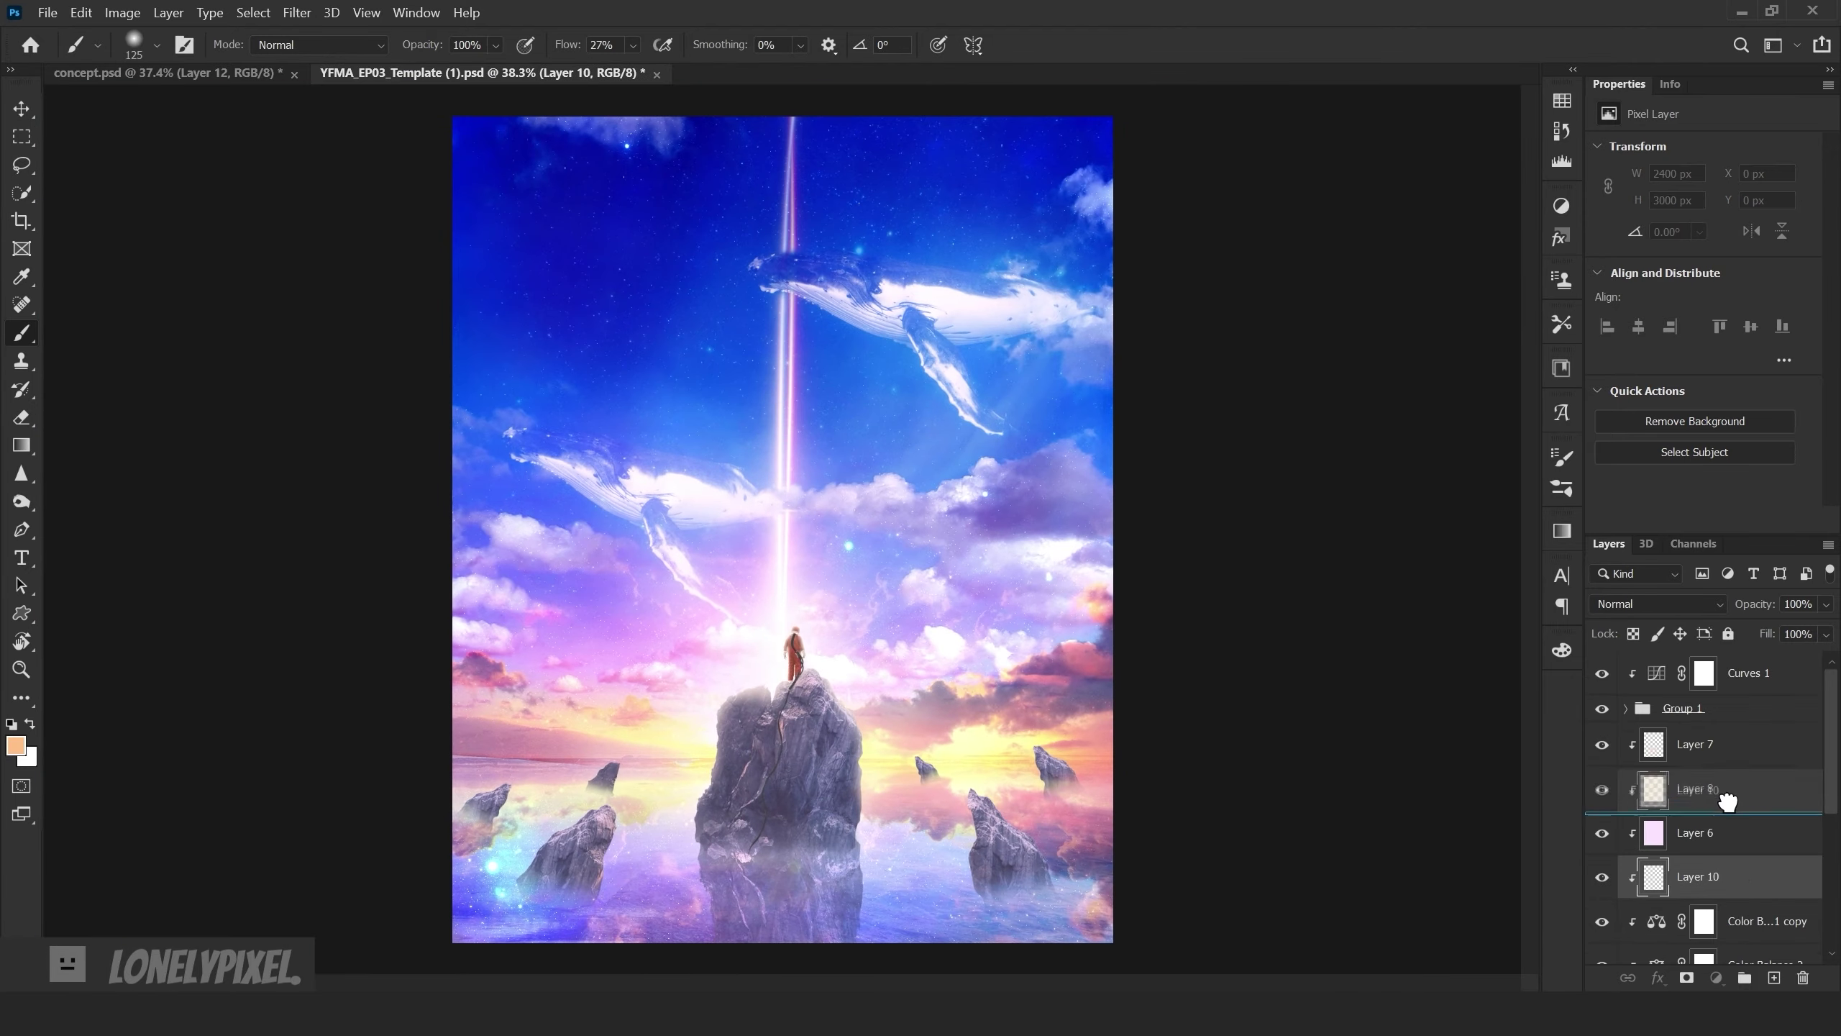
# - Move Layer 10 above Layer 8, set it to Hard Light, and lower its opacity to 32%
pyautogui.moveTo(1729, 799); pyautogui.dragTo(1725, 772)
pyautogui.click(1658, 603)
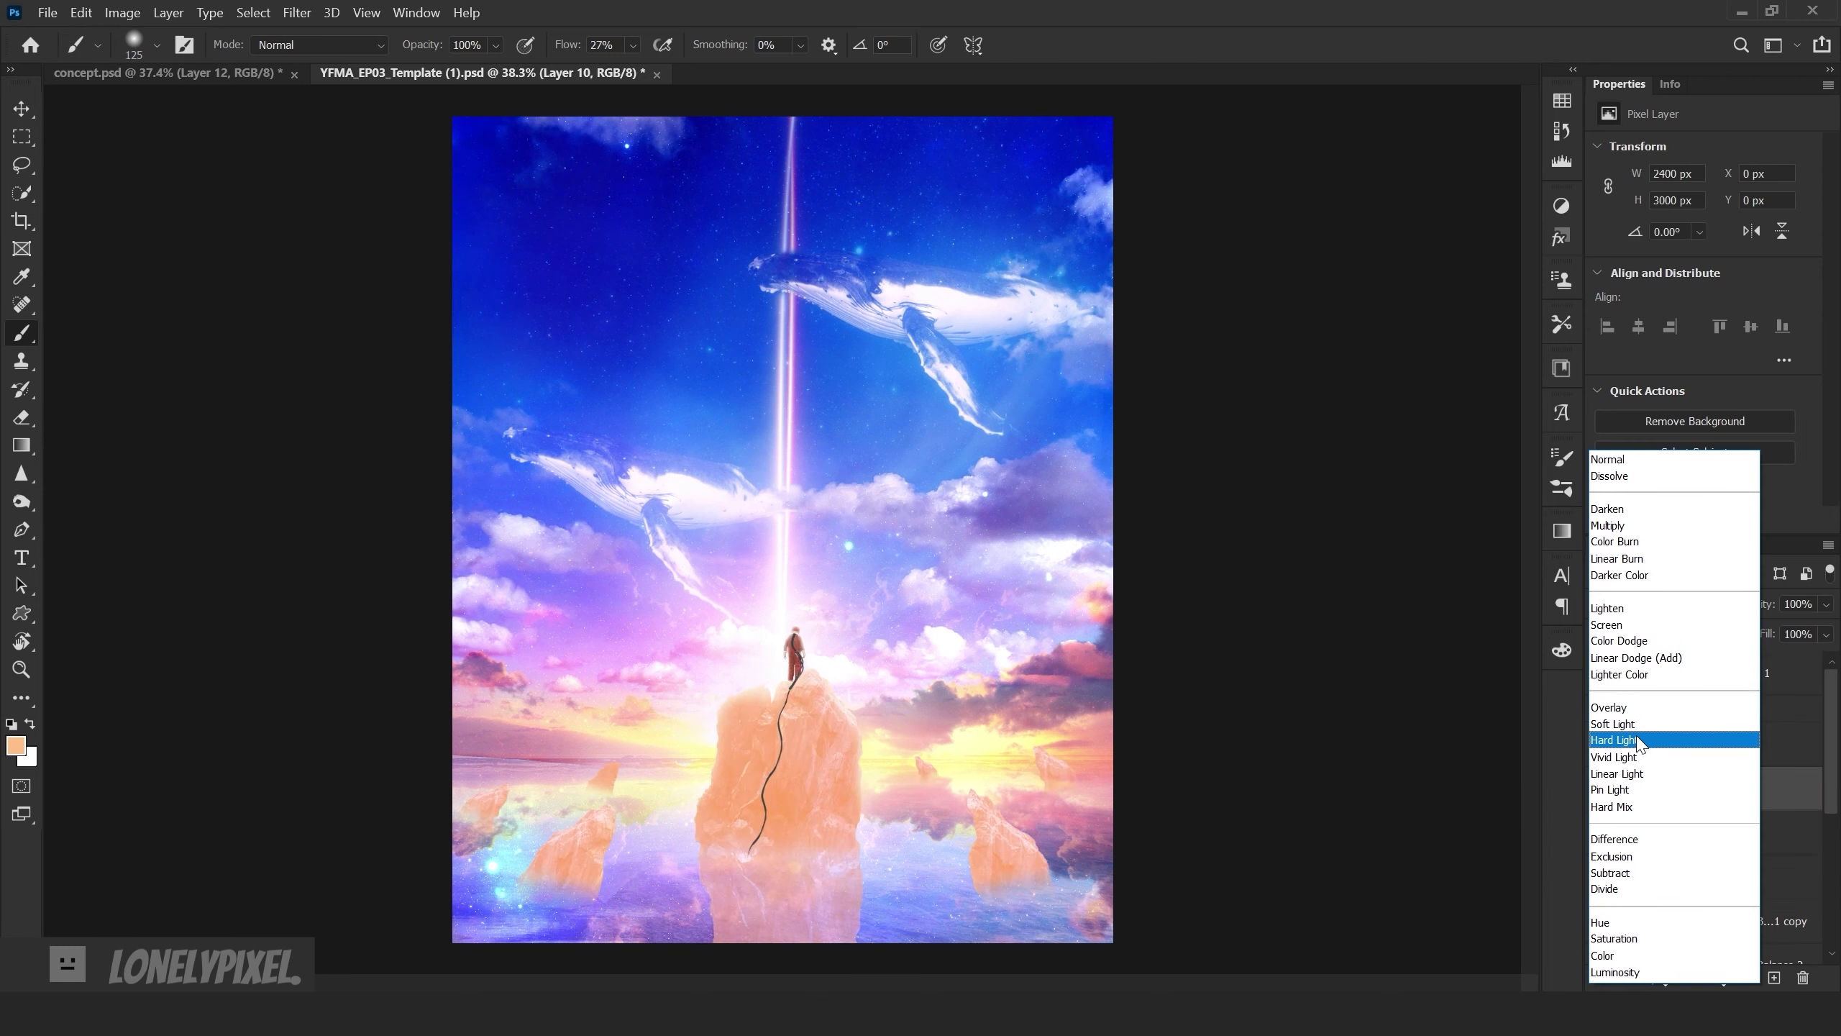
pyautogui.click(1667, 740)
pyautogui.click(1695, 787)
pyautogui.moveTo(1754, 603); pyautogui.dragTo(1695, 618)
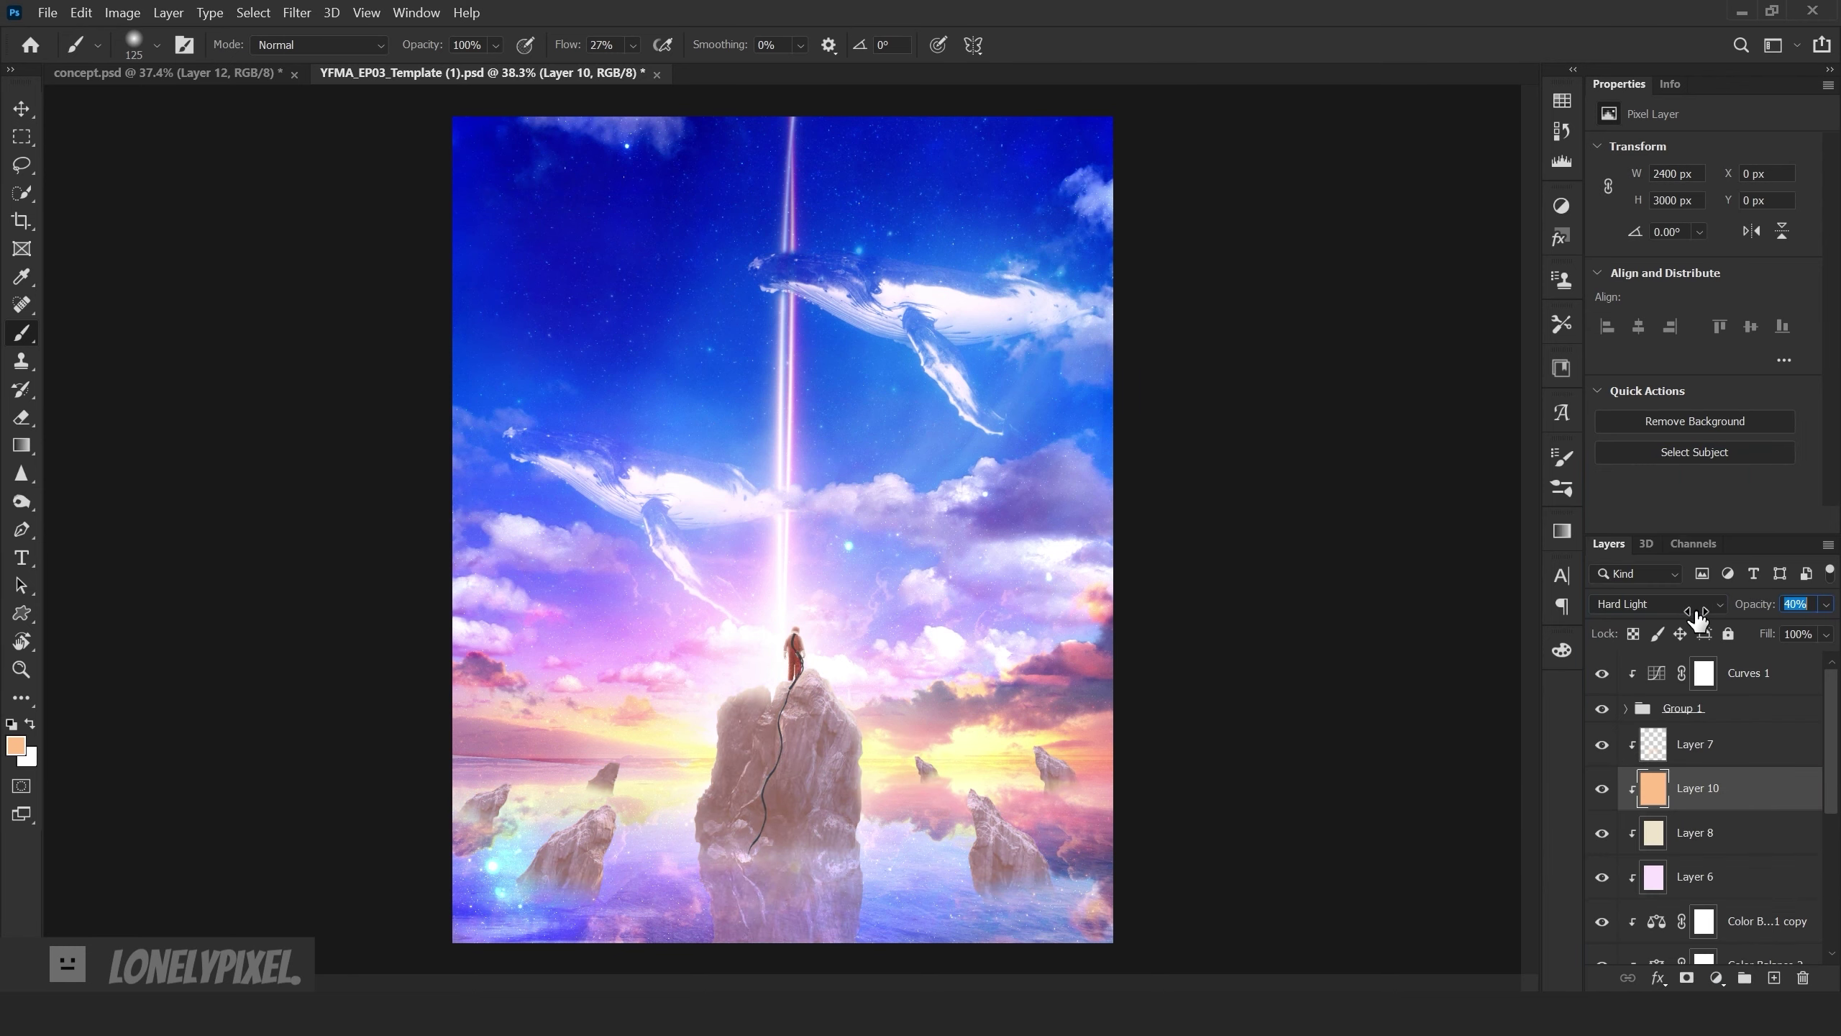
# - Hide Layer 10 behind a black layer mask with colours reset to black and white
pyautogui.keyDown('alt'); pyautogui.click(1686, 976); pyautogui.keyUp('alt')
pyautogui.press('d')
pyautogui.scroll(5, 452, 719)
pyautogui.scroll(-5, 1298, 696)
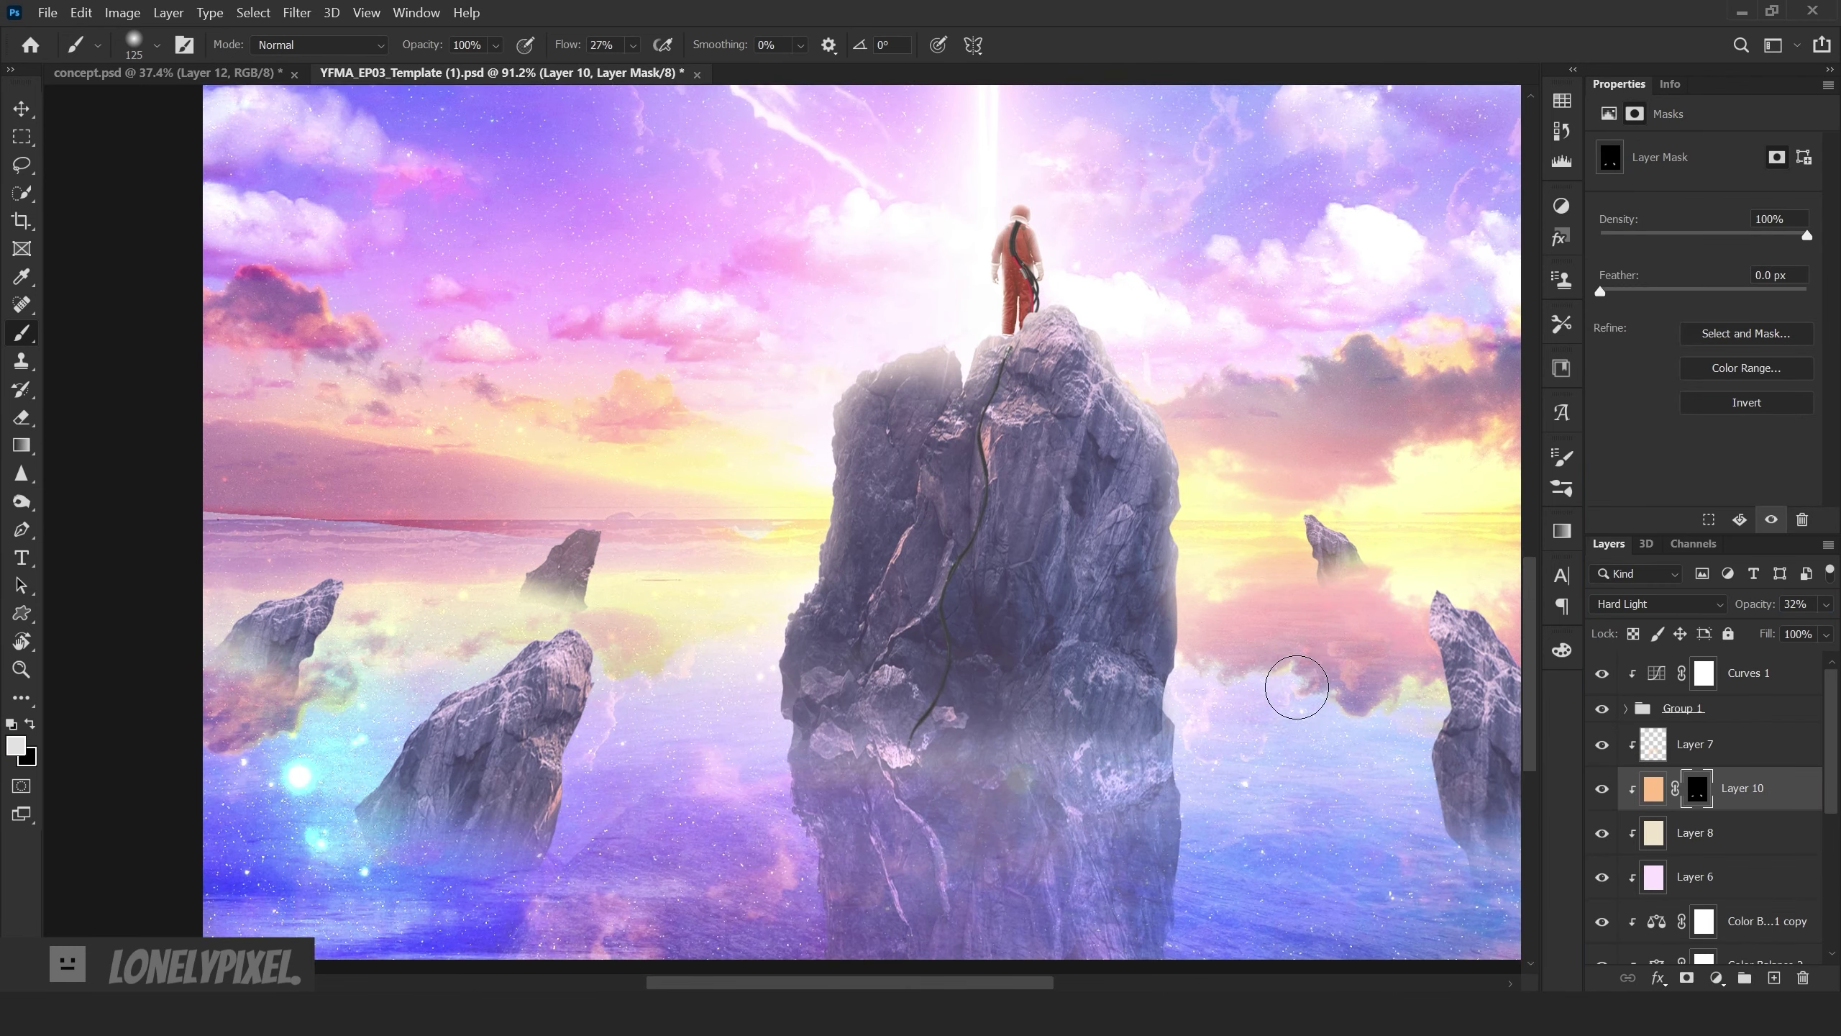
pyautogui.scroll(-2, 1297, 682)
pyautogui.hscroll(4, 1450, 536)
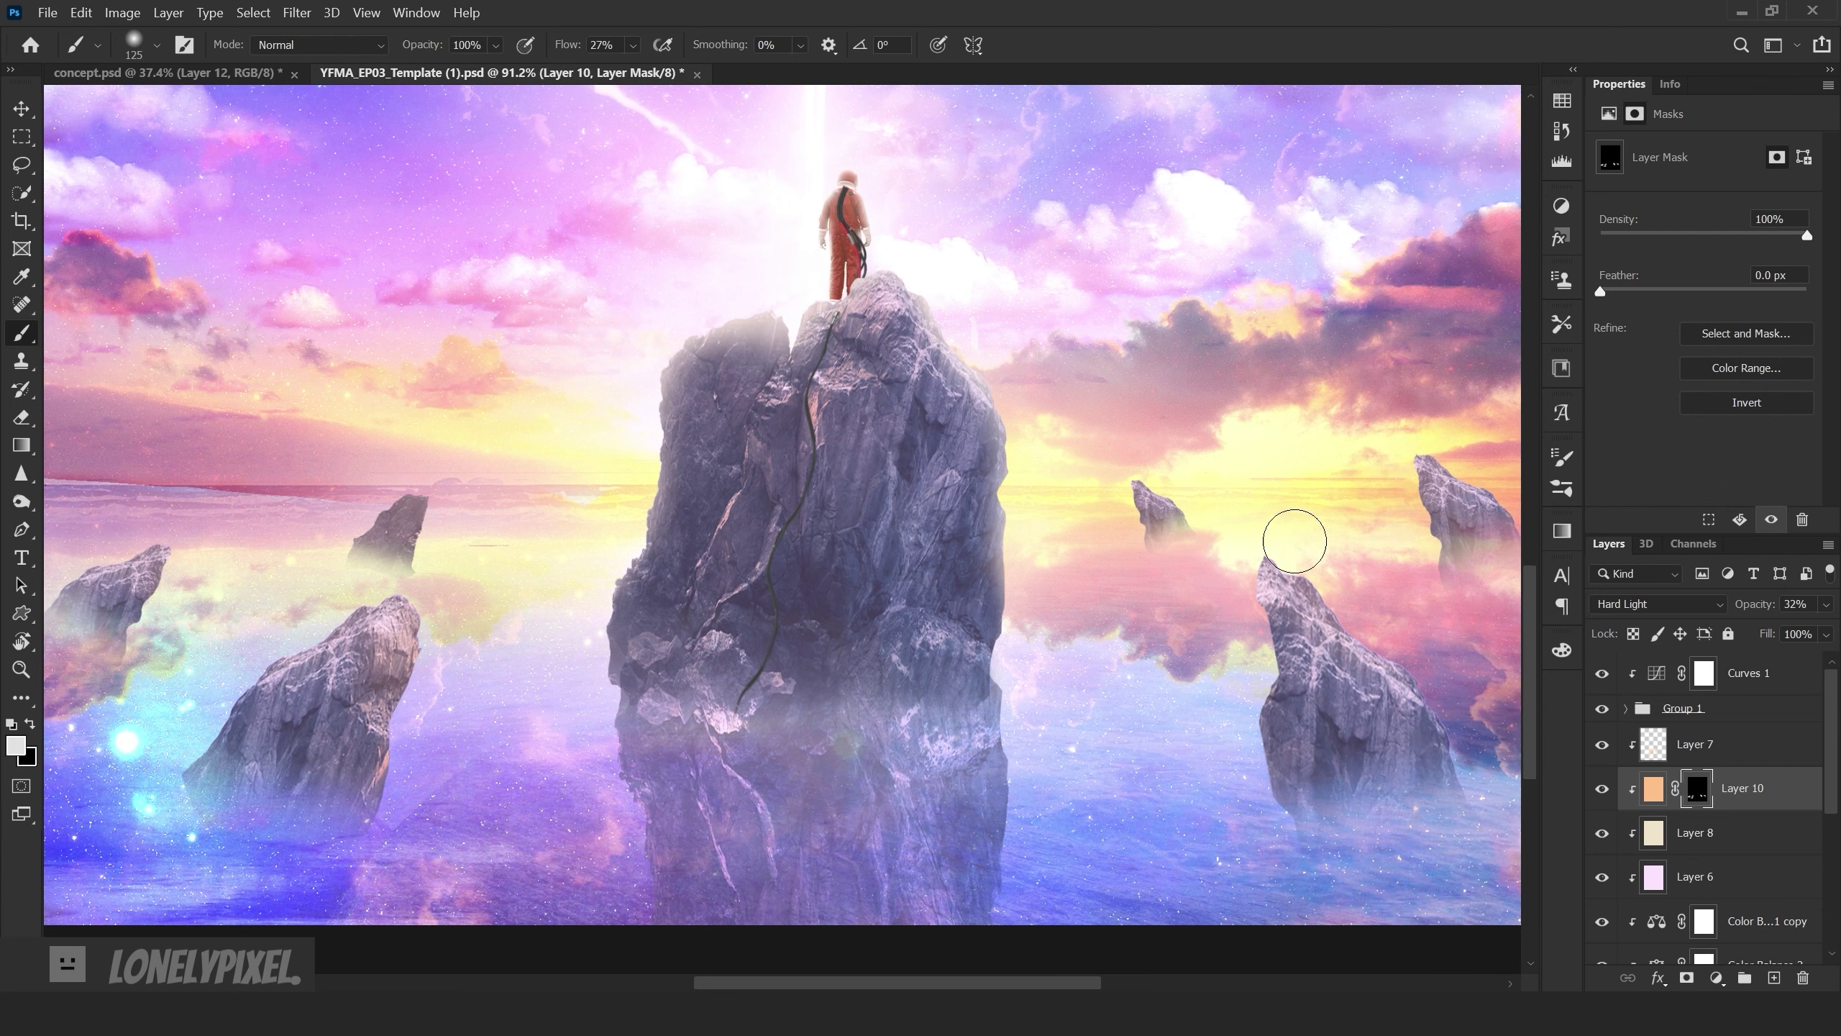
pyautogui.hotkey('ctrl', '0')
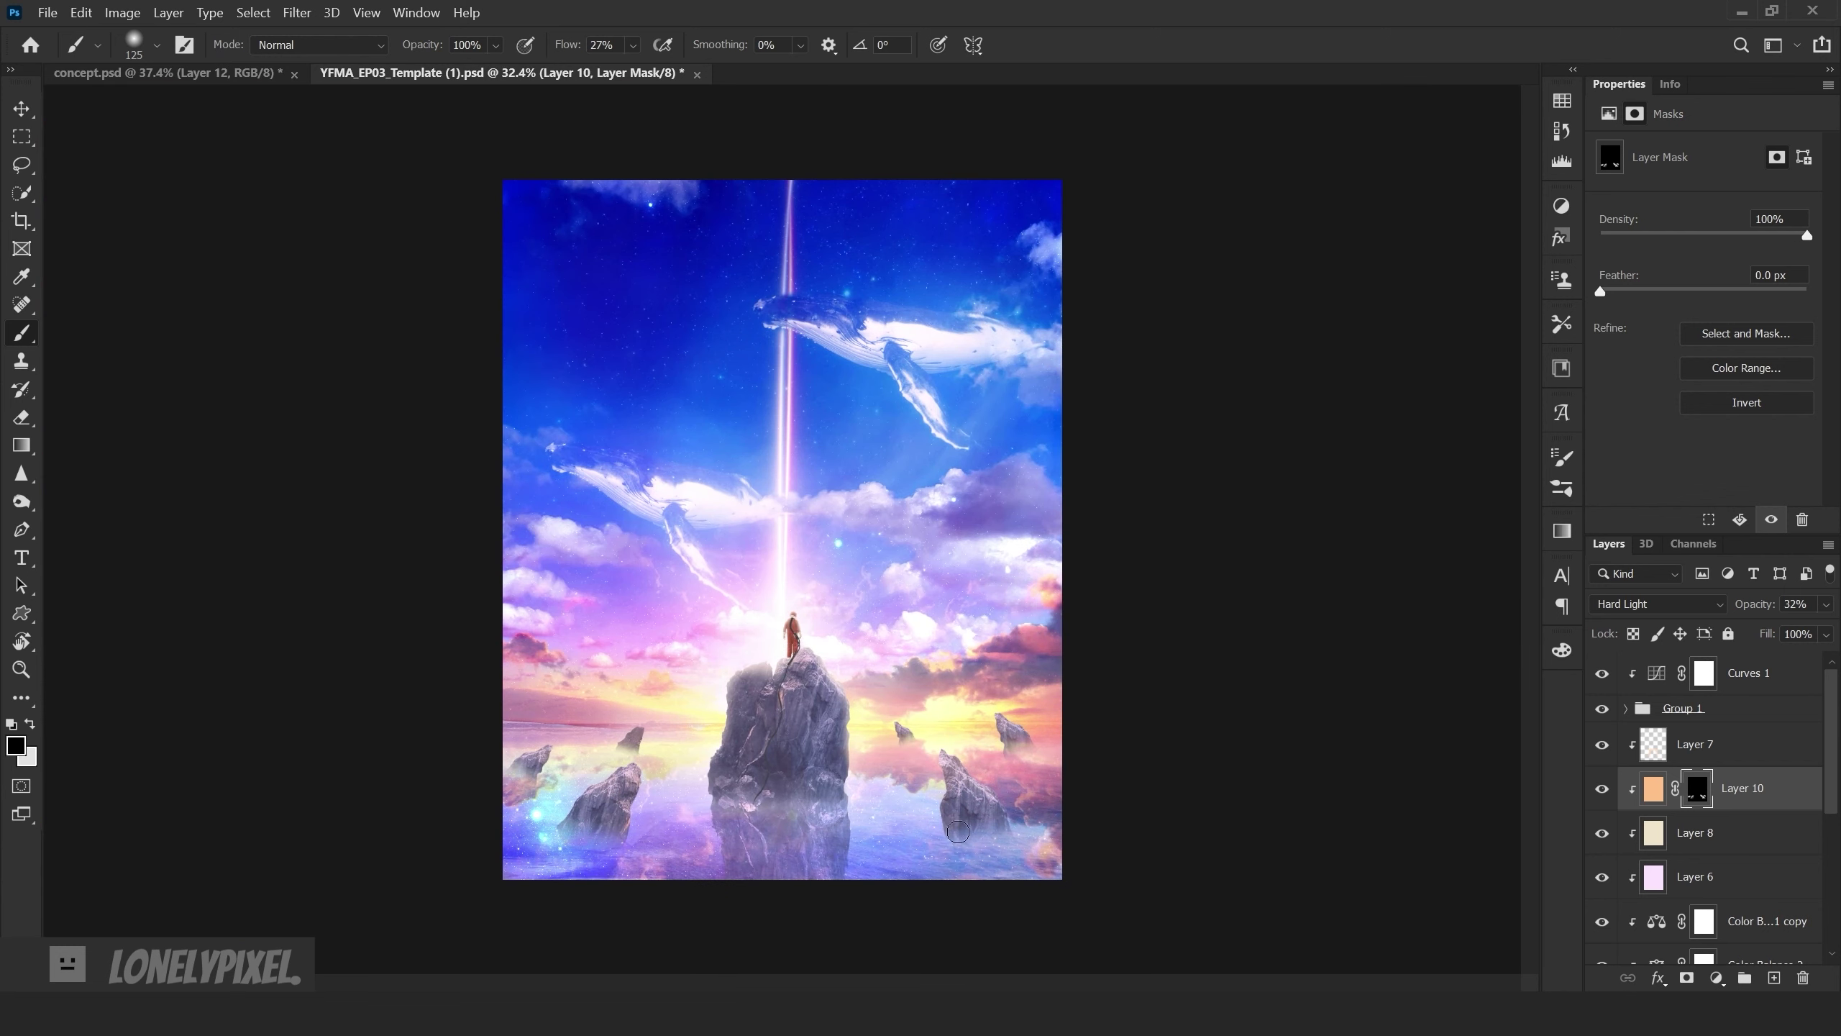
pyautogui.scroll(2, 912, 741)
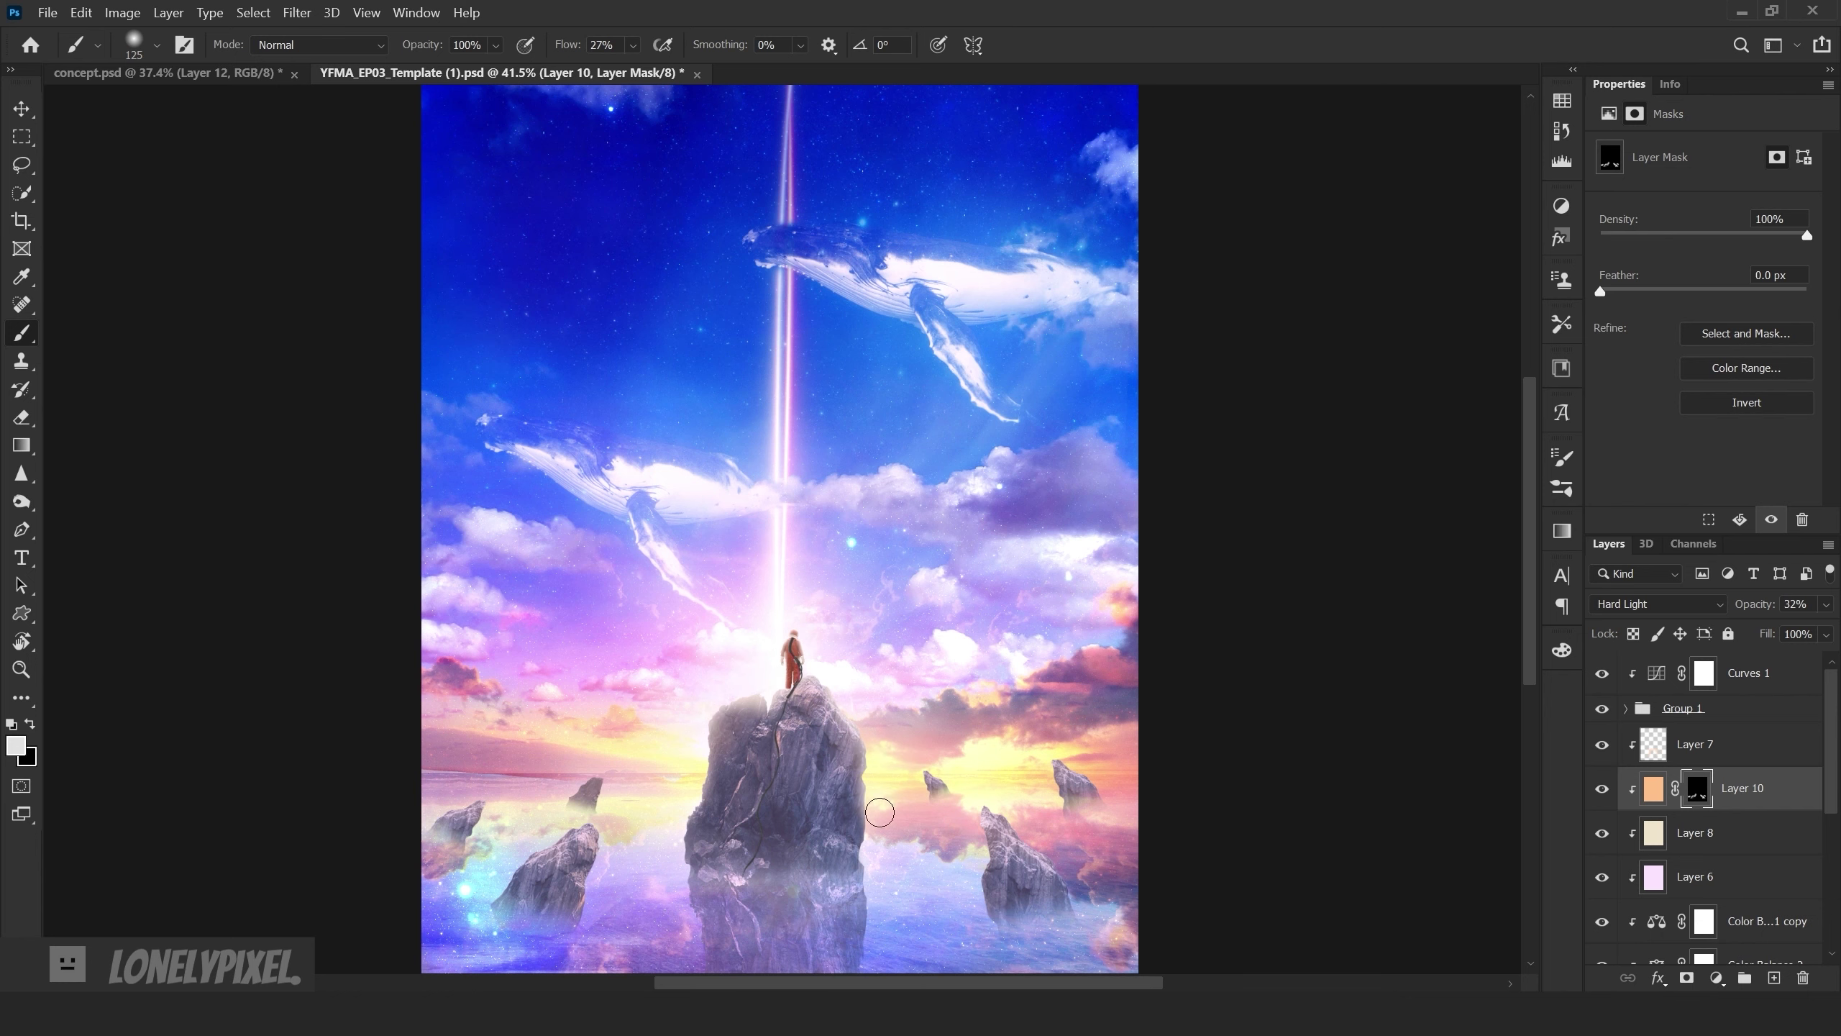
pyautogui.scroll(-3, 881, 812)
# - Create a new layer above Layer 10 and paint faint orange light across the lower rocks
pyautogui.hotkey('ctrl', 'shift', 'alt', 'n')
pyautogui.keyDown('alt'); pyautogui.click(378, 609); pyautogui.keyUp('alt')
pyautogui.scroll(3, 378, 608)
pyautogui.hotkey('shift', '1')
pyautogui.hotkey('shift', '6')
pyautogui.press('[')
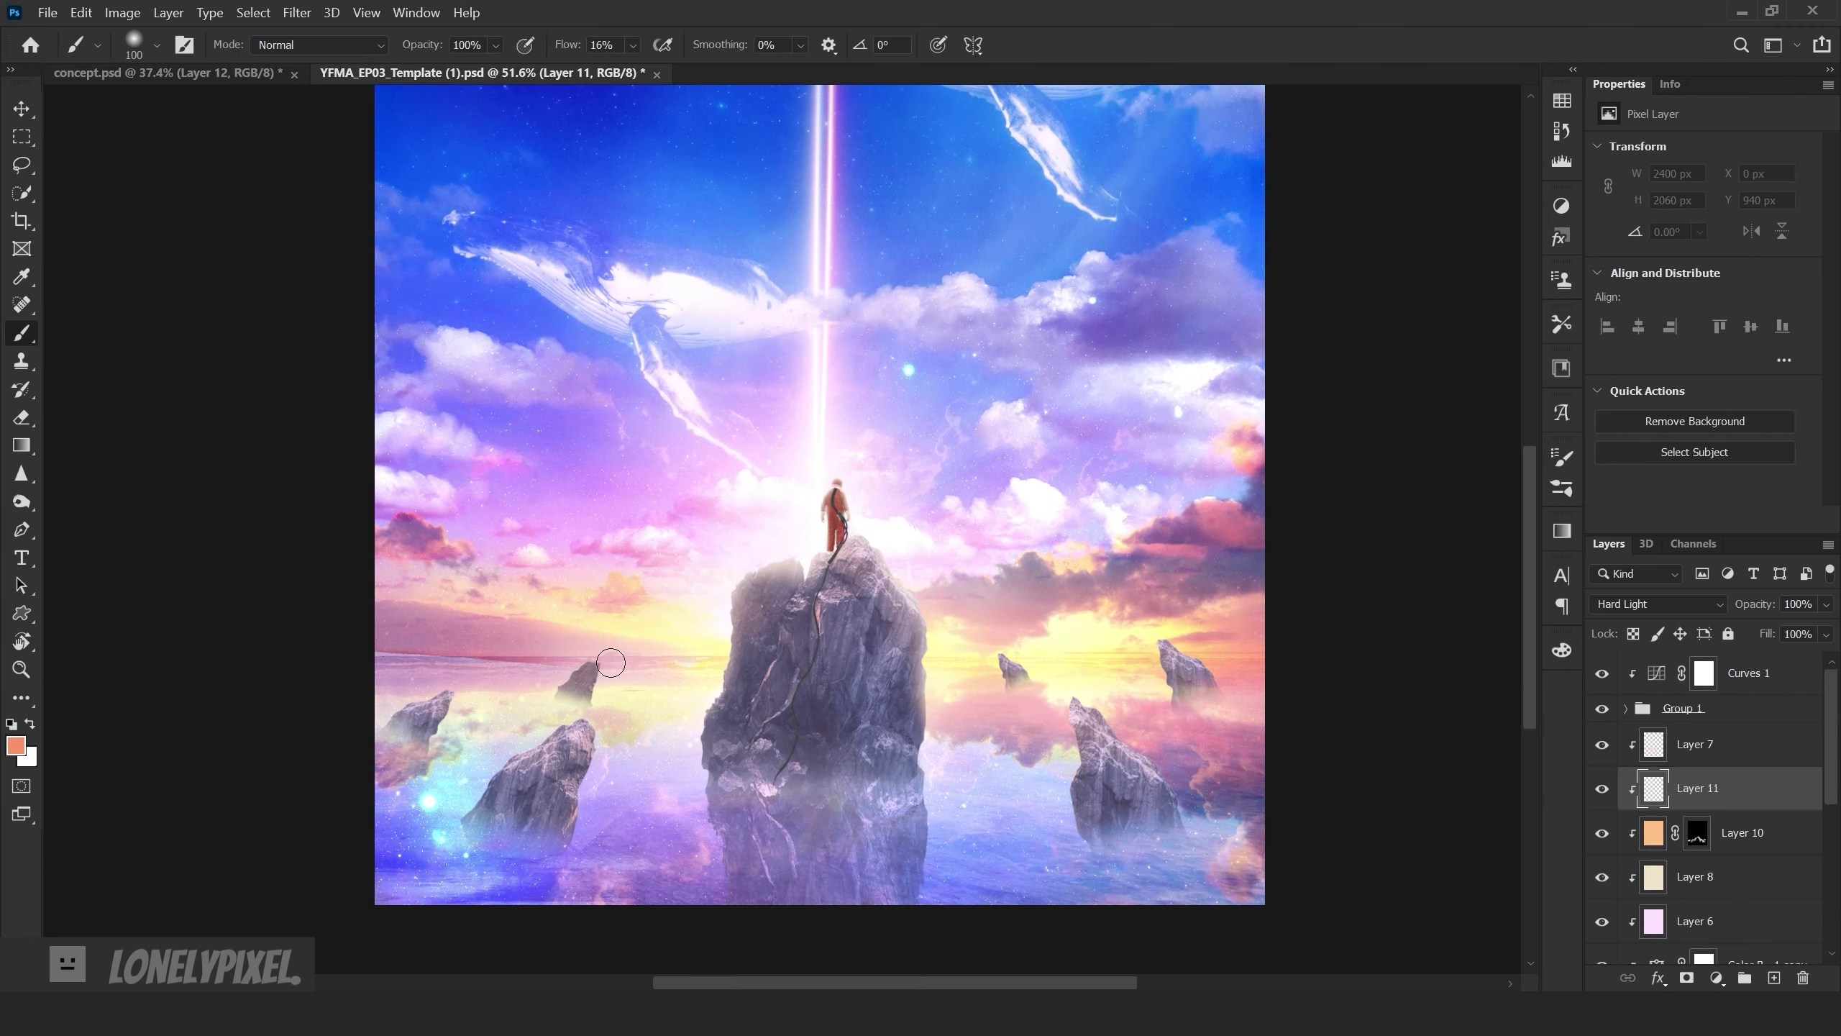
pyautogui.moveTo(590, 669); pyautogui.dragTo(998, 655)
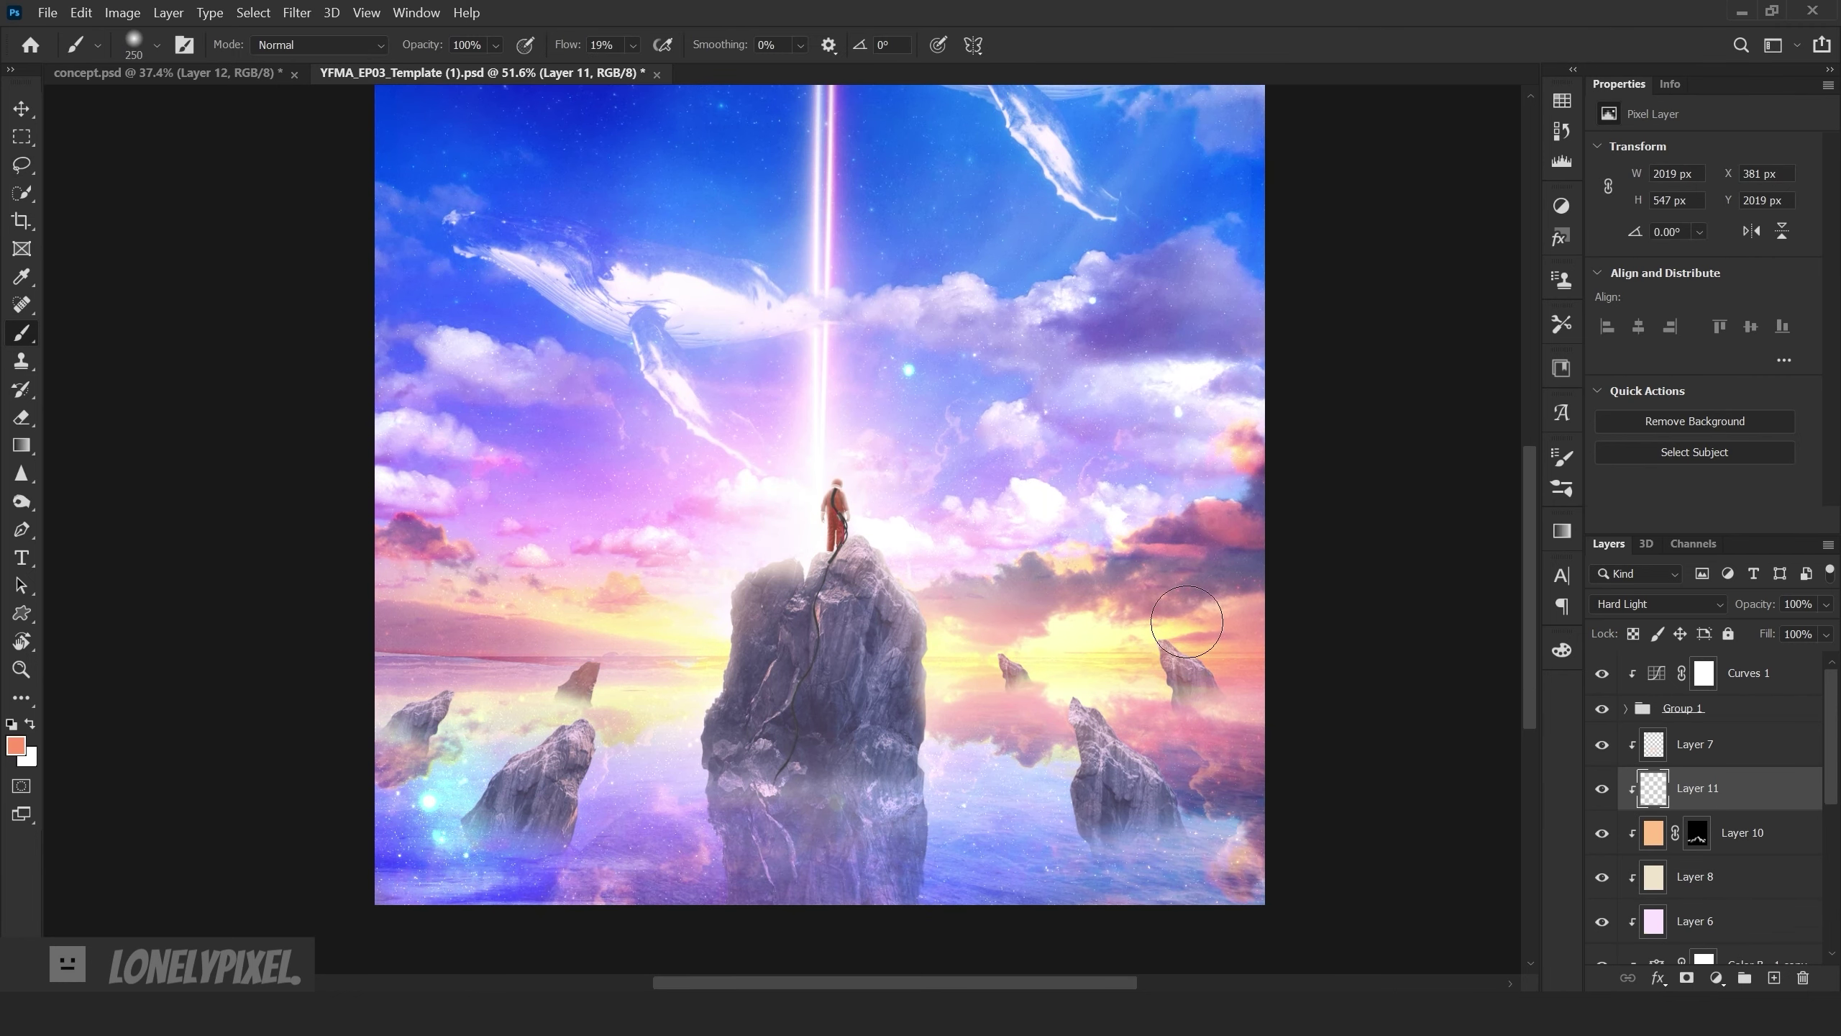
pyautogui.scroll(1, 543, 869)
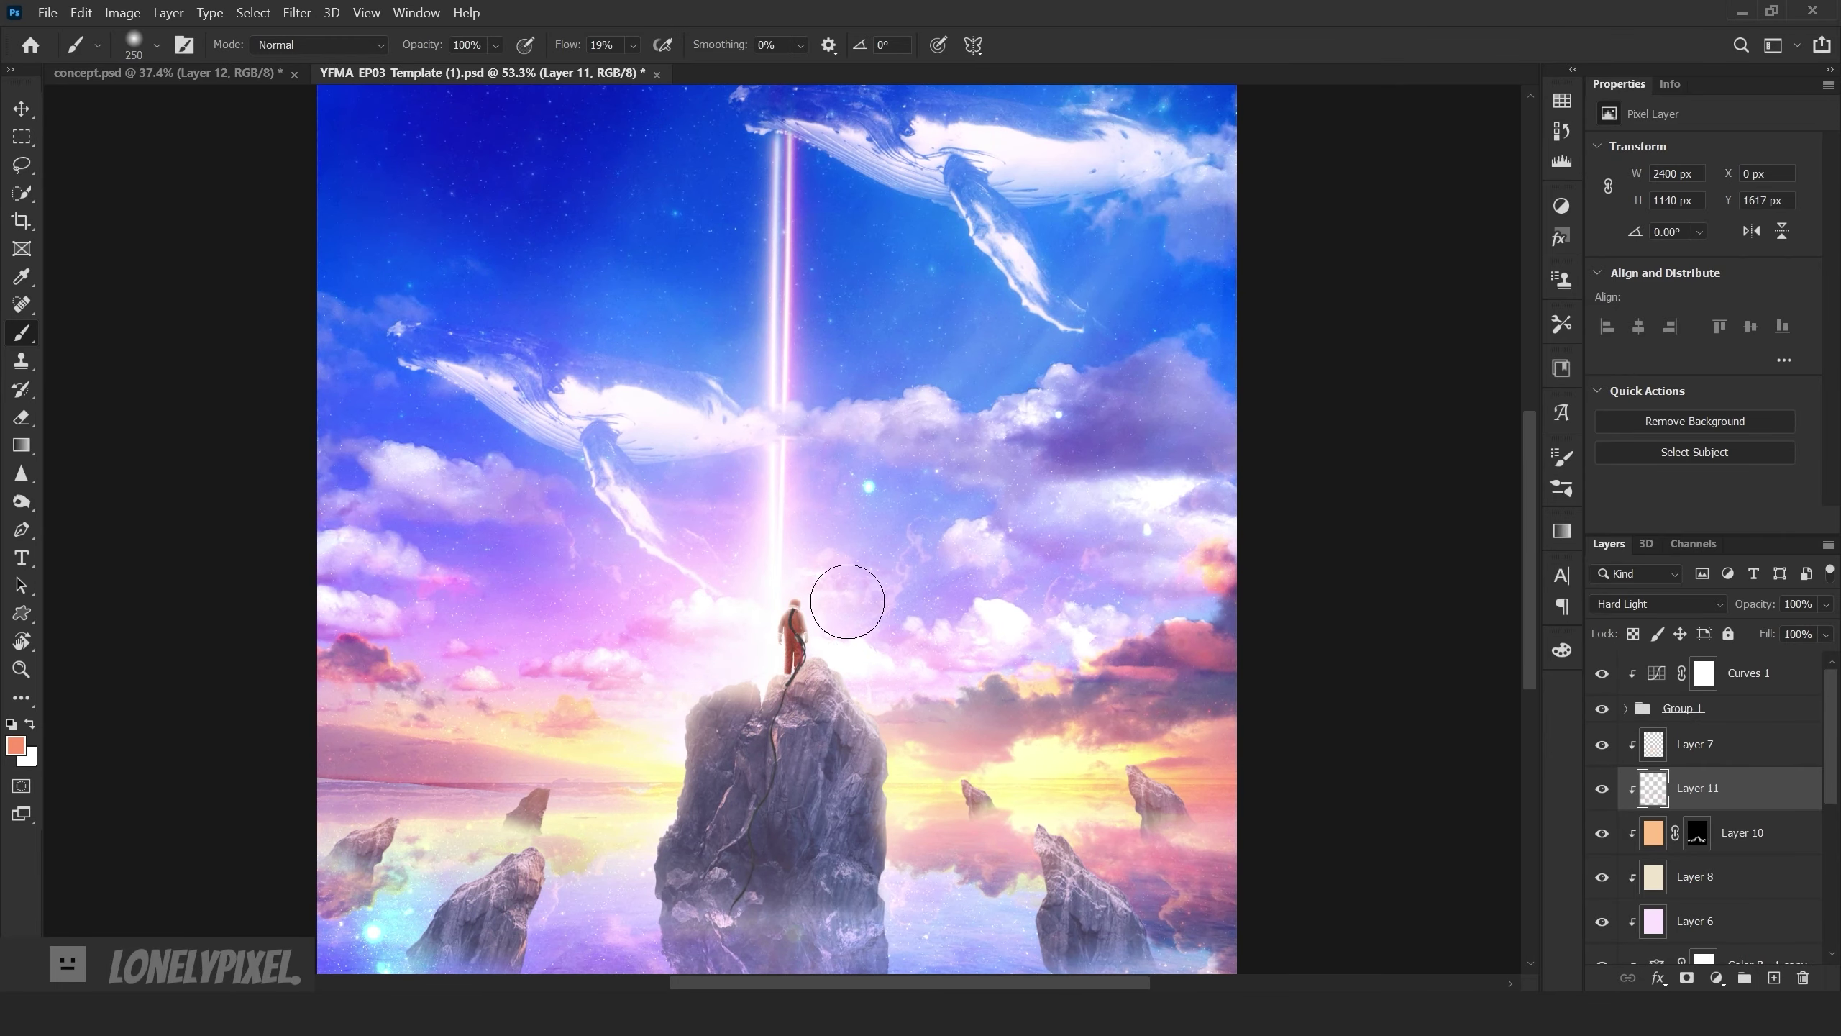
pyautogui.scroll(-3, 847, 600)
pyautogui.scroll(3, 863, 703)
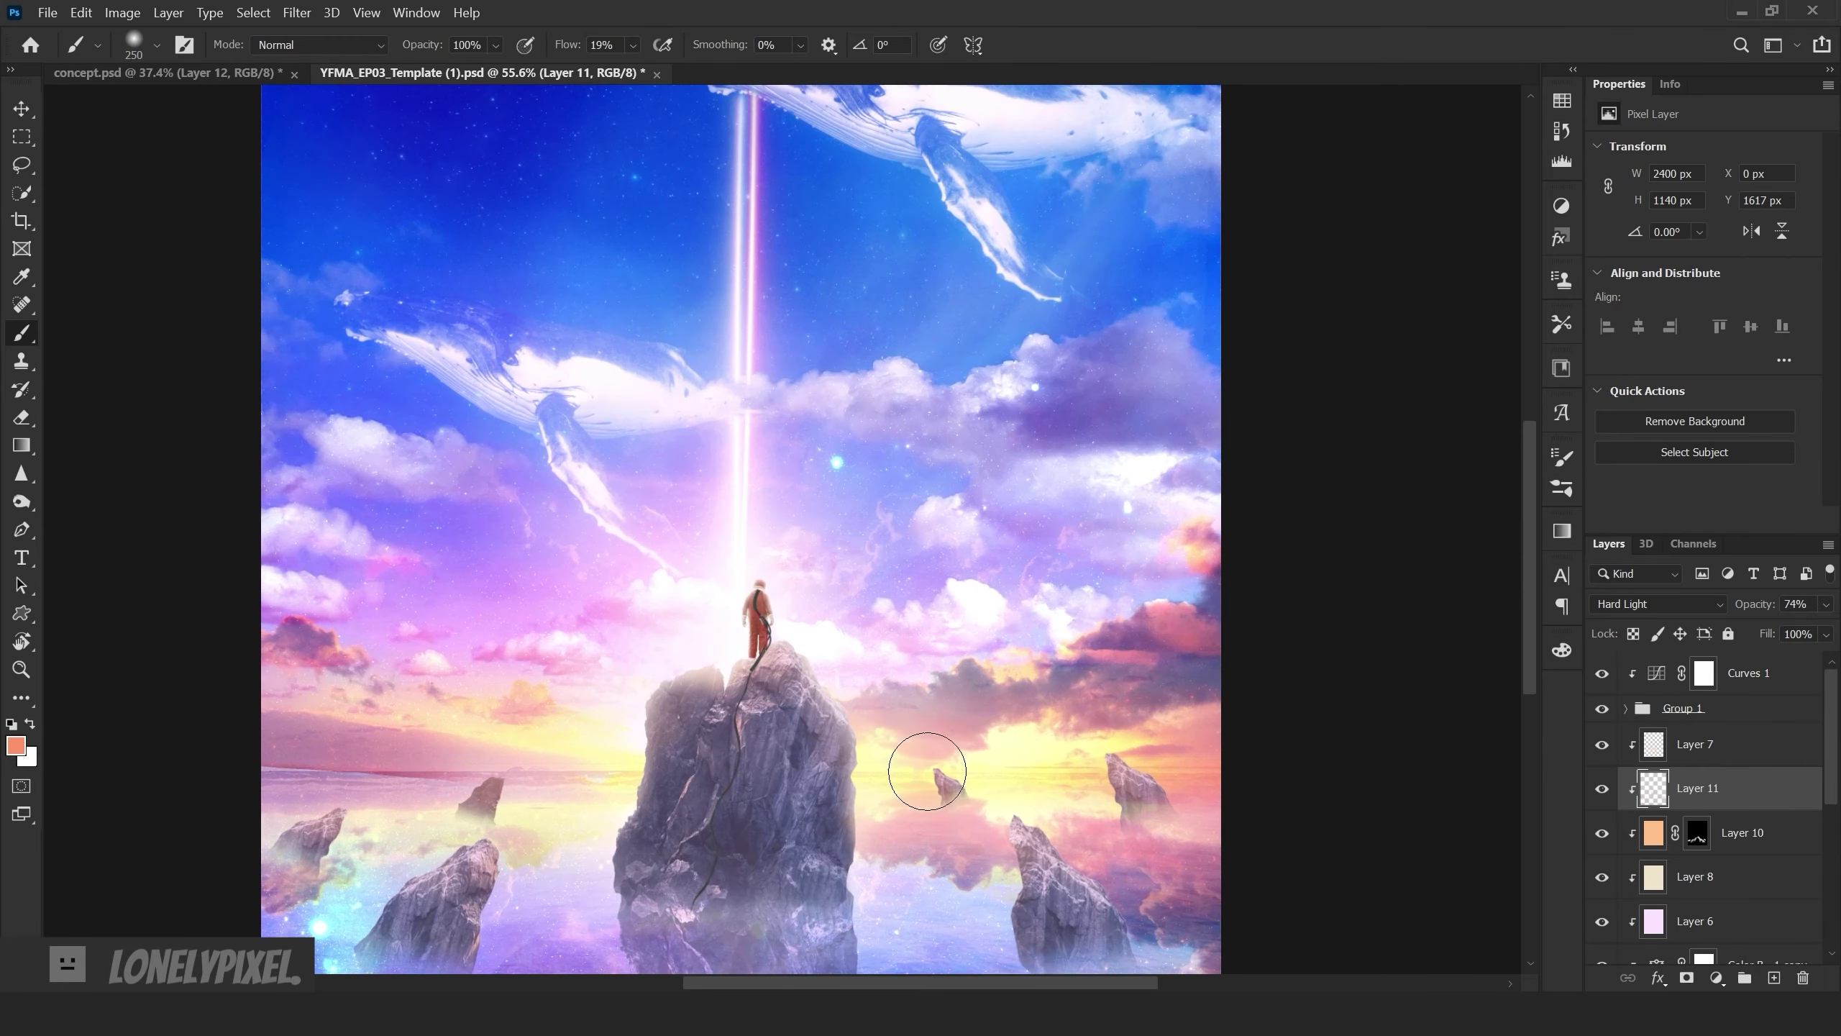
pyautogui.scroll(-1, 1066, 712)
# - Erase excess light and brush a faint glow over the right-hand rocks
pyautogui.press('e')
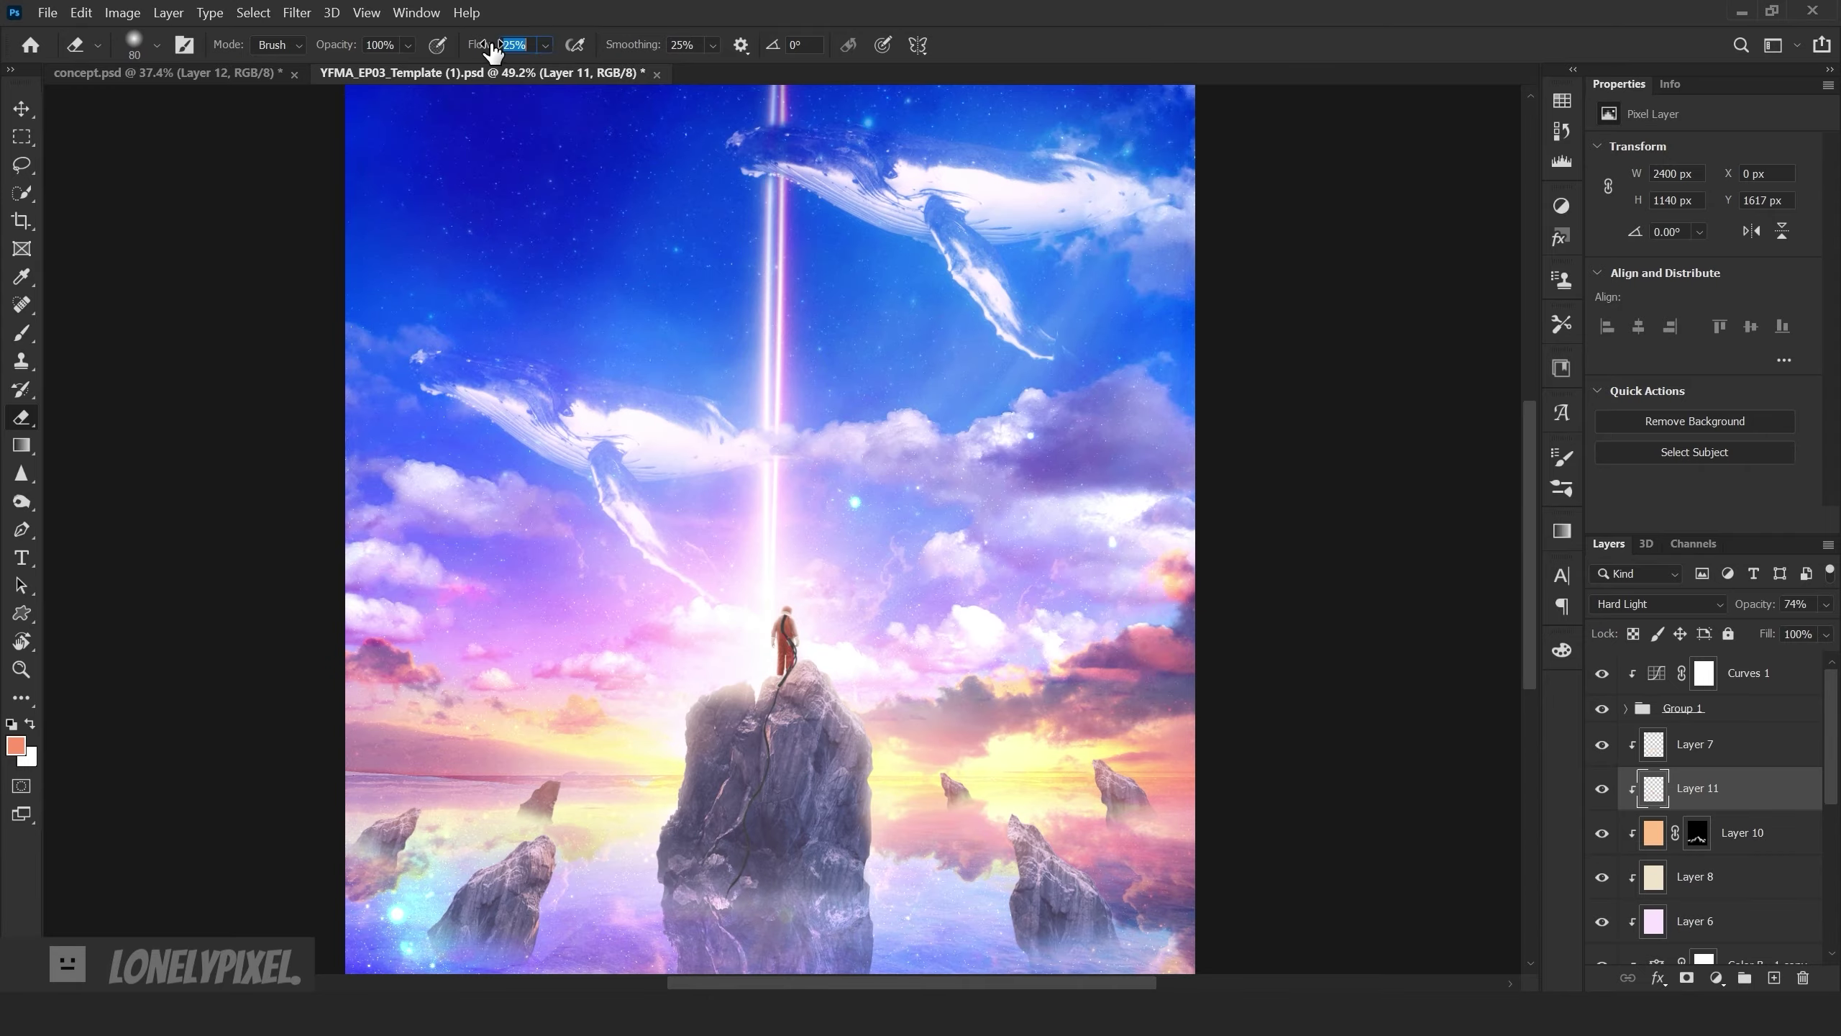
pyautogui.scroll(-3, 728, 934)
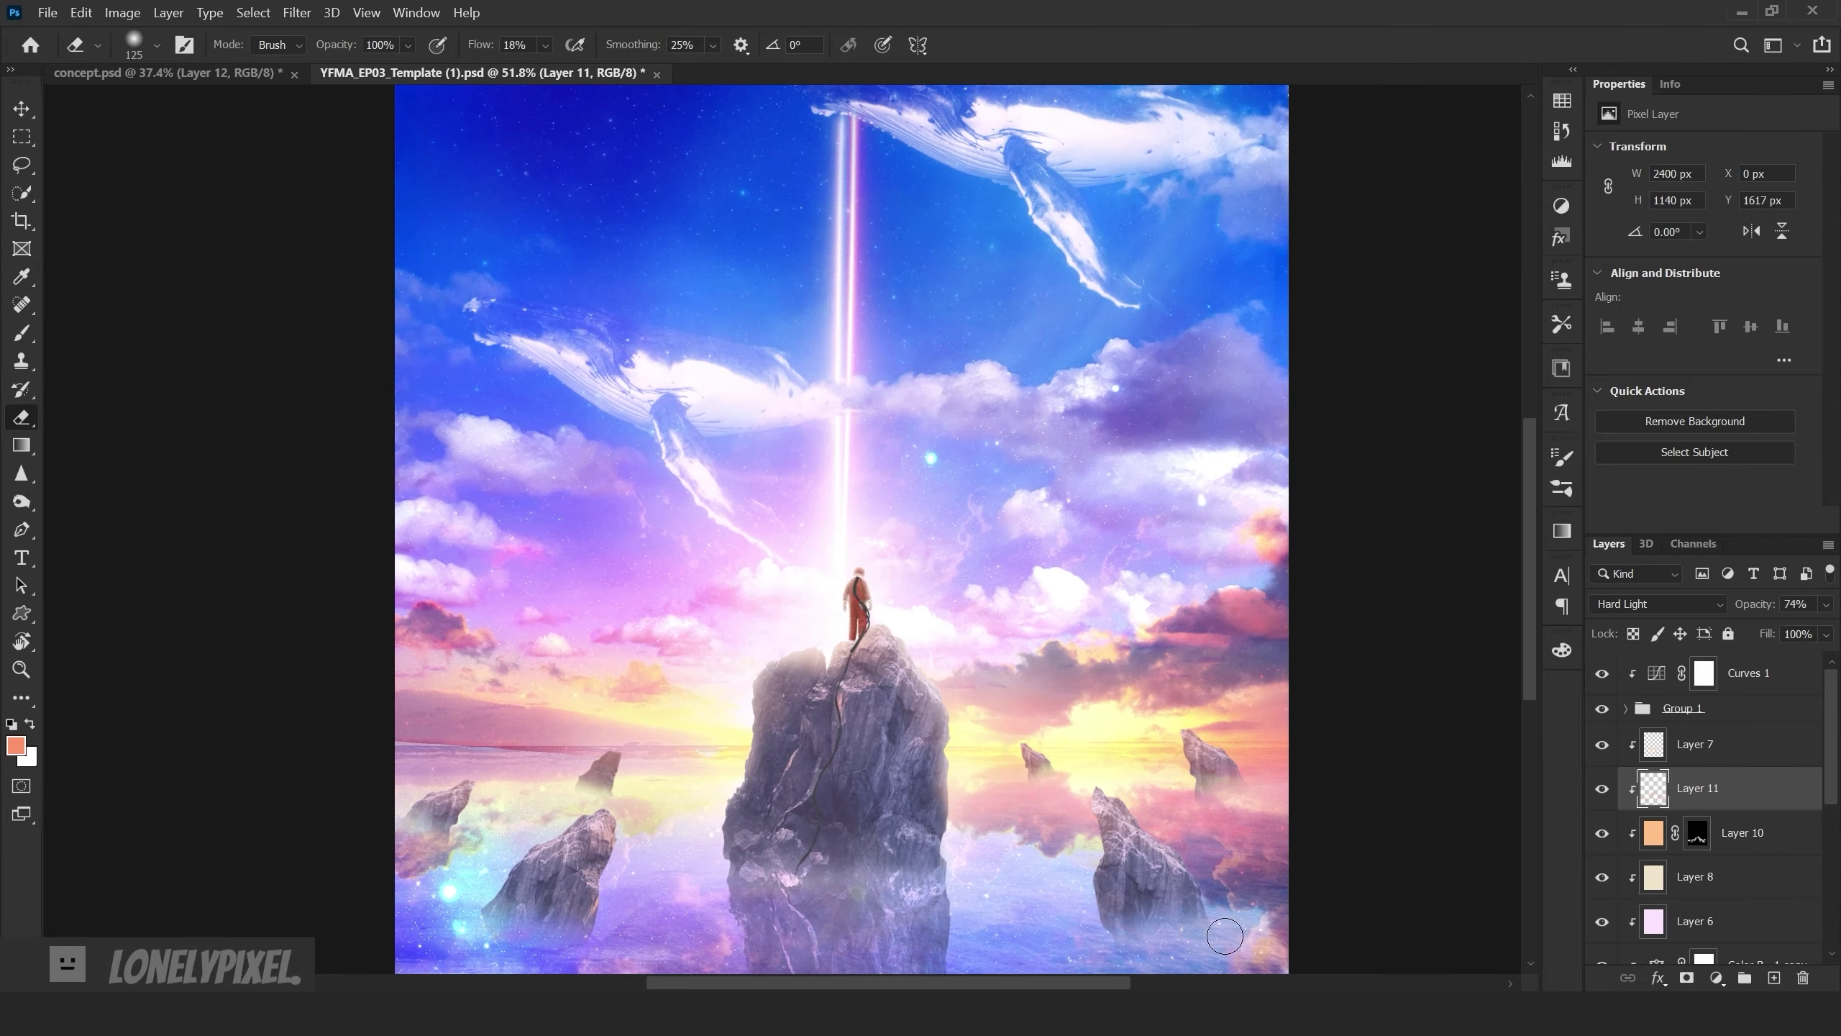
pyautogui.scroll(-3, 974, 707)
pyautogui.scroll(6, 760, 761)
pyautogui.scroll(-5, 760, 761)
pyautogui.scroll(5, 646, 785)
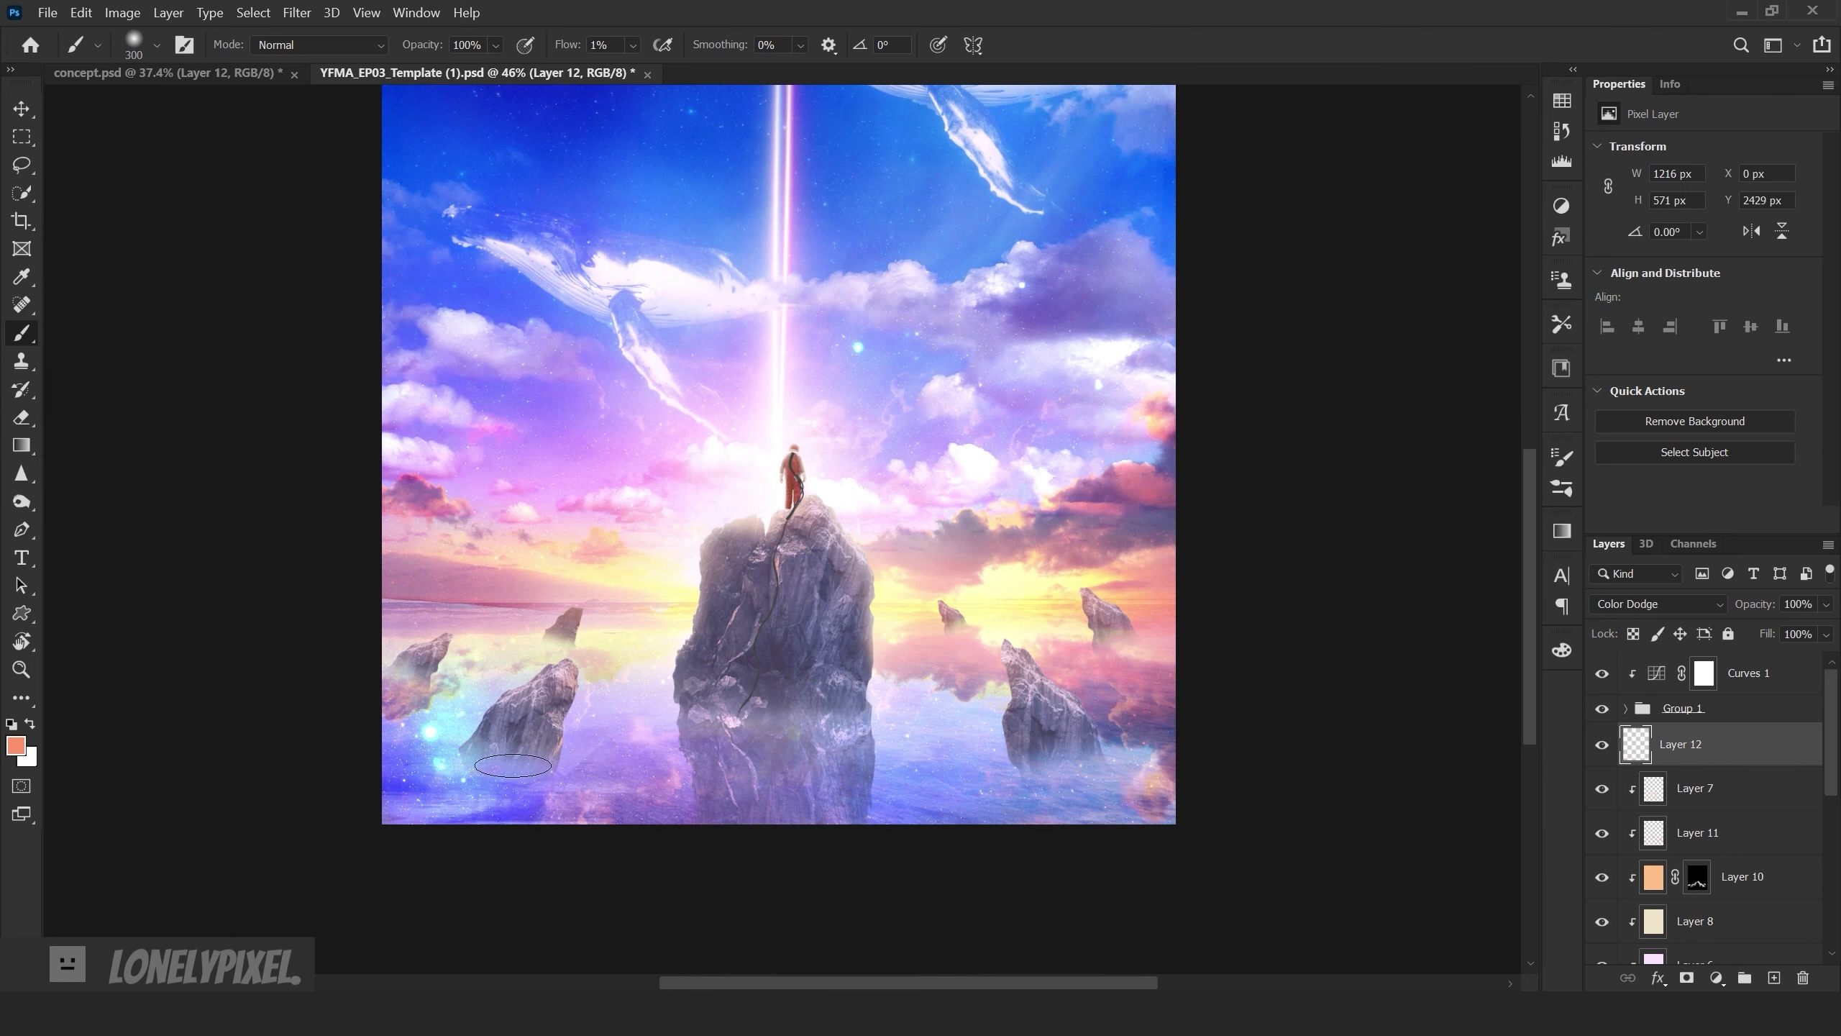
pyautogui.moveTo(1055, 622); pyautogui.dragTo(1138, 732)
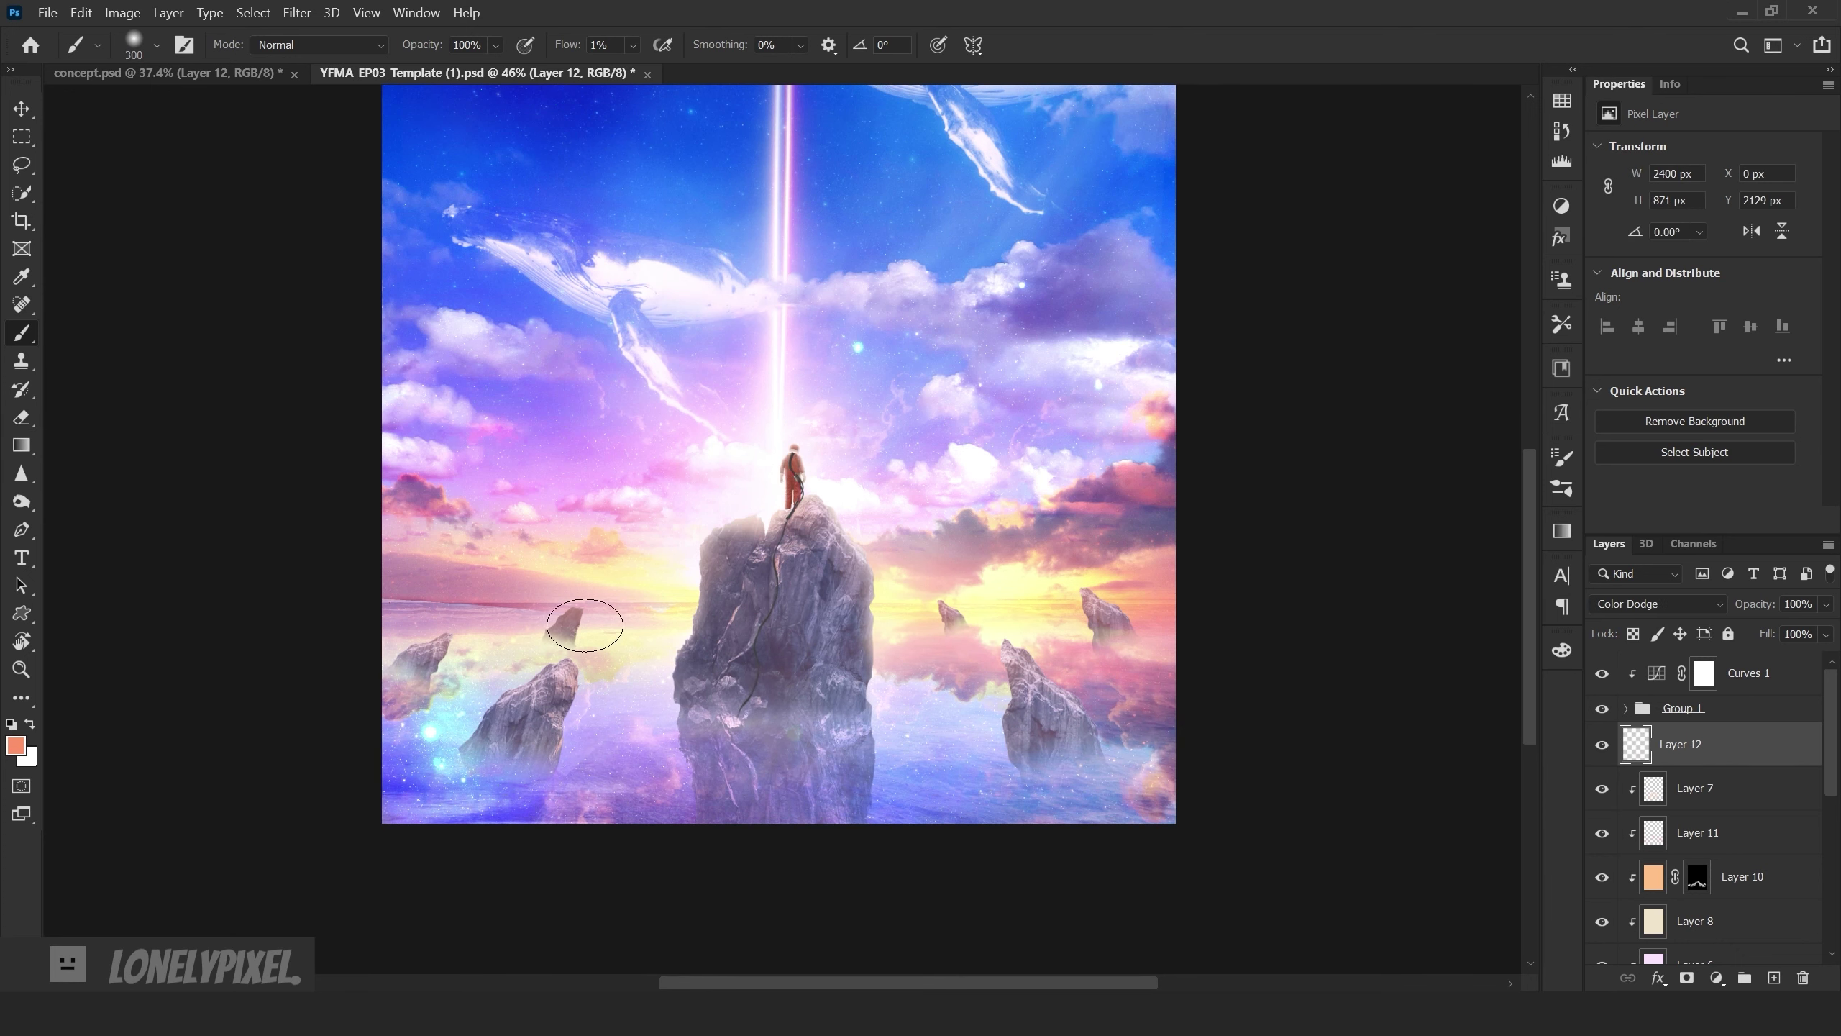
pyautogui.press('[')
pyautogui.press('[')
pyautogui.press('[')
pyautogui.scroll(3, 572, 616)
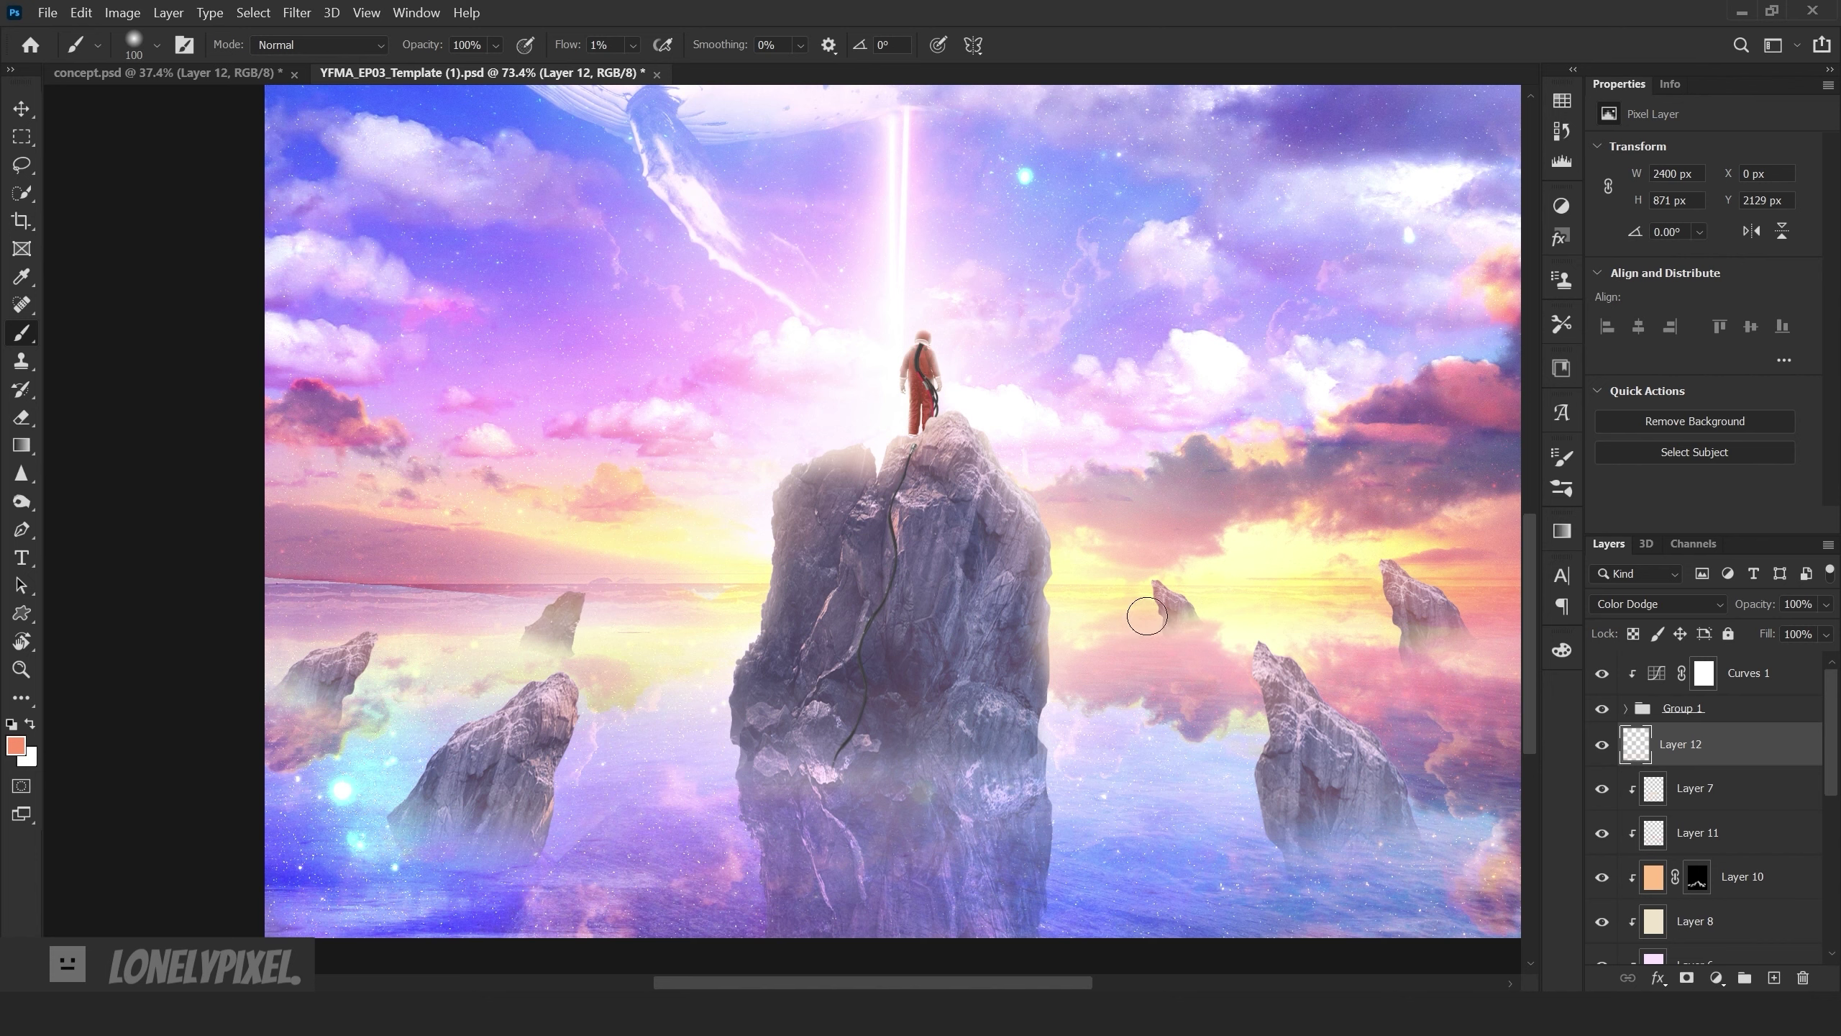
pyautogui.scroll(-2, 1225, 616)
pyautogui.press(']')
pyautogui.press(']')
pyautogui.scroll(-2, 886, 712)
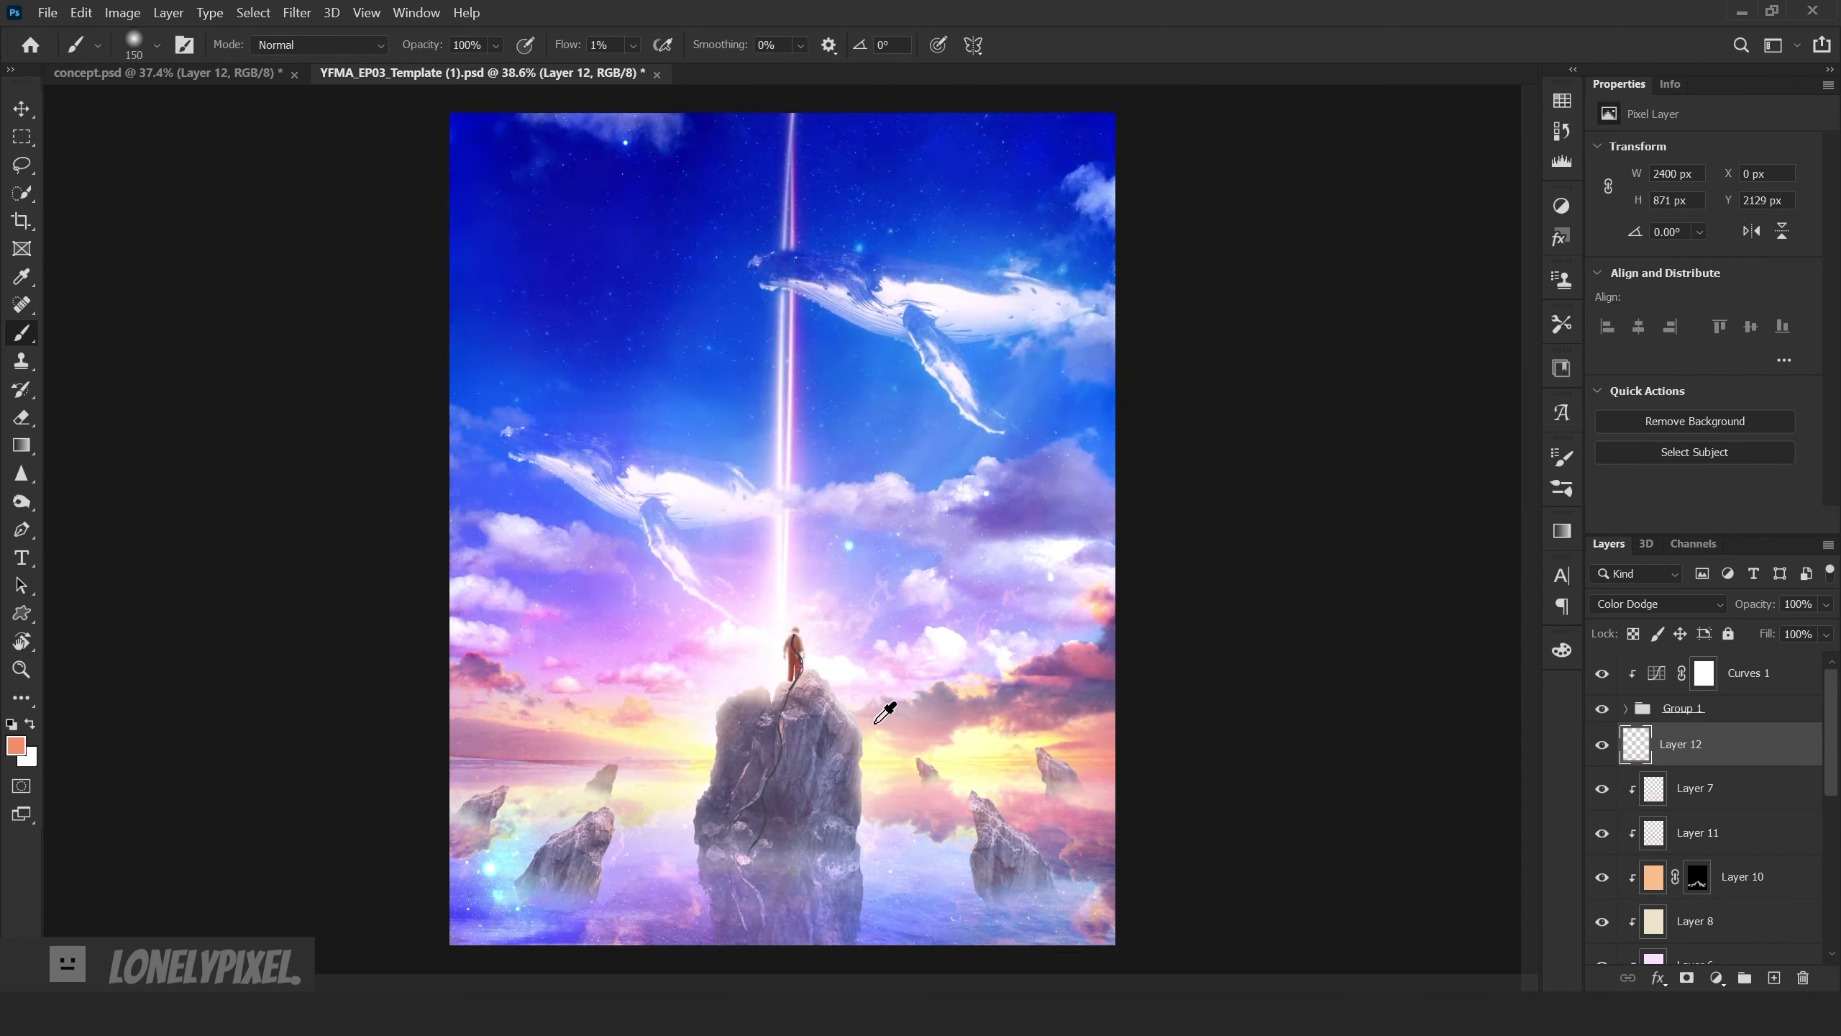
pyautogui.scroll(-3, 681, 527)
pyautogui.scroll(3, 678, 527)
pyautogui.press(']')
pyautogui.press(']')
pyautogui.press(']')
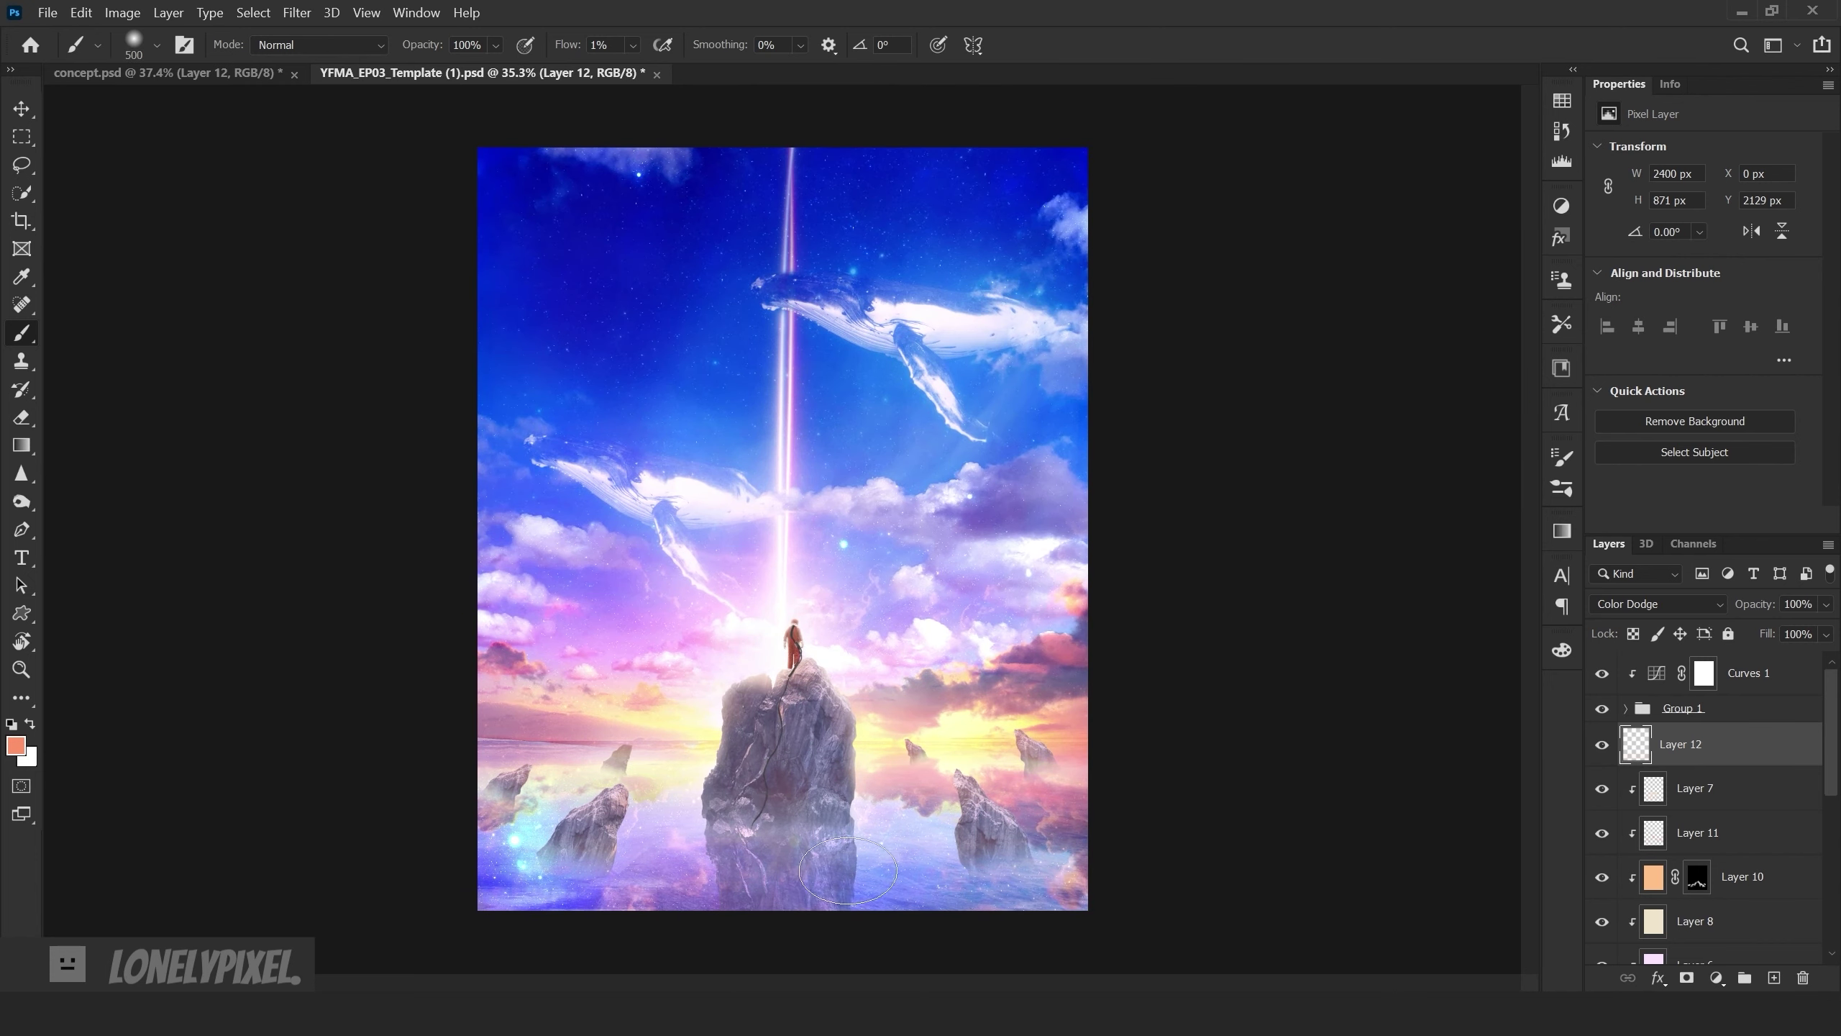
# - Select the Layer 5 copy rock layer and lower its opacity to 70%
pyautogui.click(1740, 833)
pyautogui.scroll(-3, 1743, 826)
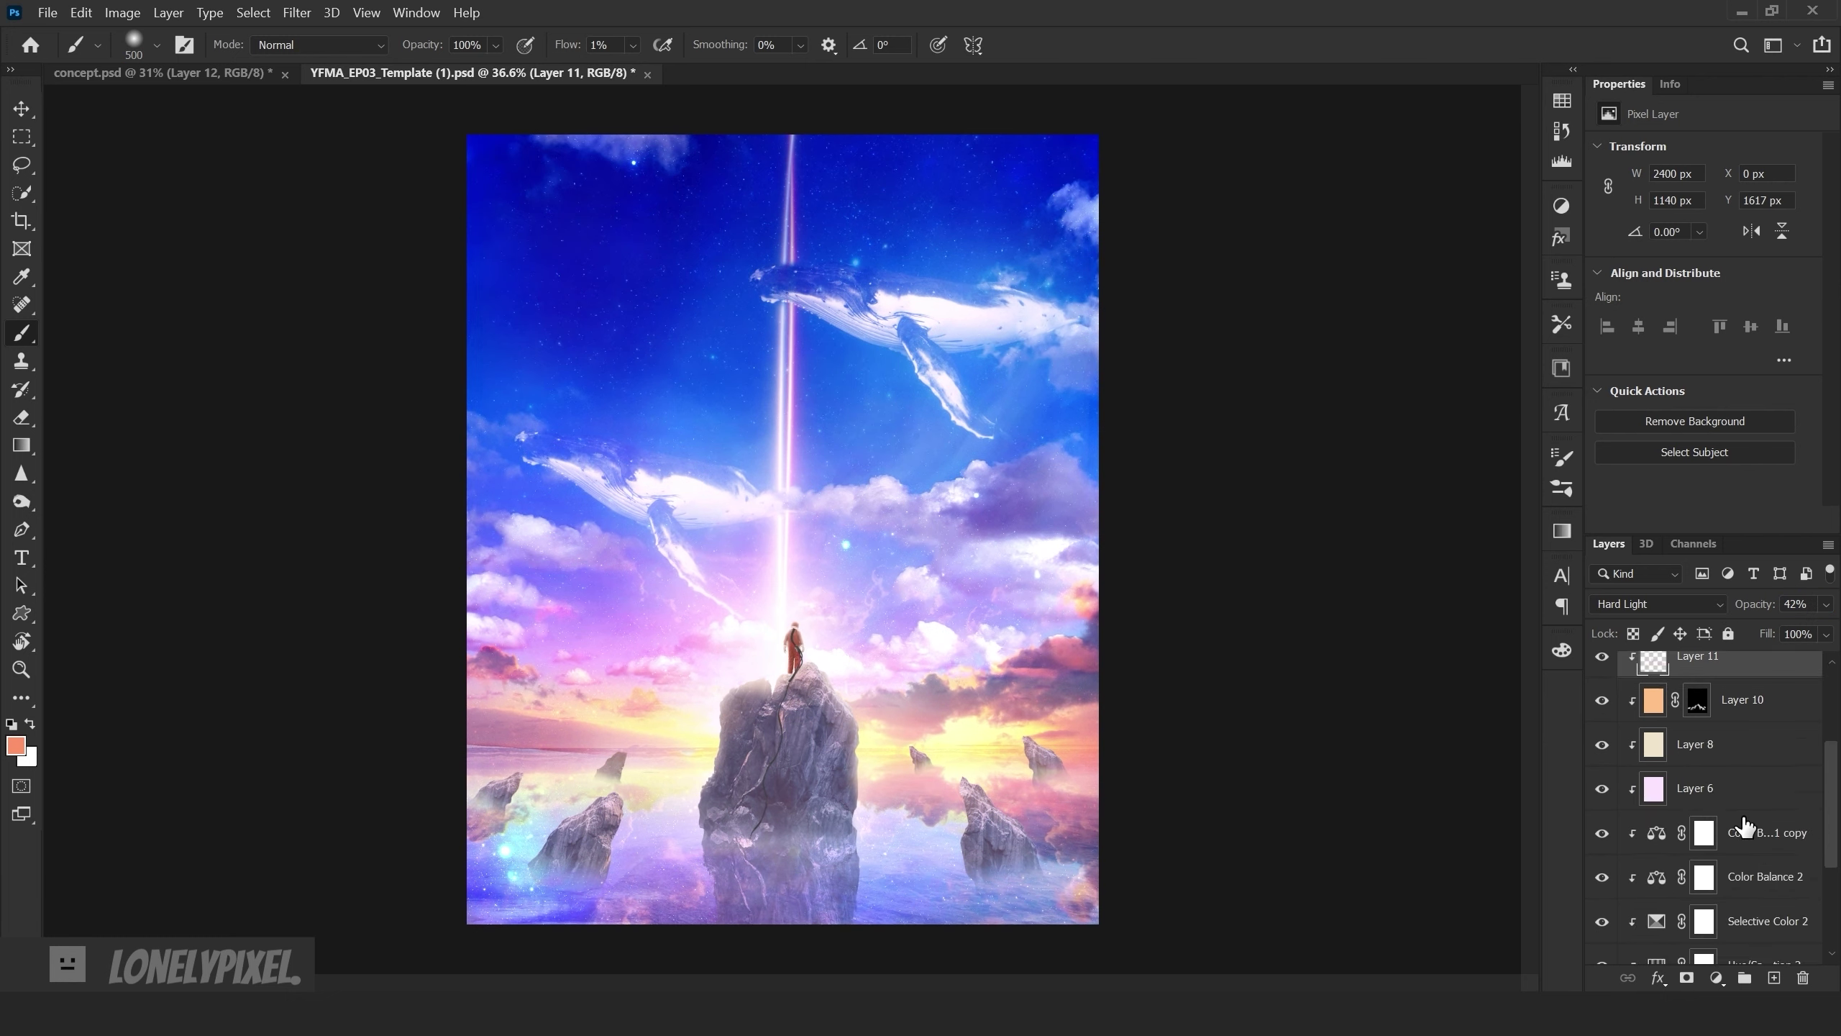
pyautogui.scroll(-3, 1743, 827)
pyautogui.click(1653, 860)
pyautogui.click(1758, 605)
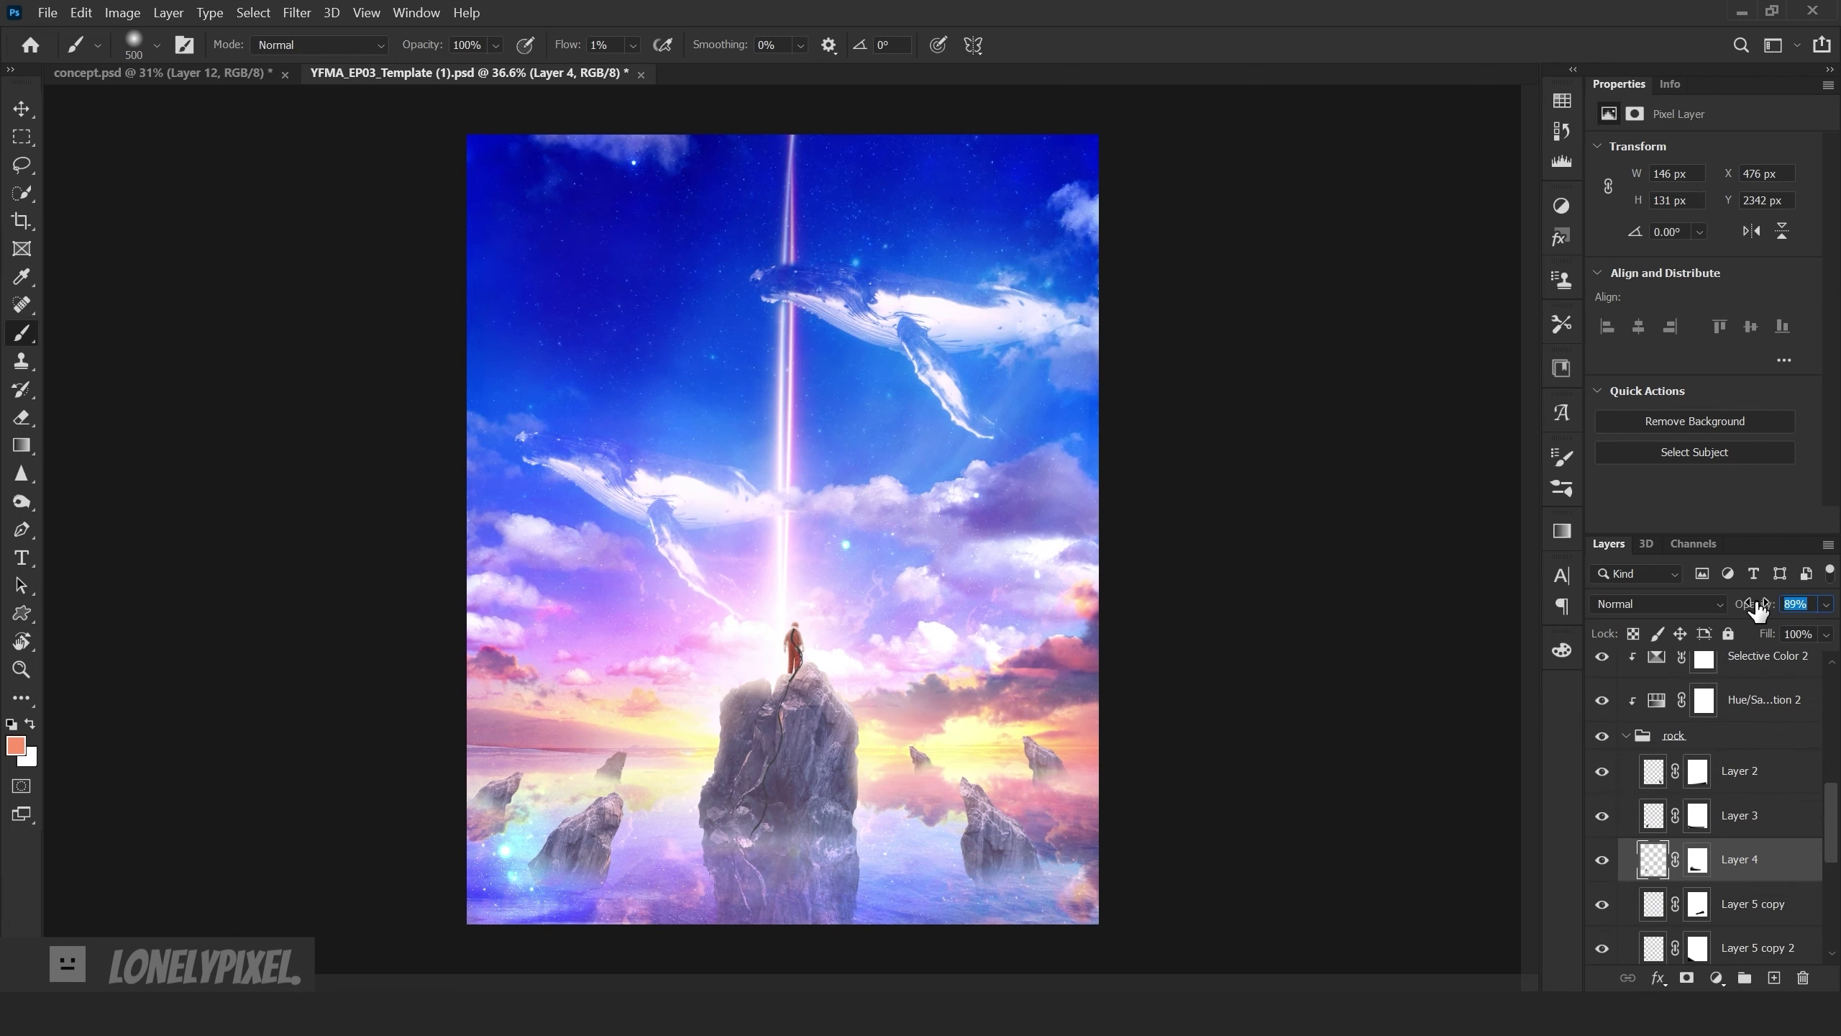
pyautogui.scroll(-2, 1667, 820)
pyautogui.click(1621, 817)
pyautogui.moveTo(1749, 611); pyautogui.dragTo(1739, 611)
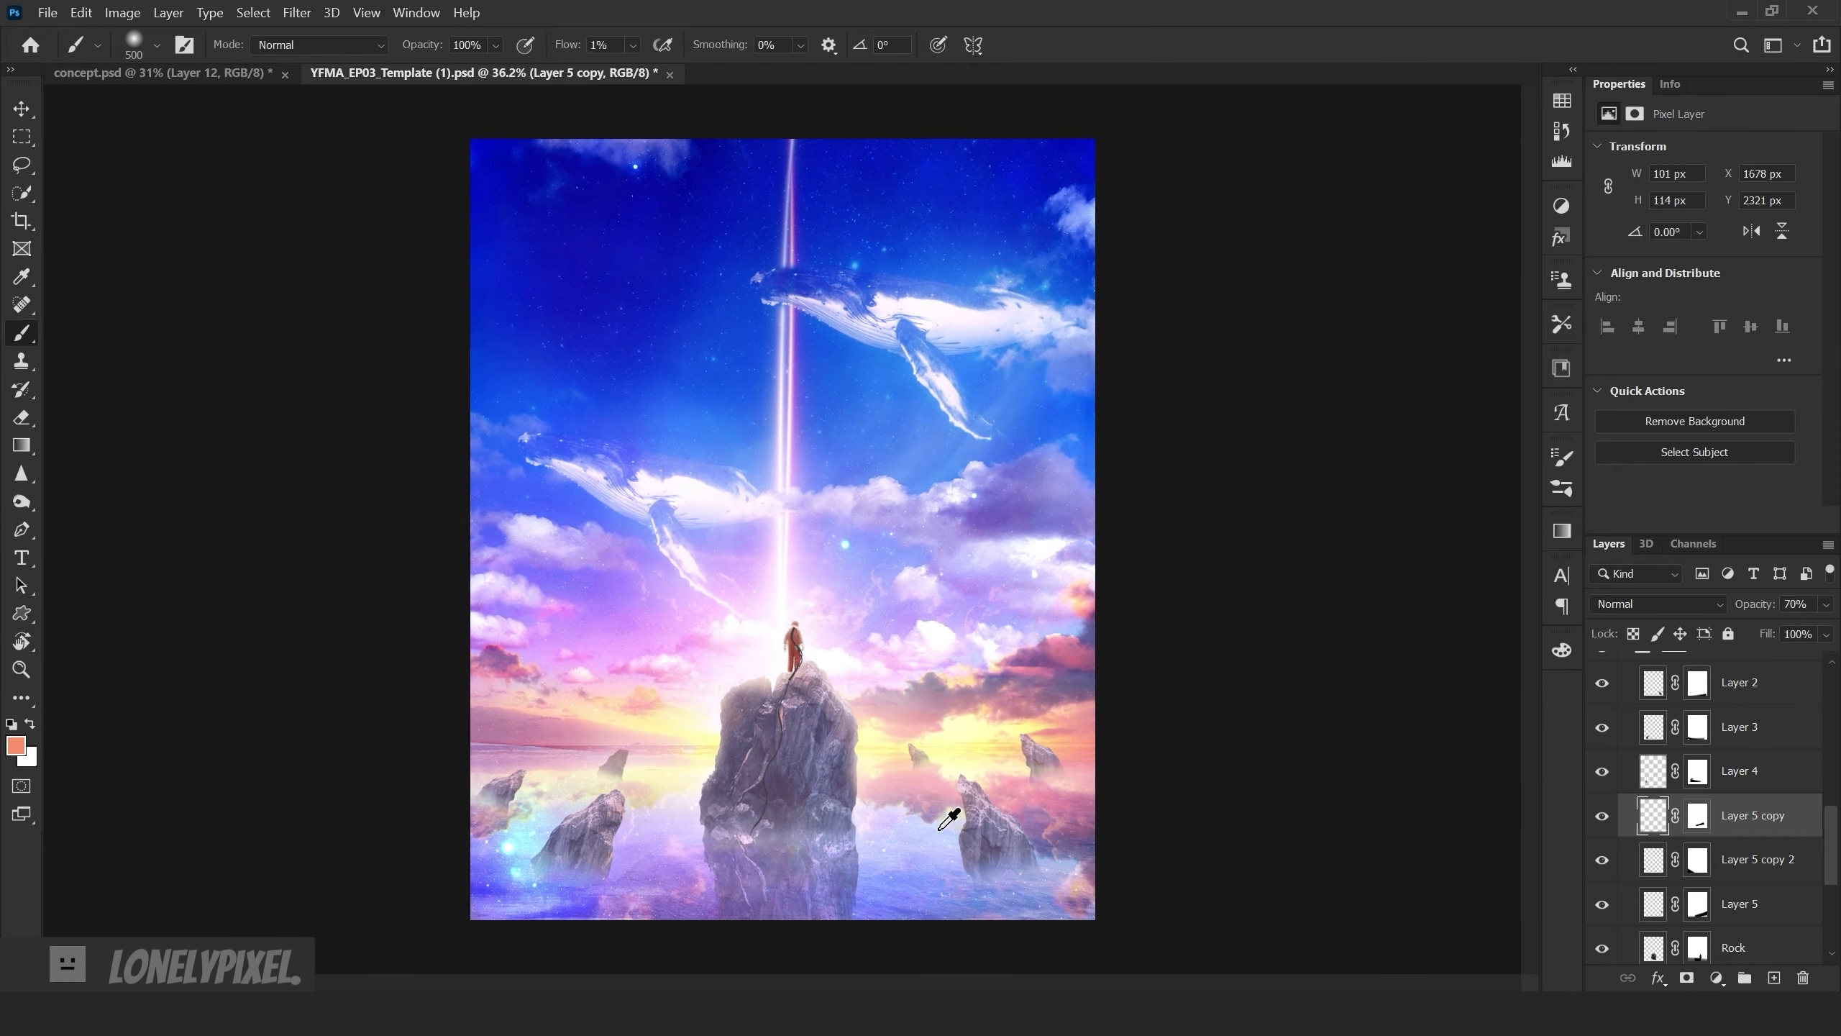
# - Expand the background group and toggle the copied photo layer to compare the sea
pyautogui.scroll(-5, 1705, 856)
pyautogui.click(1625, 950)
pyautogui.scroll(-5, 1667, 834)
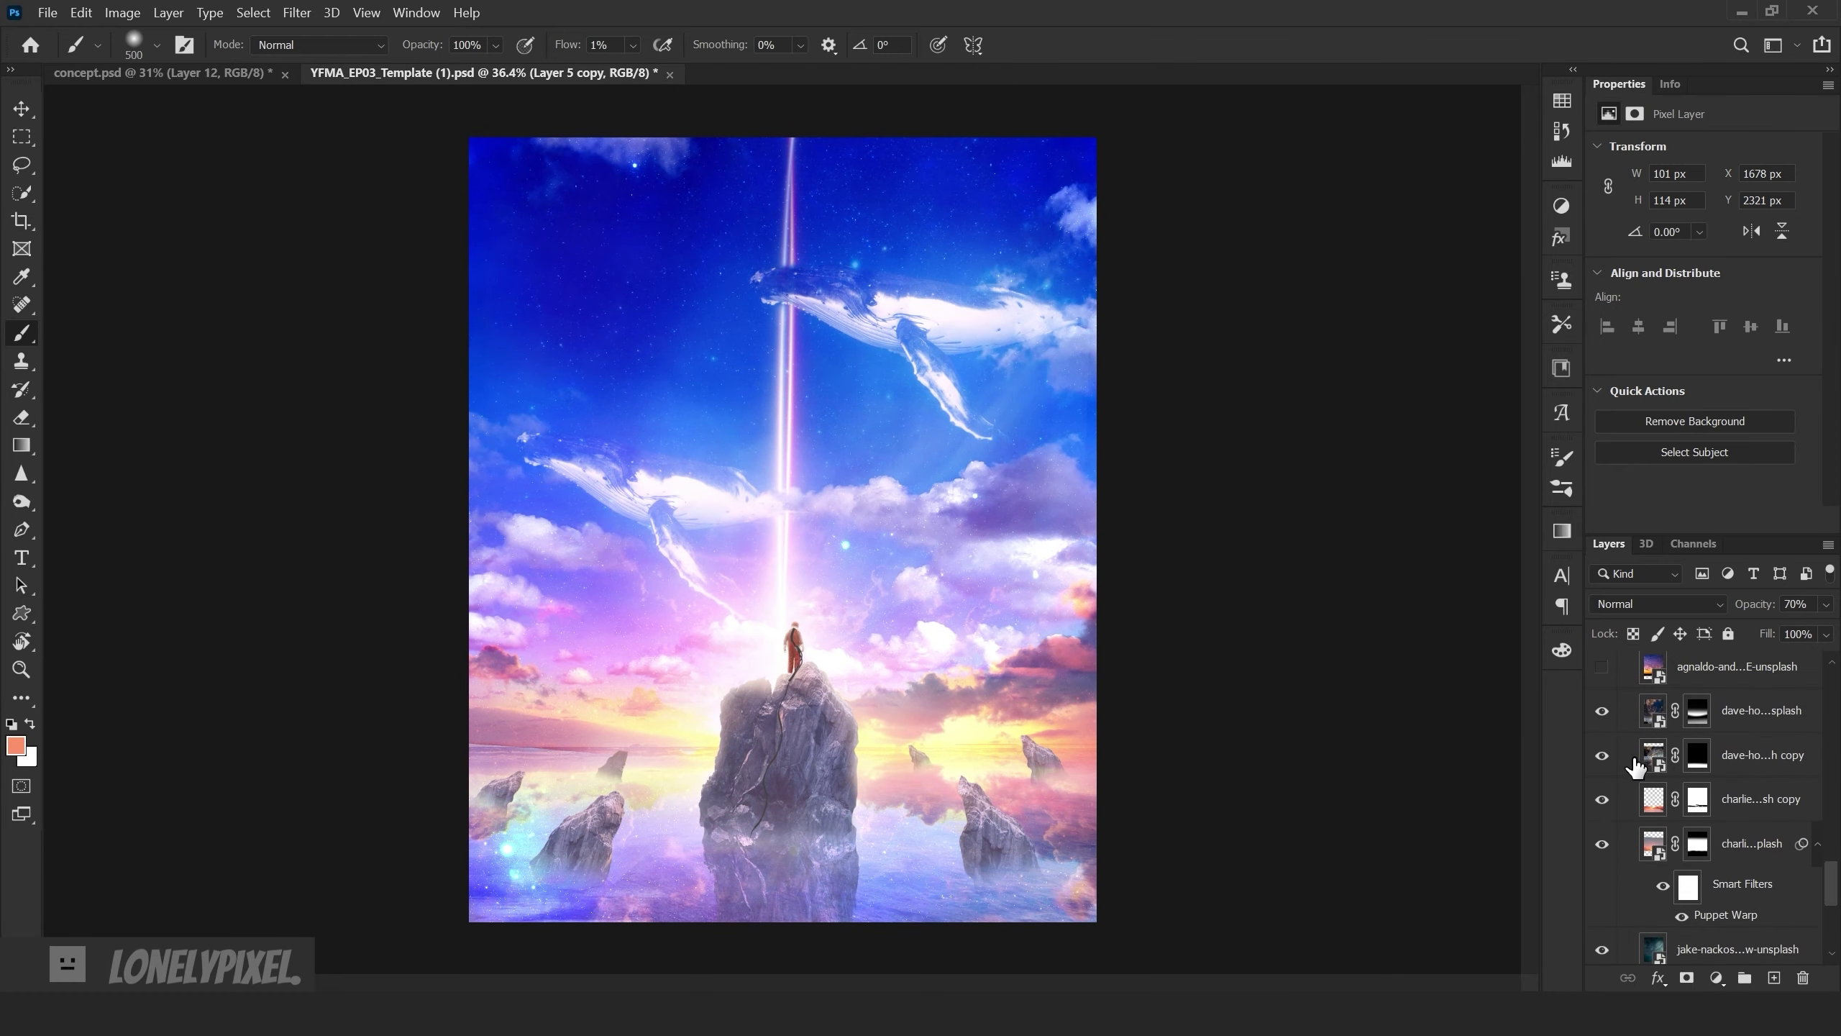
pyautogui.click(1602, 748)
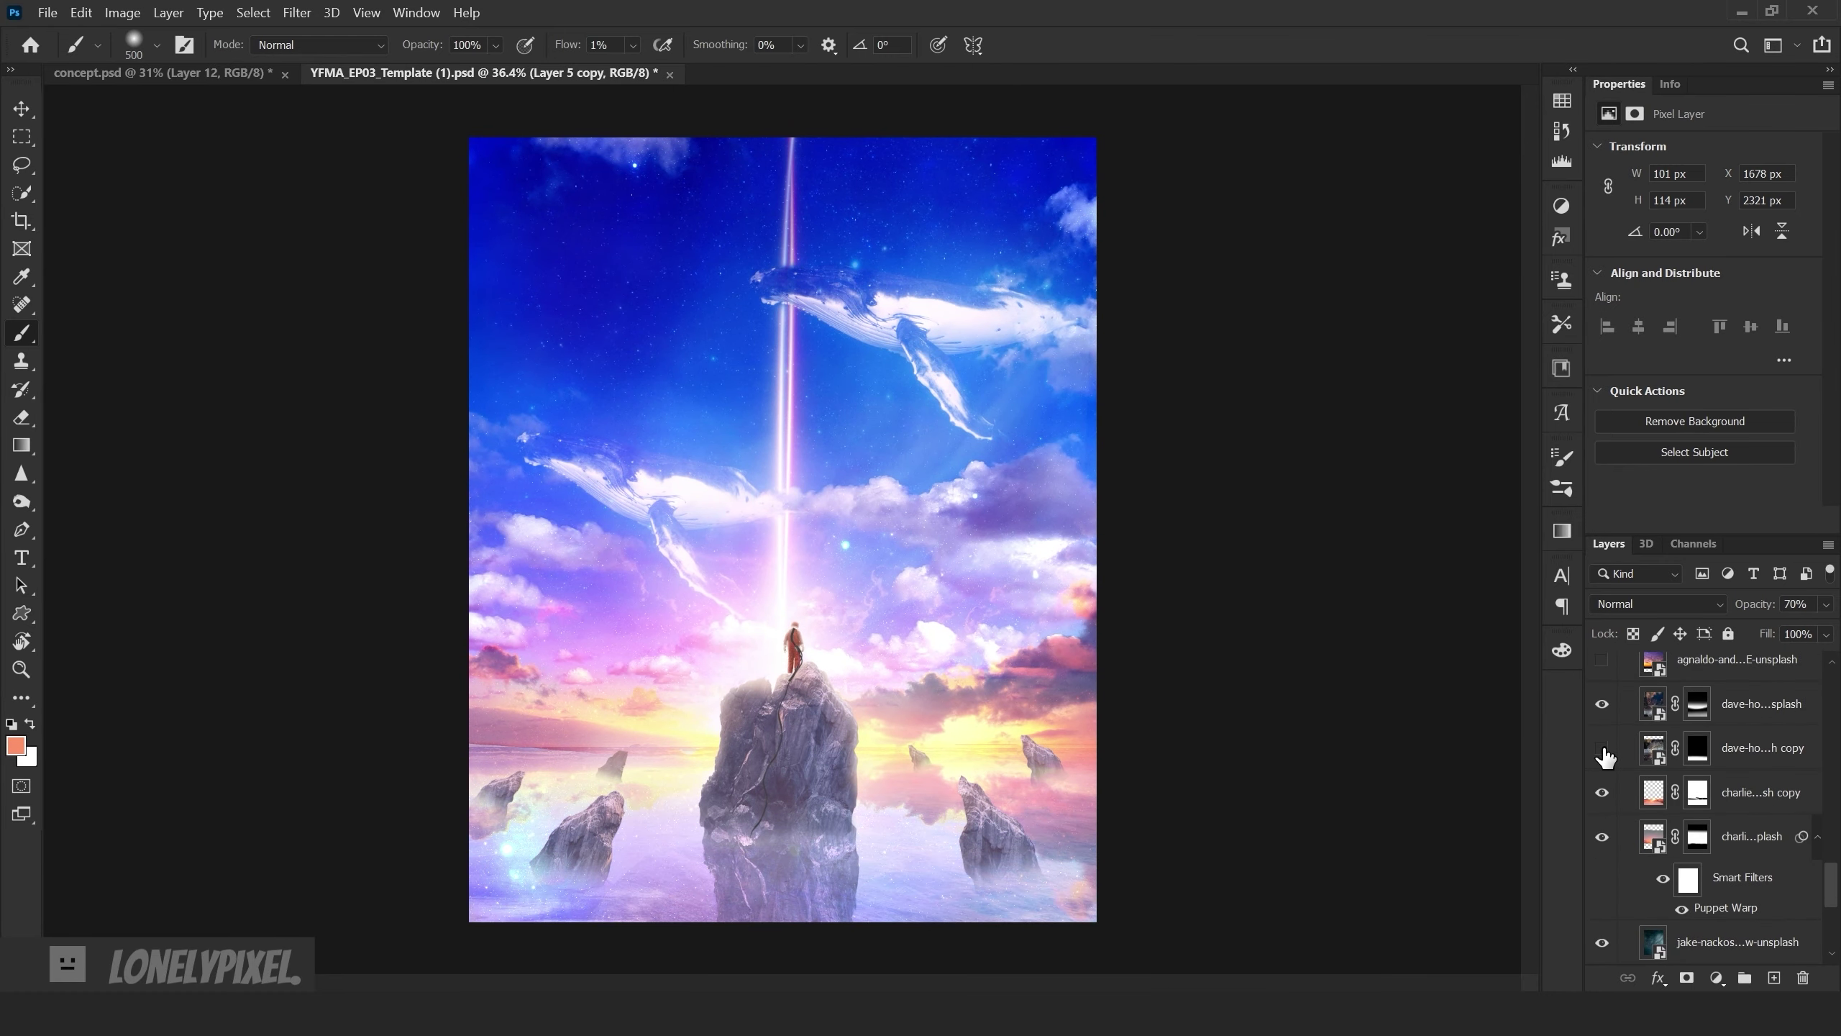
pyautogui.click(1653, 748)
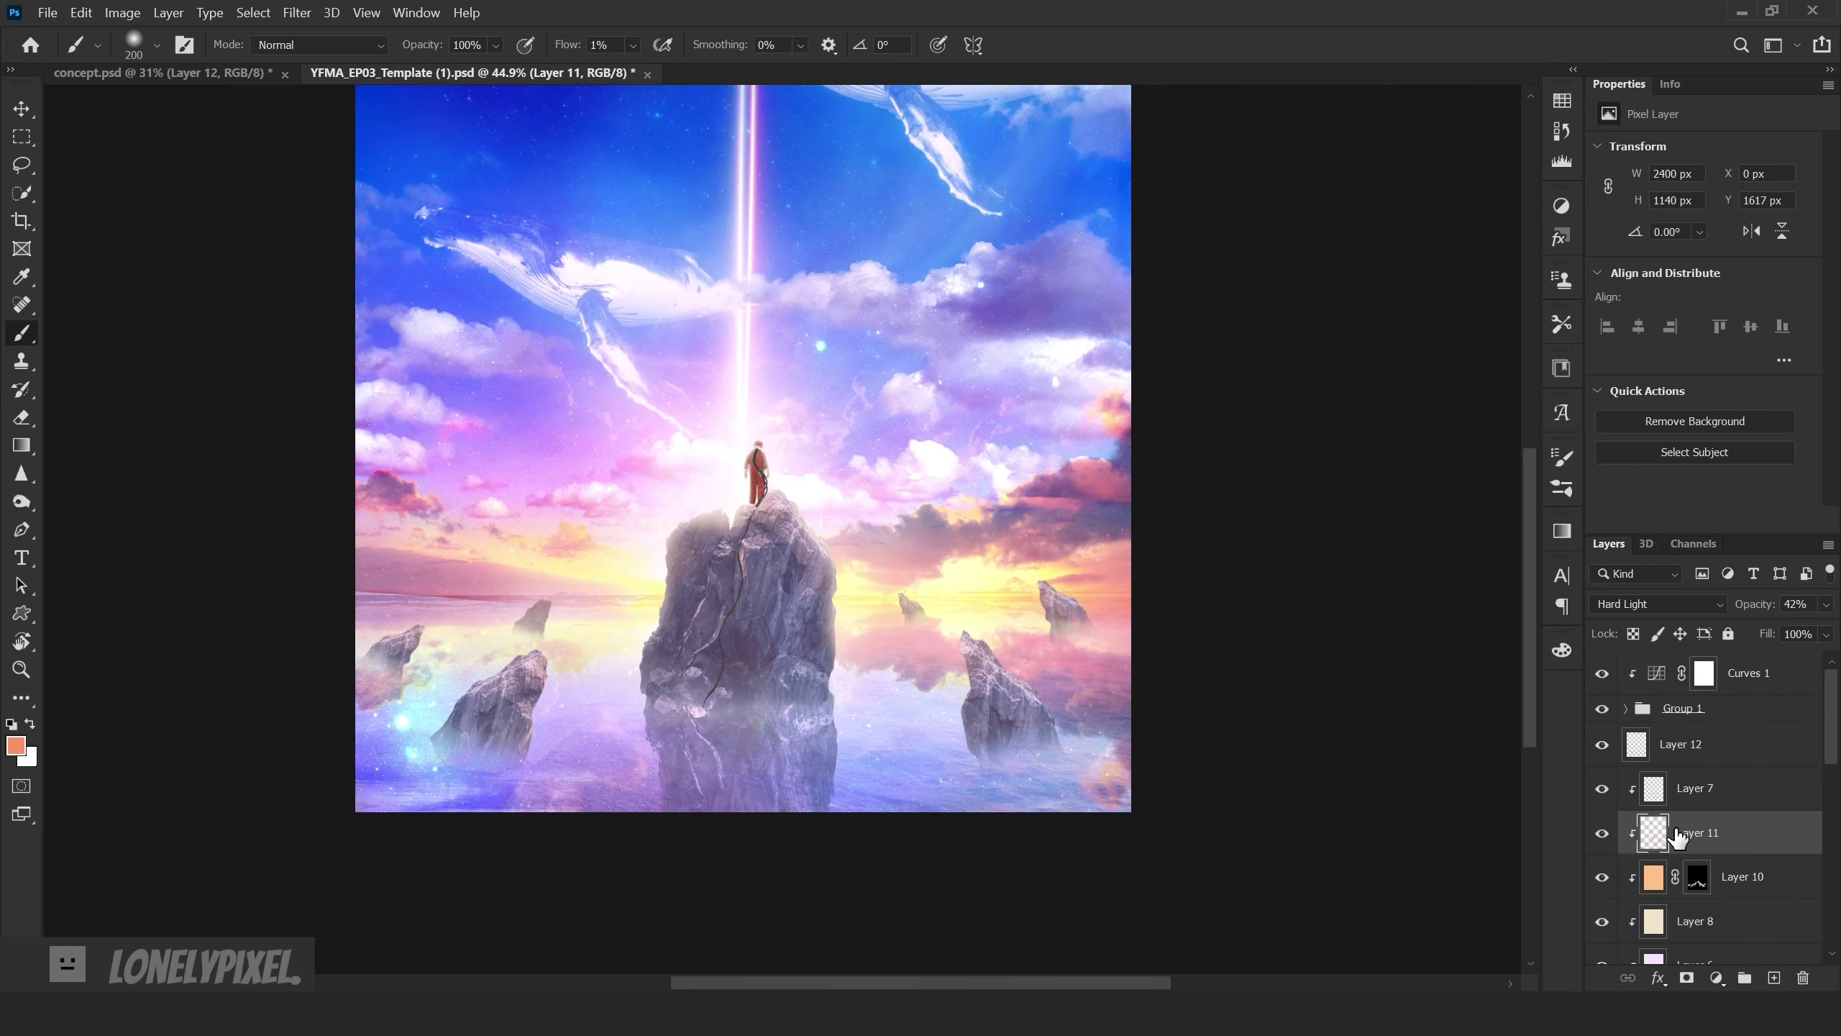
# - Duplicate the Layer 2 rock, flip it vertically and move it down as a sea reflection
pyautogui.press('l')
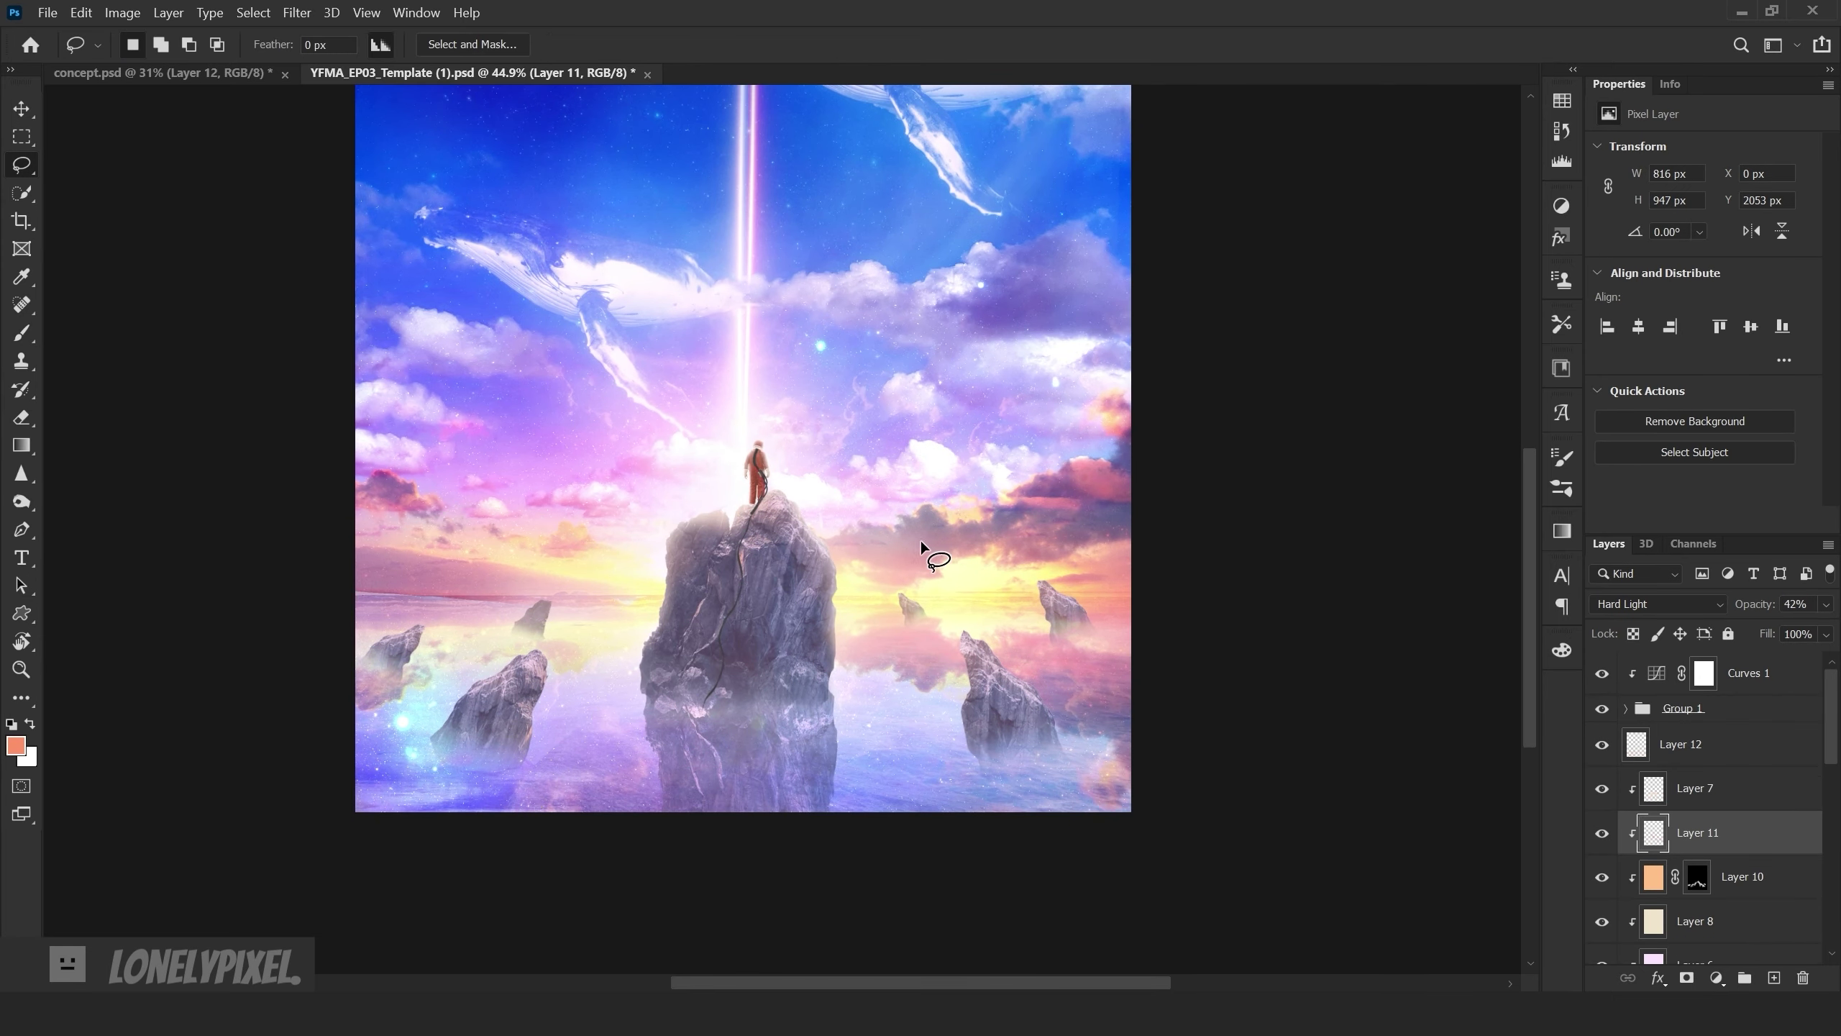
pyautogui.moveTo(937, 526); pyautogui.dragTo(1130, 576)
pyautogui.scroll(-4, 1696, 827)
pyautogui.scroll(-4, 1696, 827)
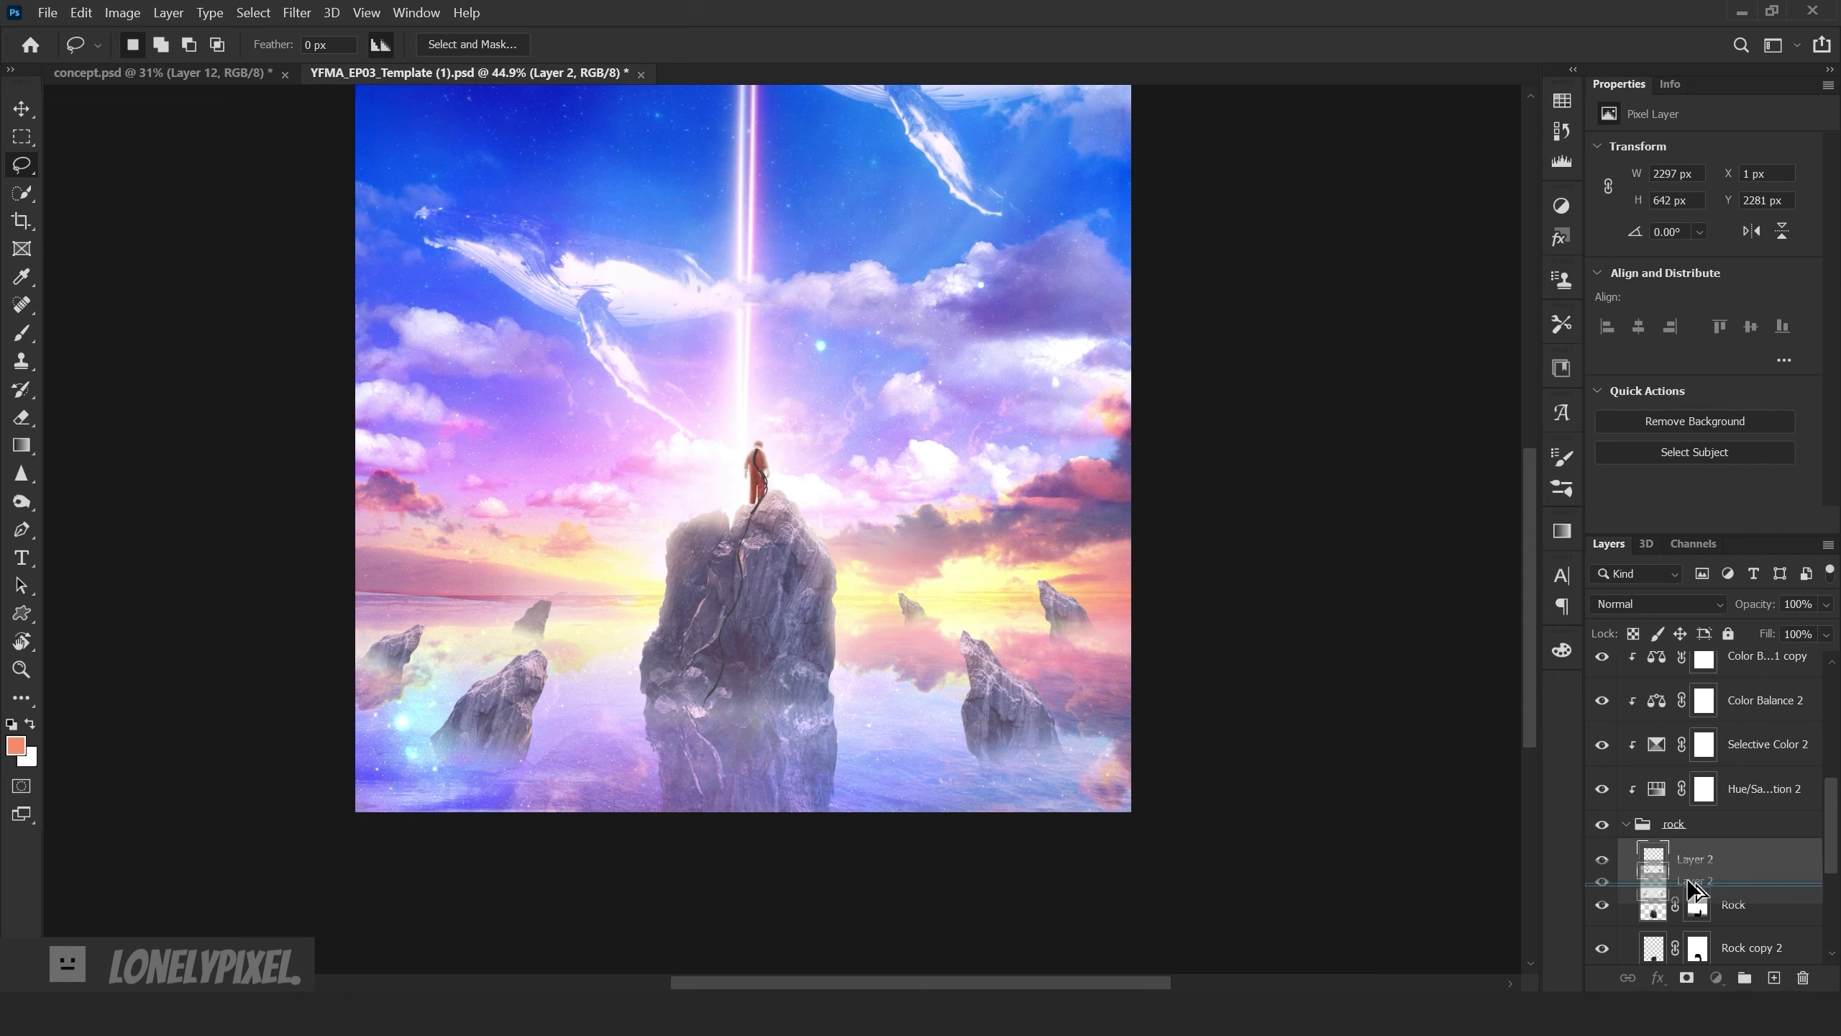
pyautogui.click(1696, 859)
pyautogui.moveTo(1680, 936); pyautogui.dragTo(1681, 940)
pyautogui.hotkey('ctrl', 't')
pyautogui.rightClick(844, 290)
pyautogui.click(885, 670)
pyautogui.moveTo(987, 675); pyautogui.dragTo(990, 835)
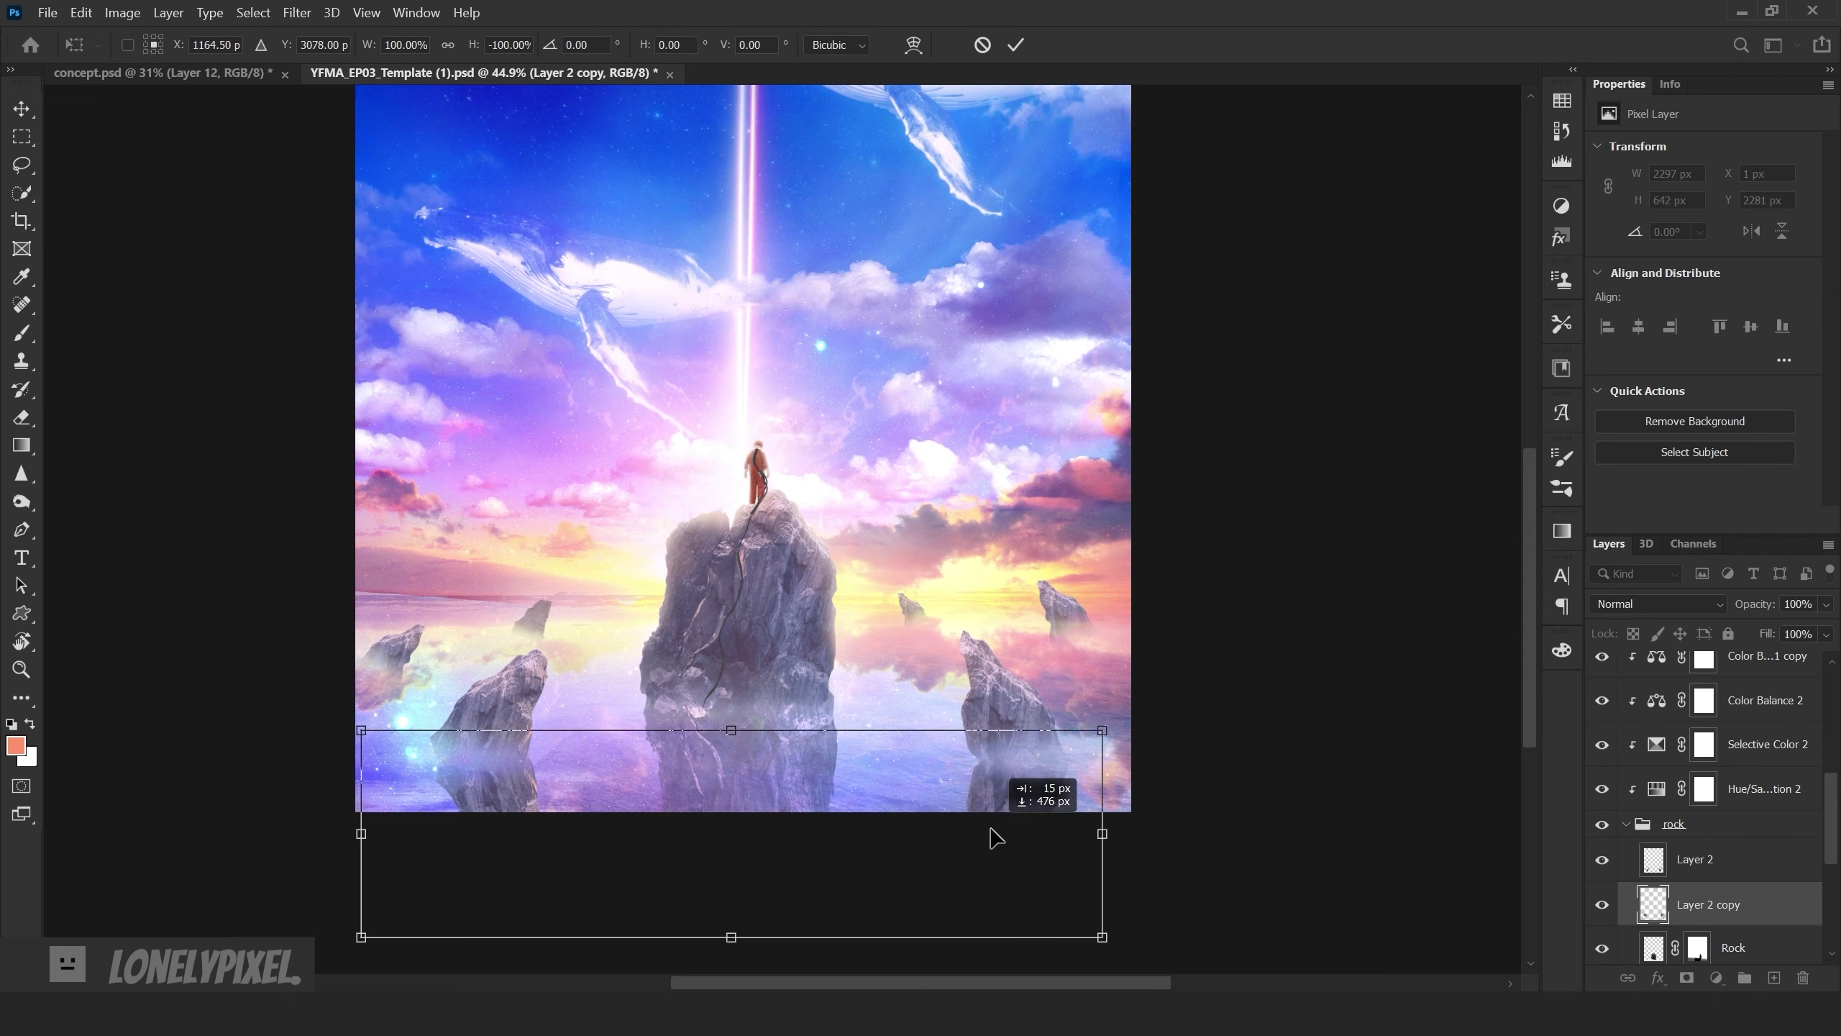
pyautogui.press('Return')
# - Blend the flipped reflection in Hard Light mode at 70%
pyautogui.click(1658, 604)
pyautogui.click(1644, 740)
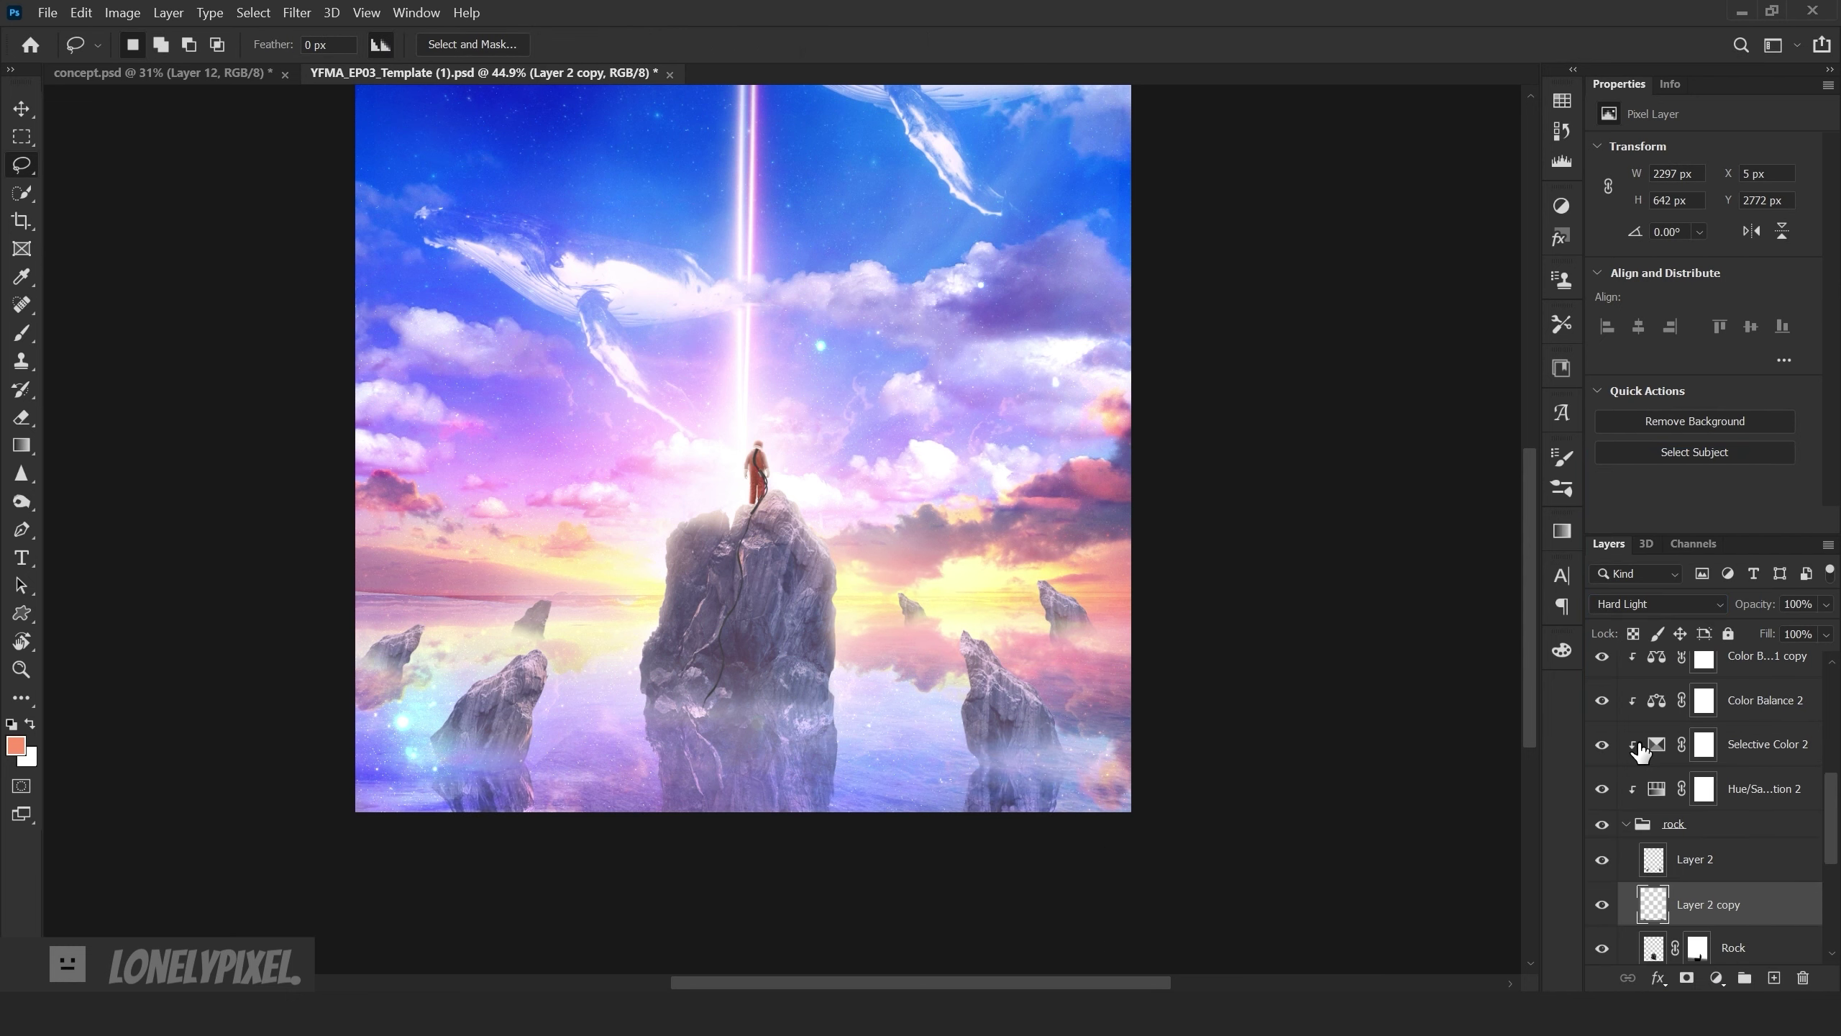
pyautogui.click(1798, 604)
pyautogui.write('70')
pyautogui.scroll(-3, 971, 711)
pyautogui.scroll(3, 972, 714)
# - Duplicate the reflection, move it up over the rocks and mask it to a lassoed area
pyautogui.hotkey('ctrl', 'j')
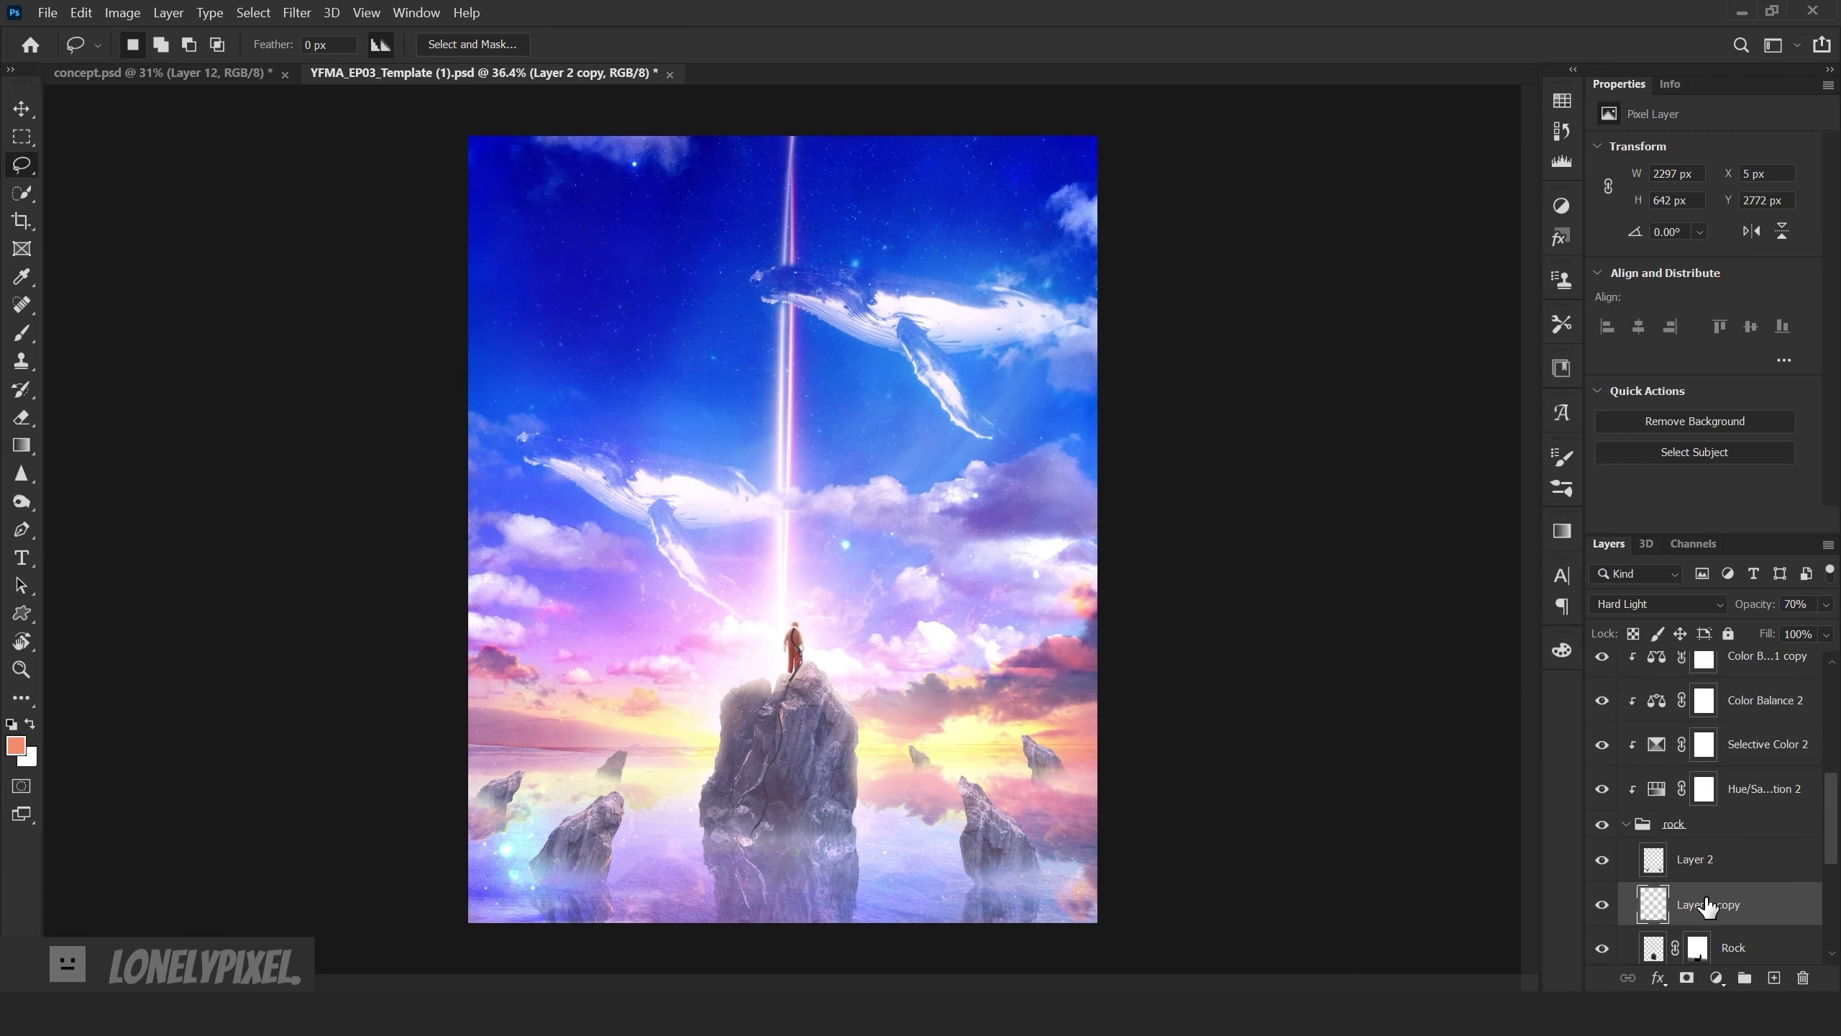
pyautogui.hotkey('ctrl', 't')
pyautogui.moveTo(812, 918)
pyautogui.mouseDown()
pyautogui.moveTo(814, 811)
pyautogui.moveTo(882, 841)
pyautogui.mouseUp()
pyautogui.press('Return')
pyautogui.press('l')
pyautogui.keyDown('alt'); pyautogui.click(1687, 977); pyautogui.keyUp('alt')
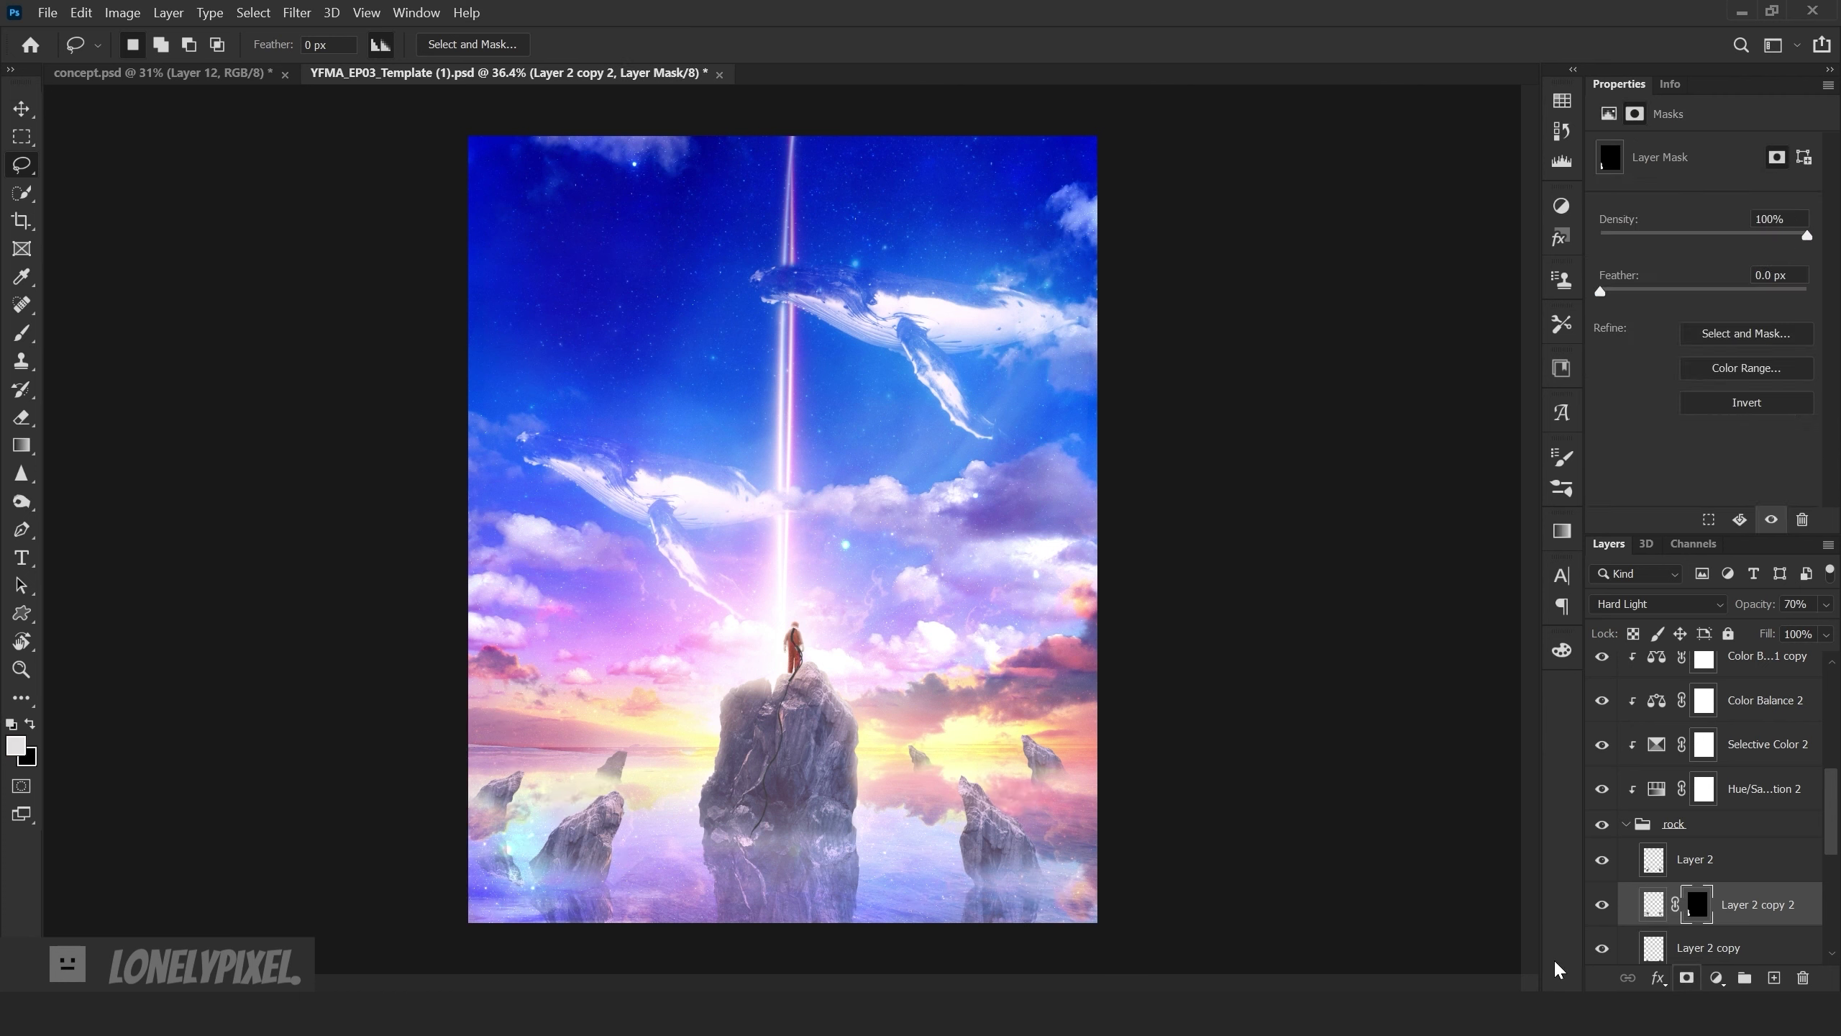
# - Stretch and reshape the masked copy downward and lower its opacity to 30%
pyautogui.hotkey('ctrl', 't')
pyautogui.moveTo(769, 922); pyautogui.dragTo(768, 968)
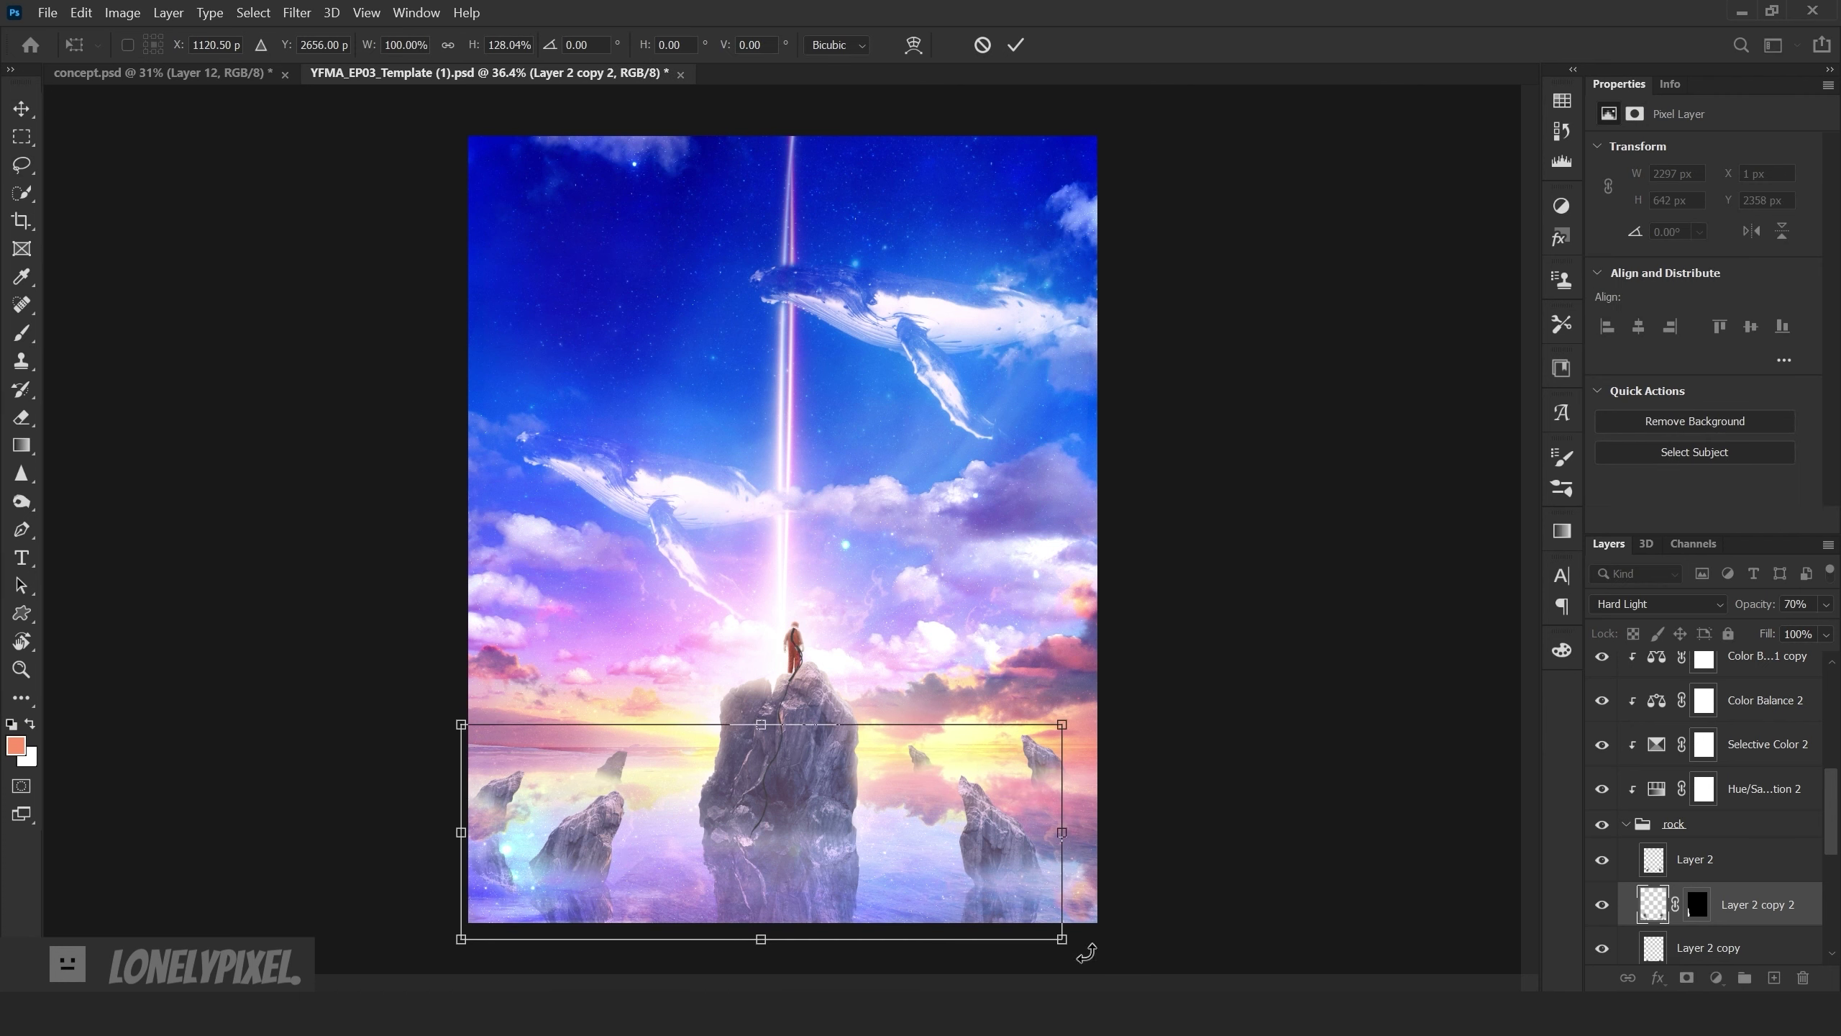
pyautogui.moveTo(584, 893); pyautogui.dragTo(830, 843)
pyautogui.press('Return')
pyautogui.moveTo(1754, 604); pyautogui.dragTo(1718, 613)
pyautogui.hotkey('ctrl', 't')
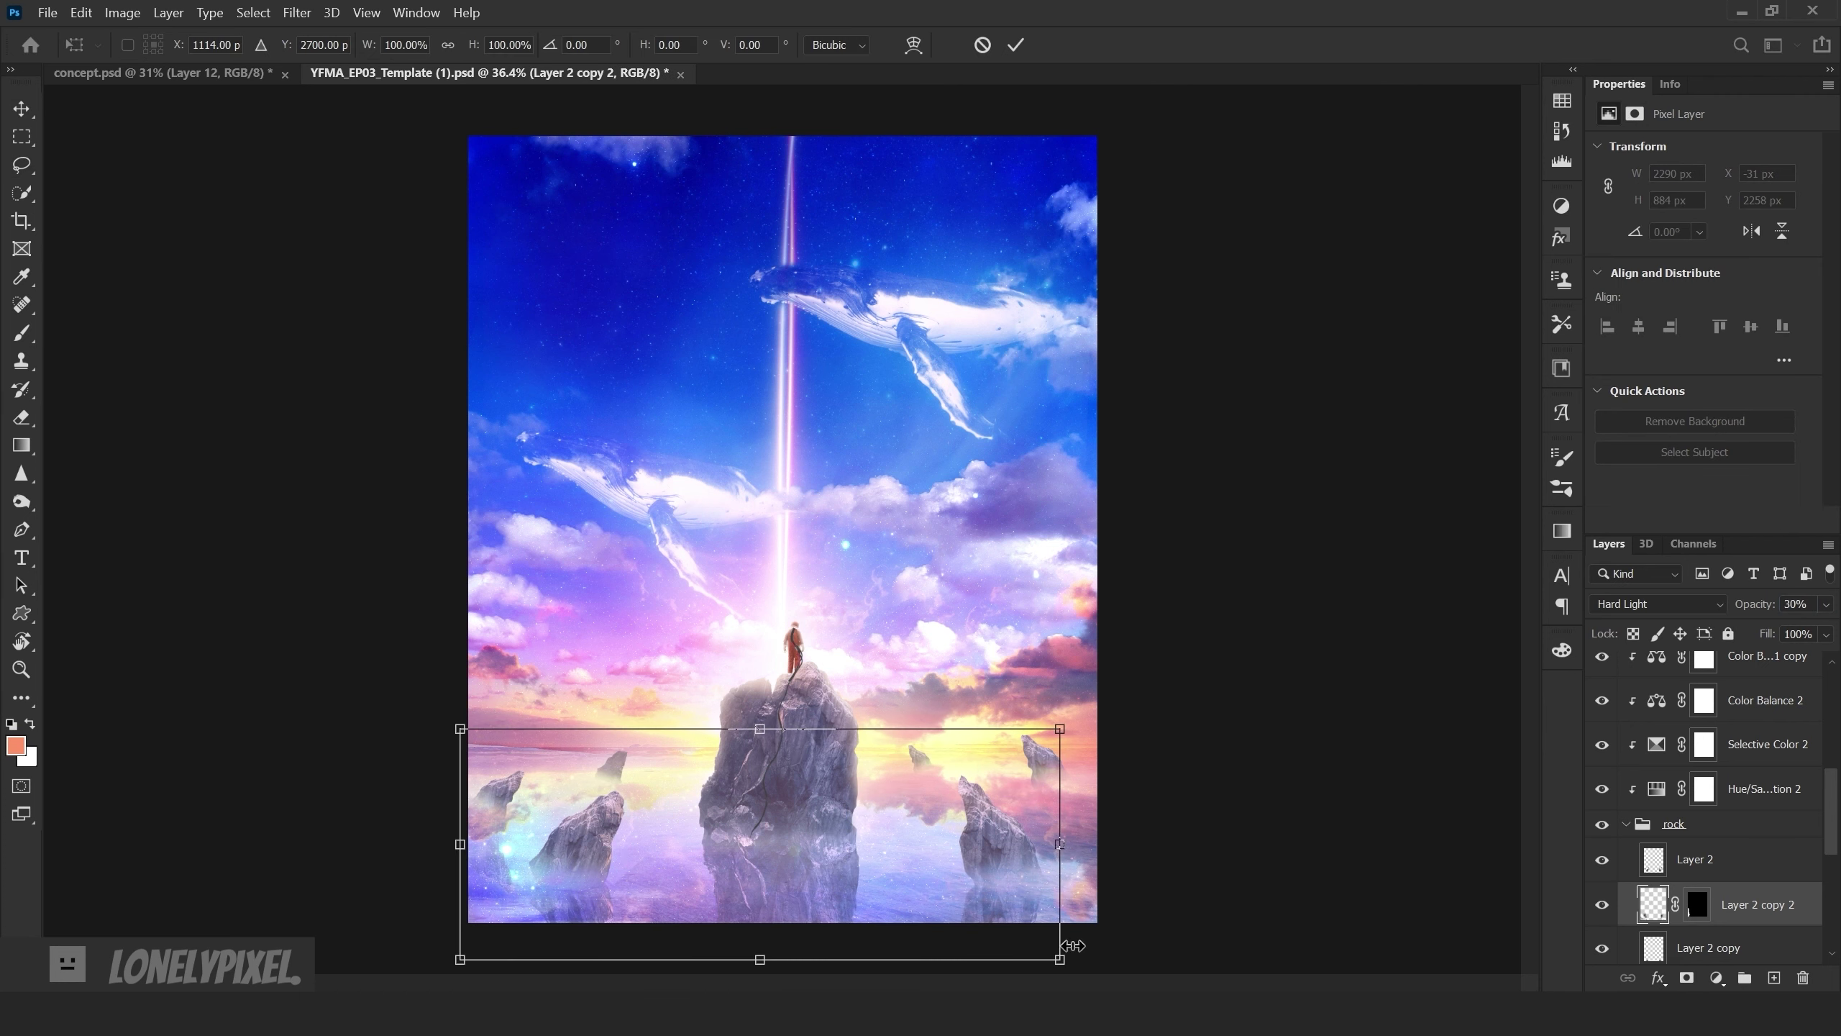
pyautogui.moveTo(760, 954); pyautogui.dragTo(842, 842)
pyautogui.press('Return')
pyautogui.hotkey('ctrl', '0')
pyautogui.scroll(-2, 1736, 819)
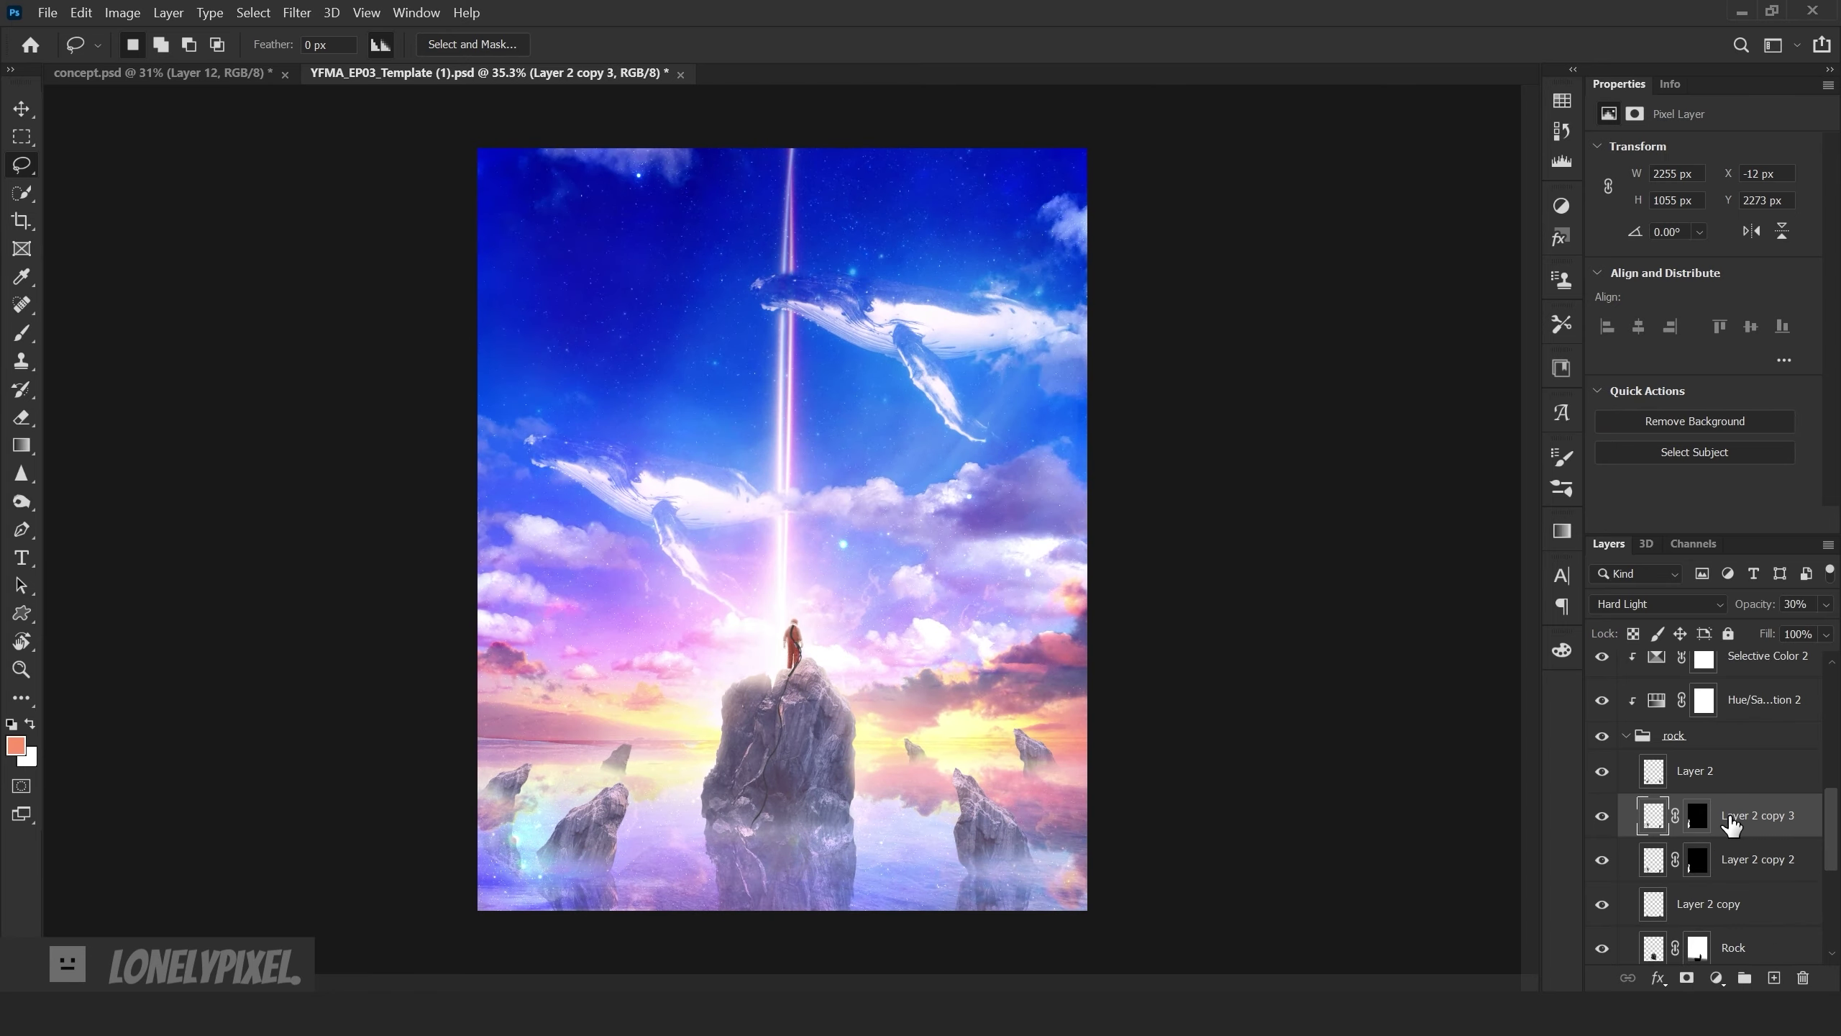
# - Duplicate the rock copy again, rotate it diagonally over the rocks and mask it
pyautogui.hotkey('ctrl', 'alt', 't')
pyautogui.moveTo(958, 745)
pyautogui.mouseDown()
pyautogui.moveTo(1056, 801)
pyautogui.moveTo(961, 731)
pyautogui.mouseUp()
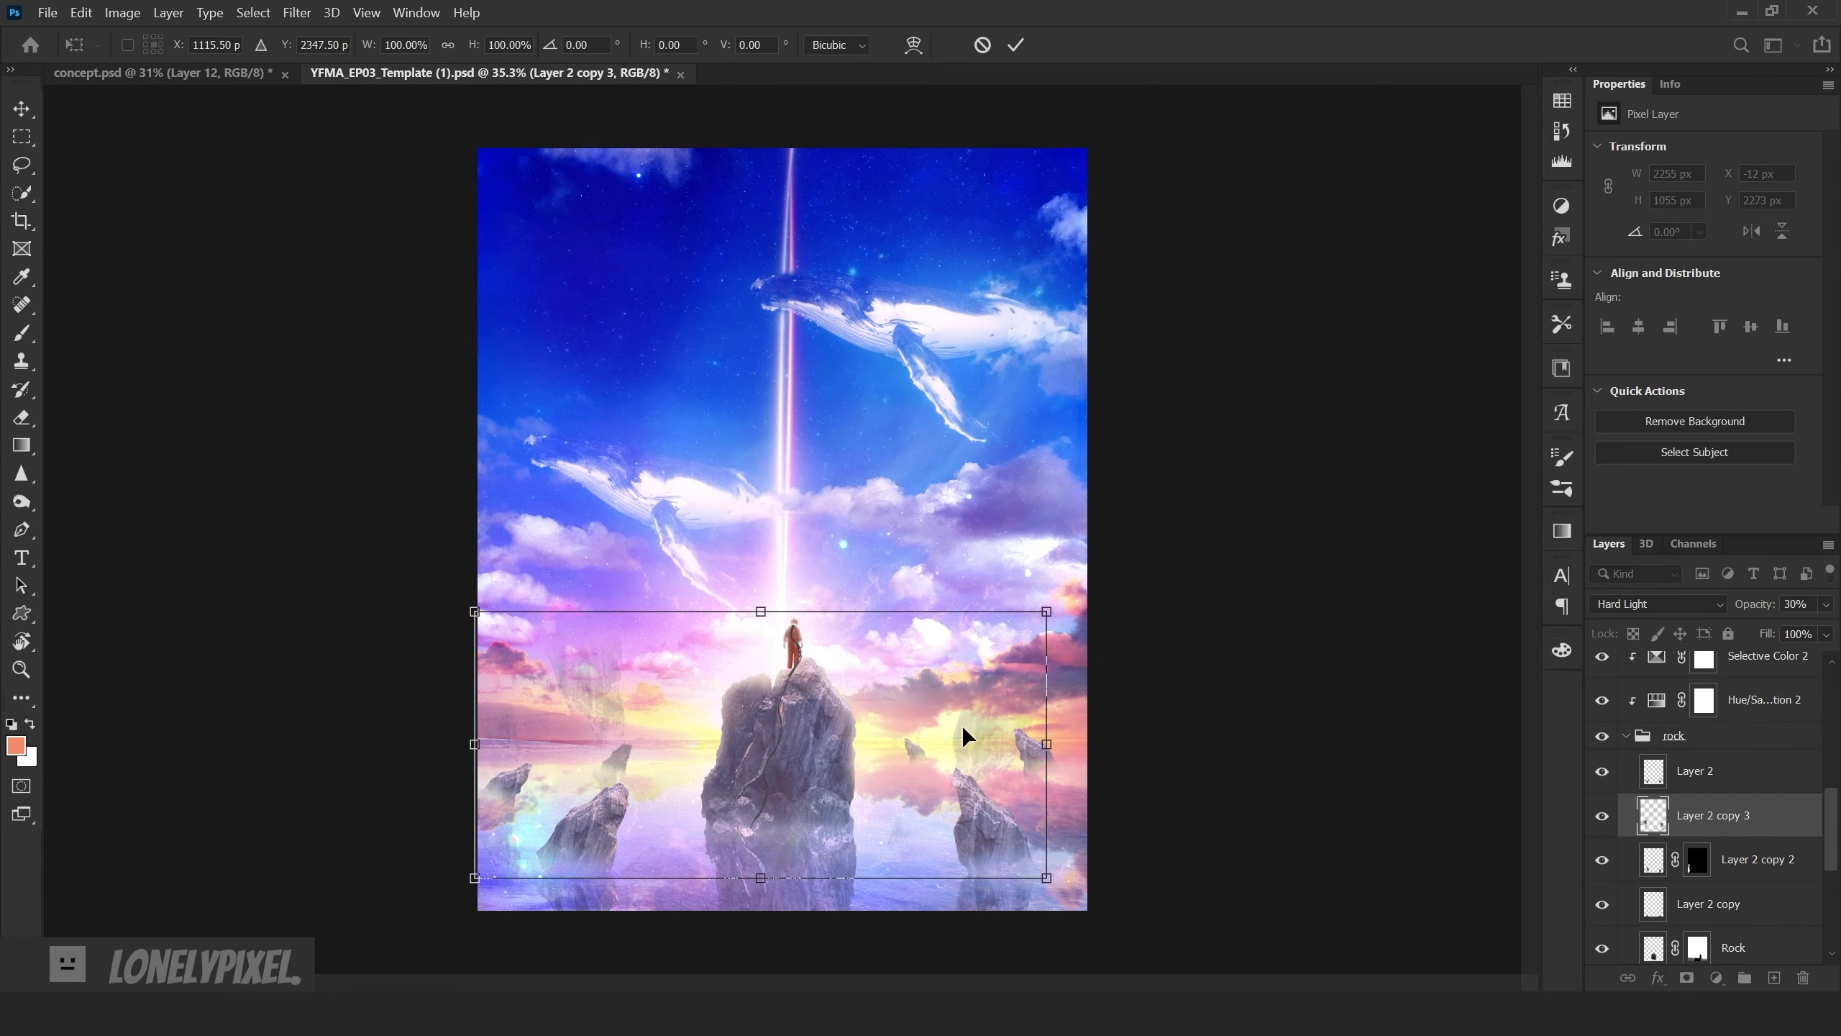
pyautogui.moveTo(1212, 831); pyautogui.dragTo(1048, 805)
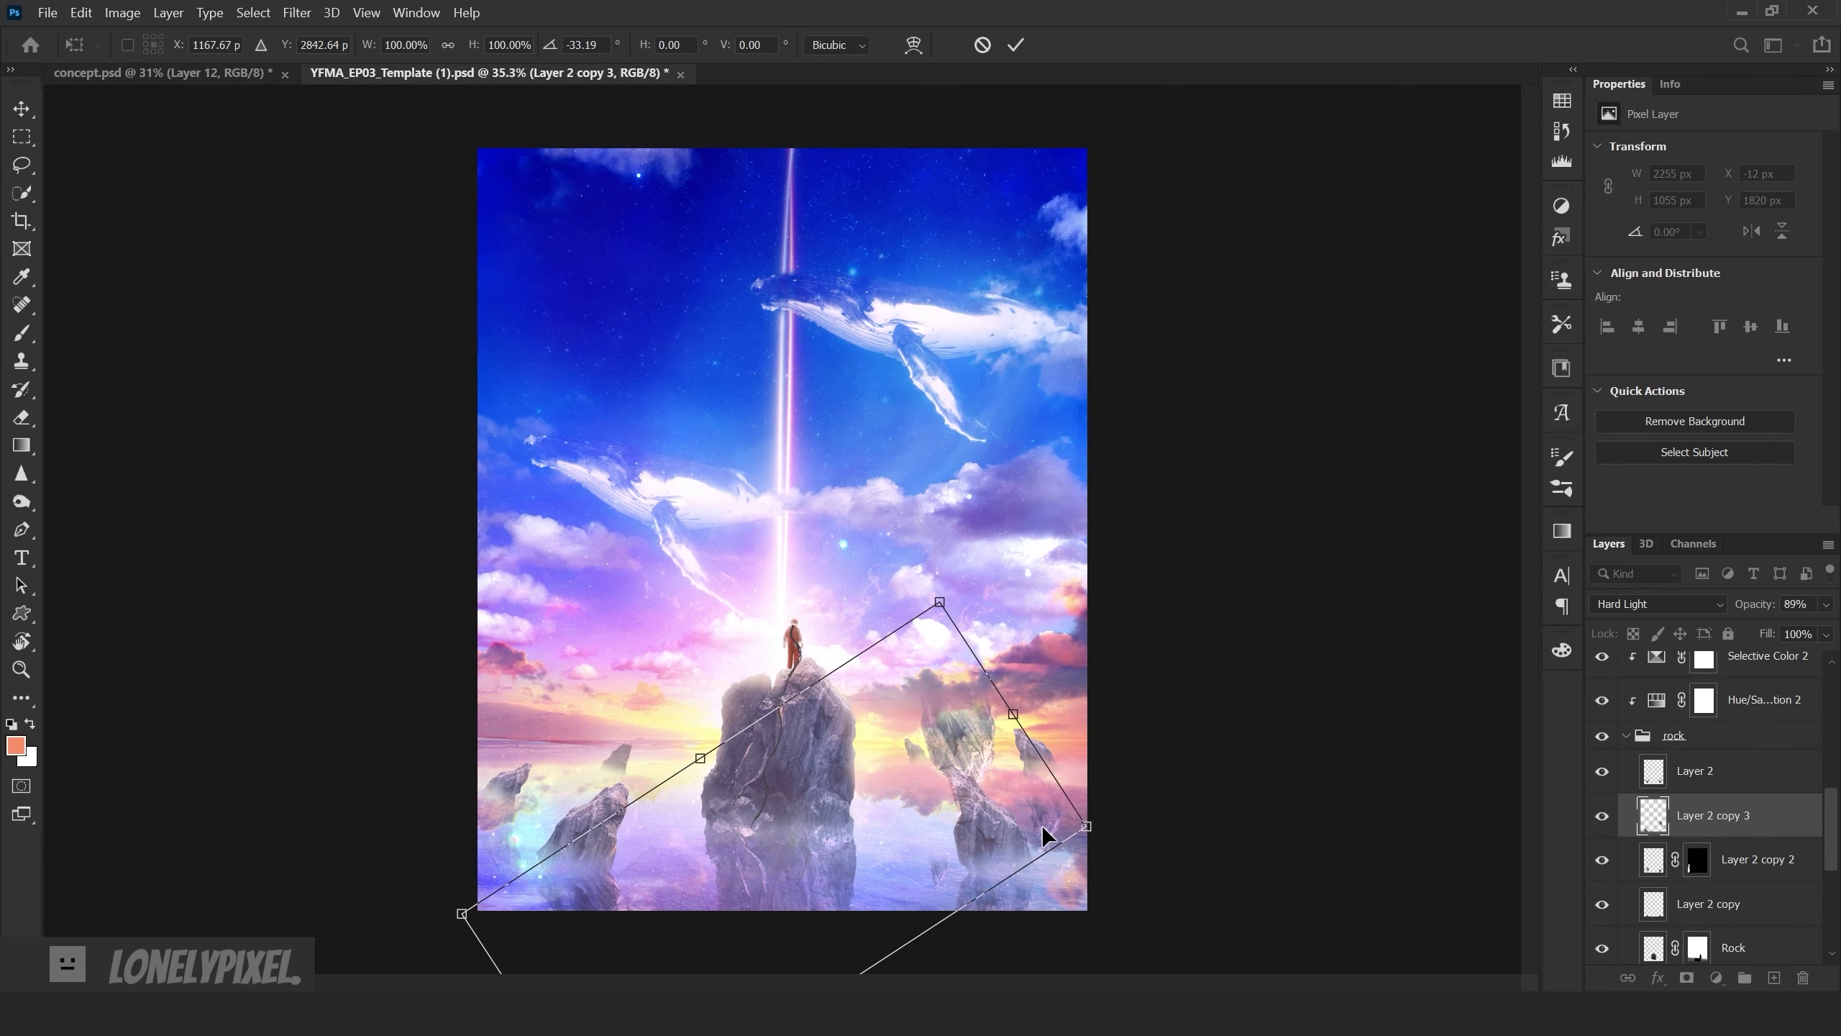
pyautogui.press('Return')
pyautogui.press('l')
pyautogui.keyDown('alt'); pyautogui.click(1687, 977); pyautogui.keyUp('alt')
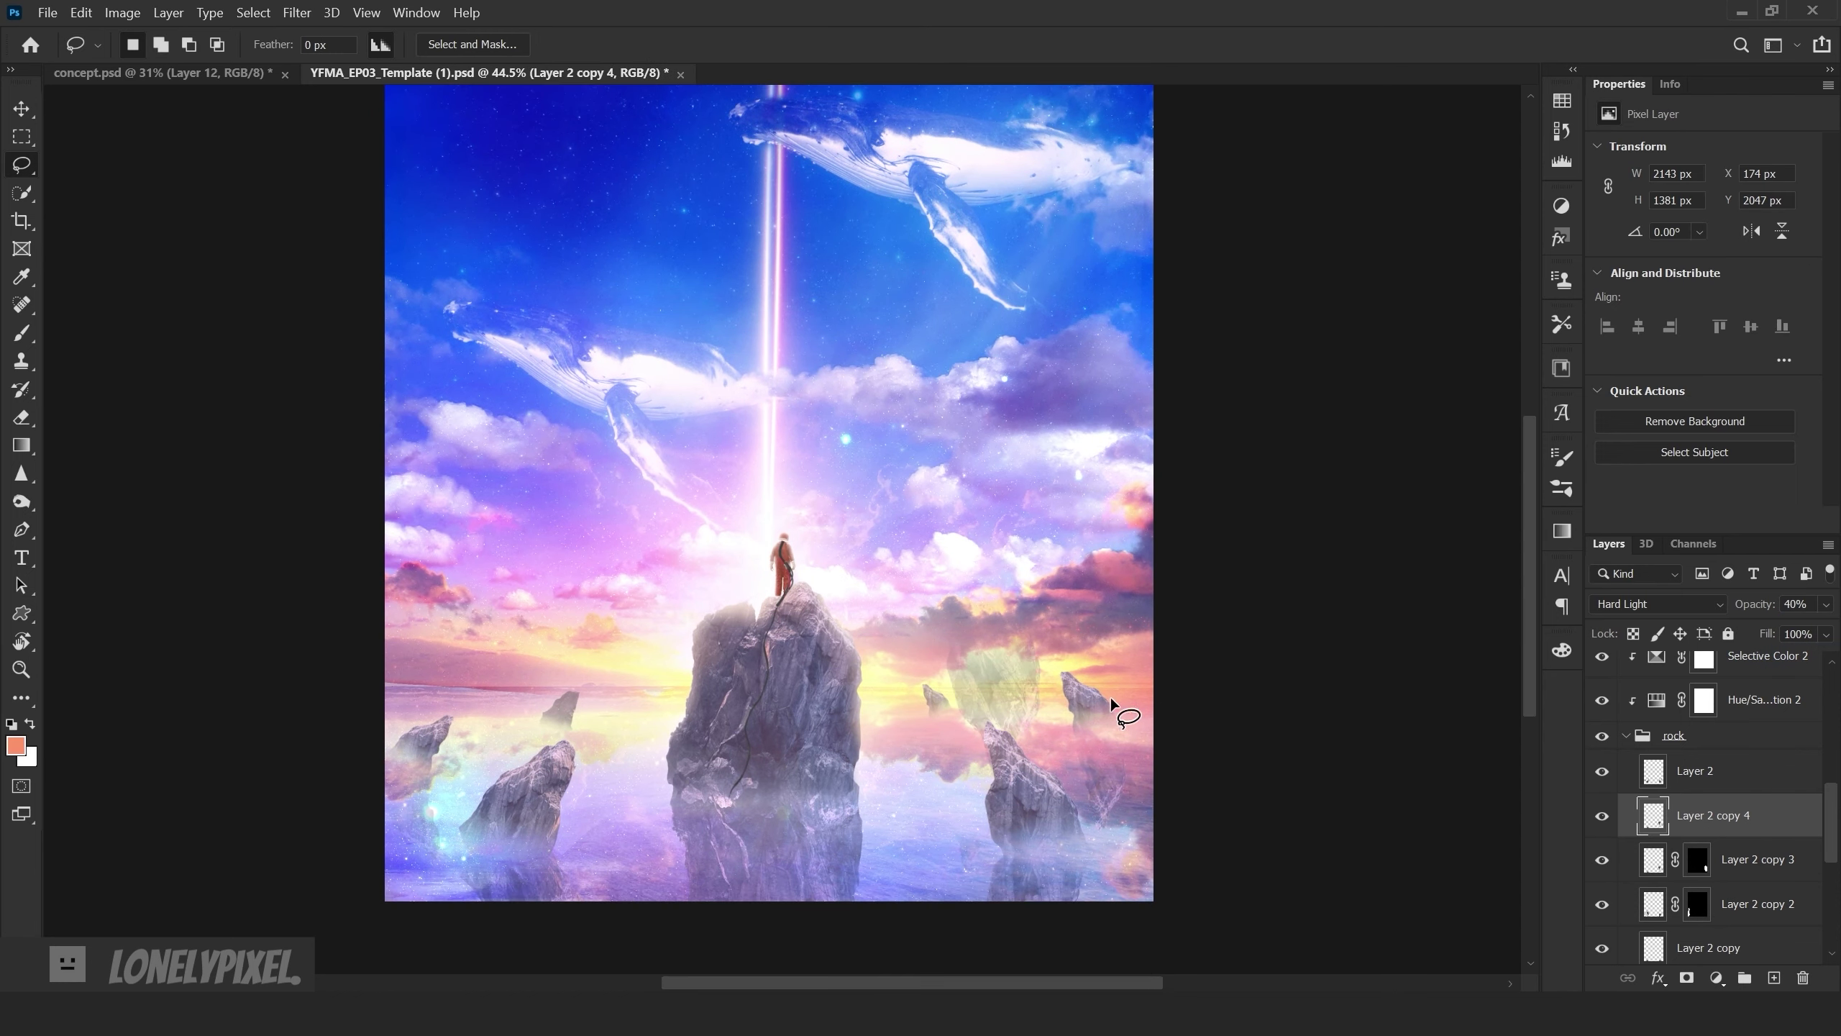
# - Position Layer 2 copy 4 as a shard and rotate the newest copy about 42° by the left rocks
pyautogui.hotkey('ctrl', 't')
pyautogui.moveTo(928, 608); pyautogui.dragTo(914, 664)
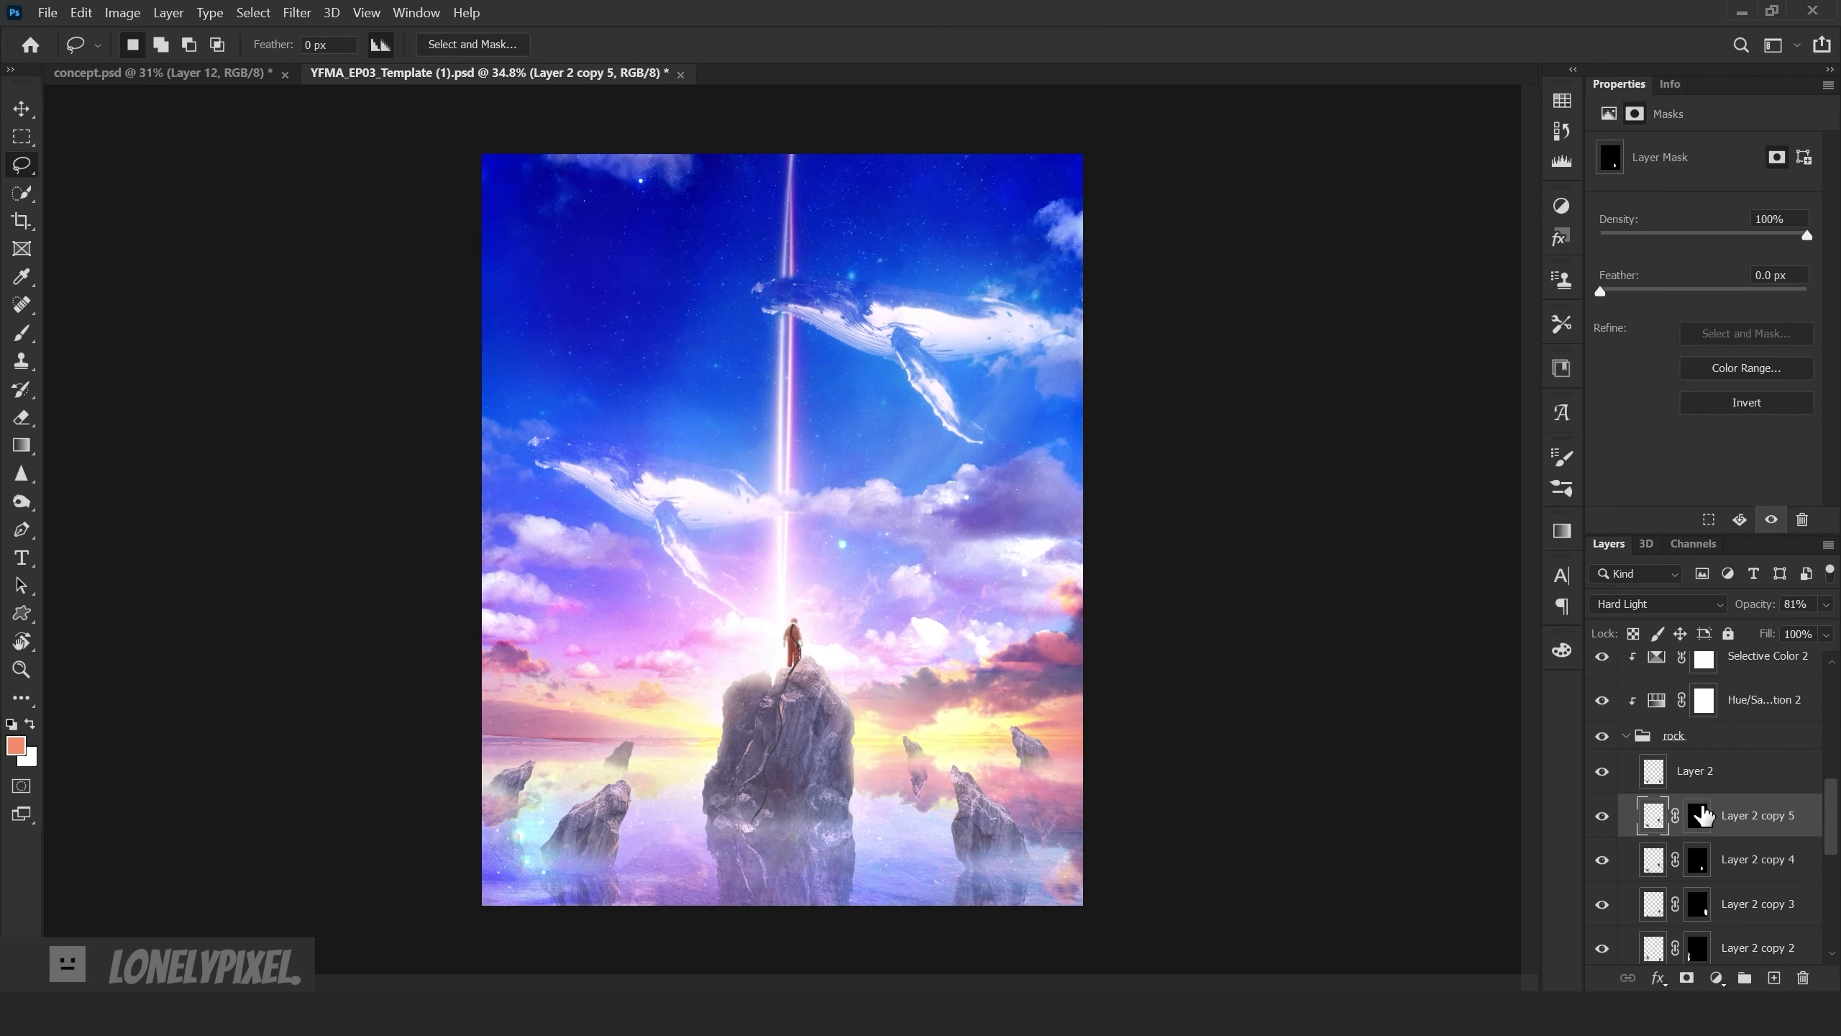
pyautogui.hotkey('ctrl', 't')
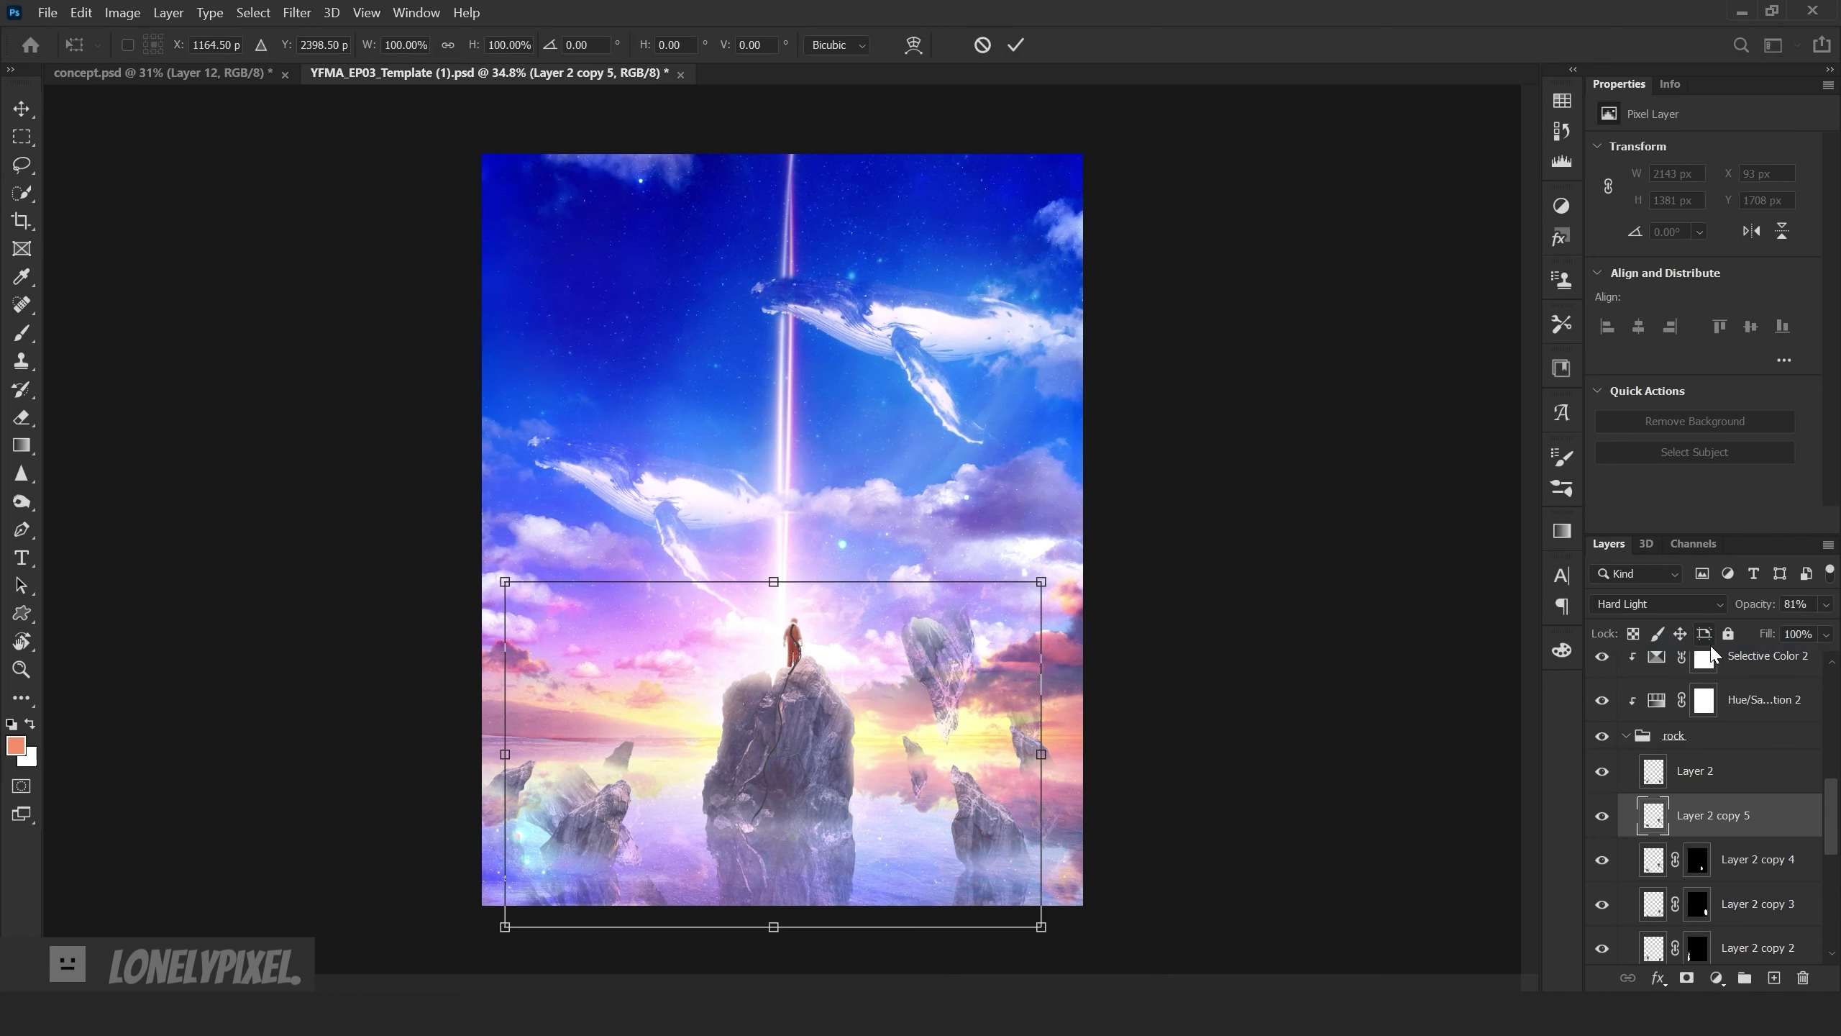
pyautogui.moveTo(768, 740); pyautogui.dragTo(877, 689)
pyautogui.moveTo(1153, 889); pyautogui.dragTo(1069, 888)
pyautogui.moveTo(973, 803); pyautogui.dragTo(876, 840)
pyautogui.press('Return')
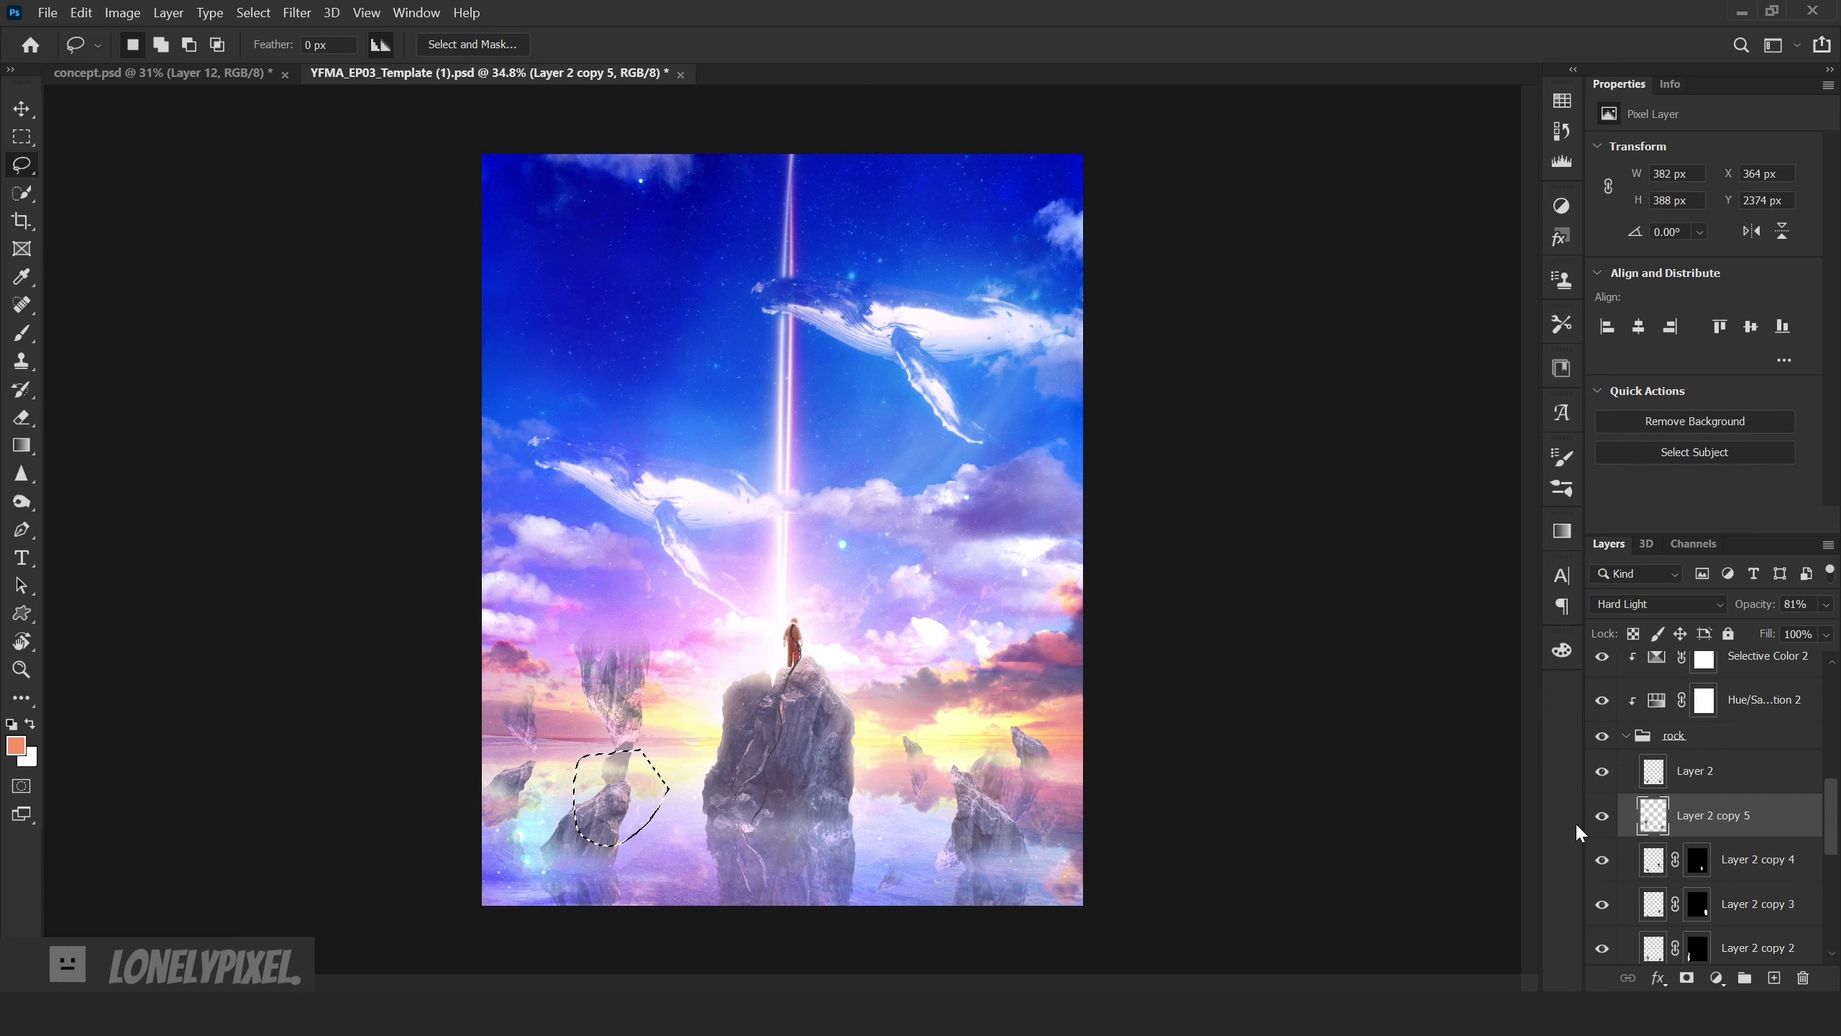
# - Shift the Color Balance midtones toward blue, cyan and magenta, easing cyan slightly back
pyautogui.press('Escape')
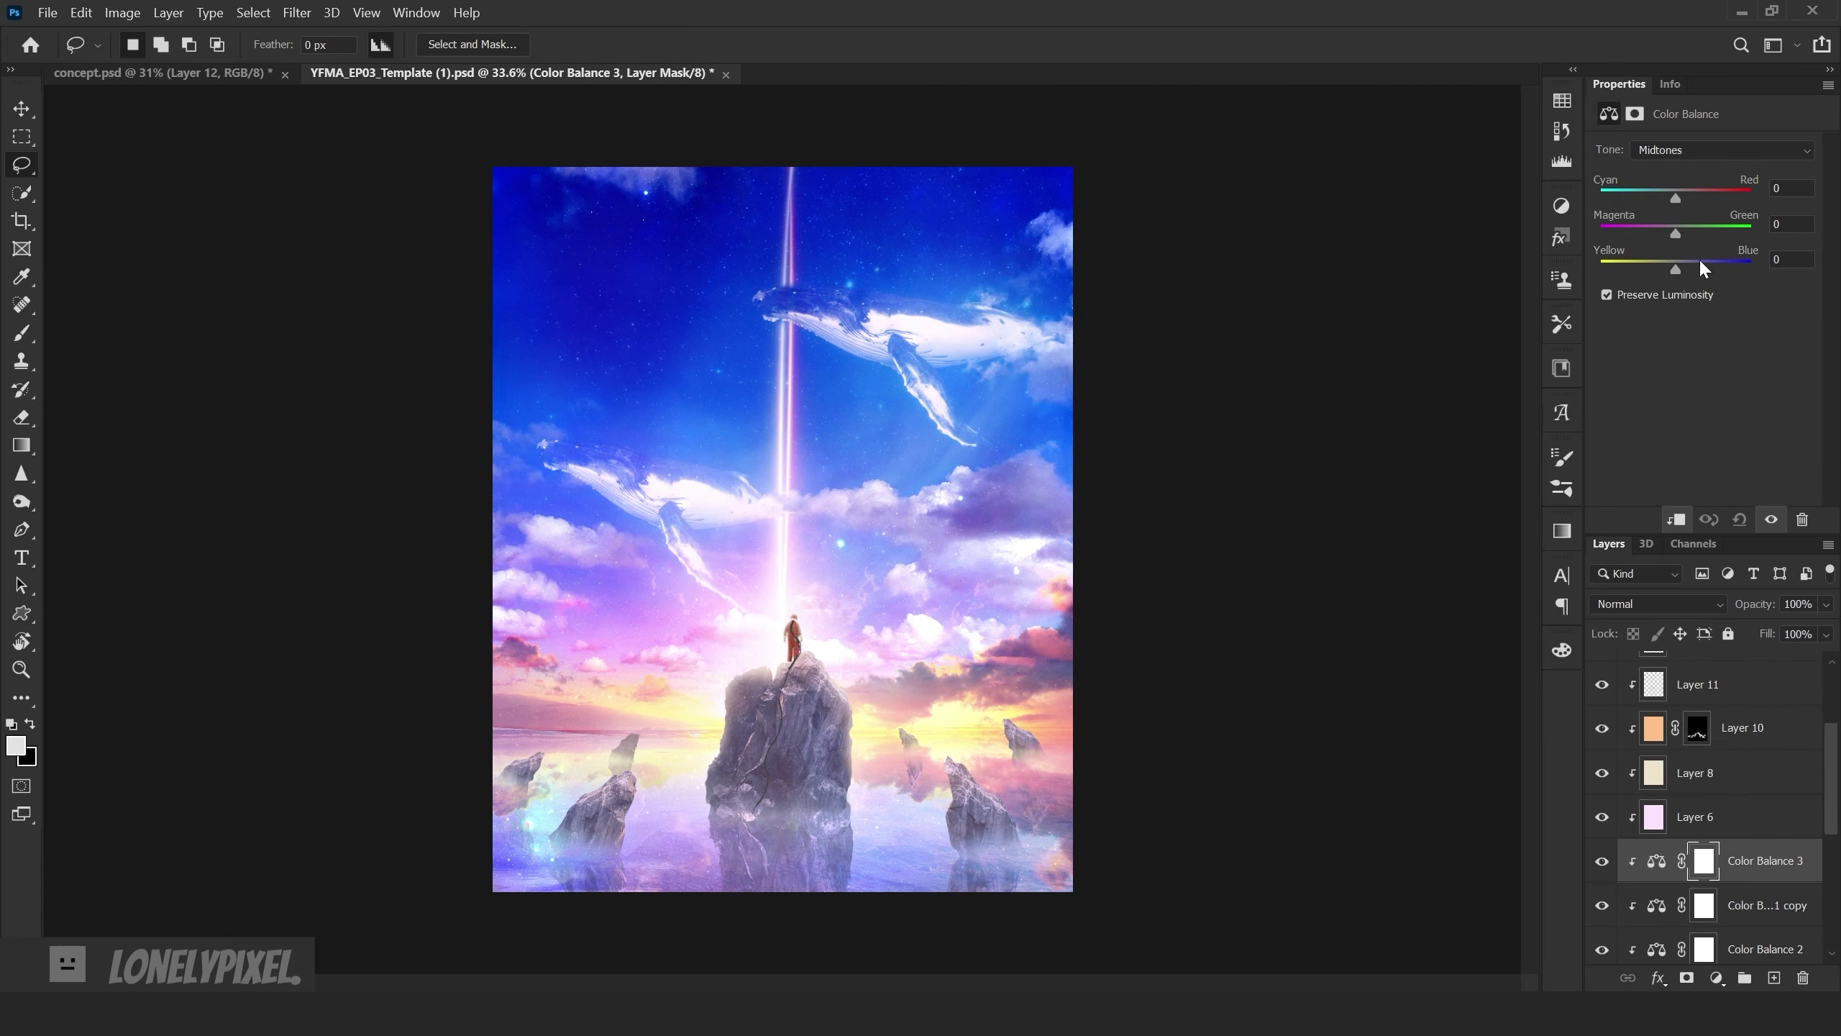
pyautogui.click(1696, 263)
pyautogui.click(1669, 190)
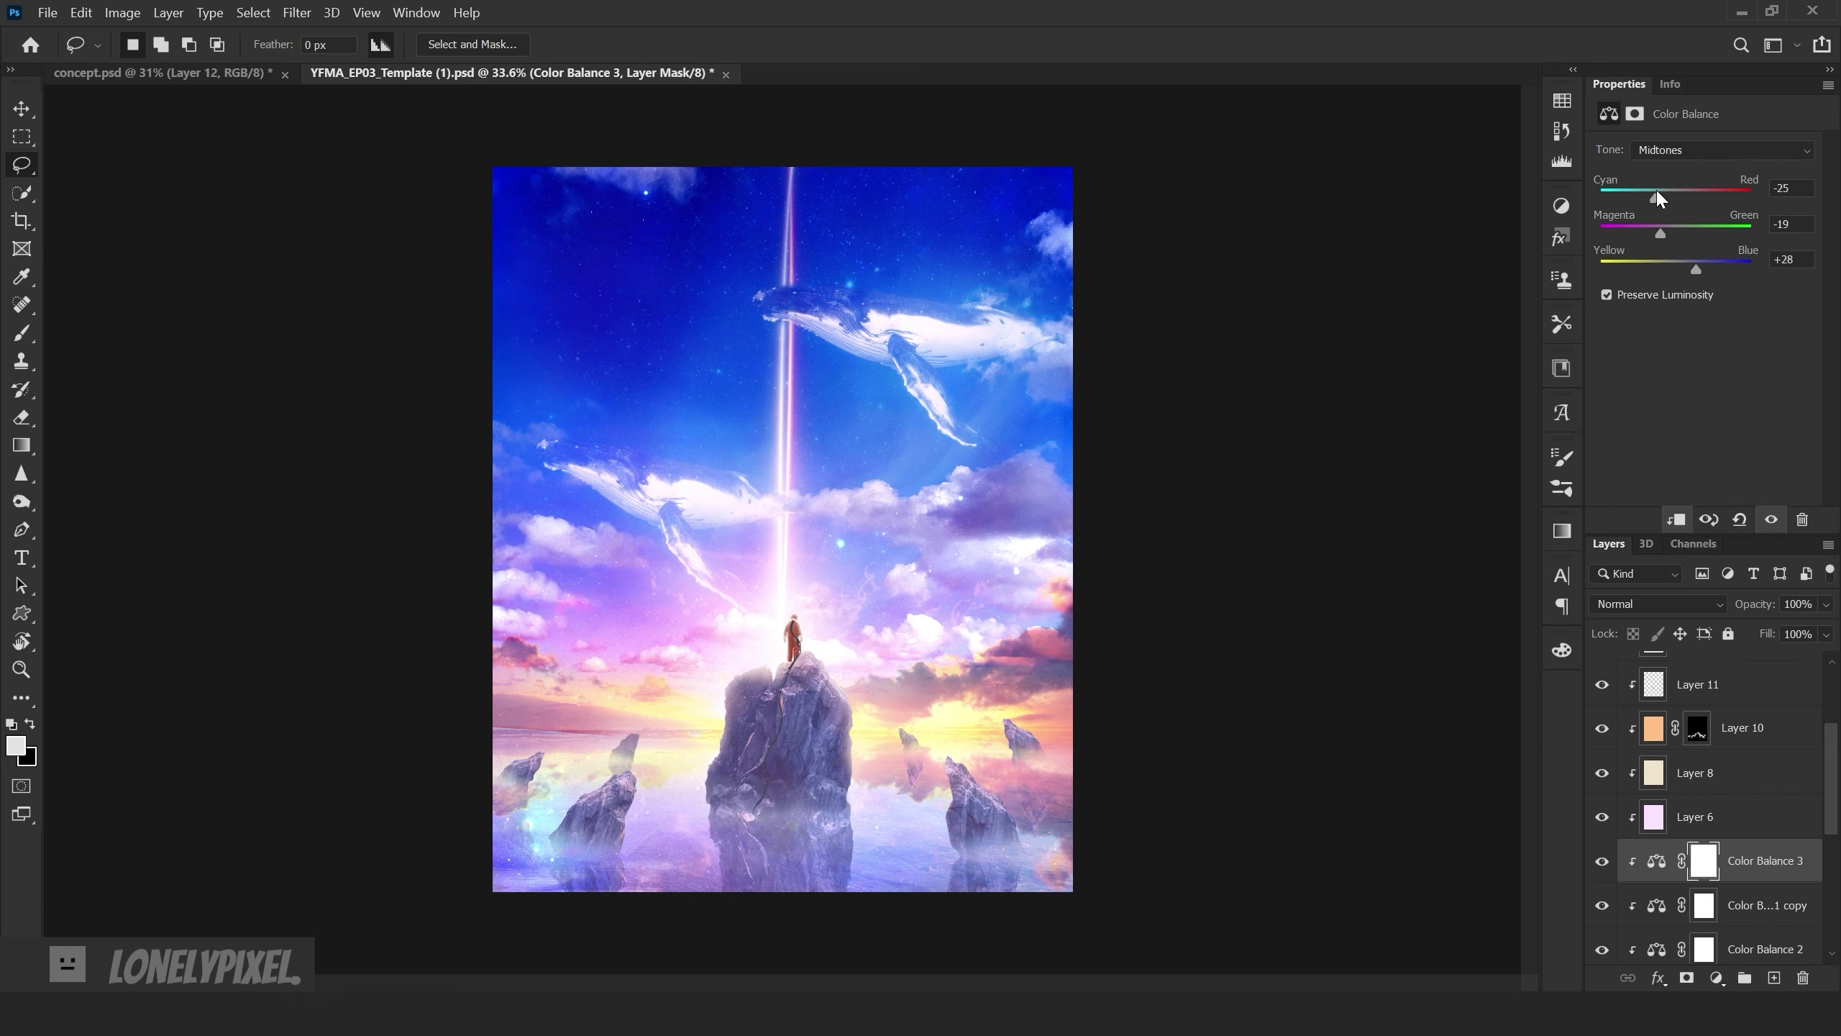
pyautogui.moveTo(1658, 197); pyautogui.dragTo(1660, 197)
pyautogui.scroll(-3, 900, 645)
pyautogui.scroll(3, 1160, 645)
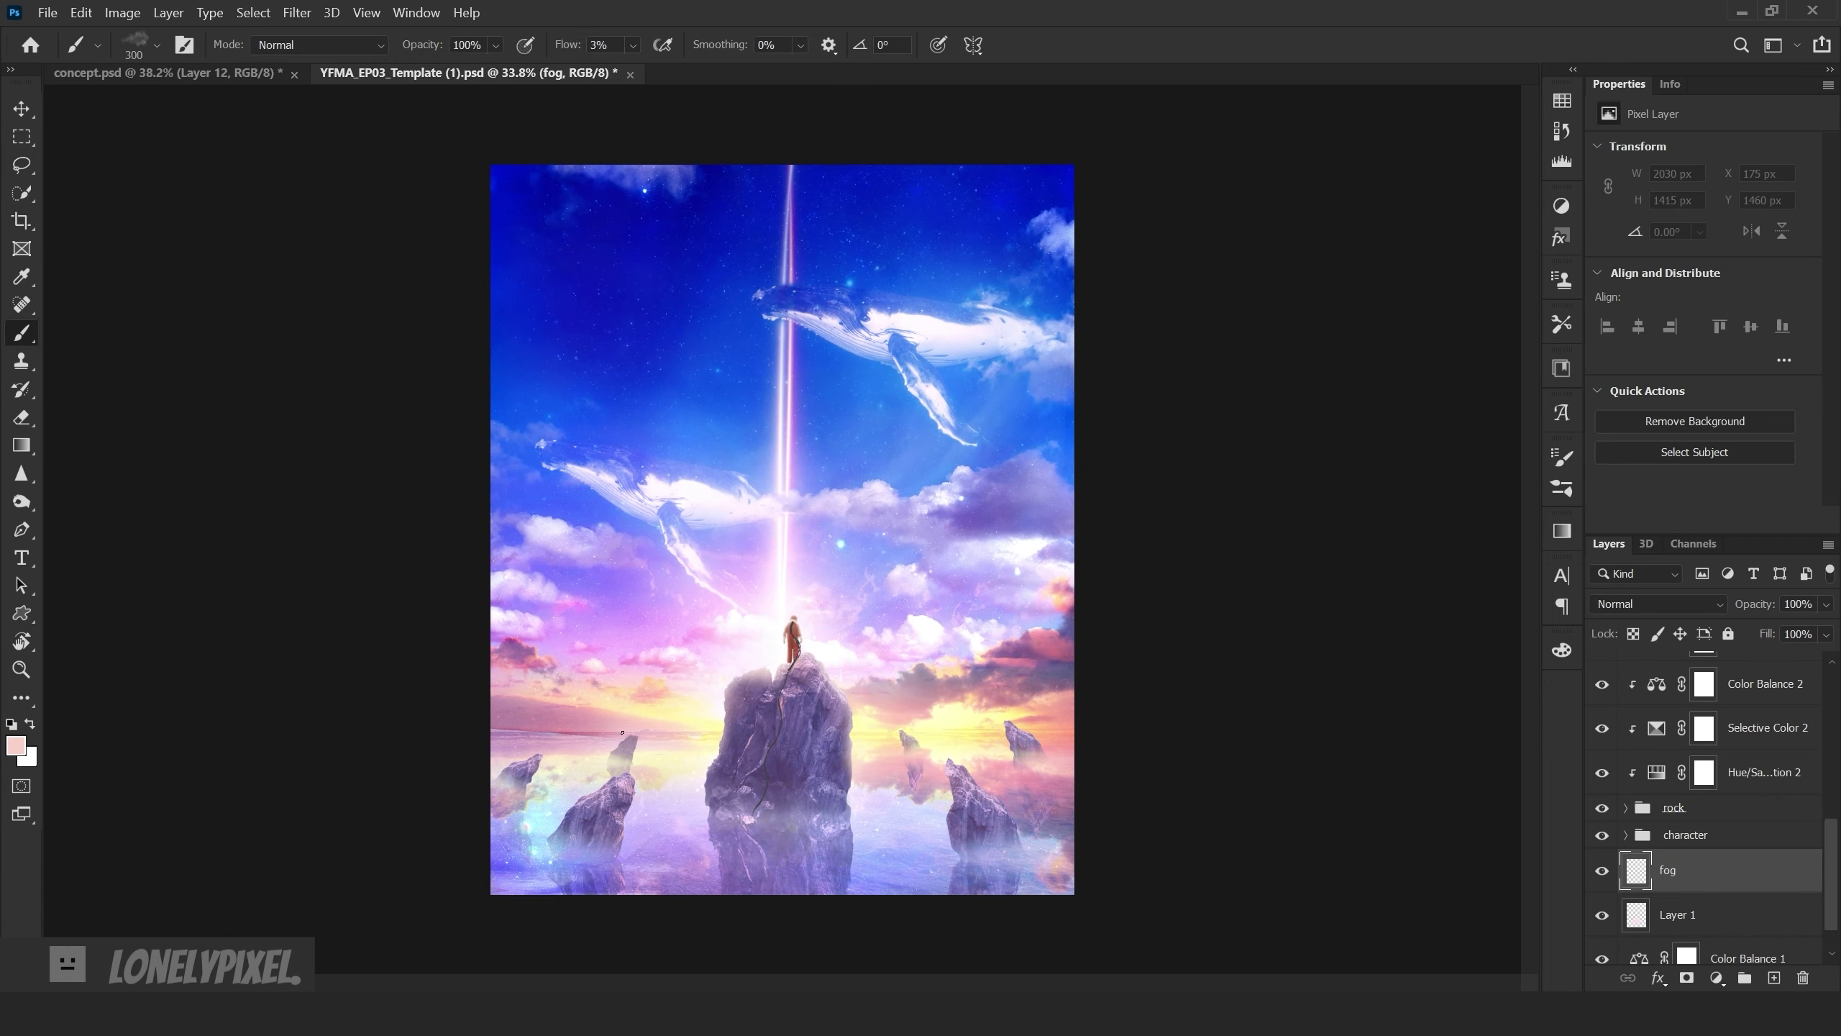
# - Paint trial highlight strokes on the left rock's tip, undoing the ones that don't fit
pyautogui.press(']')
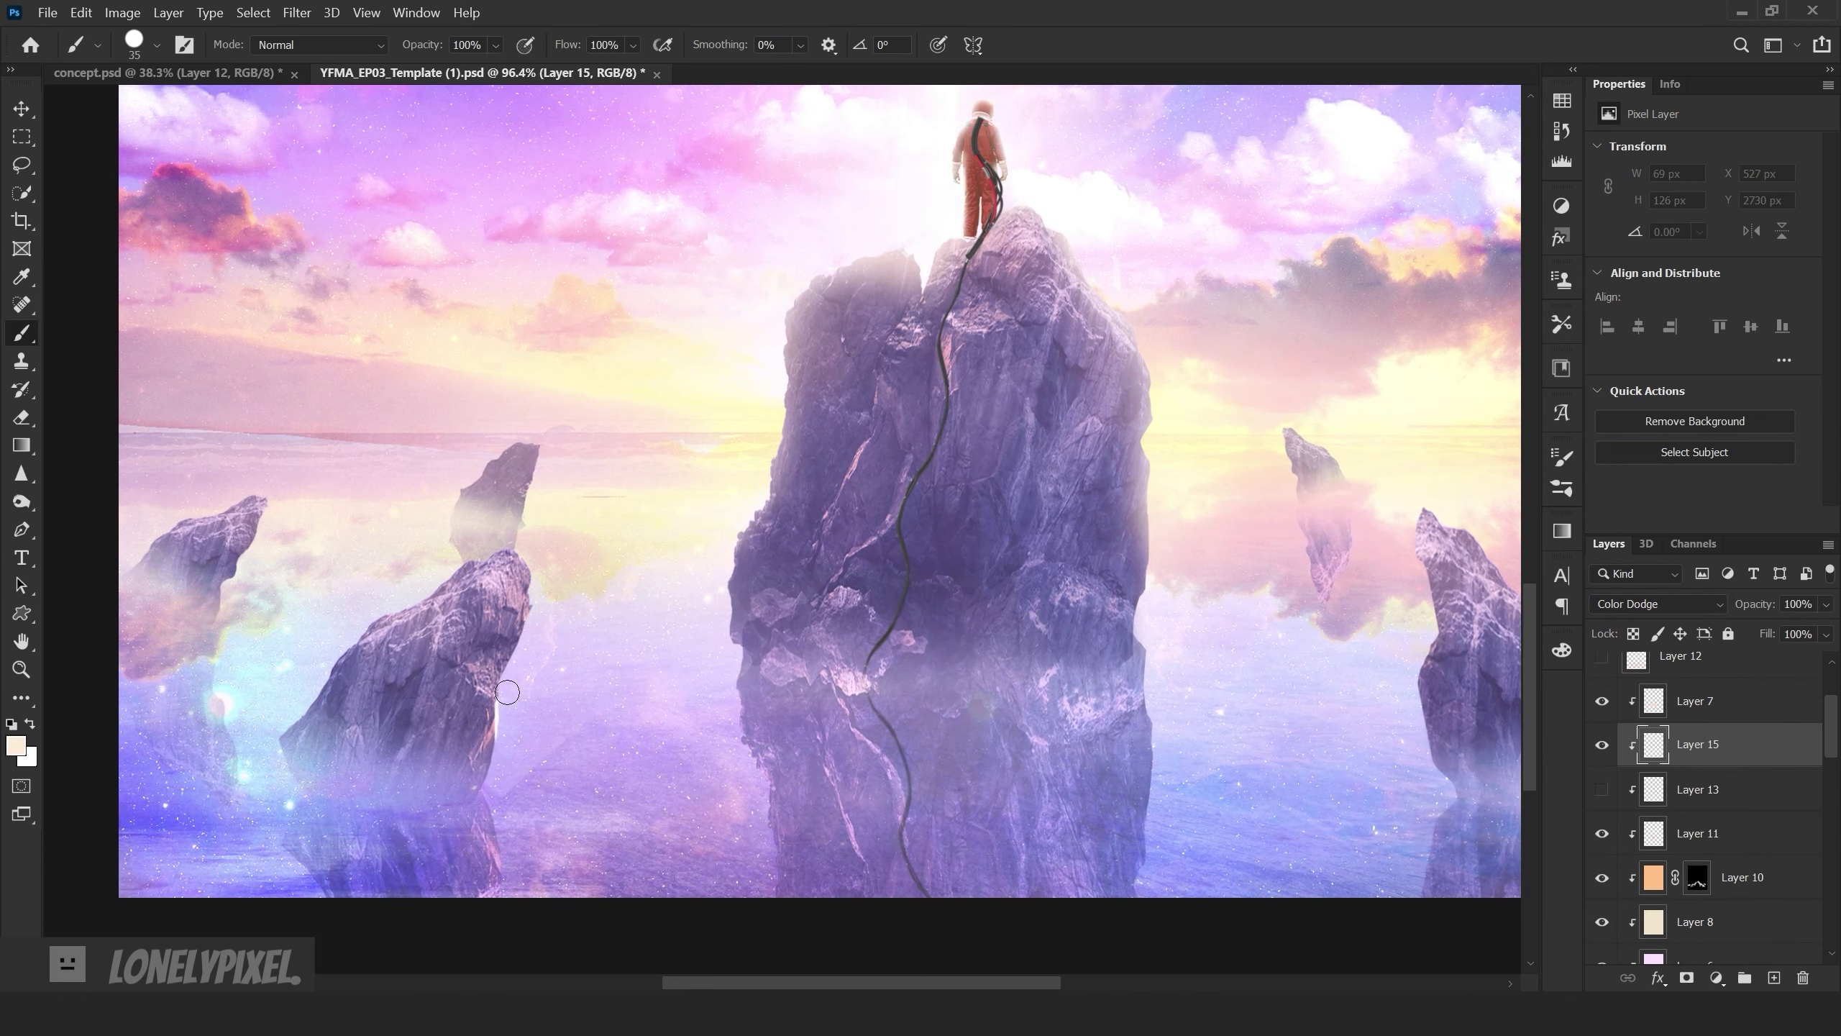
pyautogui.moveTo(507, 691); pyautogui.dragTo(527, 656)
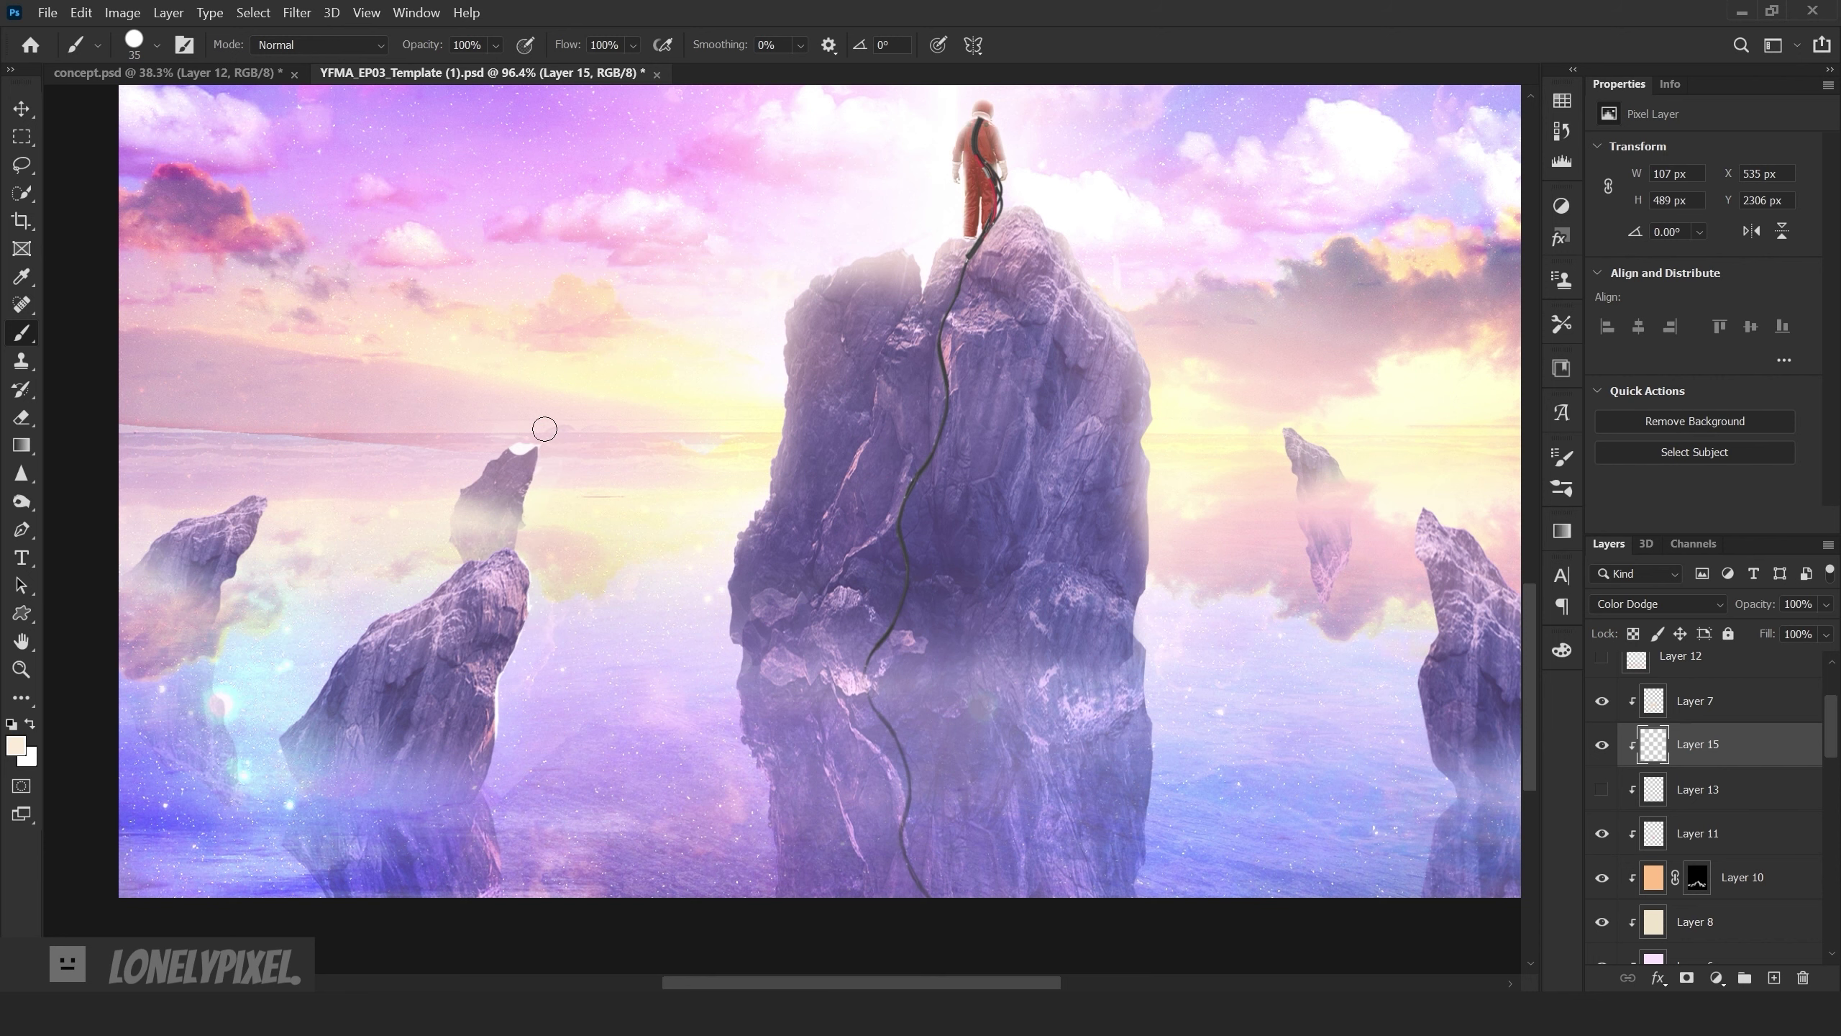
pyautogui.hotkey('ctrl', 'z')
pyautogui.hotkey('ctrl', 'z')
pyautogui.hscroll(-3, 469, 553)
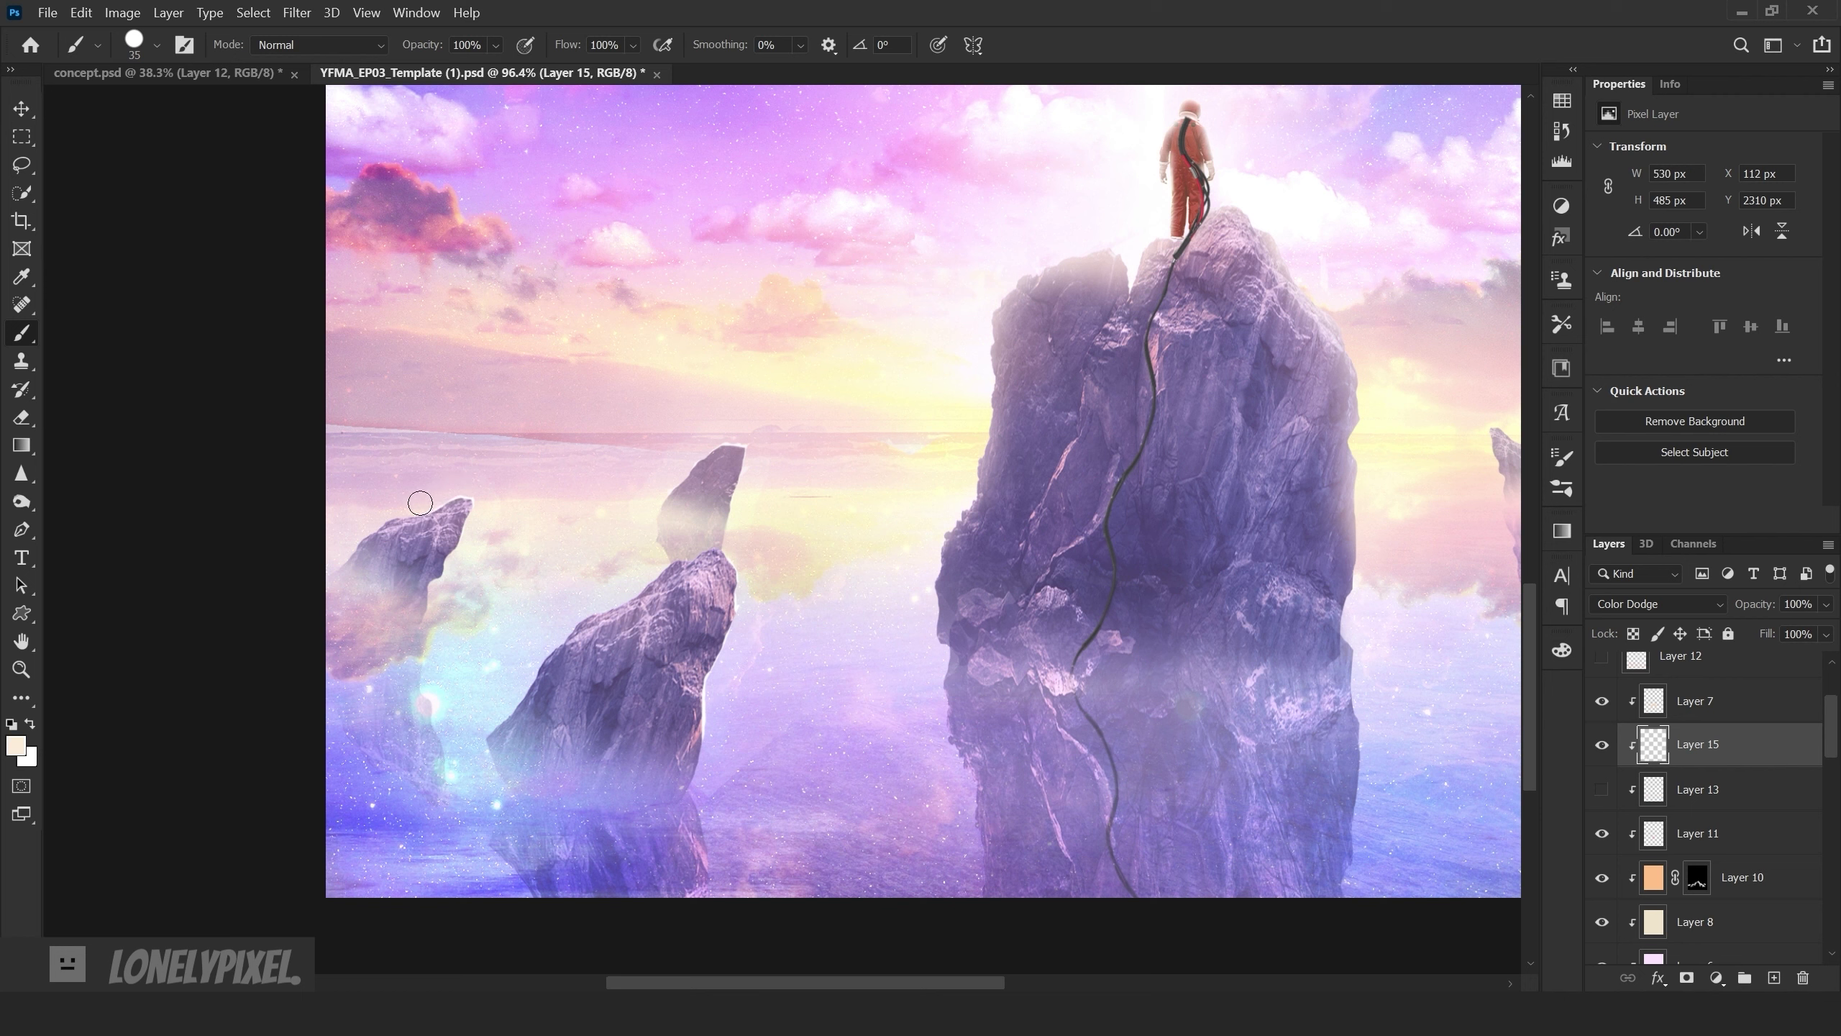
pyautogui.moveTo(363, 529); pyautogui.dragTo(354, 533)
pyautogui.moveTo(652, 558); pyautogui.dragTo(642, 577)
pyautogui.moveTo(584, 614); pyautogui.dragTo(642, 577)
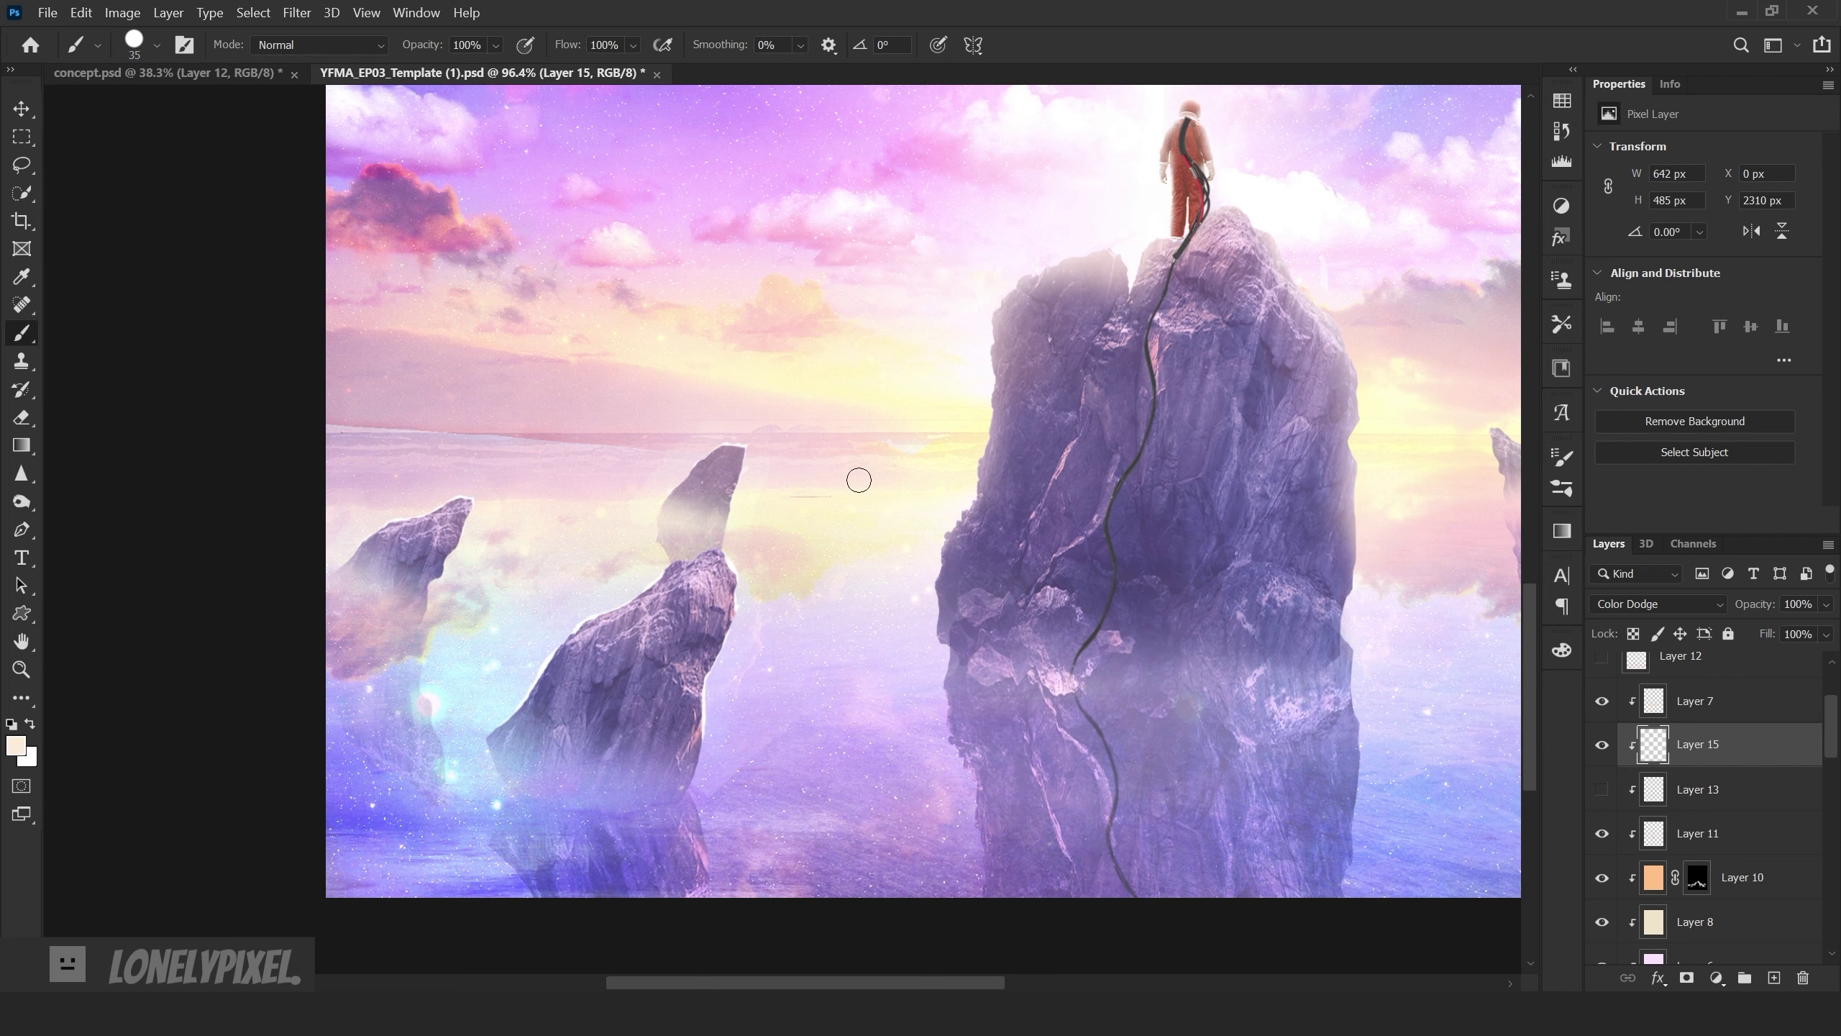
pyautogui.scroll(2, 854, 481)
pyautogui.scroll(2, 952, 463)
pyautogui.hotkey('ctrl', 'z')
# - With a smaller low-flow brush, paint glow along the upper-left, left, far-top and lower-left rock edges
pyautogui.hotkey('shift', '8')
pyautogui.hotkey('shift', '3')
pyautogui.press('[')
pyautogui.press('[')
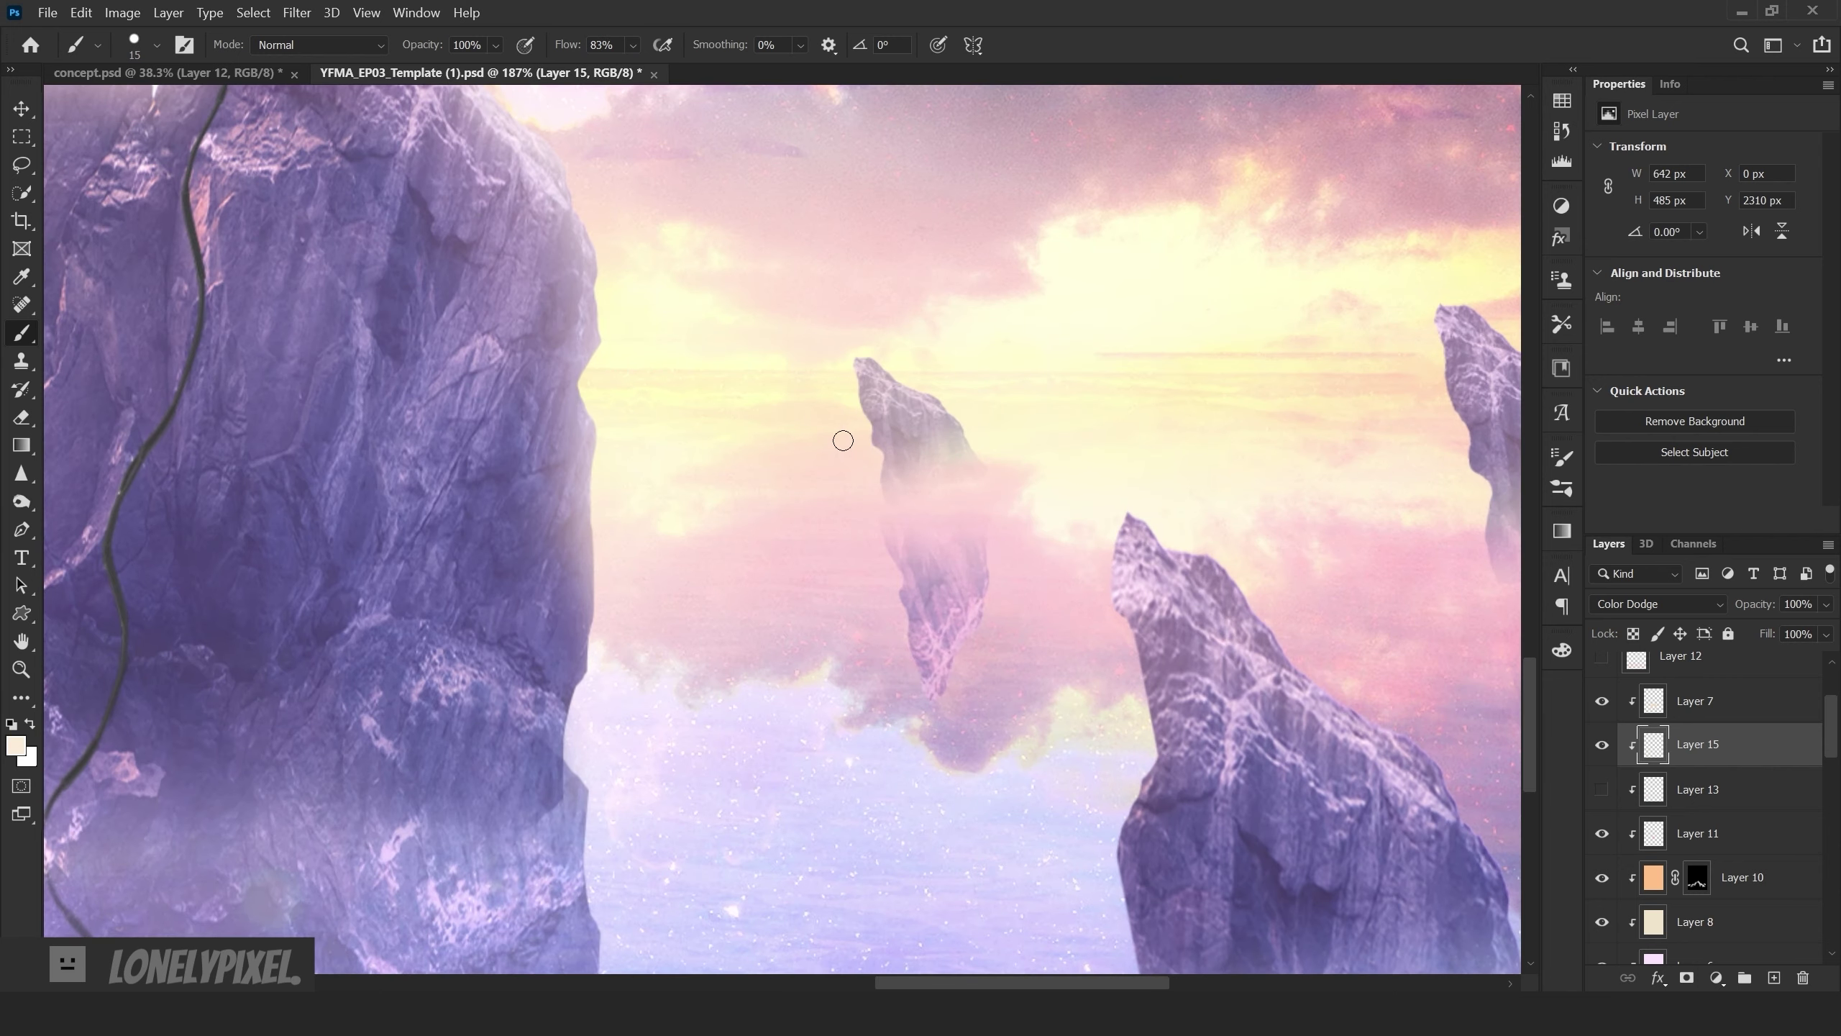
pyautogui.moveTo(863, 430); pyautogui.dragTo(878, 346)
pyautogui.moveTo(950, 399); pyautogui.dragTo(953, 412)
pyautogui.hscroll(5, 981, 452)
pyautogui.scroll(2, 1065, 607)
pyautogui.moveTo(1065, 608); pyautogui.dragTo(1045, 607)
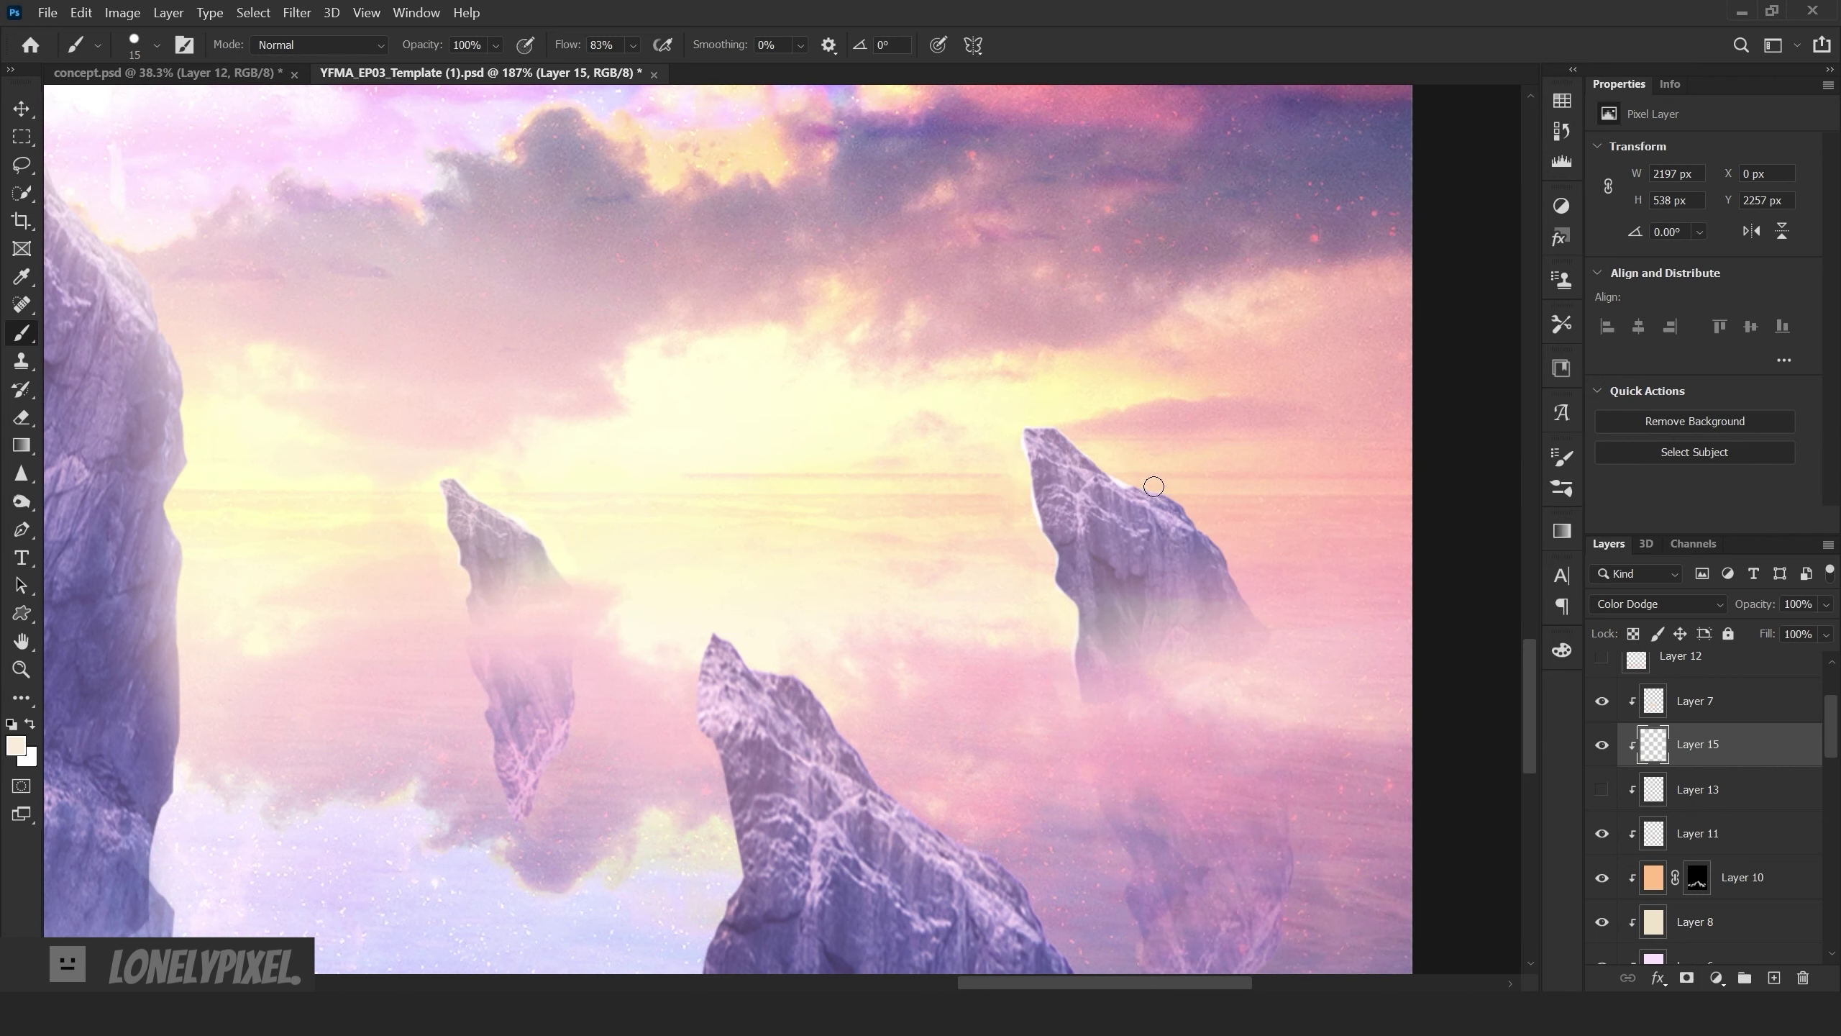
pyautogui.moveTo(1258, 595); pyautogui.dragTo(1254, 624)
pyautogui.scroll(-5, 706, 330)
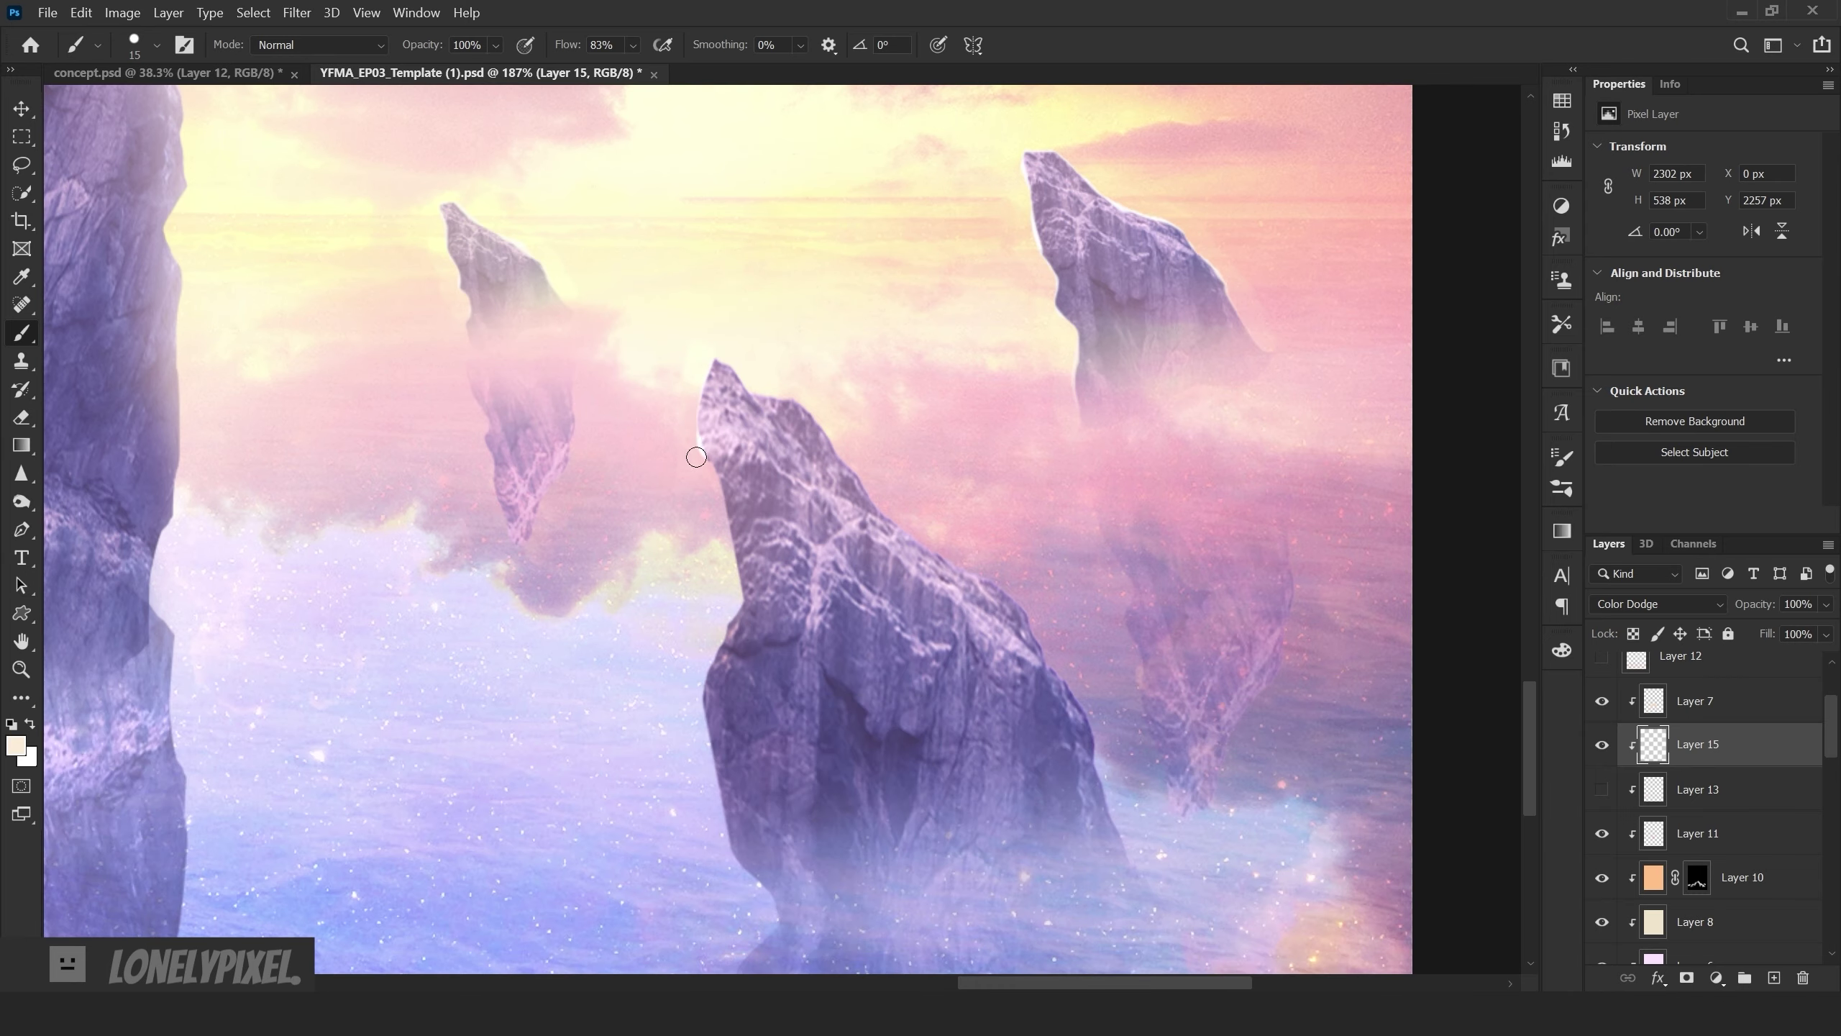
pyautogui.scroll(-3, 734, 608)
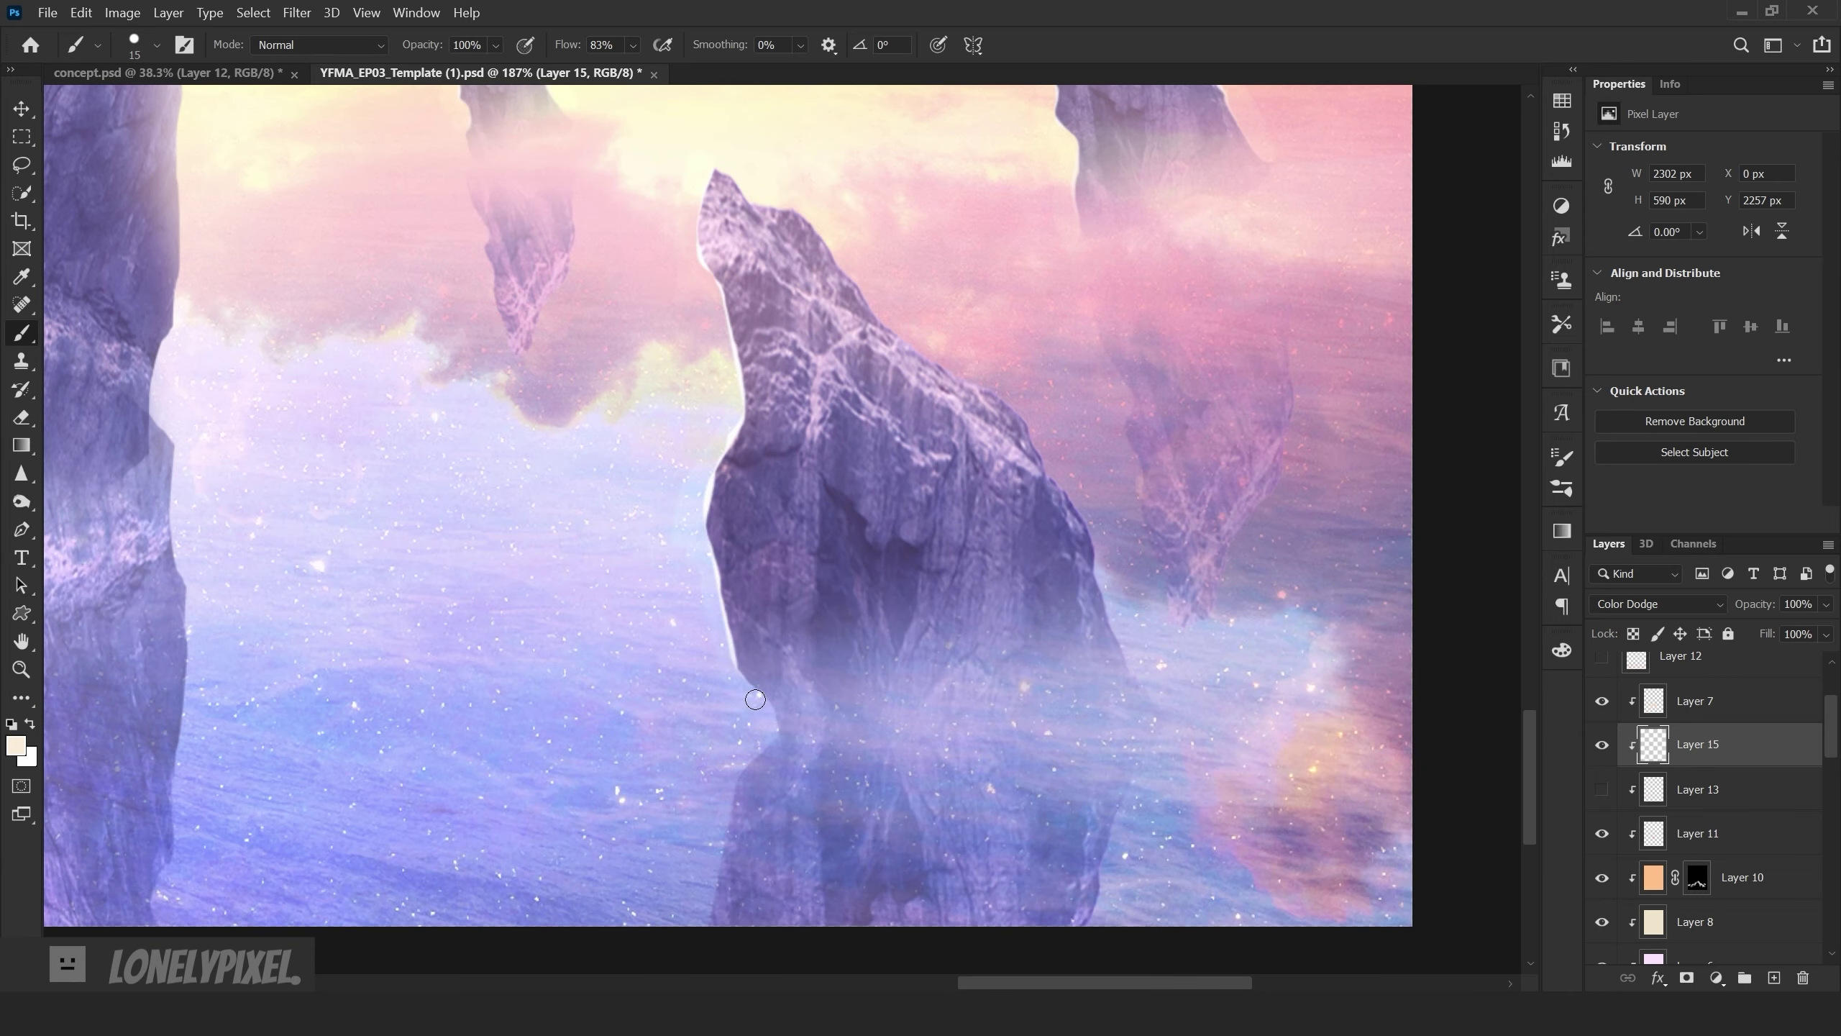
pyautogui.moveTo(755, 699); pyautogui.dragTo(776, 725)
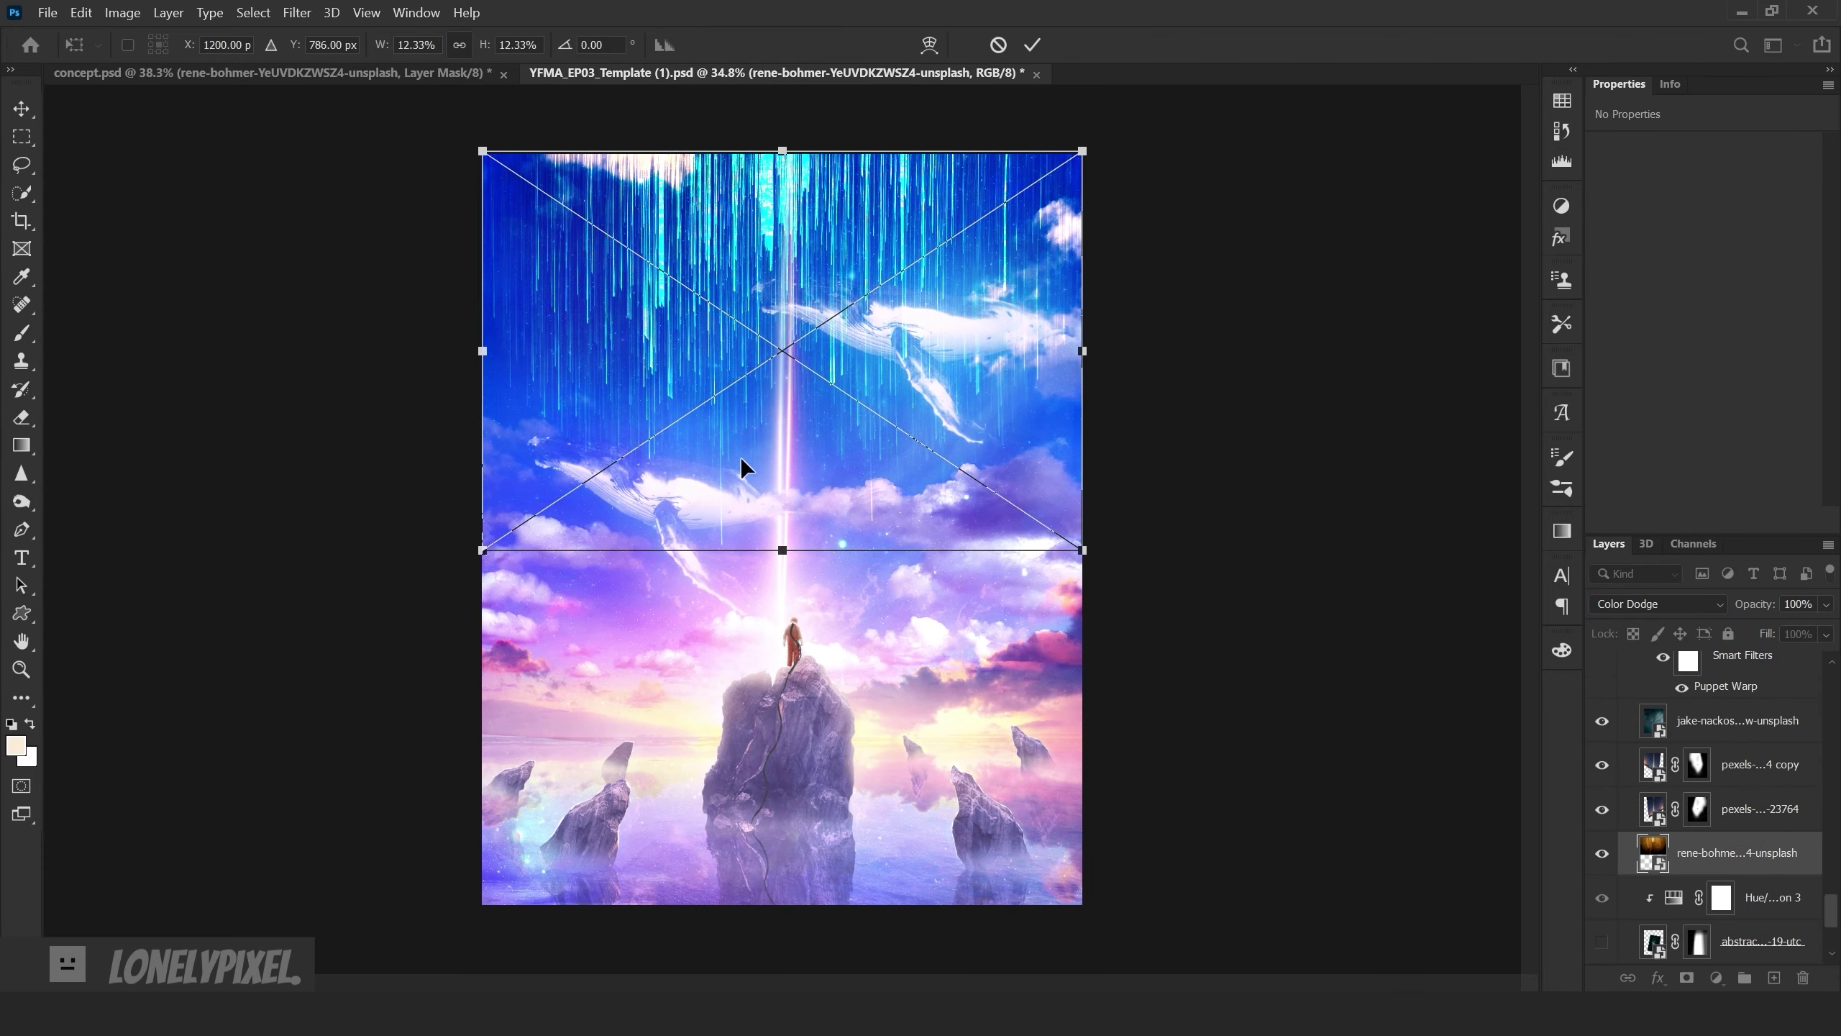
# - Stretch the light streaks taller and hide them behind a black layer mask
pyautogui.moveTo(782, 550); pyautogui.dragTo(781, 632)
pyautogui.moveTo(782, 151); pyautogui.dragTo(767, 60)
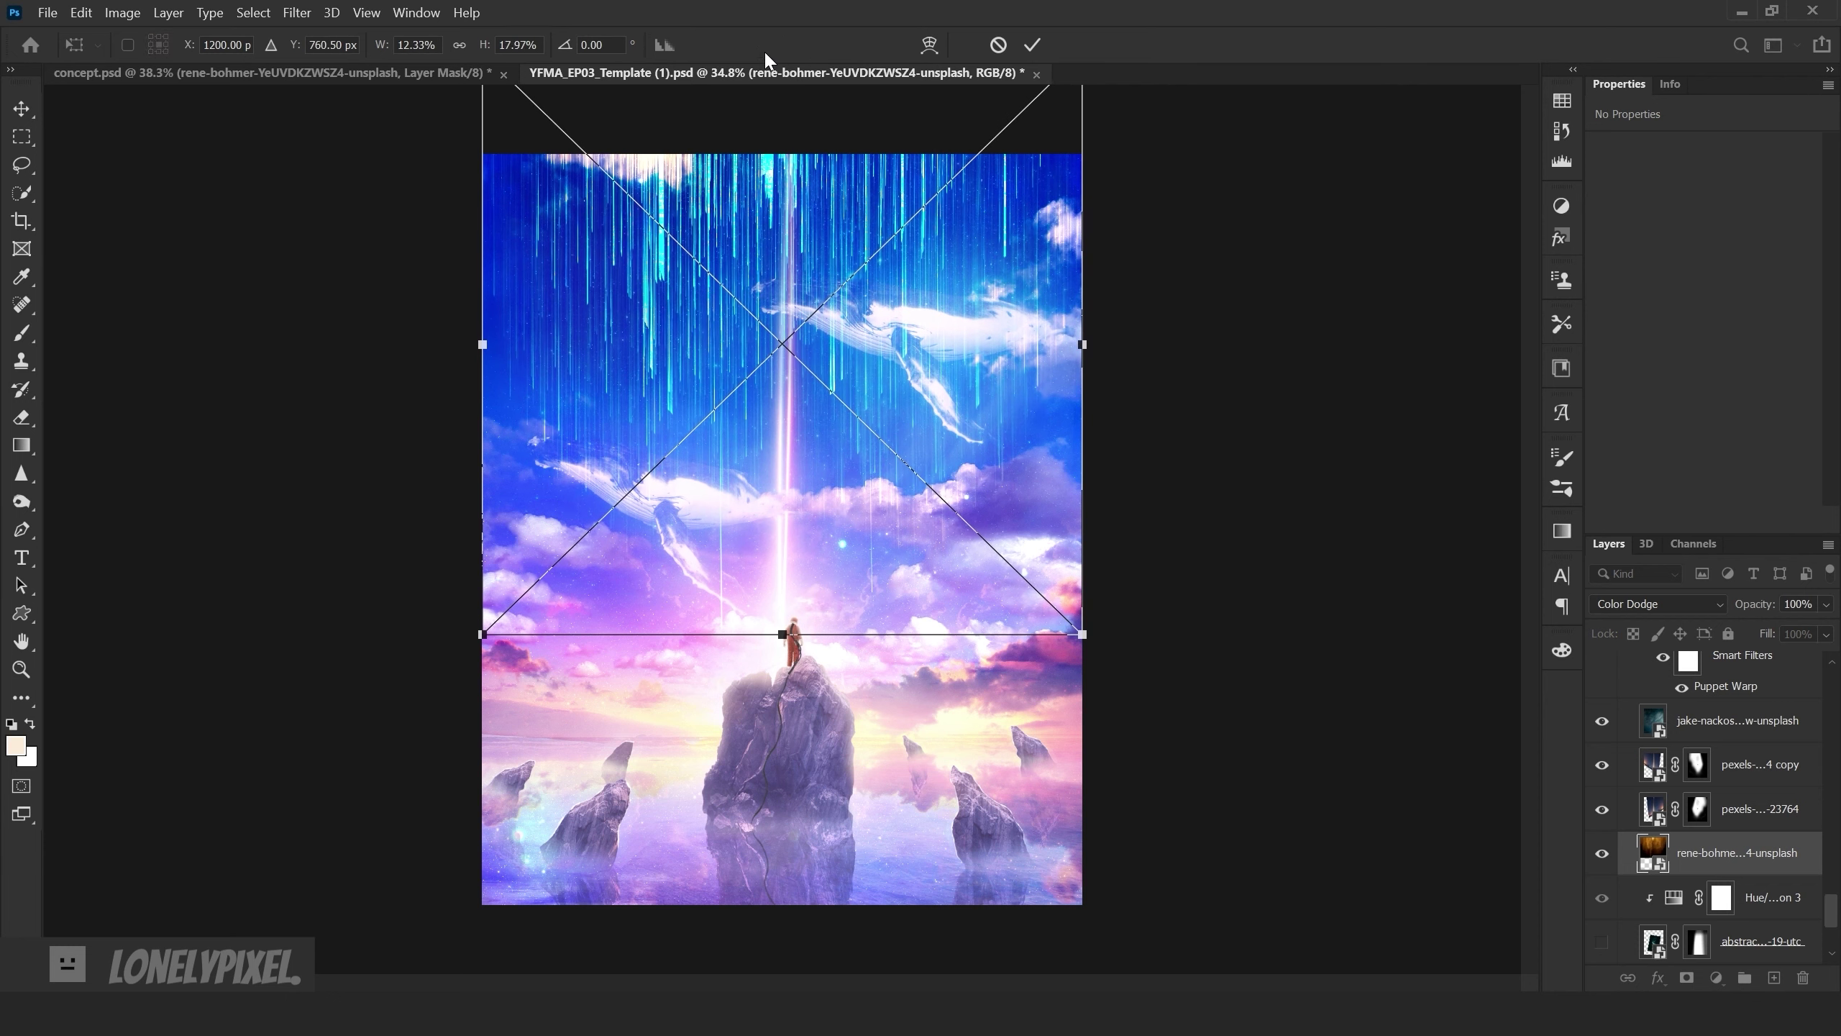
pyautogui.press('Return')
pyautogui.keyDown('alt'); pyautogui.click(1687, 977); pyautogui.keyUp('alt')
pyautogui.press('b')
pyautogui.press('d')
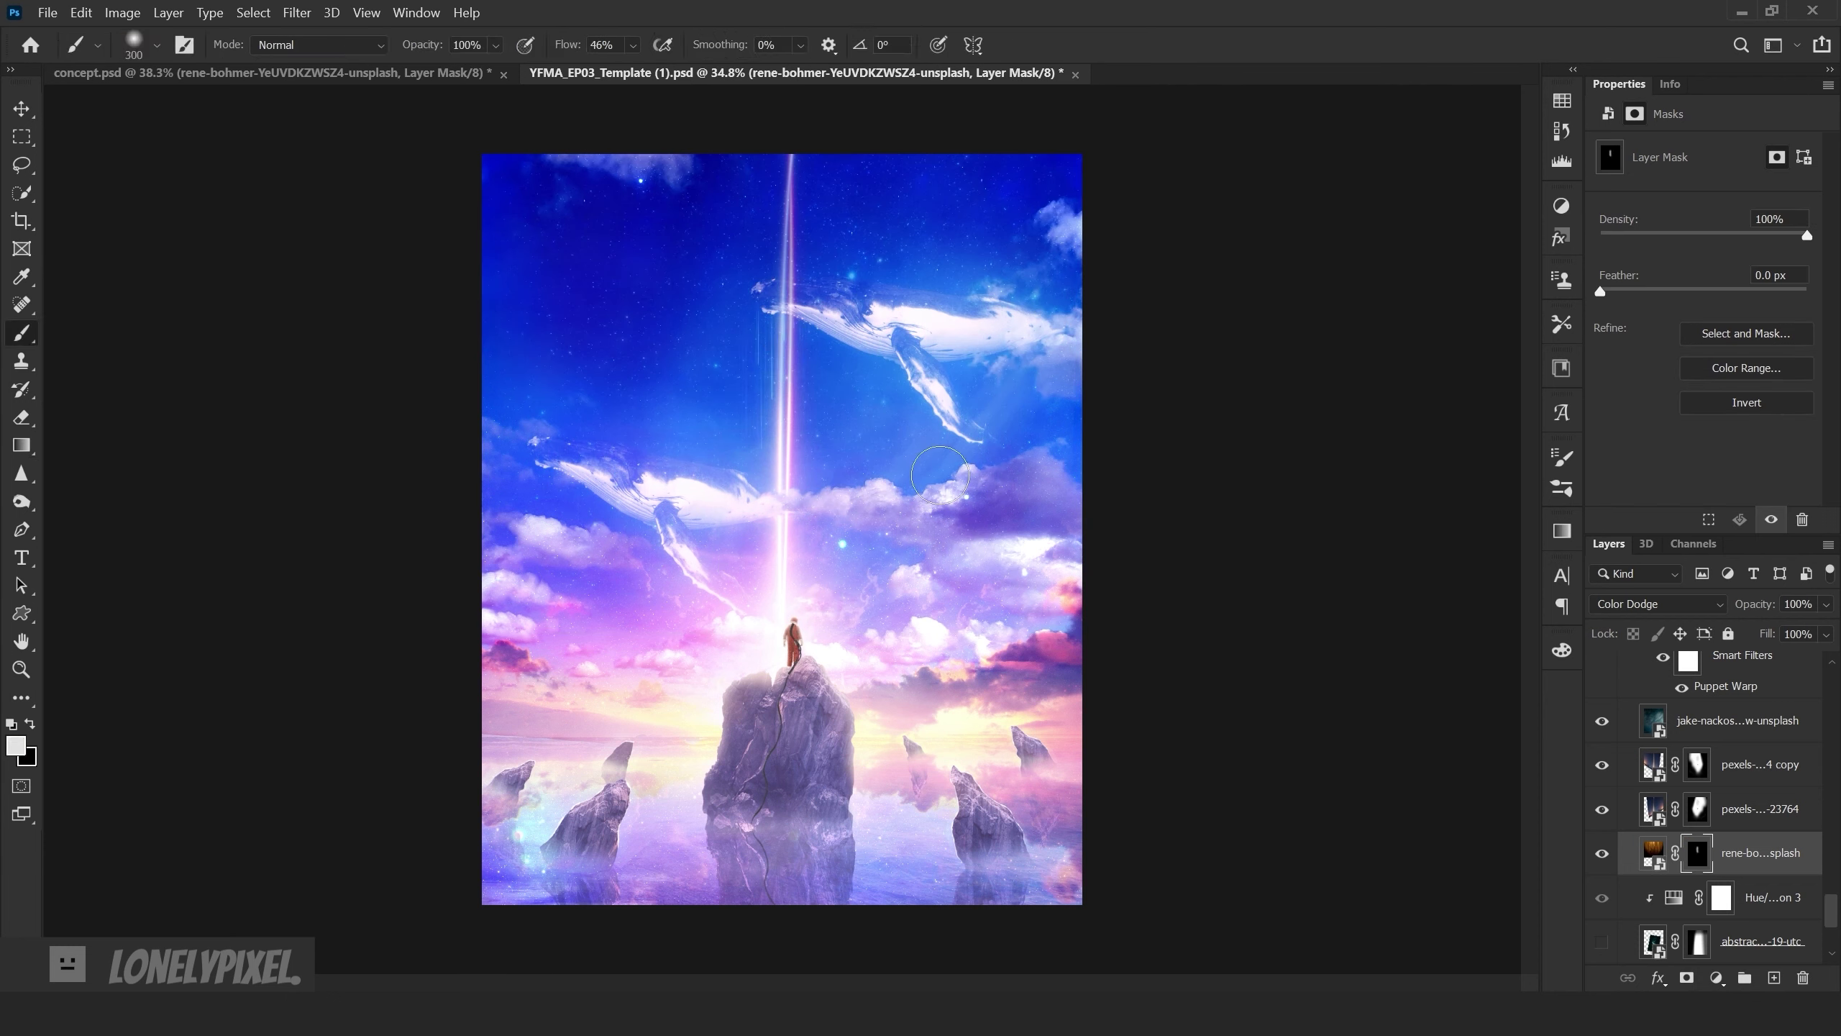
pyautogui.press(']')
pyautogui.press(']')
# - Paint white on the mask to reveal streaks in the middle, centre and upper-right sky
pyautogui.click(652, 305)
pyautogui.click(950, 232)
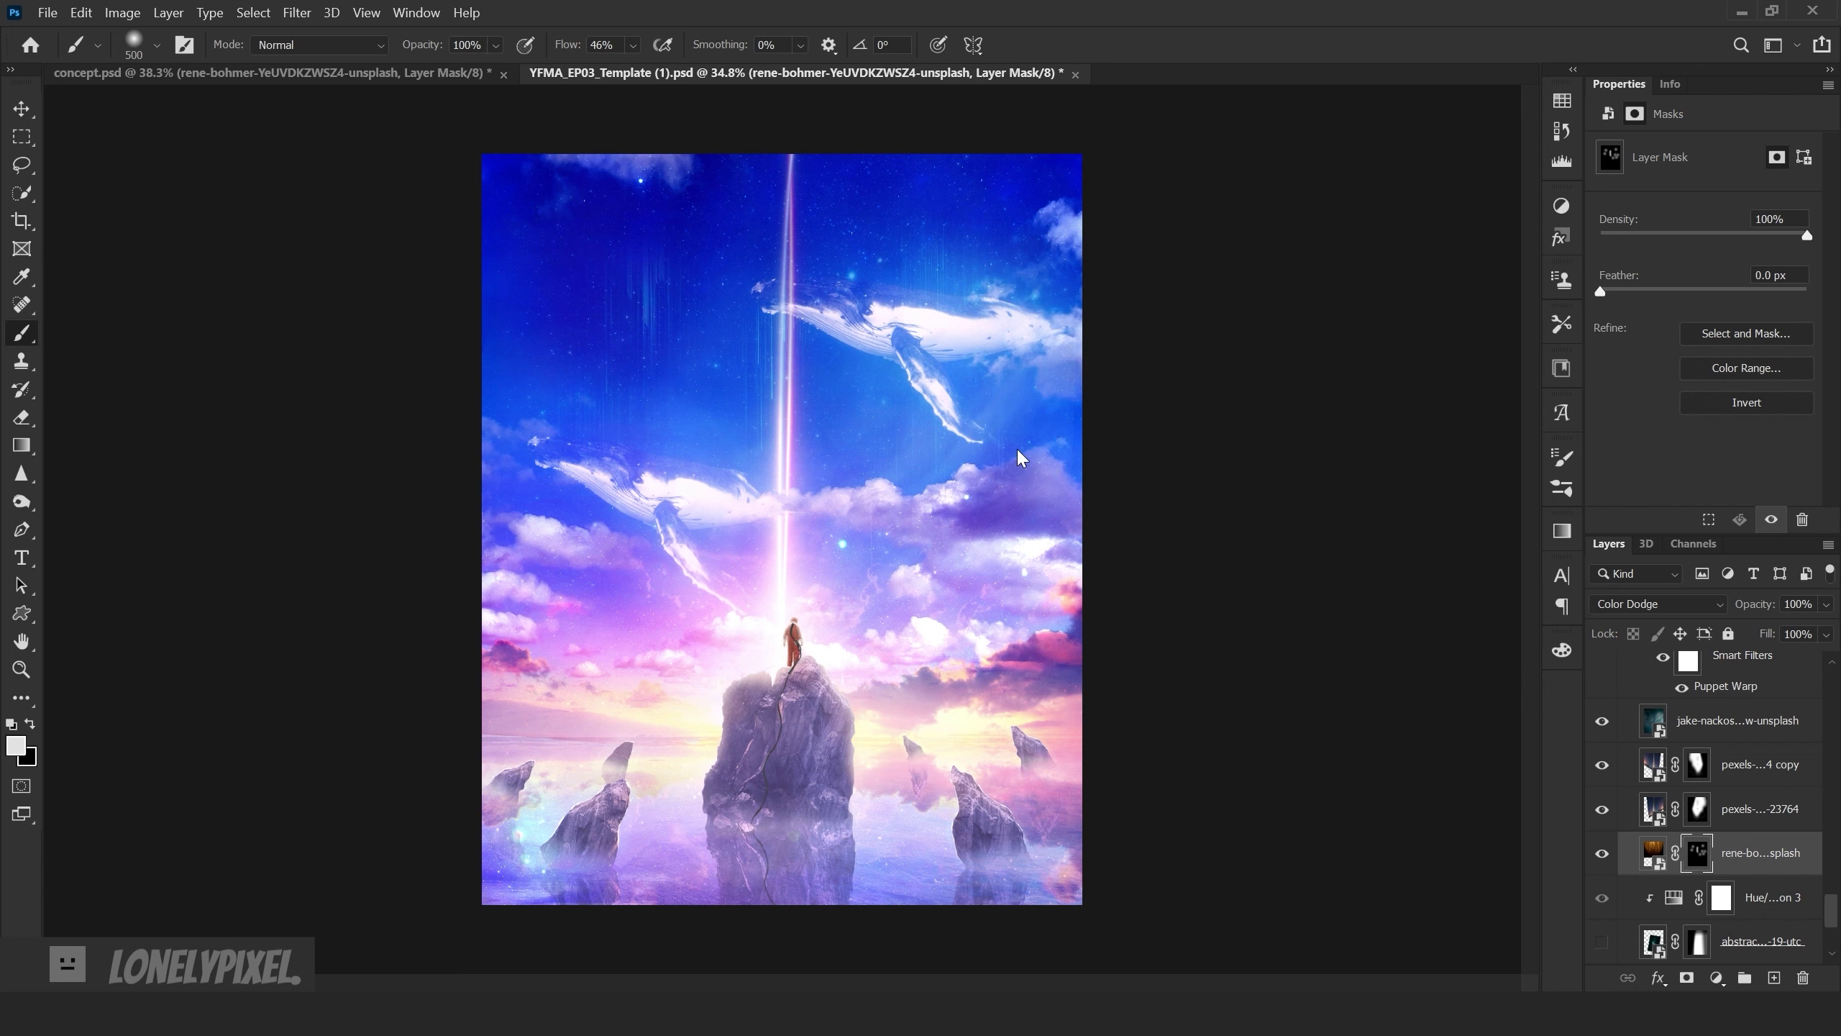
pyautogui.press('[')
pyautogui.press('[')
pyautogui.click(964, 217)
pyautogui.click(540, 326)
pyautogui.click(714, 399)
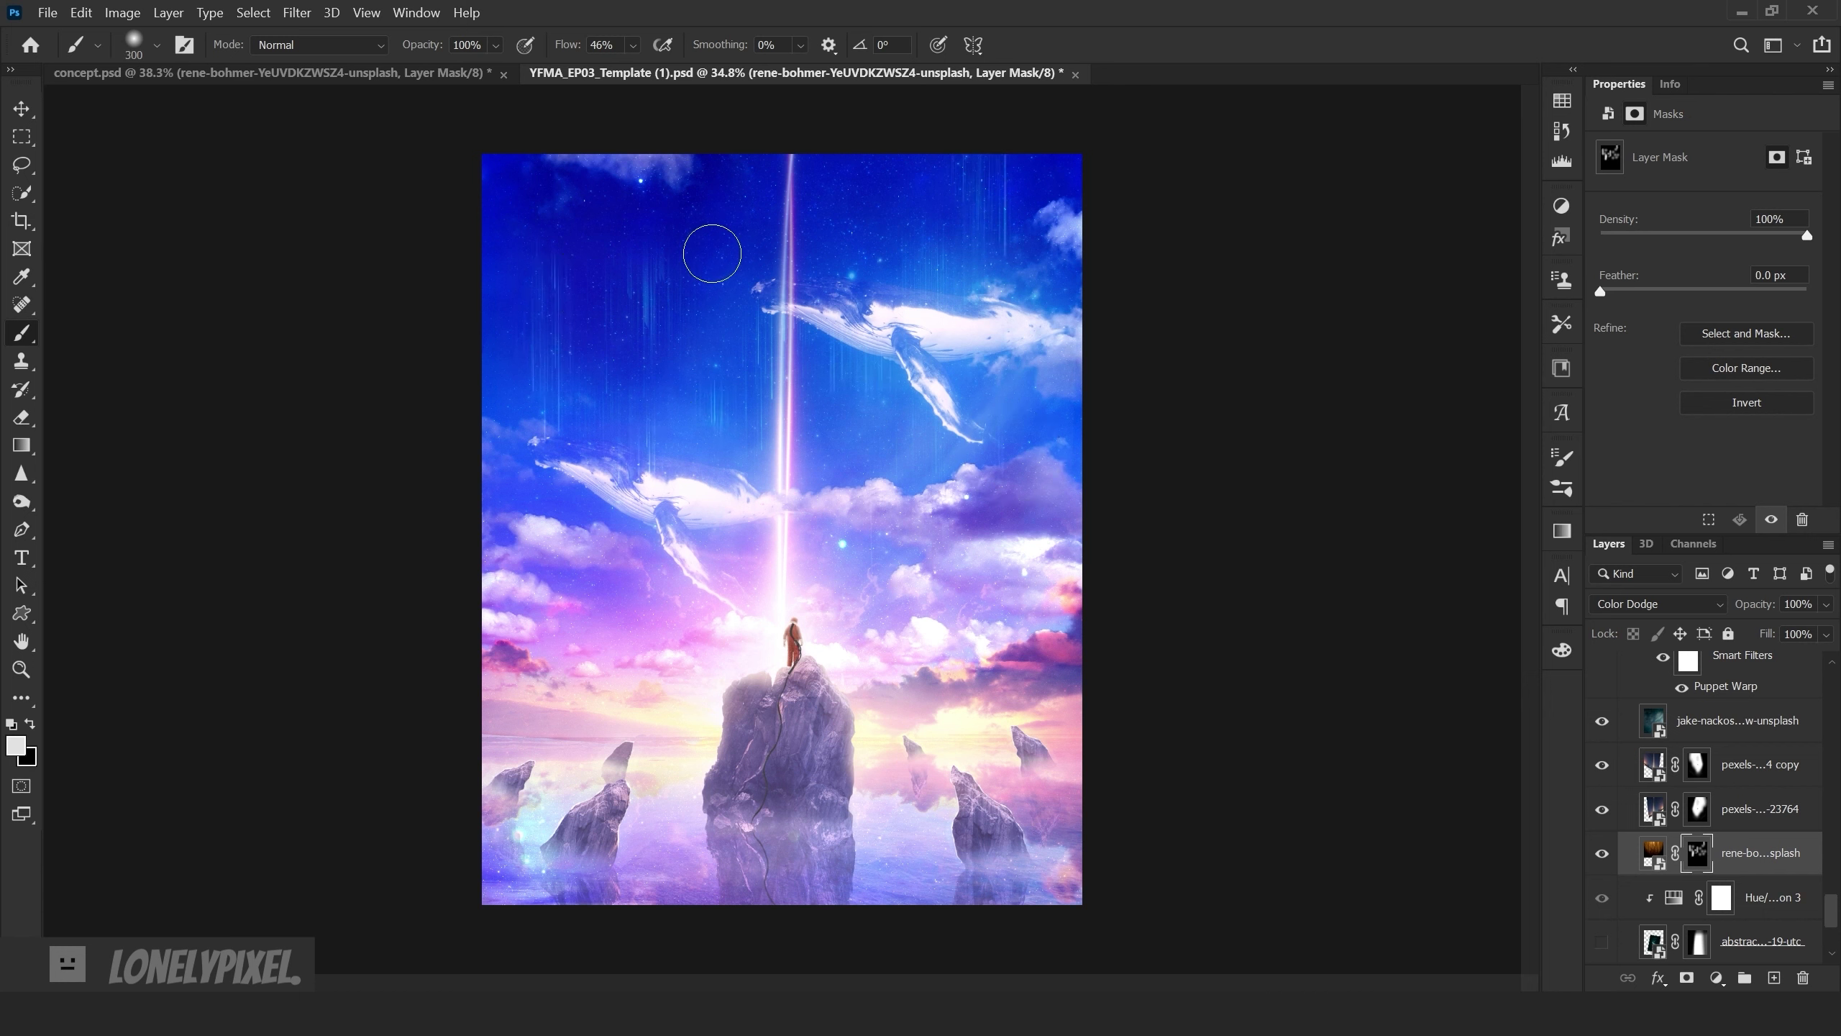
# - Reveal thinner vertical streaks near the upper whale and beside the beam with a smaller brush
pyautogui.press('[')
pyautogui.press('[')
pyautogui.press('[')
pyautogui.click(728, 251)
pyautogui.click(886, 218)
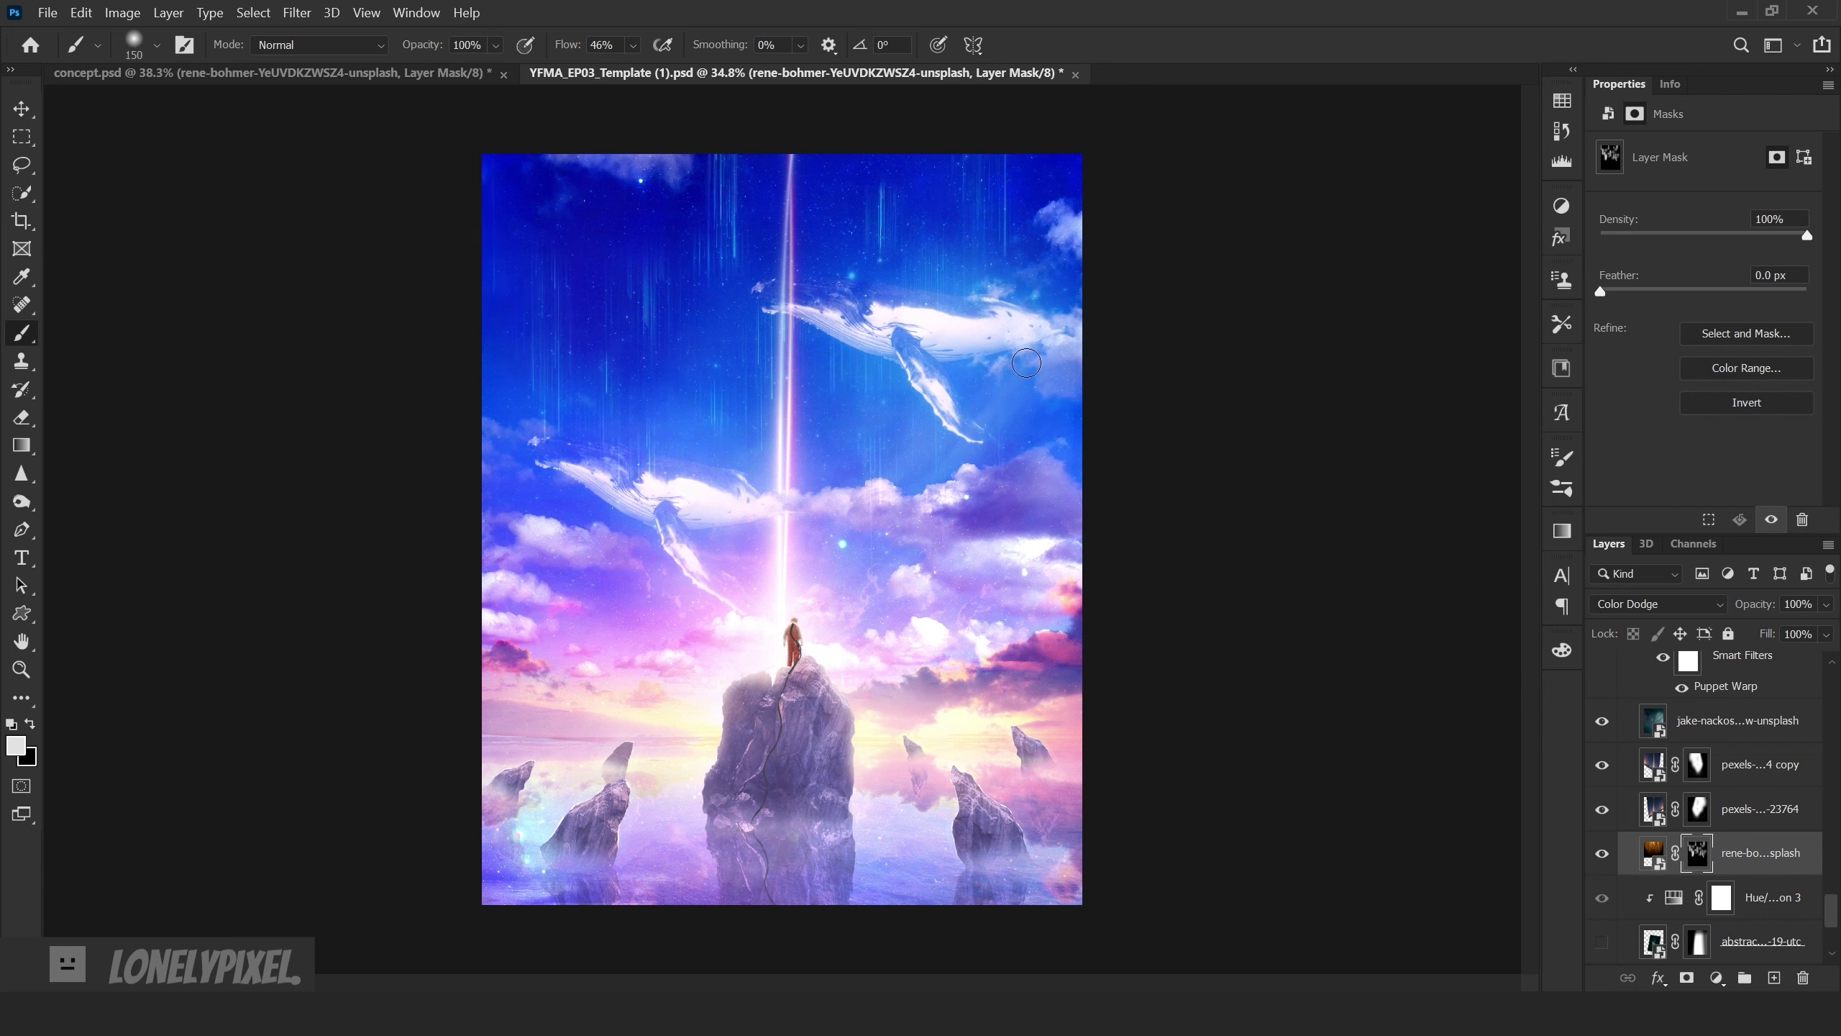
pyautogui.click(1044, 240)
pyautogui.press('[')
pyautogui.press('[')
pyautogui.press('[')
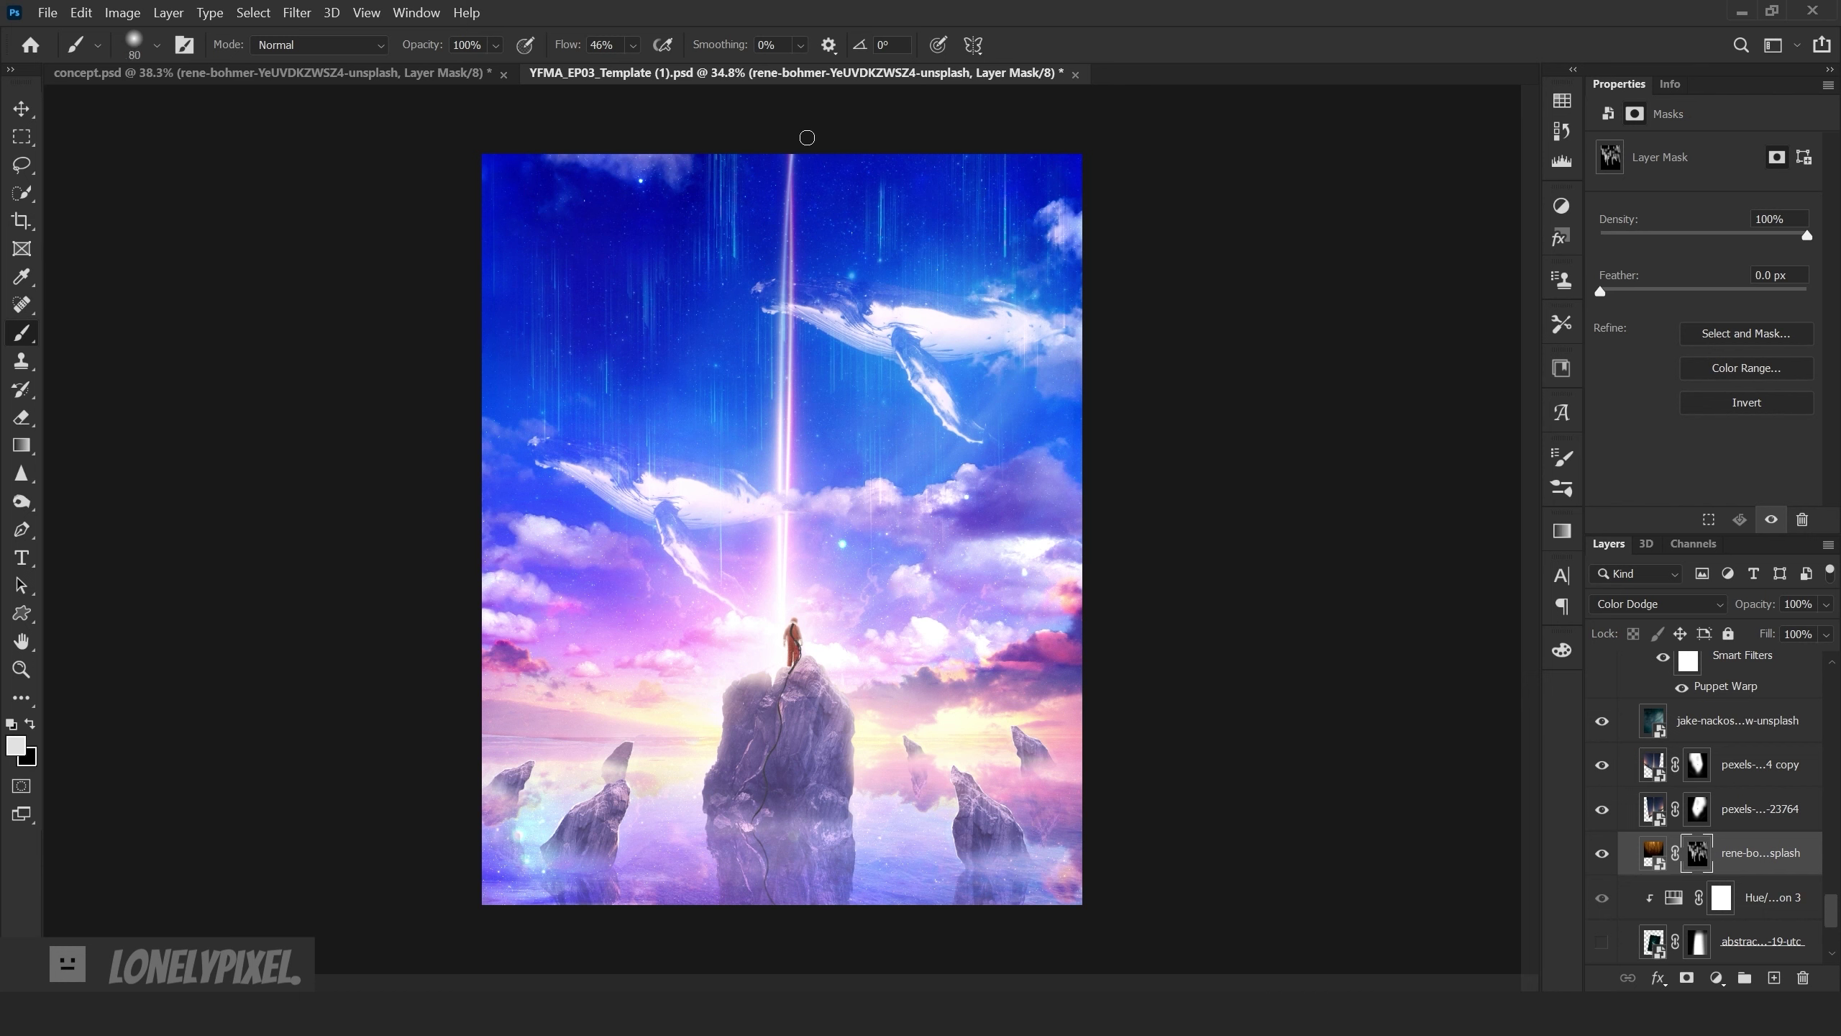
pyautogui.moveTo(803, 232); pyautogui.dragTo(803, 154)
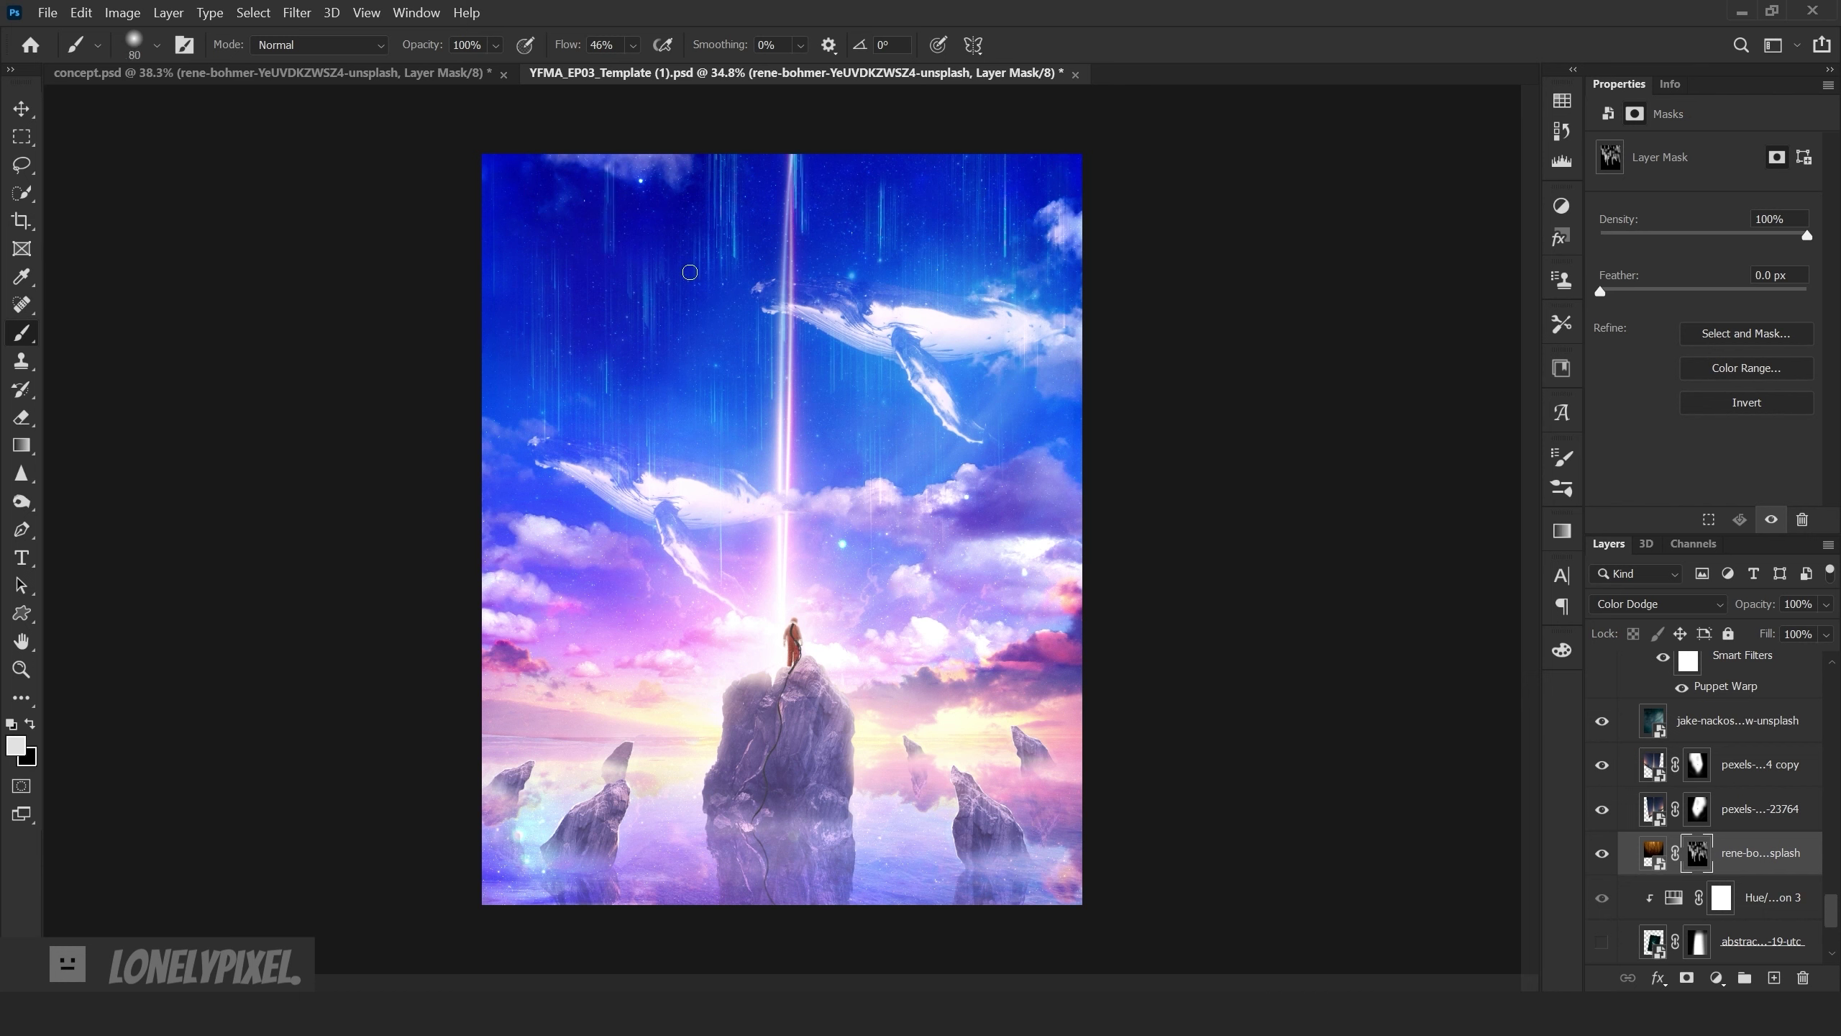
pyautogui.hotkey('ctrl', 'z')
# - Switch to black and resize the brush to hide excess streaks
pyautogui.press('x')
pyautogui.scroll(2, 1710, 879)
pyautogui.press(']')
pyautogui.press(']')
pyautogui.press(']')
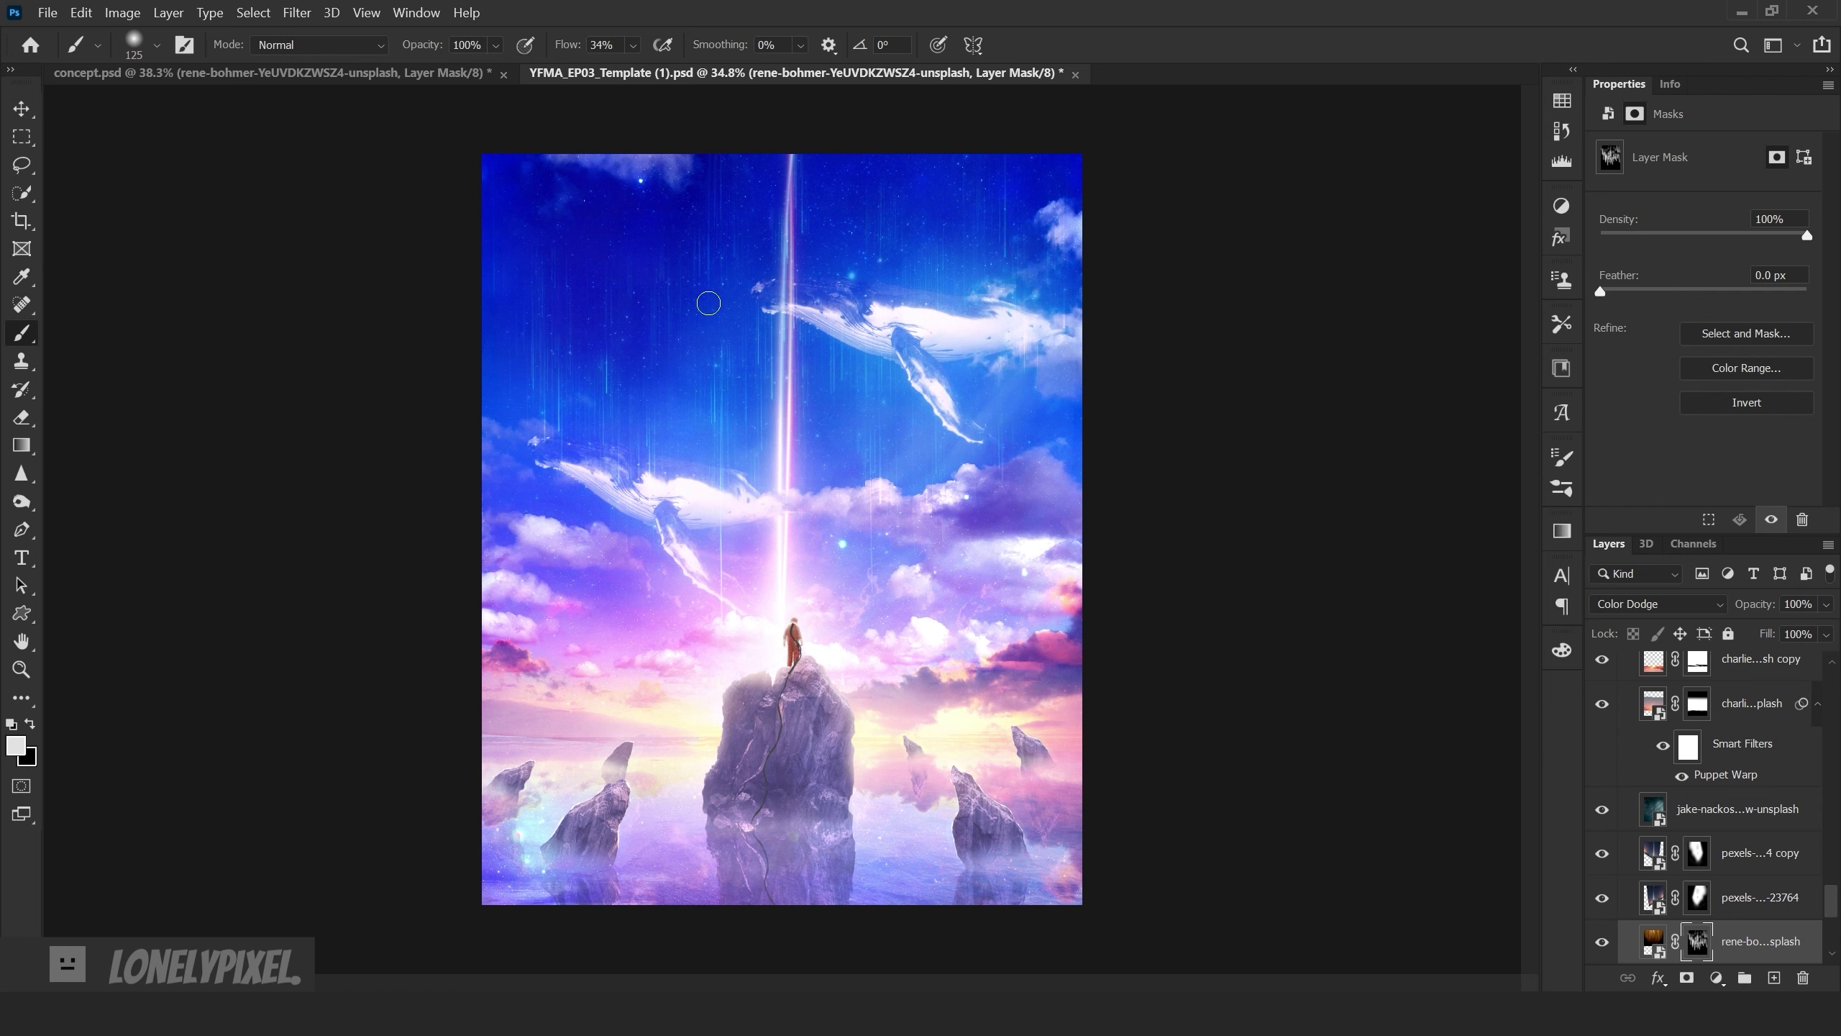
pyautogui.press('[')
pyautogui.press('[')
pyautogui.press('[')
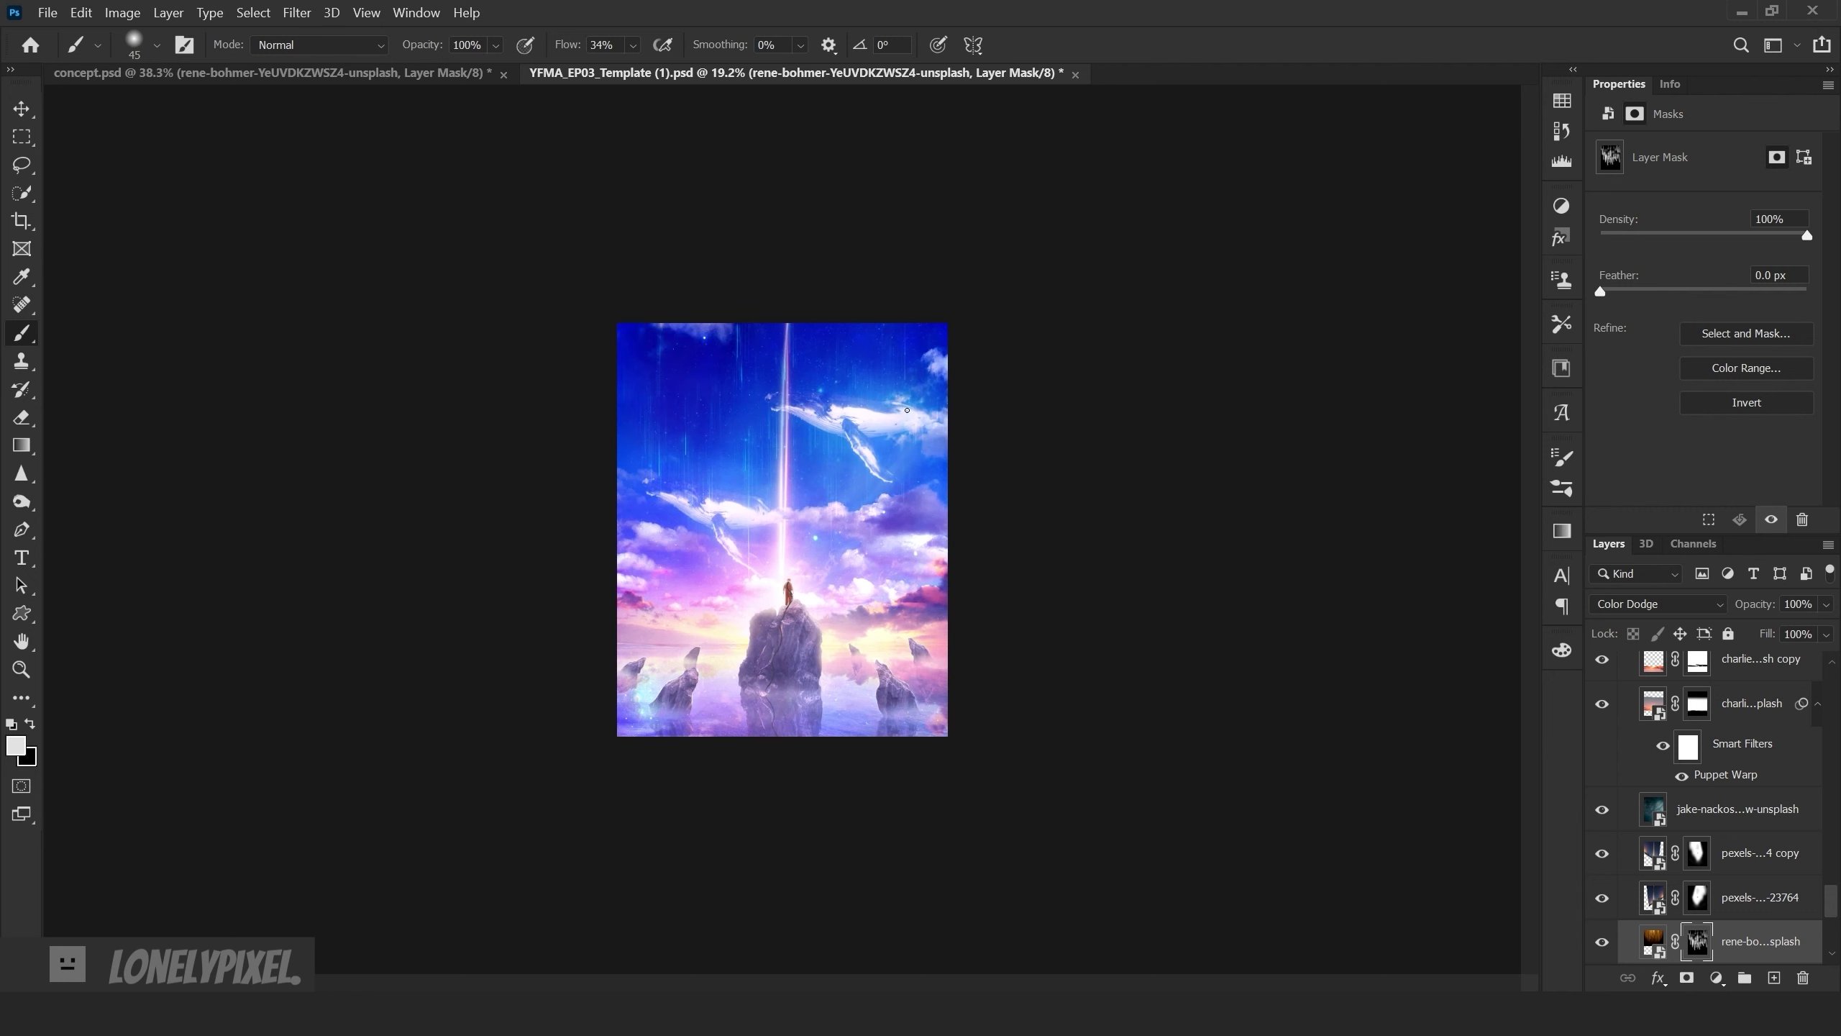
pyautogui.click(31, 724)
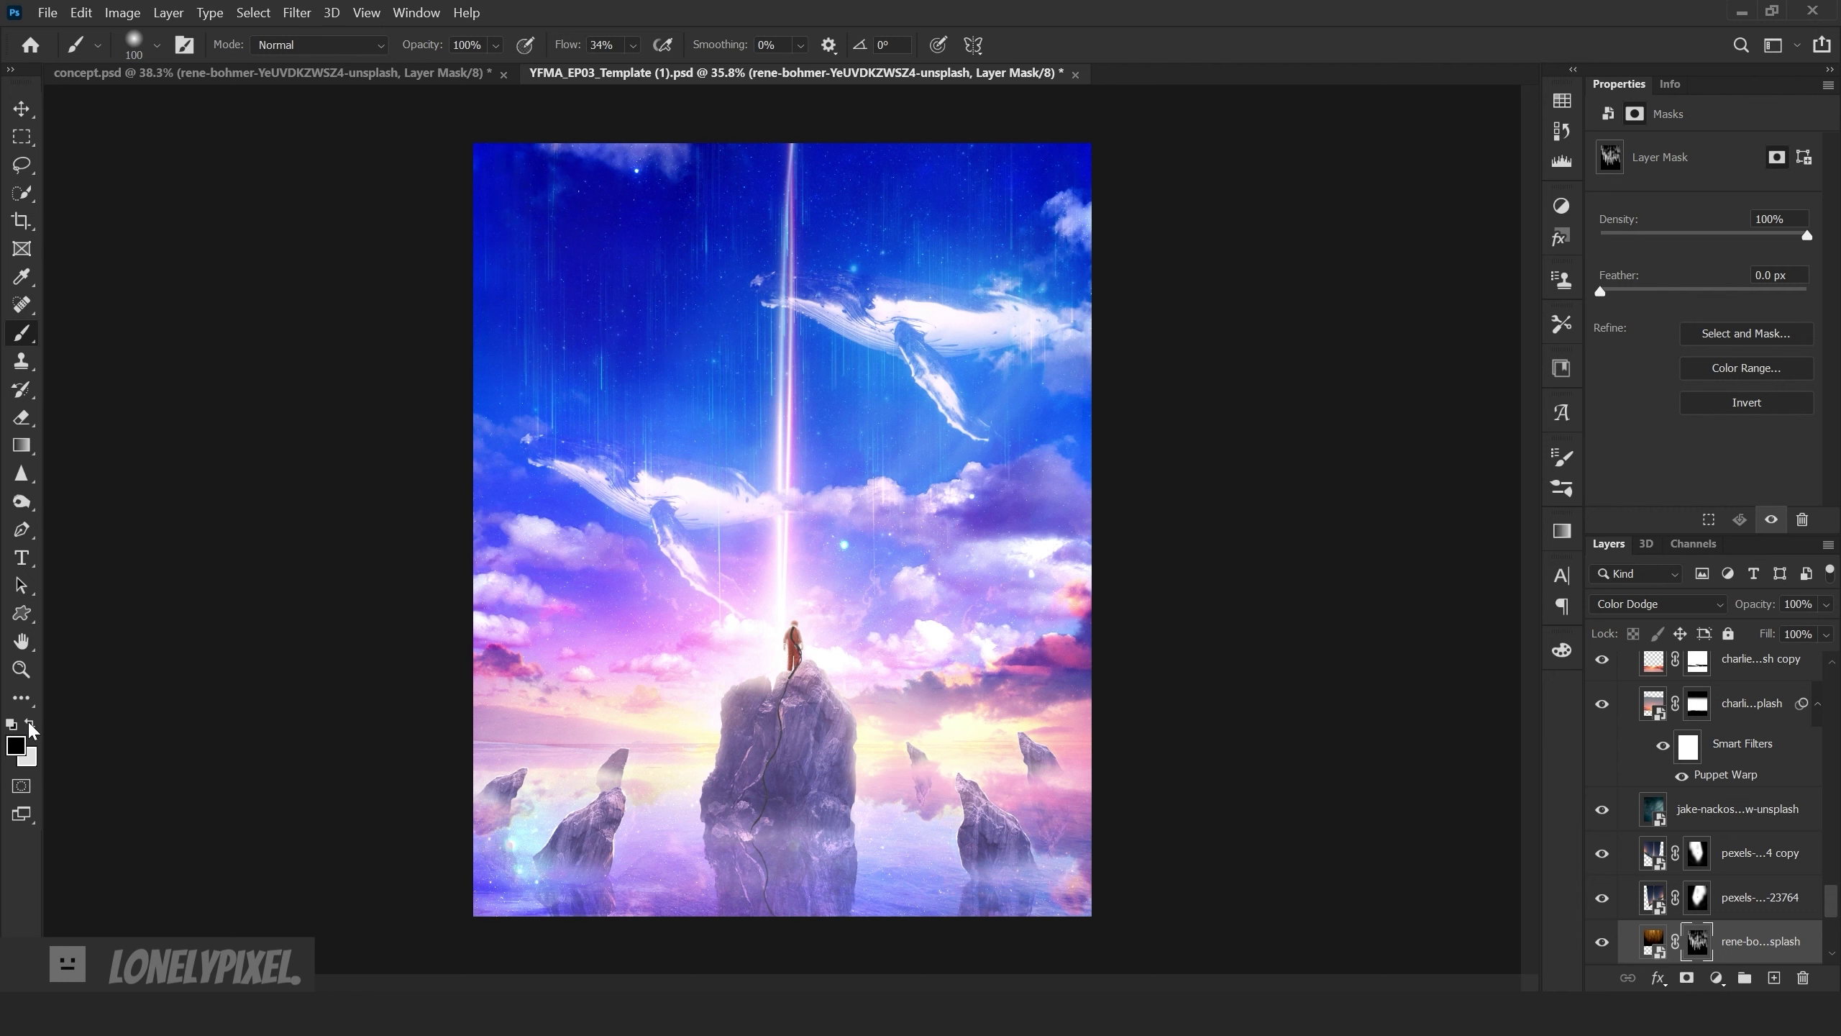
pyautogui.scroll(-5, 1739, 797)
# - Disable the streaks mask temporarily and move the streak image higher in the sky
pyautogui.rightClick(1697, 701)
pyautogui.click(1667, 707)
pyautogui.click(1652, 702)
pyautogui.hotkey('ctrl', 't')
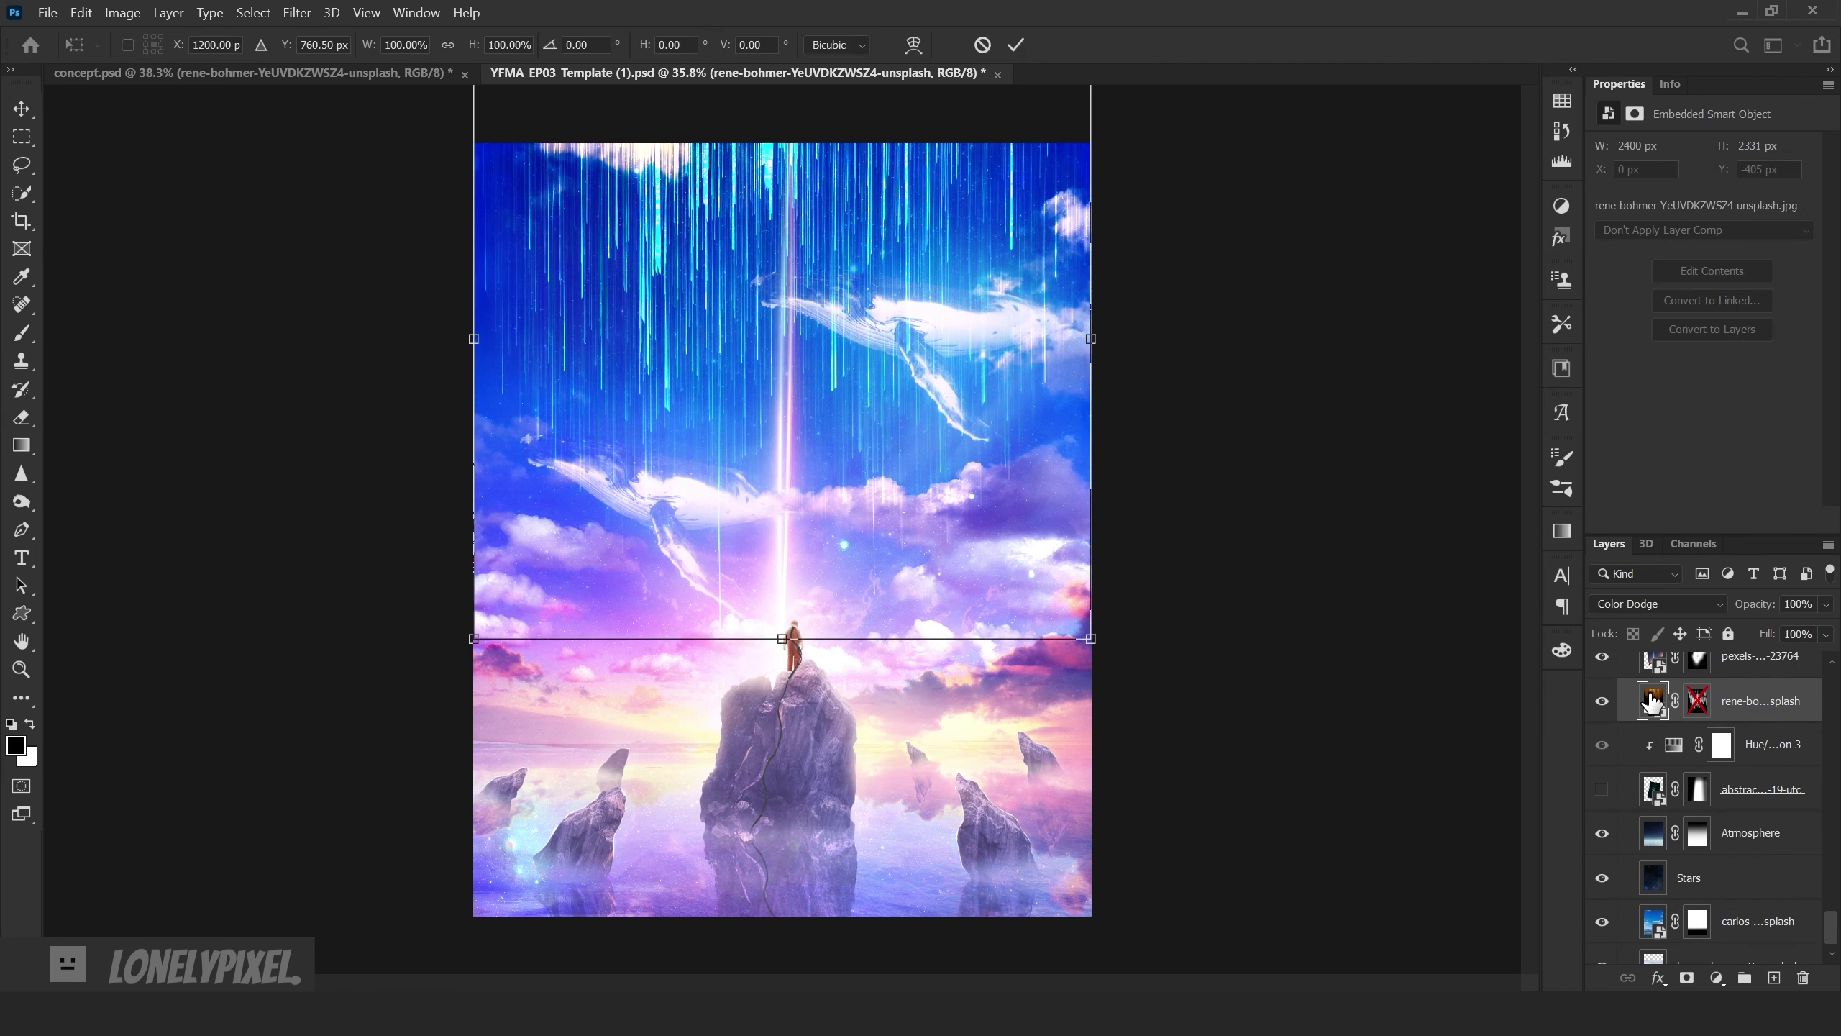
pyautogui.moveTo(782, 635); pyautogui.dragTo(857, 444)
pyautogui.press('Return')
pyautogui.press('g')
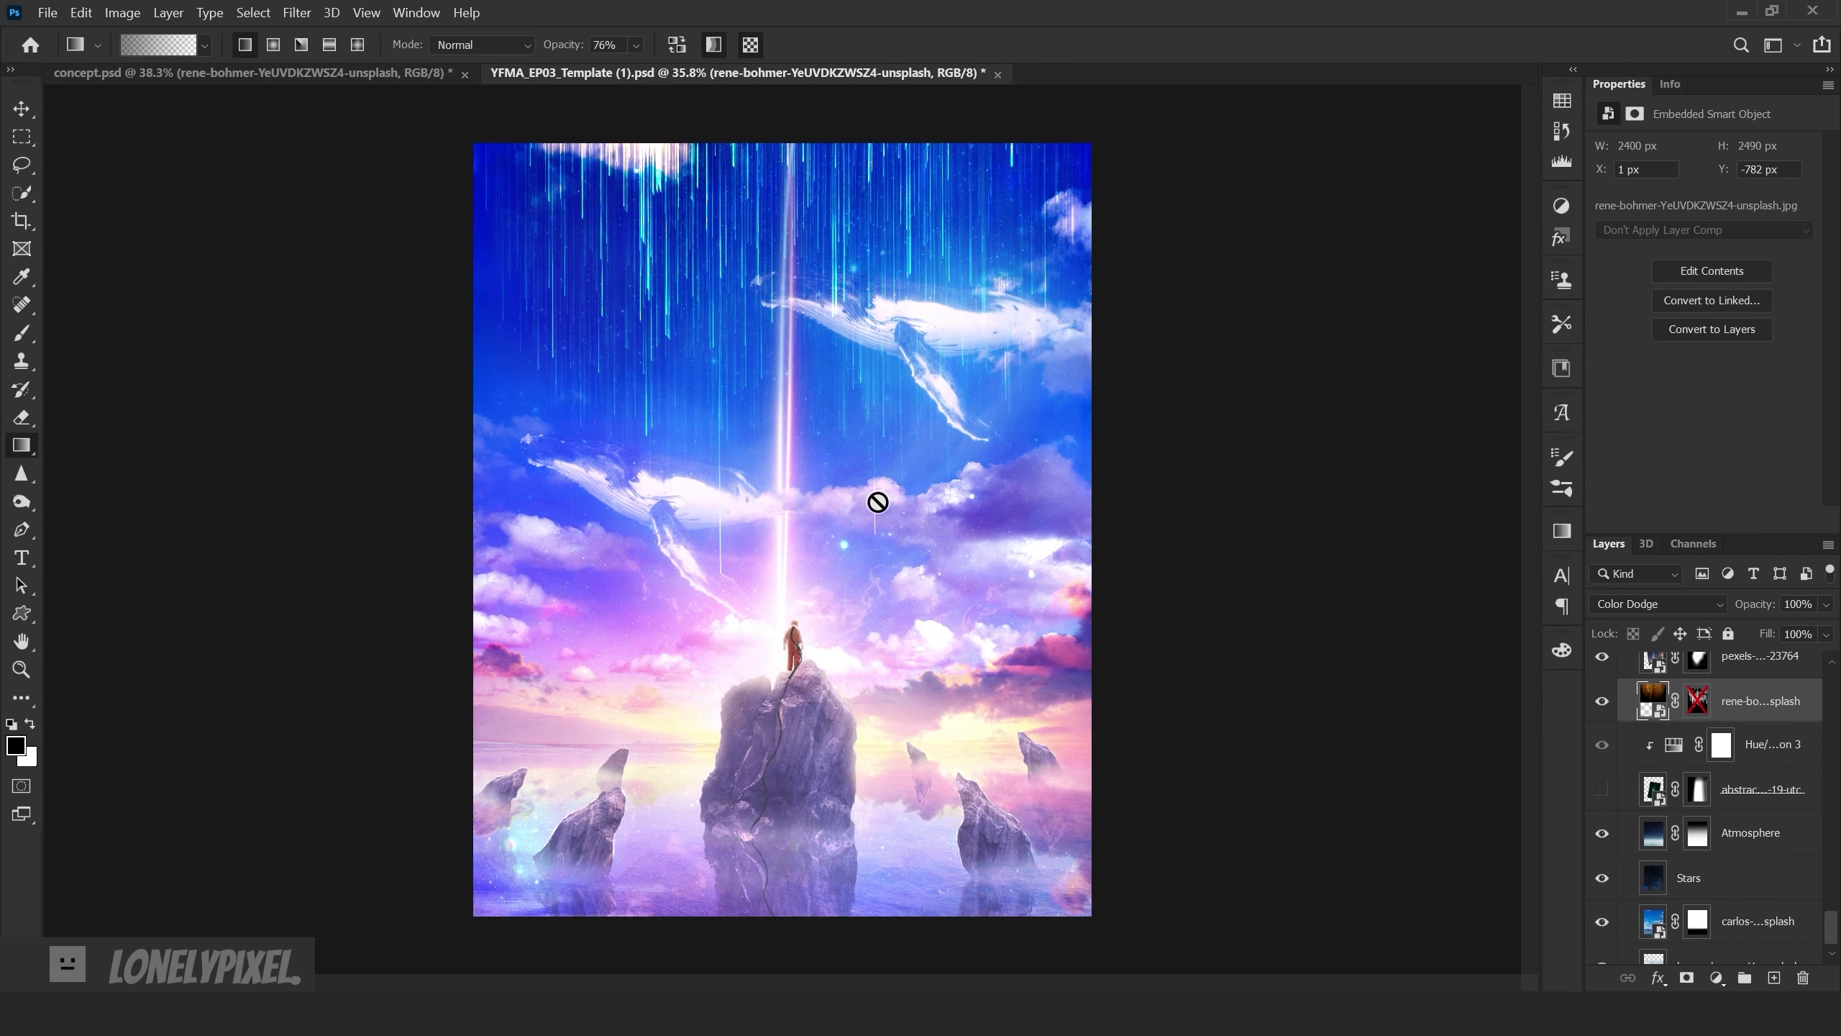
pyautogui.press('b')
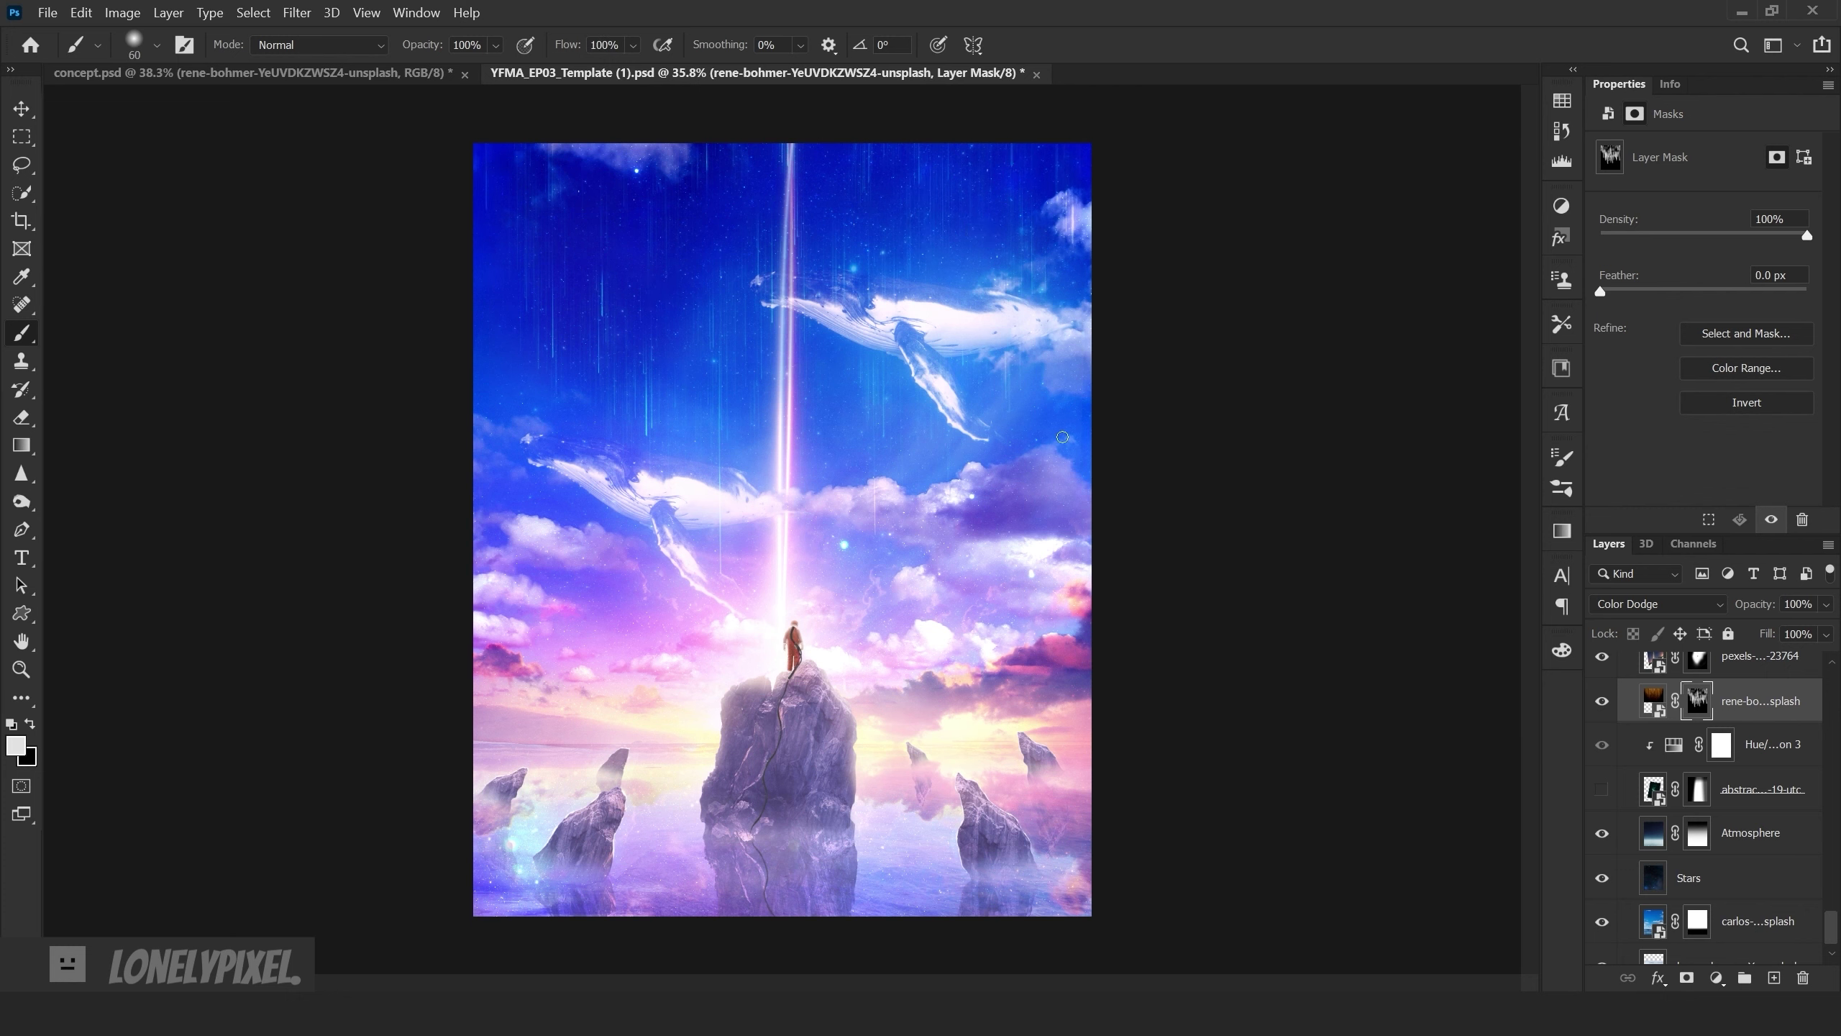
pyautogui.click(1602, 788)
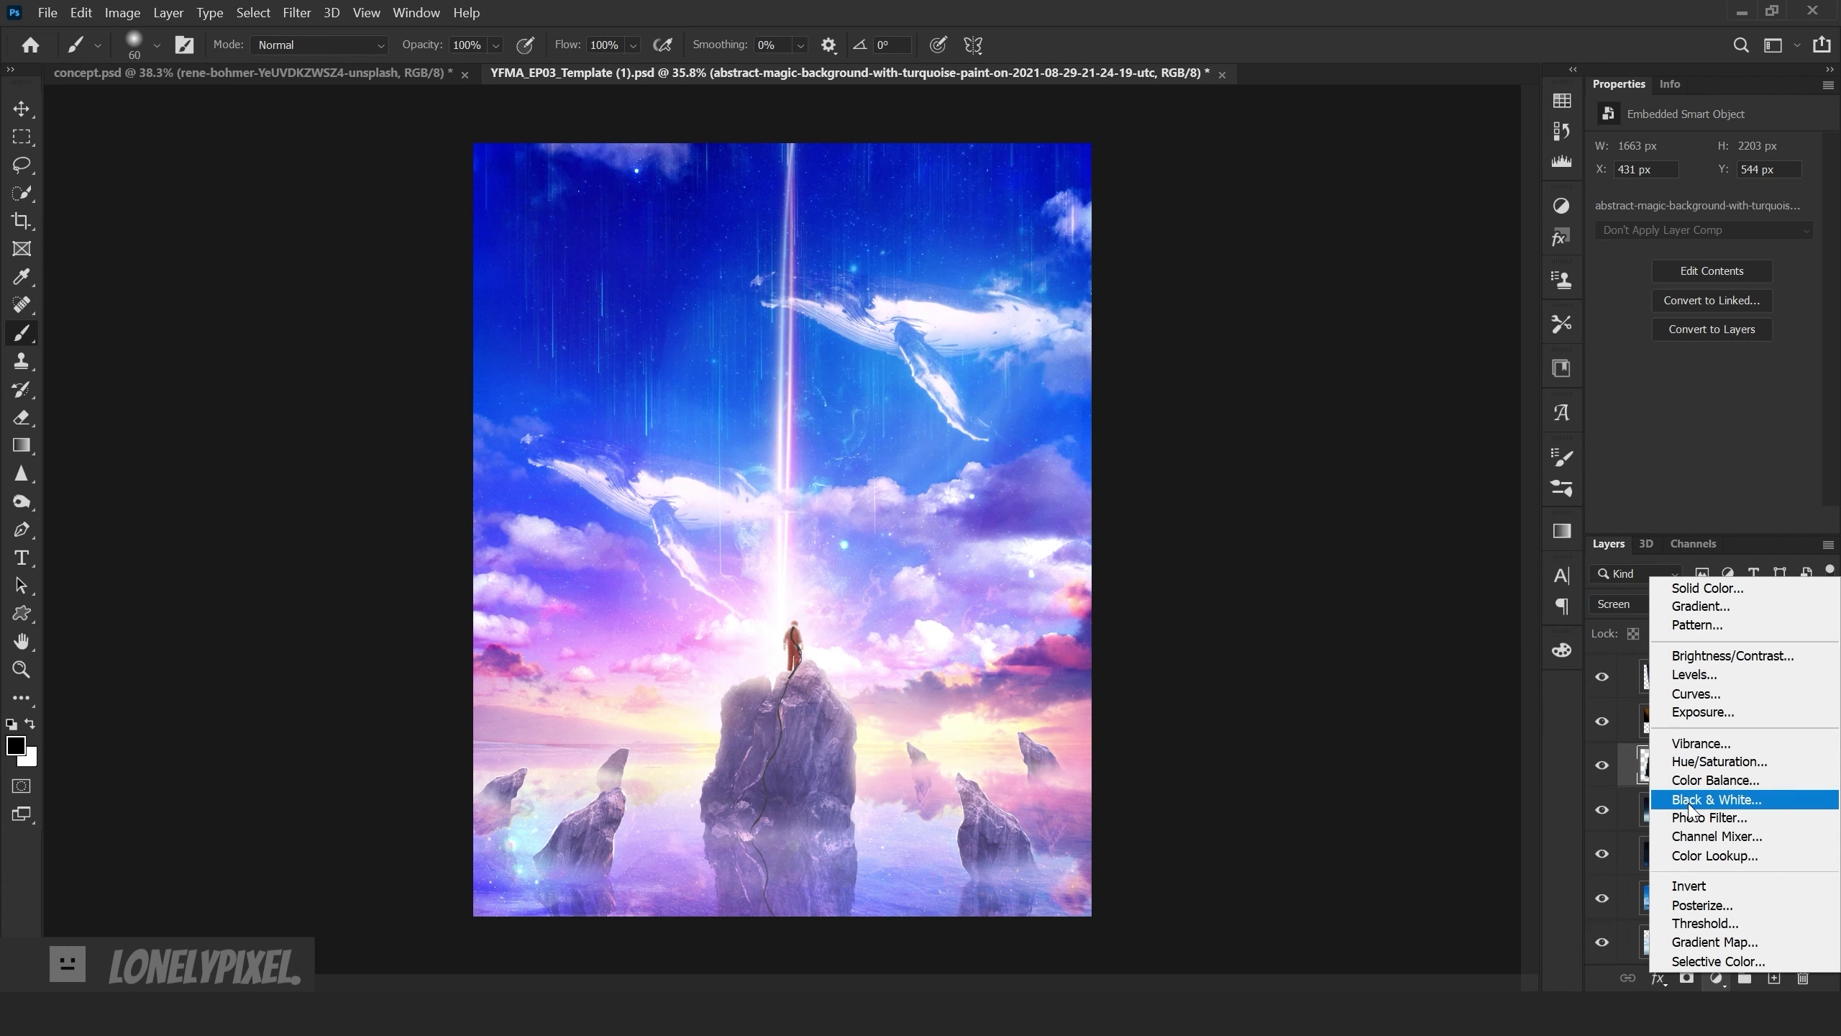
# - Darken the right, left and central rocks and the mist with soft shading
pyautogui.click(1772, 764)
pyautogui.moveTo(1704, 225); pyautogui.dragTo(1608, 232)
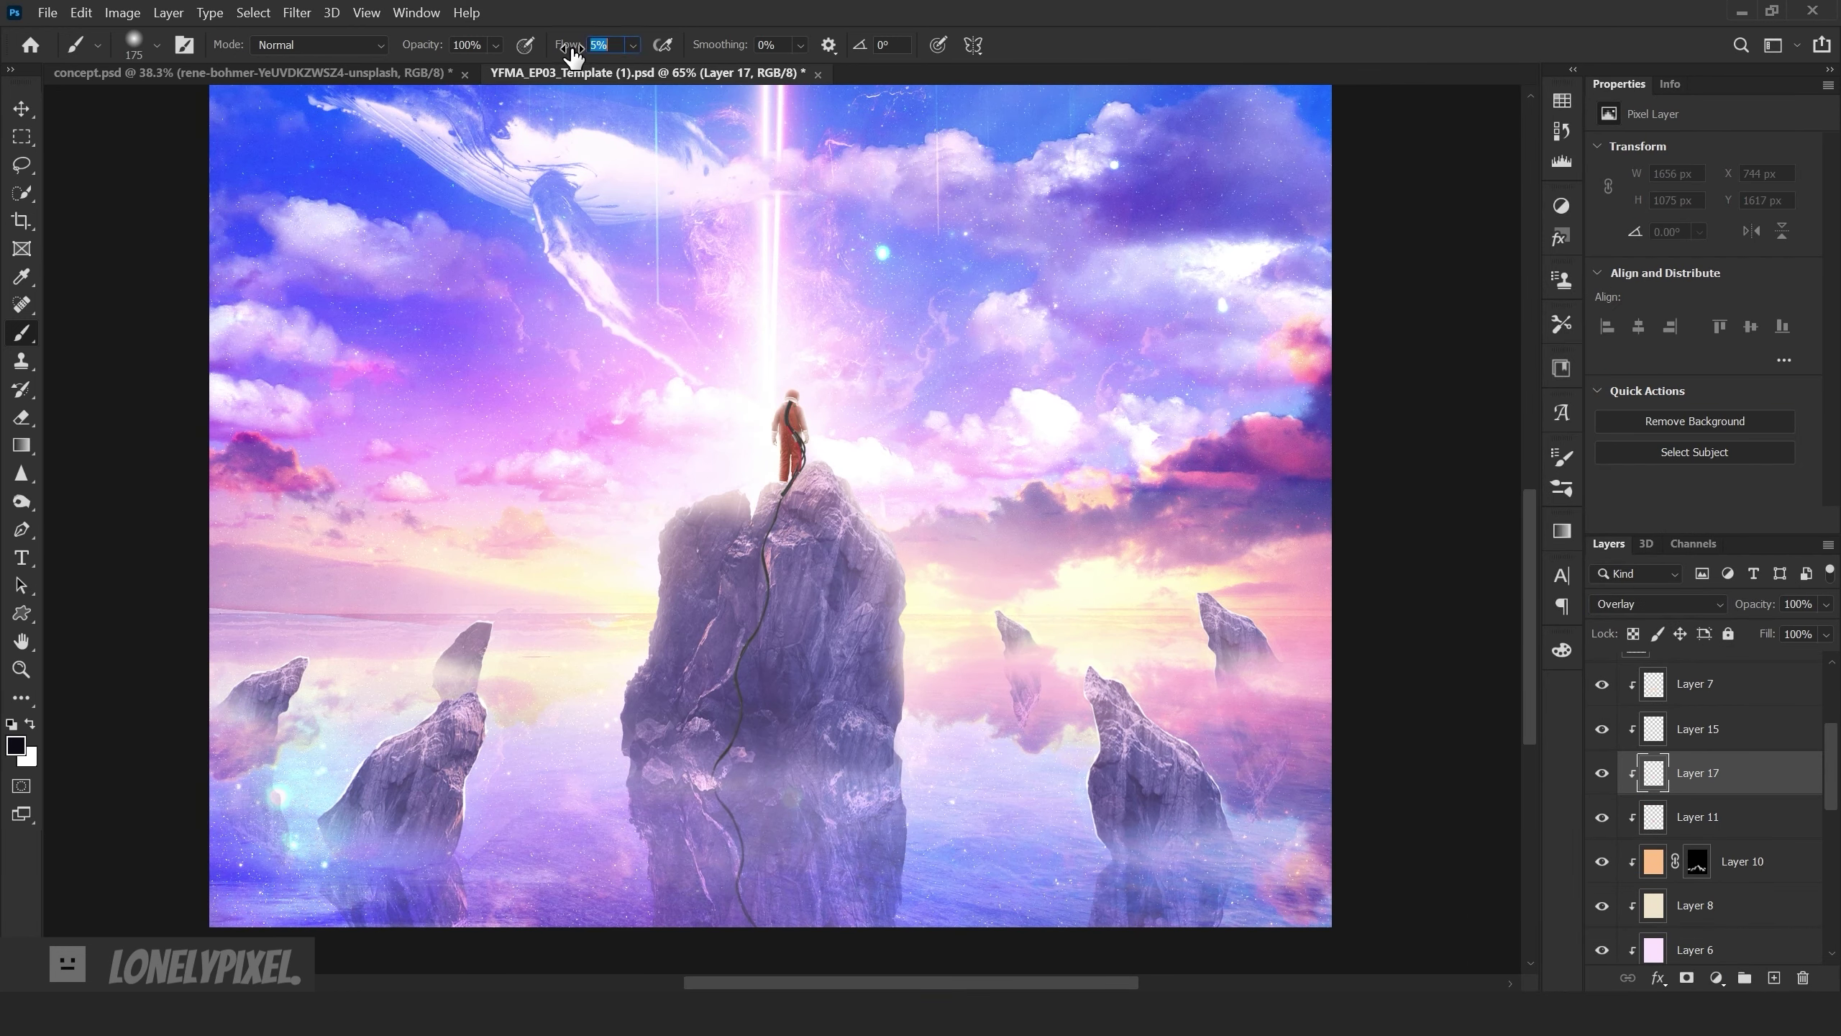
pyautogui.moveTo(573, 46); pyautogui.dragTo(568, 46)
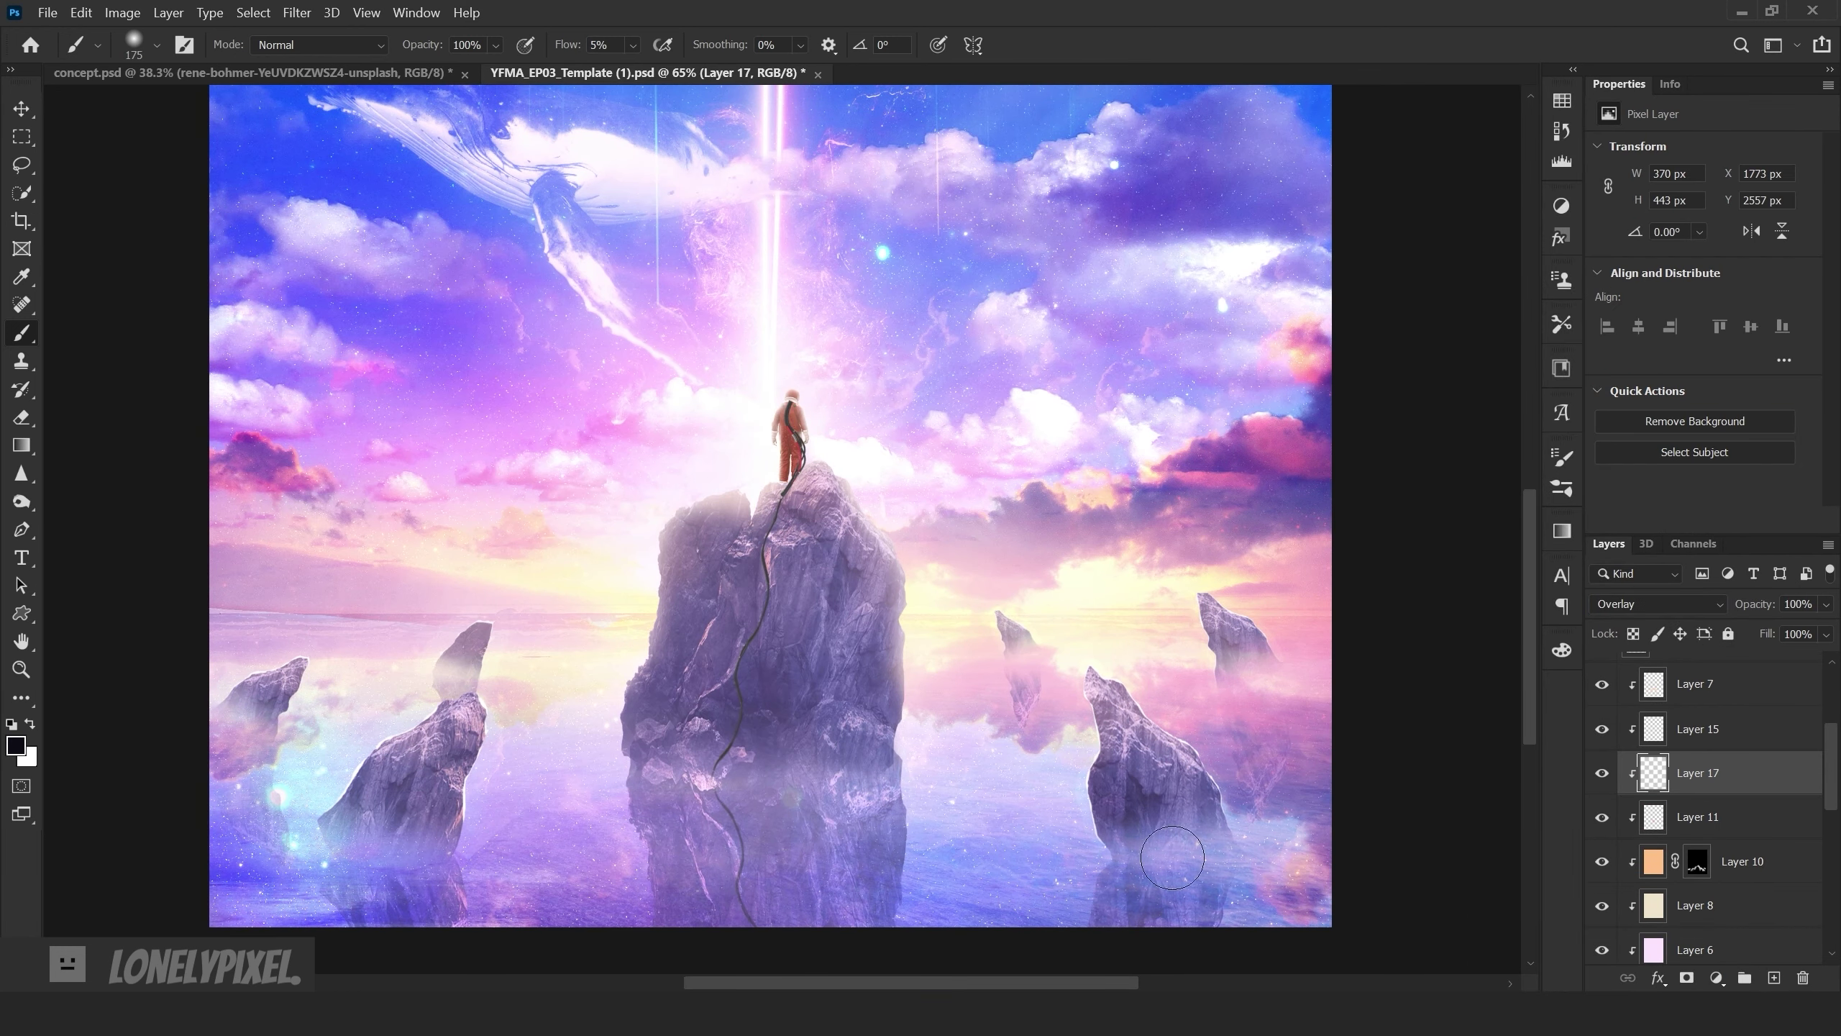
pyautogui.moveTo(1174, 819); pyautogui.dragTo(1143, 807)
pyautogui.moveTo(1216, 626); pyautogui.dragTo(1228, 669)
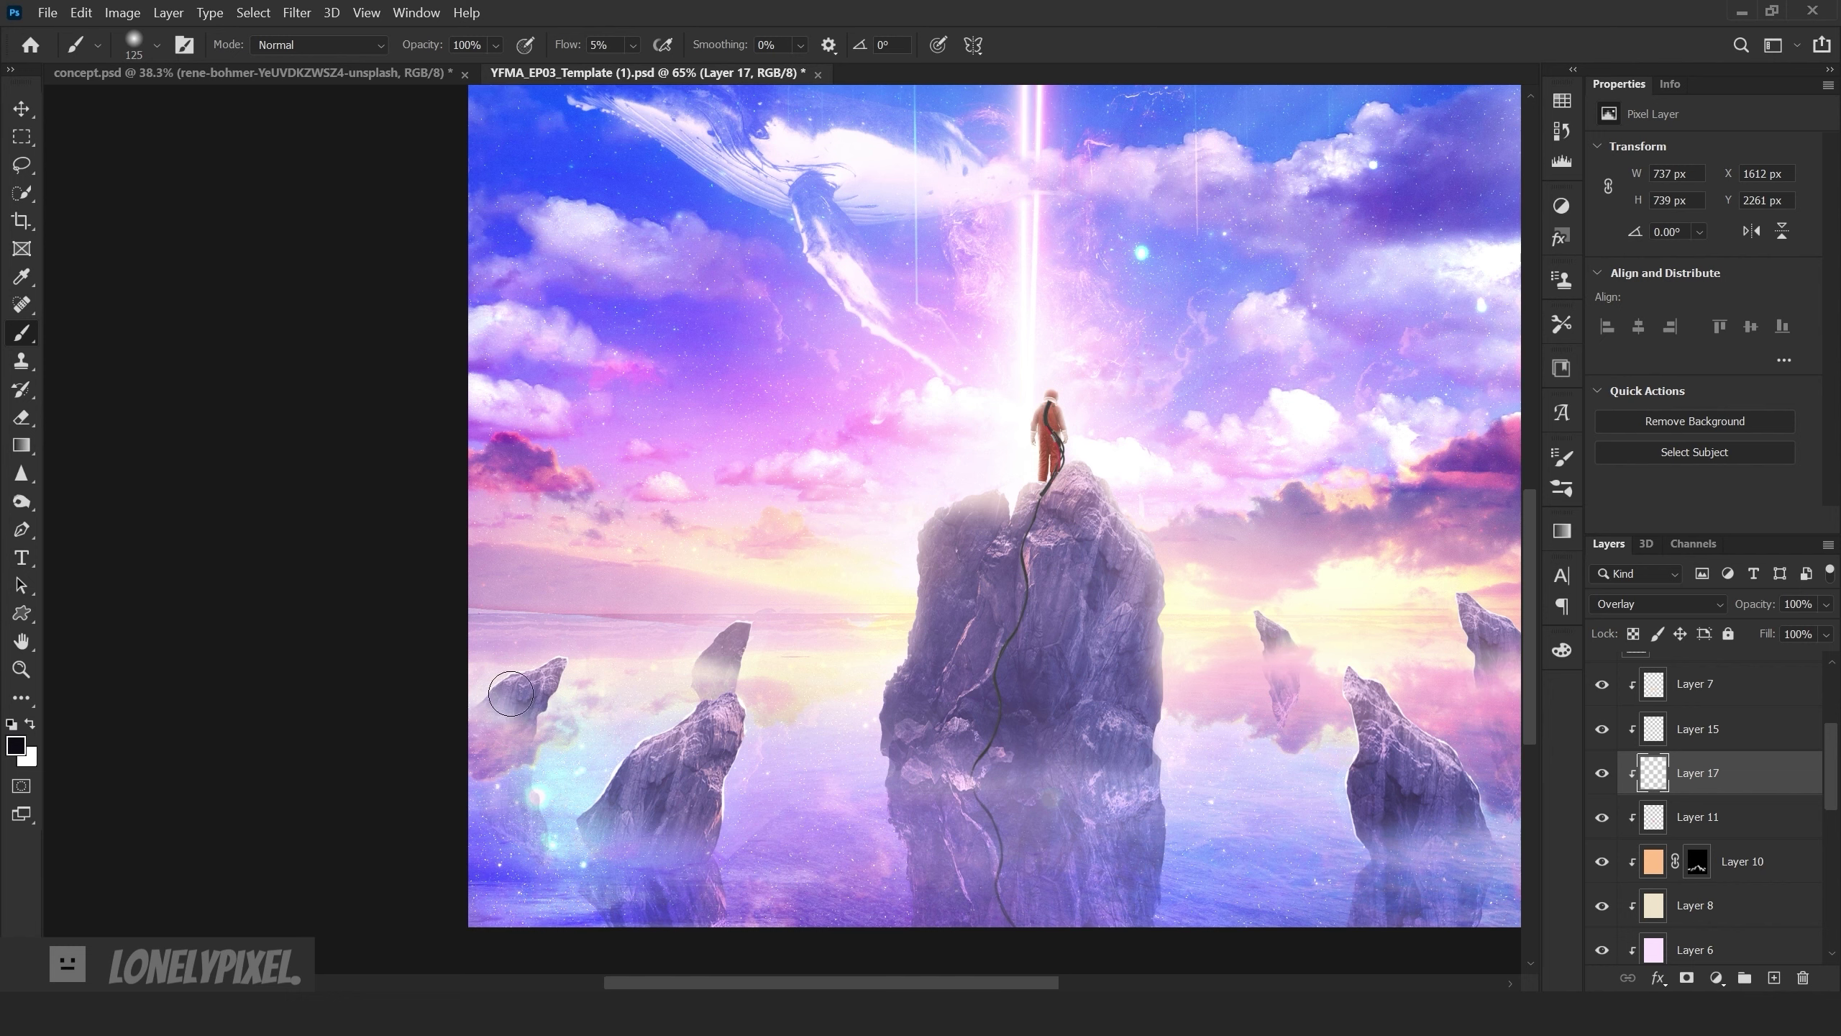
pyautogui.hscroll(-5, 798, 682)
pyautogui.moveTo(728, 671)
pyautogui.mouseDown()
pyautogui.moveTo(616, 797)
pyautogui.moveTo(668, 876)
pyautogui.mouseUp()
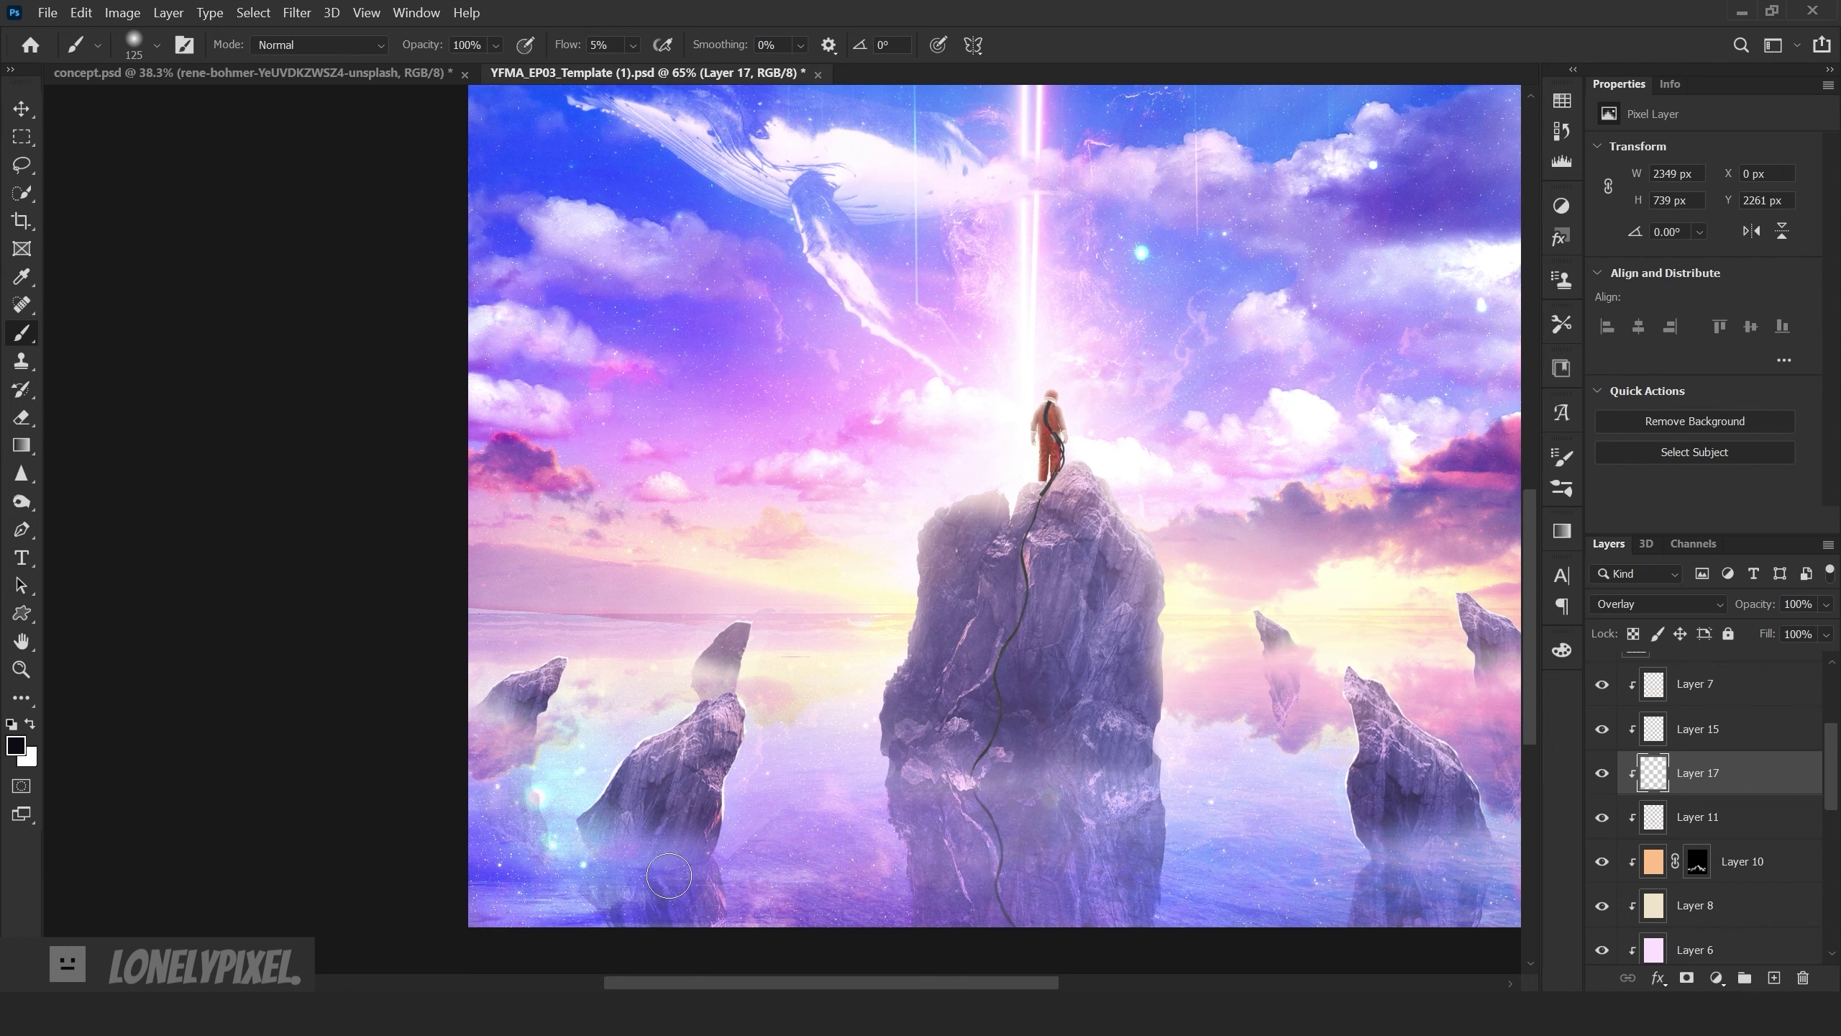
pyautogui.moveTo(925, 737)
pyautogui.mouseDown()
pyautogui.moveTo(942, 784)
pyautogui.moveTo(994, 791)
pyautogui.moveTo(1133, 619)
pyautogui.moveTo(1333, 790)
pyautogui.mouseUp()
pyautogui.scroll(-1, 1136, 602)
pyautogui.hscroll(3, 1136, 602)
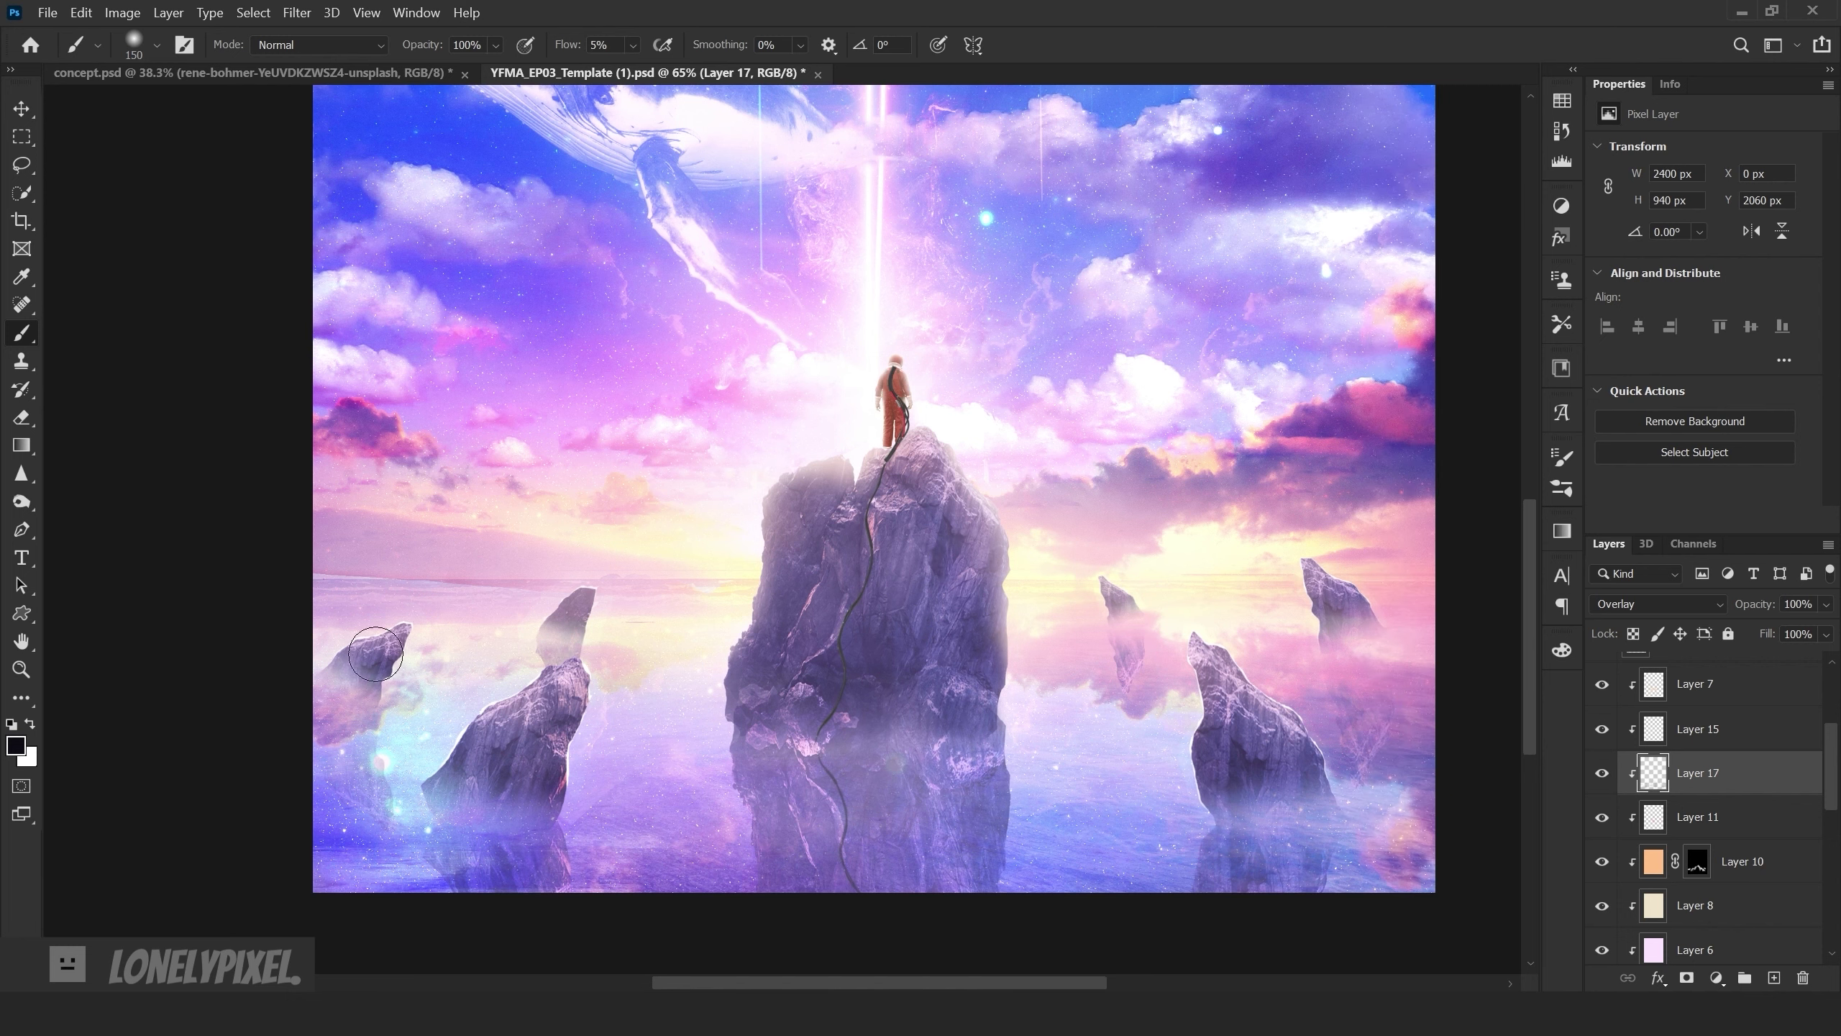
pyautogui.scroll(-3, 525, 828)
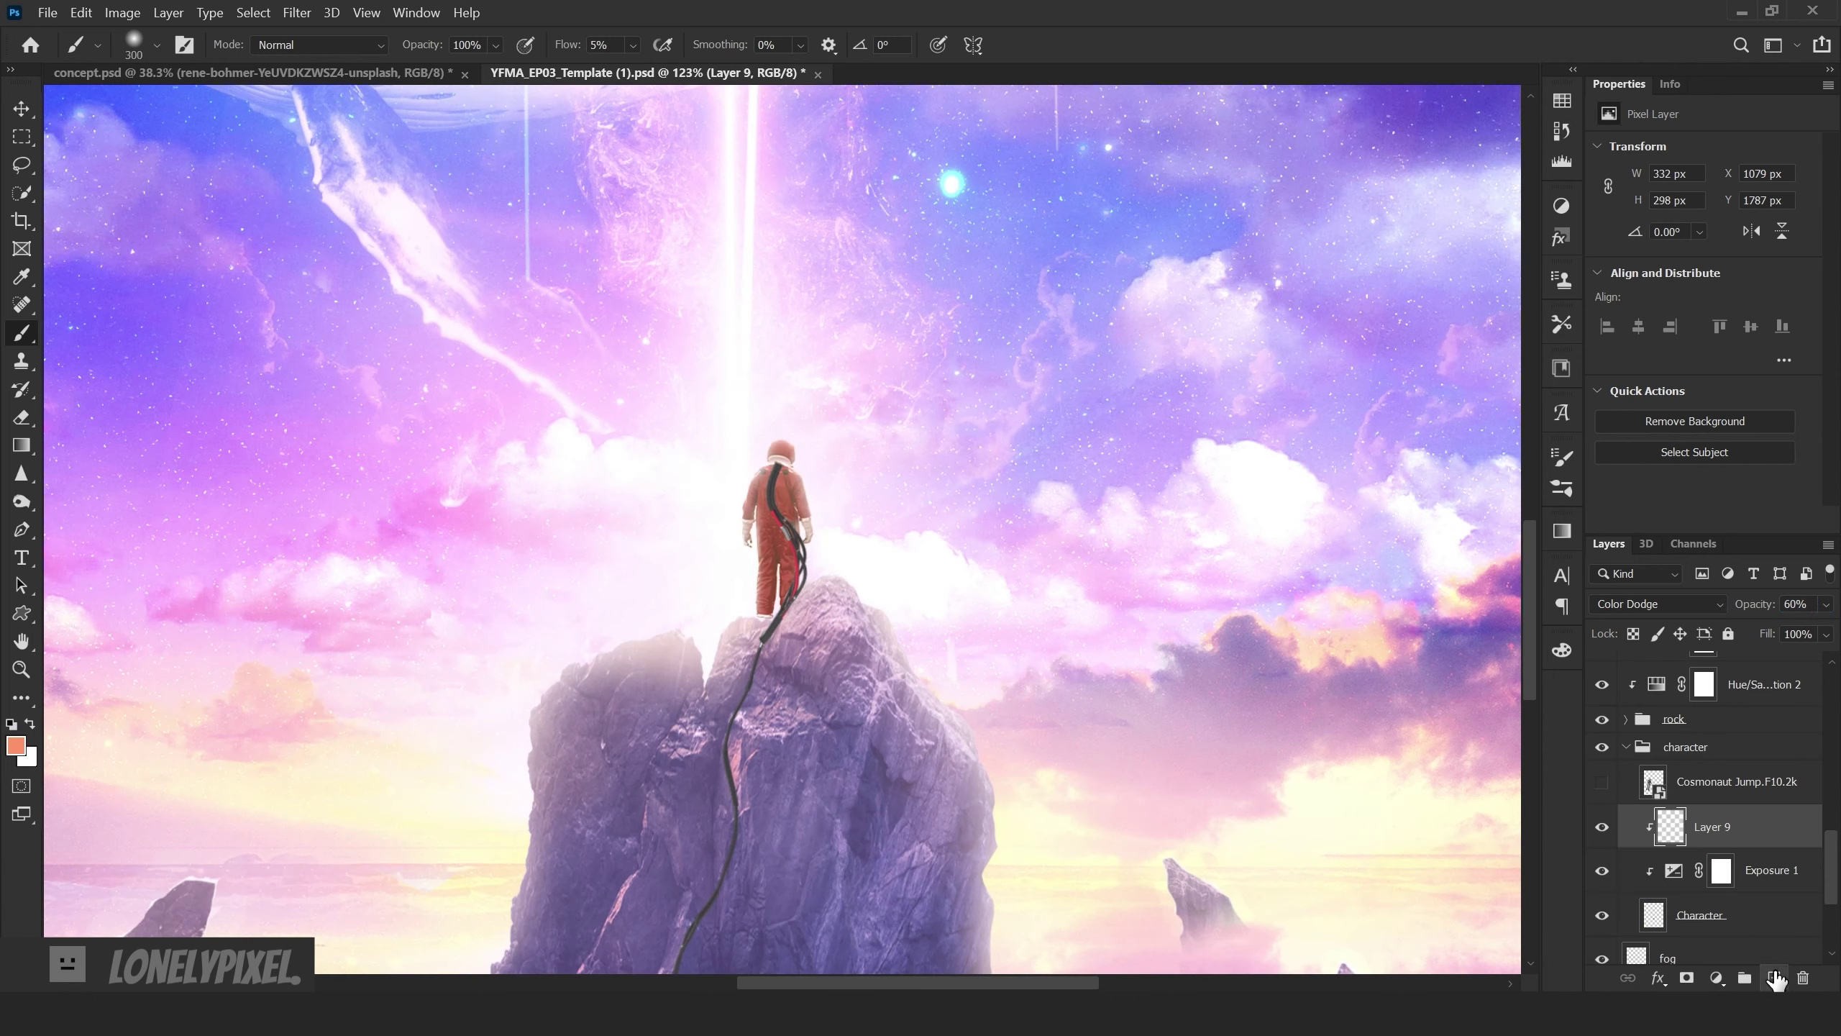
# - On new layers above Layers 9 and 7, paint white light on the rock peak
pyautogui.click(1775, 979)
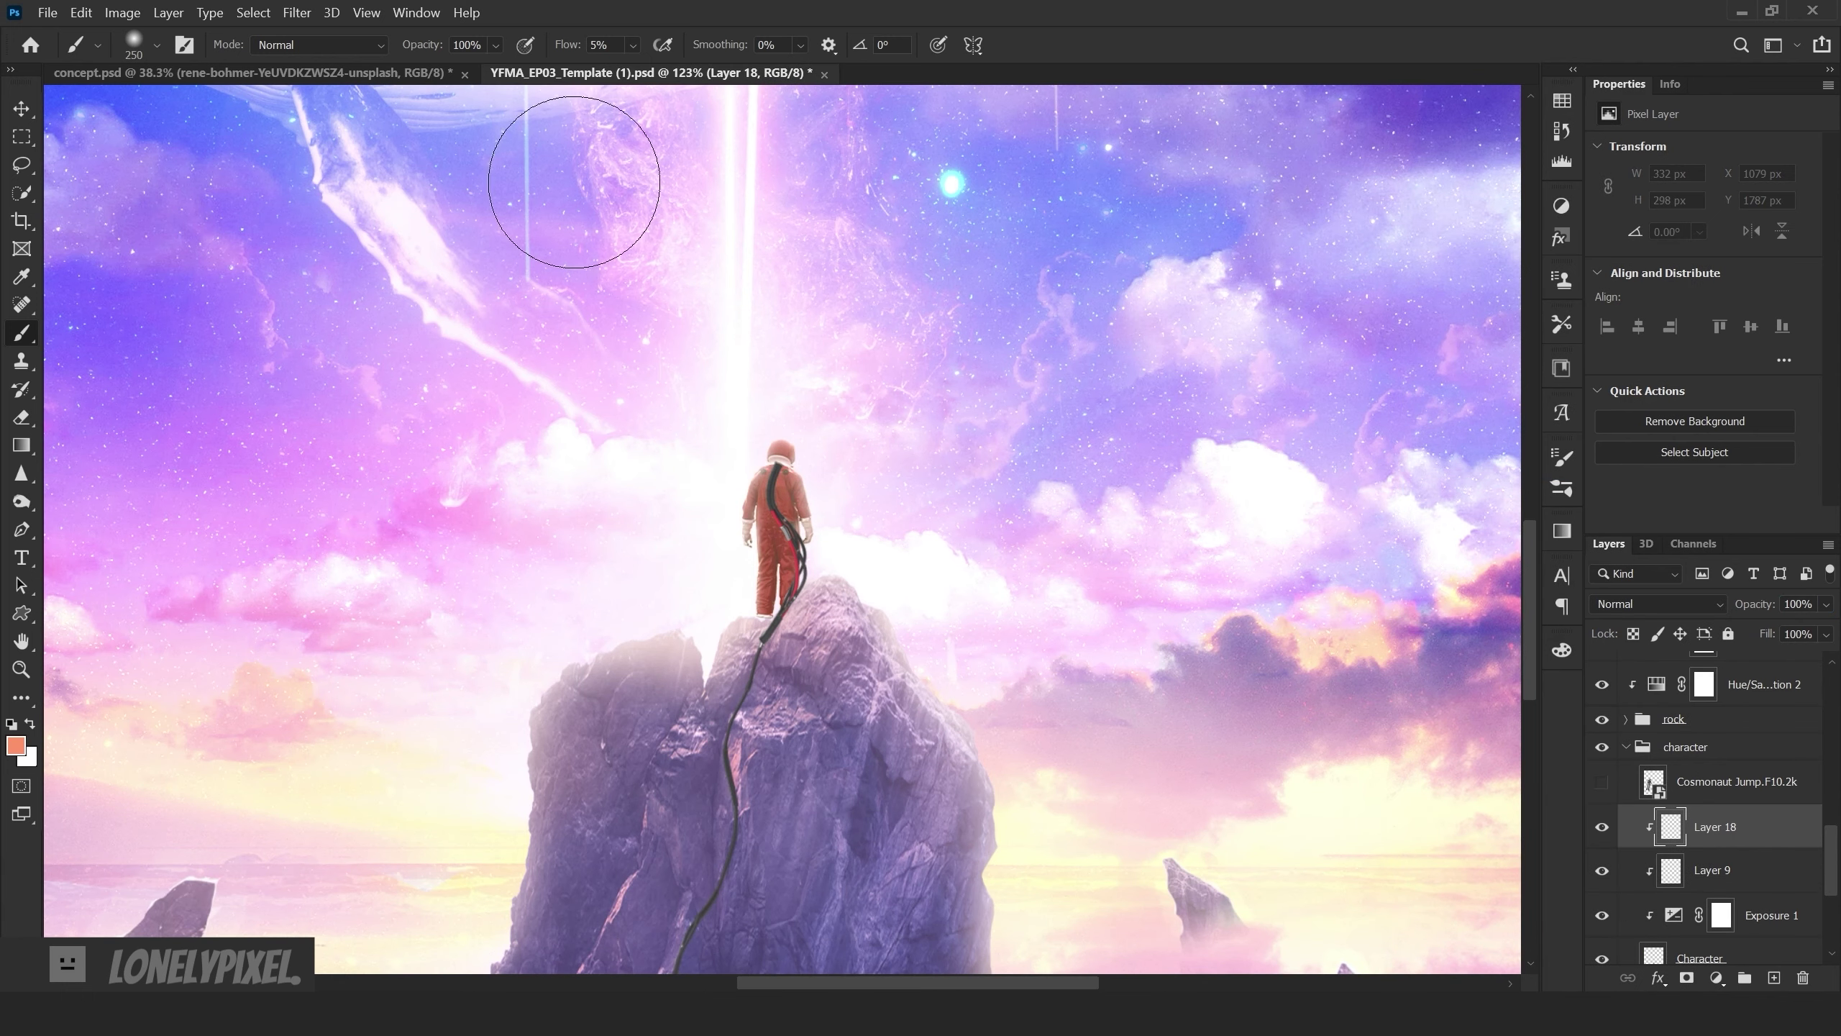
pyautogui.press('[')
pyautogui.press('[')
pyautogui.press('[')
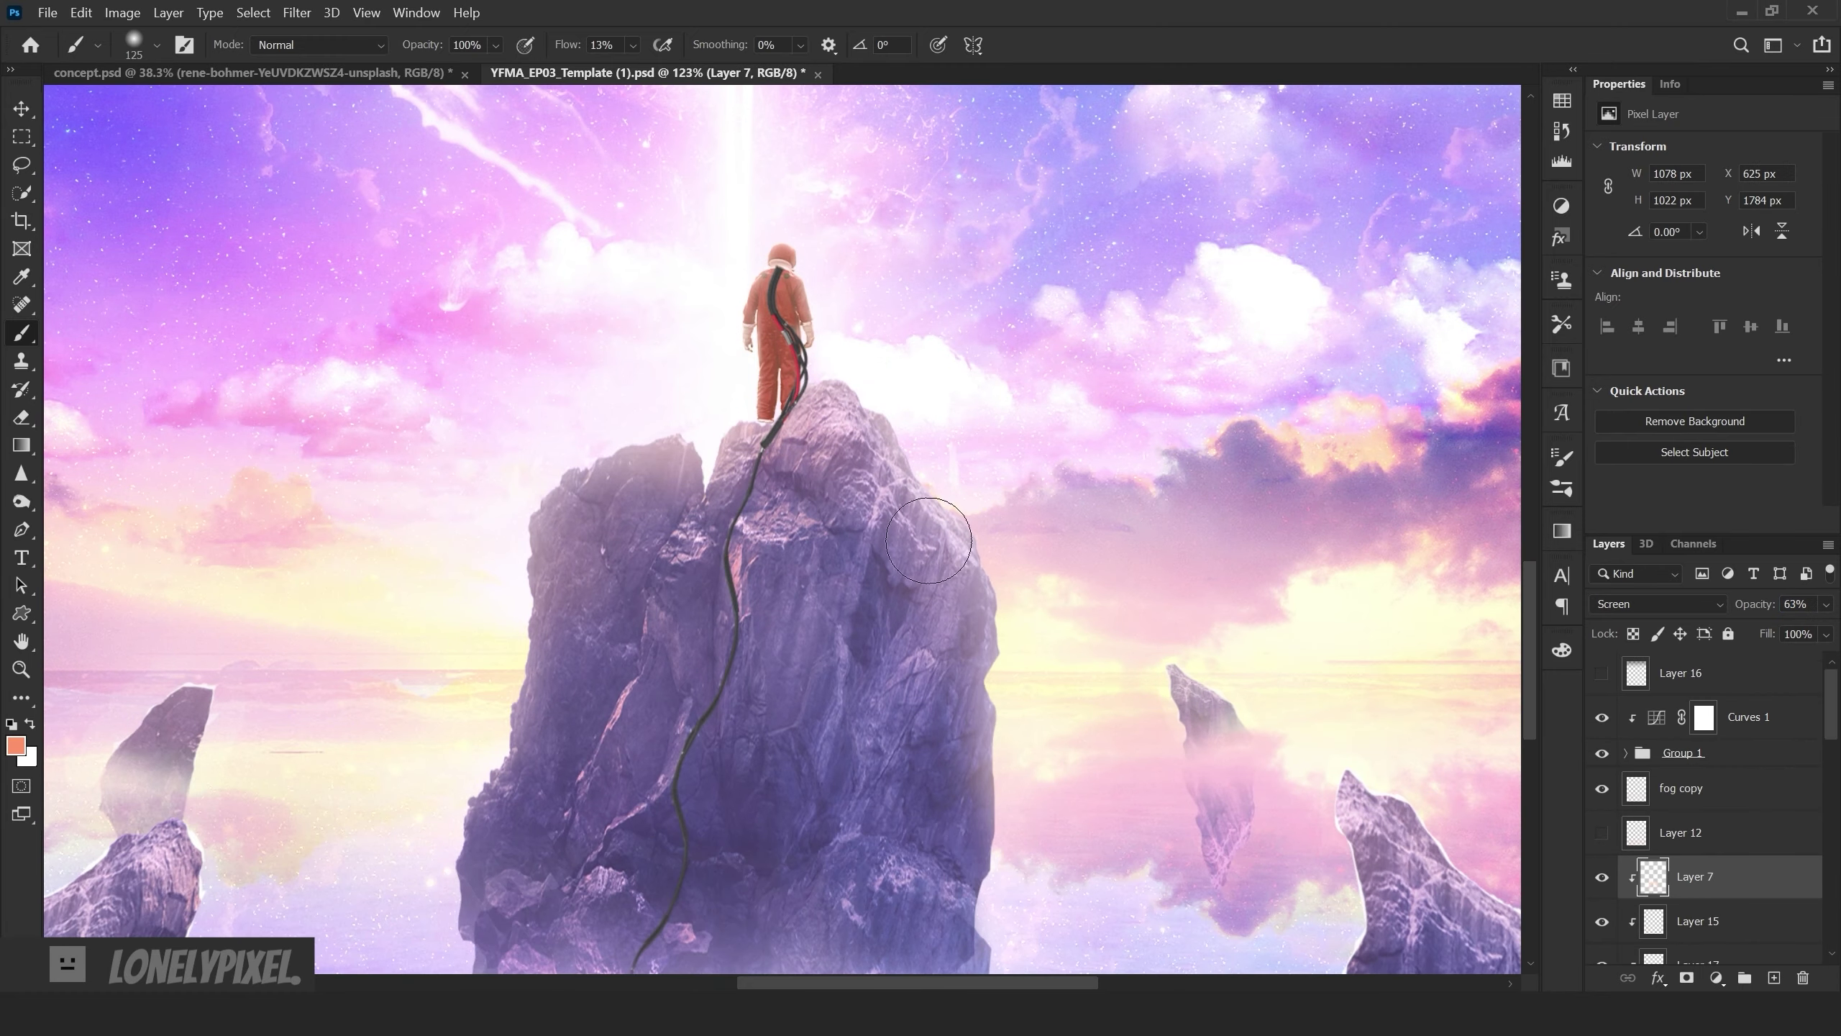
pyautogui.hotkey('ctrl', '0')
pyautogui.scroll(-5, 1766, 863)
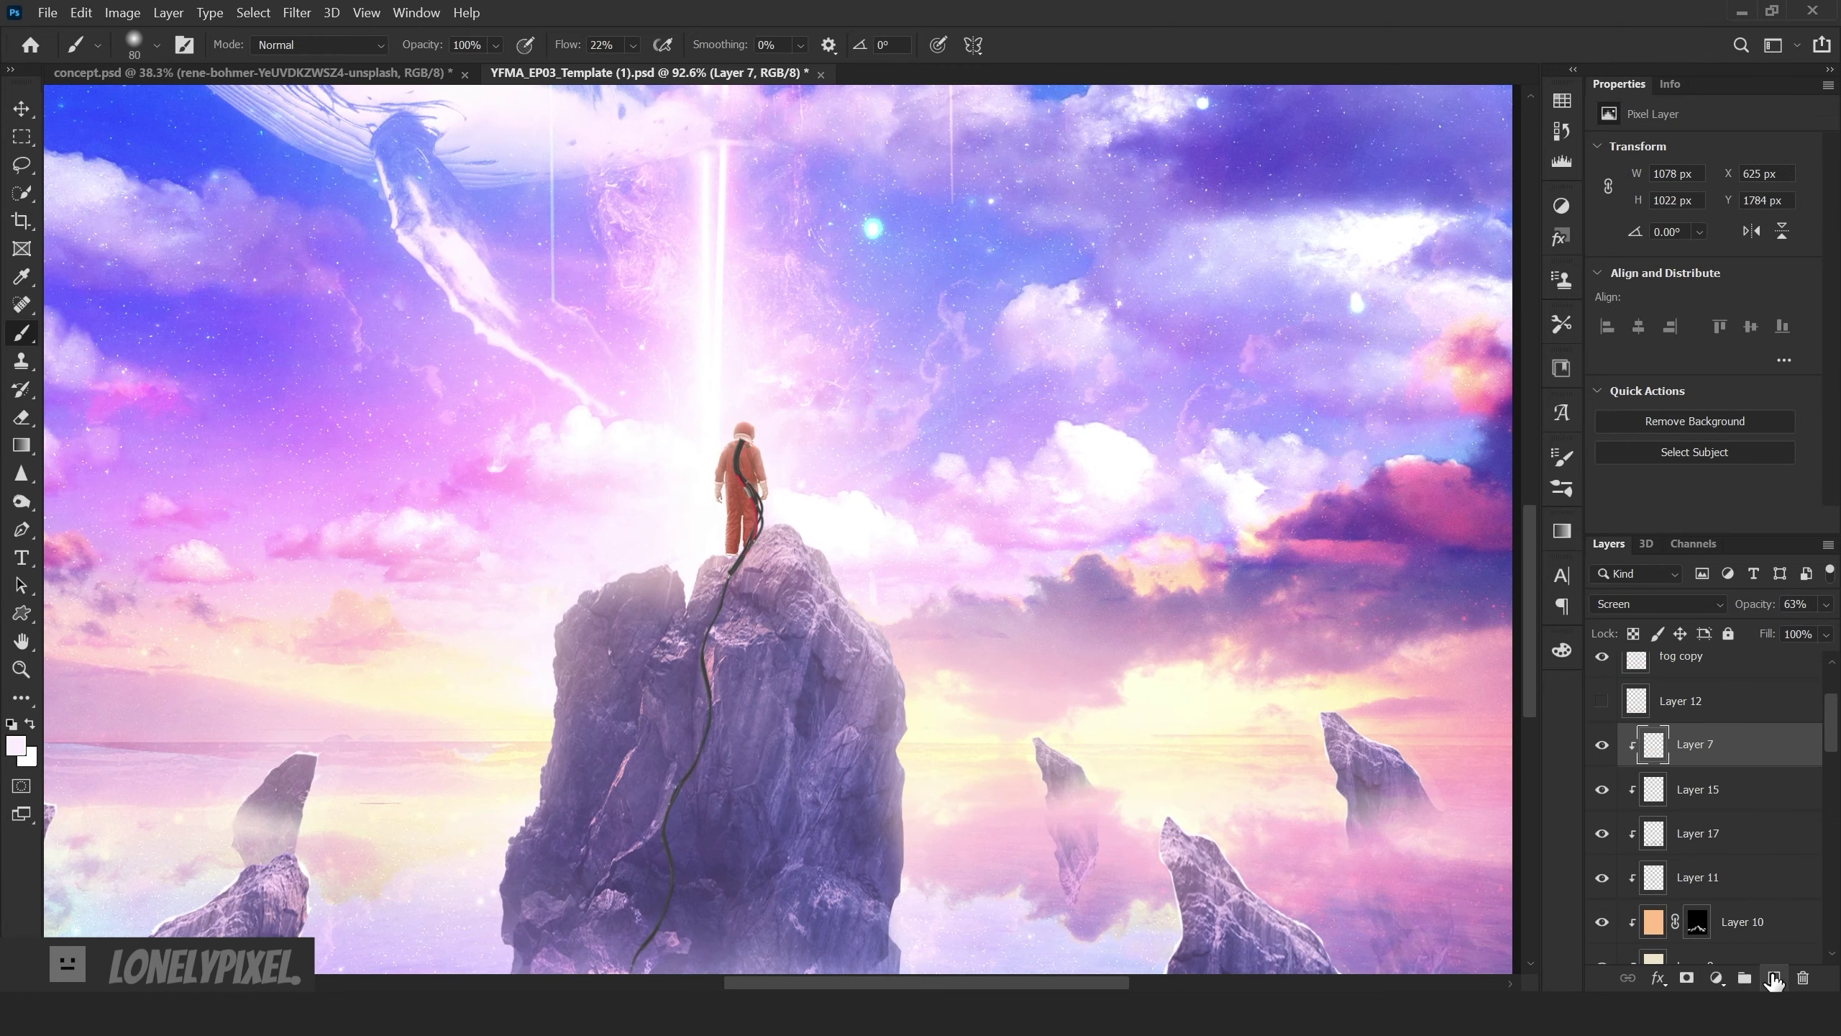
pyautogui.click(1773, 979)
pyautogui.scroll(-3, 797, 507)
pyautogui.press('[')
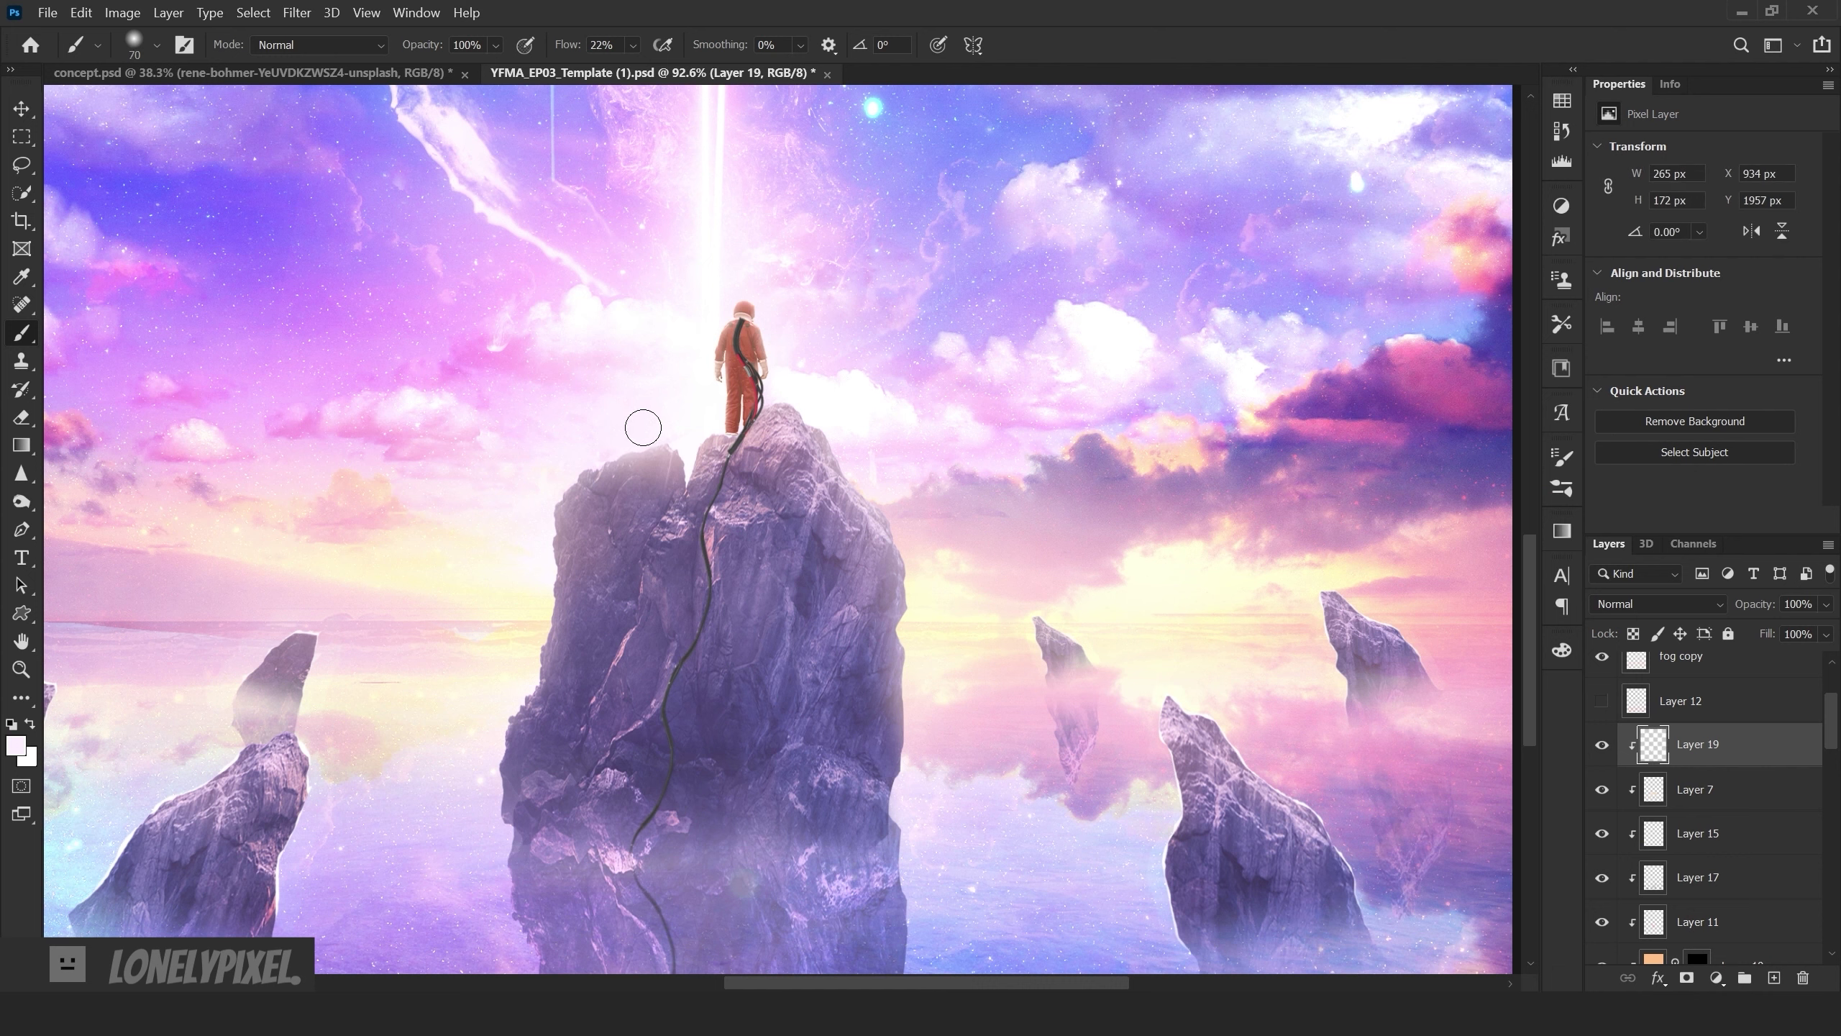
pyautogui.moveTo(680, 480); pyautogui.dragTo(695, 441)
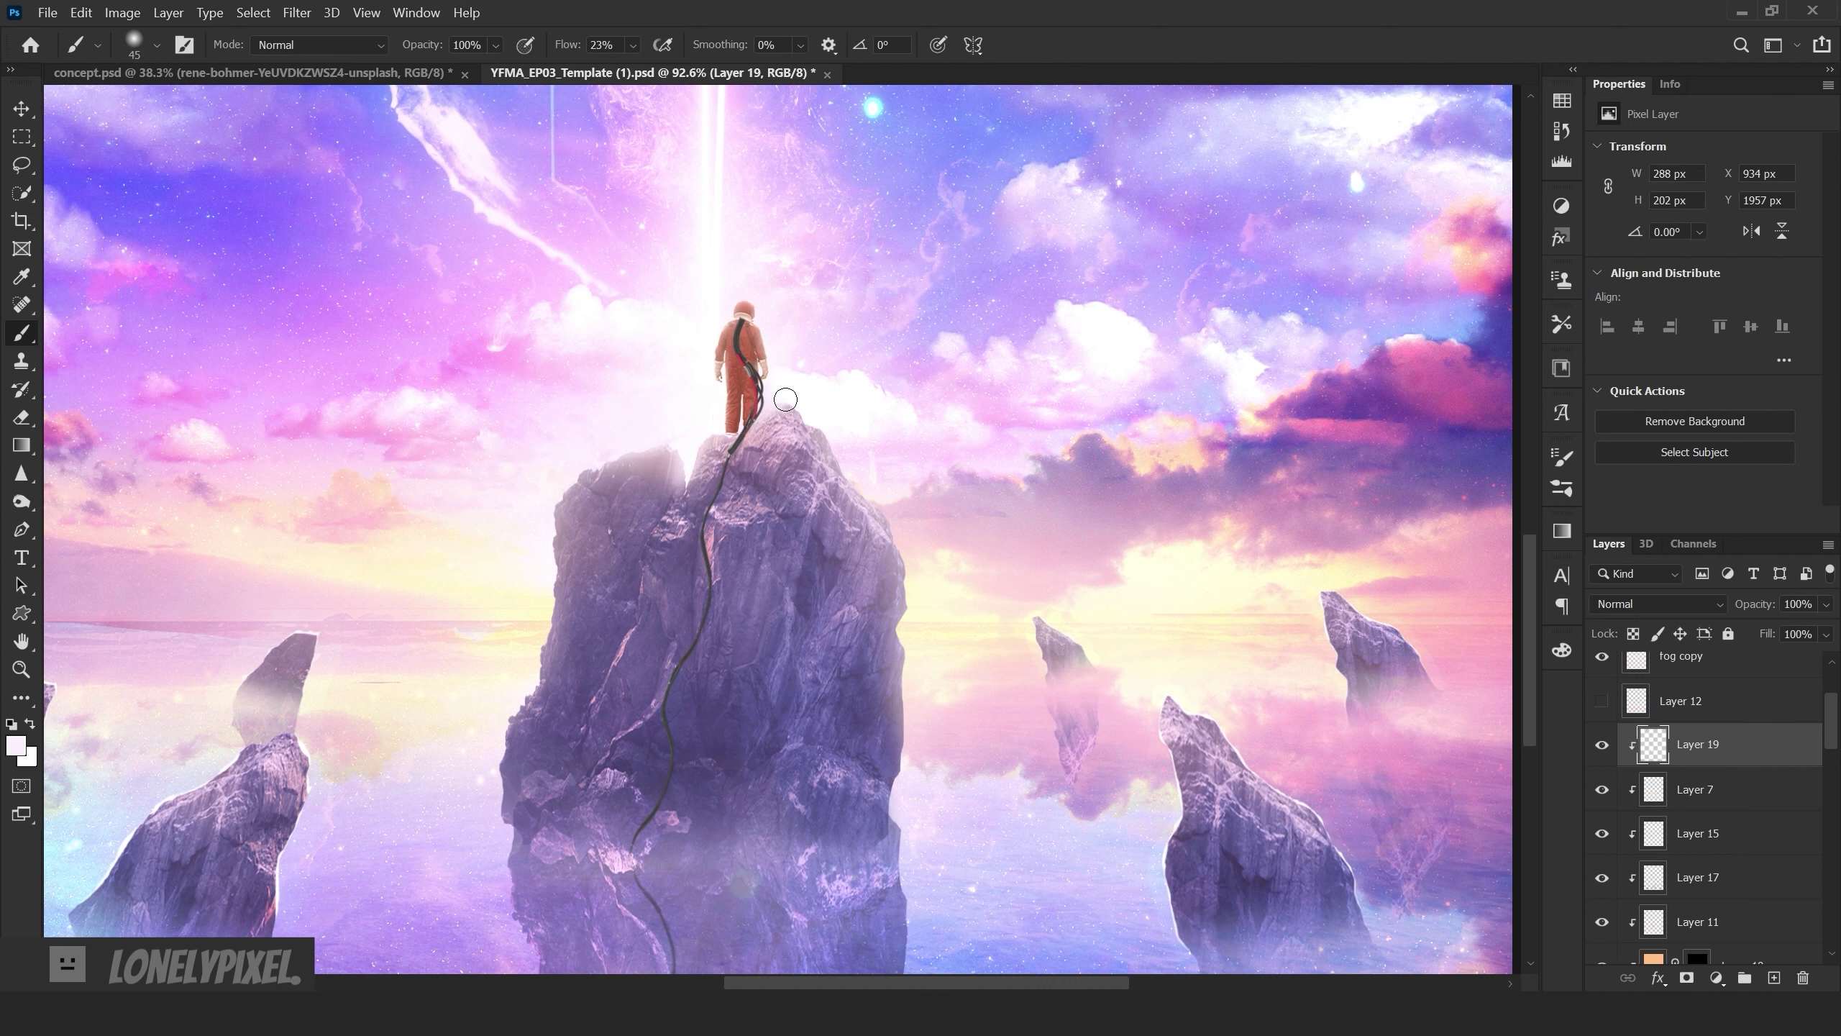
pyautogui.scroll(-3, 845, 459)
pyautogui.press(']')
pyautogui.press(']')
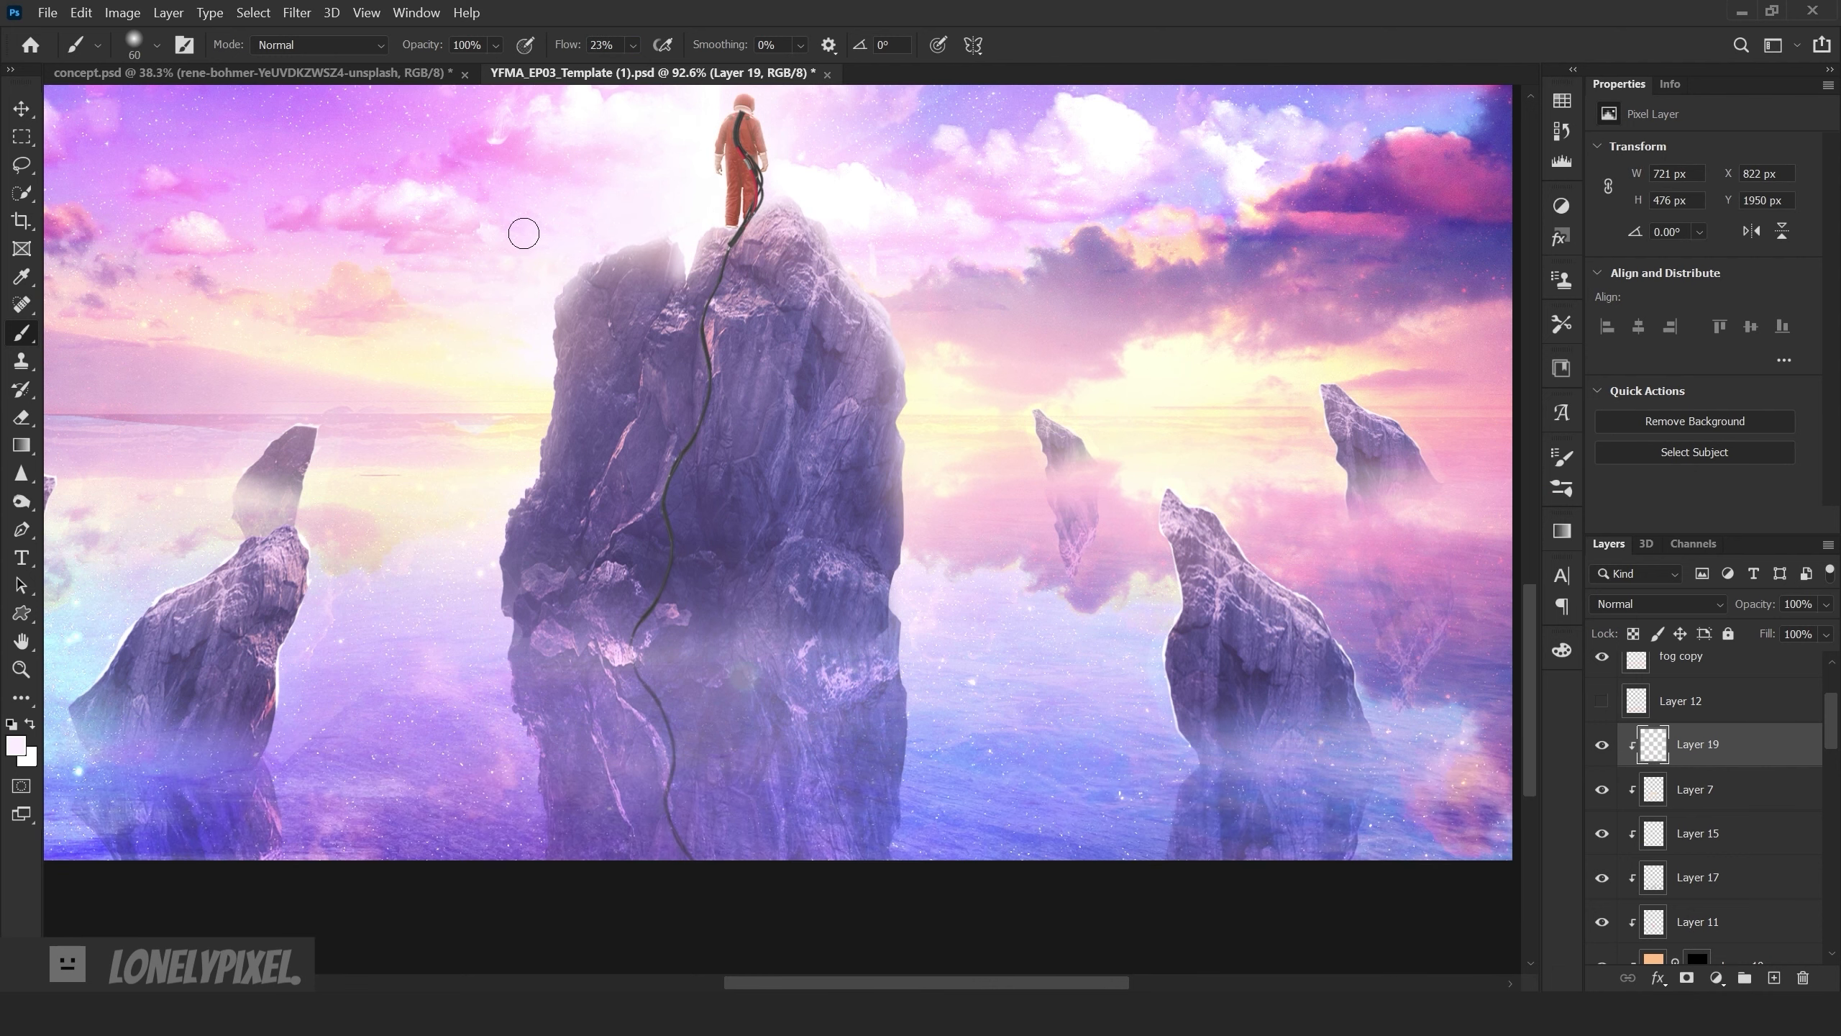
pyautogui.moveTo(523, 230)
pyautogui.mouseDown()
pyautogui.moveTo(586, 256)
pyautogui.moveTo(468, 609)
pyautogui.mouseUp()
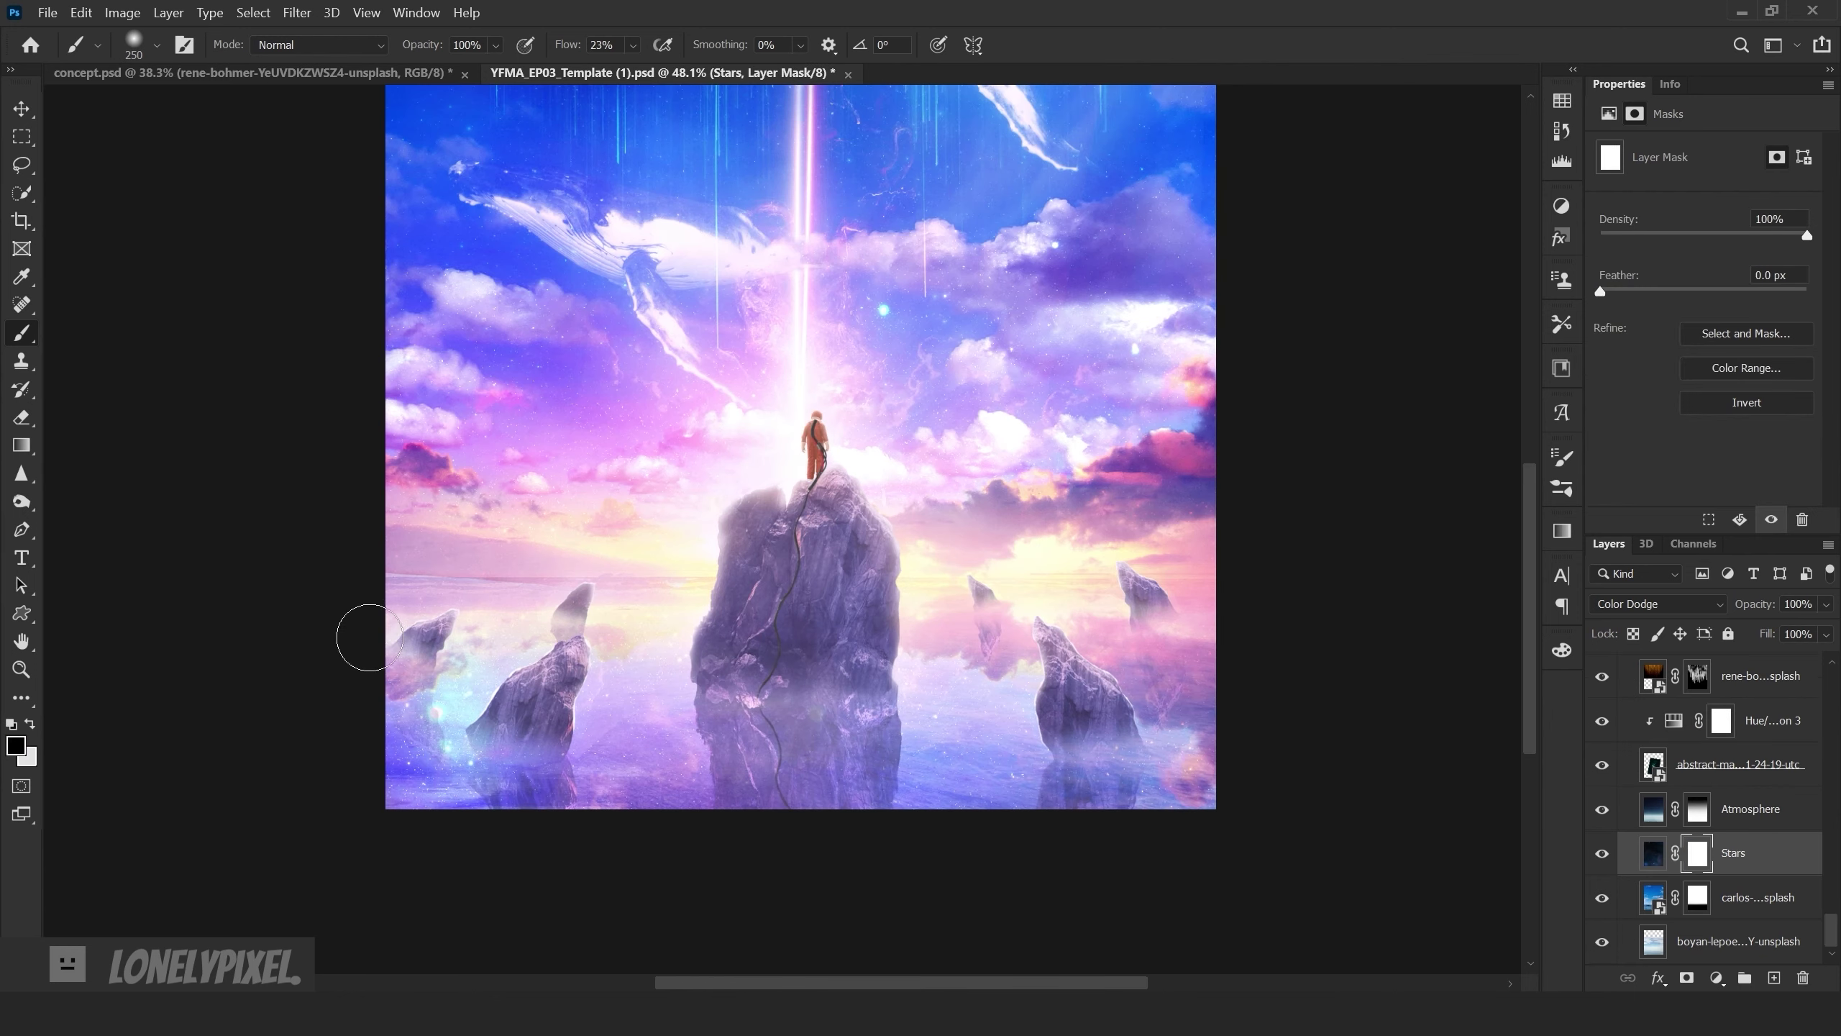
# - Fade the Stars layer mask with a gradient and lower its opacity to 83%
pyautogui.moveTo(717, 564); pyautogui.dragTo(721, 725)
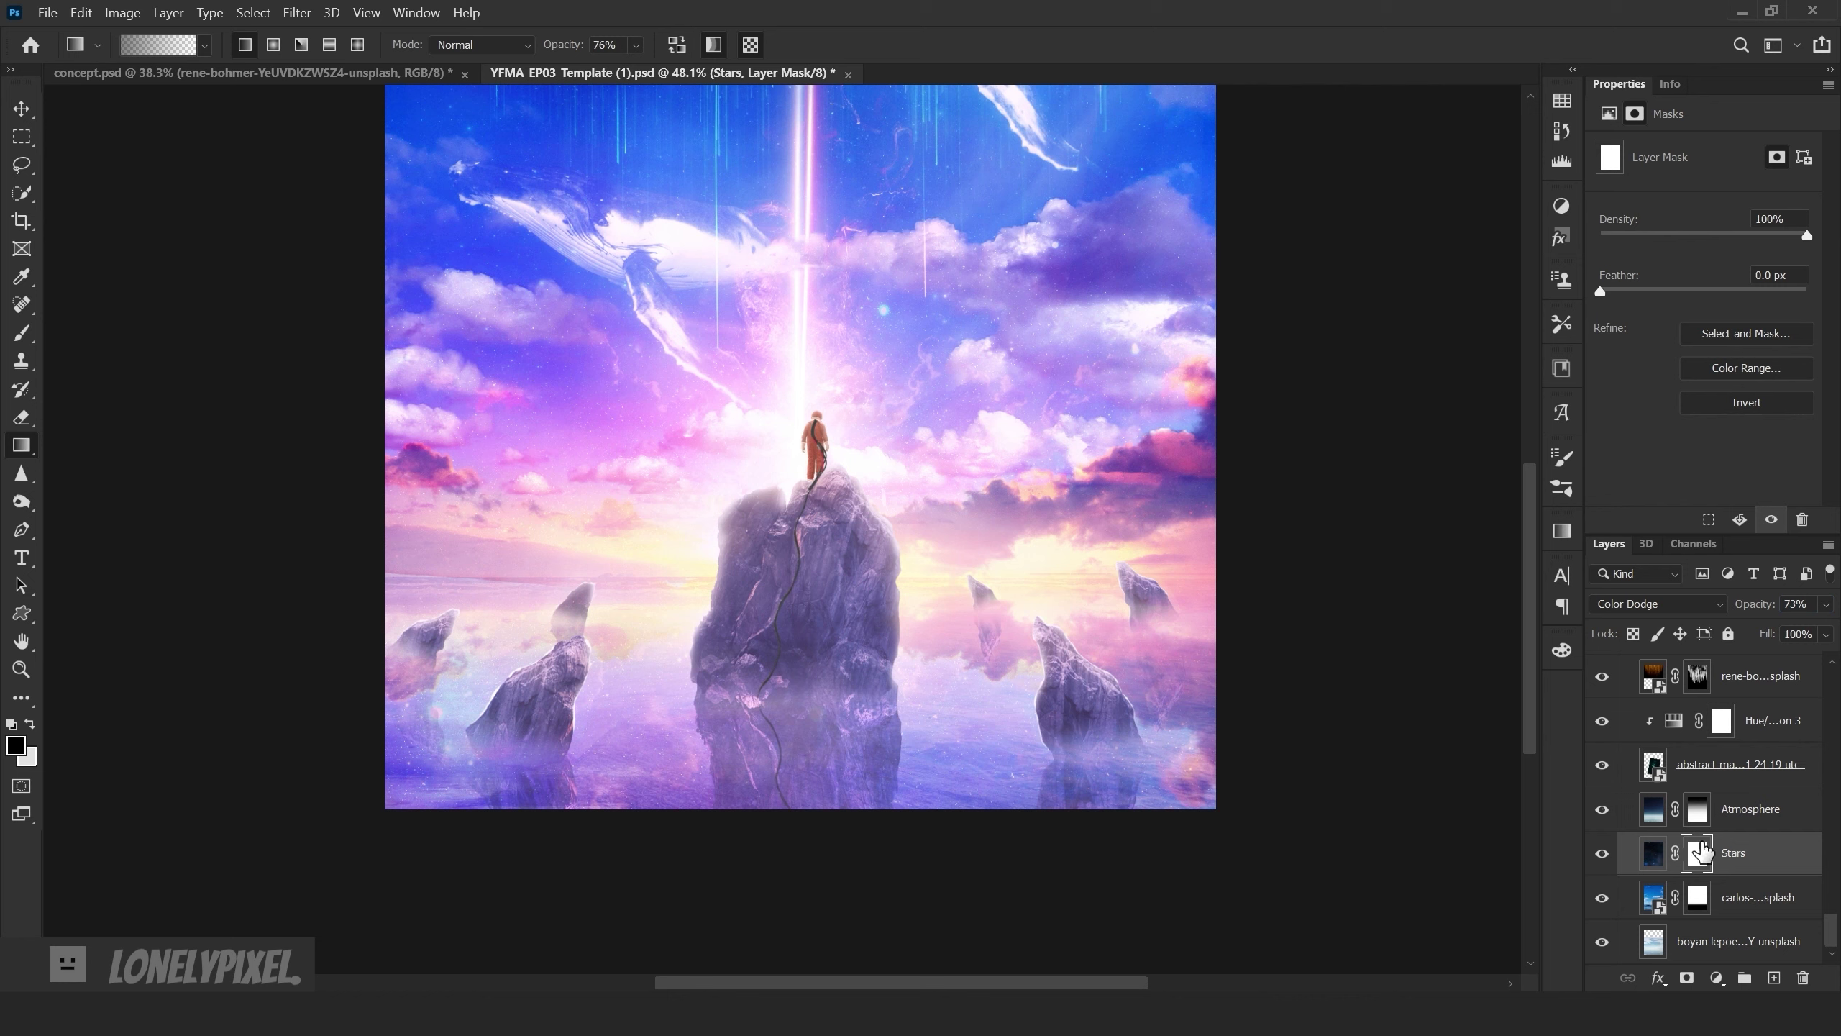
pyautogui.press('b')
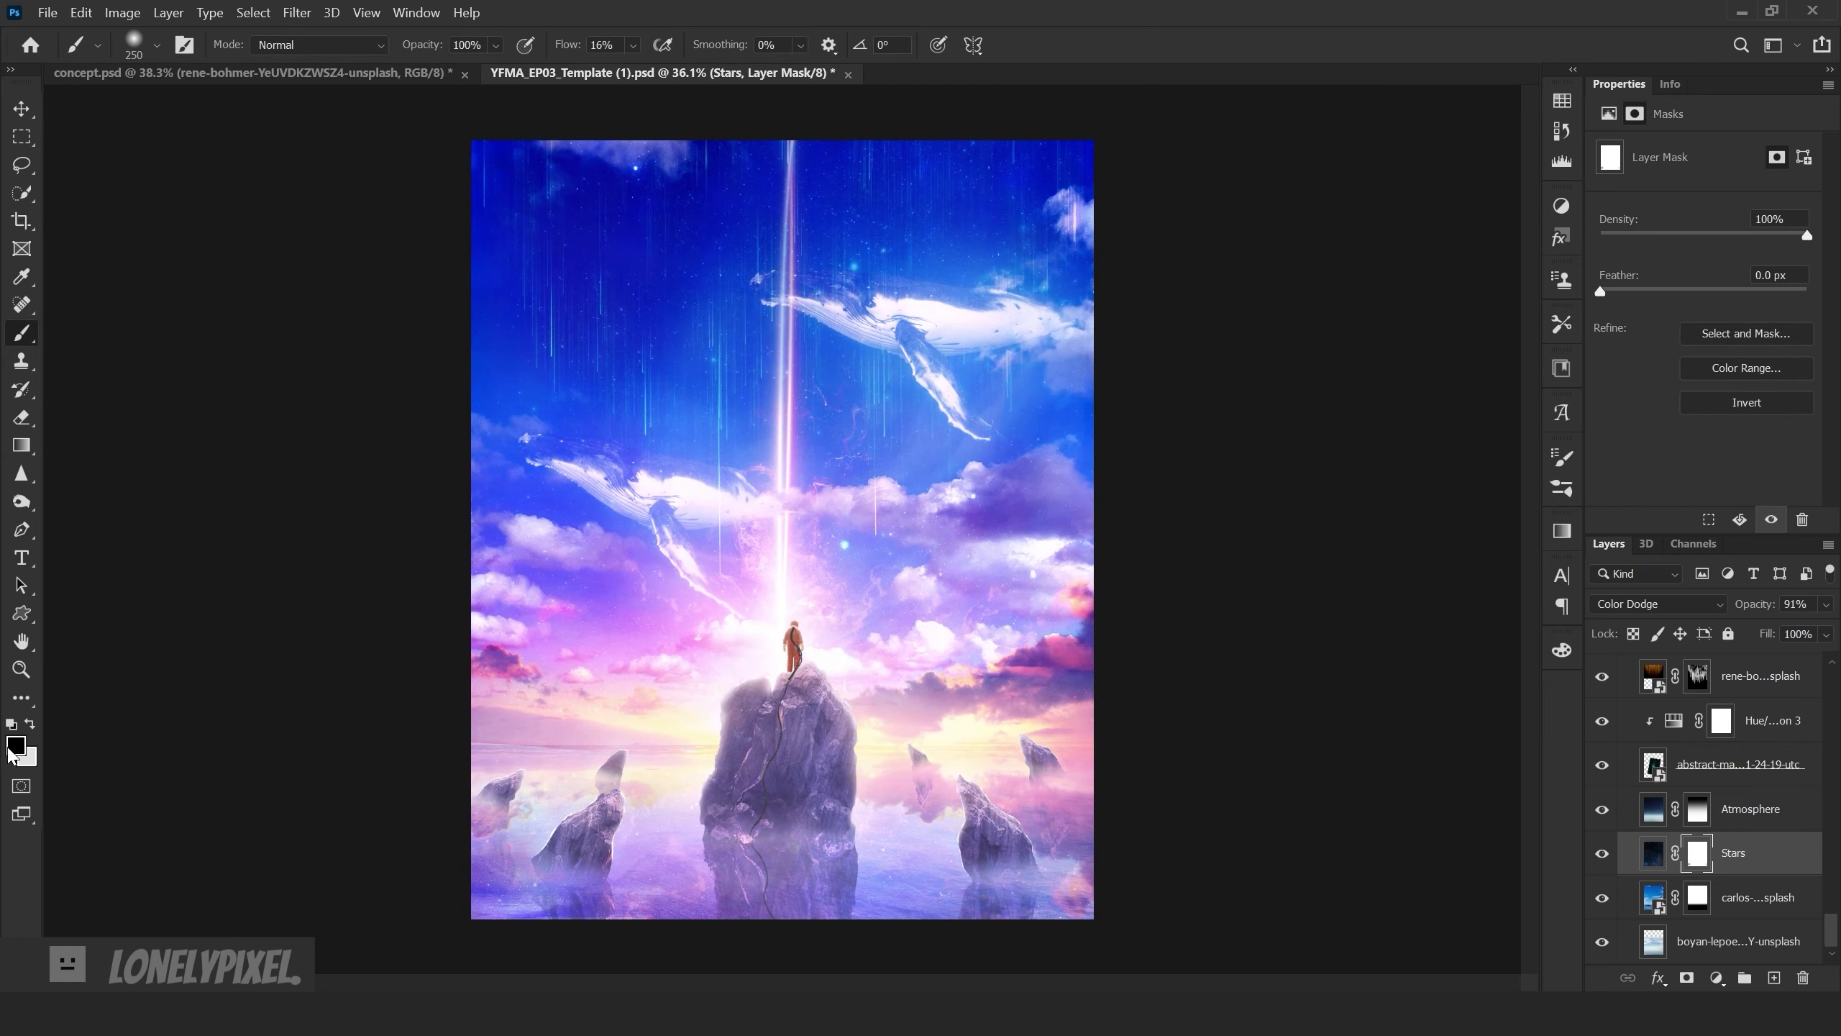
pyautogui.press('x')
pyautogui.moveTo(1761, 609); pyautogui.dragTo(1755, 609)
pyautogui.click(1602, 854)
pyautogui.click(1601, 853)
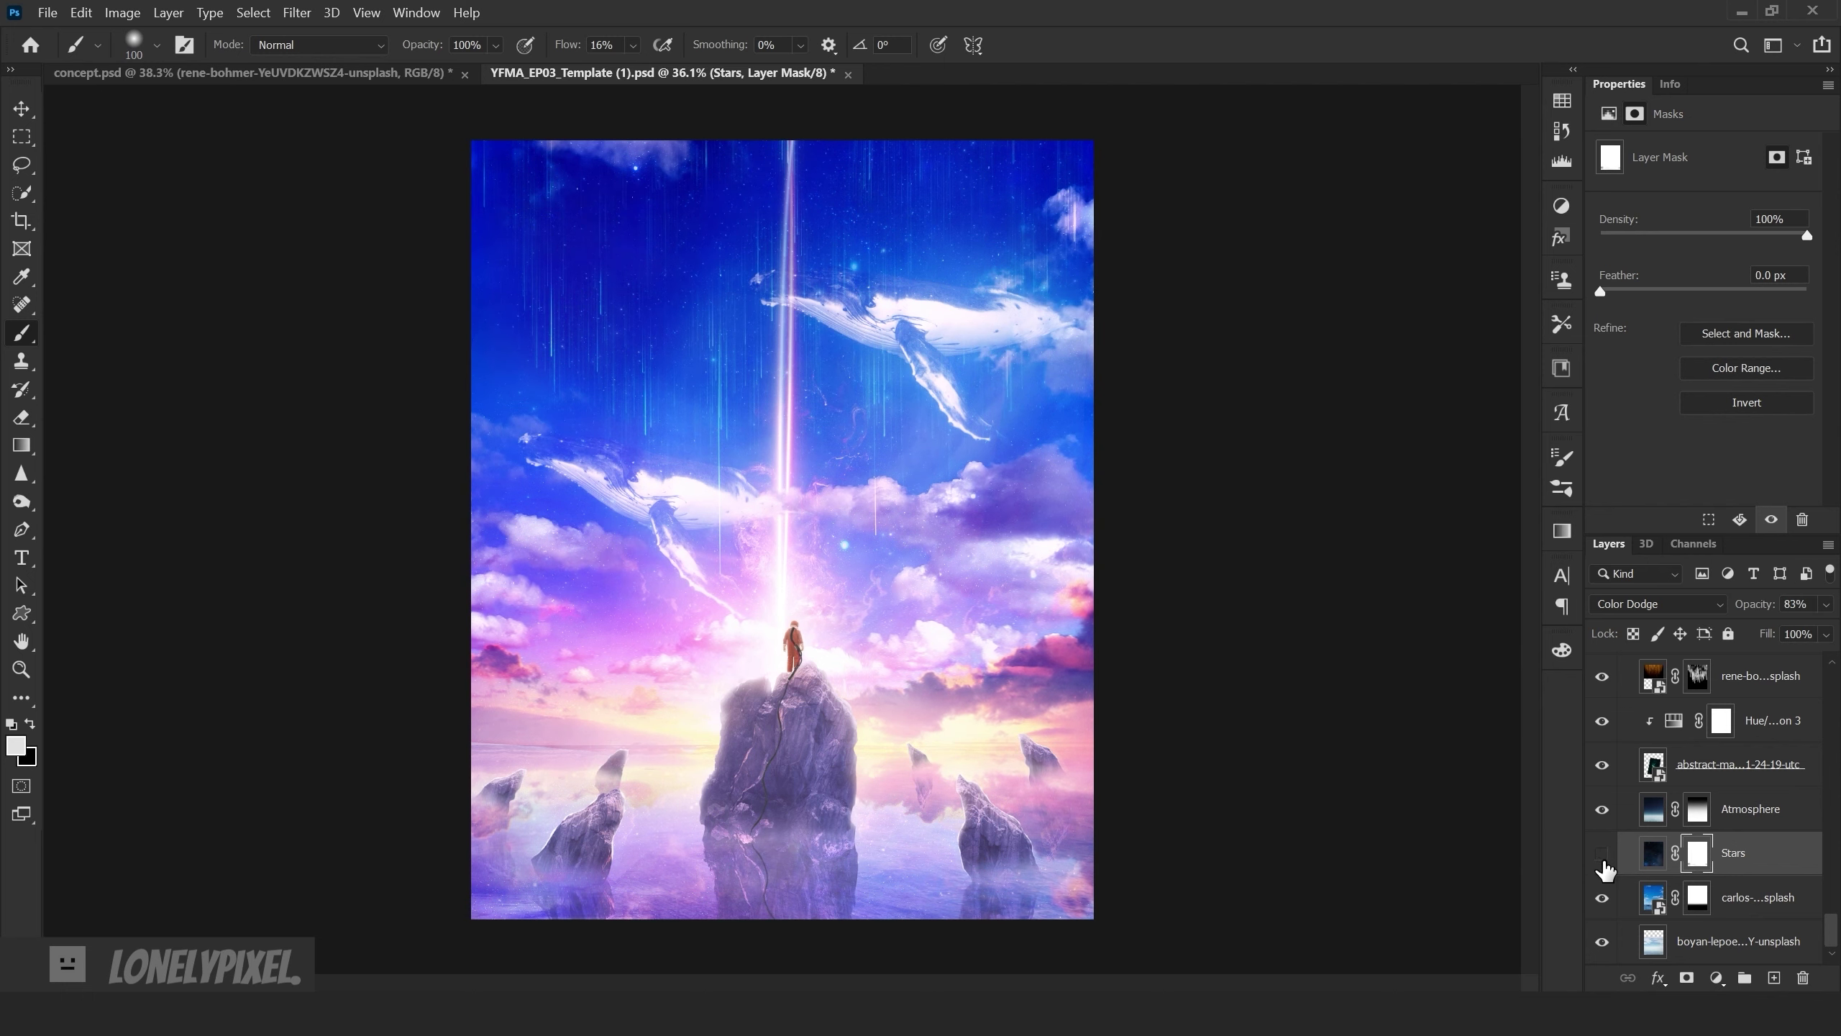
pyautogui.click(1601, 854)
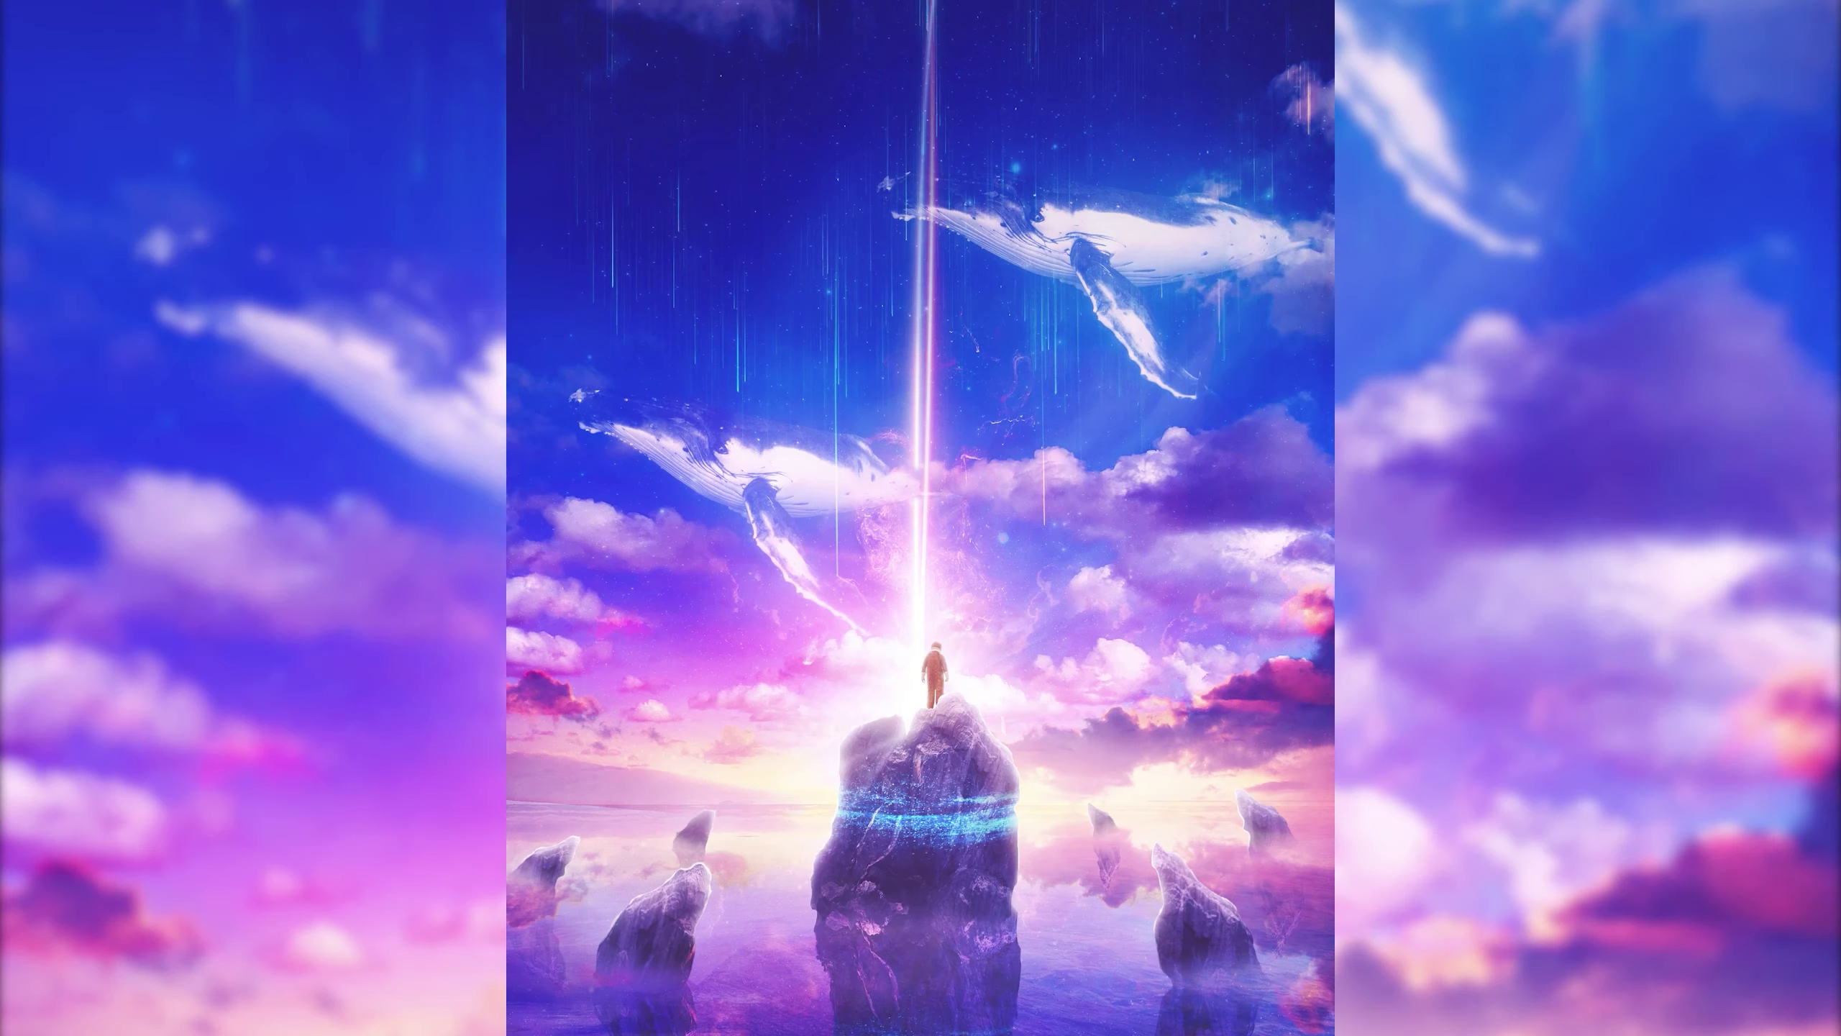